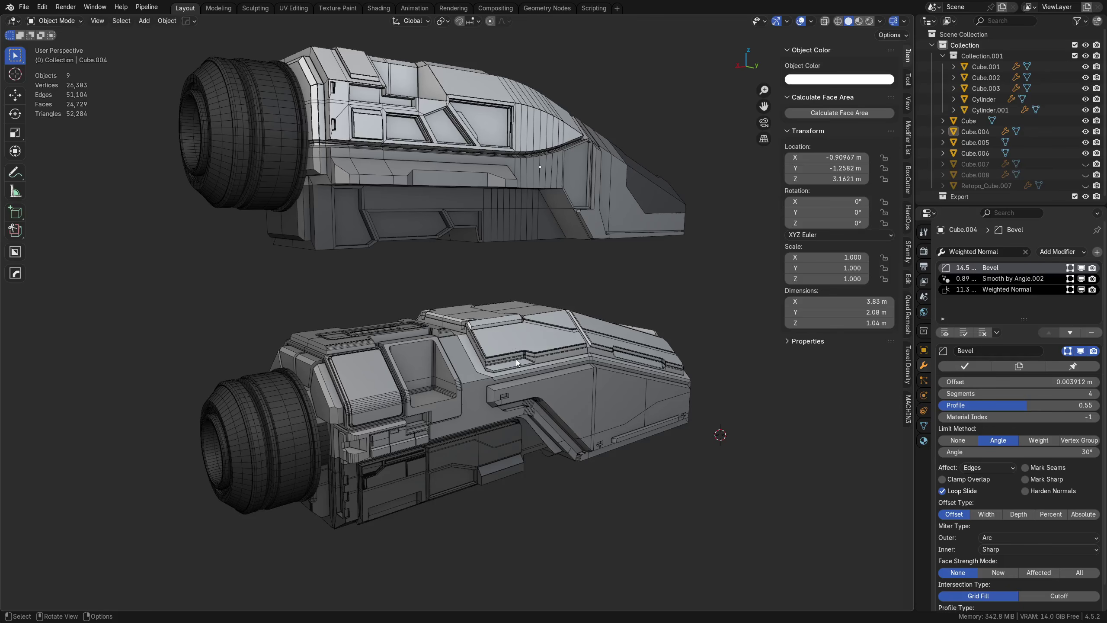
{"action": "middle_click_drag", "start_coordinate": [515, 359], "coordinate": [514, 363]}
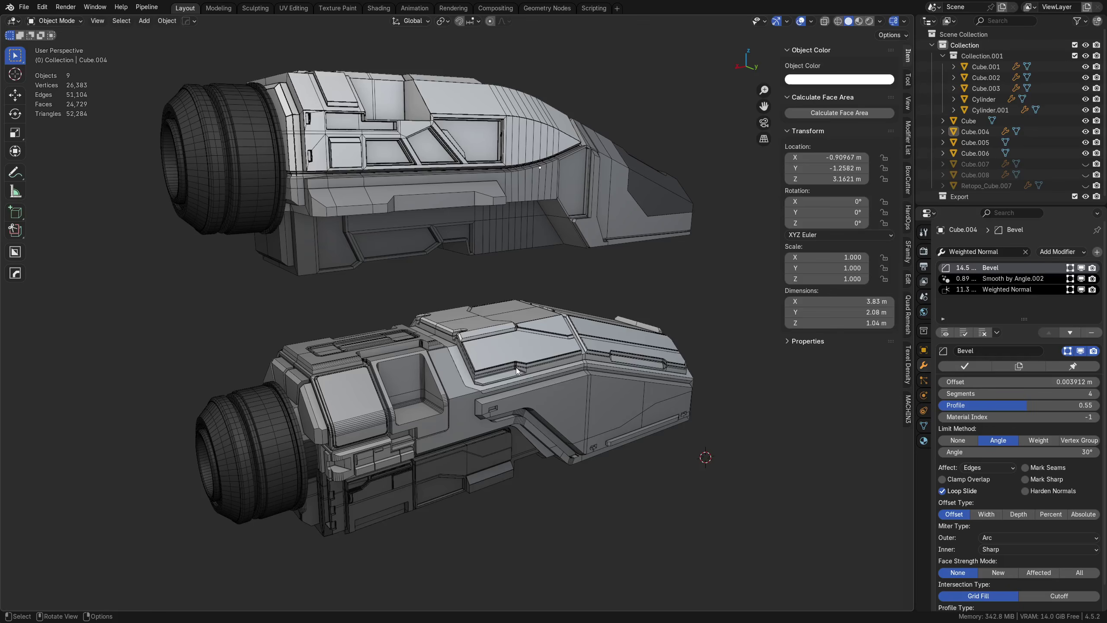
{"action": "left_click", "coordinate": [324, 203]}
{"action": "left_click", "coordinate": [411, 164]}
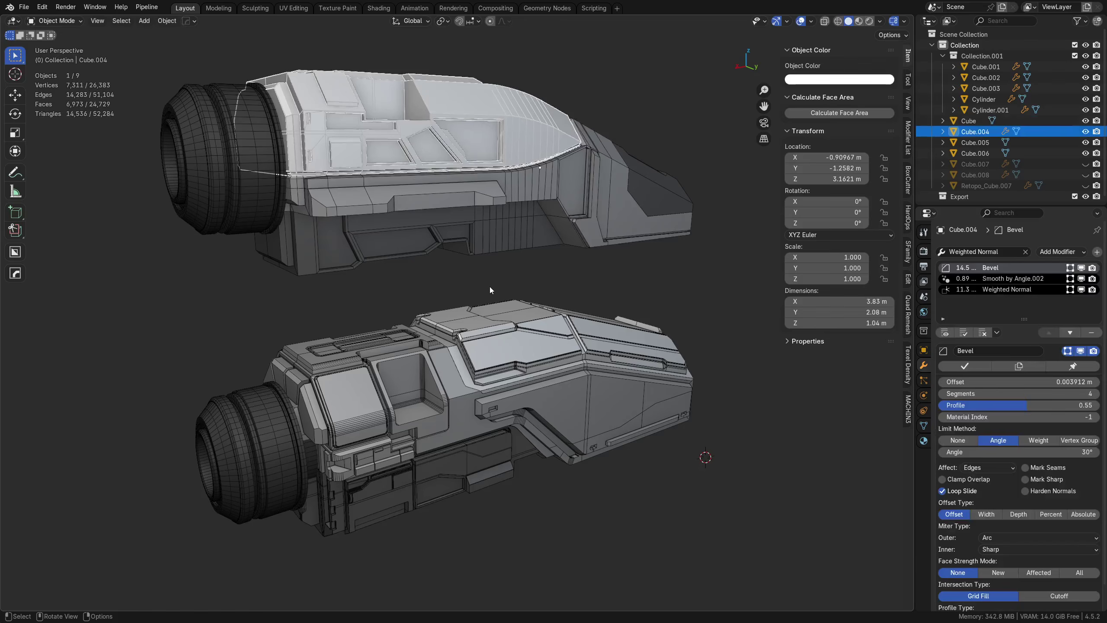
{"action": "key", "text": "a"}
{"action": "key", "text": "a"}
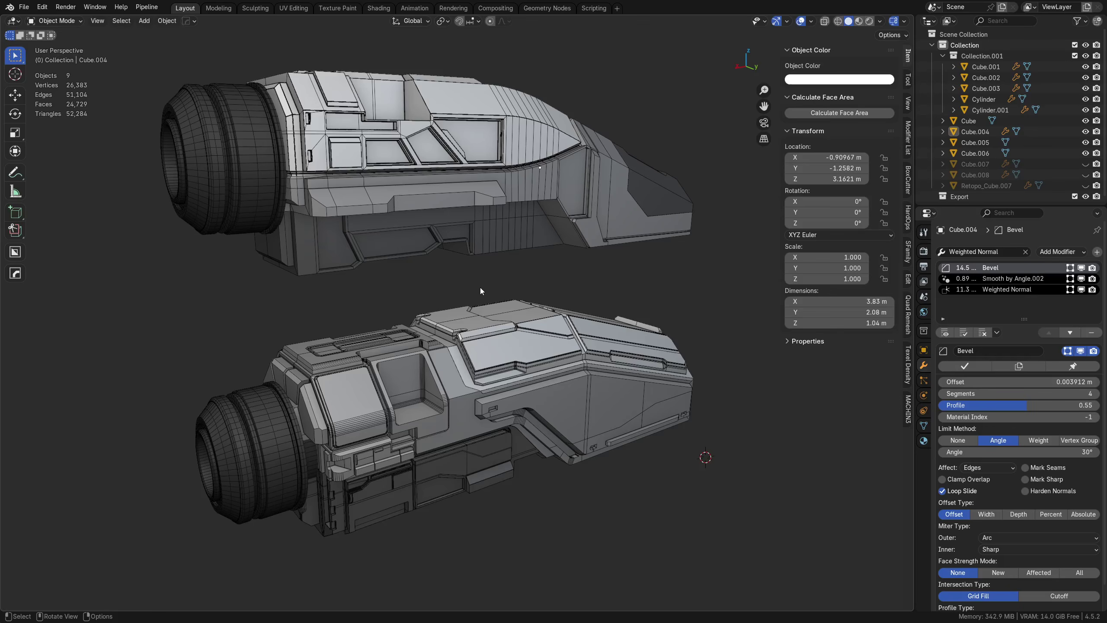
{"action": "middle_click_drag", "start_coordinate": [462, 286], "coordinate": [525, 379]}
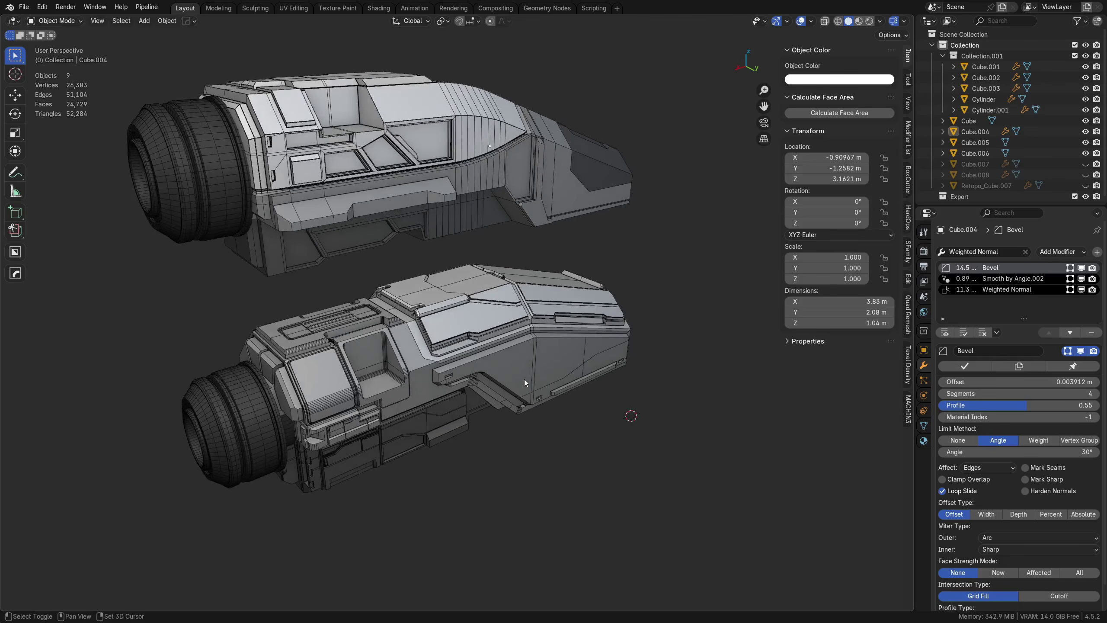
Step: Add a 2 m cube mesh at the 3D cursor beside the lower ship
{"action": "key", "text": "shift+a"}
{"action": "mouse_move", "coordinate": [523, 379]}
{"action": "left_click", "coordinate": [579, 400]}
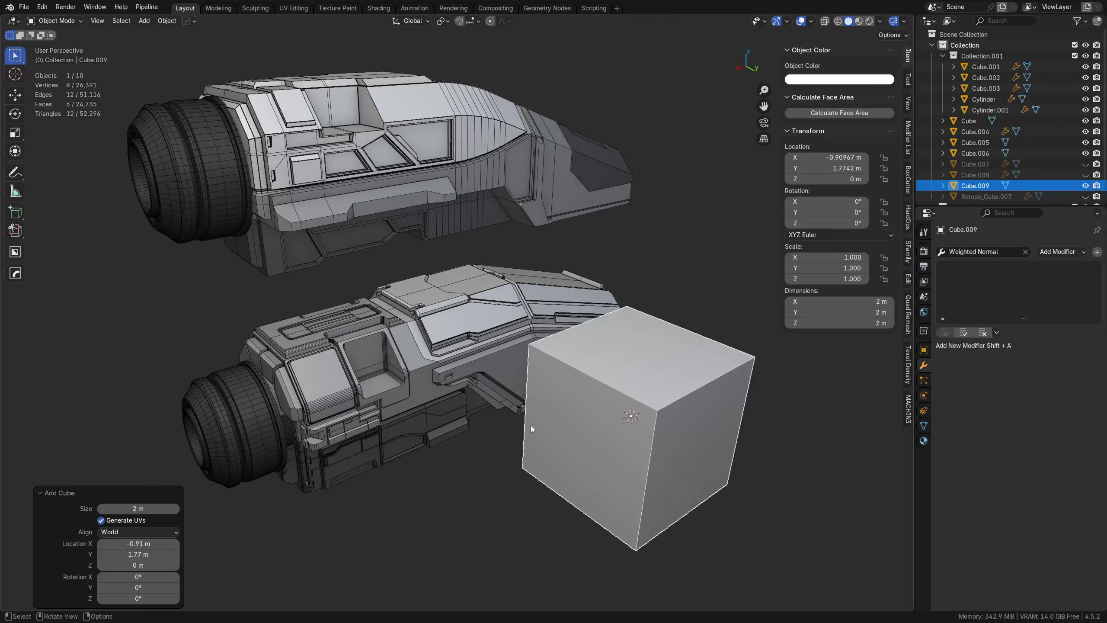
Step: In the back orthographic X-ray view, move the cube's engine-side face about 2.59 m along X towards the ship's rear
{"action": "middle_click_drag", "start_coordinate": [531, 425], "coordinate": [452, 361], "text": "alt"}
{"action": "key", "text": "Tab"}
{"action": "left_click", "coordinate": [362, 372]}
{"action": "key", "text": "alt+a"}
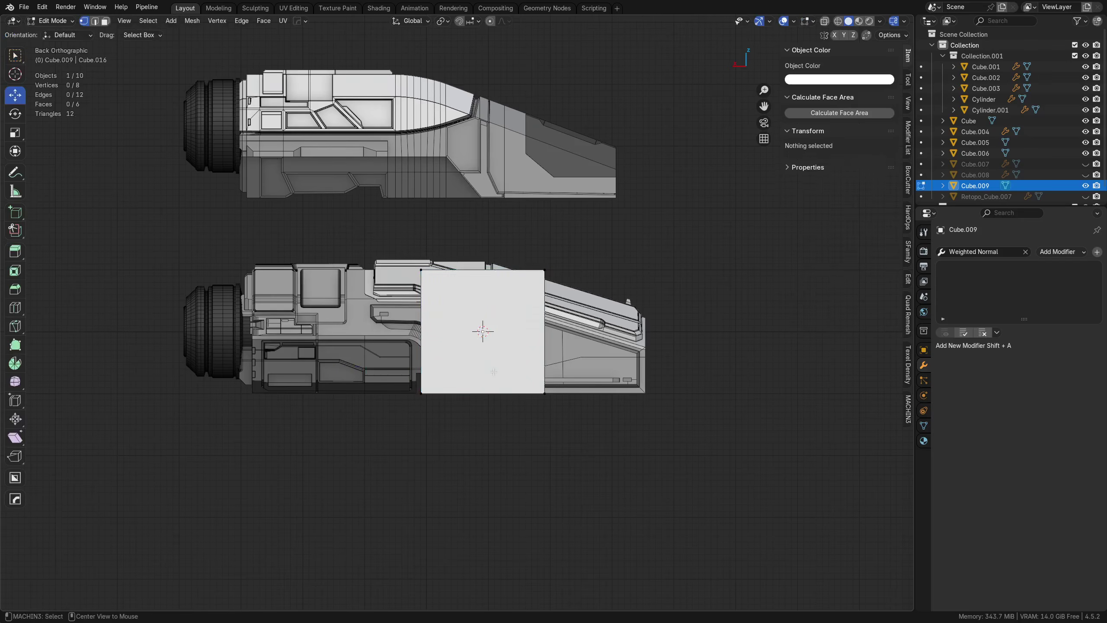
{"action": "key", "text": "alt+z"}
{"action": "key", "text": "Tab"}
{"action": "left_click", "coordinate": [504, 333]}
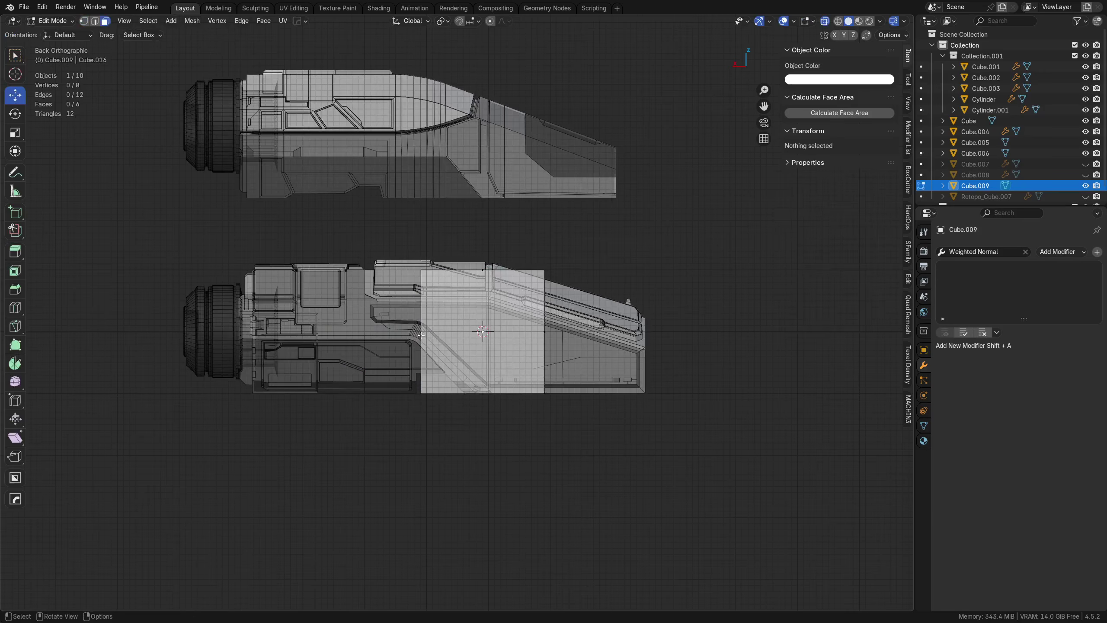
{"action": "left_click", "coordinate": [420, 331]}
{"action": "key", "text": "g"}
{"action": "key", "text": "y"}
{"action": "key", "text": "x"}
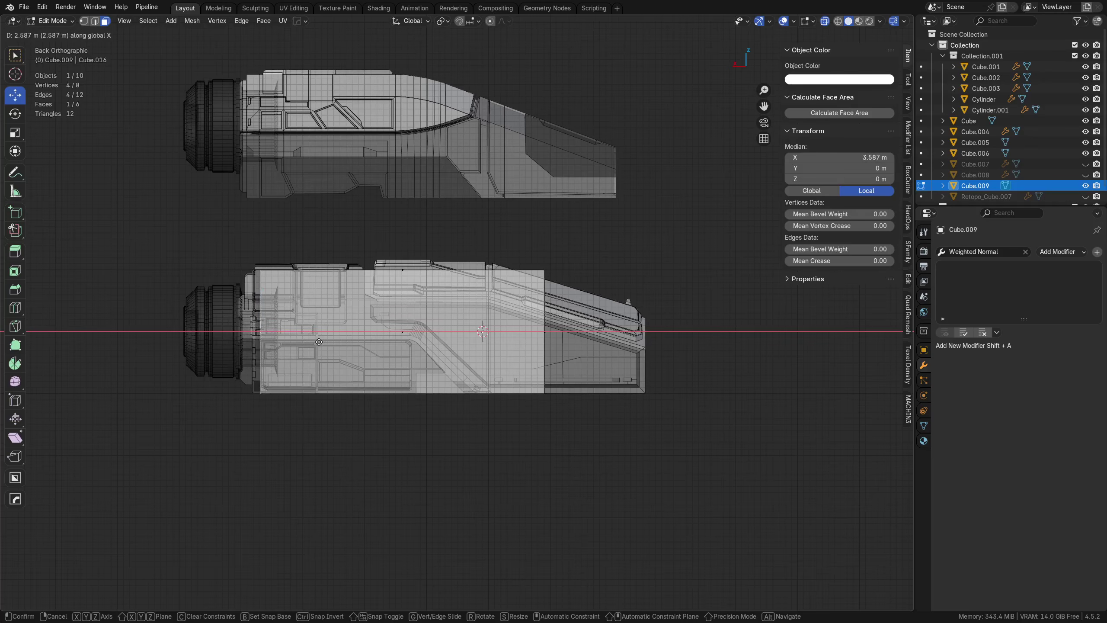
{"action": "left_click", "coordinate": [274, 341]}
Step: Move the cube's opposite end face about 1.28 m along X, and extrude it to the ship's nose at about X -2.61 m
{"action": "left_click", "coordinate": [537, 329]}
{"action": "key", "text": "g"}
{"action": "key", "text": "x"}
{"action": "left_click", "coordinate": [456, 329]}
{"action": "key", "text": "e"}
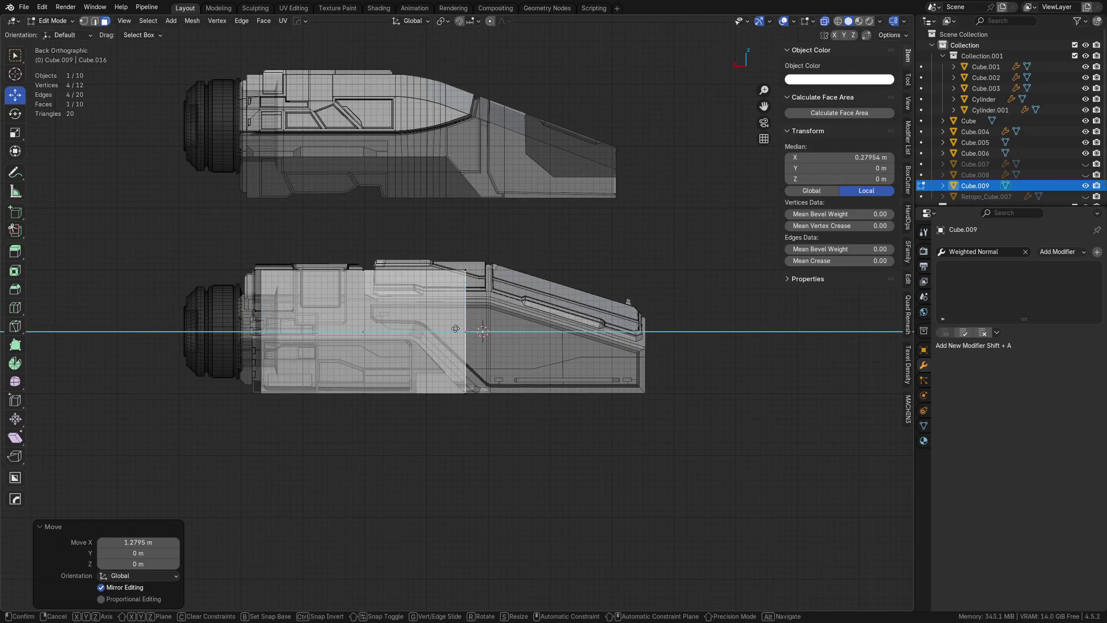
{"action": "left_click", "coordinate": [634, 339]}
Step: Lower the upper edge of the block's nose end about 0.83 m along Z to follow the ship's sloped front
{"action": "key", "text": "Tab"}
{"action": "left_click", "coordinate": [583, 337]}
{"action": "key", "text": "alt+z"}
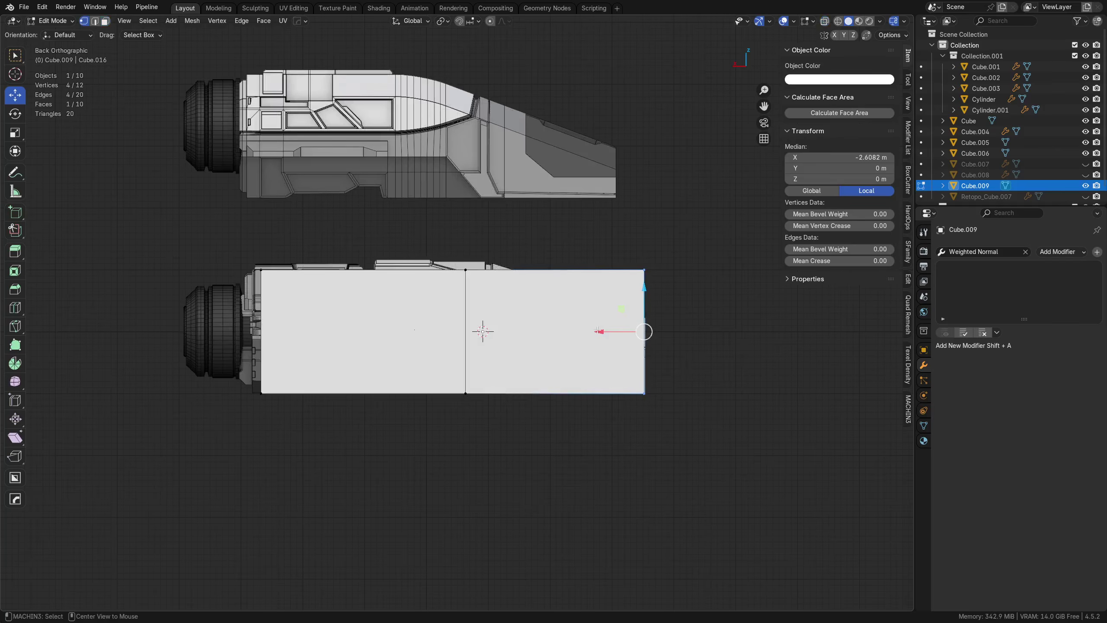
{"action": "key", "text": "alt+z"}
{"action": "left_click_drag", "start_coordinate": [581, 318], "coordinate": [673, 244]}
{"action": "key", "text": "g"}
{"action": "key", "text": "z"}
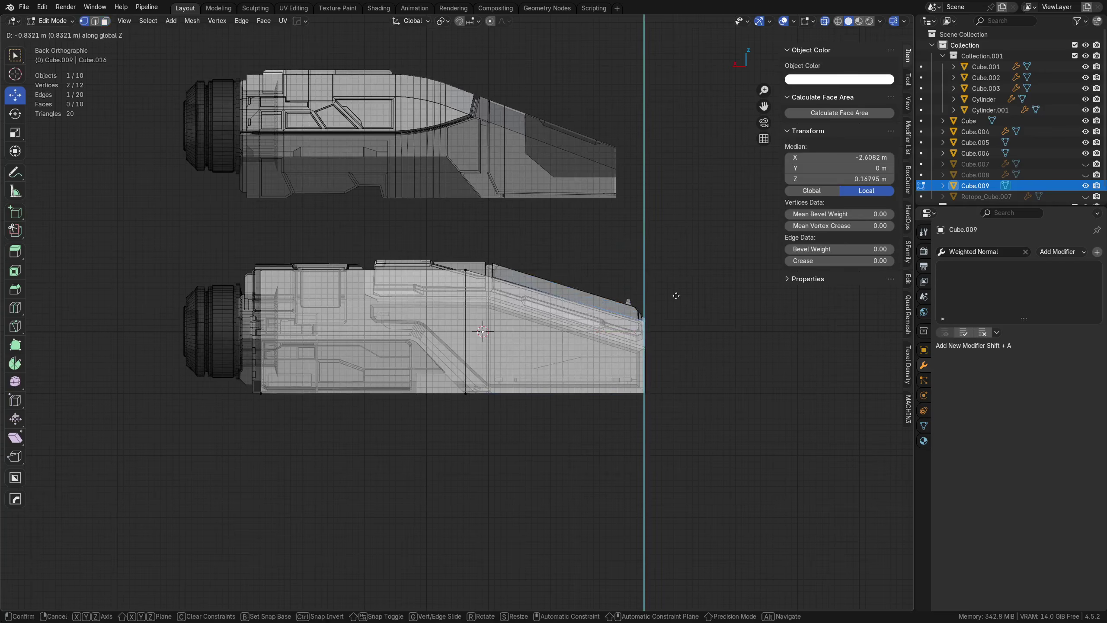
{"action": "left_click", "coordinate": [670, 301]}
{"action": "key", "text": "alt+z"}
{"action": "key", "text": "Tab"}
{"action": "key", "text": "alt+a"}
Step: Move the block about 1.43 m along Y, away from the reference ship
{"action": "mouse_move", "coordinate": [483, 296]}
{"action": "middle_mouse_down"}
{"action": "mouse_move", "coordinate": [620, 407]}
{"action": "mouse_move", "coordinate": [483, 315]}
{"action": "middle_mouse_up"}
{"action": "left_click", "coordinate": [620, 407]}
{"action": "scroll", "coordinate": [619, 410], "scroll_direction": "down", "scroll_amount": 4}
{"action": "key", "text": "g"}
{"action": "key", "text": "x"}
{"action": "key", "text": "y"}
{"action": "left_click", "coordinate": [538, 361]}
{"action": "scroll", "coordinate": [484, 315], "scroll_direction": "up", "scroll_amount": 5}
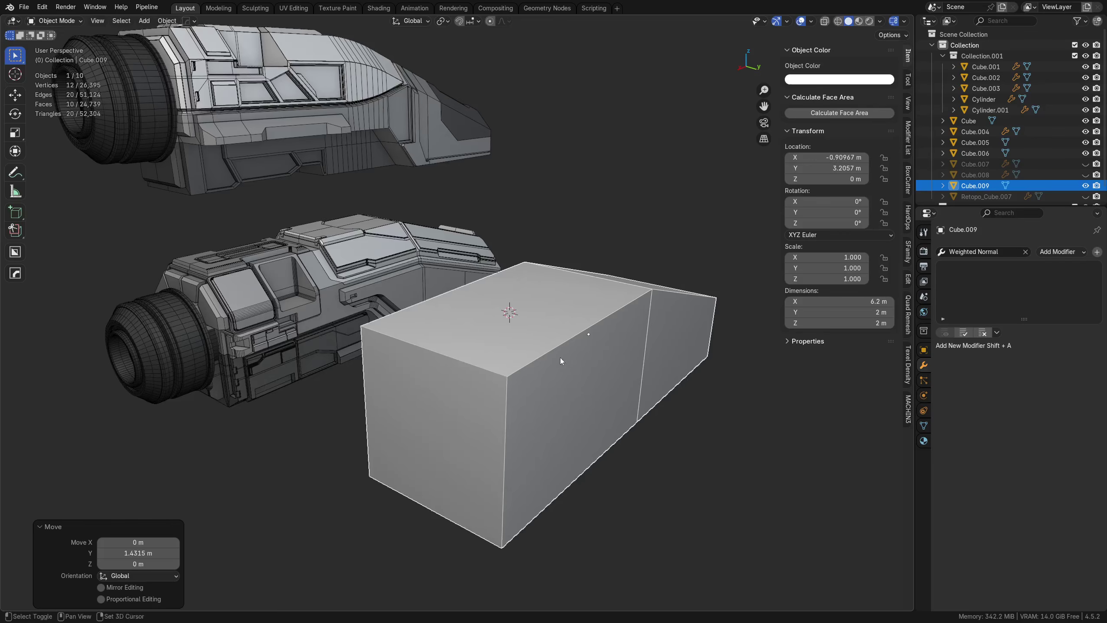
Step: Bevel the block's upper side edges on the +Y side with one segment and an offset of about 0.49 m
{"action": "key", "text": "Tab"}
{"action": "left_click", "coordinate": [598, 416]}
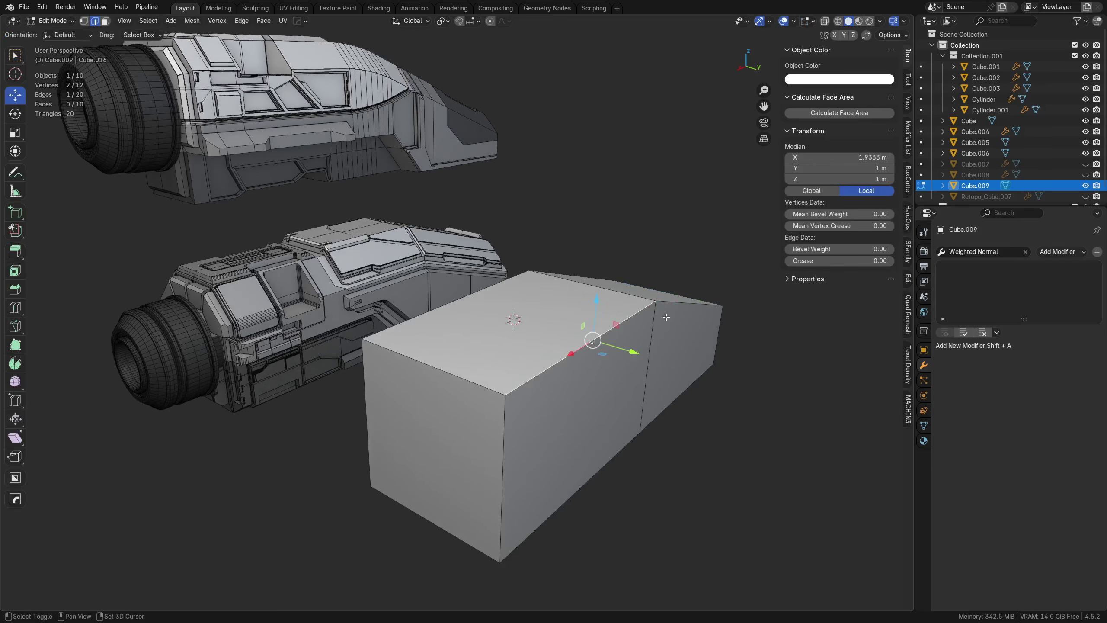
{"action": "key", "text": "ctrl+b"}
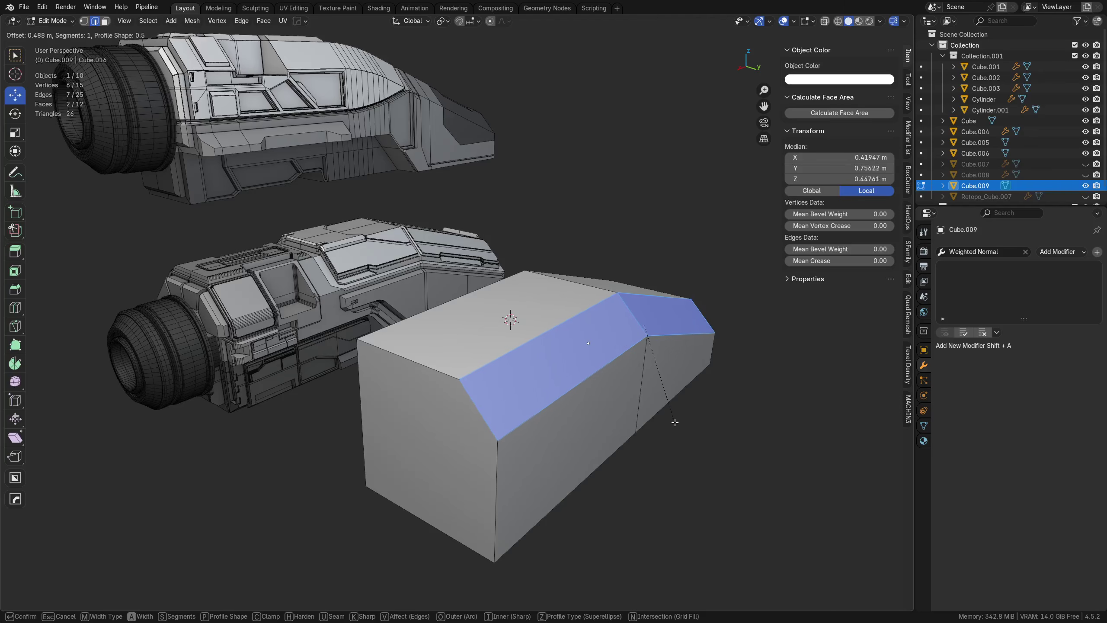
{"action": "left_click", "coordinate": [667, 420]}
Step: Symmetrize the block's mesh across Y from + to - with MACHIN3 Symmetrize
{"action": "key", "text": "a"}
{"action": "middle_click_drag", "start_coordinate": [662, 420], "coordinate": [574, 418]}
{"action": "key", "text": "alt+x"}
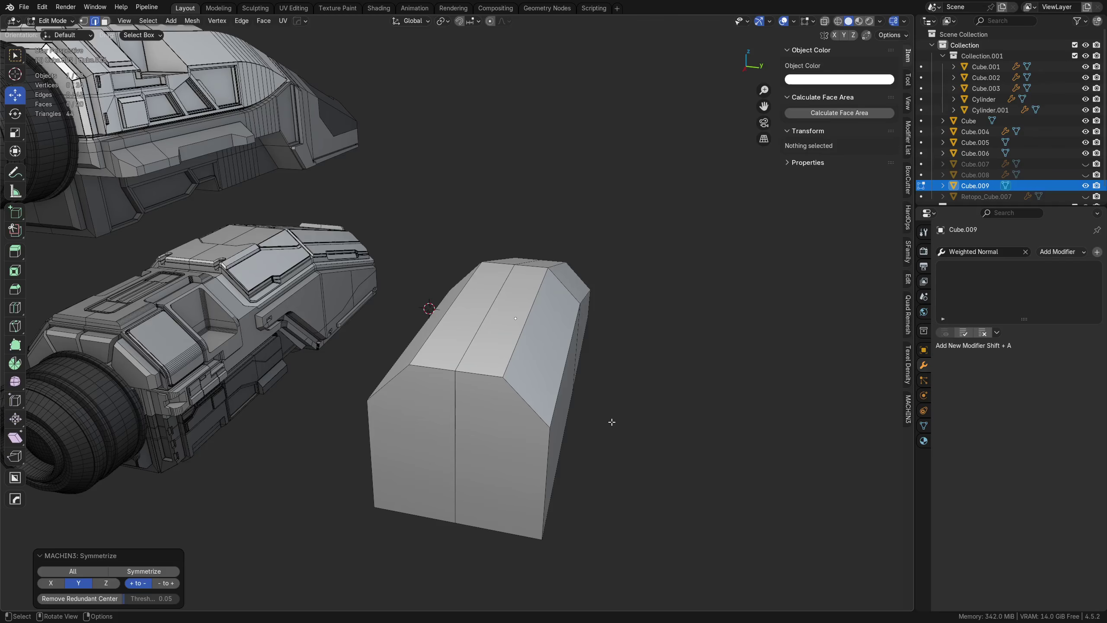
{"action": "middle_click_drag", "start_coordinate": [601, 442], "coordinate": [571, 415]}
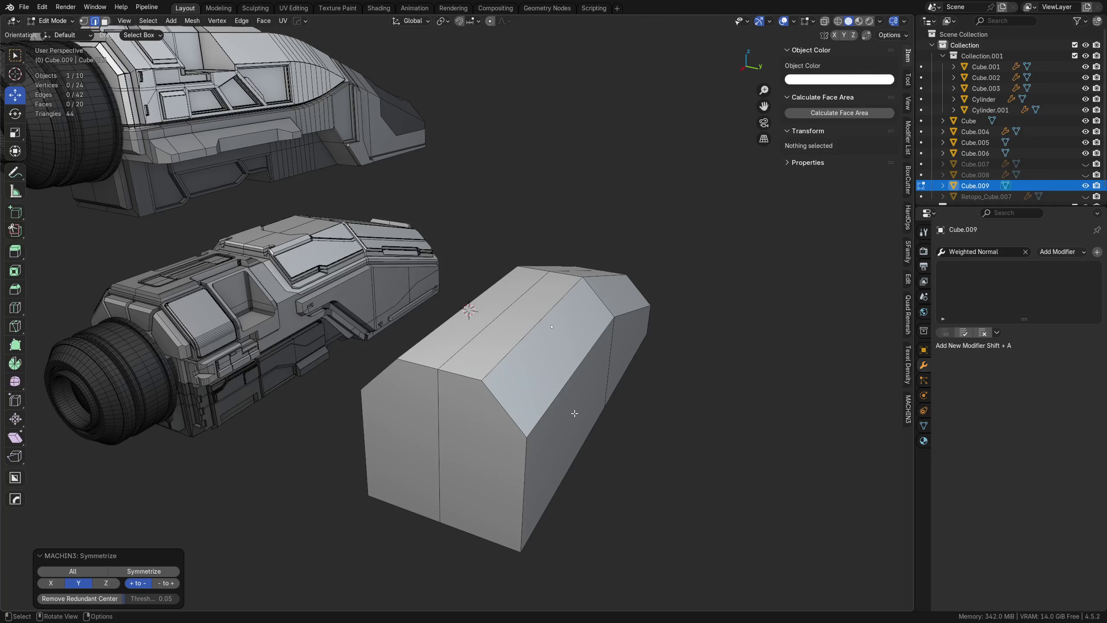
{"action": "middle_click_drag", "start_coordinate": [632, 424], "coordinate": [591, 406]}
{"action": "mouse_move", "coordinate": [520, 446]}
{"action": "middle_mouse_down"}
{"action": "mouse_move", "coordinate": [534, 408]}
{"action": "mouse_move", "coordinate": [499, 420]}
{"action": "mouse_move", "coordinate": [421, 416]}
{"action": "mouse_move", "coordinate": [514, 443]}
{"action": "middle_mouse_up"}
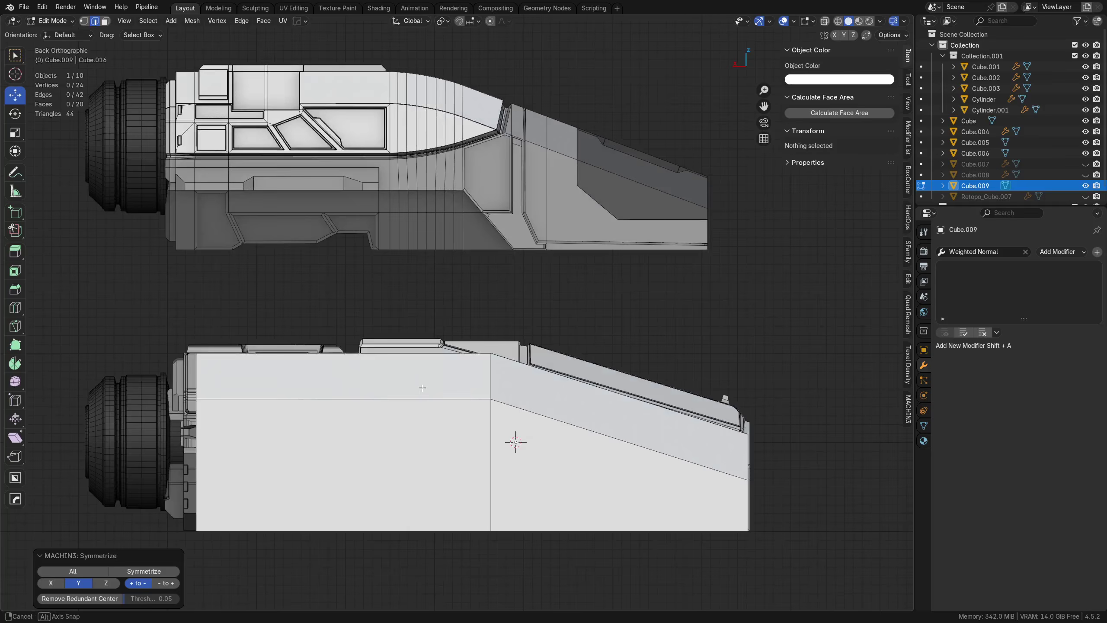
{"action": "key", "text": "alt+z"}
{"action": "middle_click_drag", "start_coordinate": [460, 473], "coordinate": [421, 405], "text": "shift"}
{"action": "key", "text": "alt+z"}
{"action": "scroll", "coordinate": [417, 403], "scroll_direction": "down", "scroll_amount": 4}
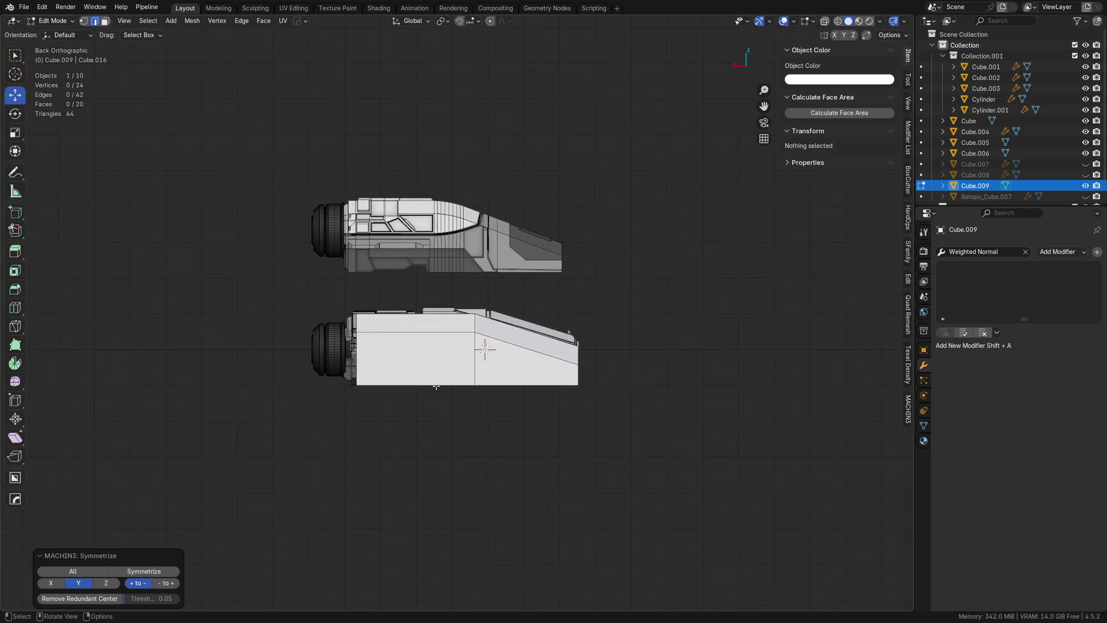
{"action": "key", "text": "z"}
{"action": "left_click", "coordinate": [442, 485]}
{"action": "right_click", "coordinate": [436, 440]}
{"action": "key", "text": "Escape"}
{"action": "key", "text": "z"}
{"action": "left_click", "coordinate": [463, 422]}
{"action": "left_click", "coordinate": [445, 380]}
{"action": "key", "text": "g"}
{"action": "right_click", "coordinate": [442, 362]}
{"action": "key", "text": "Tab"}
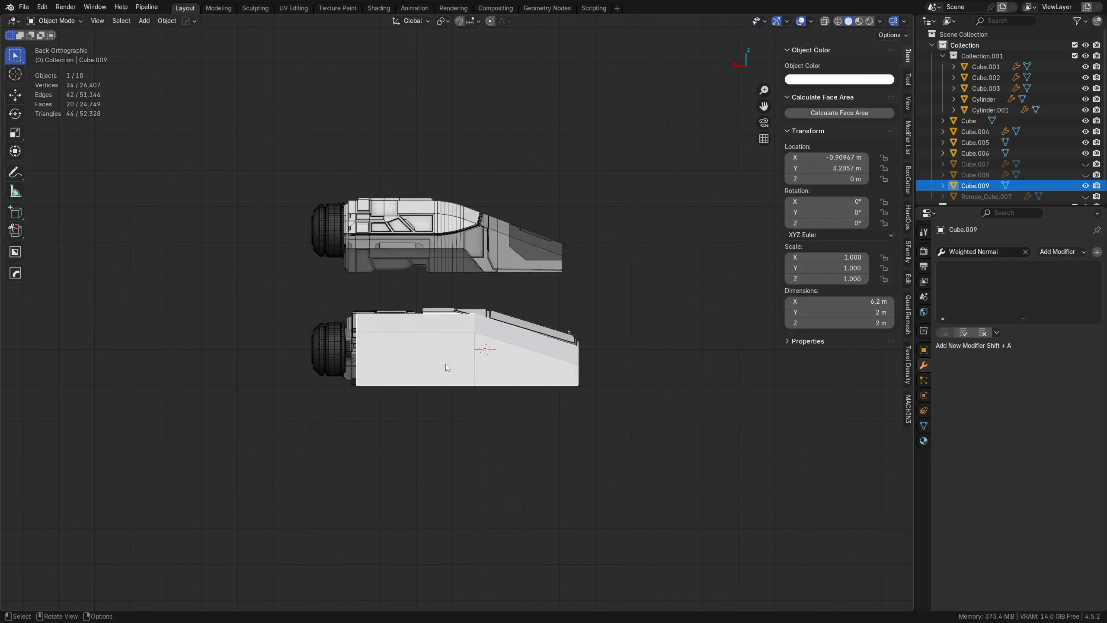
Step: Move the whole block about 3.54 m down along Z, below the reference ship, and enter Edit Mode
{"action": "key", "text": "g"}
{"action": "key", "text": "z"}
{"action": "left_click", "coordinate": [449, 492]}
{"action": "scroll", "coordinate": [446, 461], "scroll_direction": "up", "scroll_amount": 5}
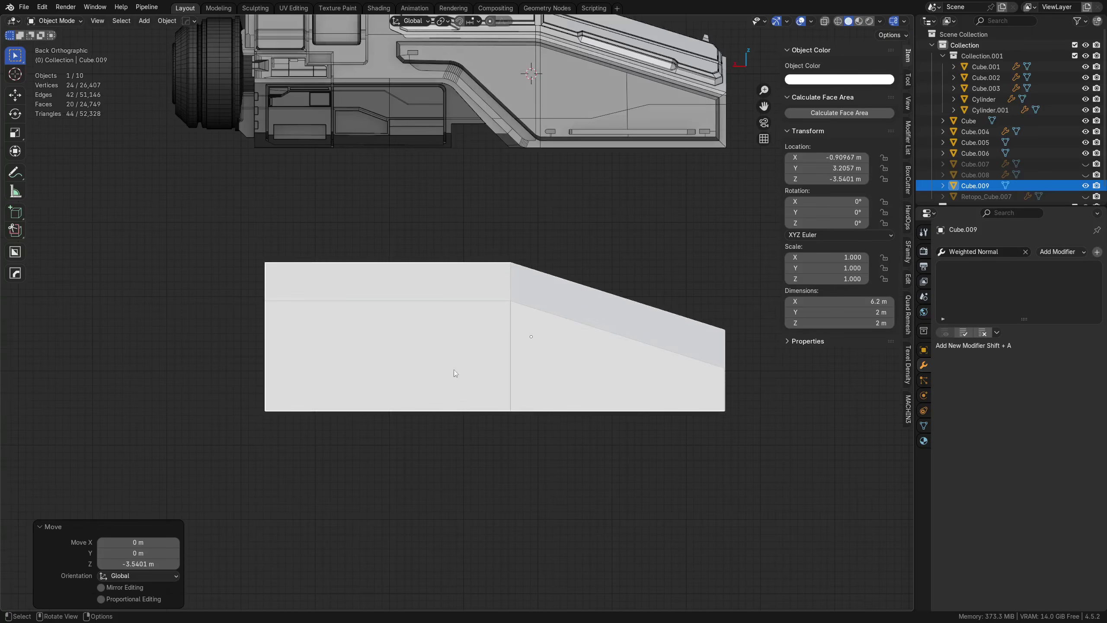
{"action": "key", "text": "Tab"}
{"action": "middle_click_drag", "start_coordinate": [453, 370], "coordinate": [425, 417]}
{"action": "scroll", "coordinate": [485, 418], "scroll_direction": "up", "scroll_amount": 2}
{"action": "scroll", "coordinate": [502, 420], "scroll_direction": "down", "scroll_amount": 2}
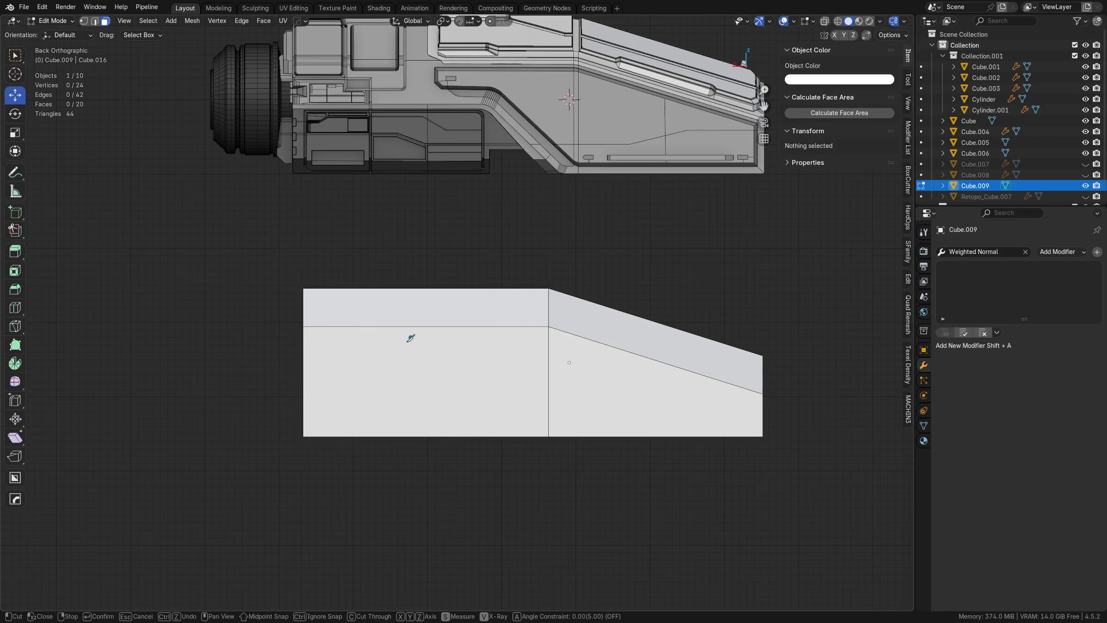
{"action": "middle_click_drag", "start_coordinate": [200, 211], "coordinate": [242, 223]}
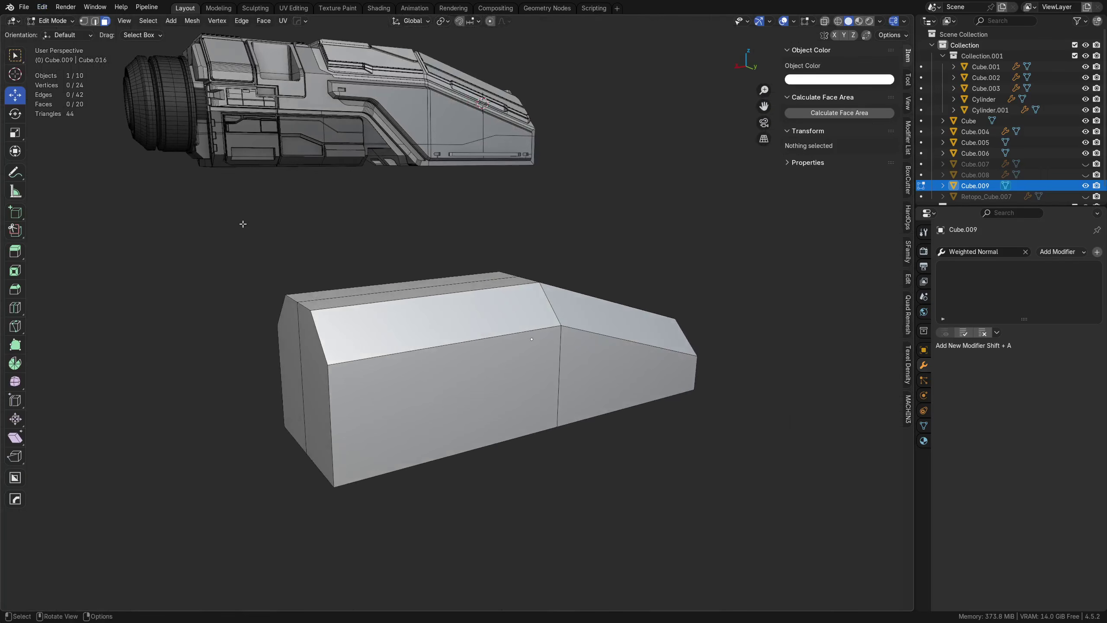
Step: Search the keymap preferences for "knife" and review the Knife Topology Tool's shortcut settings
{"action": "left_click", "coordinate": [42, 7]}
{"action": "left_click", "coordinate": [69, 145]}
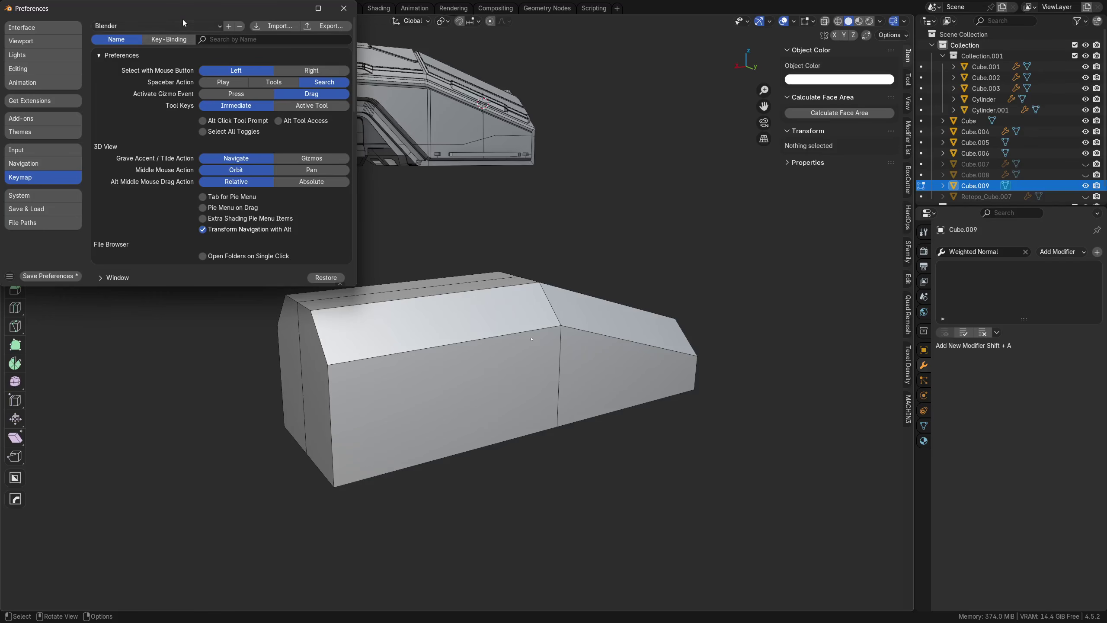
{"action": "left_click", "coordinate": [426, 151]}
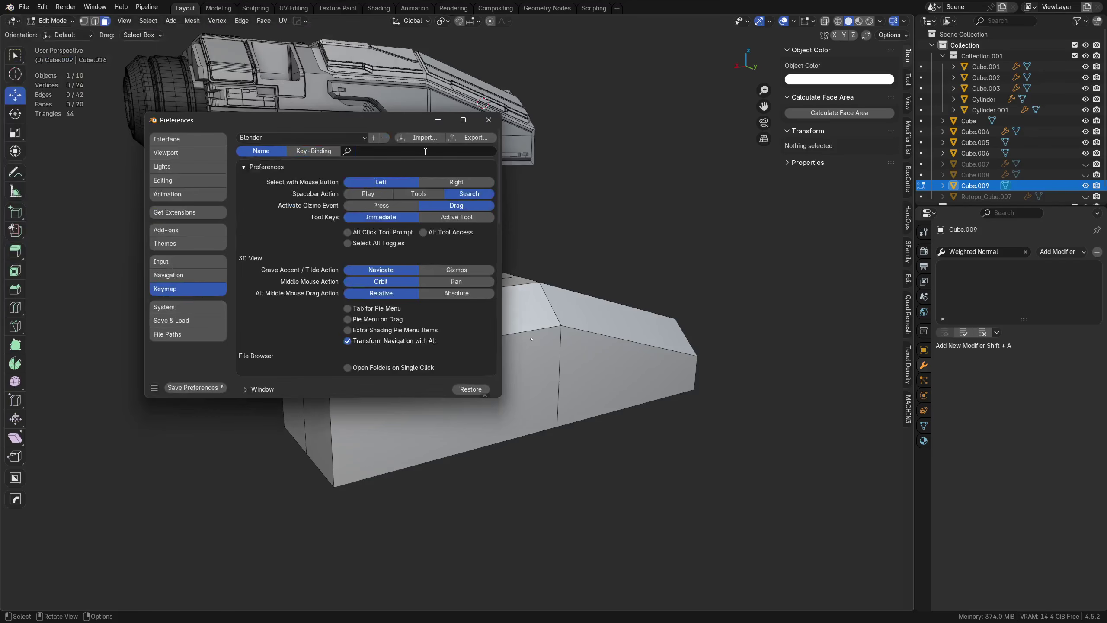
{"action": "type", "text": "knife"}
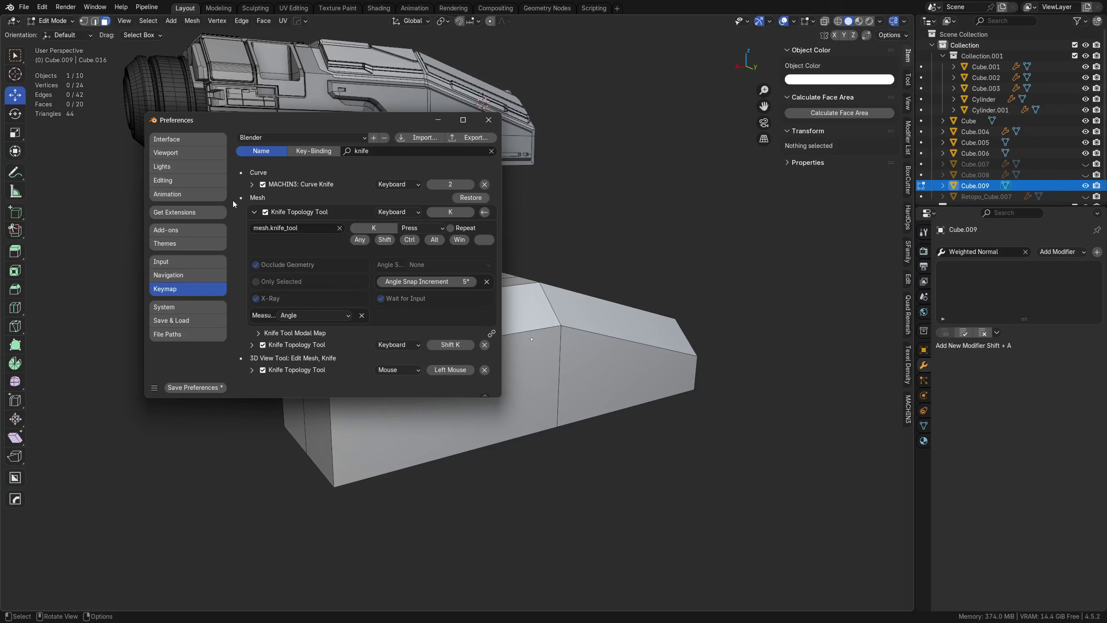
{"action": "left_click", "coordinate": [253, 212]}
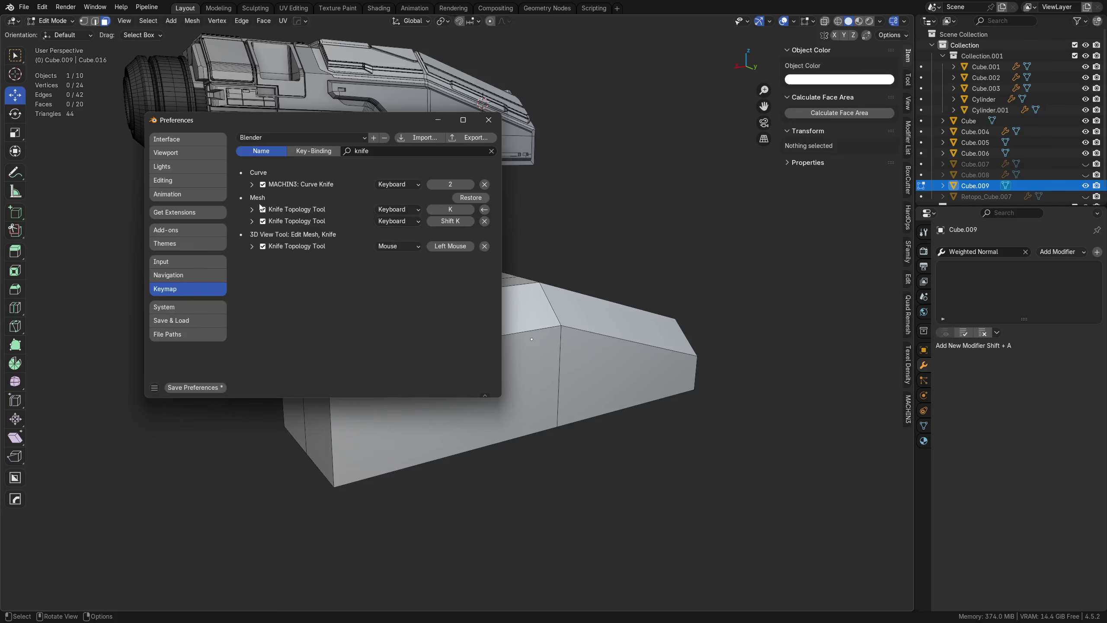
{"action": "left_click", "coordinate": [253, 210]}
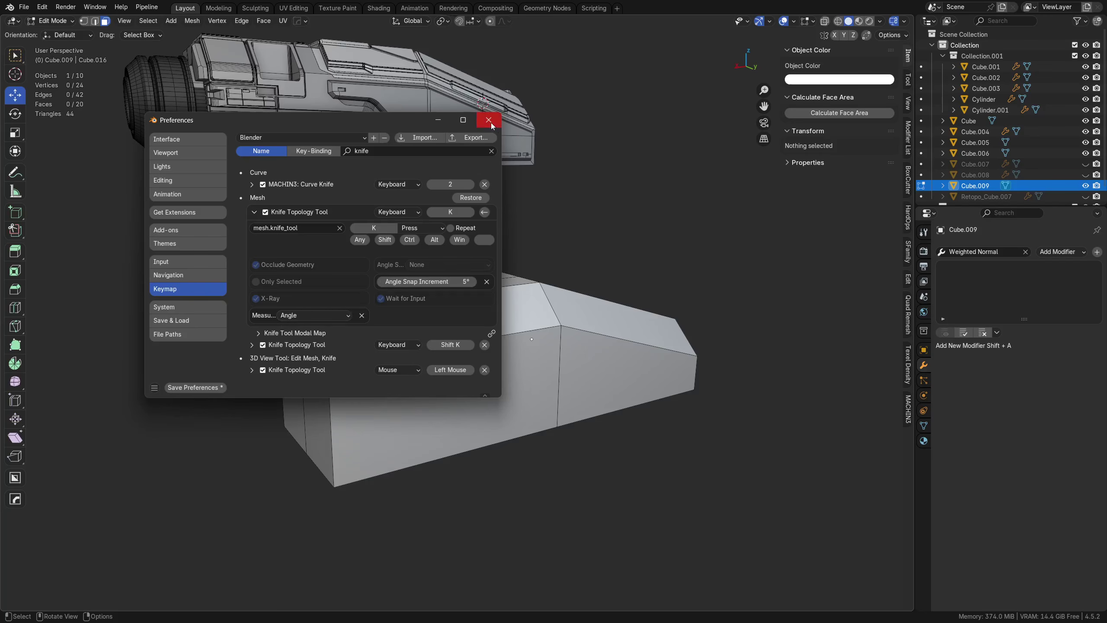
Step: Search the keymap for "bevel", review the Bevel shortcut settings, and close the preferences
{"action": "left_click", "coordinate": [267, 139]}
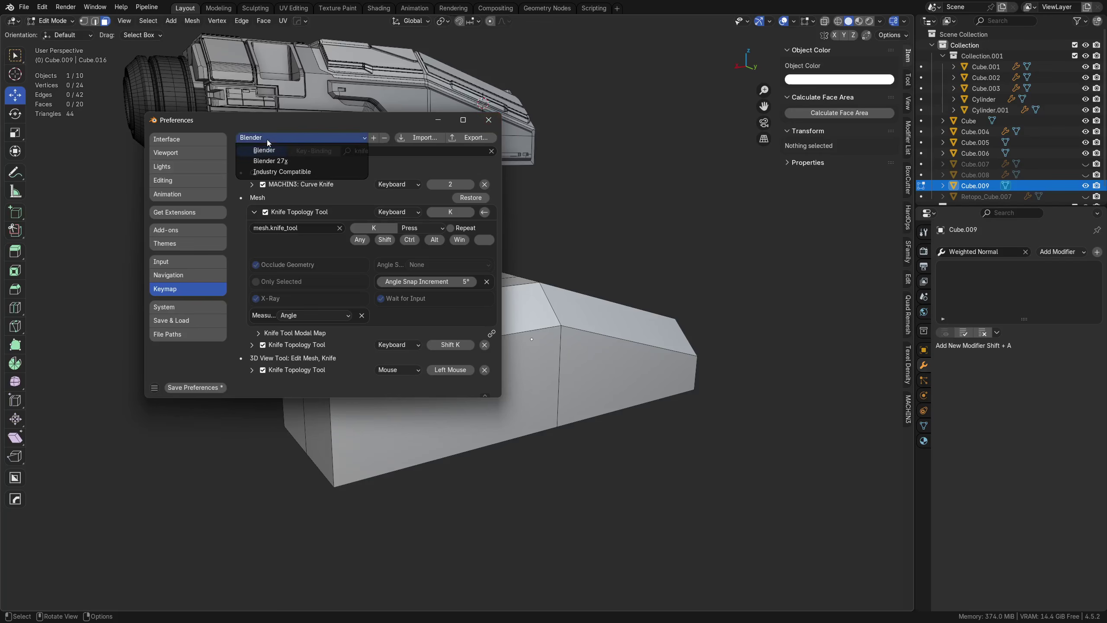
{"action": "left_click", "coordinate": [289, 138]}
{"action": "left_click", "coordinate": [417, 150]}
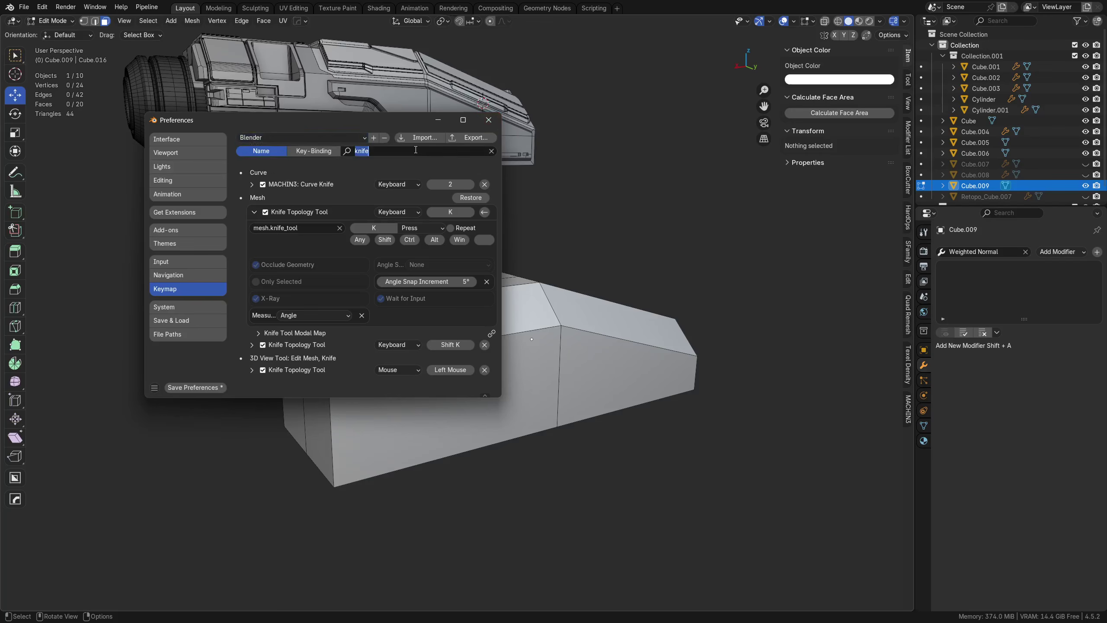
{"action": "type", "text": "bevel"}
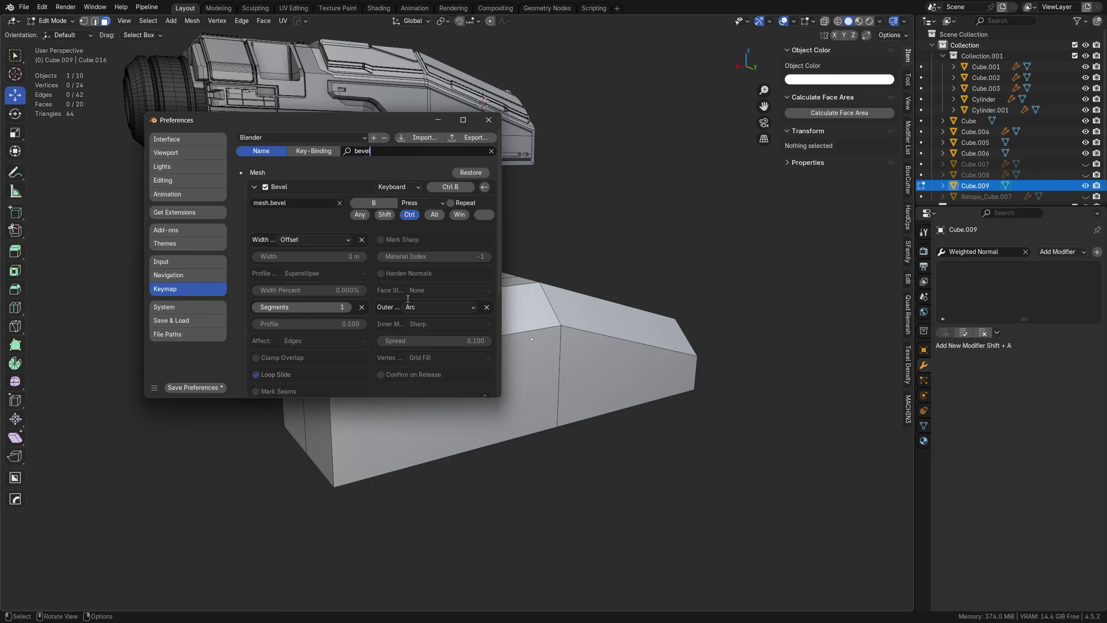
{"action": "left_click", "coordinate": [492, 122]}
{"action": "left_click", "coordinate": [440, 331]}
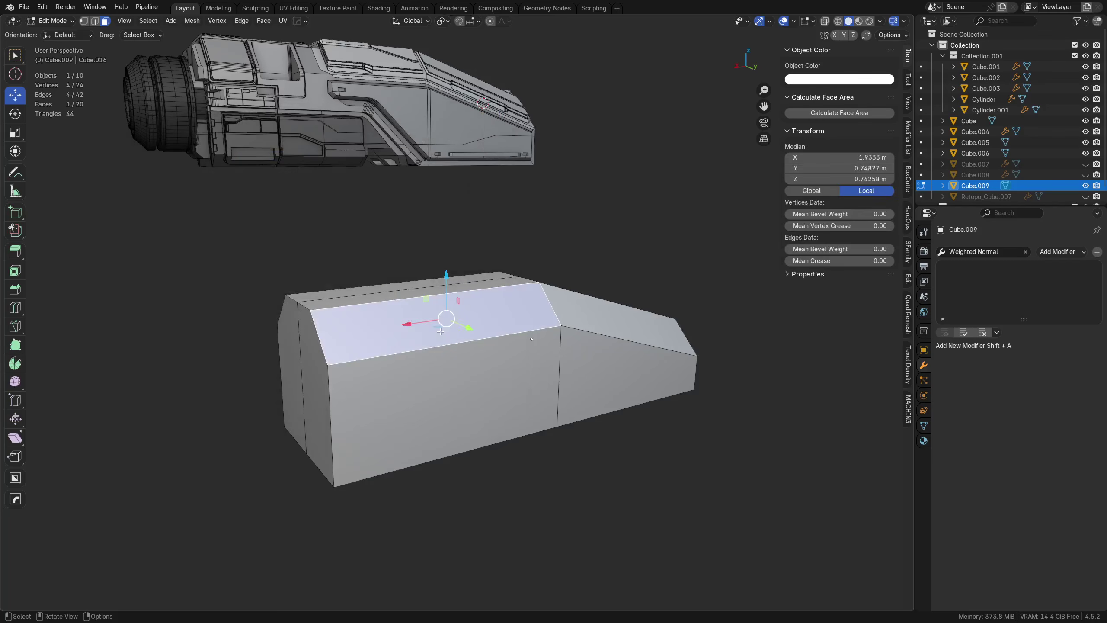
{"action": "key", "text": "Tab"}
{"action": "left_click", "coordinate": [560, 324]}
{"action": "left_click", "coordinate": [579, 313], "text": "shift"}
{"action": "key", "text": "y"}
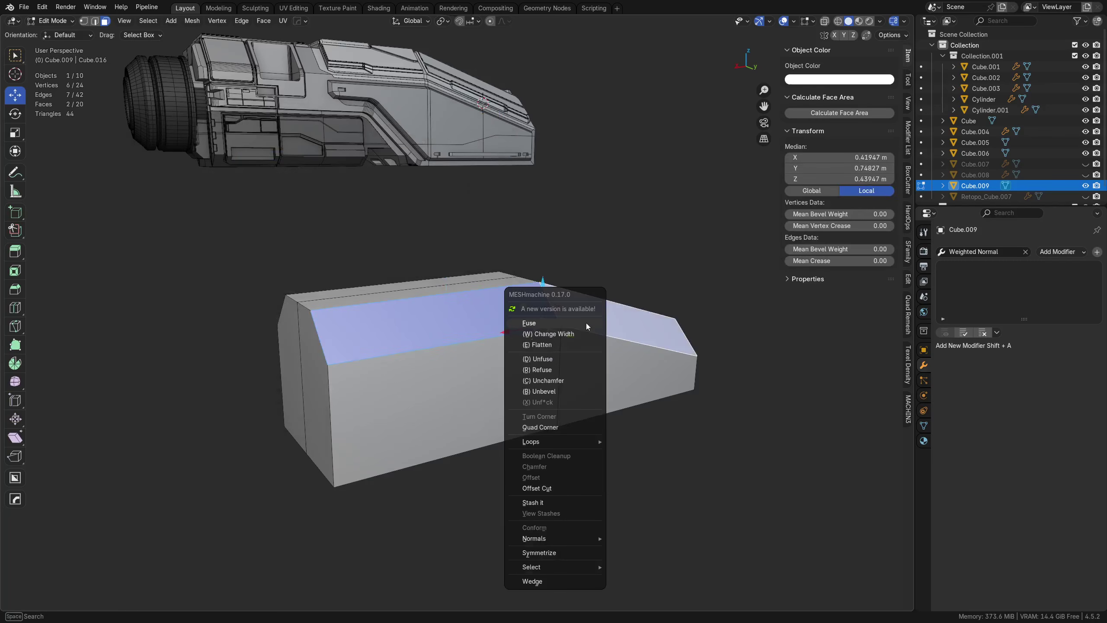
{"action": "left_click", "coordinate": [587, 322]}
{"action": "right_click", "coordinate": [587, 323]}
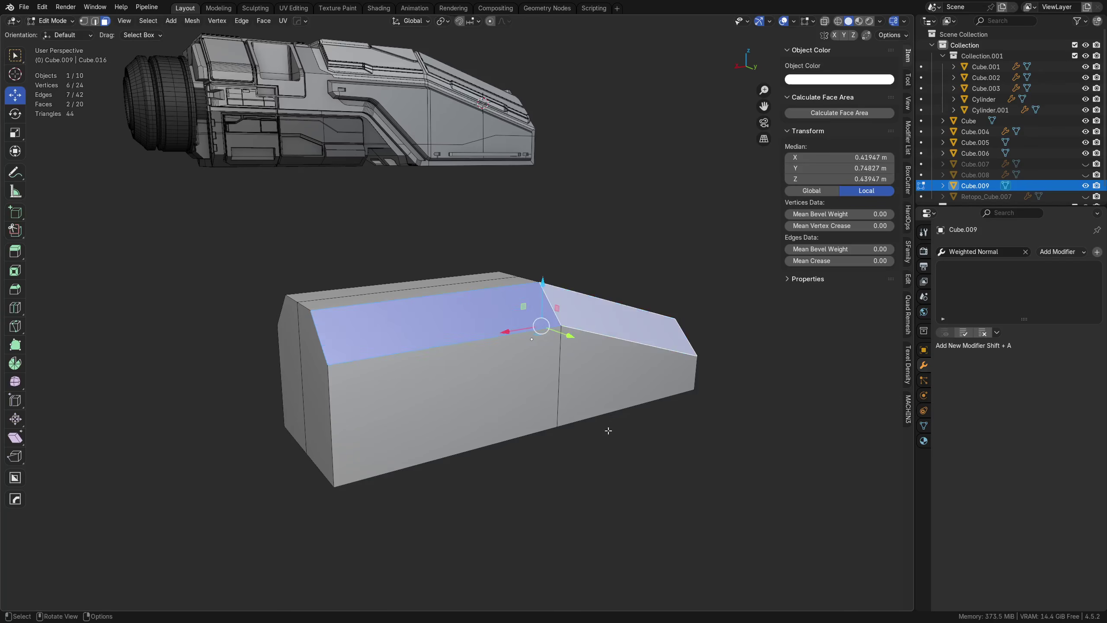
{"action": "key", "text": "alt+a"}
{"action": "middle_click_drag", "start_coordinate": [536, 421], "coordinate": [553, 381]}
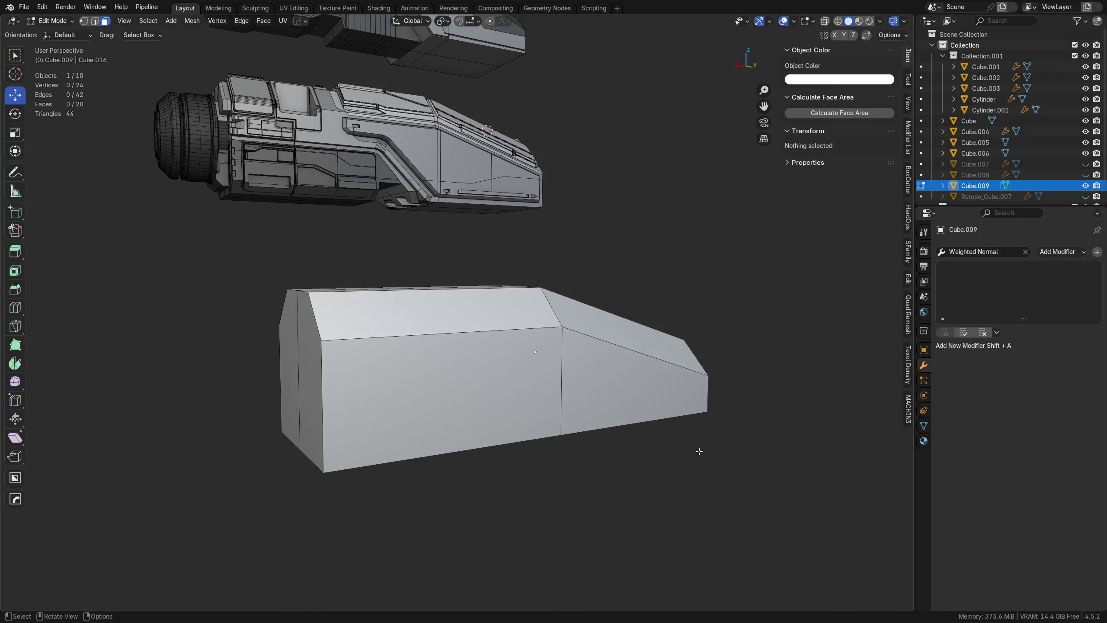
{"action": "middle_click_drag", "start_coordinate": [699, 452], "coordinate": [562, 434], "text": "alt"}
{"action": "key", "text": "k"}
{"action": "key", "text": "c"}
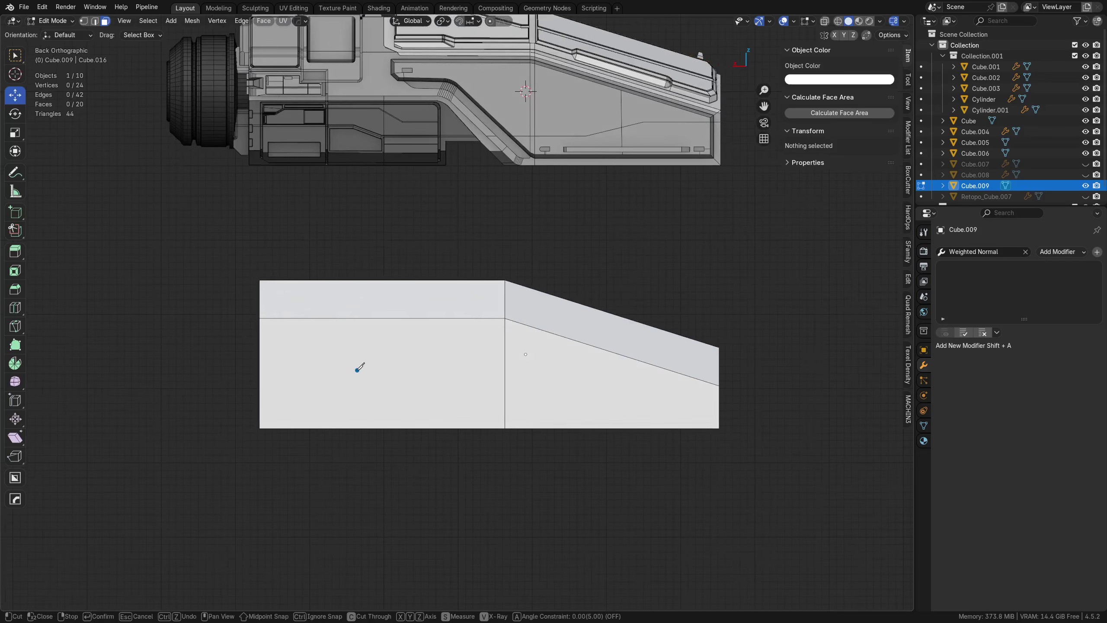
{"action": "key", "text": "a"}
{"action": "left_click", "coordinate": [178, 370]}
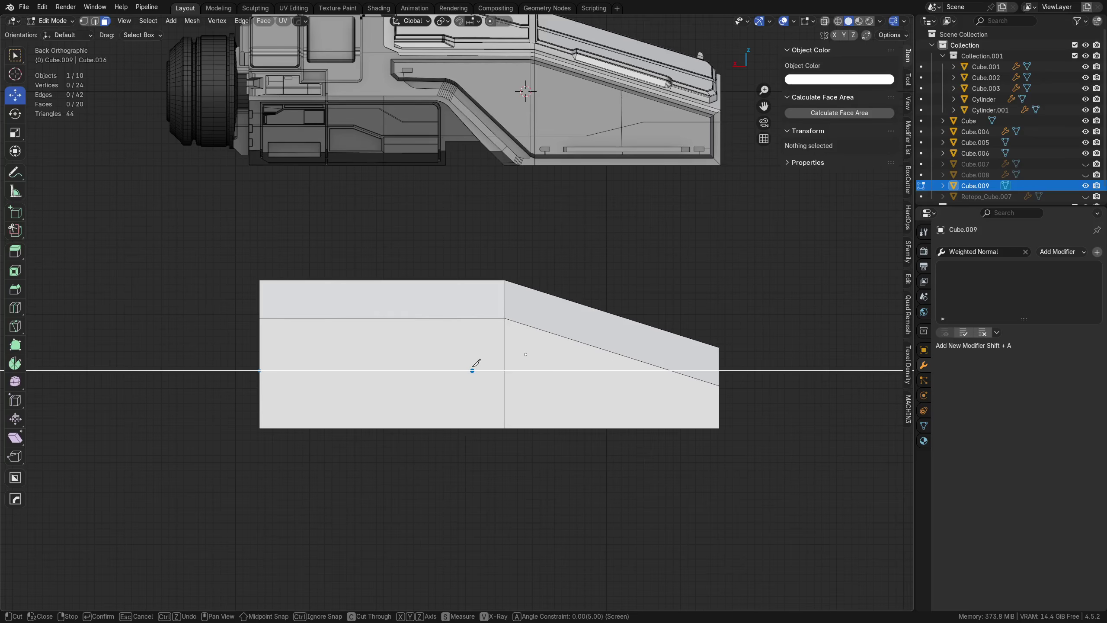
{"action": "left_click", "coordinate": [440, 369]}
{"action": "key", "text": "Escape"}
Step: Knife-cut the hull in back view from the bottom edge up a 60° slant, continuing horizontally past the rear end
{"action": "middle_click_drag", "start_coordinate": [586, 370], "coordinate": [583, 468], "text": "shift"}
{"action": "key", "text": "k"}
{"action": "left_click", "coordinate": [462, 512]}
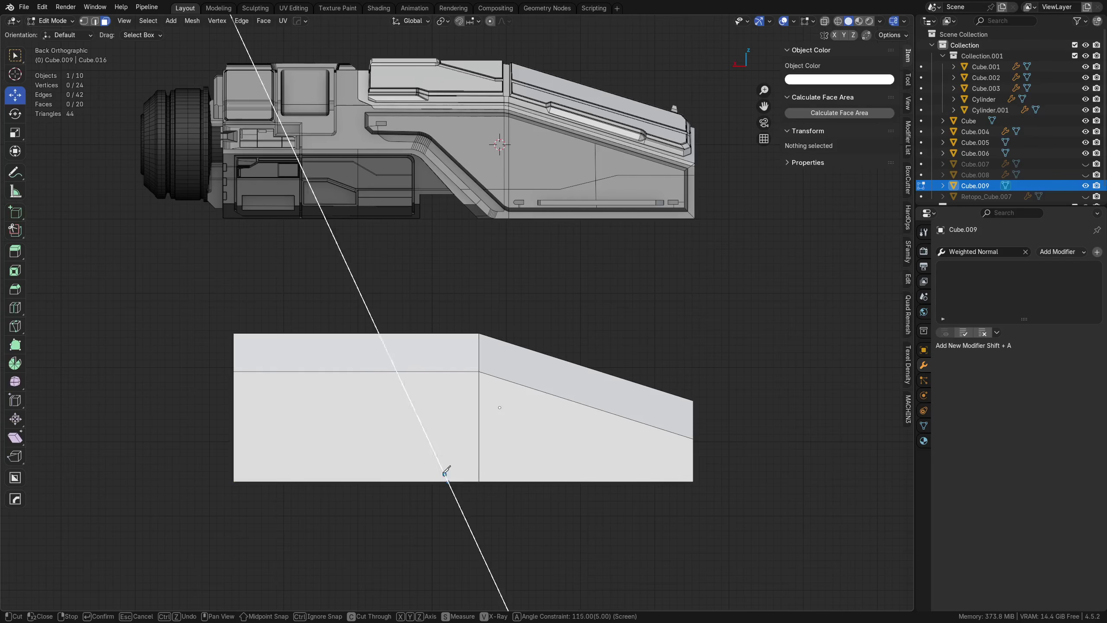
{"action": "left_click", "coordinate": [423, 437]}
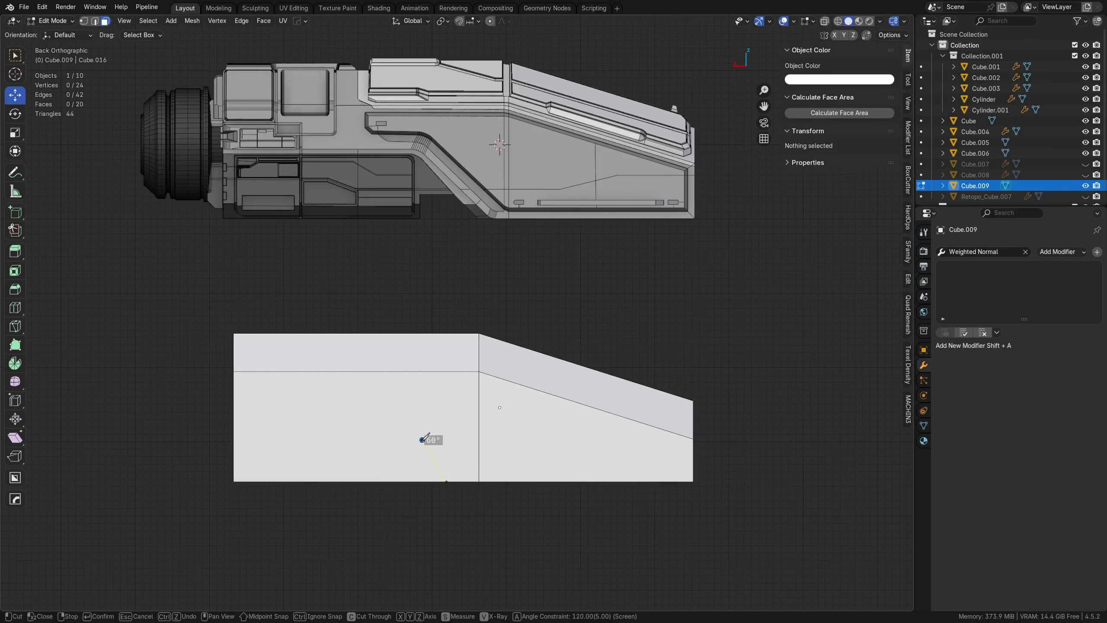
{"action": "left_click", "coordinate": [210, 439]}
{"action": "key", "text": "Return"}
Step: Select the six faces of the hull's lower rear section below the knife cut, including the side, rear and bottom faces
{"action": "middle_click_drag", "start_coordinate": [536, 475], "coordinate": [428, 440]}
{"action": "left_click", "coordinate": [495, 429]}
{"action": "left_click", "coordinate": [495, 429], "text": "alt+shift"}
{"action": "left_click", "coordinate": [508, 373], "text": "shift"}
{"action": "left_click", "coordinate": [580, 383], "text": "shift"}
{"action": "scroll", "coordinate": [580, 515], "scroll_direction": "up", "scroll_amount": 4}
{"action": "middle_click_drag", "start_coordinate": [581, 516], "coordinate": [699, 477]}
{"action": "key", "text": "i"}
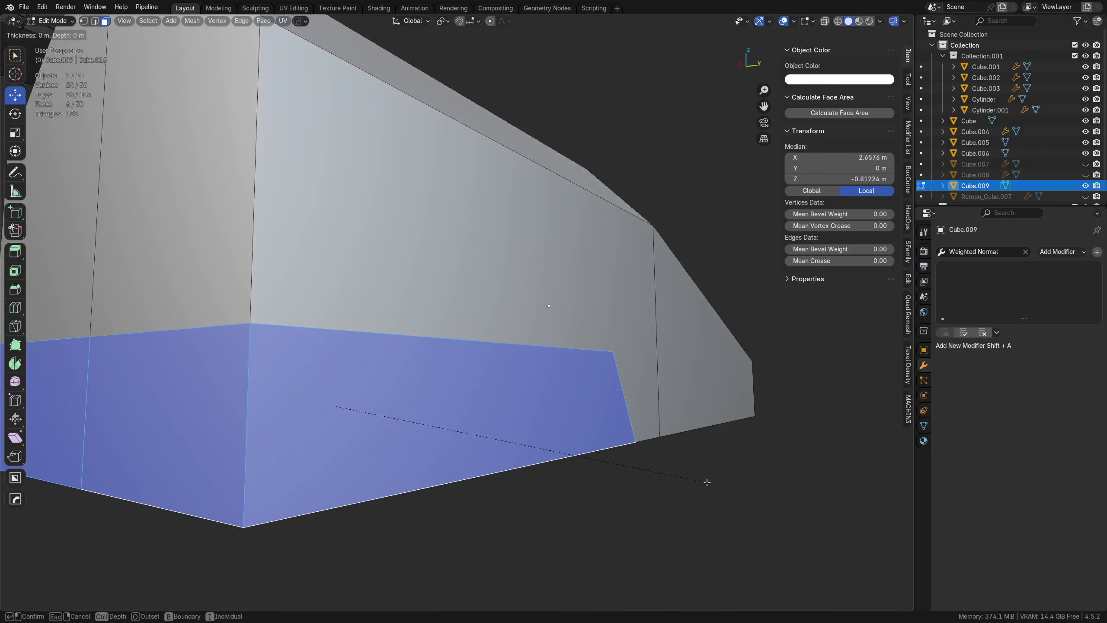
{"action": "key", "text": "Escape"}
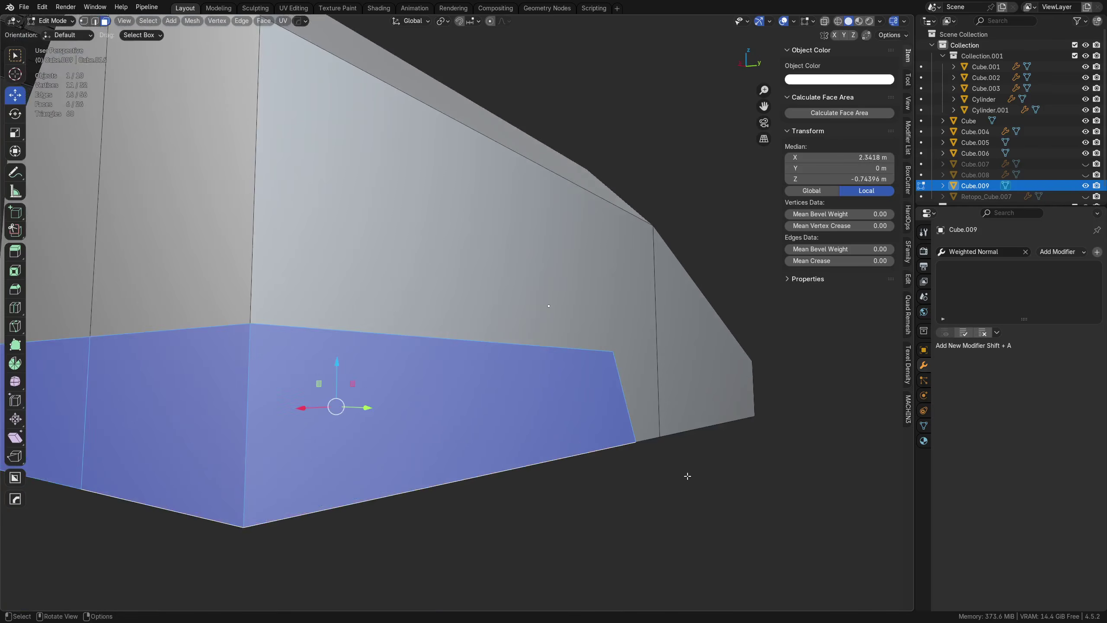
{"action": "scroll", "coordinate": [589, 491], "scroll_direction": "down", "scroll_amount": 4}
{"action": "middle_click_drag", "start_coordinate": [613, 478], "coordinate": [618, 436]}
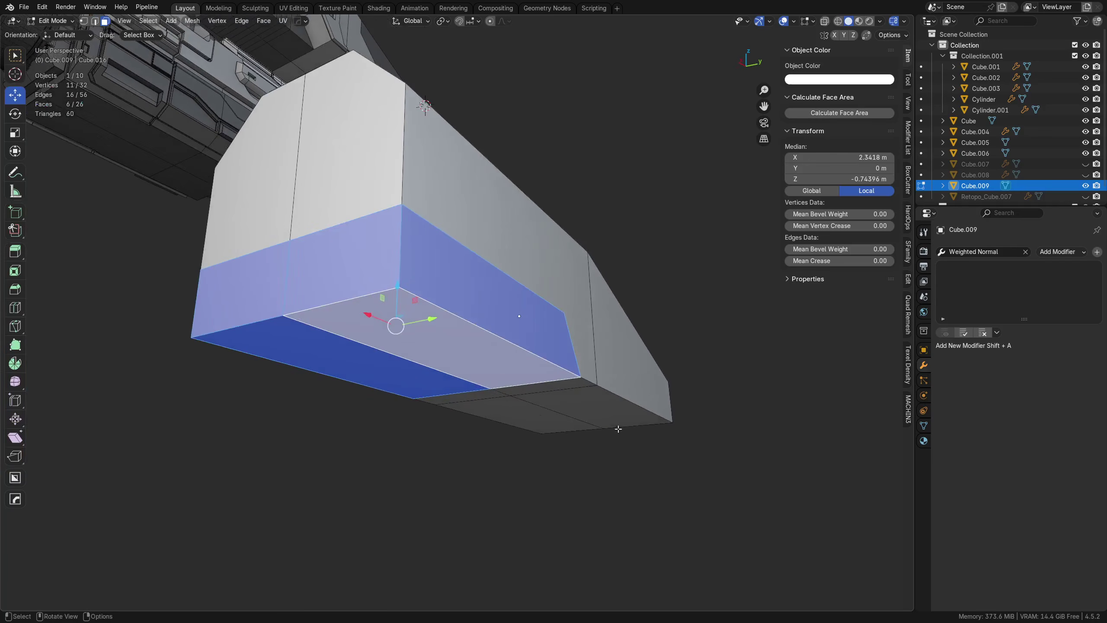
{"action": "key", "text": "i"}
{"action": "key", "text": "ctrl"}
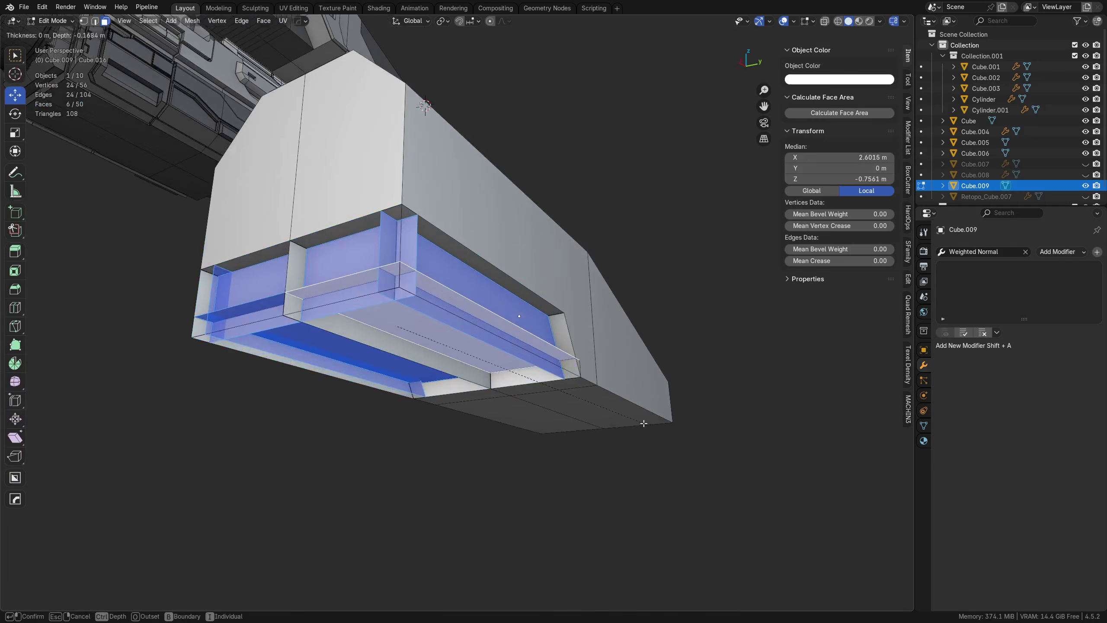
{"action": "key", "text": "i"}
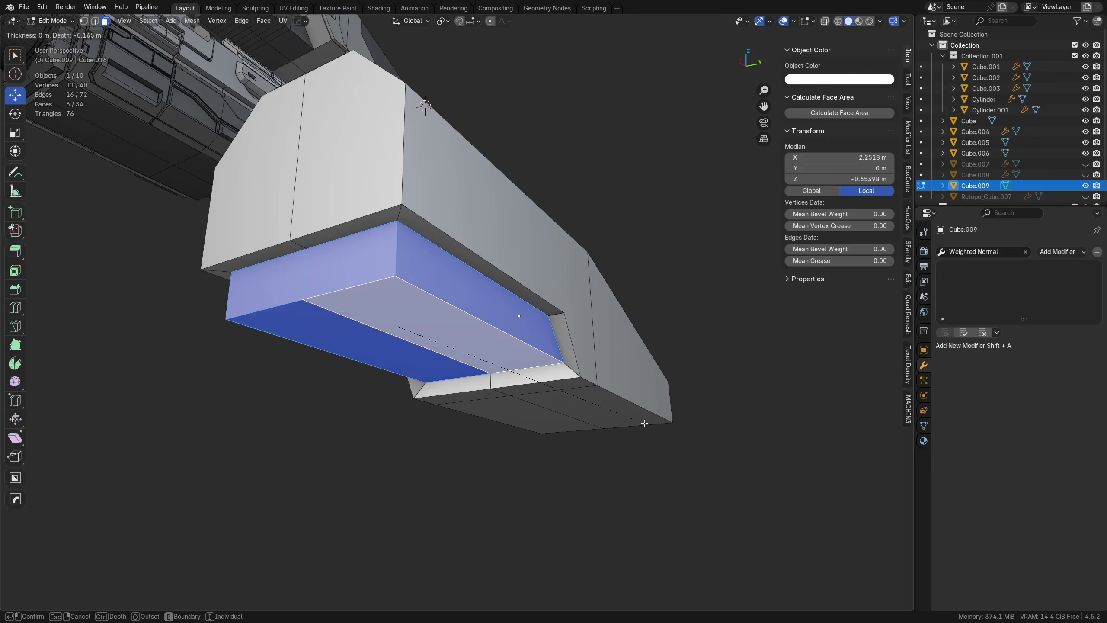
{"action": "right_click", "coordinate": [645, 423]}
Step: Inset the lower rear faces as one region with 0 m thickness and a depth of about -0.03 m
{"action": "key", "text": "i"}
{"action": "key", "text": "ctrl"}
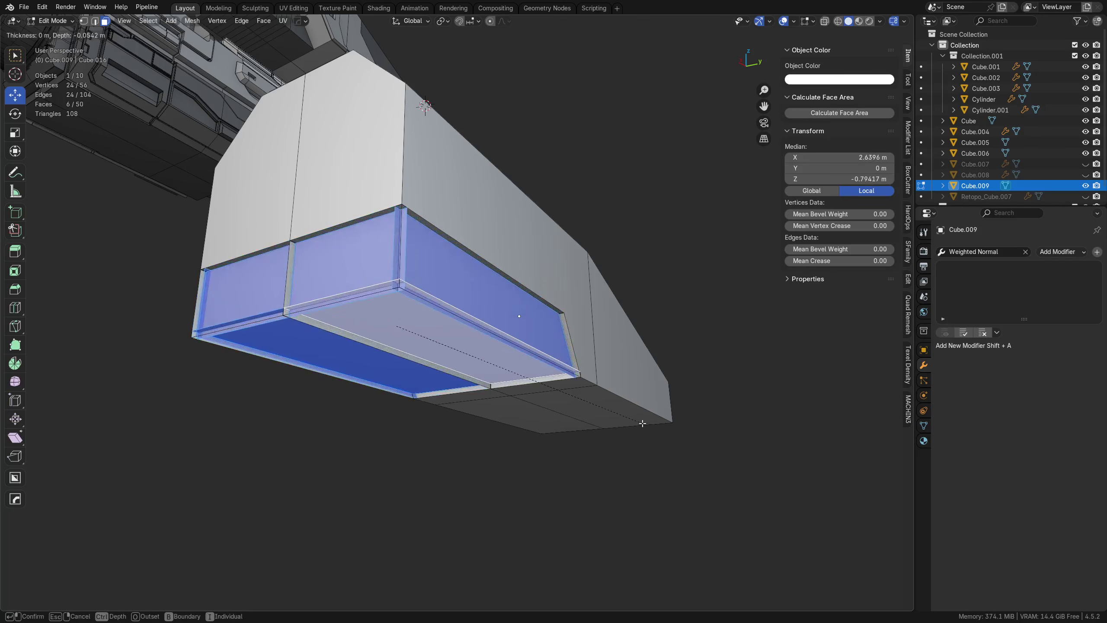
{"action": "key", "text": "ctrl"}
{"action": "key", "text": "i"}
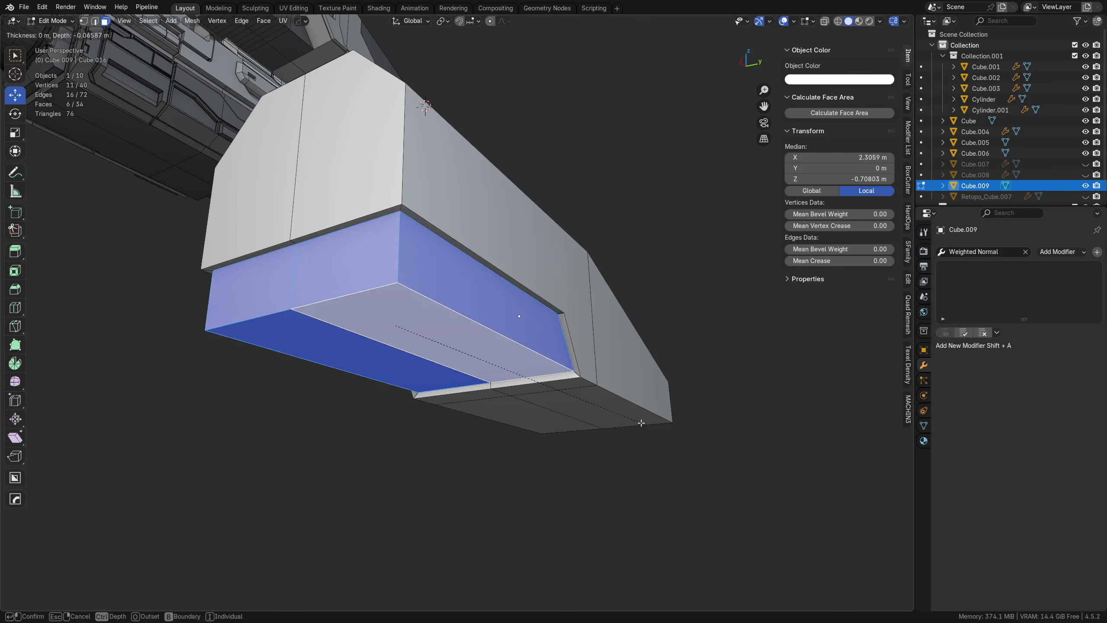
{"action": "left_click", "coordinate": [645, 425]}
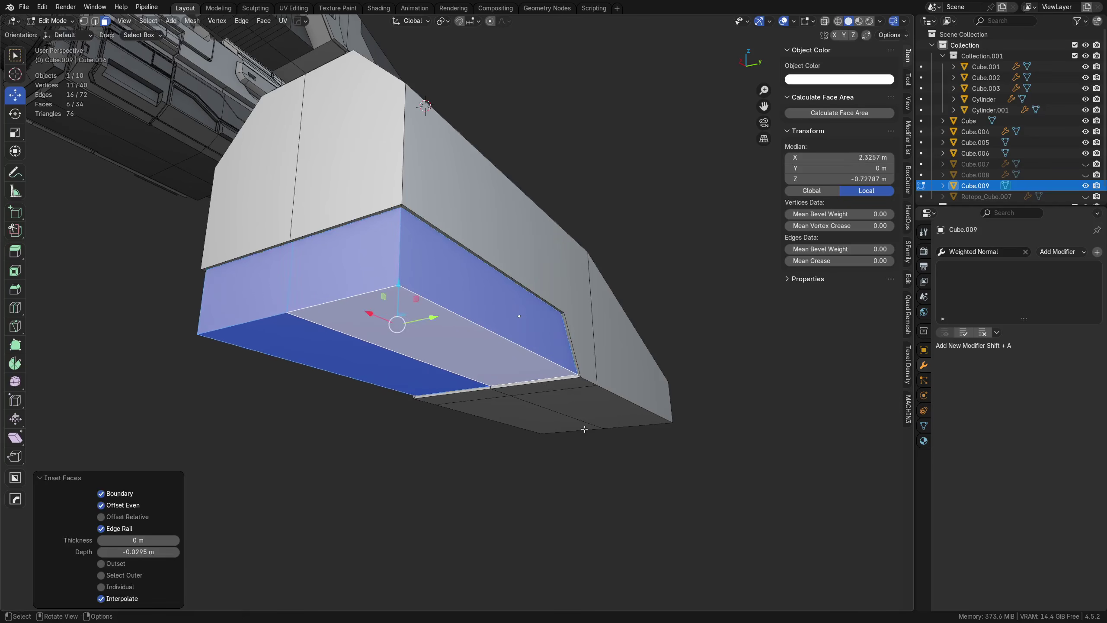
Step: Scale the recessed lower rear section along Y to about 0.8
{"action": "middle_click_drag", "start_coordinate": [584, 427], "coordinate": [649, 447]}
{"action": "key", "text": "s"}
{"action": "key", "text": "x"}
{"action": "key", "text": "y"}
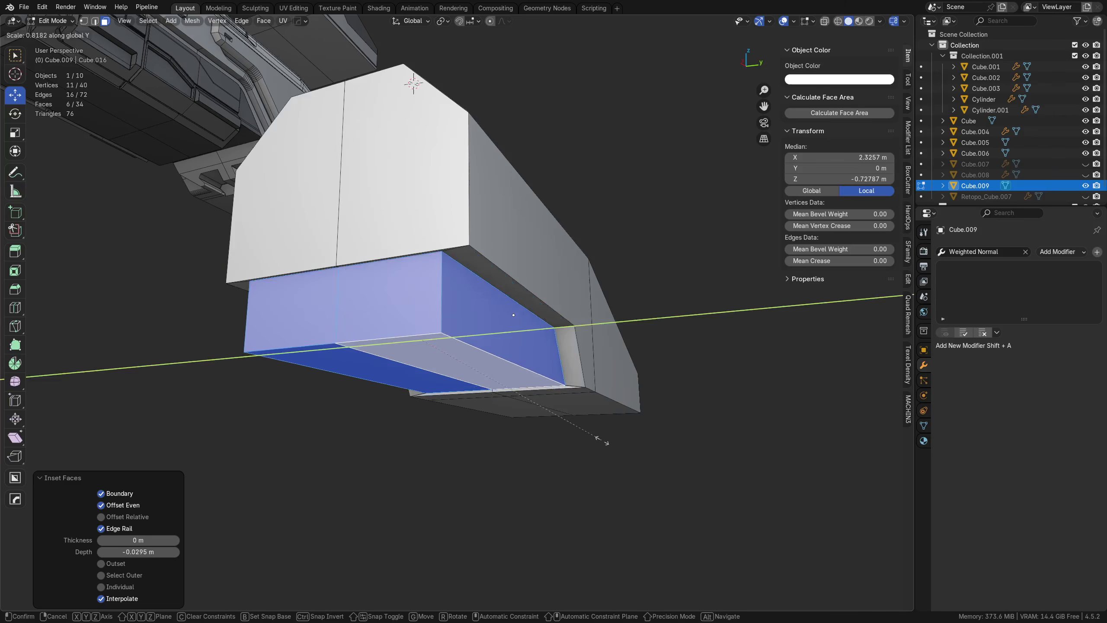
{"action": "left_click", "coordinate": [596, 436]}
Step: Bevel the lower long edge on one side of the recessed section with 0.274 m width and one segment
{"action": "key", "text": "2"}
{"action": "left_click", "coordinate": [526, 379]}
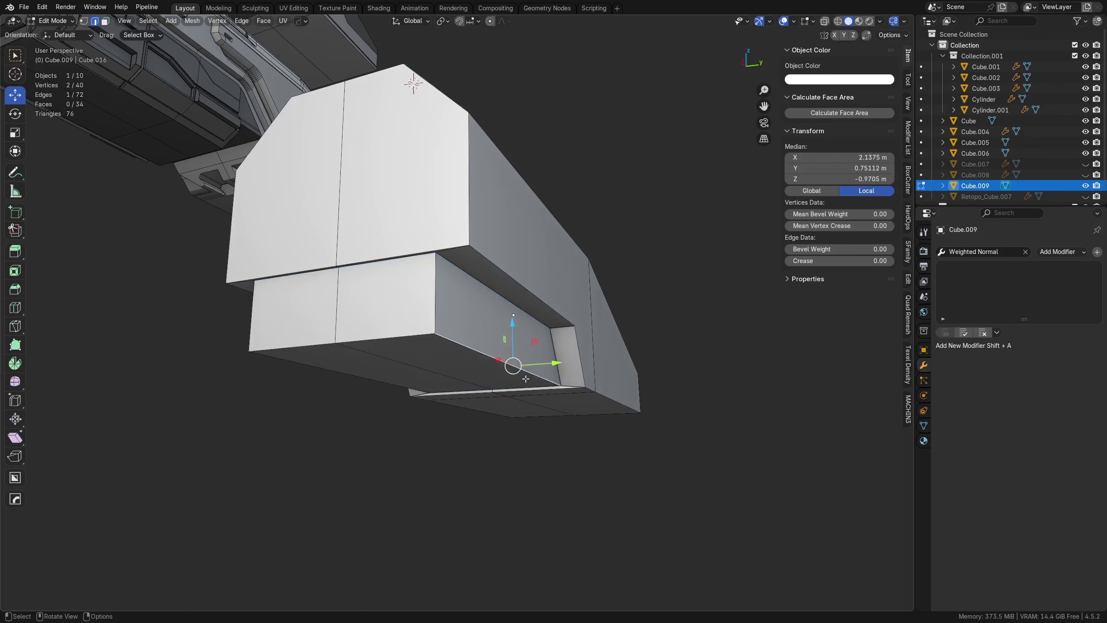
{"action": "key", "text": "ctrl+b"}
{"action": "left_click", "coordinate": [623, 394]}
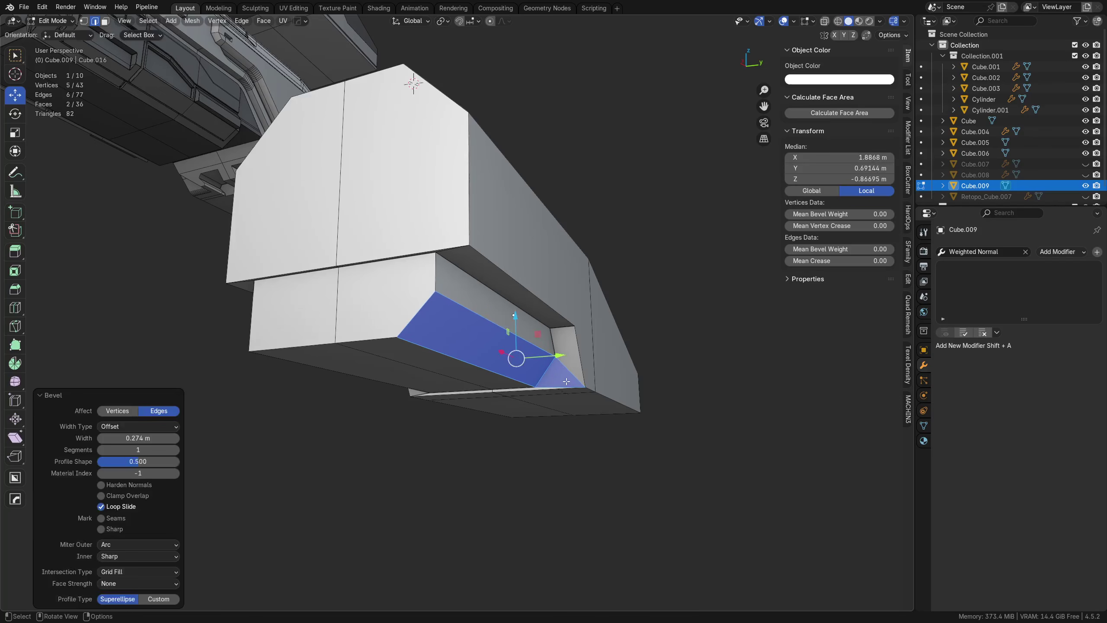
Step: Symmetrize the whole hull mesh across Y from + to - with MACHIN3 Symmetrize
{"action": "key", "text": "a"}
{"action": "key", "text": "alt+x"}
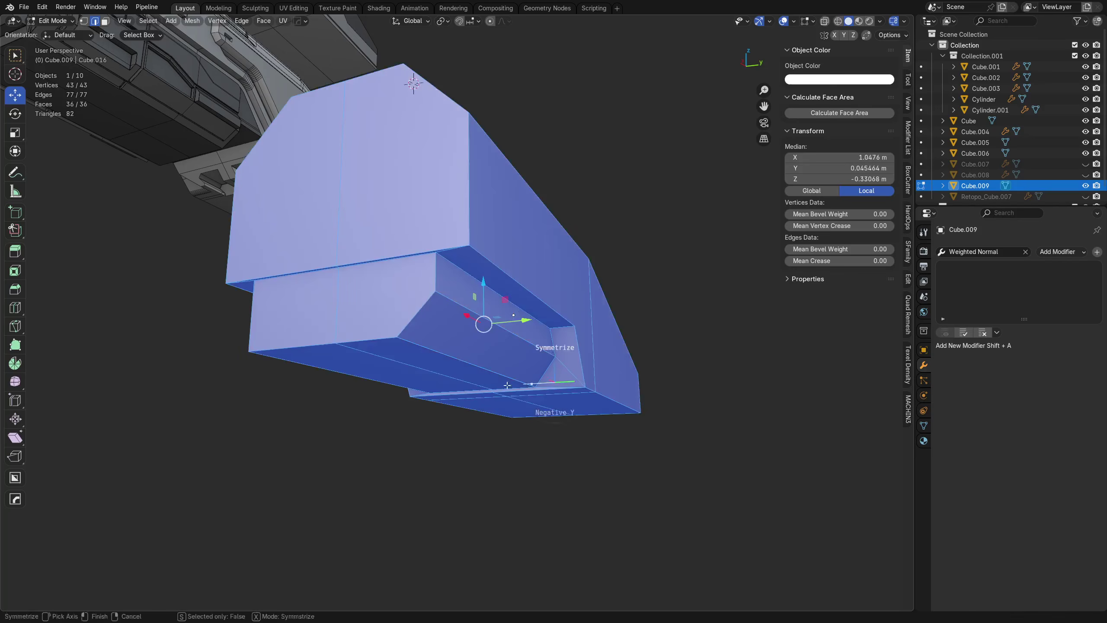
{"action": "middle_click_drag", "start_coordinate": [654, 425], "coordinate": [554, 377], "text": "shift"}
Step: Examine the sliver face and closely spaced vertices at the front lower corner of the recess, using X-ray display
{"action": "scroll", "coordinate": [553, 377], "scroll_direction": "down", "scroll_amount": 1}
{"action": "scroll", "coordinate": [553, 377], "scroll_direction": "up", "scroll_amount": 8}
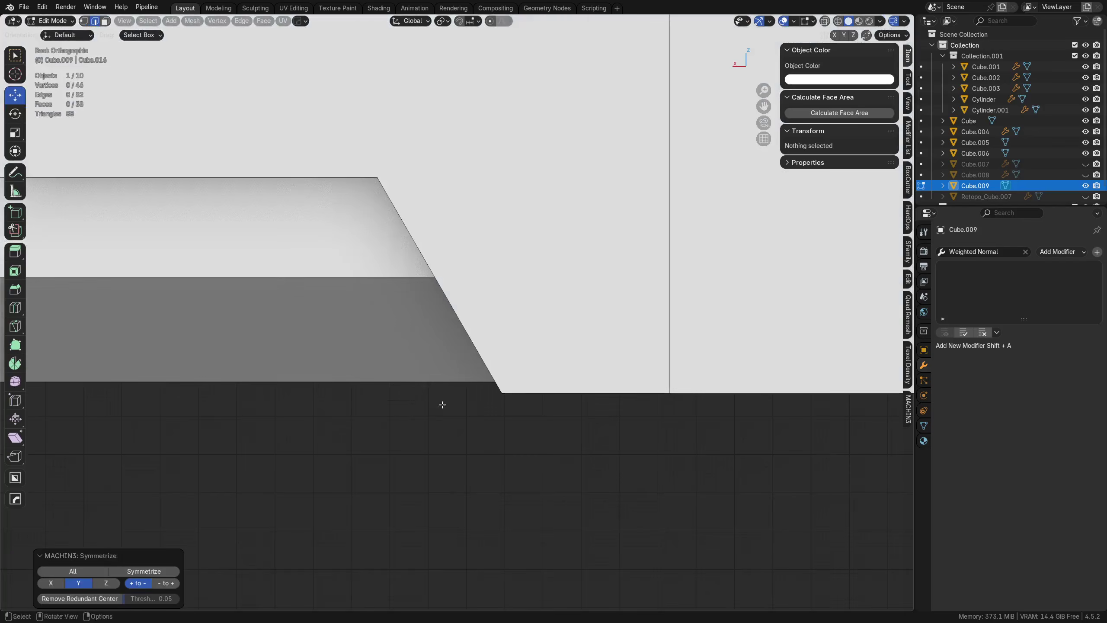
{"action": "scroll", "coordinate": [442, 403], "scroll_direction": "up", "scroll_amount": 3}
{"action": "key", "text": "Tab"}
{"action": "left_click", "coordinate": [479, 400]}
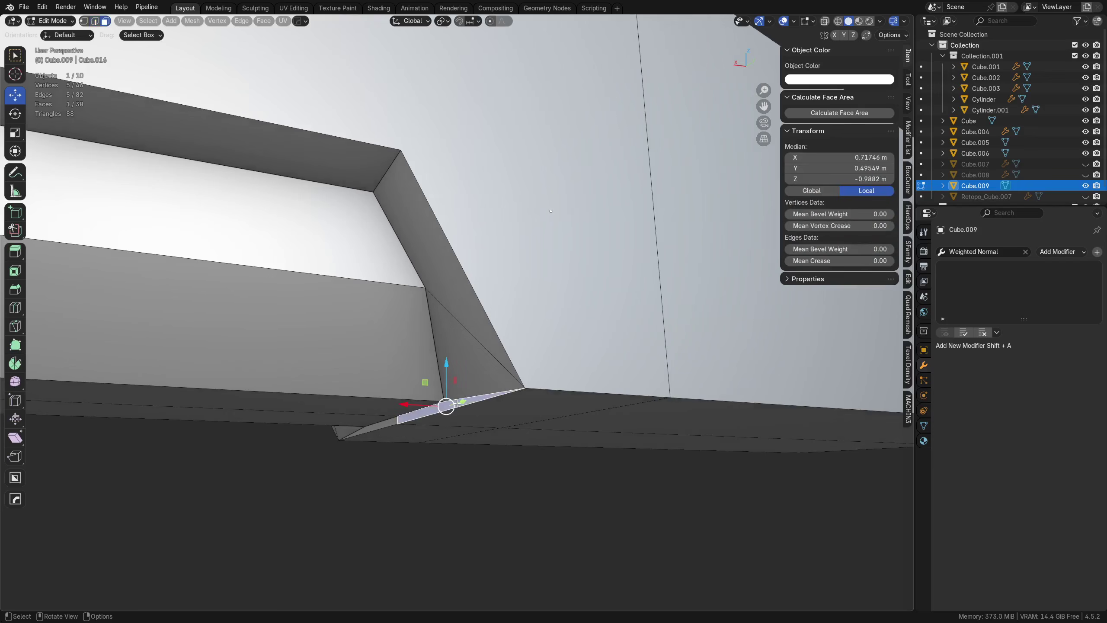
{"action": "middle_click_drag", "start_coordinate": [476, 403], "coordinate": [495, 388]}
{"action": "key", "text": "alt+z"}
{"action": "key", "text": "Tab"}
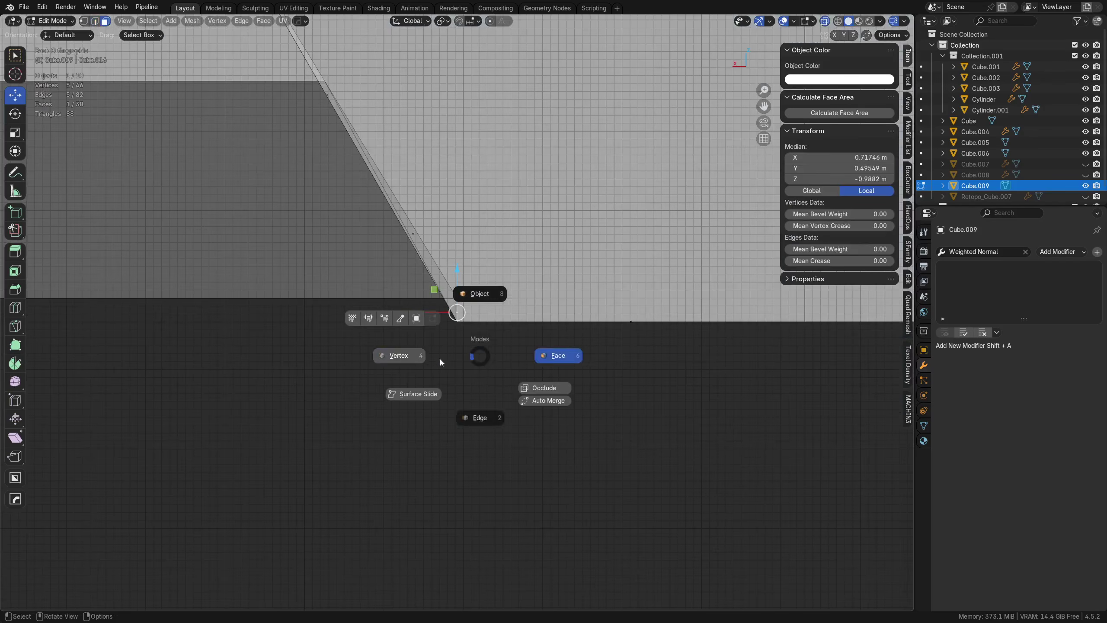
{"action": "left_click", "coordinate": [431, 352]}
{"action": "left_click_drag", "start_coordinate": [436, 343], "coordinate": [491, 293]}
{"action": "left_click_drag", "start_coordinate": [460, 329], "coordinate": [436, 326]}
{"action": "left_click", "coordinate": [444, 333]}
{"action": "scroll", "coordinate": [443, 341], "scroll_direction": "down", "scroll_amount": 6}
{"action": "key", "text": "alt+z"}
{"action": "scroll", "coordinate": [442, 341], "scroll_direction": "down", "scroll_amount": 3}
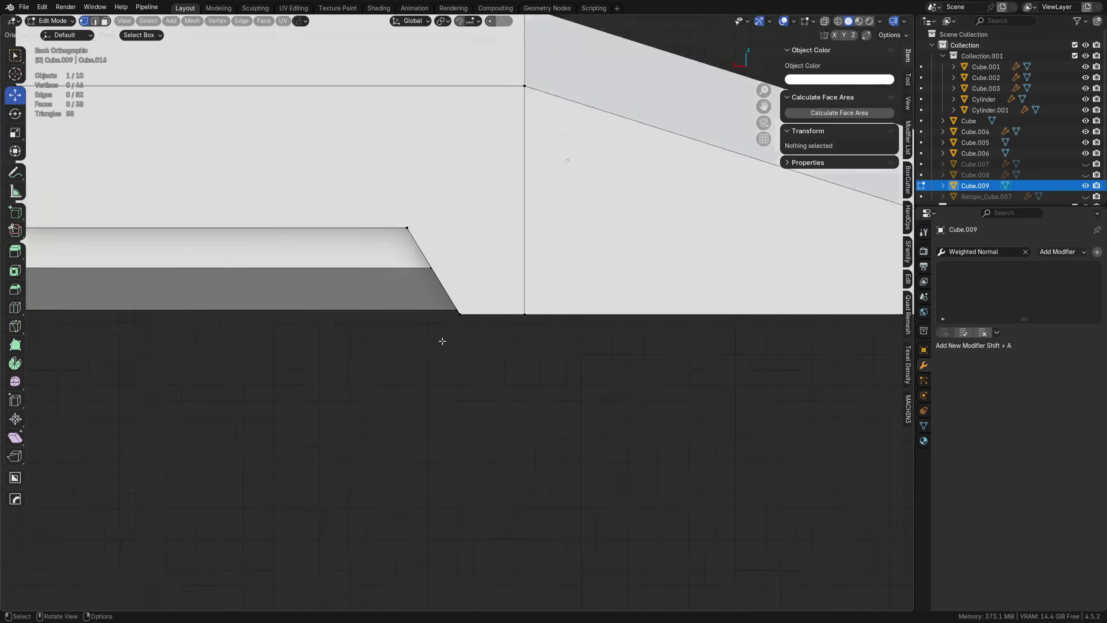
{"action": "scroll", "coordinate": [443, 341], "scroll_direction": "down", "scroll_amount": 5}
{"action": "middle_click_drag", "start_coordinate": [443, 341], "coordinate": [409, 292]}
Step: Knife-cut a vertical line through the full height of the hull, just inside its rear end
{"action": "scroll", "coordinate": [357, 295], "scroll_direction": "up", "scroll_amount": 4}
{"action": "key", "text": "3"}
{"action": "left_click", "coordinate": [442, 236]}
{"action": "key", "text": "k"}
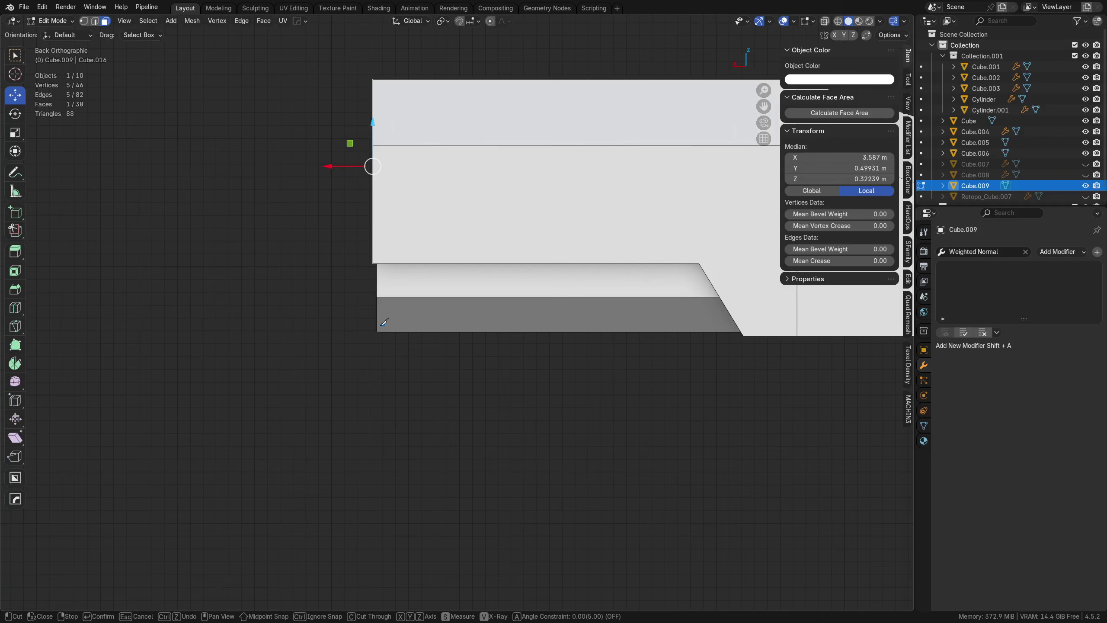
{"action": "left_click", "coordinate": [386, 334]}
{"action": "left_click", "coordinate": [385, 59]}
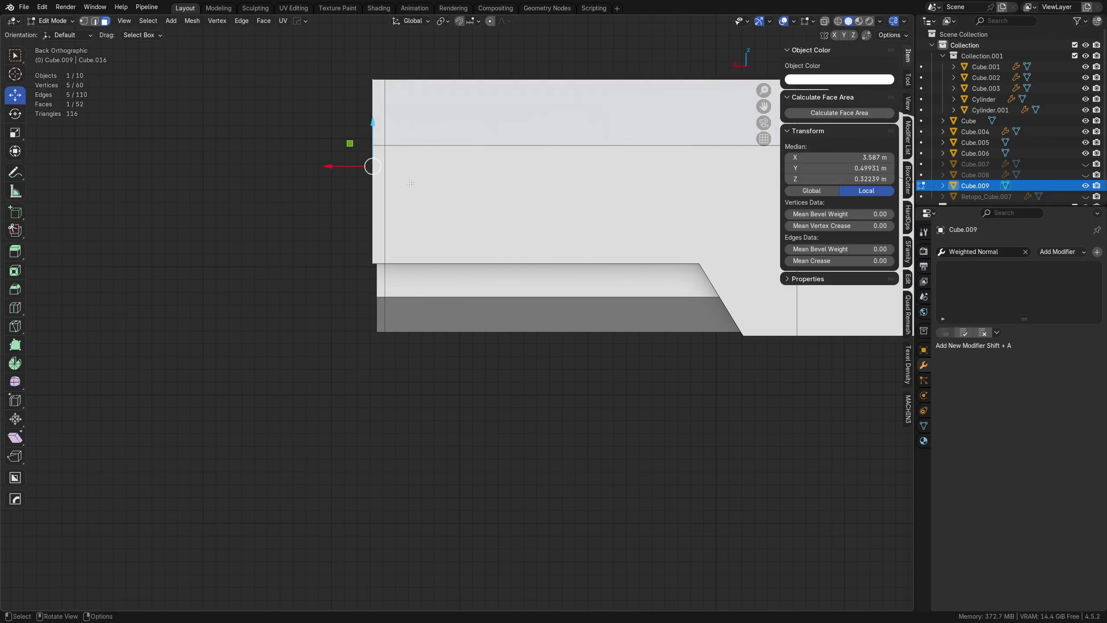
{"action": "key", "text": "Return"}
Step: Delete all vertices of the narrow strip behind the new vertical cut
{"action": "left_click_drag", "start_coordinate": [337, 54], "coordinate": [381, 354]}
{"action": "key", "text": "x"}
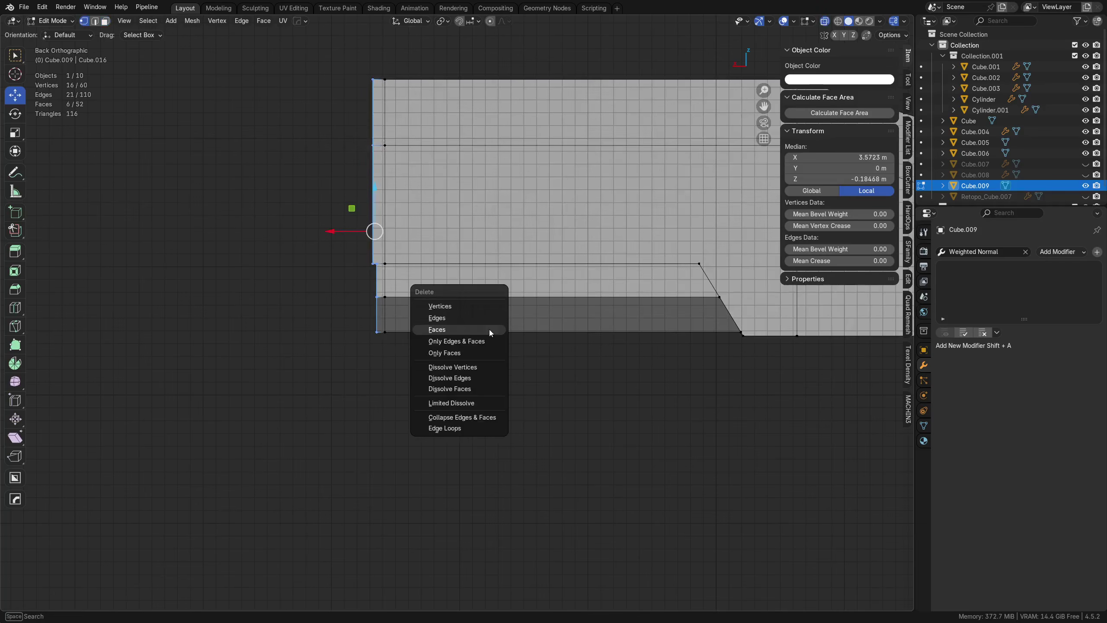
{"action": "left_click", "coordinate": [486, 310]}
Step: Fill the open boundary at the hull's rear end with a single face and return to Object Mode
{"action": "middle_click_drag", "start_coordinate": [486, 312], "coordinate": [550, 364]}
{"action": "key", "text": "Tab"}
{"action": "left_click", "coordinate": [509, 358], "text": "alt"}
{"action": "key", "text": "f"}
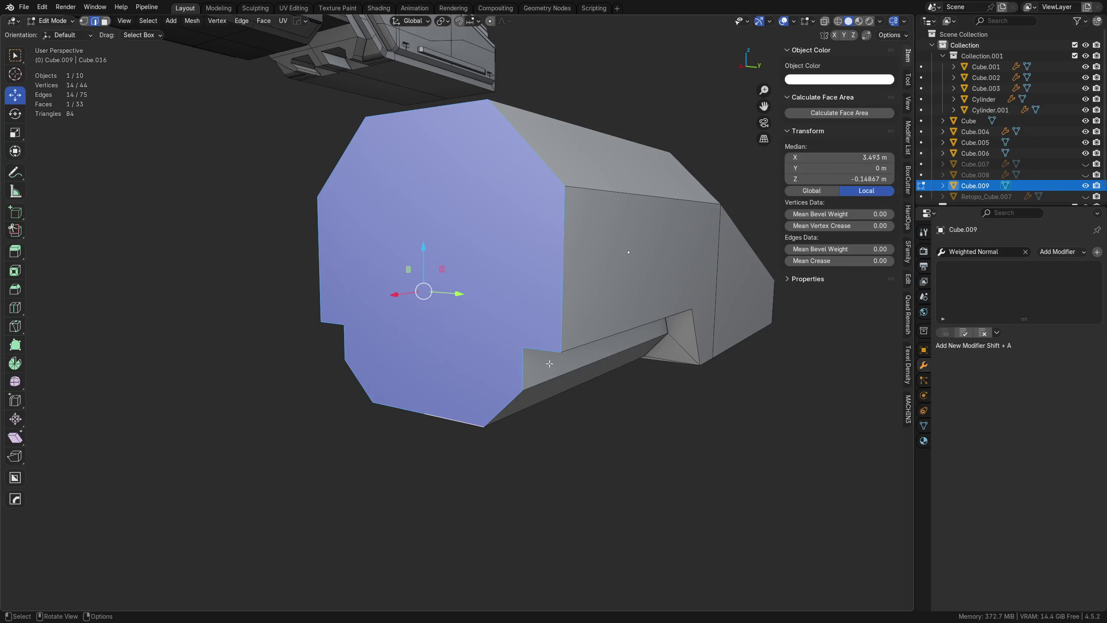
{"action": "key", "text": "alt+a"}
{"action": "middle_click_drag", "start_coordinate": [550, 363], "coordinate": [599, 366]}
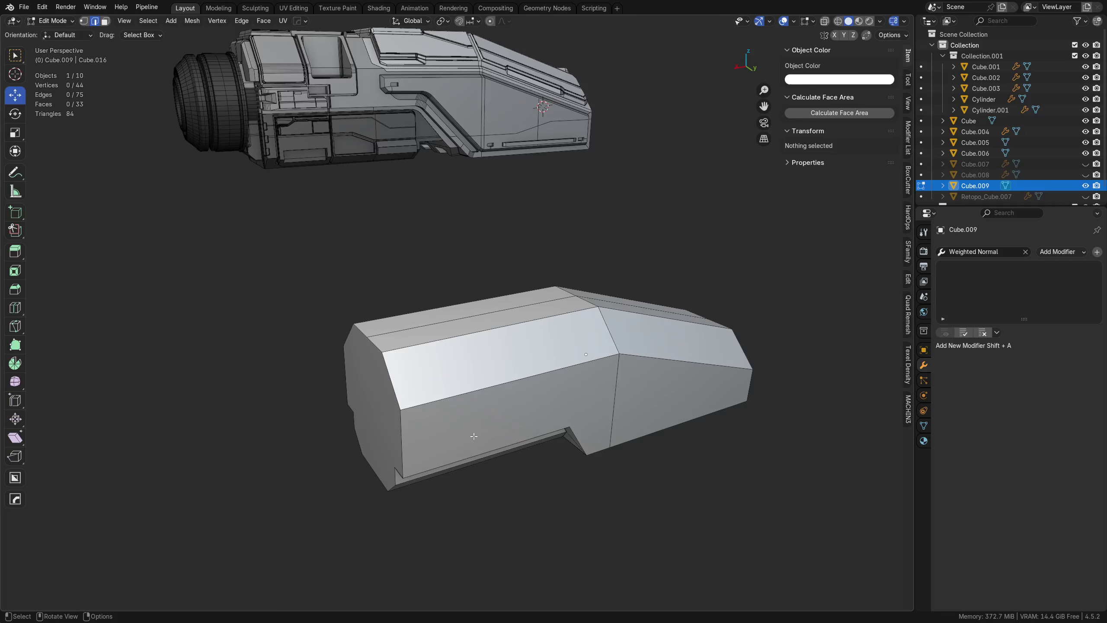
{"action": "middle_click_drag", "start_coordinate": [474, 436], "coordinate": [516, 427]}
{"action": "key", "text": "Tab"}
{"action": "left_click", "coordinate": [517, 368]}
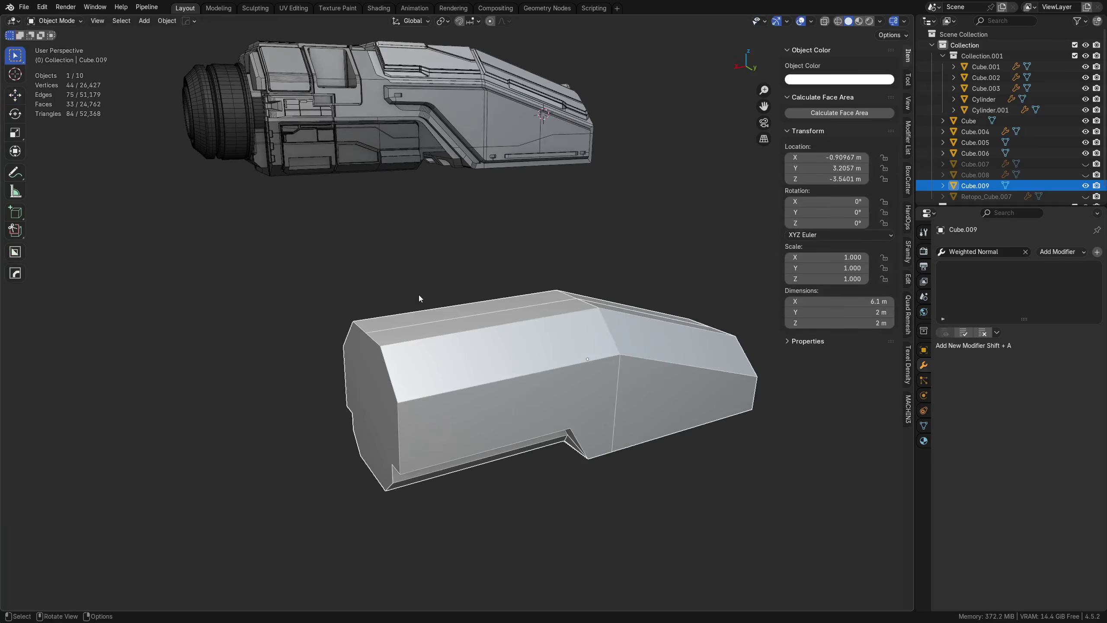
{"action": "left_click", "coordinate": [418, 294]}
{"action": "middle_click_drag", "start_coordinate": [523, 371], "coordinate": [406, 293]}
{"action": "key", "text": "shift+a"}
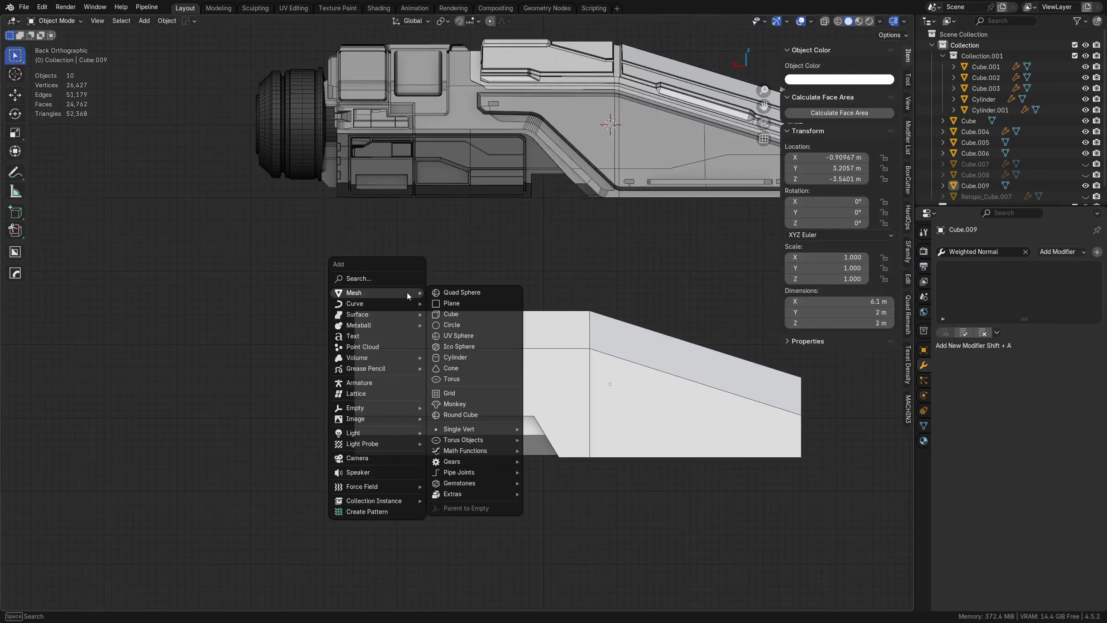
{"action": "left_click", "coordinate": [481, 316]}
{"action": "key", "text": "g"}
{"action": "left_click", "coordinate": [157, 480]}
{"action": "middle_click_drag", "start_coordinate": [458, 437], "coordinate": [383, 414]}
{"action": "key", "text": "Delete"}
Step: Snap the 3D cursor to the new hull block
{"action": "left_click", "coordinate": [469, 366]}
{"action": "key", "text": "shift+s"}
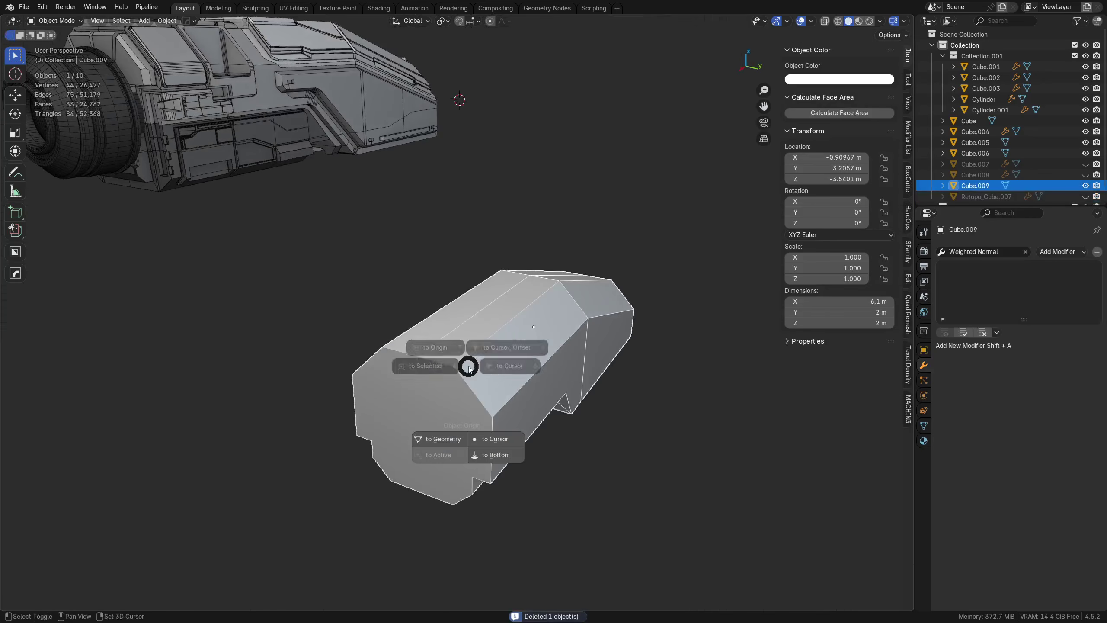
{"action": "left_click", "coordinate": [477, 364]}
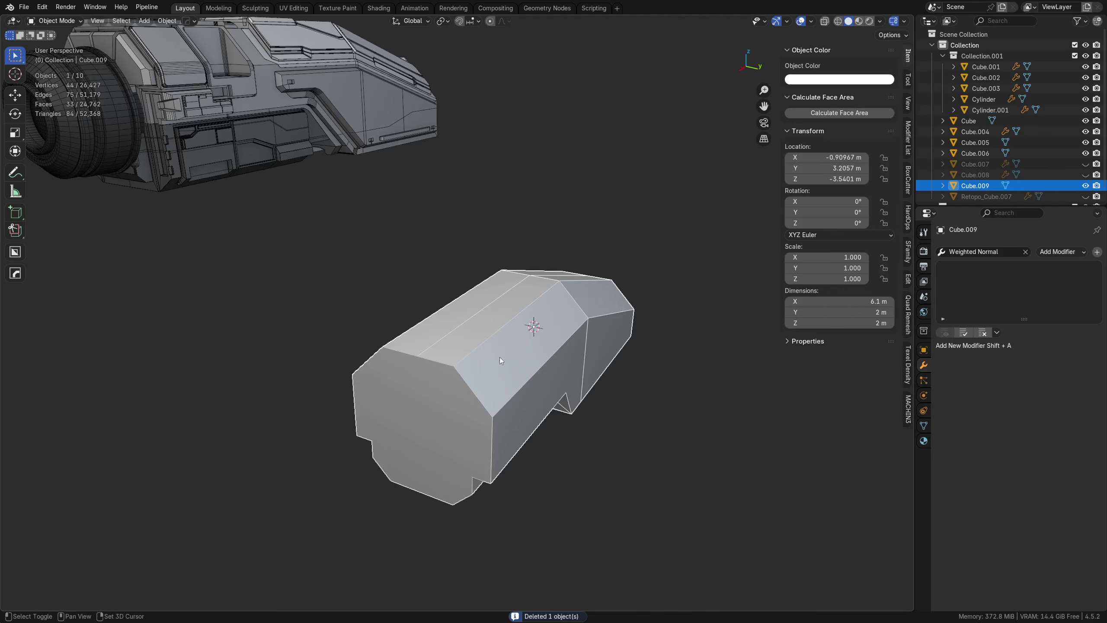
{"action": "key", "text": "Tab"}
Step: Add a 2 m mesh cube at the 3D cursor on the hull
{"action": "key", "text": "shift+a"}
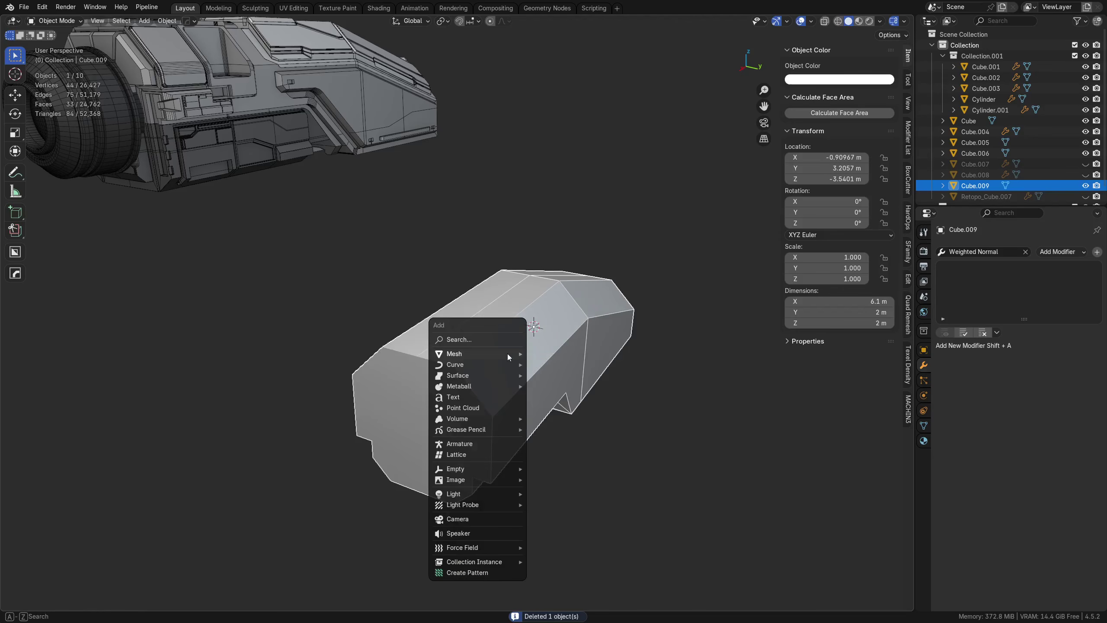
{"action": "mouse_move", "coordinate": [507, 353]}
{"action": "left_click", "coordinate": [570, 375]}
{"action": "middle_click_drag", "start_coordinate": [622, 419], "coordinate": [479, 359], "text": "alt"}
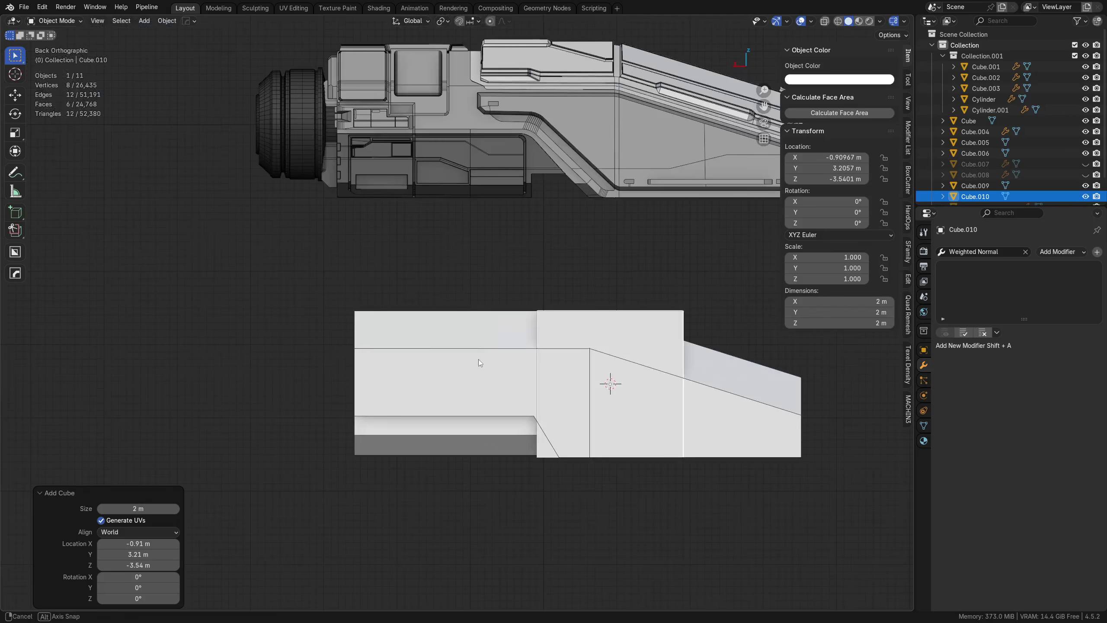
Step: Move the cube over the hull's upper rear corner, to about X 2.49 m, Z -2.39 m, and scale it by 1.258
{"action": "key", "text": "g"}
{"action": "left_click", "coordinate": [363, 340]}
{"action": "key", "text": "s"}
{"action": "left_click", "coordinate": [502, 384]}
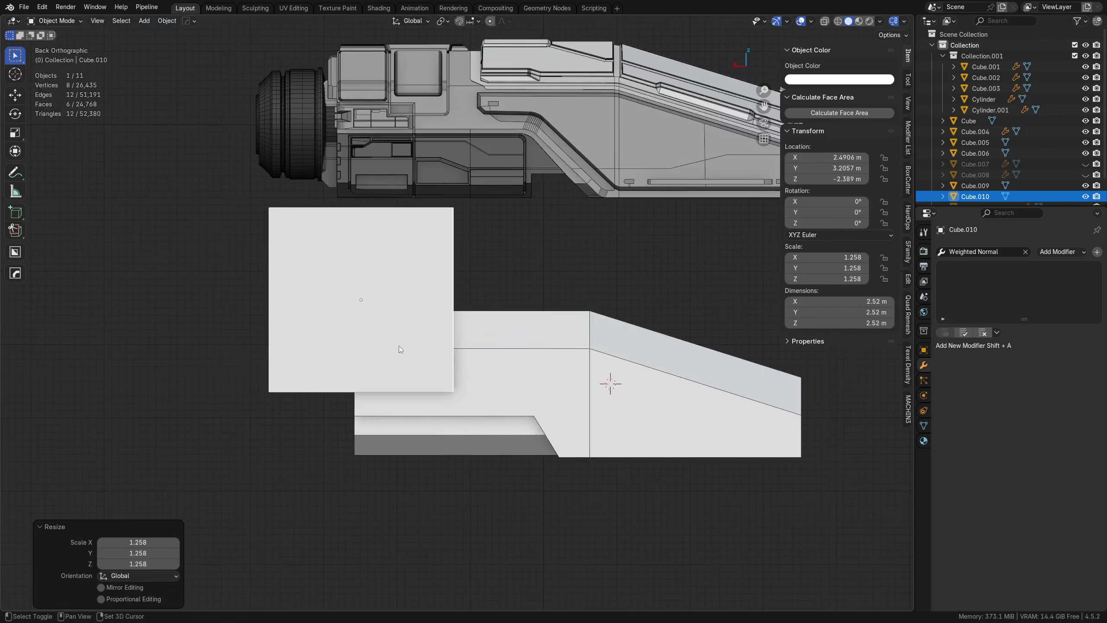
Step: Duplicate the cube and place the copy over the hull's lower rear recess, at about X 0.85 m, Z -4.53 m
{"action": "key", "text": "shift+d"}
{"action": "left_click", "coordinate": [516, 481]}
{"action": "key", "text": "g"}
{"action": "left_click", "coordinate": [519, 462]}
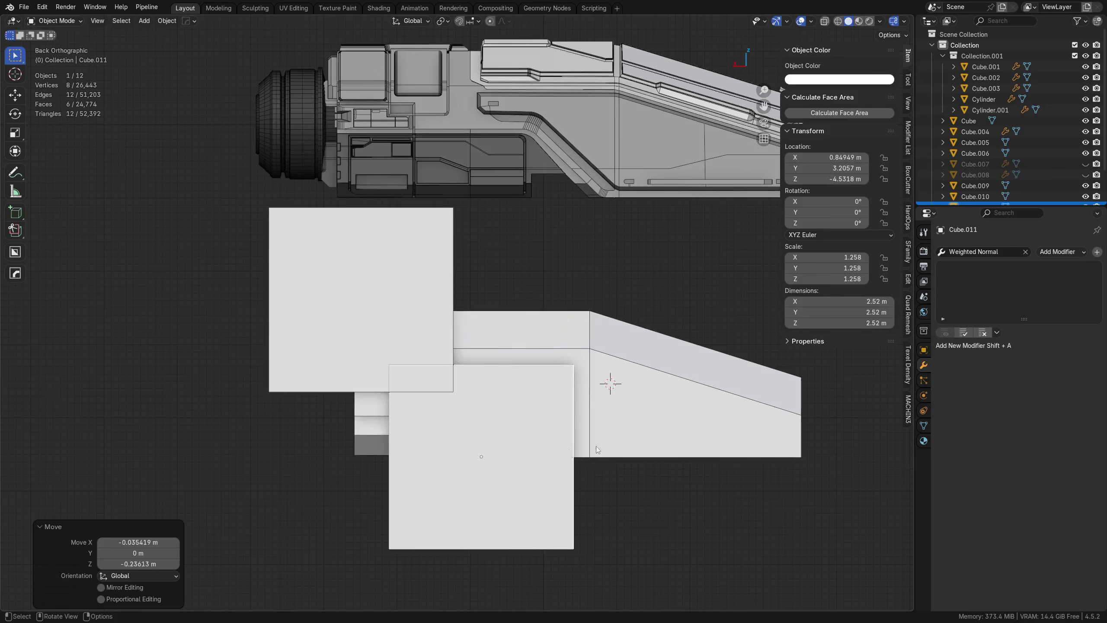
Step: Extrude the front face of the lower cube about 2.79 m towards the hull's nose
{"action": "middle_click_drag", "start_coordinate": [609, 456], "coordinate": [499, 437], "text": "shift"}
{"action": "key", "text": "Tab"}
{"action": "left_click", "coordinate": [541, 438]}
{"action": "key", "text": "alt+z"}
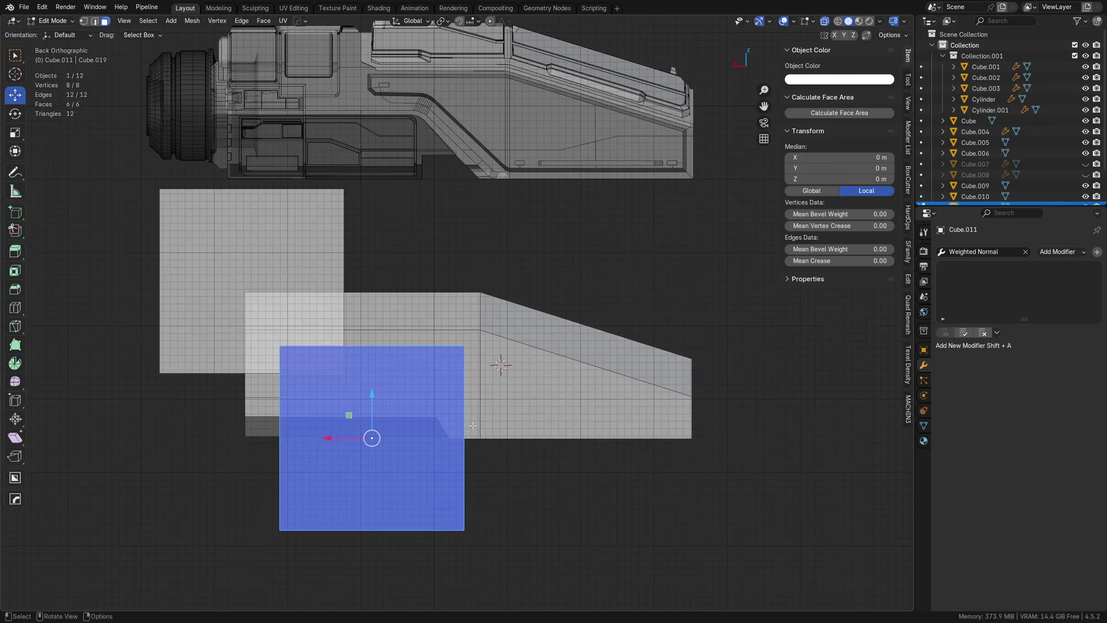
{"action": "left_click", "coordinate": [473, 425]}
{"action": "key", "text": "e"}
{"action": "left_click", "coordinate": [682, 435]}
Step: Lower the upper front edge of the extruded block by about 0.88 m along Z, following the hull's sloped nose
{"action": "key", "text": "Tab"}
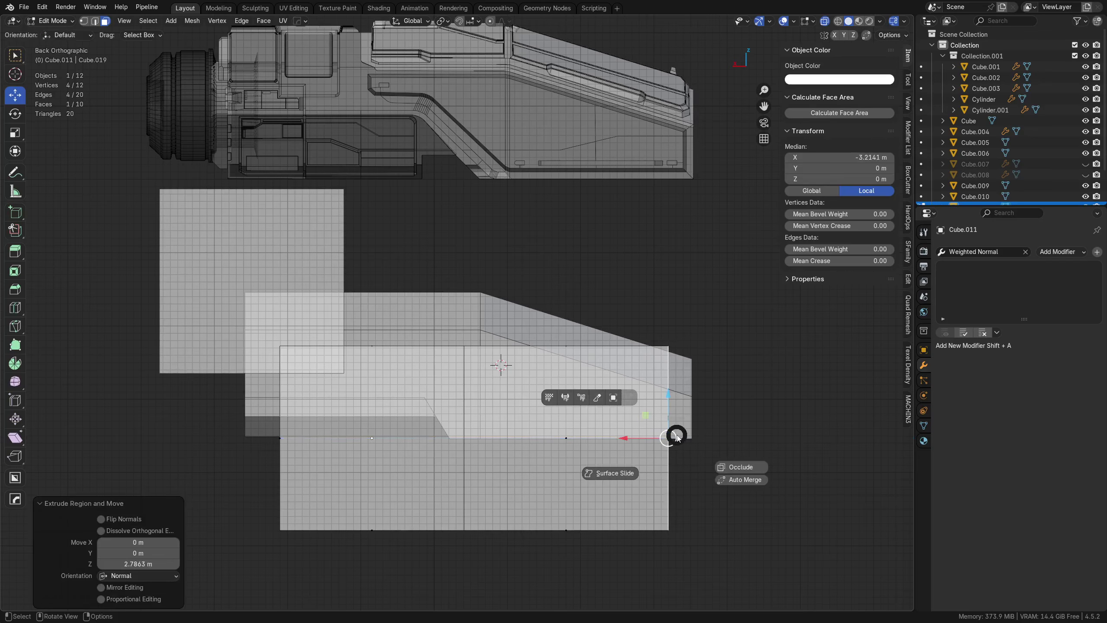
{"action": "left_click", "coordinate": [670, 439]}
{"action": "left_click_drag", "start_coordinate": [645, 371], "coordinate": [697, 322]}
{"action": "key", "text": "g"}
{"action": "key", "text": "z"}
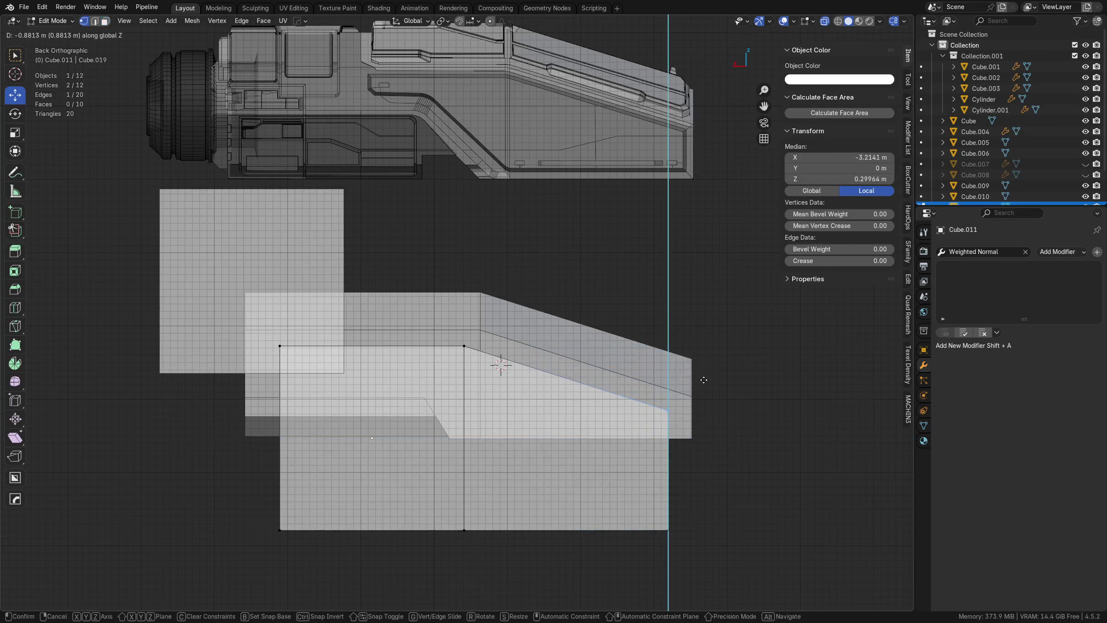
{"action": "left_click", "coordinate": [704, 379]}
{"action": "key", "text": "alt+z"}
{"action": "middle_click_drag", "start_coordinate": [579, 397], "coordinate": [526, 414]}
{"action": "key", "text": "Tab"}
{"action": "left_click", "coordinate": [529, 400]}
{"action": "key", "text": "s"}
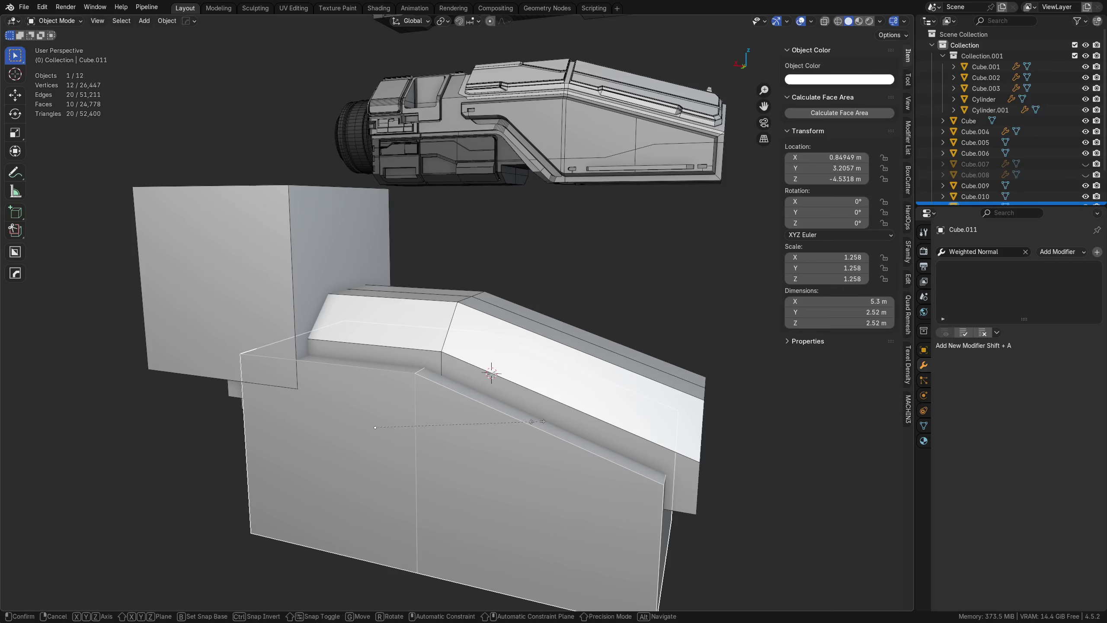
{"action": "key", "text": "x"}
{"action": "key", "text": "y"}
{"action": "key", "text": "Escape"}
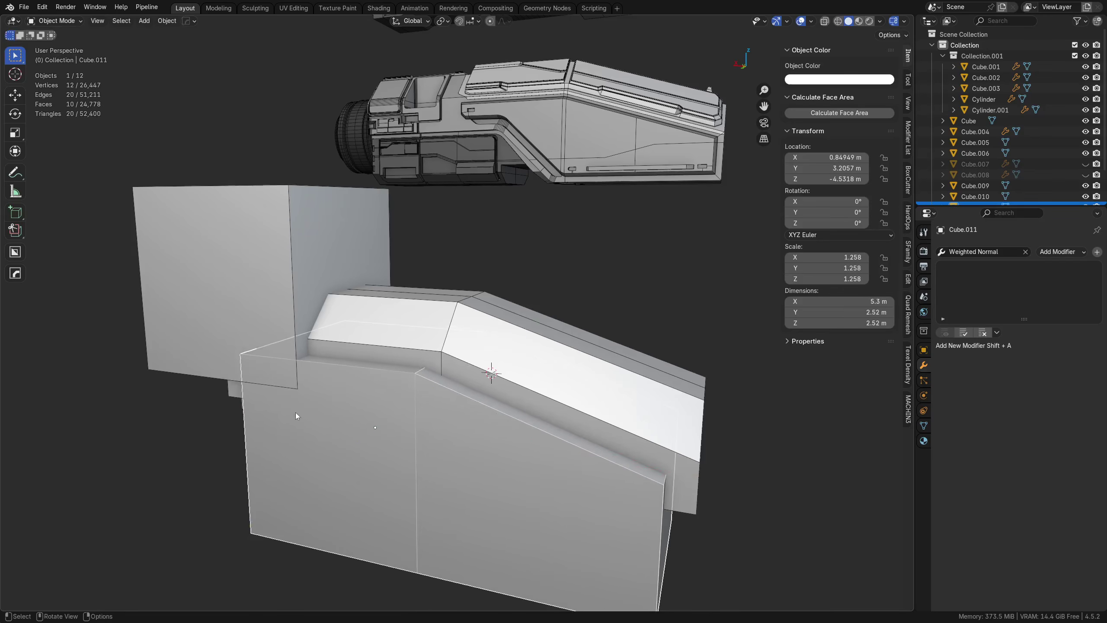
Step: Duplicate the upper rear cube and place the copy over the middle of the hull, at about X -0.56 m, Z -2.47 m
{"action": "left_click", "coordinate": [258, 319]}
{"action": "middle_click_drag", "start_coordinate": [432, 413], "coordinate": [345, 348], "text": "alt"}
{"action": "key", "text": "shift+d"}
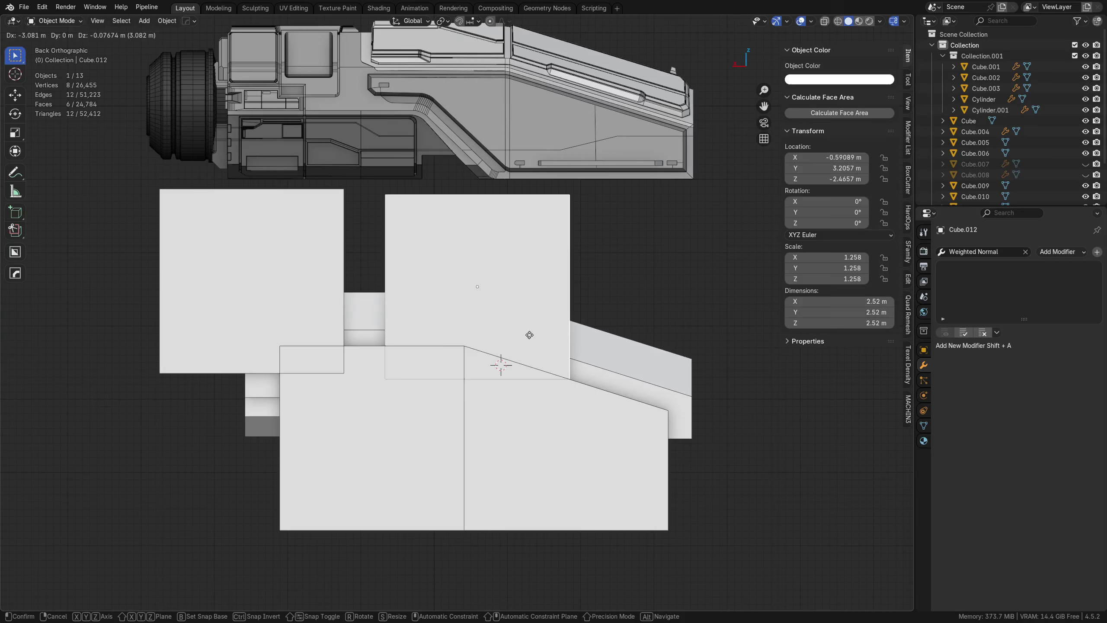
{"action": "left_click", "coordinate": [527, 333]}
Step: Extend the copied cube's bottom face straight down through the hull, making the block 5.44 m tall
{"action": "middle_click_drag", "start_coordinate": [527, 334], "coordinate": [575, 404]}
{"action": "key", "text": "Tab"}
{"action": "left_click", "coordinate": [520, 403]}
{"action": "key", "text": "alt+z"}
{"action": "left_click_drag", "start_coordinate": [344, 416], "coordinate": [657, 329]}
{"action": "key", "text": "g"}
{"action": "key", "text": "z"}
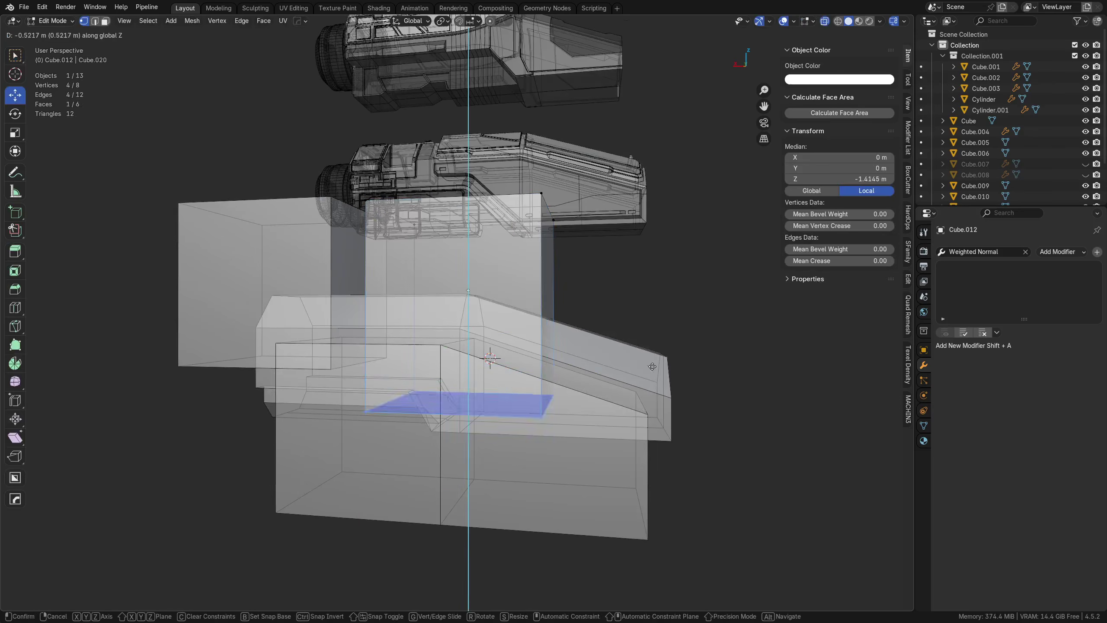
{"action": "left_click", "coordinate": [611, 519]}
{"action": "key", "text": "alt+z"}
{"action": "key", "text": "Tab"}
{"action": "left_click", "coordinate": [519, 397]}
{"action": "key", "text": "a"}
{"action": "key", "text": "a"}
{"action": "middle_click_drag", "start_coordinate": [519, 397], "coordinate": [465, 320]}
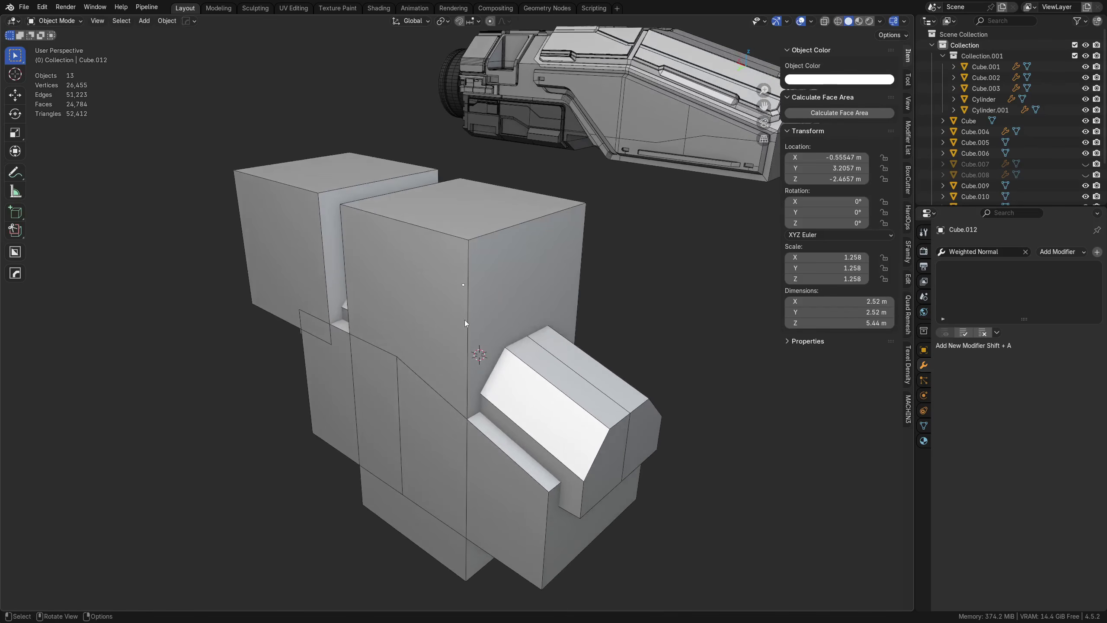
Step: Use Mesh Cut to cut the tall middle block's outline into the hull and inspect the cut lines
{"action": "left_click", "coordinate": [465, 320]}
{"action": "left_click", "coordinate": [560, 366], "text": "shift"}
{"action": "right_click", "coordinate": [564, 330]}
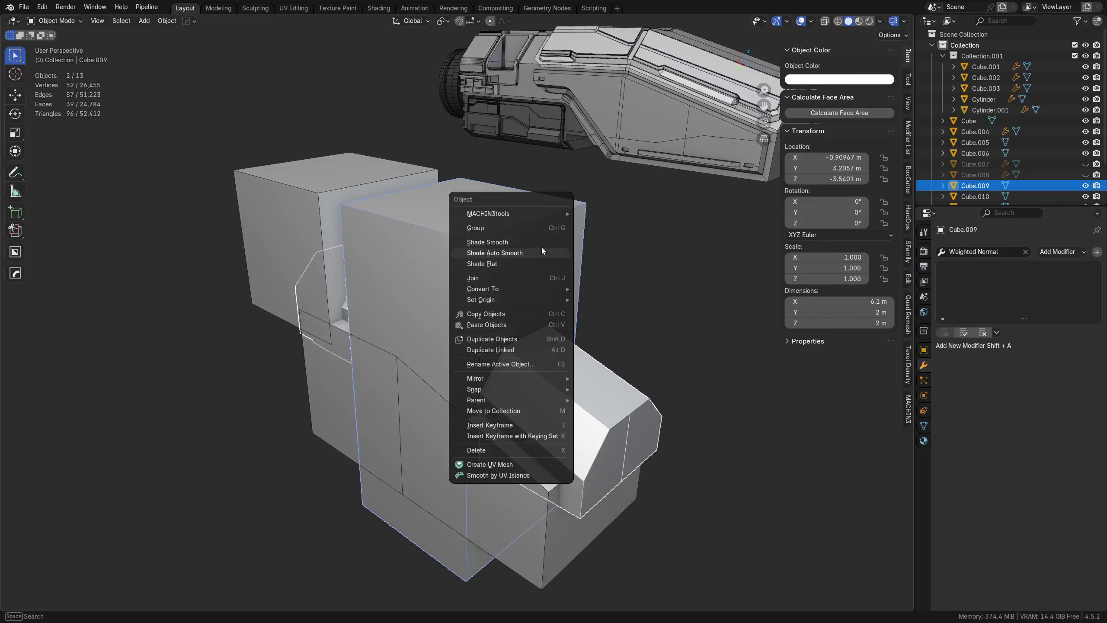
{"action": "mouse_move", "coordinate": [524, 215]}
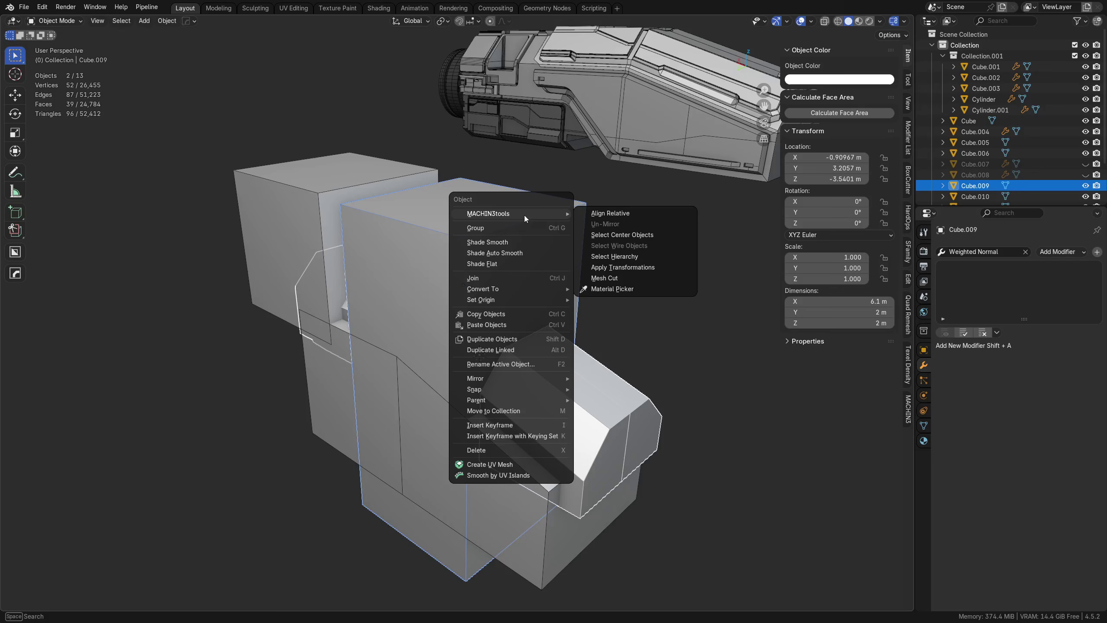
{"action": "left_click", "coordinate": [614, 282]}
{"action": "scroll", "coordinate": [449, 327], "scroll_direction": "up", "scroll_amount": 4}
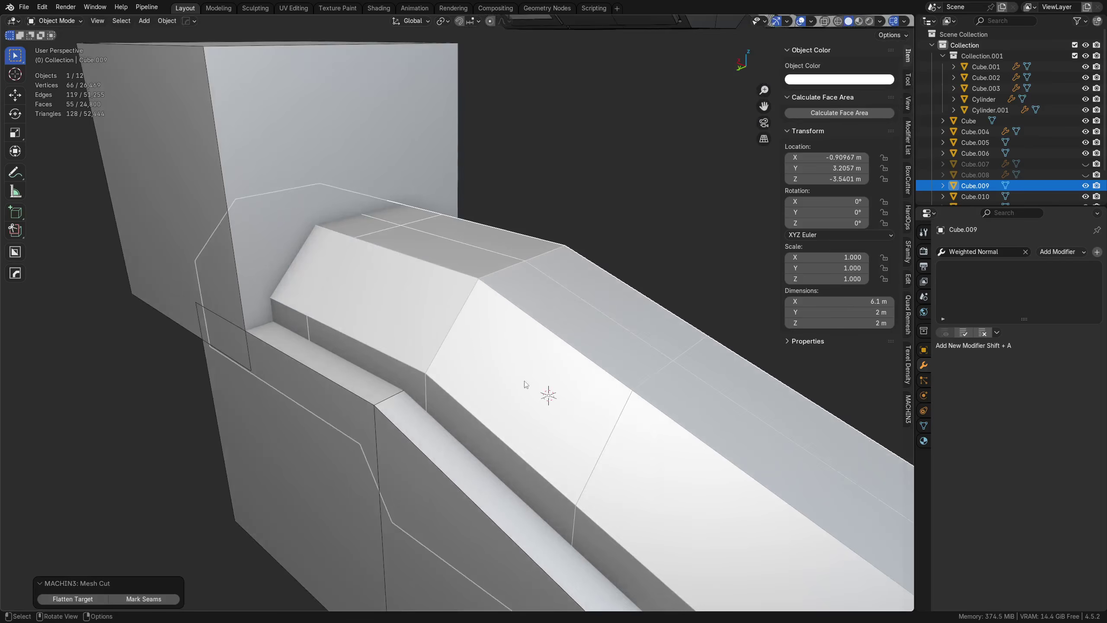
{"action": "middle_click_drag", "start_coordinate": [527, 385], "coordinate": [666, 425]}
{"action": "middle_click_drag", "start_coordinate": [375, 414], "coordinate": [652, 243]}
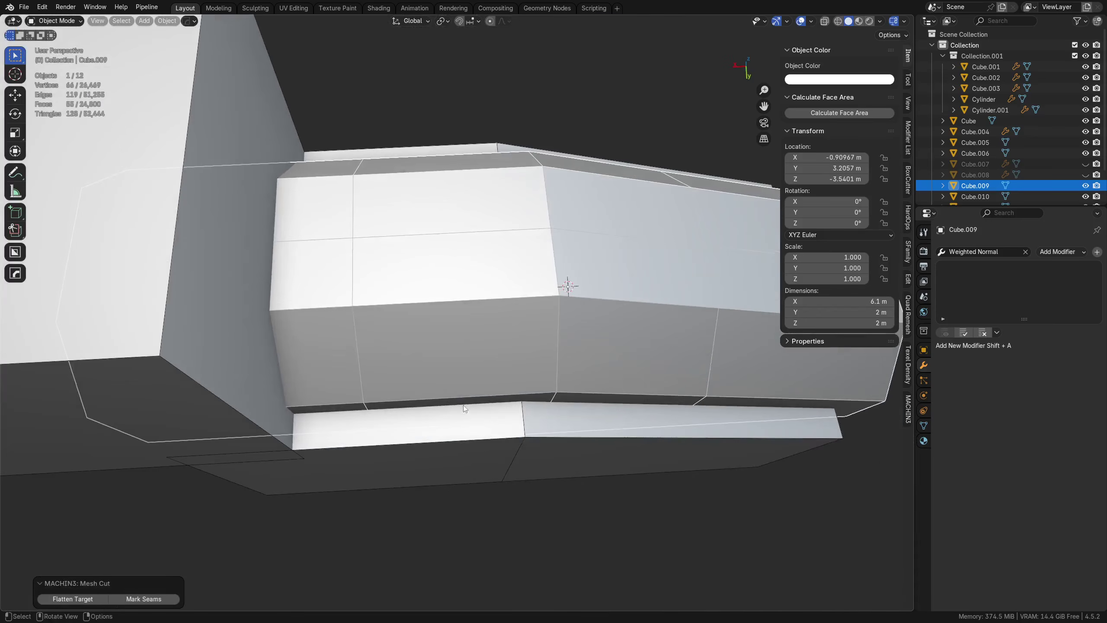
{"action": "scroll", "coordinate": [465, 409], "scroll_direction": "down", "scroll_amount": 10}
Step: Knife-intersect the hull with the sloped lower block using HardOps, and select the leftover wireframe cutter
{"action": "key", "text": "ctrl+z"}
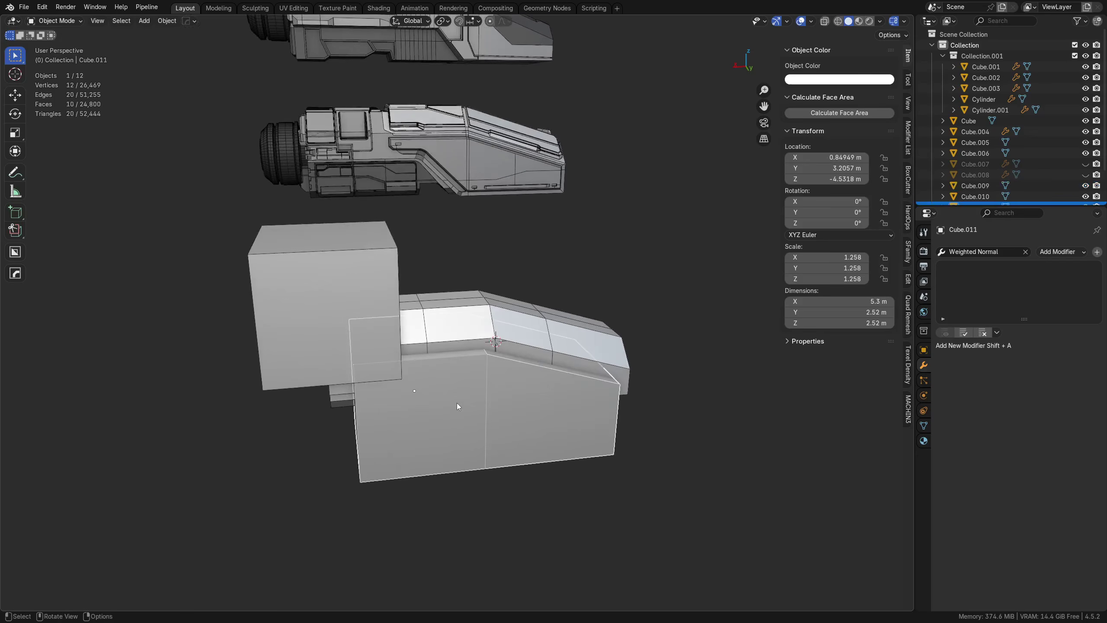
{"action": "middle_click_drag", "start_coordinate": [457, 404], "coordinate": [489, 367]}
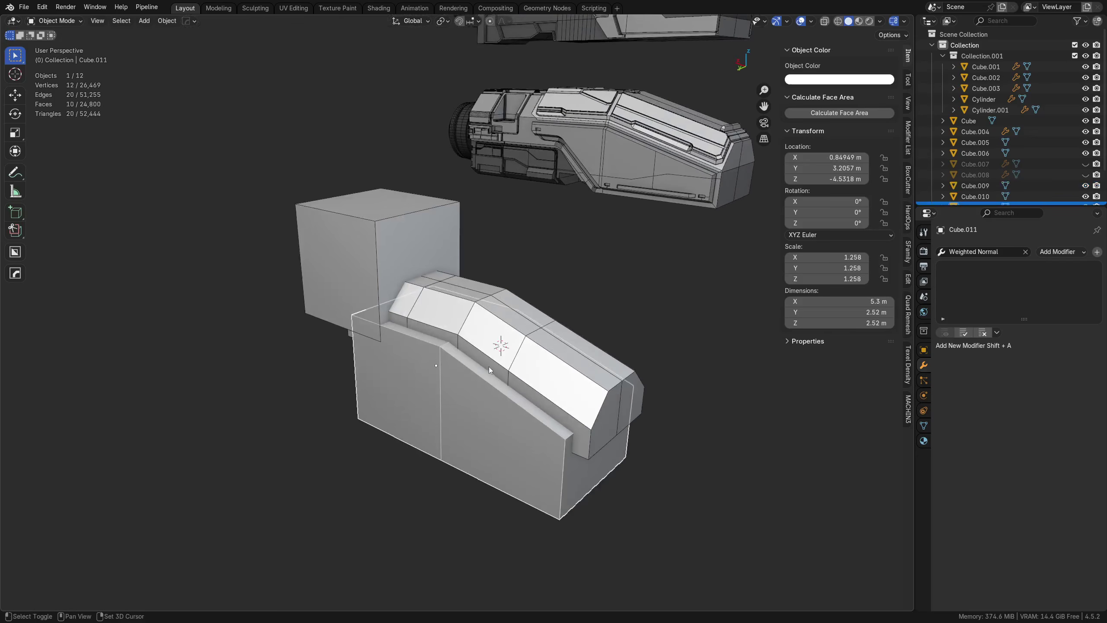
{"action": "left_click", "coordinate": [480, 325], "text": "shift"}
{"action": "key", "text": "ctrl+z"}
{"action": "left_click", "coordinate": [484, 311], "text": "shift"}
{"action": "key", "text": "q"}
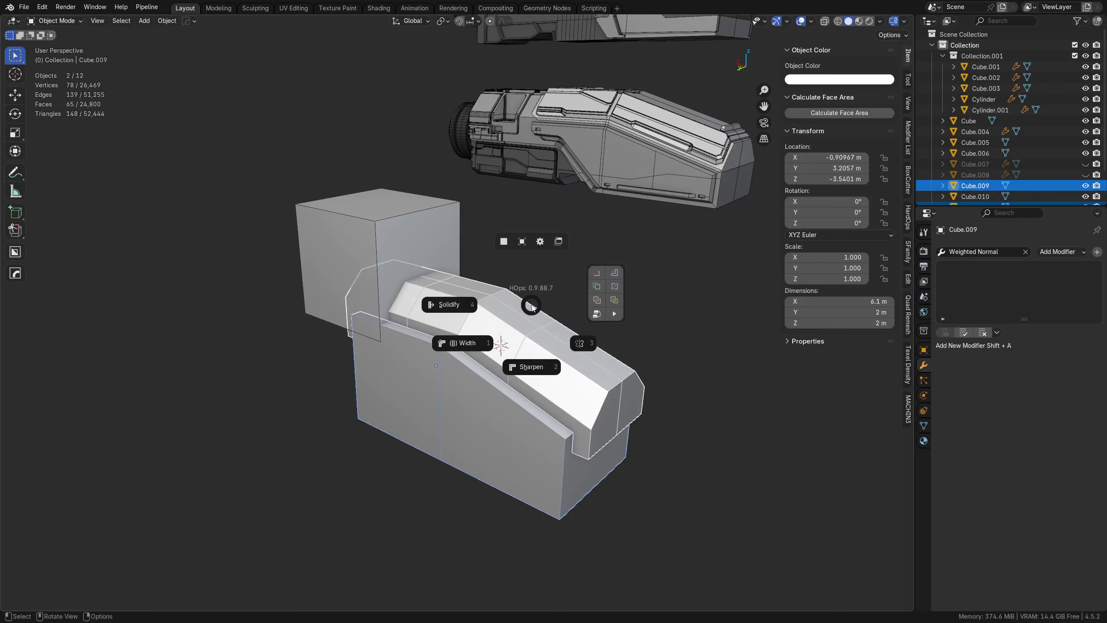
{"action": "left_click", "coordinate": [610, 294]}
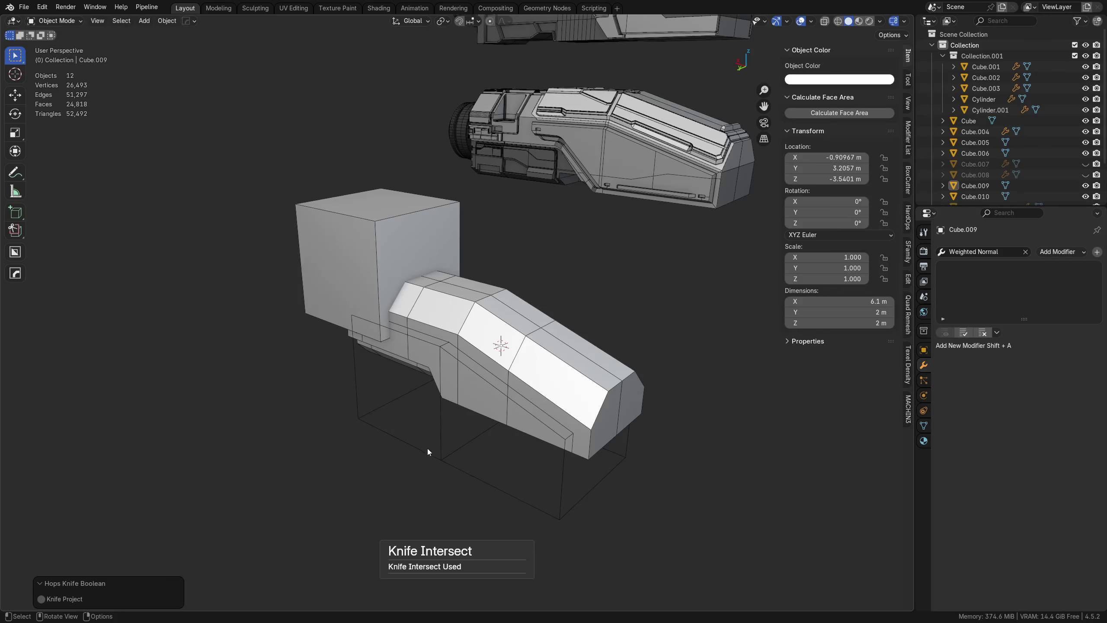
{"action": "left_click", "coordinate": [440, 456]}
{"action": "middle_click_drag", "start_coordinate": [460, 438], "coordinate": [470, 402]}
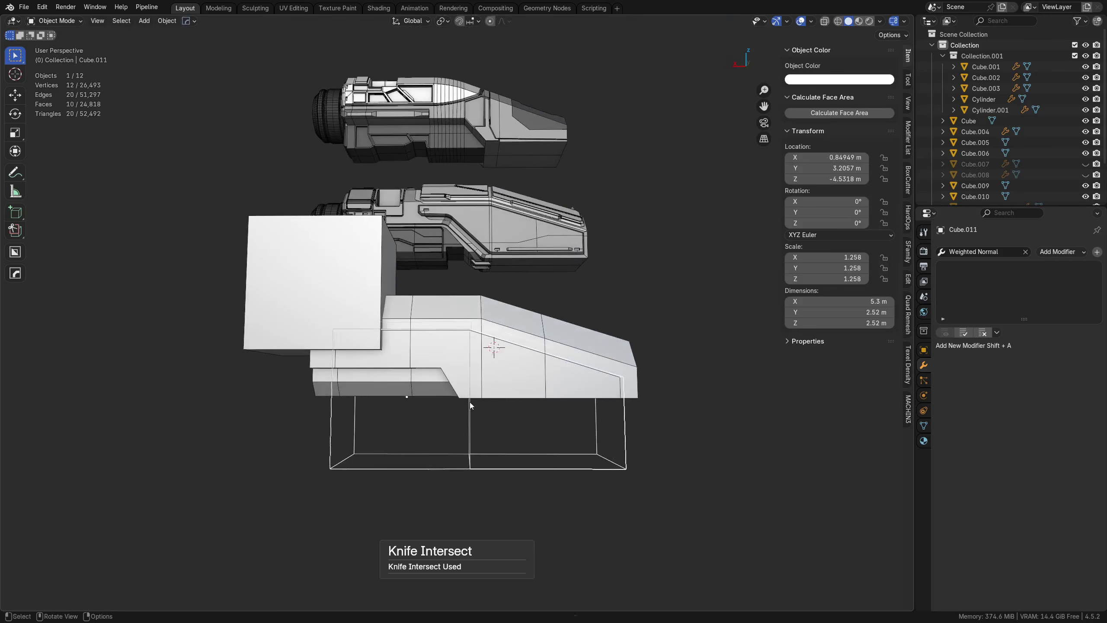
{"action": "key", "text": "g"}
{"action": "right_click", "coordinate": [471, 416]}
{"action": "middle_click_drag", "start_coordinate": [594, 356], "coordinate": [580, 372], "text": "alt"}
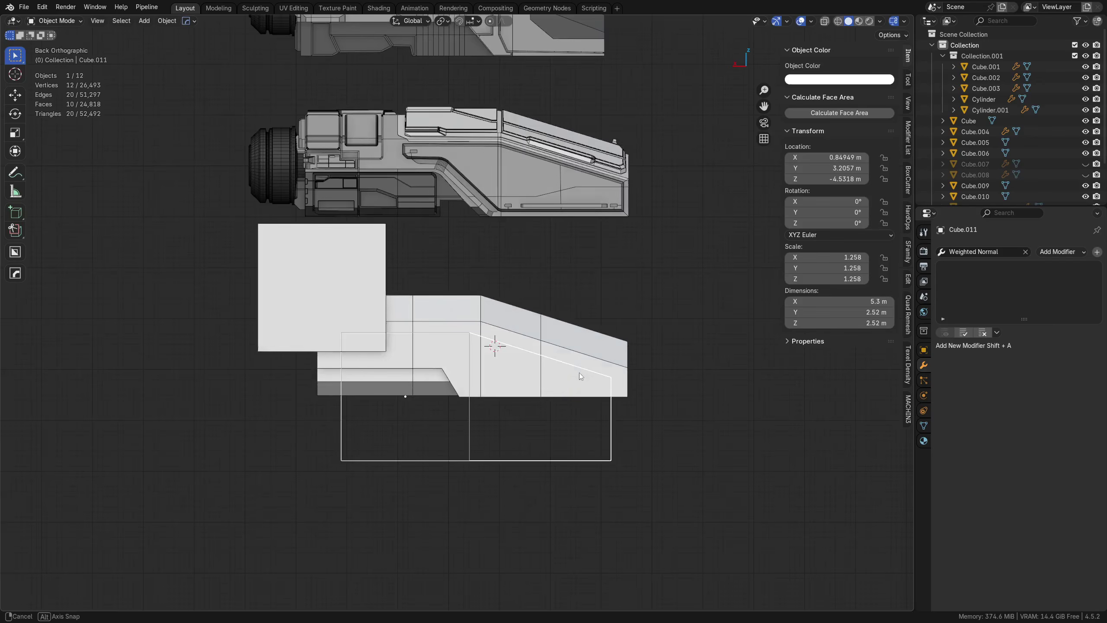
{"action": "key", "text": "g"}
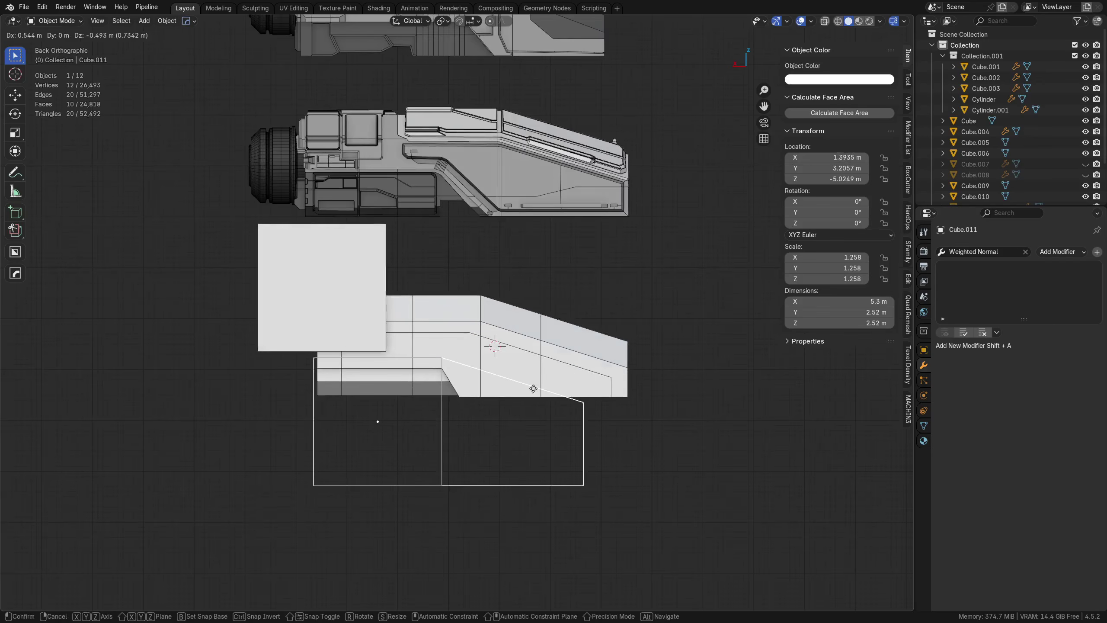
{"action": "right_click", "coordinate": [533, 388]}
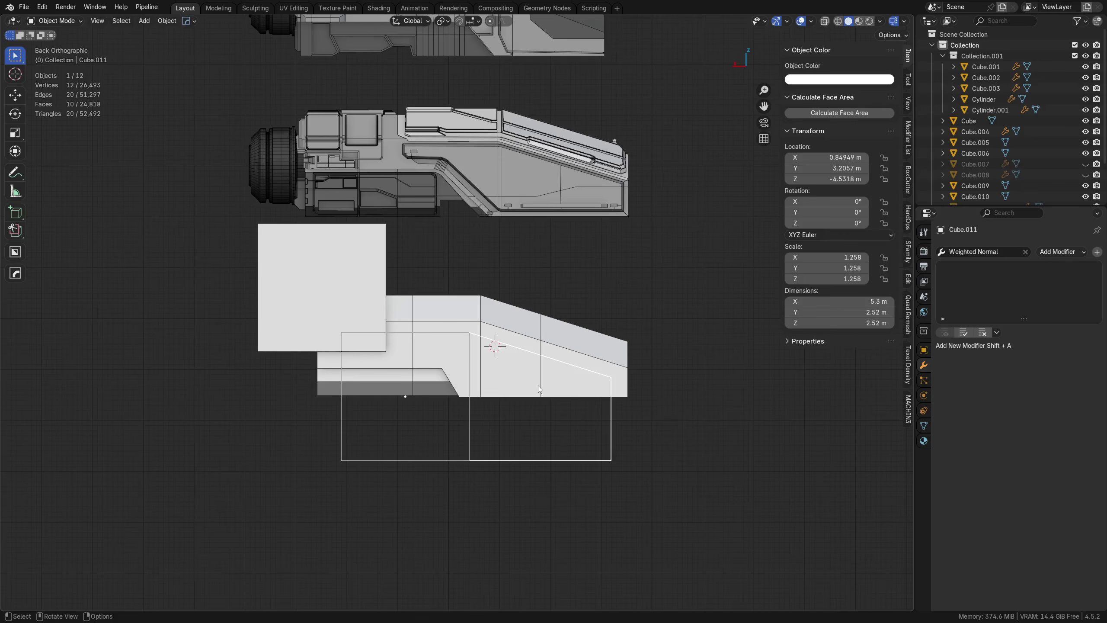
Step: Delete the wireframe cutter block around the hull's lower side
{"action": "key", "text": "x"}
{"action": "left_click", "coordinate": [480, 381]}
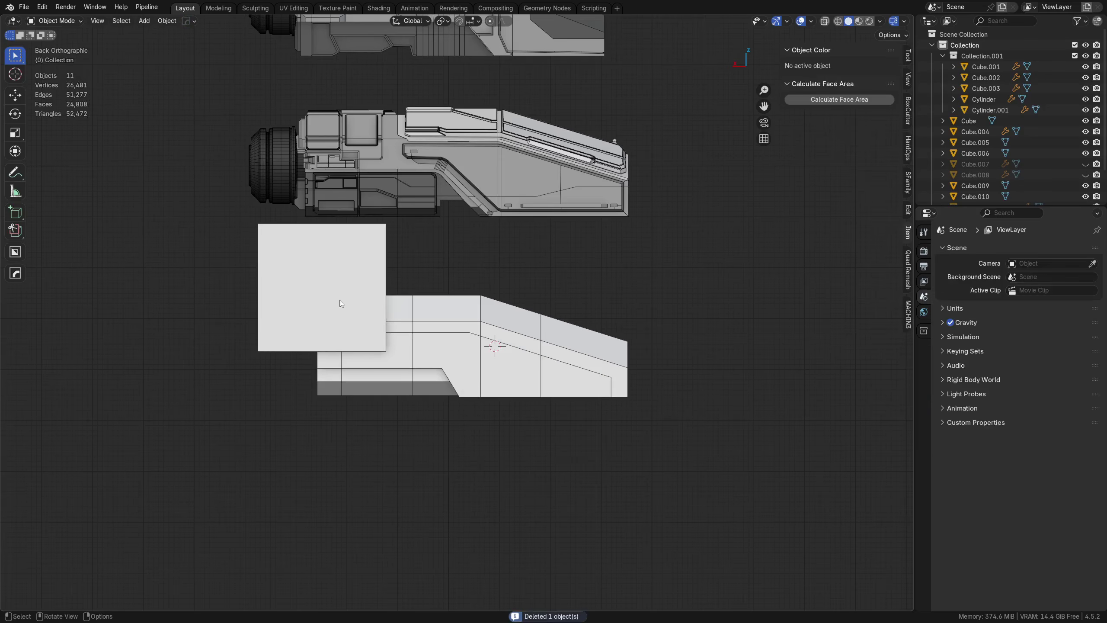
Step: Use Mesh Cut to cut the upper rear cube's outline into the hull
{"action": "left_click", "coordinate": [407, 313]}
{"action": "middle_click_drag", "start_coordinate": [406, 313], "coordinate": [458, 314]}
{"action": "right_click", "coordinate": [469, 305]}
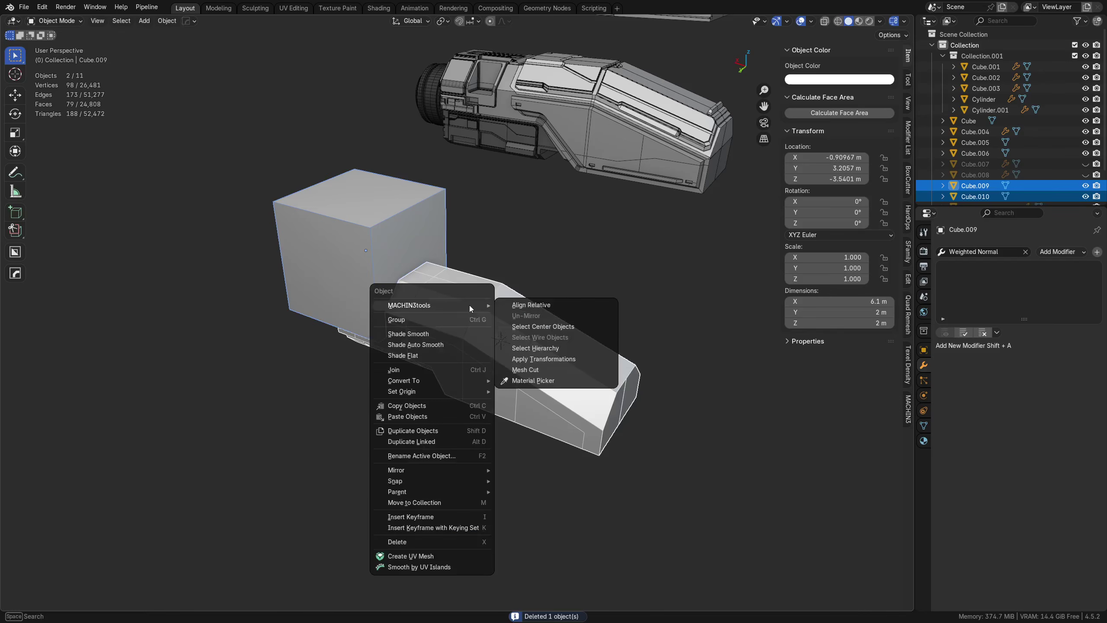
{"action": "left_click", "coordinate": [567, 375]}
{"action": "middle_click", "coordinate": [393, 300], "text": "alt"}
{"action": "middle_click_drag", "start_coordinate": [393, 301], "coordinate": [506, 384]}
{"action": "scroll", "coordinate": [513, 348], "scroll_direction": "up", "scroll_amount": 3}
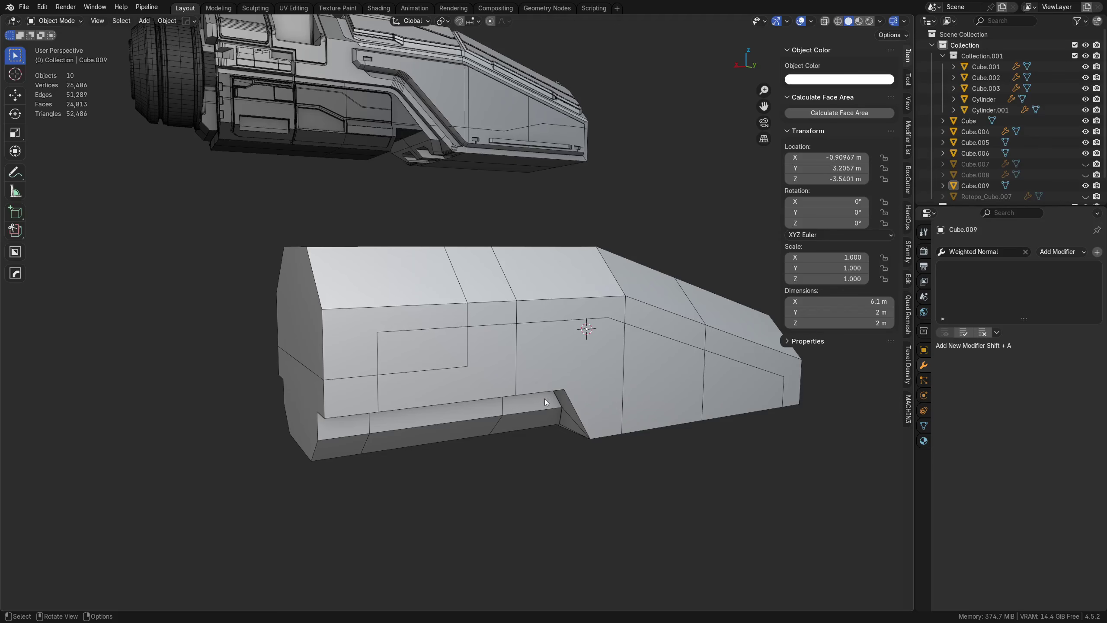
{"action": "middle_click_drag", "start_coordinate": [546, 399], "coordinate": [377, 414]}
{"action": "scroll", "coordinate": [513, 407], "scroll_direction": "down", "scroll_amount": 4}
Step: Add a 2 m mesh cube at the 3D cursor on the hull in the back view
{"action": "middle_click_drag", "start_coordinate": [513, 407], "coordinate": [434, 373], "text": "alt"}
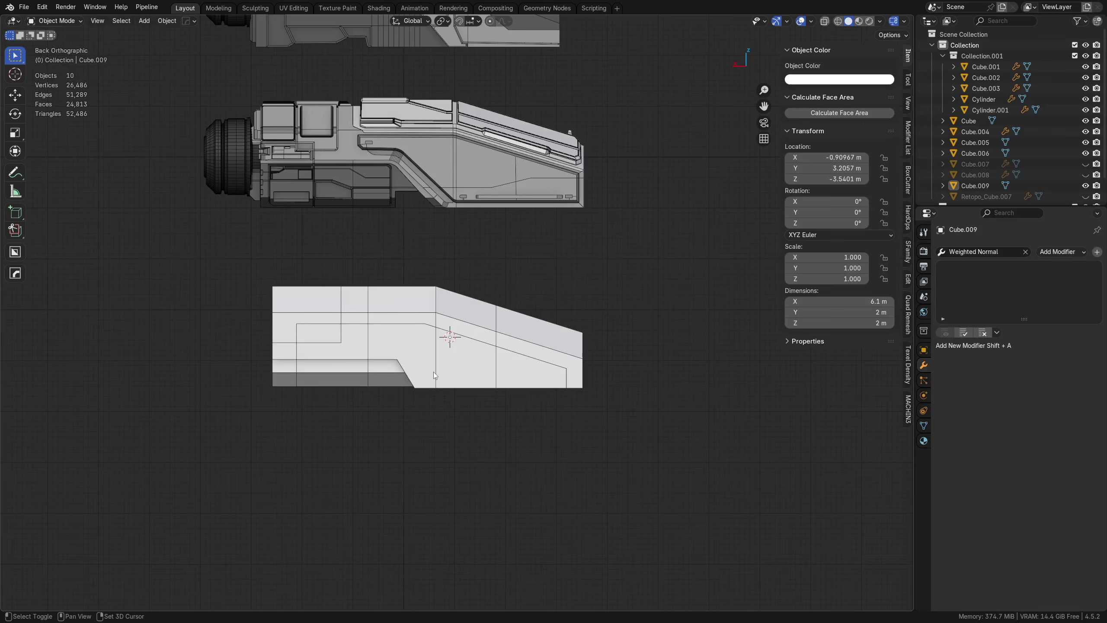
{"action": "middle_click_drag", "start_coordinate": [365, 340], "coordinate": [414, 338], "text": "shift"}
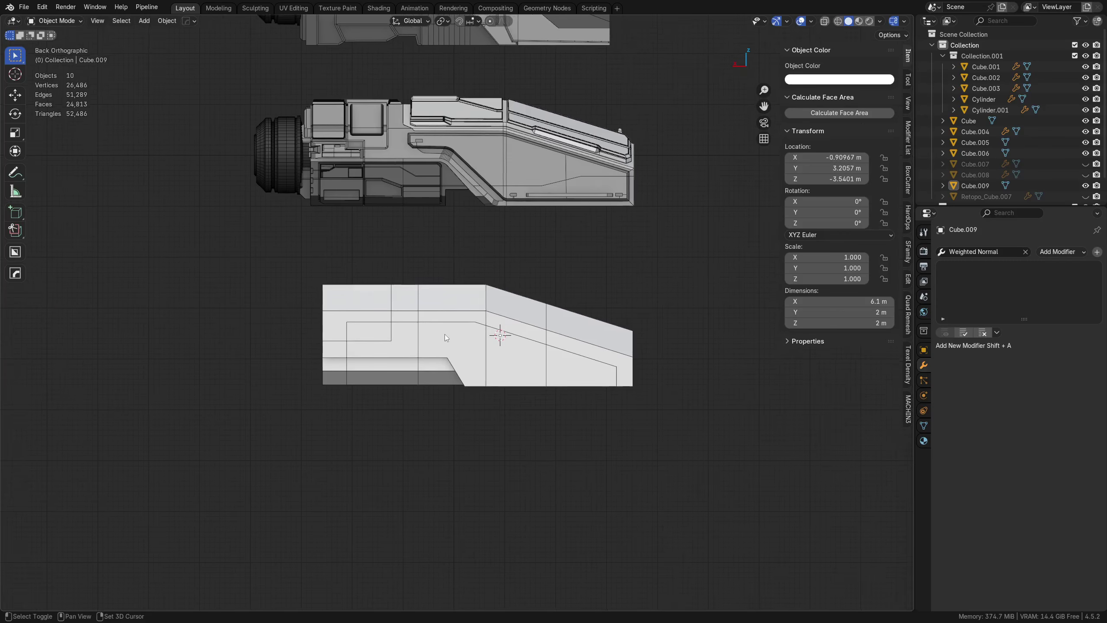
{"action": "key", "text": "shift+a"}
{"action": "mouse_move", "coordinate": [489, 343]}
{"action": "left_click", "coordinate": [545, 367]}
{"action": "scroll", "coordinate": [426, 417], "scroll_direction": "down", "scroll_amount": 3}
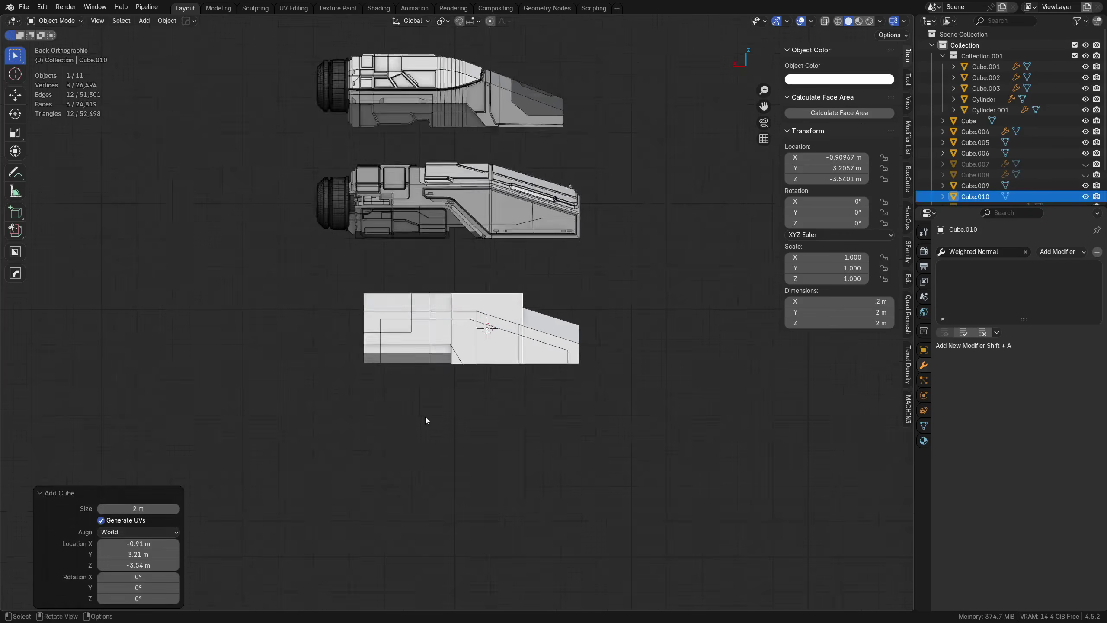
Step: Scale the new cube by 3.898 and move it over the hull's upper front part, to about X -2.82 m, Z 0.25 m
{"action": "key", "text": "s"}
{"action": "left_click", "coordinate": [618, 533]}
{"action": "key", "text": "g"}
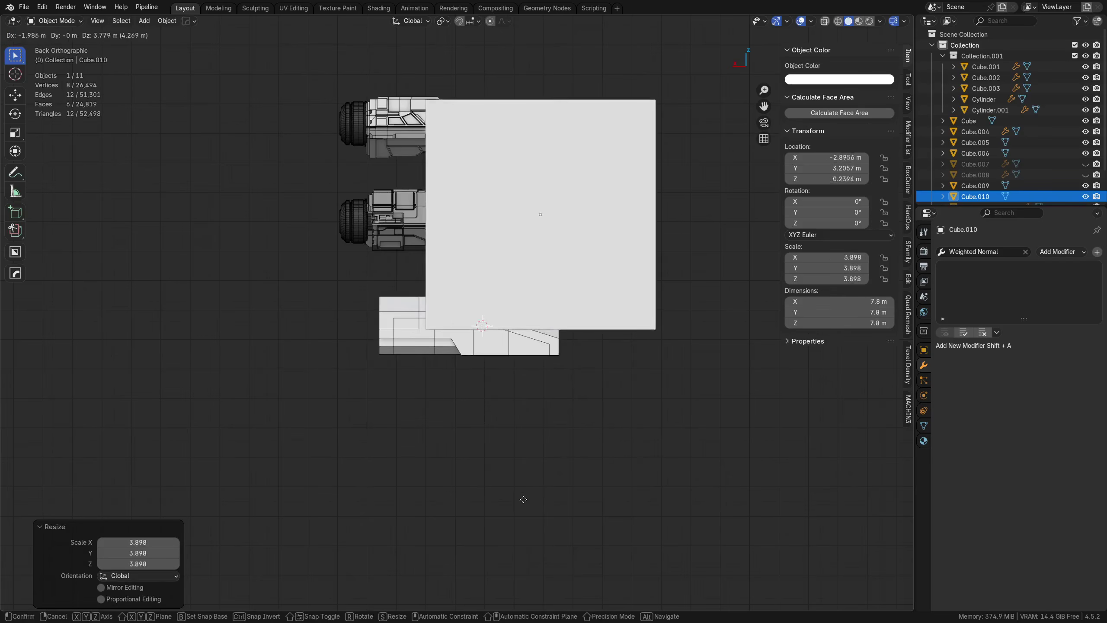
{"action": "left_click", "coordinate": [598, 407]}
{"action": "scroll", "coordinate": [439, 417], "scroll_direction": "up", "scroll_amount": 5}
{"action": "scroll", "coordinate": [439, 417], "scroll_direction": "up", "scroll_amount": 3}
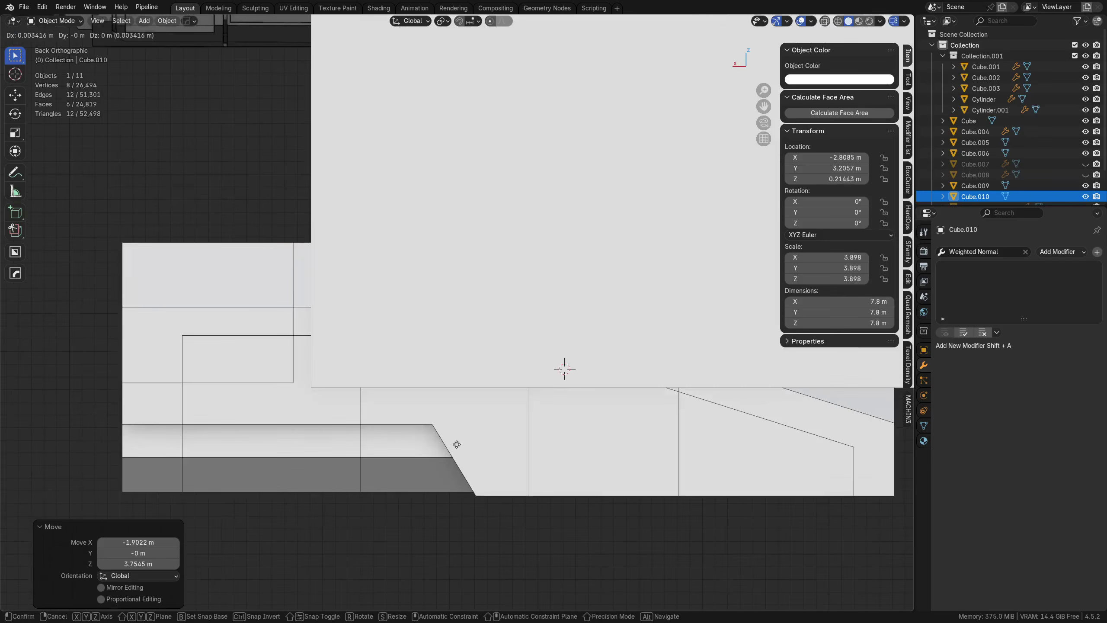
{"action": "key", "text": "g"}
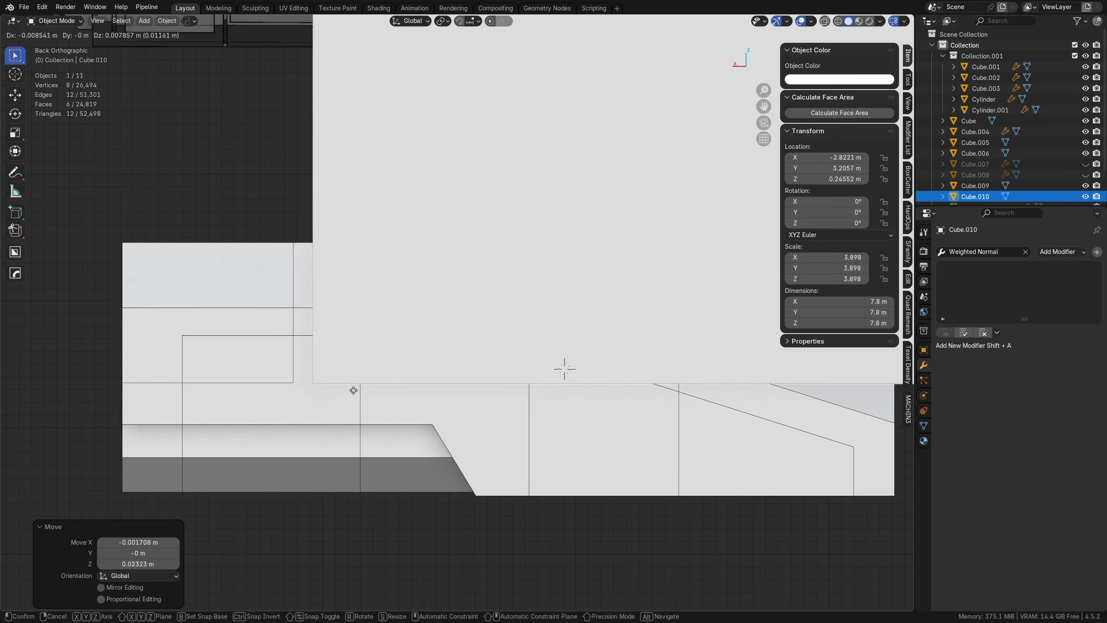
{"action": "left_click", "coordinate": [379, 401]}
Step: Use Mesh Cut to cut the large cube's outline into the hull's upper front part
{"action": "left_click", "coordinate": [406, 413], "text": "shift"}
{"action": "right_click", "coordinate": [406, 413]}
{"action": "mouse_move", "coordinate": [389, 348]}
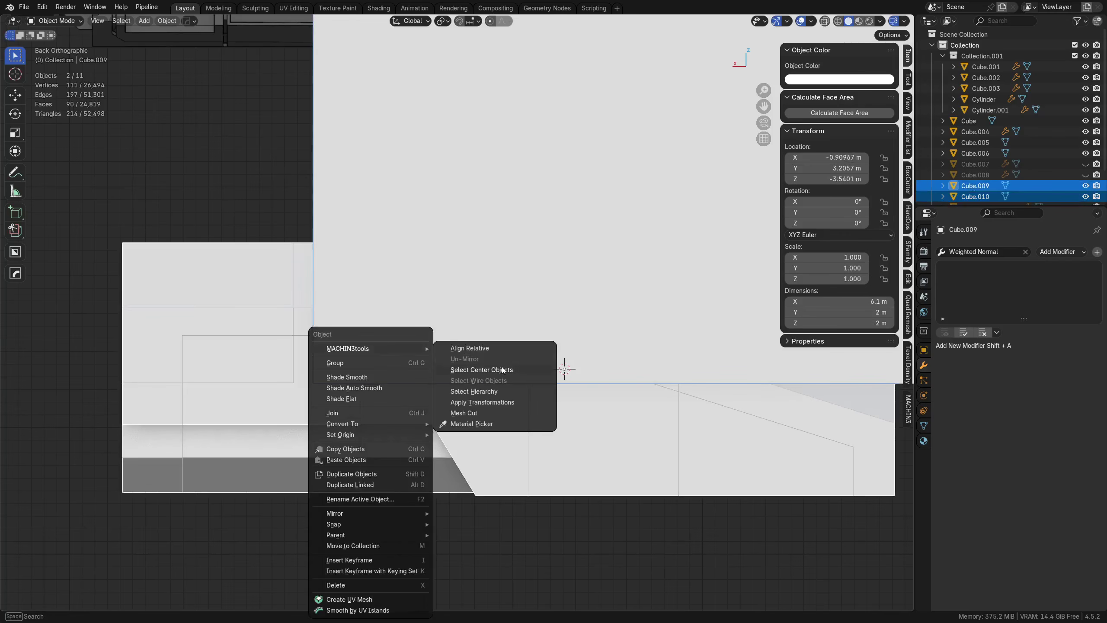
{"action": "left_click", "coordinate": [490, 413]}
{"action": "key", "text": "a"}
{"action": "key", "text": "a"}
{"action": "scroll", "coordinate": [590, 410], "scroll_direction": "down", "scroll_amount": 4}
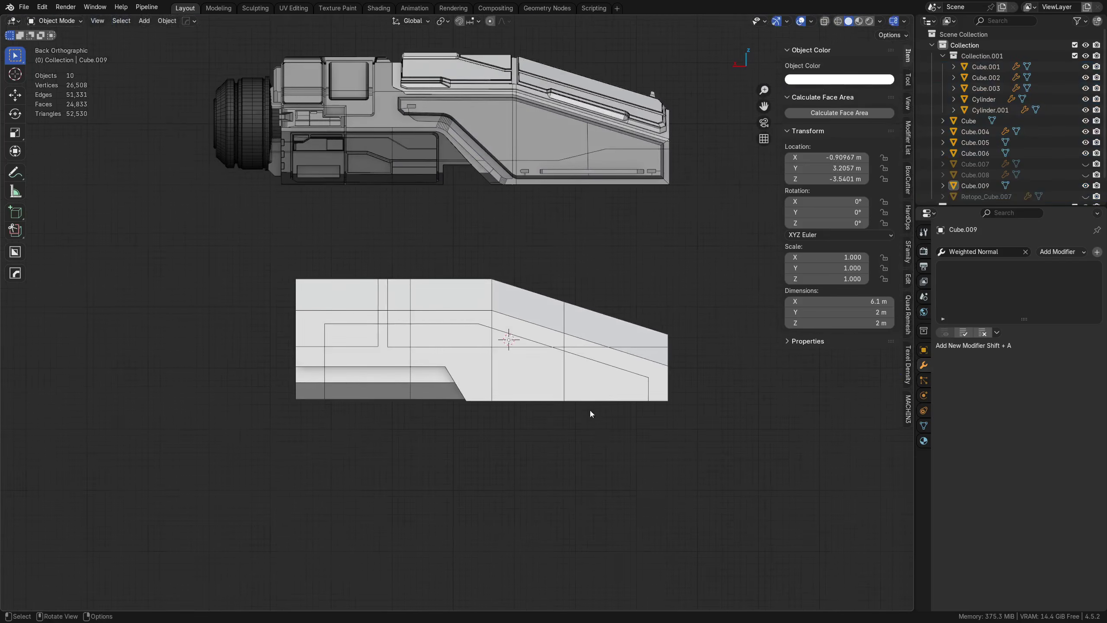
{"action": "middle_click_drag", "start_coordinate": [590, 410], "coordinate": [541, 411], "text": "shift"}
{"action": "scroll", "coordinate": [436, 353], "scroll_direction": "up", "scroll_amount": 2}
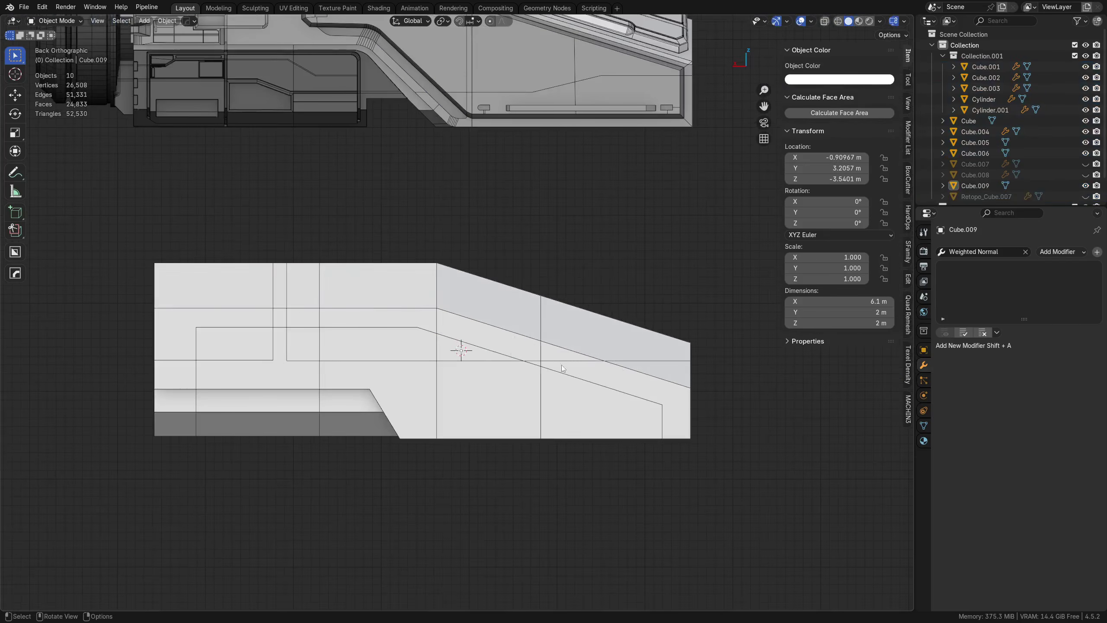
Step: Try to move the horizontal cut edges on the hull's side along Z
{"action": "key", "text": "Tab"}
{"action": "left_click", "coordinate": [287, 371]}
{"action": "left_click_drag", "start_coordinate": [310, 361], "coordinate": [354, 351]}
{"action": "key", "text": "g"}
{"action": "key", "text": "z"}
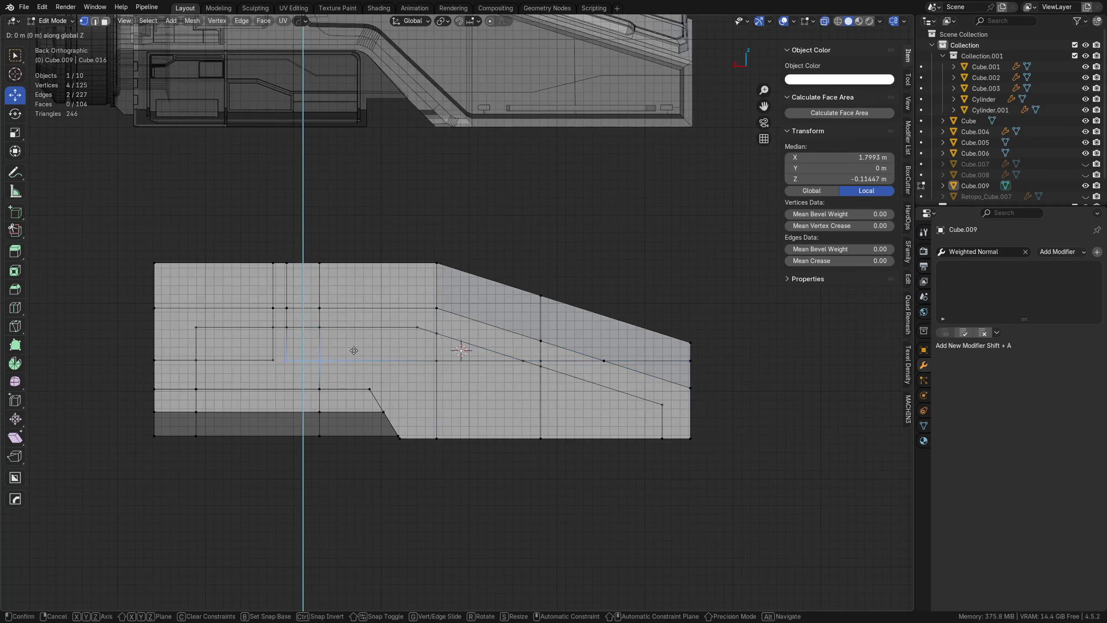
{"action": "left_click", "coordinate": [356, 347]}
{"action": "left_click", "coordinate": [524, 361]}
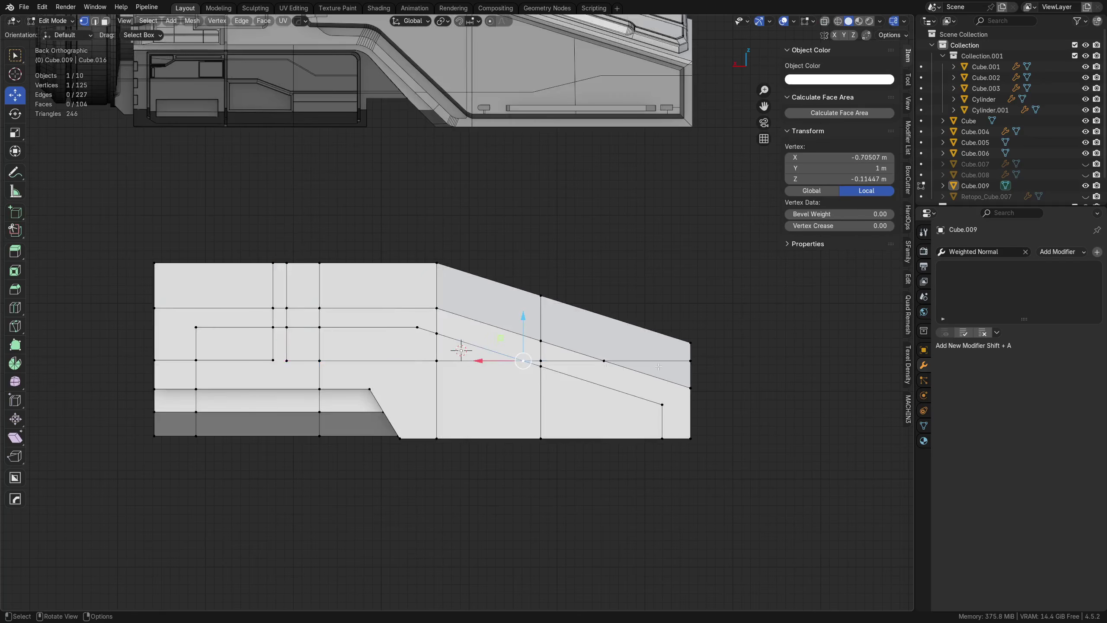
{"action": "left_click", "coordinate": [659, 359]}
{"action": "middle_click_drag", "start_coordinate": [689, 376], "coordinate": [567, 400]}
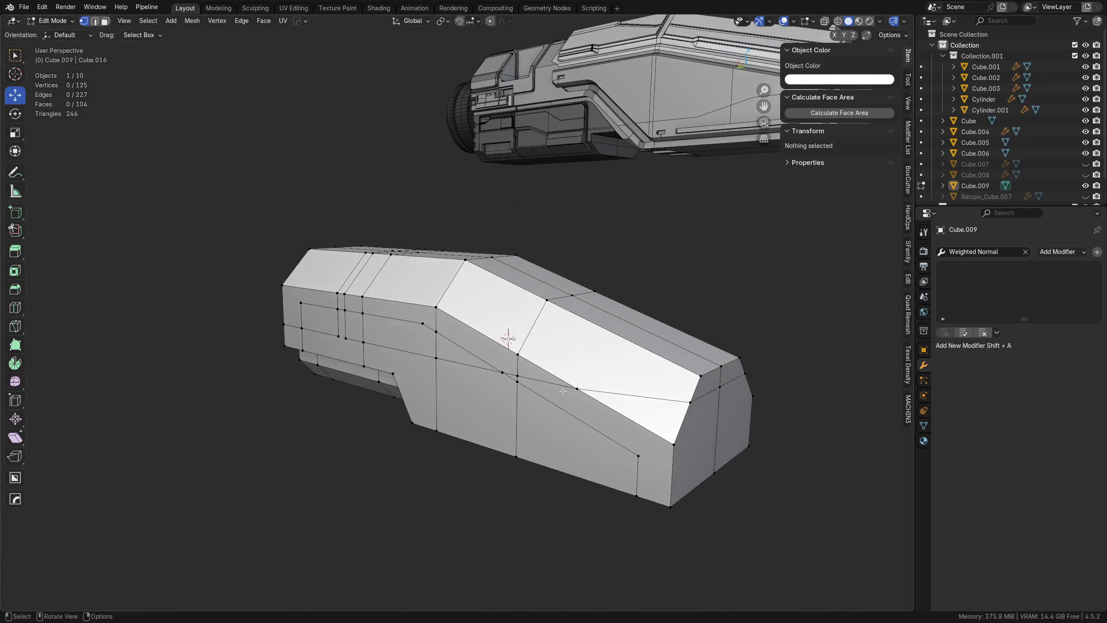
Step: Undo the edge edits and the last Mesh Cut to bring back the large cutter cube
{"action": "key", "text": "ctrl+z"}
{"action": "key", "text": "ctrl+z"}
{"action": "key", "text": "ctrl+z"}
{"action": "key", "text": "ctrl+z"}
{"action": "key", "text": "ctrl+z"}
{"action": "key", "text": "ctrl+z"}
{"action": "key", "text": "ctrl+z"}
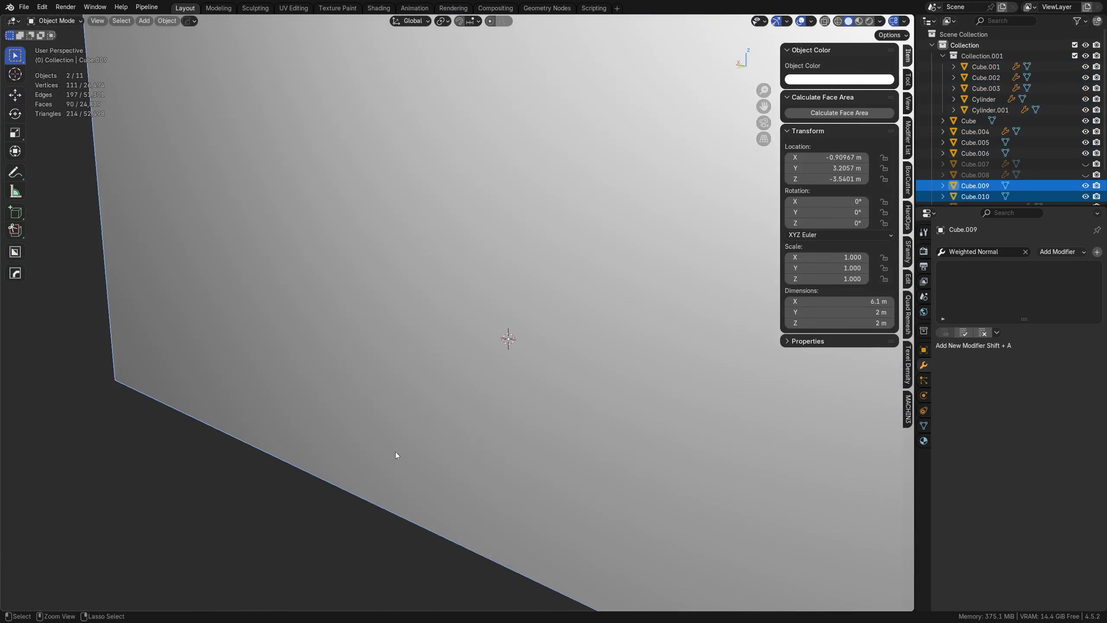
Step: Select only the large cutter cube in the back view and move it along Z to about 0.247 m
{"action": "key", "text": "ctrl+KP_1"}
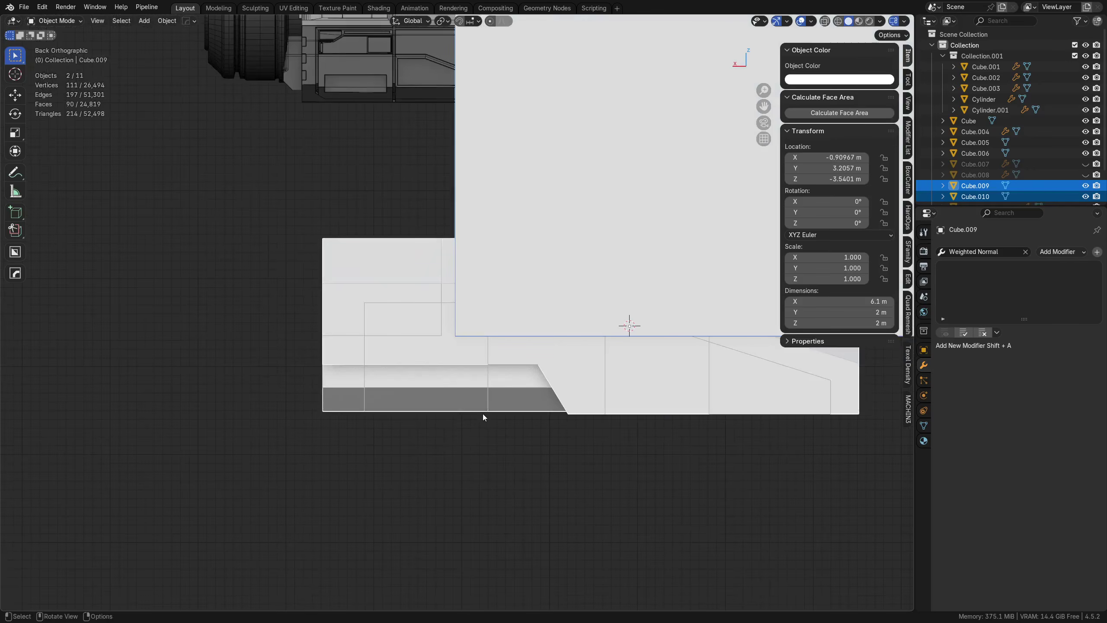
{"action": "key", "text": "Tab"}
{"action": "scroll", "coordinate": [478, 371], "scroll_direction": "up", "scroll_amount": 5}
{"action": "key", "text": "Tab"}
{"action": "left_click", "coordinate": [485, 367]}
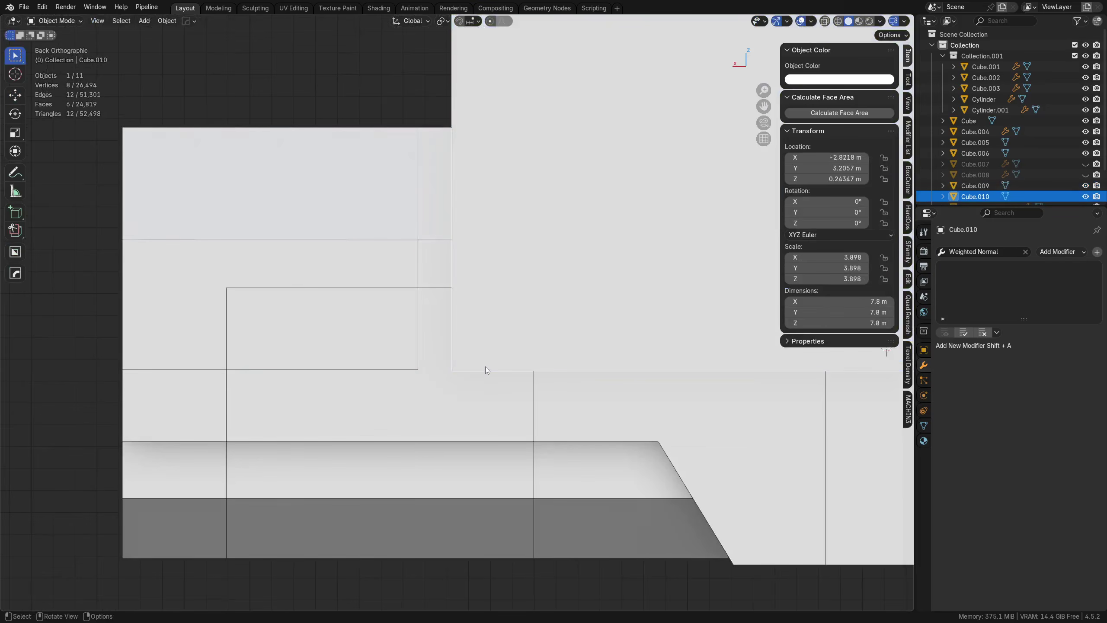
{"action": "key", "text": "g"}
{"action": "key", "text": "z"}
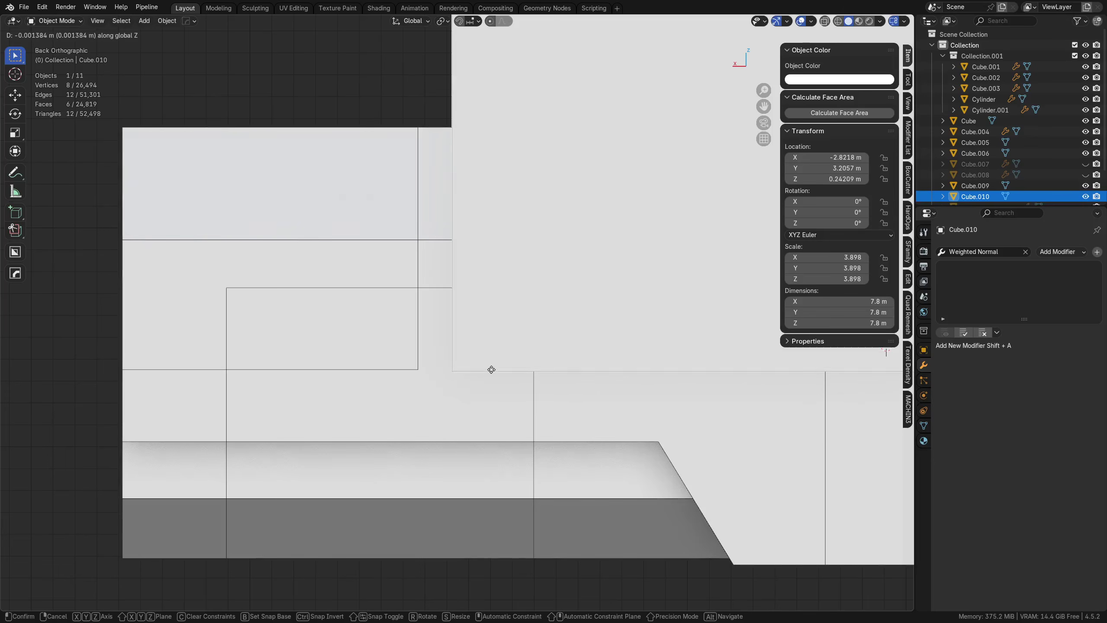
{"action": "left_click", "coordinate": [494, 358]}
Step: Start editing the cutter cube's mesh and set the snap target to Vertex
{"action": "key", "text": "Tab"}
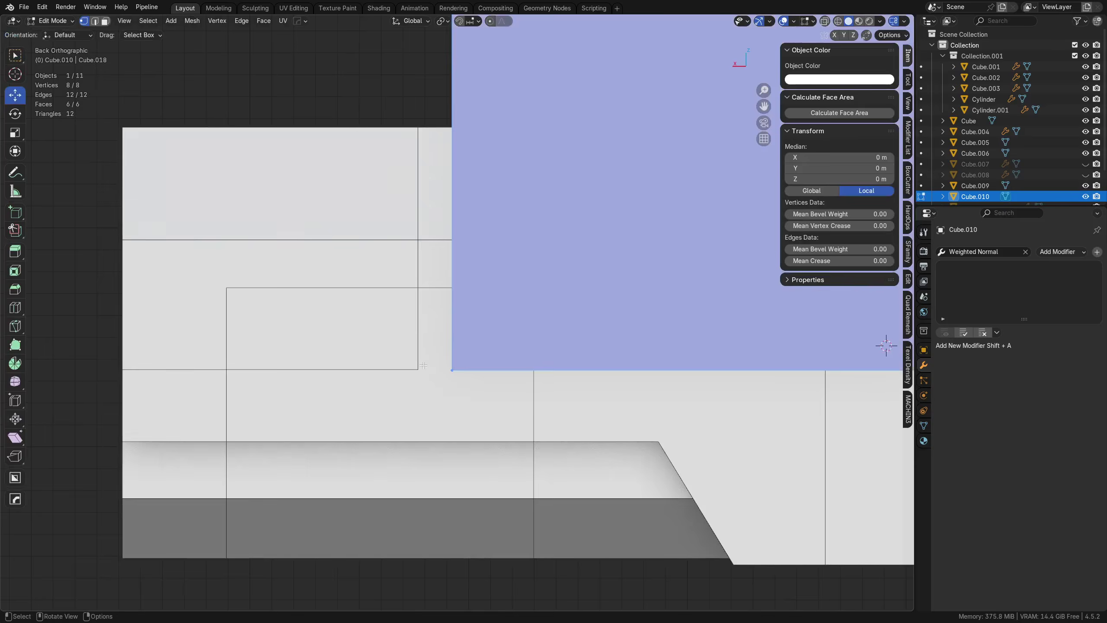
{"action": "scroll", "coordinate": [252, 332], "scroll_direction": "down", "scroll_amount": 6}
{"action": "scroll", "coordinate": [305, 391], "scroll_direction": "down", "scroll_amount": 4}
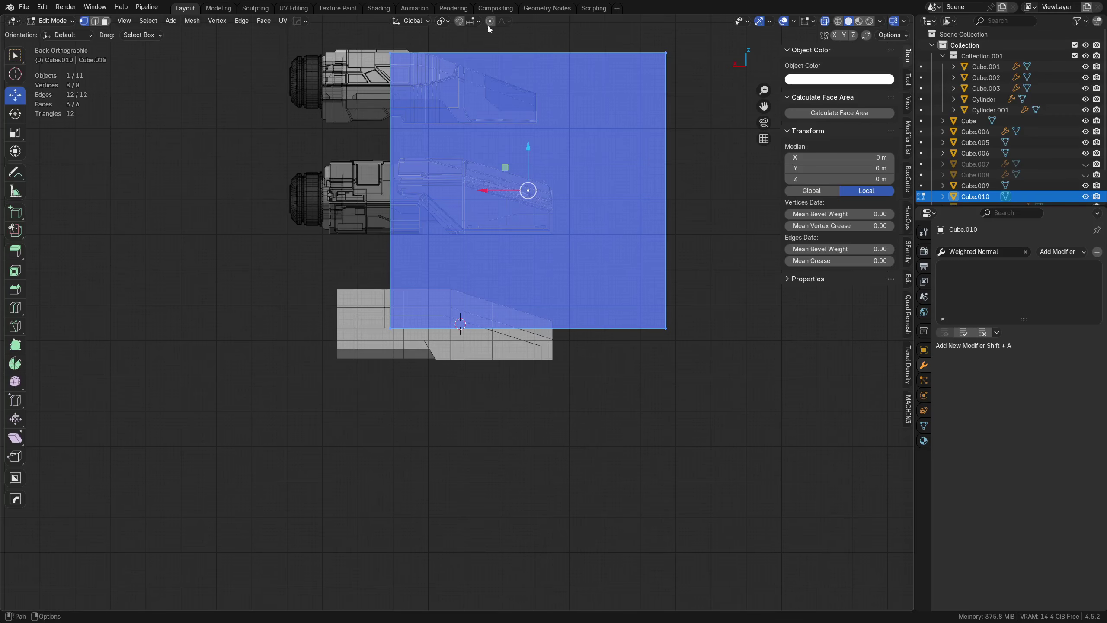
{"action": "left_click", "coordinate": [475, 21]}
{"action": "left_click", "coordinate": [439, 99]}
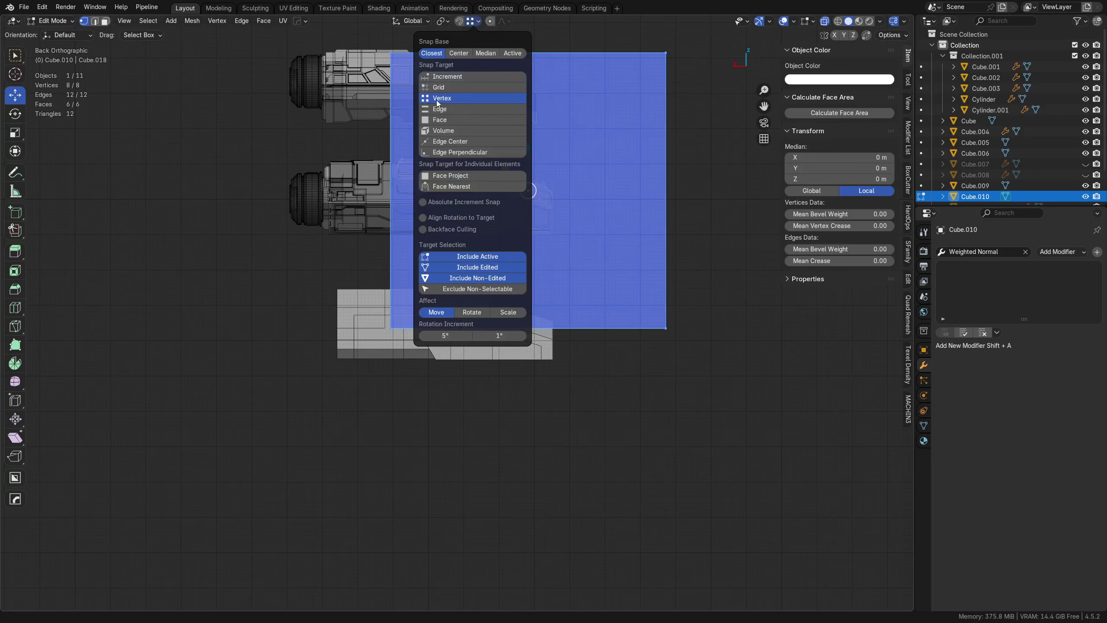
Step: Snap the cutter cube's bottom face along Z to the lower corner of the hull's side panel line, about 0.003 m up, and leave Edit Mode
{"action": "left_click_drag", "start_coordinate": [315, 372], "coordinate": [745, 299]}
{"action": "scroll", "coordinate": [745, 299], "scroll_direction": "up", "scroll_amount": 5}
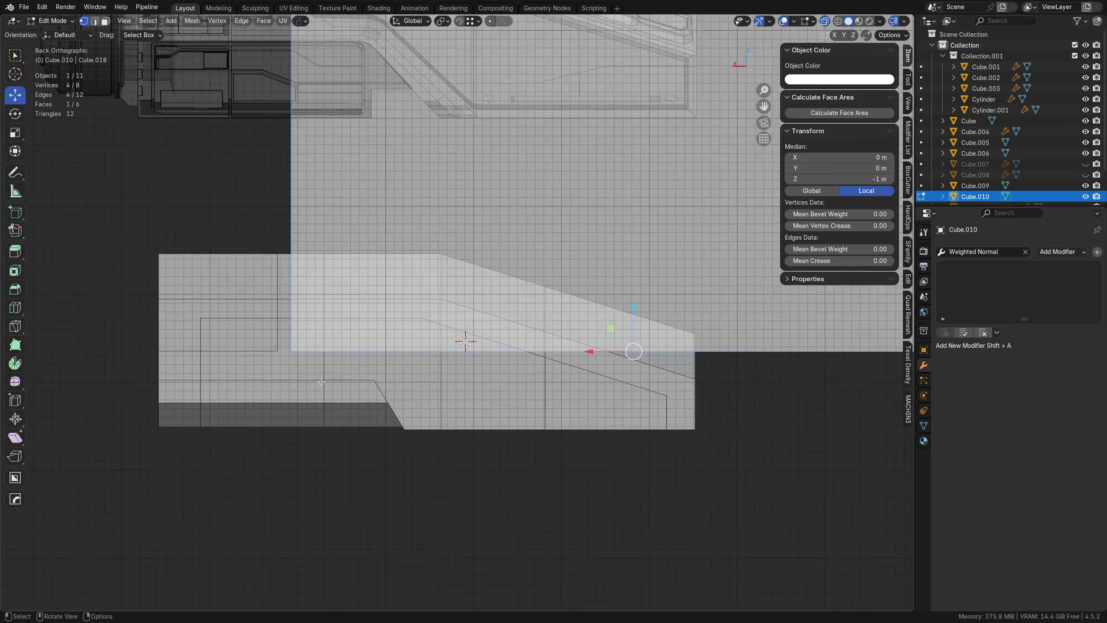
{"action": "middle_click_drag", "start_coordinate": [390, 372], "coordinate": [462, 369]}
{"action": "scroll", "coordinate": [431, 362], "scroll_direction": "up", "scroll_amount": 1}
{"action": "key", "text": "g"}
{"action": "key", "text": "z"}
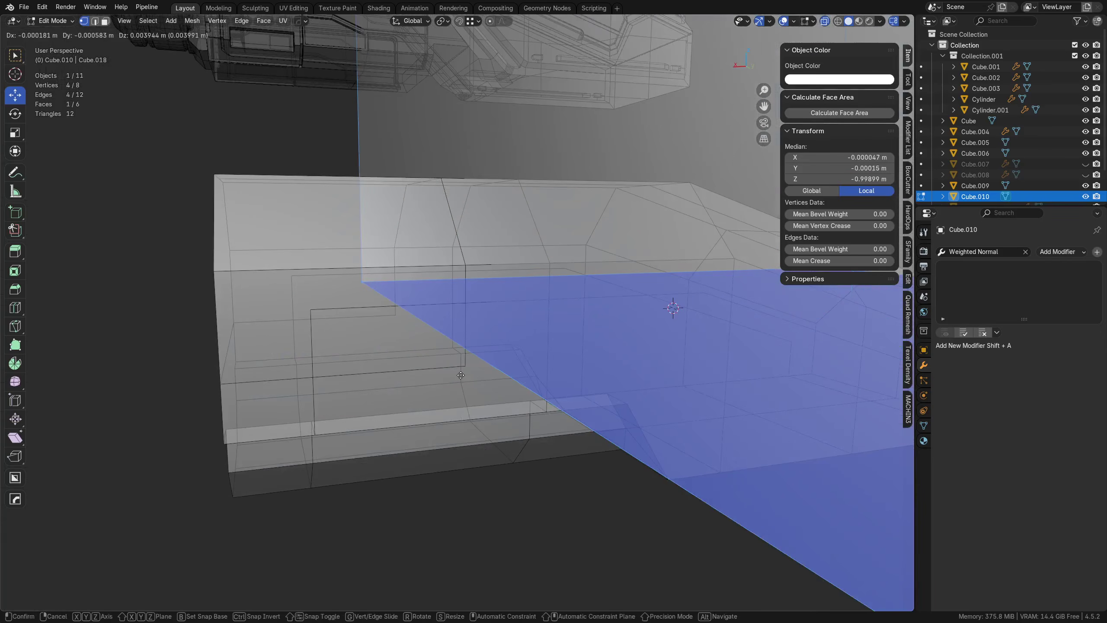
{"action": "left_click", "coordinate": [465, 370]}
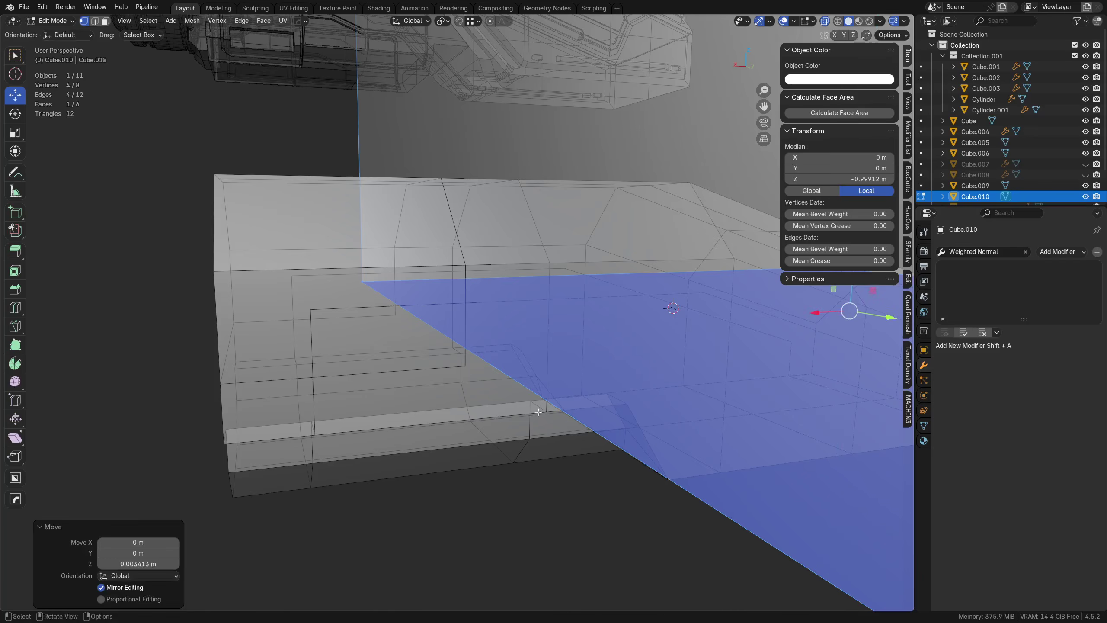
{"action": "middle_click_drag", "start_coordinate": [539, 404], "coordinate": [530, 381]}
{"action": "key", "text": "Tab"}
{"action": "left_click", "coordinate": [511, 363]}
{"action": "scroll", "coordinate": [502, 369], "scroll_direction": "down", "scroll_amount": 3}
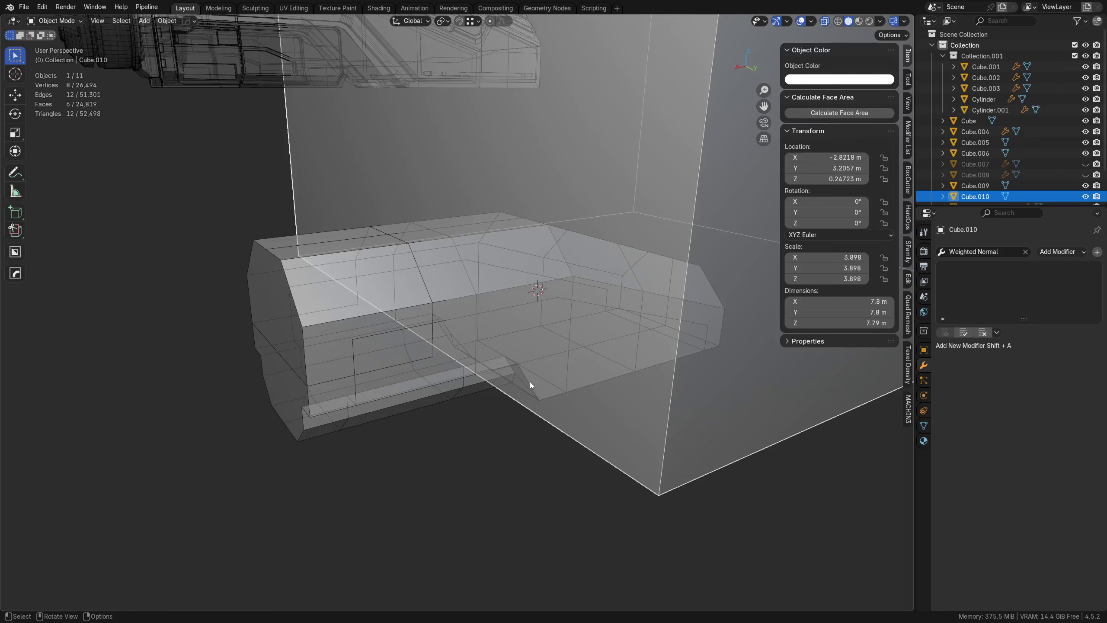
Step: Snap the 3D cursor to the hull's origin
{"action": "left_click", "coordinate": [505, 376]}
{"action": "left_click", "coordinate": [504, 395]}
{"action": "left_click", "coordinate": [488, 382], "text": "shift"}
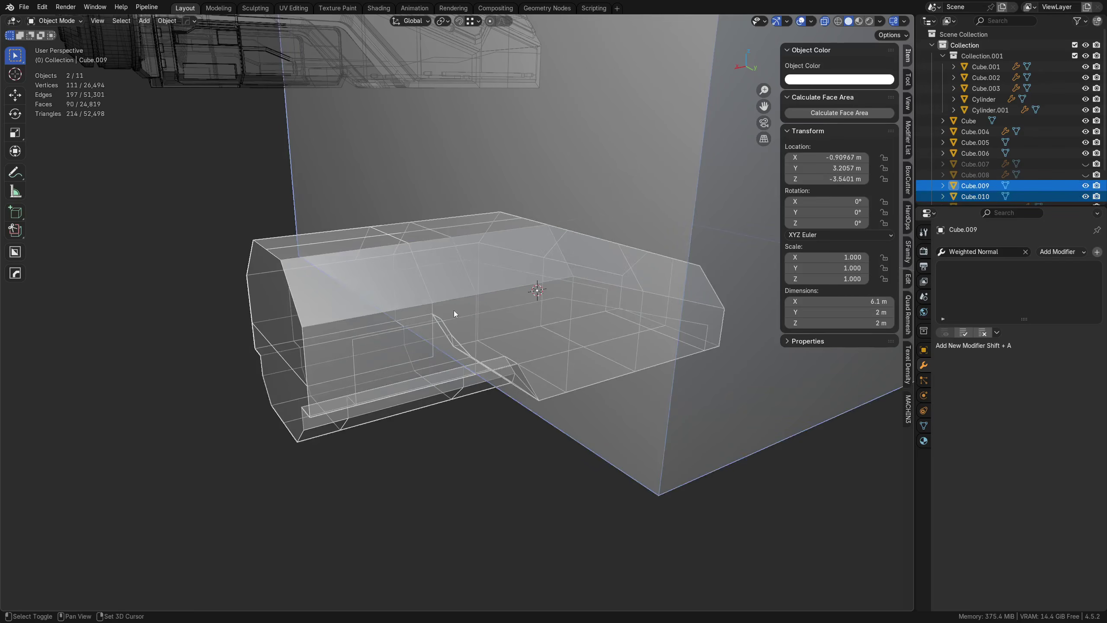
{"action": "right_click", "coordinate": [454, 310], "text": "shift"}
{"action": "left_click", "coordinate": [362, 400]}
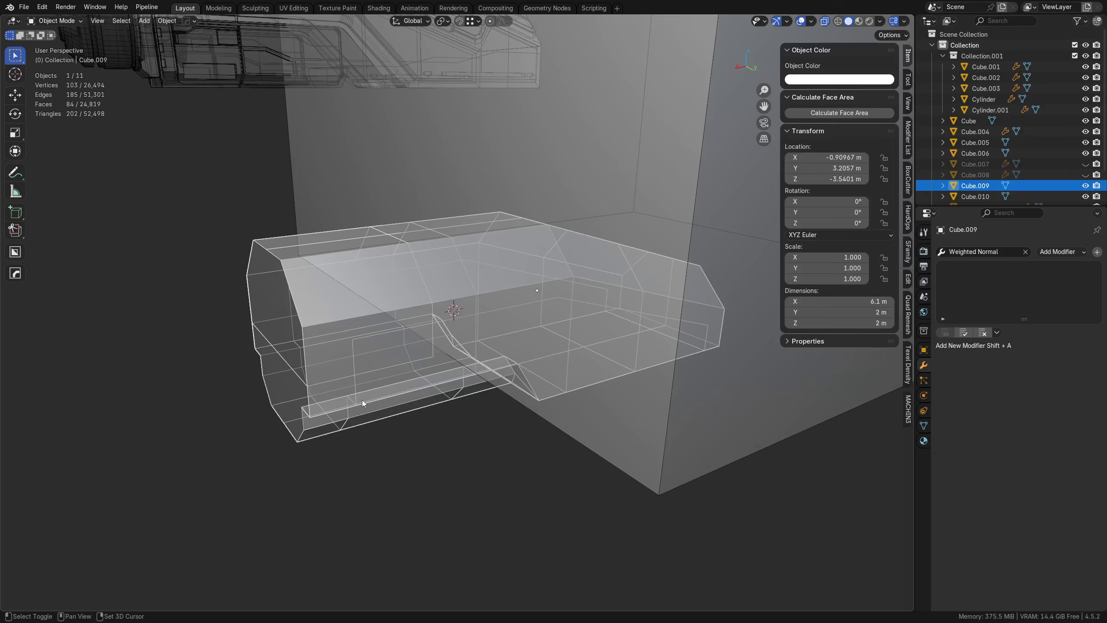
{"action": "key", "text": "shift+s"}
{"action": "left_click", "coordinate": [406, 395]}
Step: Use Mesh Cut to cut the realigned cutter cube's outline into the hull
{"action": "left_click", "coordinate": [546, 429]}
{"action": "left_click", "coordinate": [437, 352], "text": "shift"}
{"action": "right_click", "coordinate": [438, 352]}
{"action": "mouse_move", "coordinate": [475, 258]}
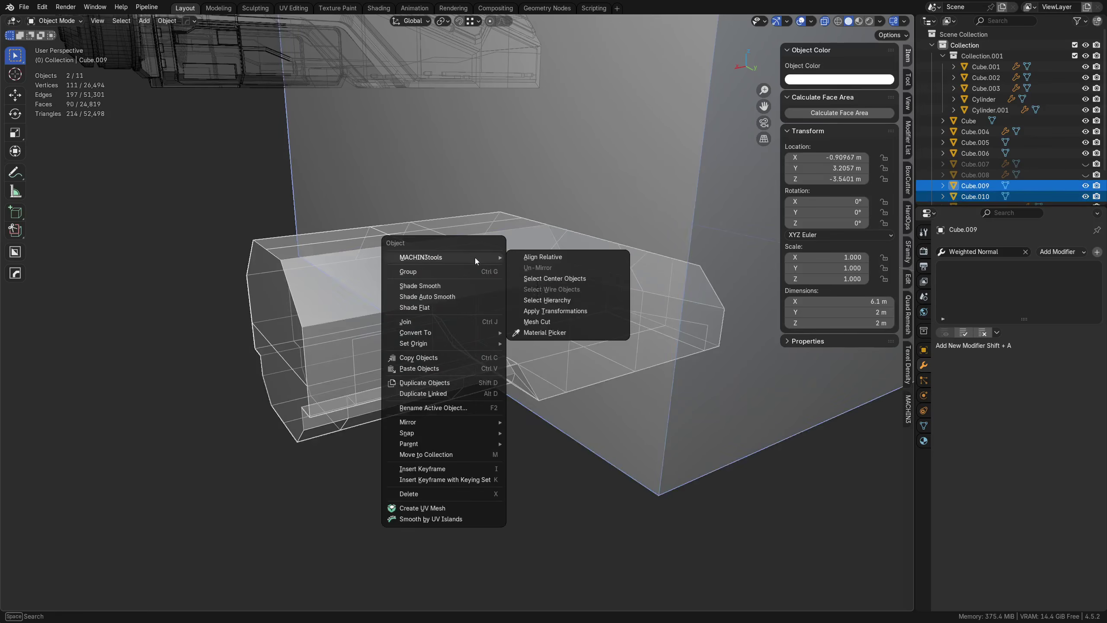
{"action": "left_click", "coordinate": [564, 325]}
{"action": "middle_click_drag", "start_coordinate": [656, 447], "coordinate": [480, 328]}
Step: Merge the vertex on the diagonal panel line into the neighbouring vertex on the hull side's vertical edge
{"action": "key", "text": "Tab"}
{"action": "left_click", "coordinate": [480, 329]}
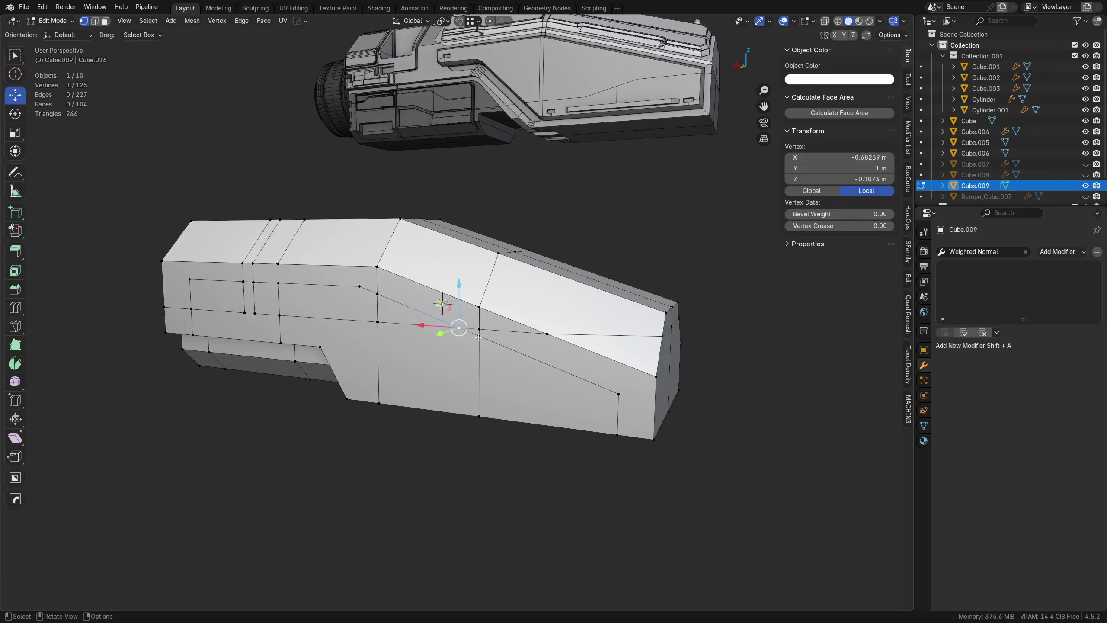
{"action": "left_click", "coordinate": [478, 328]}
{"action": "left_click", "coordinate": [480, 336], "text": "shift"}
{"action": "key", "text": "1"}
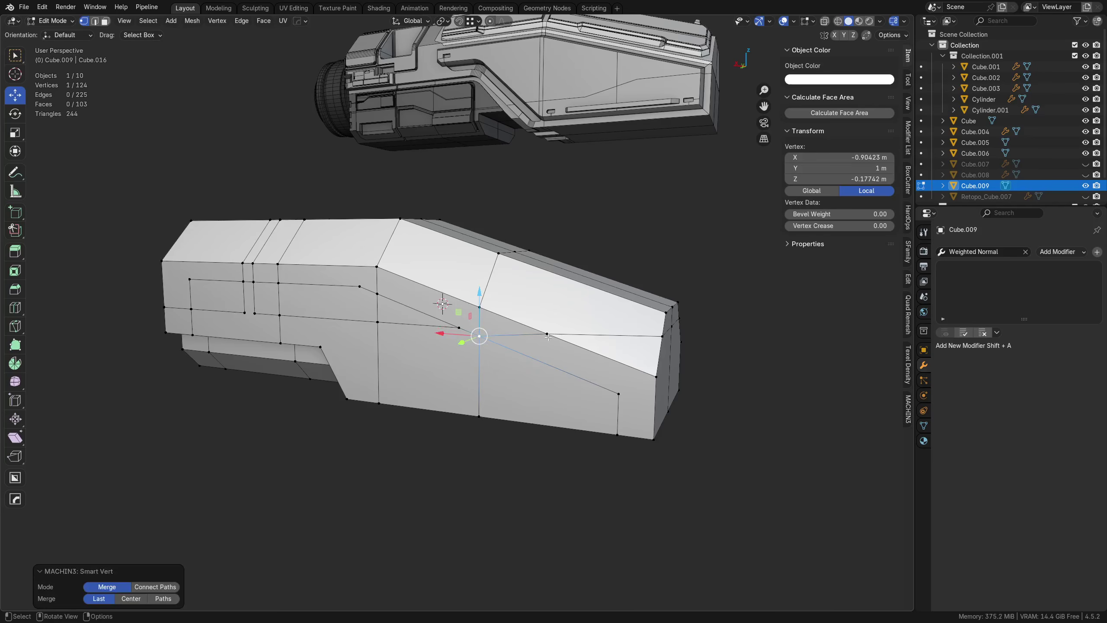
Step: Slide the cut vertex on the hull's sloped shoulder edge to the front corner with a factor of 1
{"action": "left_click", "coordinate": [547, 334]}
{"action": "left_click", "coordinate": [620, 395], "text": "shift"}
{"action": "key", "text": "j"}
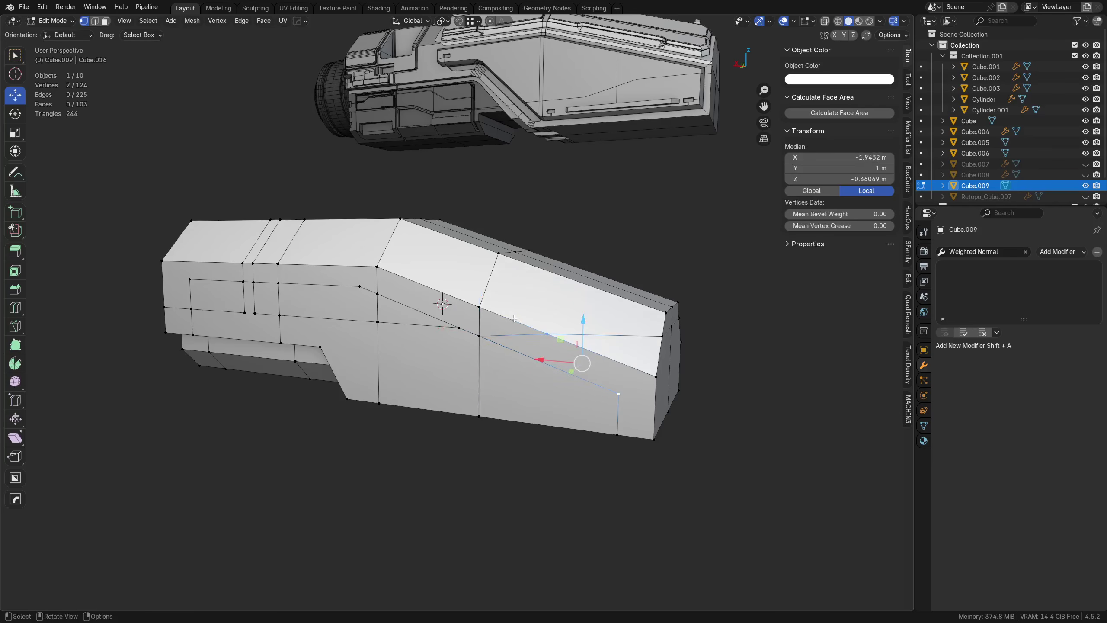
{"action": "left_click", "coordinate": [548, 334]}
{"action": "key", "text": "shift+v"}
{"action": "left_click", "coordinate": [714, 379]}
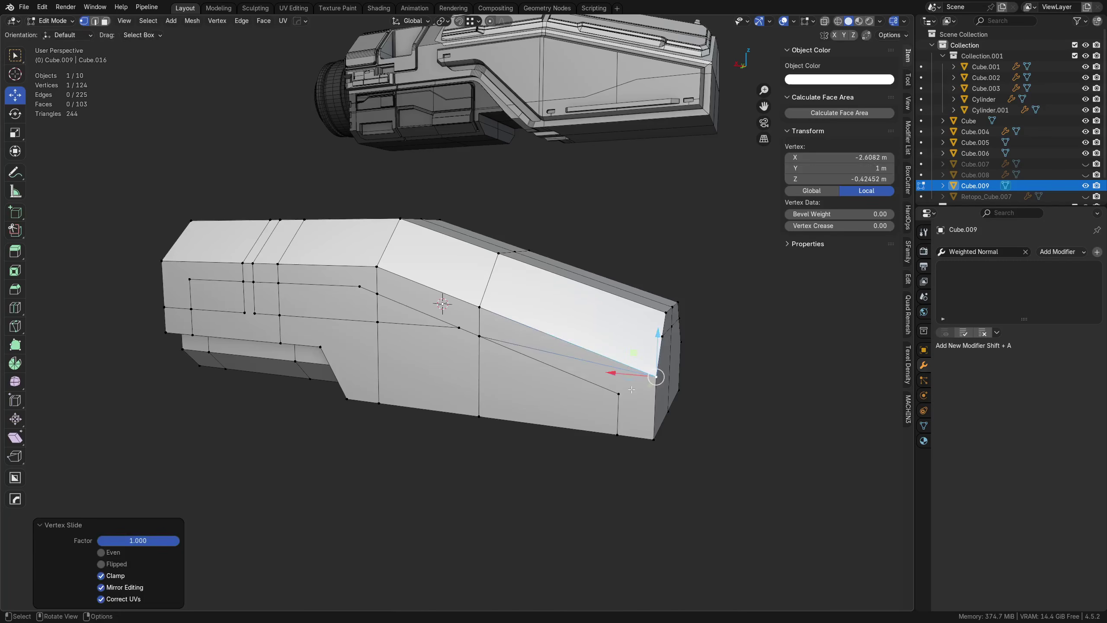
Step: Connect the hull's front corner vertex to the front corner of the side panel line with Smart Edge
{"action": "left_click", "coordinate": [619, 394], "text": "shift"}
{"action": "key", "text": "2"}
{"action": "key", "text": "Tab"}
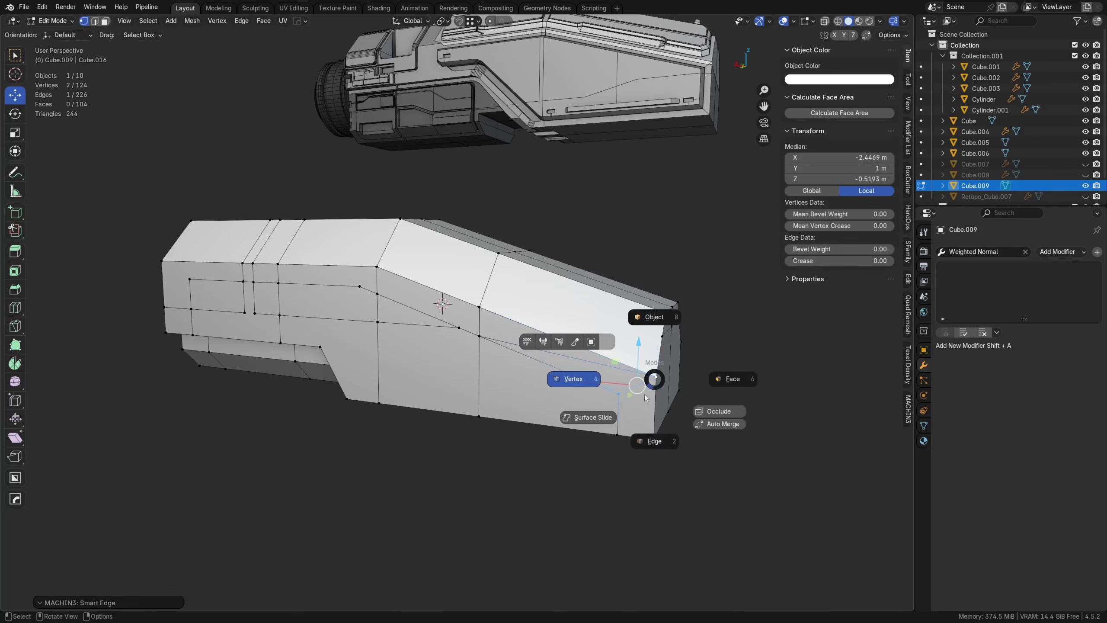
{"action": "key", "text": "Escape"}
{"action": "key", "text": "ctrl+z"}
{"action": "key", "text": "ctrl+z"}
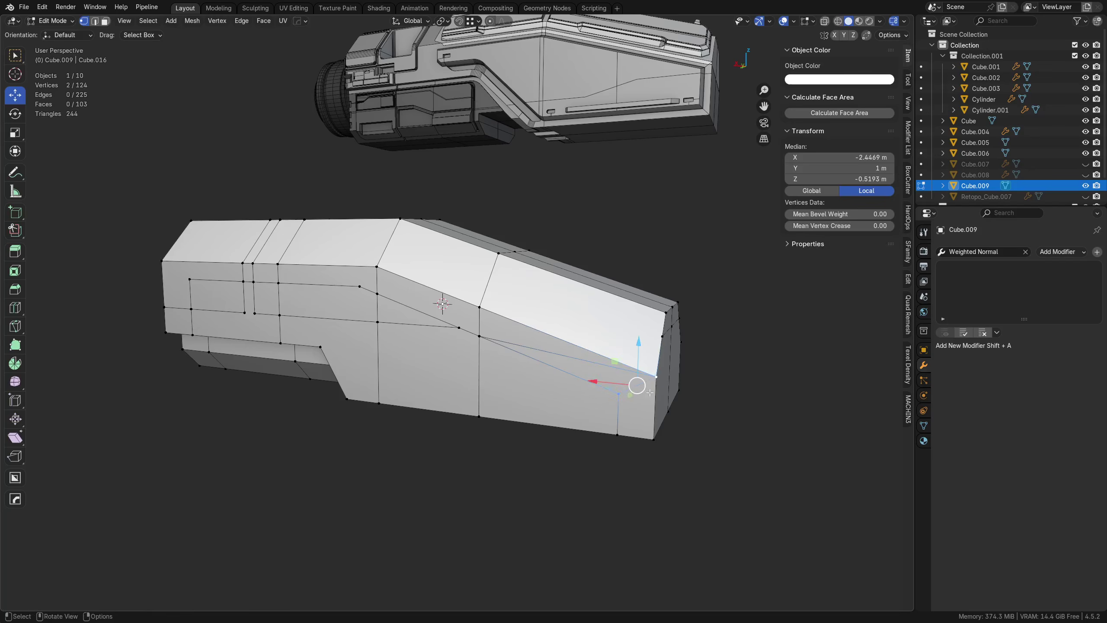
{"action": "key", "text": "2"}
Step: Dissolve the leftover long edge running to the hull's front corner and clean up the mesh
{"action": "key", "text": "Tab"}
{"action": "left_click", "coordinate": [588, 429]}
{"action": "left_click", "coordinate": [595, 362]}
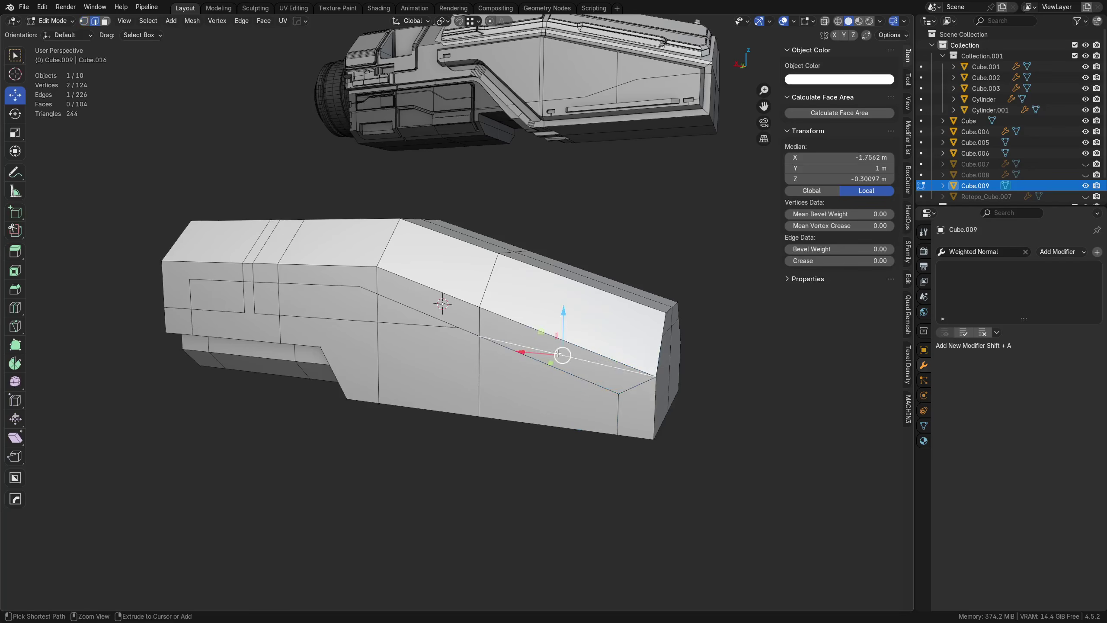
{"action": "key", "text": "ctrl+x"}
{"action": "key", "text": "a"}
{"action": "key", "text": "3"}
{"action": "middle_click_drag", "start_coordinate": [637, 406], "coordinate": [544, 420]}
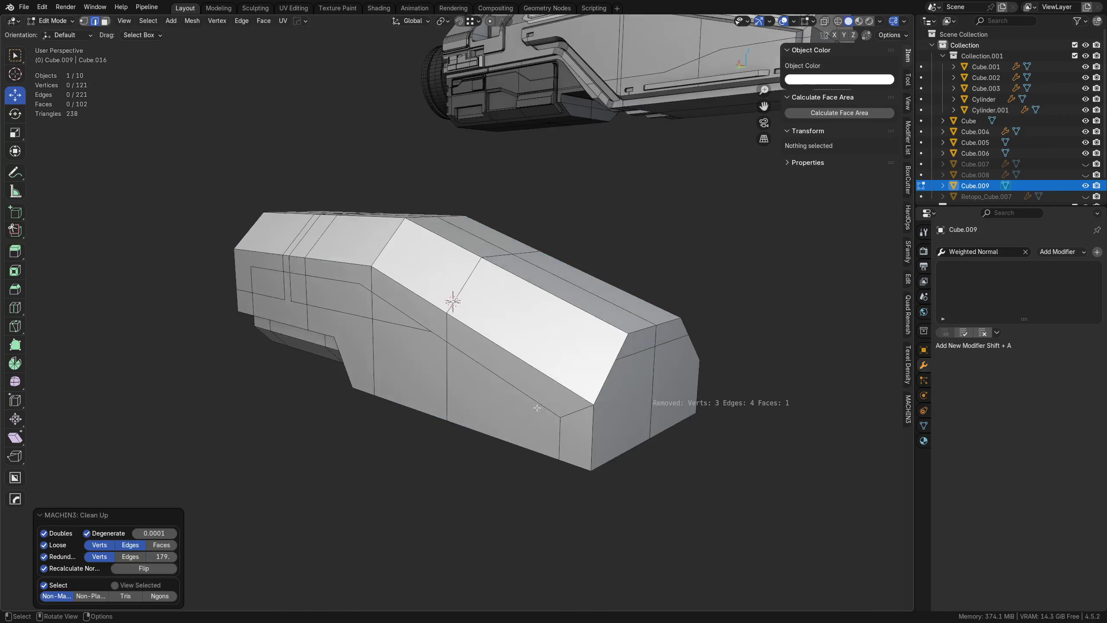
Step: Symmetrize the whole hull mesh along Y from the positive to the negative side
{"action": "key", "text": "a"}
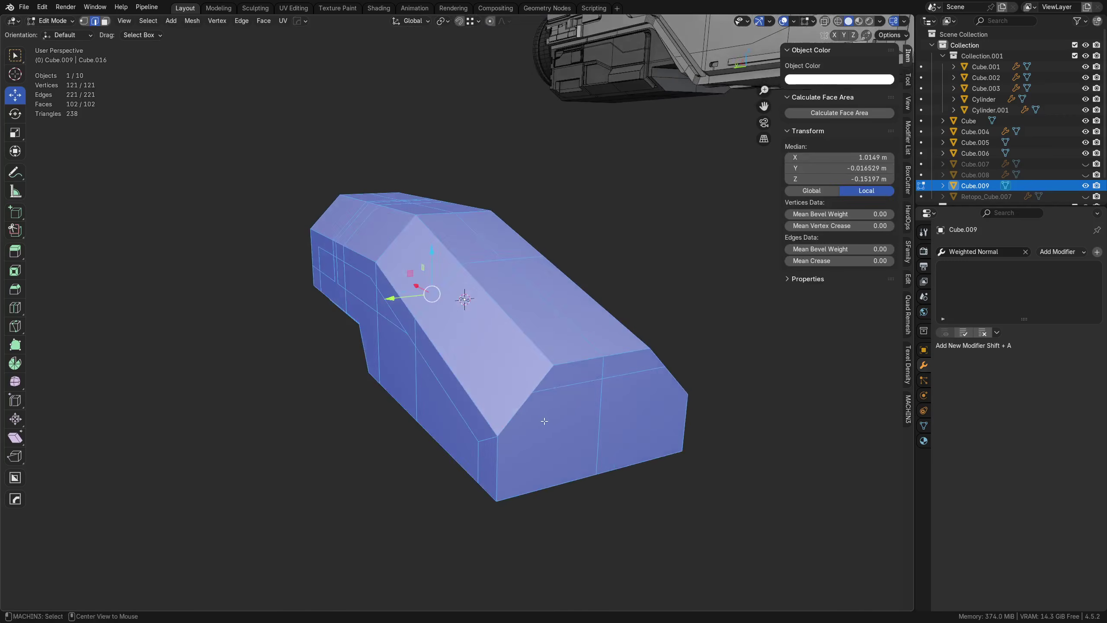
{"action": "key", "text": "alt+x"}
{"action": "middle_click_drag", "start_coordinate": [464, 431], "coordinate": [569, 415]}
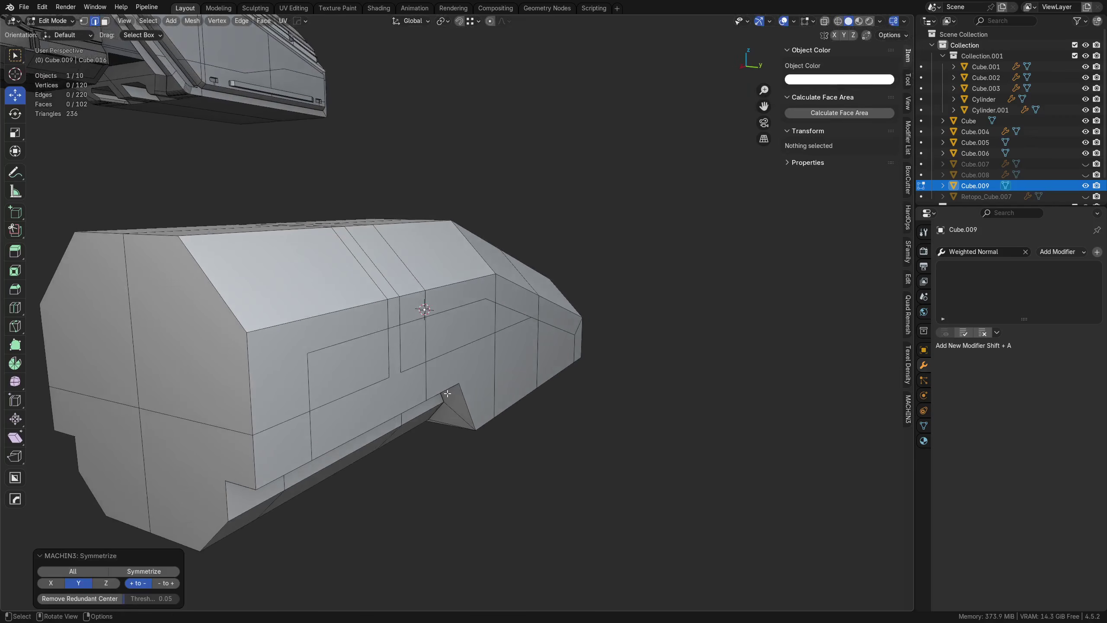
{"action": "key", "text": "Tab"}
{"action": "left_click", "coordinate": [522, 394]}
{"action": "middle_click_drag", "start_coordinate": [421, 391], "coordinate": [438, 363]}
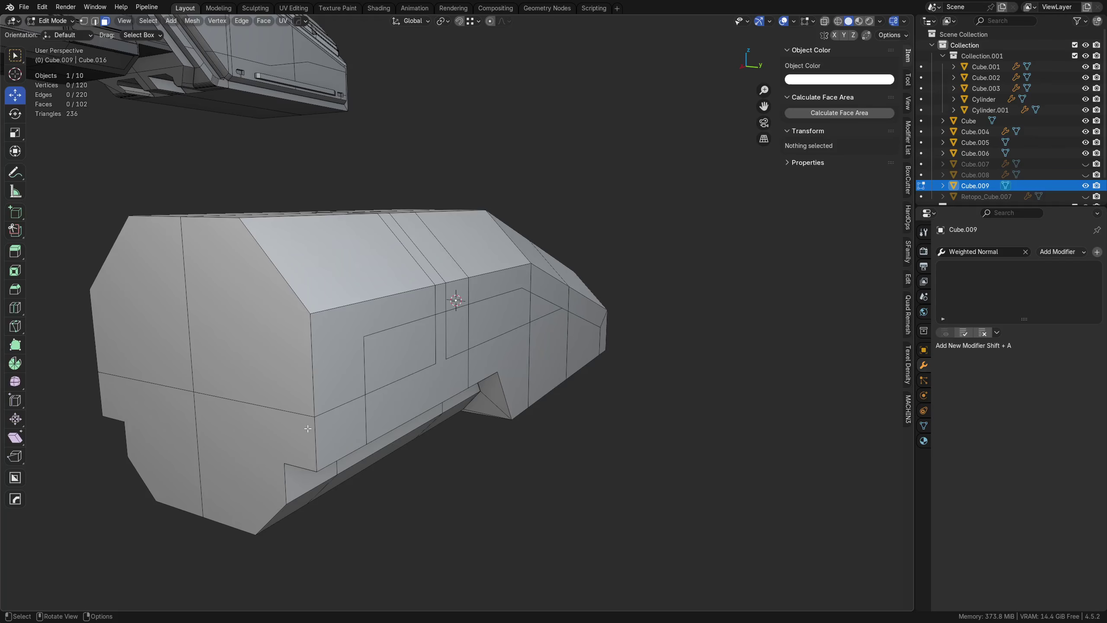
{"action": "key", "text": "Tab"}
{"action": "left_click", "coordinate": [278, 500]}
{"action": "left_click", "coordinate": [149, 382]}
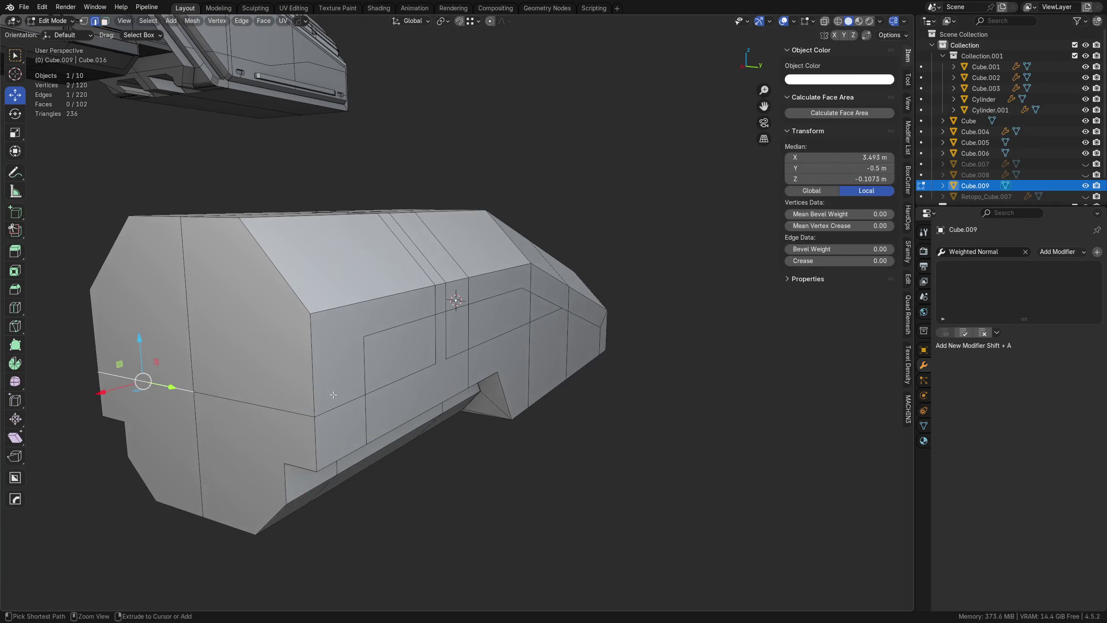
{"action": "left_click", "coordinate": [390, 383], "text": "ctrl"}
{"action": "middle_click_drag", "start_coordinate": [398, 247], "coordinate": [407, 367]}
Step: Extrude the rectangular panel face near the hull side's rear end inward by about 0.065 m
{"action": "key", "text": "Tab"}
{"action": "left_click", "coordinate": [473, 367]}
{"action": "left_click", "coordinate": [416, 375]}
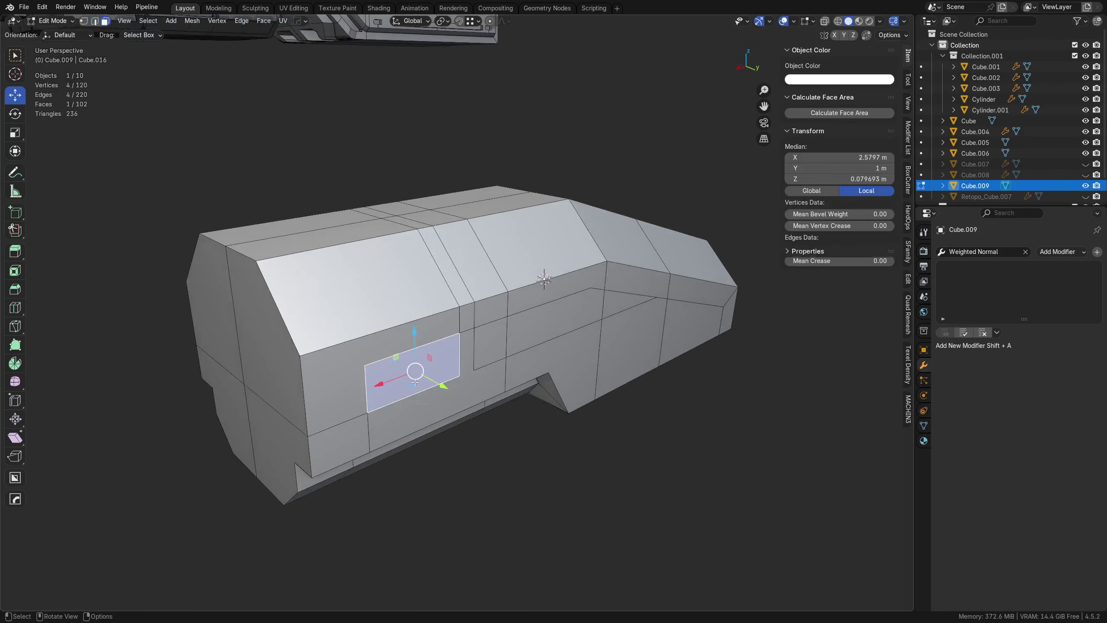
{"action": "scroll", "coordinate": [624, 458], "scroll_direction": "up", "scroll_amount": 3}
{"action": "middle_click_drag", "start_coordinate": [606, 463], "coordinate": [603, 406]}
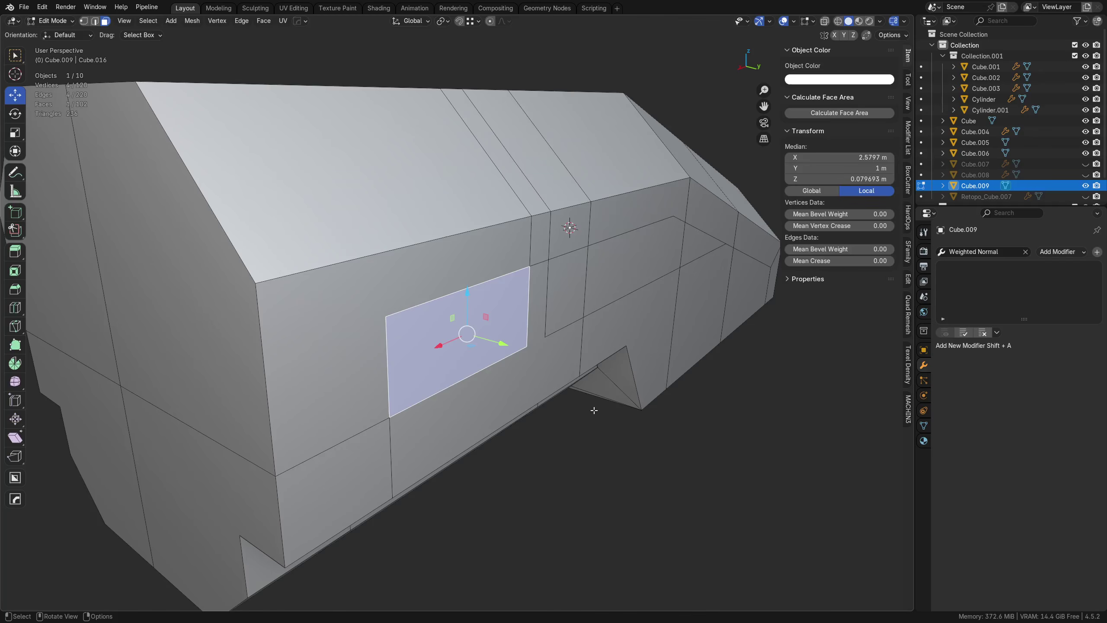
{"action": "key", "text": "e"}
{"action": "left_click", "coordinate": [518, 399]}
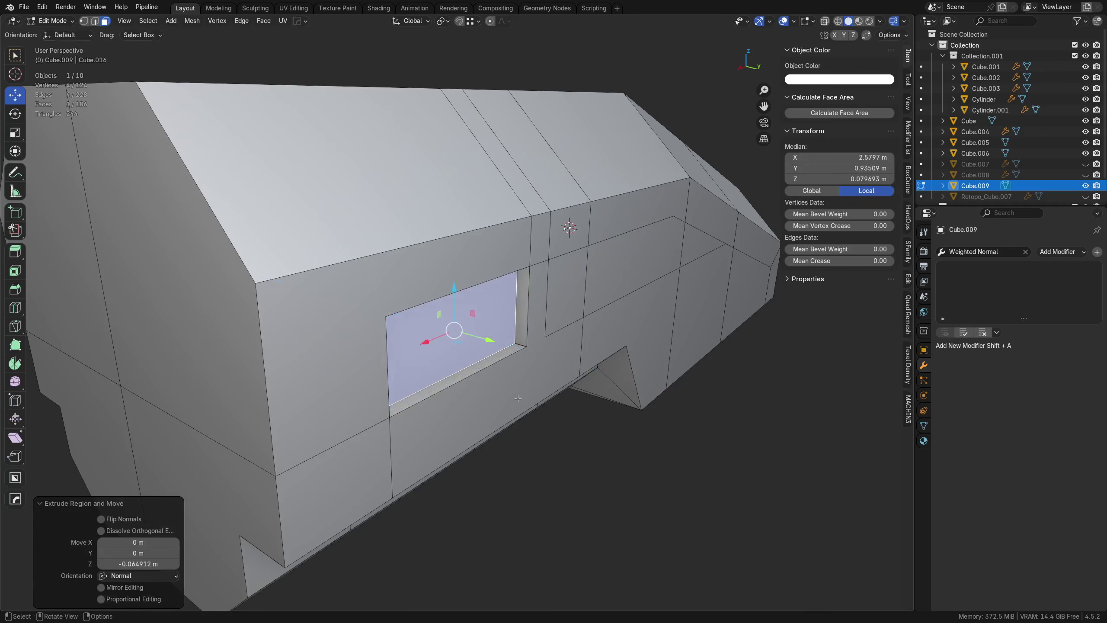
Step: Knife an angle-constrained stepped line in the back view from the hull's lower edge, around the recessed panel's rear and upper sides, up to the roof
{"action": "middle_click_drag", "start_coordinate": [500, 382], "coordinate": [428, 420]}
{"action": "key", "text": "a"}
{"action": "key", "text": "a"}
{"action": "key", "text": "k"}
{"action": "left_click", "coordinate": [383, 465]}
{"action": "key", "text": "a"}
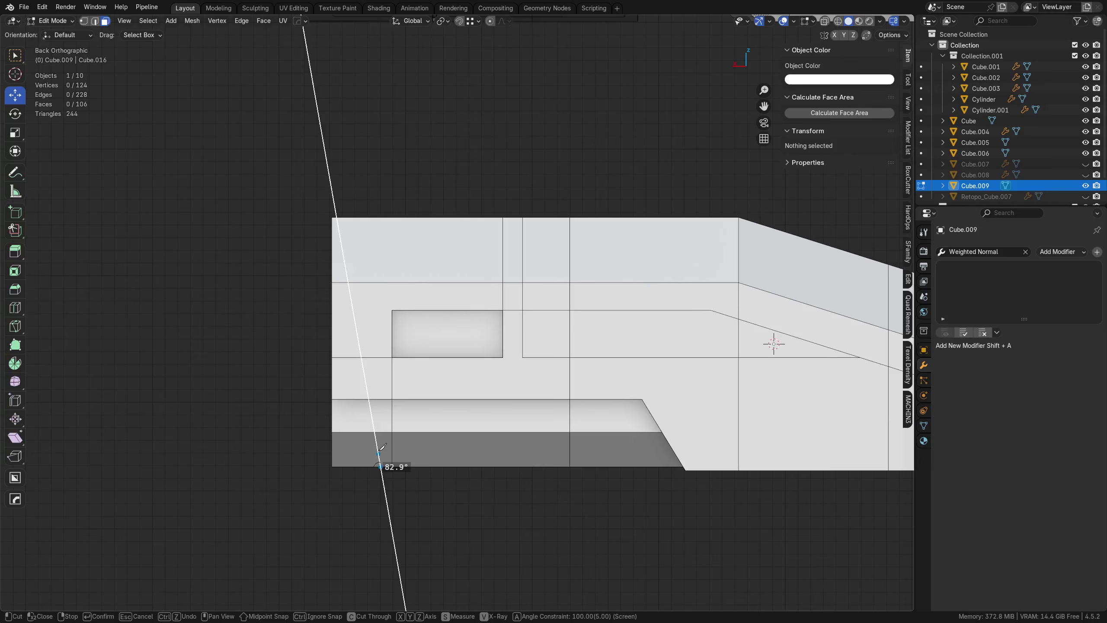
{"action": "left_click", "coordinate": [381, 304]}
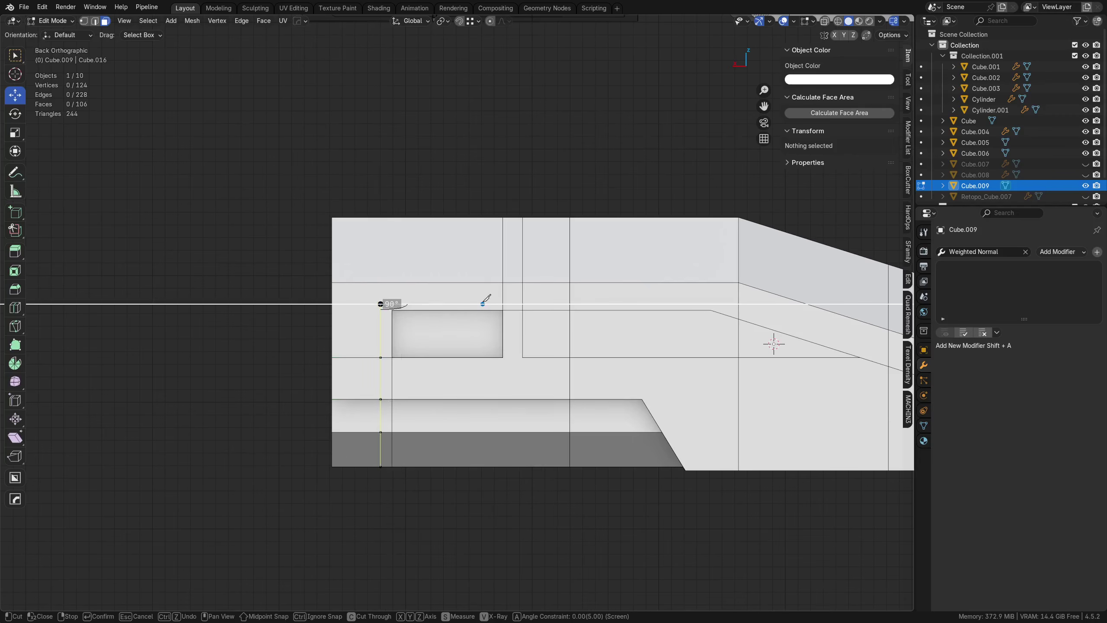
{"action": "left_click", "coordinate": [482, 304]}
{"action": "left_click", "coordinate": [483, 198]}
{"action": "key", "text": "Return"}
Step: Move the upper vertical part of the new knife line along X, closer to the adjacent vertical panel line
{"action": "key", "text": "Tab"}
{"action": "left_click", "coordinate": [466, 232]}
{"action": "key", "text": "alt+z"}
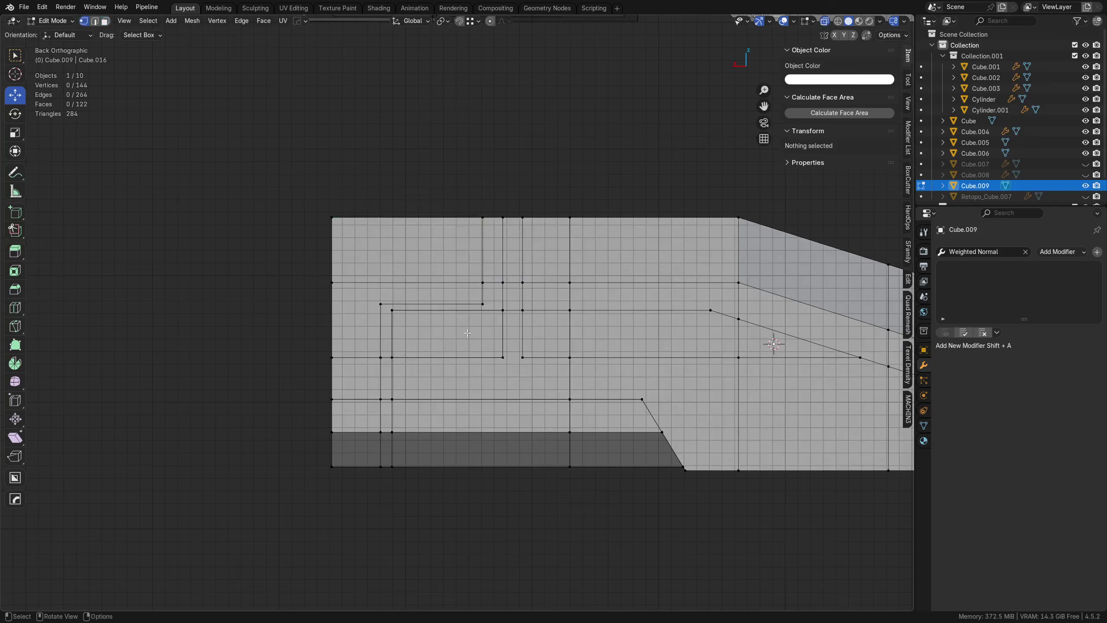
{"action": "left_click", "coordinate": [482, 257], "text": "alt"}
{"action": "left_click_drag", "start_coordinate": [451, 261], "coordinate": [442, 261]}
{"action": "middle_click_drag", "start_coordinate": [442, 261], "coordinate": [463, 409]}
{"action": "key", "text": "alt+a"}
{"action": "key", "text": "k"}
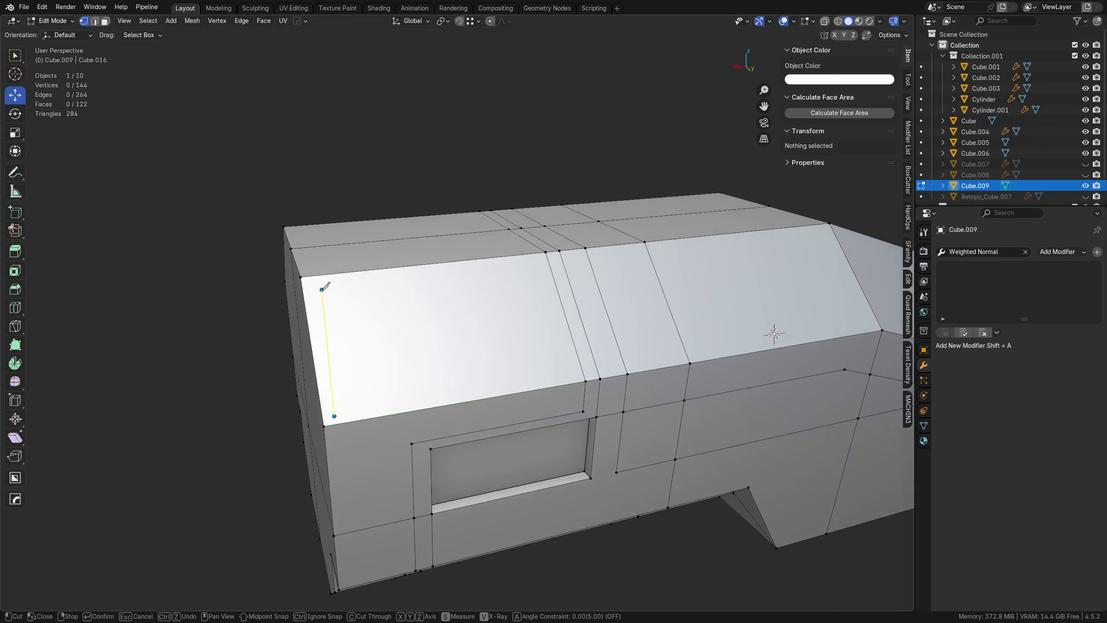
{"action": "key", "text": "Escape"}
{"action": "middle_click_drag", "start_coordinate": [363, 302], "coordinate": [504, 374]}
{"action": "key", "text": "k"}
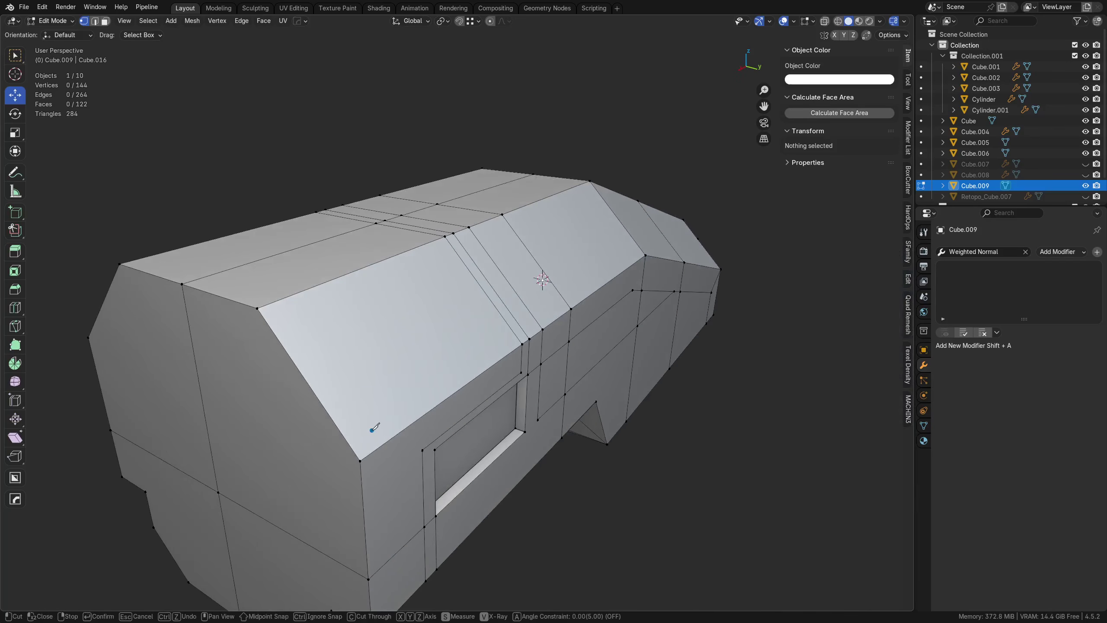
{"action": "key", "text": "Escape"}
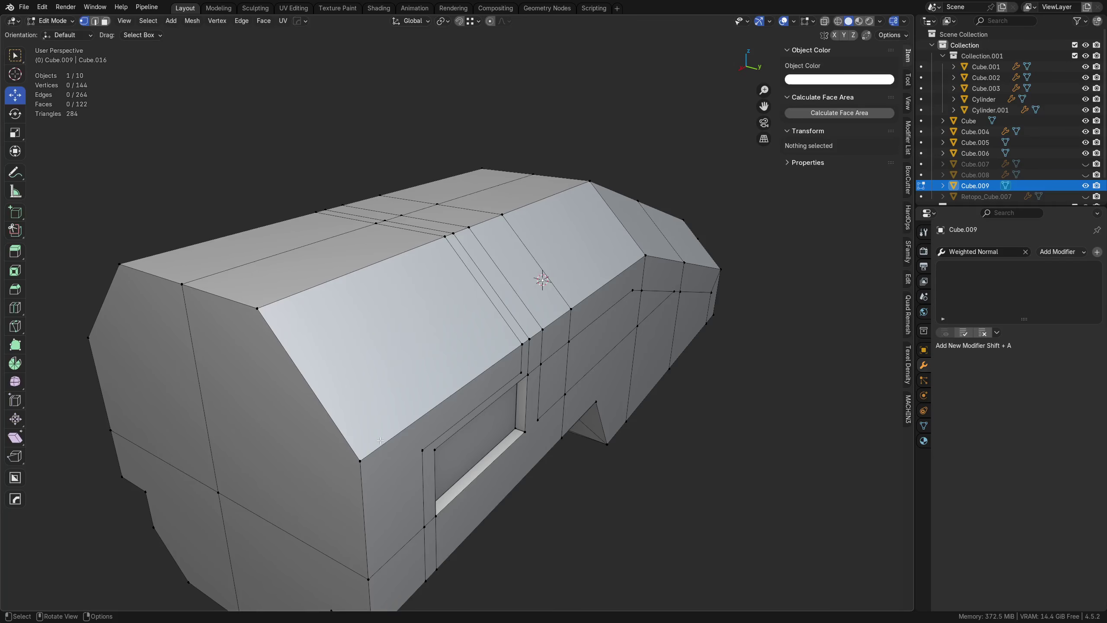
Step: Knife an open-ended rectangular panel outline on the hull's upper chamfer, starting and ending at the rear edge with long sides locked to X
{"action": "key", "text": "k"}
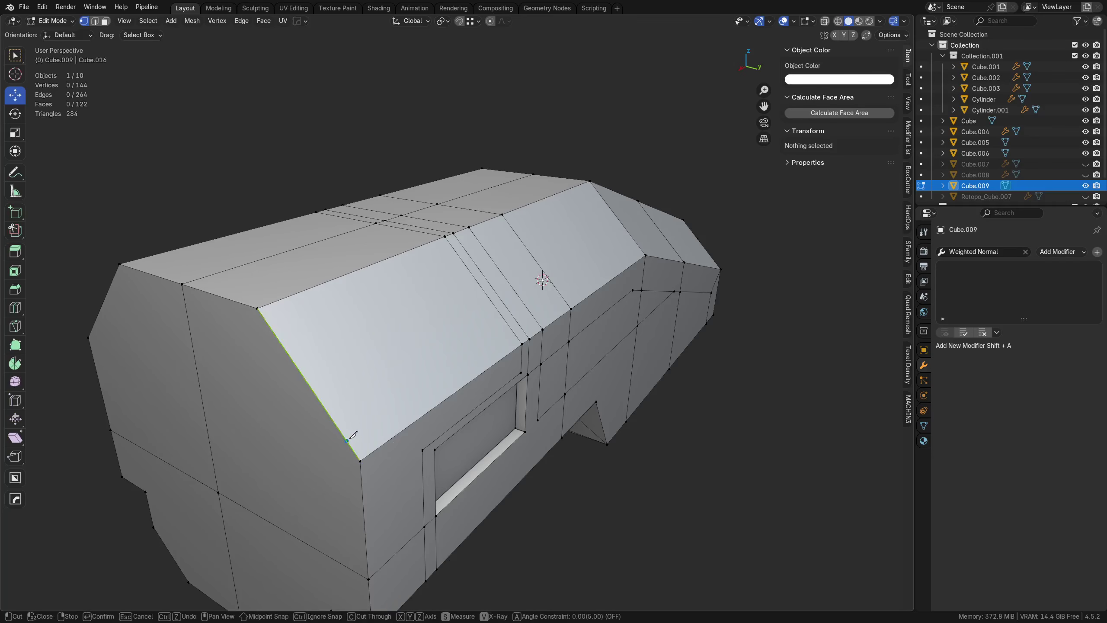
{"action": "left_click", "coordinate": [344, 437]}
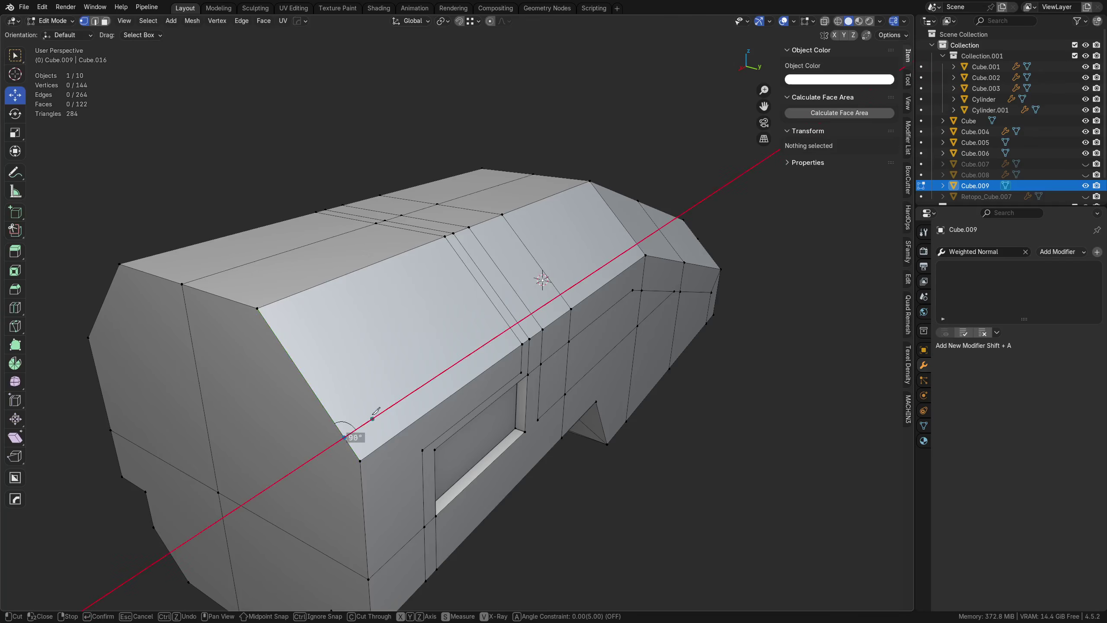
{"action": "left_click", "coordinate": [612, 261]}
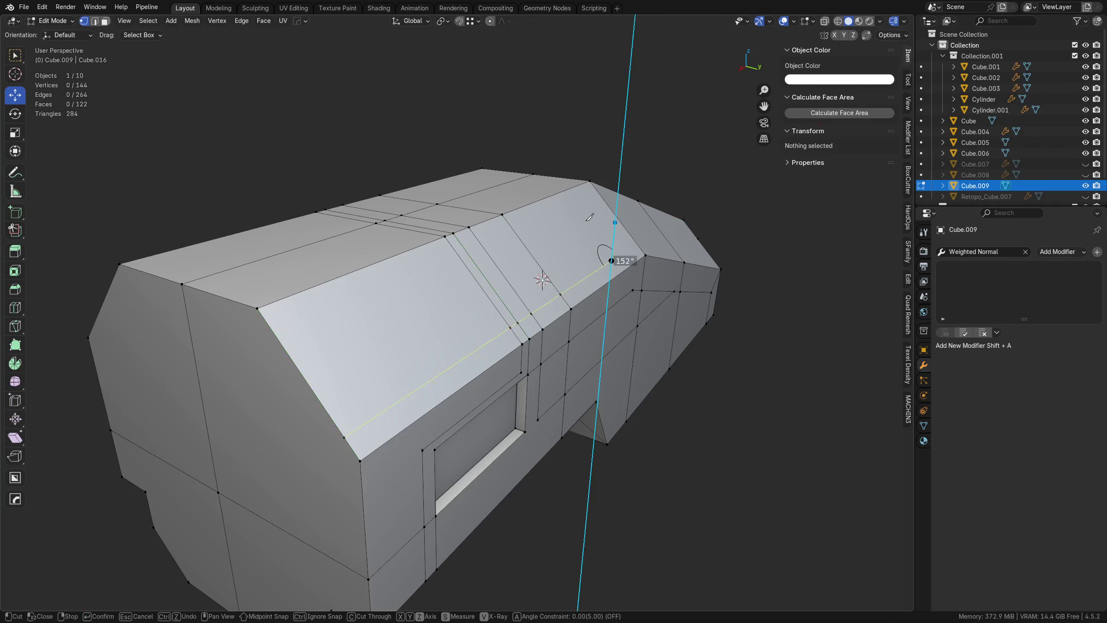
{"action": "key", "text": "a"}
{"action": "key", "text": "a"}
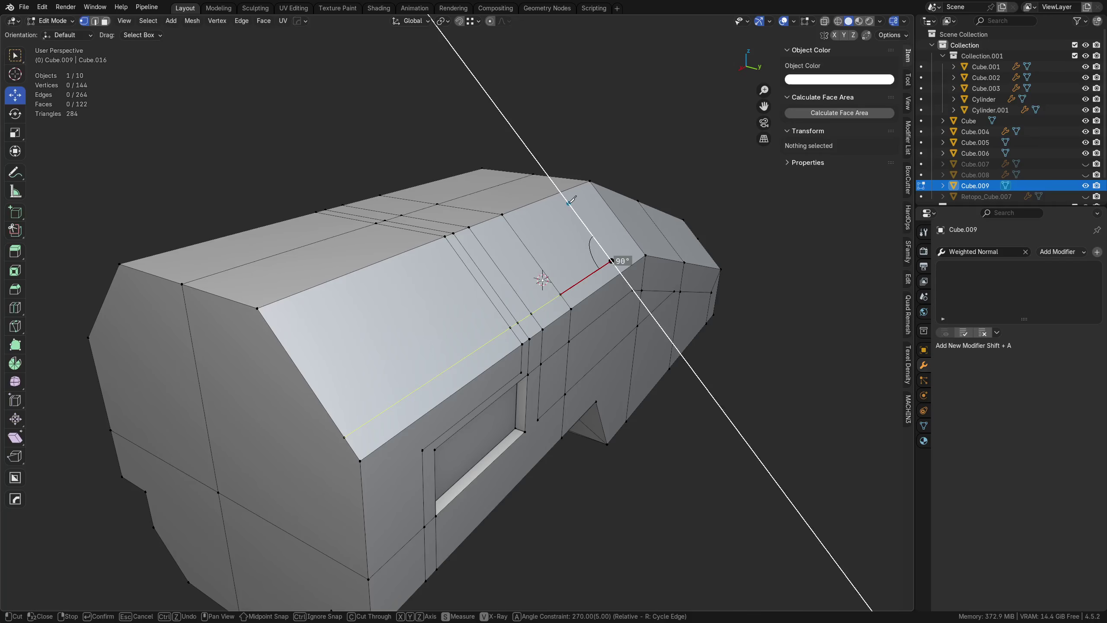
{"action": "left_click", "coordinate": [567, 201]}
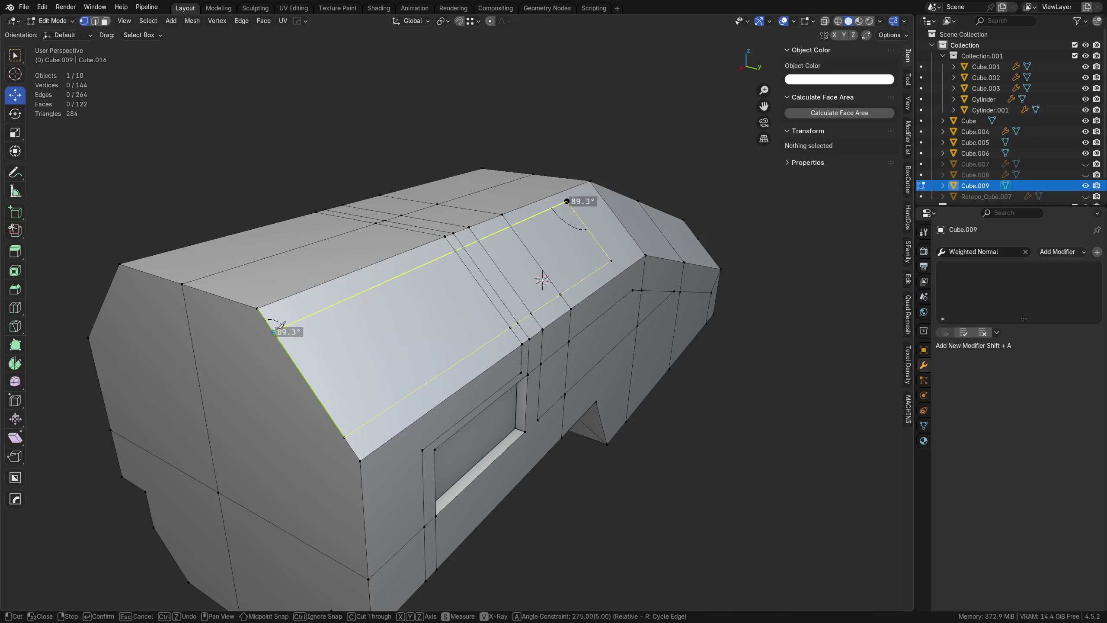
{"action": "key", "text": "x"}
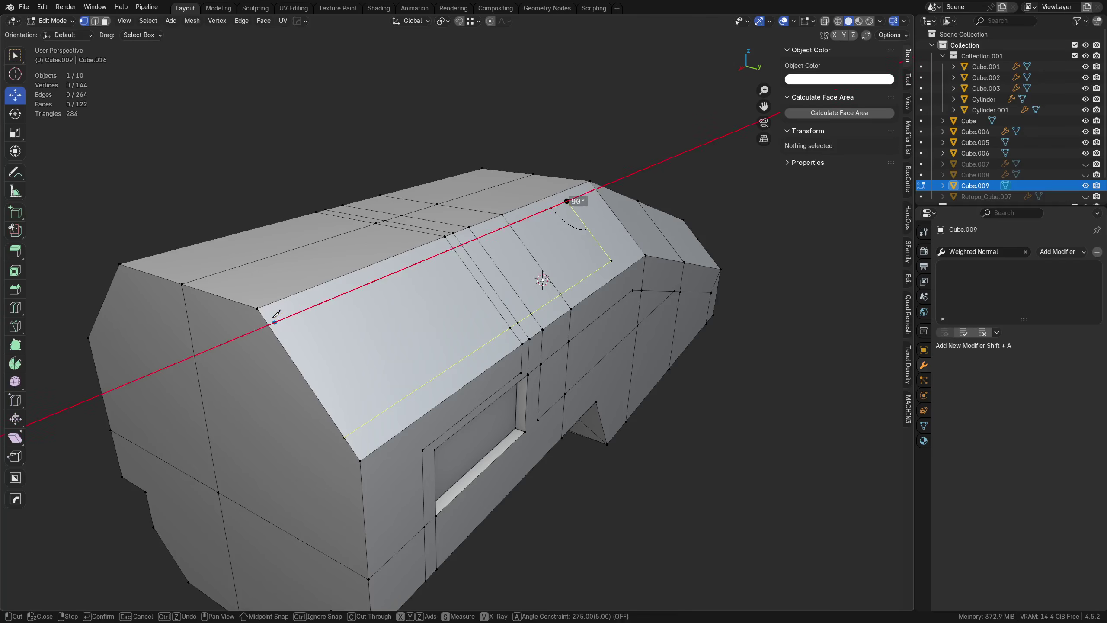
{"action": "left_click", "coordinate": [269, 322]}
{"action": "key", "text": "Return"}
{"action": "middle_click_drag", "start_coordinate": [546, 361], "coordinate": [488, 356]}
{"action": "key", "text": "alt+a"}
Step: Try to vertex-bevel the lower front corner of the new chamfer panel outline
{"action": "key", "text": "Tab"}
{"action": "left_click", "coordinate": [459, 363]}
{"action": "left_click", "coordinate": [480, 351]}
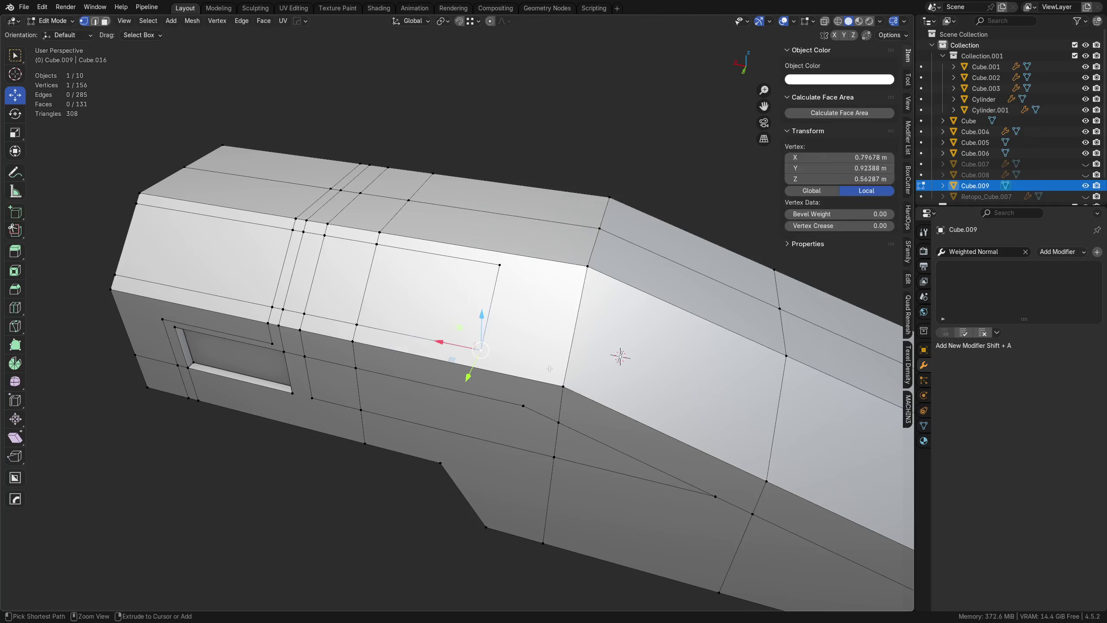
{"action": "key", "text": "ctrl+shift+b"}
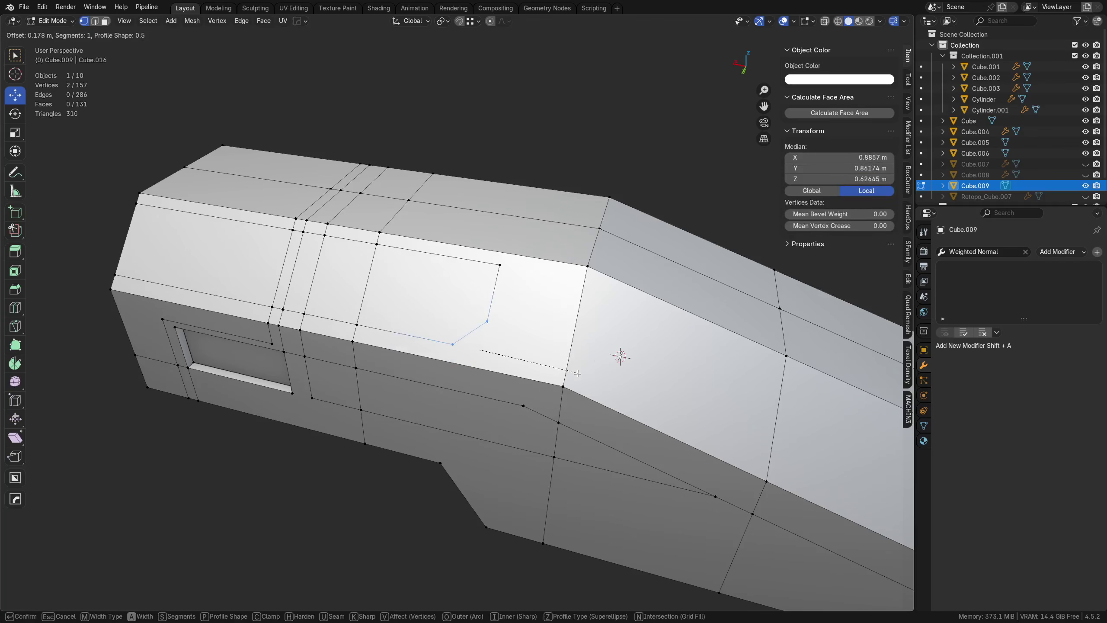
{"action": "left_click", "coordinate": [572, 374]}
{"action": "key", "text": "ctrl+z"}
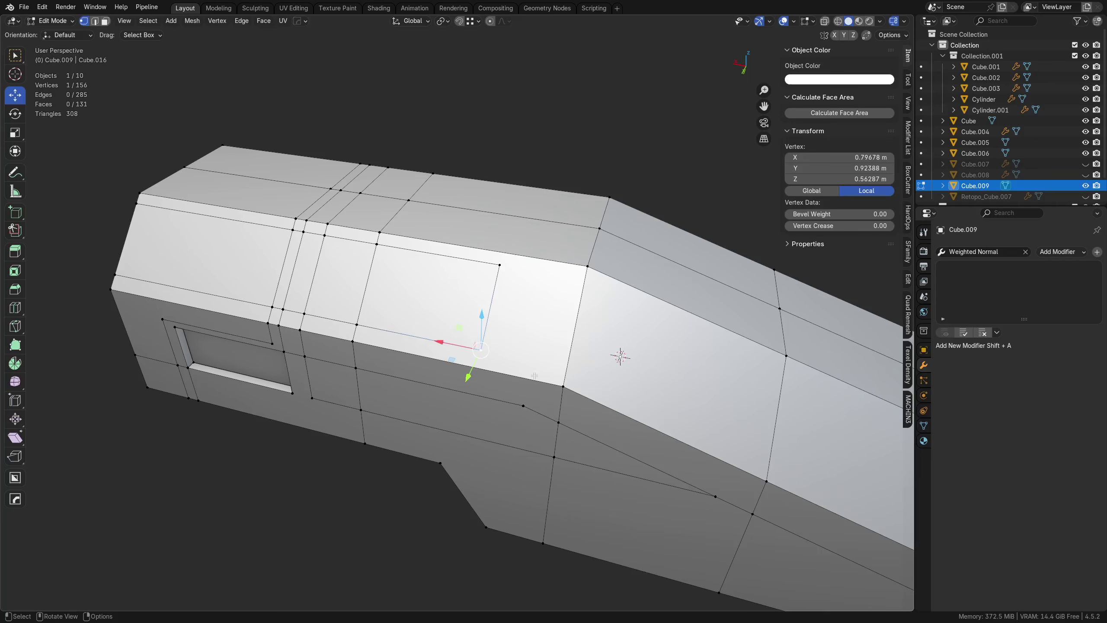
{"action": "key", "text": "1"}
{"action": "key", "text": "ctrl+shift+b"}
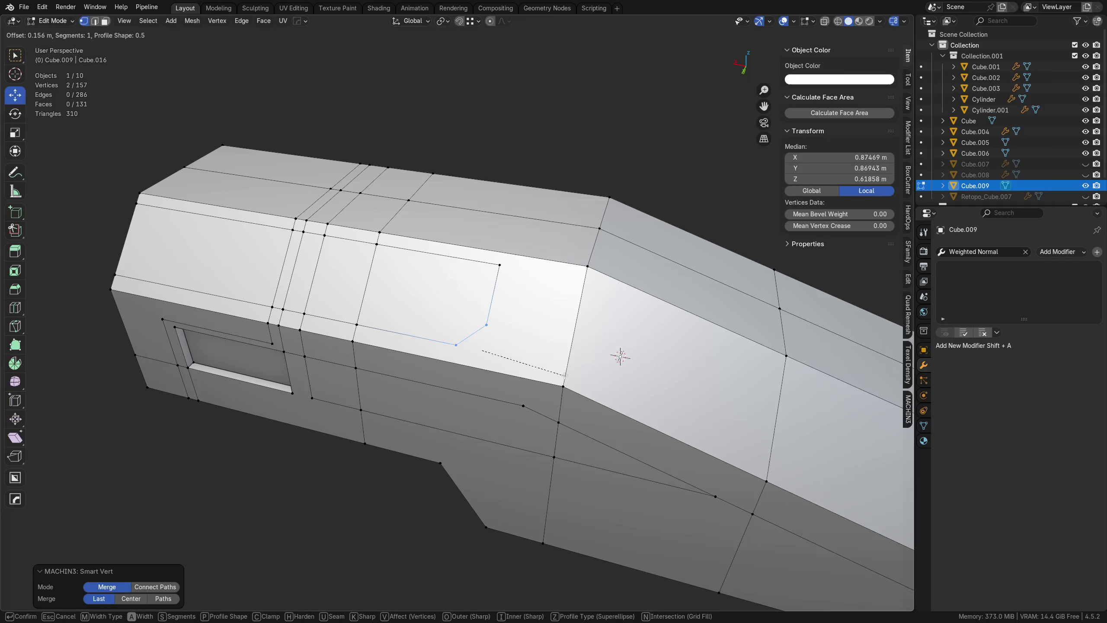
{"action": "key", "text": "Escape"}
Step: Vertex-bevel the upper front corner of the new chamfer panel outline with one segment
{"action": "left_click", "coordinate": [484, 275]}
{"action": "key", "text": "ctrl+shift+b"}
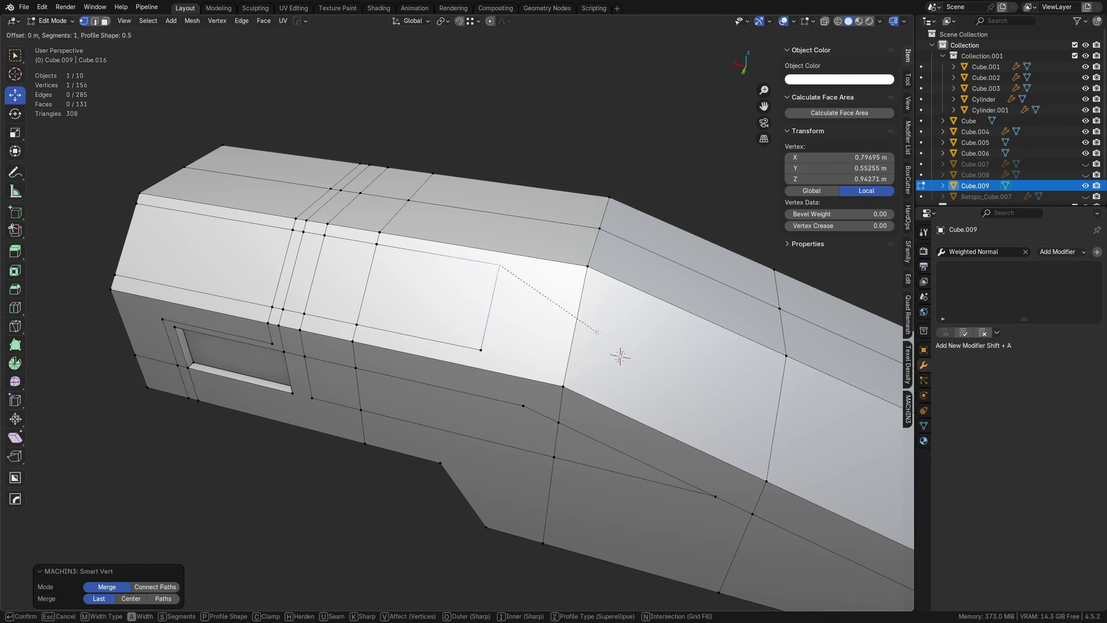
{"action": "left_click", "coordinate": [617, 339]}
{"action": "key", "text": "a"}
{"action": "key", "text": "alt+a"}
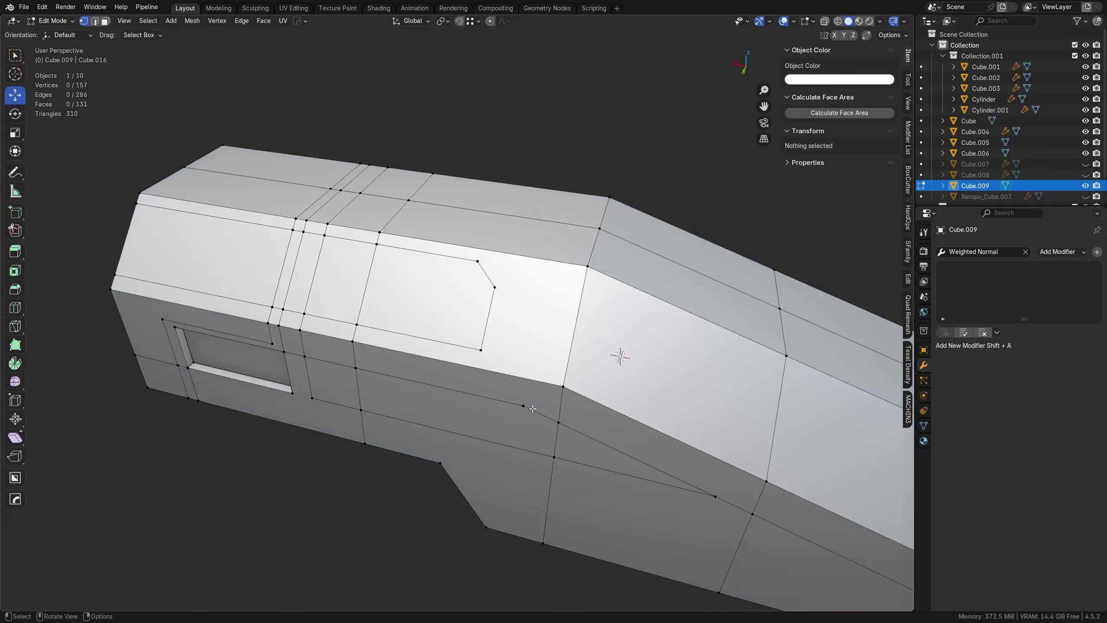
Step: Extrude the rear L-shaped side face, the thin chamfer strip and the wide chamfer face above it outward along Y
{"action": "scroll", "coordinate": [566, 406], "scroll_direction": "down", "scroll_amount": 2}
{"action": "middle_click_drag", "start_coordinate": [533, 408], "coordinate": [549, 370]}
{"action": "middle_click_drag", "start_coordinate": [405, 93], "coordinate": [429, 137], "text": "shift"}
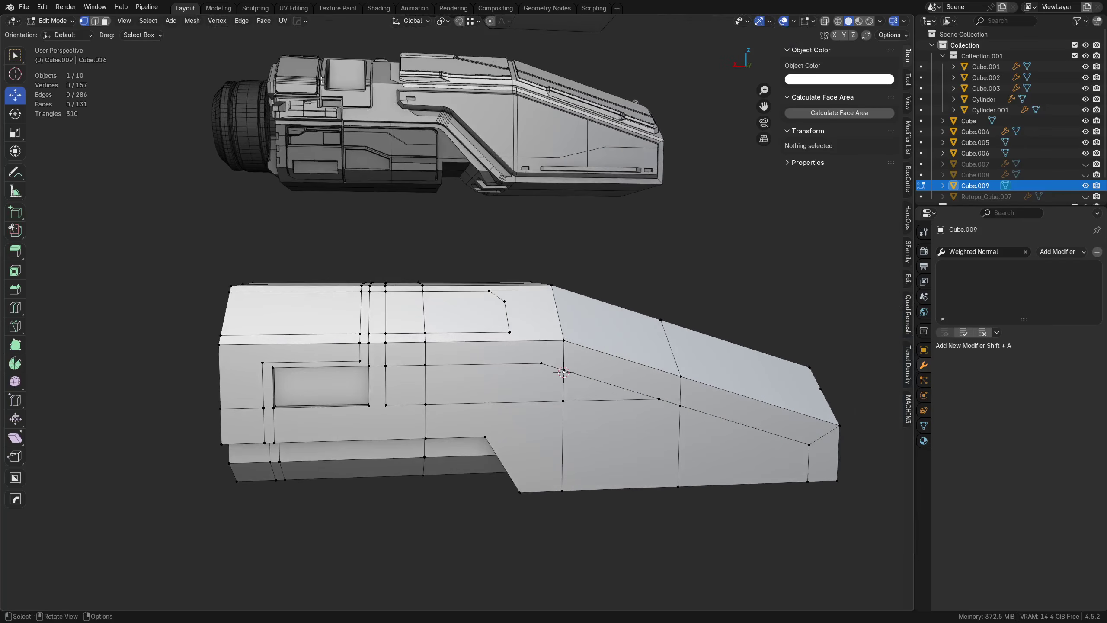
{"action": "middle_click_drag", "start_coordinate": [466, 384], "coordinate": [536, 364]}
{"action": "key", "text": "Tab"}
{"action": "left_click", "coordinate": [463, 388]}
{"action": "left_click", "coordinate": [344, 349]}
{"action": "left_click", "coordinate": [346, 333], "text": "shift"}
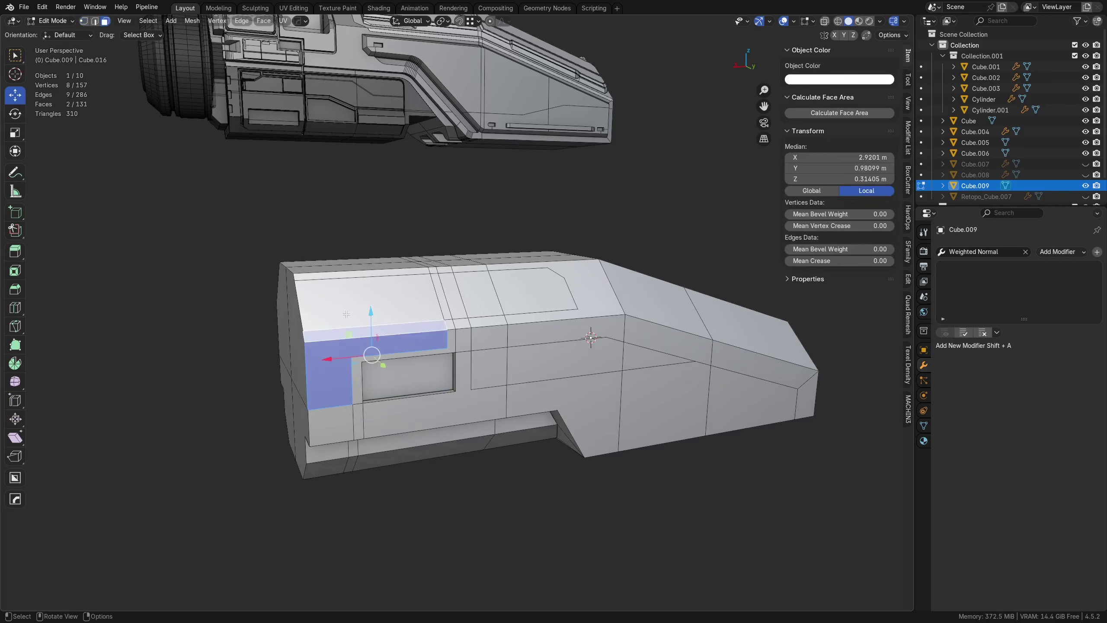
{"action": "middle_click_drag", "start_coordinate": [384, 362], "coordinate": [453, 371]}
{"action": "left_click", "coordinate": [444, 321], "text": "shift"}
{"action": "middle_click_drag", "start_coordinate": [445, 325], "coordinate": [576, 385]}
{"action": "scroll", "coordinate": [549, 366], "scroll_direction": "up", "scroll_amount": 2}
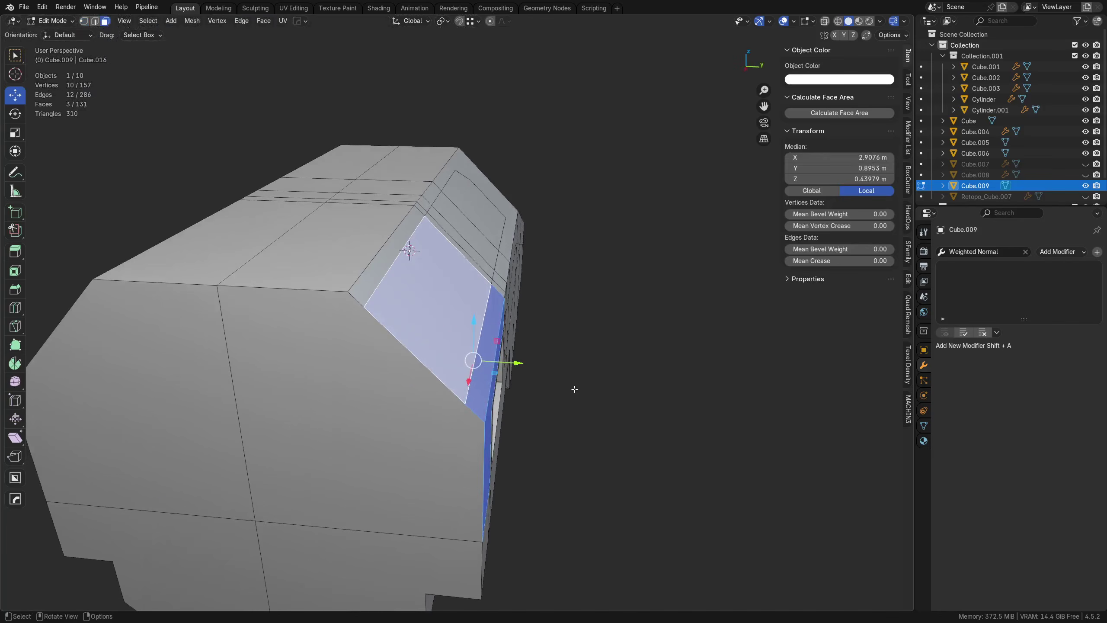
{"action": "key", "text": "e"}
{"action": "left_click", "coordinate": [714, 378]}
{"action": "middle_click_drag", "start_coordinate": [535, 331], "coordinate": [505, 353]}
{"action": "key", "text": "ctrl+z"}
{"action": "key", "text": "e"}
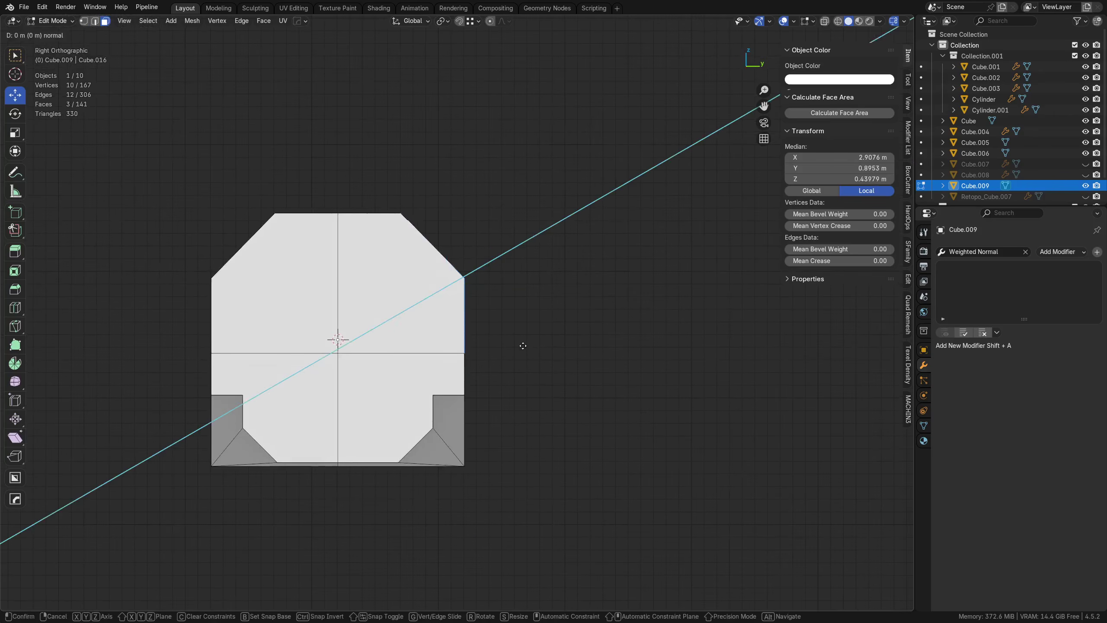
{"action": "key", "text": "y"}
{"action": "left_click", "coordinate": [677, 357]}
Step: Bevel the raised rear section's lower outer edge with a width of about 0.07 m and one segment
{"action": "scroll", "coordinate": [559, 332], "scroll_direction": "up", "scroll_amount": 5}
{"action": "middle_click_drag", "start_coordinate": [558, 332], "coordinate": [462, 305]}
{"action": "left_click", "coordinate": [431, 261]}
{"action": "middle_click_drag", "start_coordinate": [445, 384], "coordinate": [403, 338]}
{"action": "left_click", "coordinate": [397, 336]}
{"action": "middle_click_drag", "start_coordinate": [494, 366], "coordinate": [526, 352]}
{"action": "key", "text": "ctrl+b"}
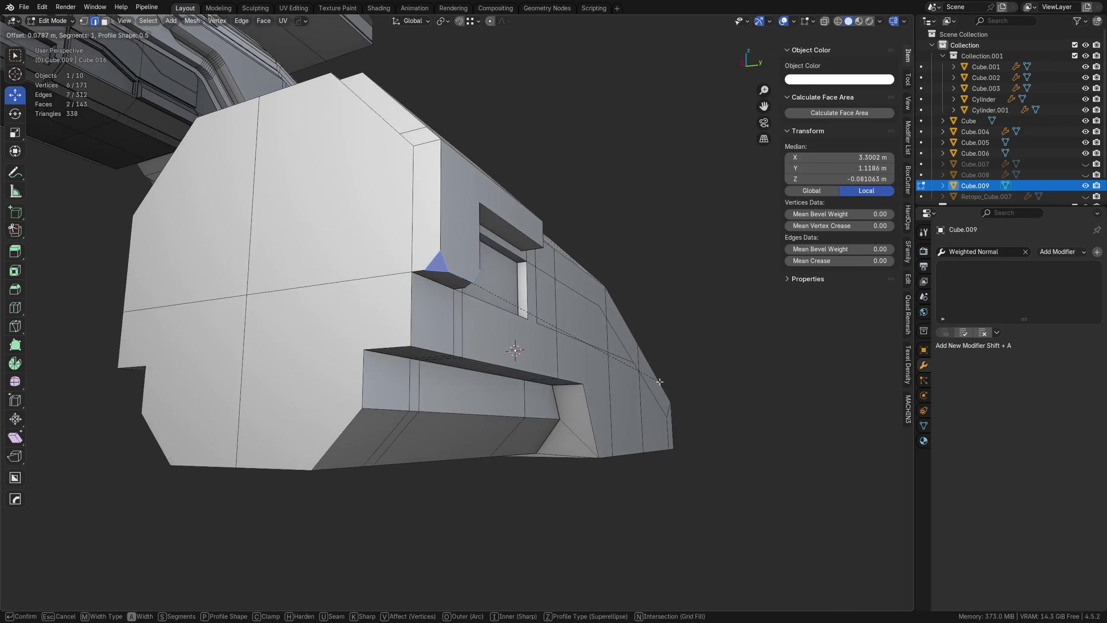
{"action": "key", "text": "v"}
{"action": "left_click", "coordinate": [640, 379]}
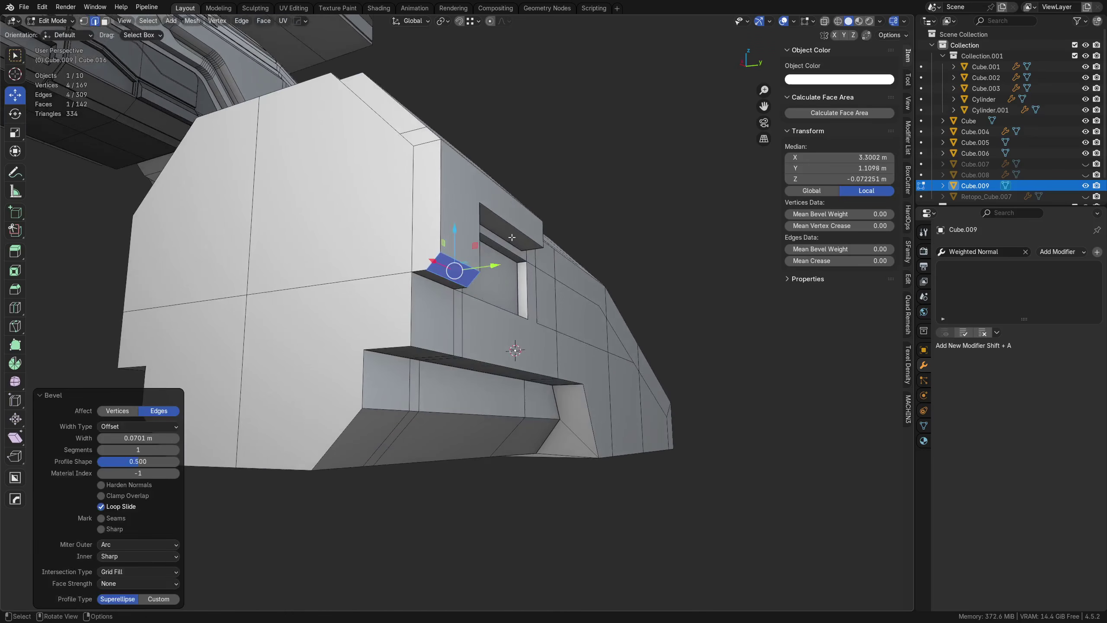
{"action": "middle_click_drag", "start_coordinate": [512, 236], "coordinate": [519, 260]}
{"action": "scroll", "coordinate": [514, 257], "scroll_direction": "up", "scroll_amount": 4}
{"action": "middle_click_drag", "start_coordinate": [603, 399], "coordinate": [414, 384]}
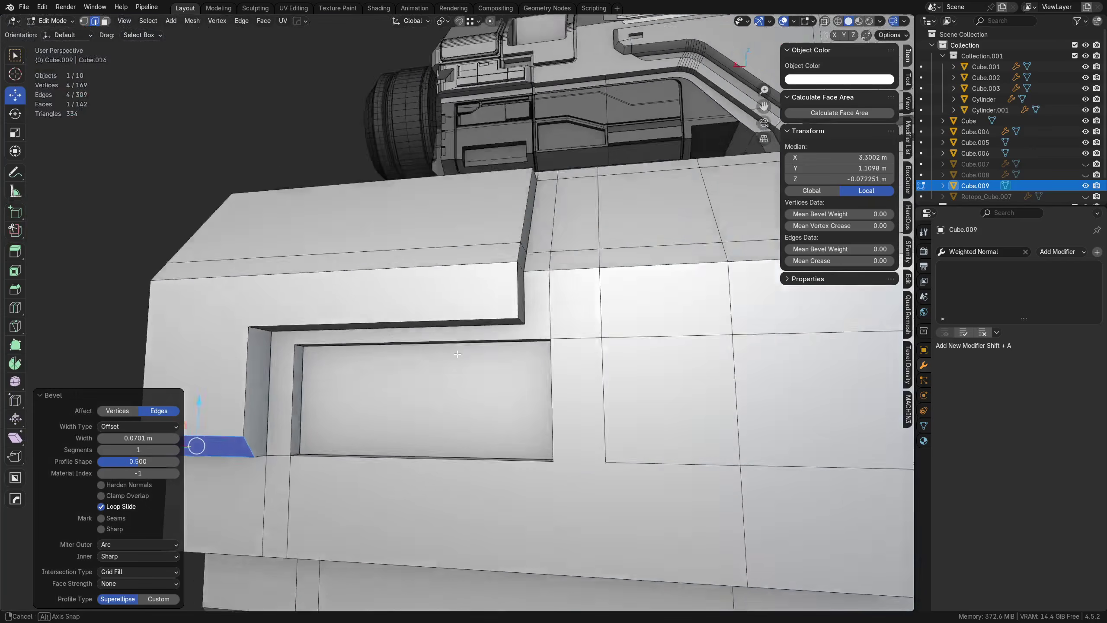
{"action": "scroll", "coordinate": [414, 371], "scroll_direction": "down", "scroll_amount": 3}
{"action": "middle_click_drag", "start_coordinate": [348, 306], "coordinate": [610, 323]}
{"action": "scroll", "coordinate": [611, 323], "scroll_direction": "up", "scroll_amount": 2}
{"action": "middle_click_drag", "start_coordinate": [854, 346], "coordinate": [764, 339]}
{"action": "middle_click_drag", "start_coordinate": [736, 397], "coordinate": [462, 373], "text": "shift"}
{"action": "key", "text": "Tab"}
{"action": "left_click", "coordinate": [444, 348]}
{"action": "key", "text": "ctrl+b"}
{"action": "key", "text": "v"}
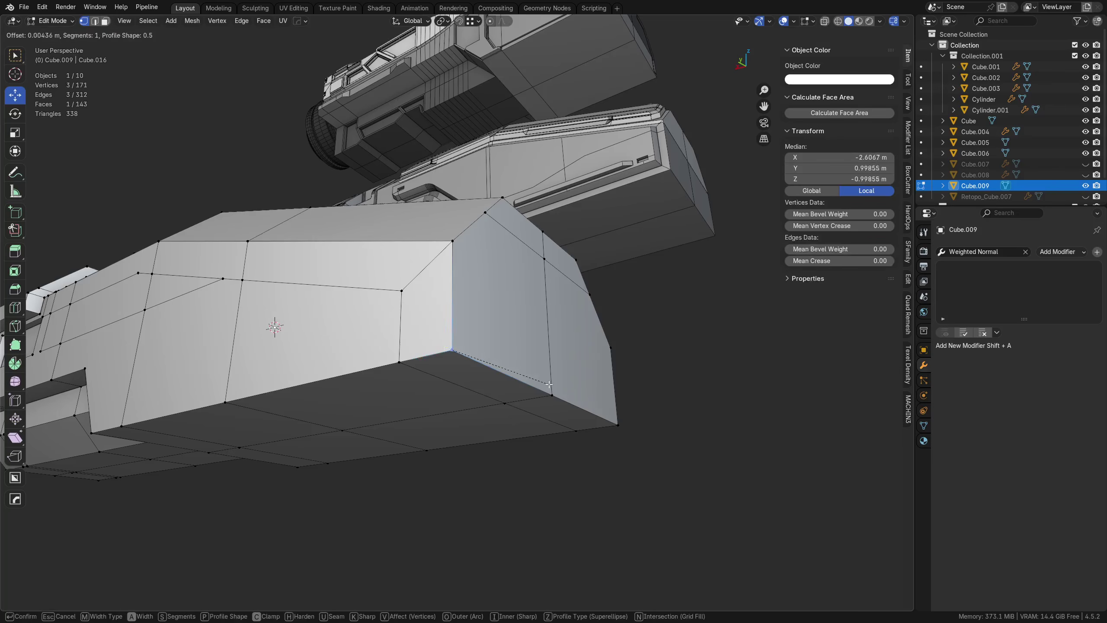
{"action": "key", "text": "v"}
{"action": "key", "text": "Escape"}
{"action": "key", "text": "ctrl+shift+b"}
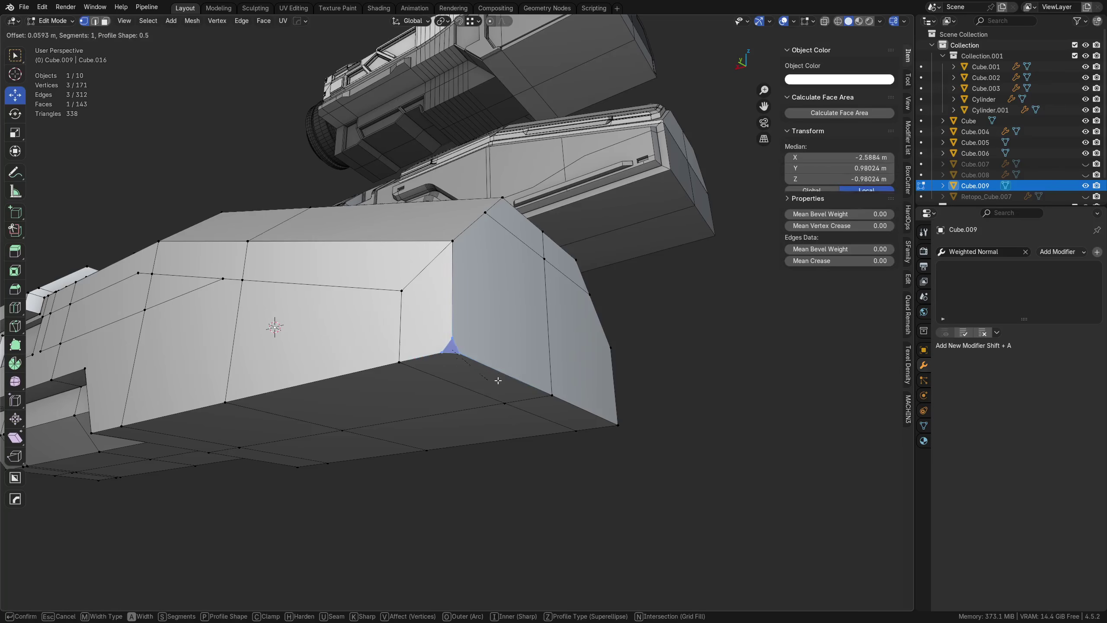
{"action": "right_click", "coordinate": [480, 383]}
Step: Bevel the lower front corner edge of the rectangular side recess with a width of about 0.105 m
{"action": "middle_click_drag", "start_coordinate": [480, 384], "coordinate": [413, 362]}
{"action": "scroll", "coordinate": [416, 393], "scroll_direction": "up", "scroll_amount": 6}
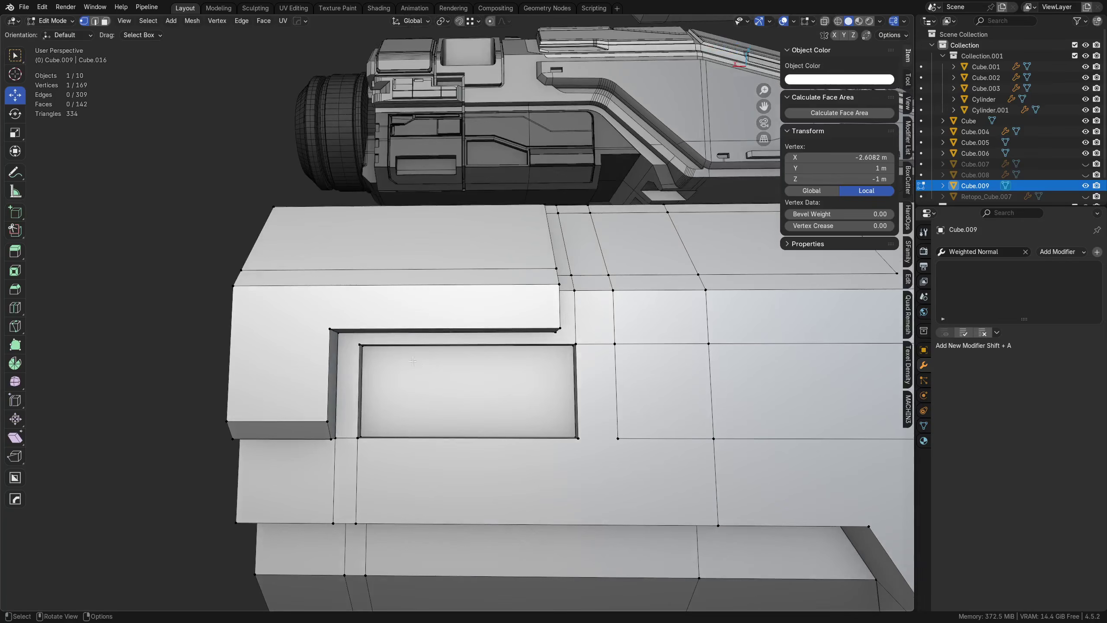
{"action": "scroll", "coordinate": [455, 391], "scroll_direction": "down", "scroll_amount": 2}
{"action": "middle_click_drag", "start_coordinate": [826, 393], "coordinate": [762, 322], "text": "shift"}
{"action": "scroll", "coordinate": [769, 342], "scroll_direction": "up", "scroll_amount": 1}
{"action": "scroll", "coordinate": [761, 322], "scroll_direction": "up", "scroll_amount": 4}
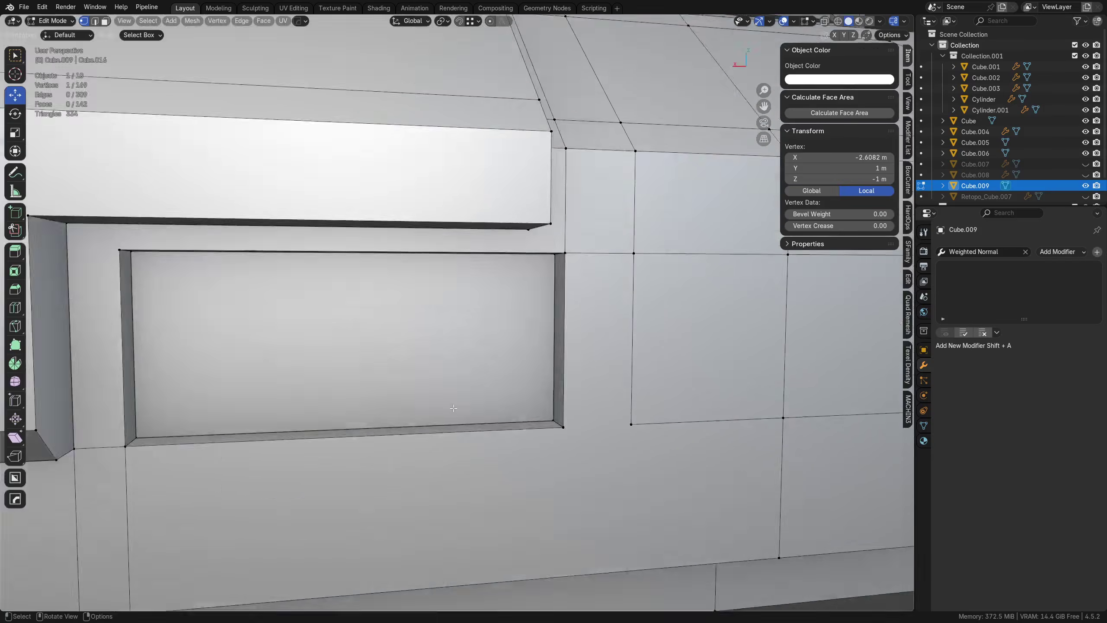
{"action": "middle_click_drag", "start_coordinate": [450, 418], "coordinate": [492, 428]}
{"action": "scroll", "coordinate": [499, 460], "scroll_direction": "down", "scroll_amount": 3}
{"action": "key", "text": "Tab"}
{"action": "left_click", "coordinate": [516, 382]}
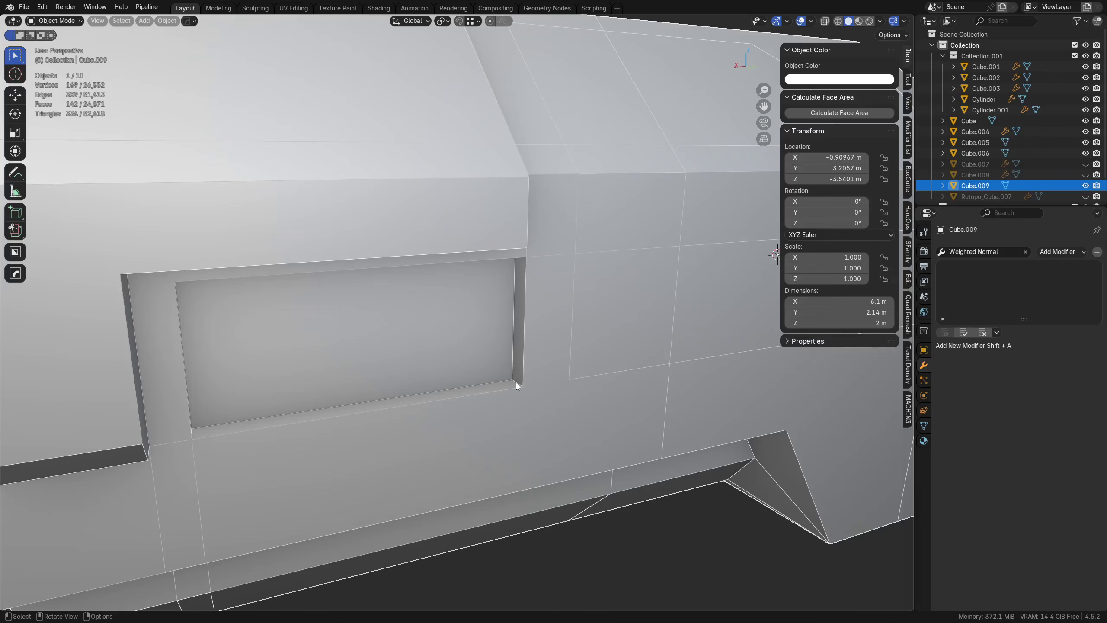
{"action": "key", "text": "Tab"}
{"action": "left_click", "coordinate": [512, 431]}
{"action": "left_click", "coordinate": [518, 383]}
{"action": "key", "text": "ctrl+b"}
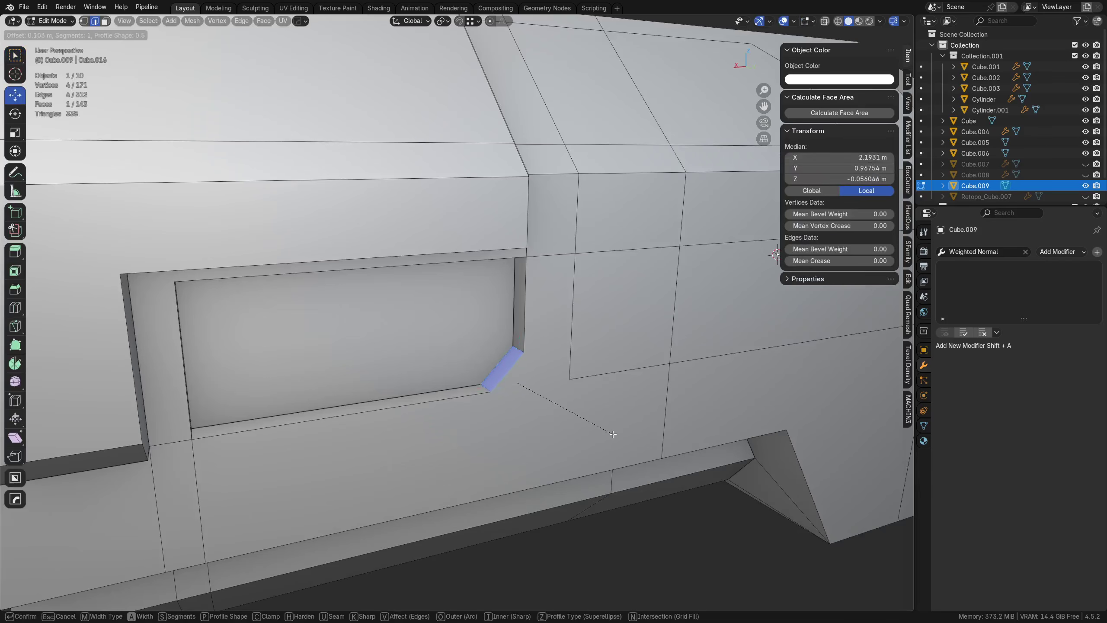
{"action": "left_click", "coordinate": [614, 434]}
Step: Bevel the upper rear corner edge of the side recess together with the matching inner corner edge of the raised section
{"action": "middle_click_drag", "start_coordinate": [489, 441], "coordinate": [406, 388]}
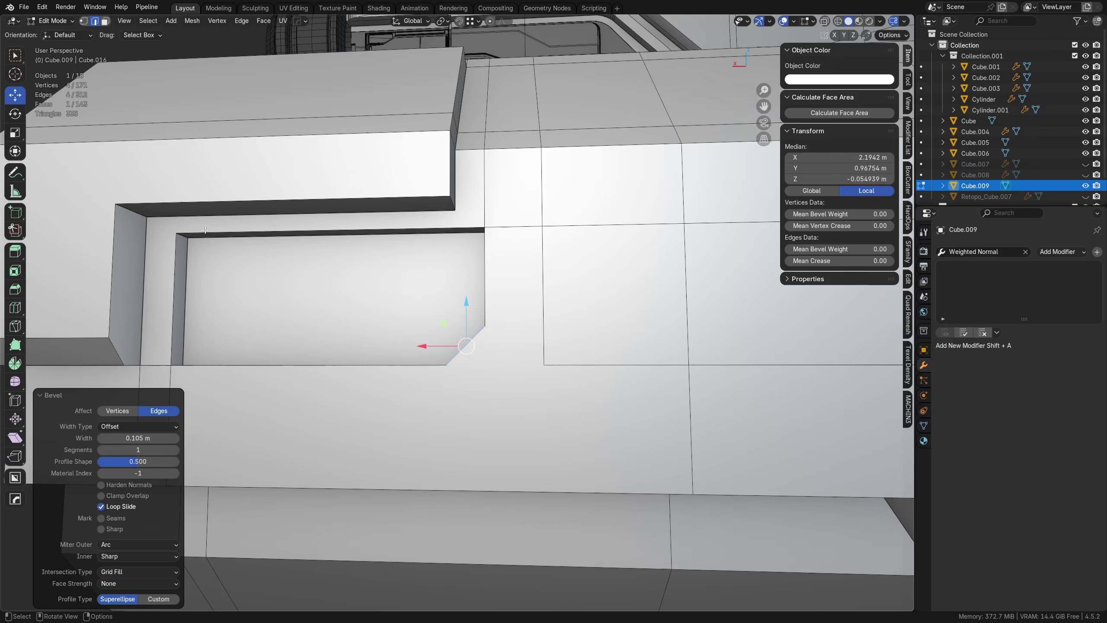
{"action": "left_click", "coordinate": [180, 236]}
{"action": "left_click", "coordinate": [131, 210], "text": "shift"}
{"action": "key", "text": "ctrl+b"}
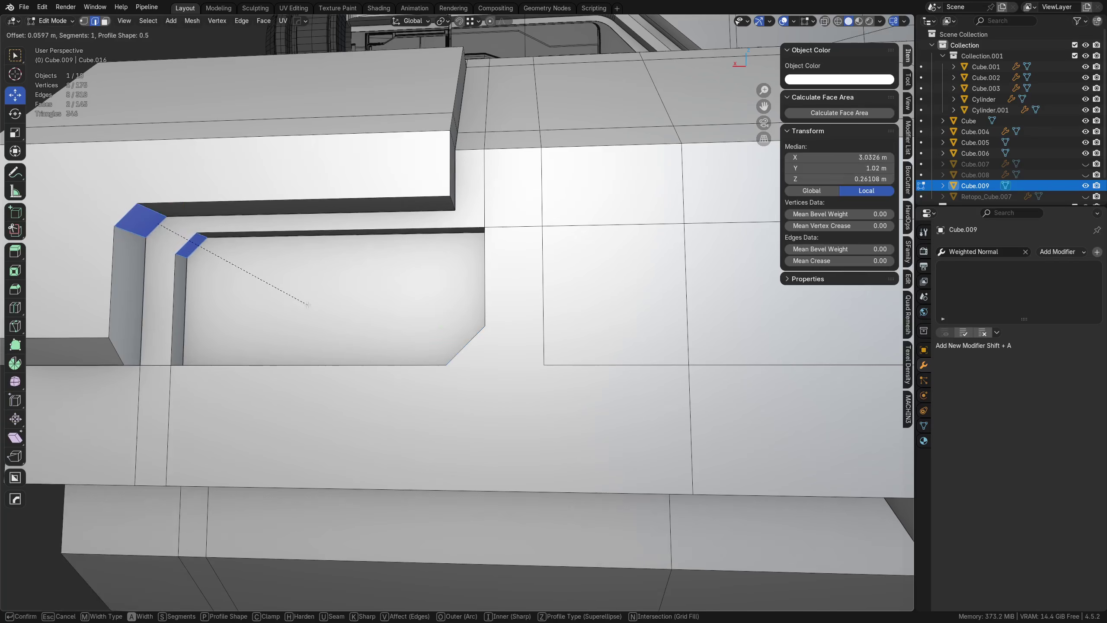
{"action": "left_click", "coordinate": [313, 306]}
{"action": "middle_click_drag", "start_coordinate": [313, 307], "coordinate": [331, 309]}
{"action": "middle_click_drag", "start_coordinate": [331, 310], "coordinate": [404, 324], "text": "shift"}
{"action": "middle_click_drag", "start_coordinate": [341, 287], "coordinate": [358, 313], "text": "shift"}
{"action": "key", "text": "alt+a"}
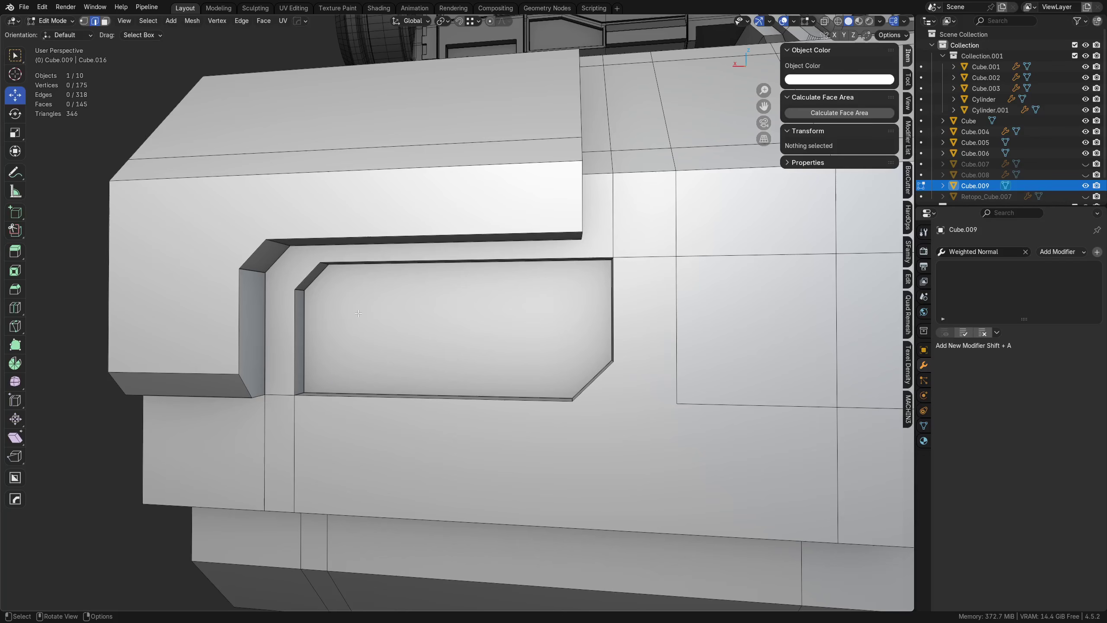
Step: In the back view, move the vertices of the side recess's upper rear chamfer closer to the corner, making that chamfer smaller
{"action": "key", "text": "3"}
{"action": "left_click", "coordinate": [317, 273]}
{"action": "middle_click_drag", "start_coordinate": [317, 274], "coordinate": [444, 318], "text": "alt"}
{"action": "key", "text": "Tab"}
{"action": "left_click", "coordinate": [335, 319]}
{"action": "key", "text": "alt+z"}
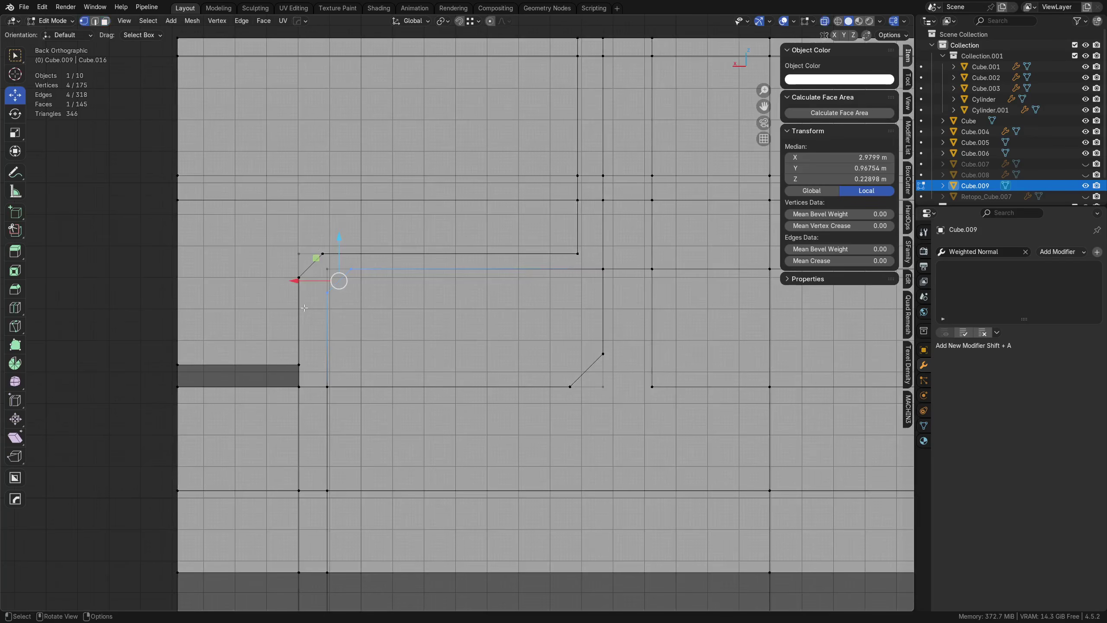
{"action": "left_click_drag", "start_coordinate": [344, 258], "coordinate": [391, 305], "text": "ctrl"}
{"action": "key", "text": "alt+z"}
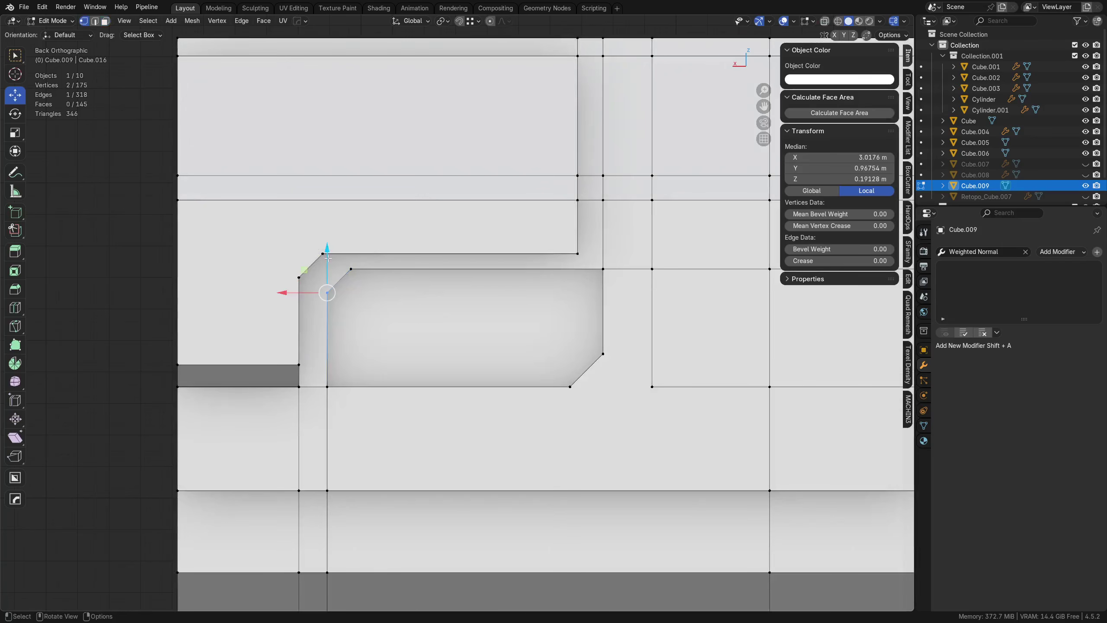
{"action": "left_click_drag", "start_coordinate": [328, 258], "coordinate": [304, 269]}
{"action": "left_click", "coordinate": [350, 269]}
{"action": "key", "text": "ctrl+z"}
{"action": "key", "text": "alt+z"}
{"action": "left_click_drag", "start_coordinate": [383, 297], "coordinate": [304, 266]}
{"action": "key", "text": "alt+z"}
Step: Symmetrize the whole hull mesh along Y from the positive to the negative side
{"action": "key", "text": "a"}
{"action": "middle_click_drag", "start_coordinate": [436, 354], "coordinate": [521, 349]}
{"action": "key", "text": "alt+x"}
{"action": "middle_click_drag", "start_coordinate": [521, 350], "coordinate": [408, 305], "text": "shift"}
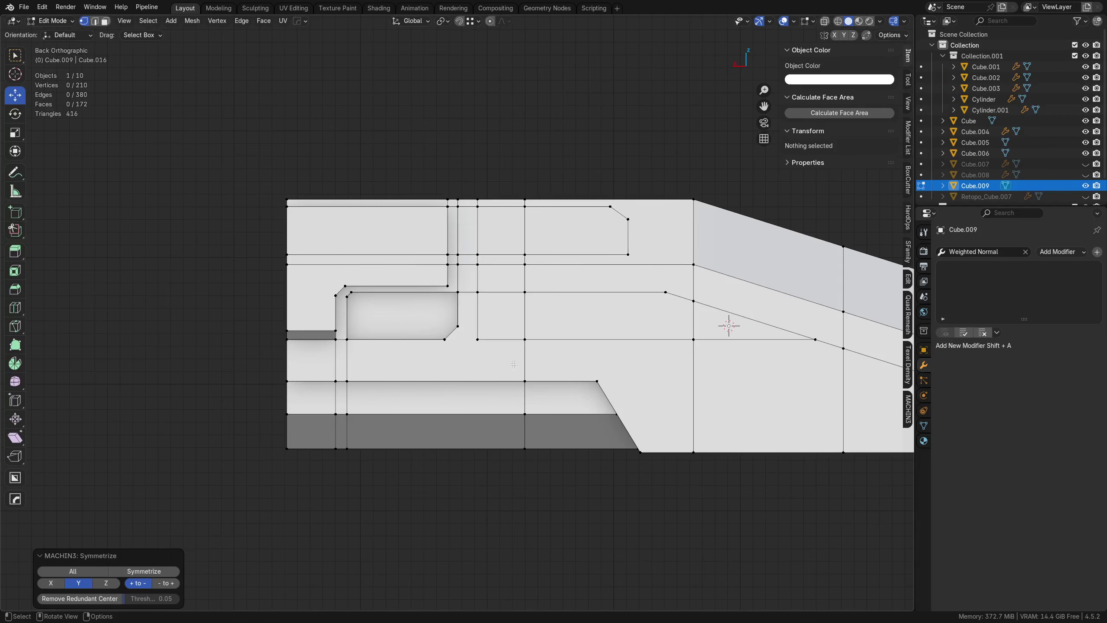
Step: Extrude the outlined upper chamfer panel faces ahead of the raised rear section inward along Y to form a recess
{"action": "middle_click_drag", "start_coordinate": [522, 325], "coordinate": [395, 341]}
{"action": "left_click", "coordinate": [315, 212]}
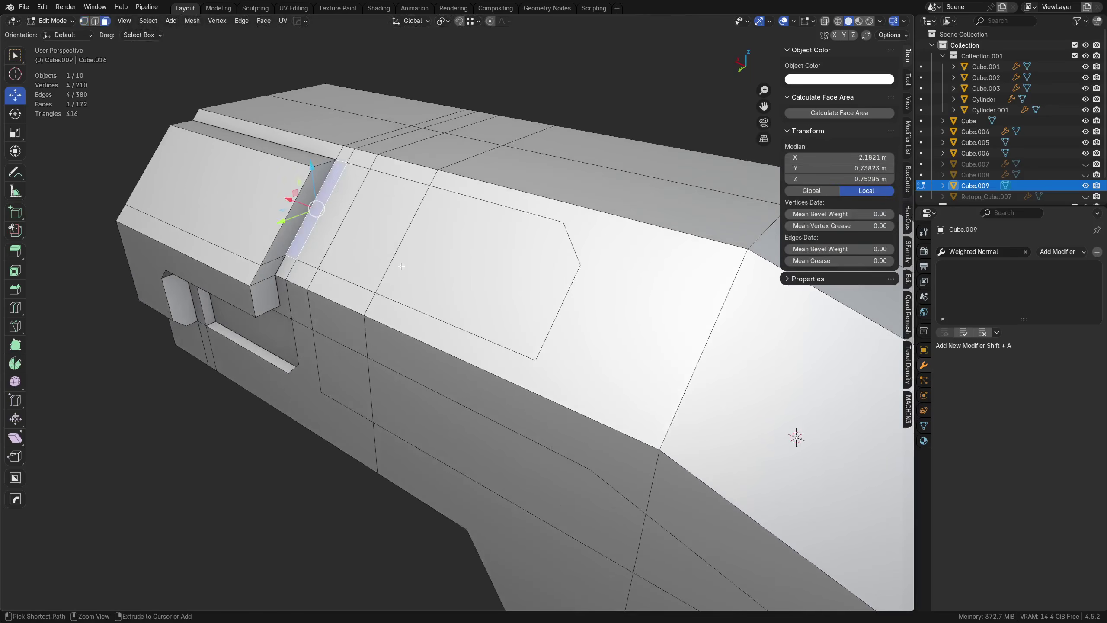
{"action": "left_click", "coordinate": [484, 297], "text": "ctrl"}
{"action": "middle_click_drag", "start_coordinate": [484, 297], "coordinate": [557, 302]}
{"action": "key", "text": "e"}
{"action": "key", "text": "y"}
{"action": "left_click", "coordinate": [487, 311]}
Step: Try to edge-slide the lower inner edges of the new chamfer recess
{"action": "key", "text": "Tab"}
{"action": "left_click", "coordinate": [556, 357]}
{"action": "left_click", "coordinate": [524, 287]}
{"action": "left_click", "coordinate": [302, 235], "text": "ctrl"}
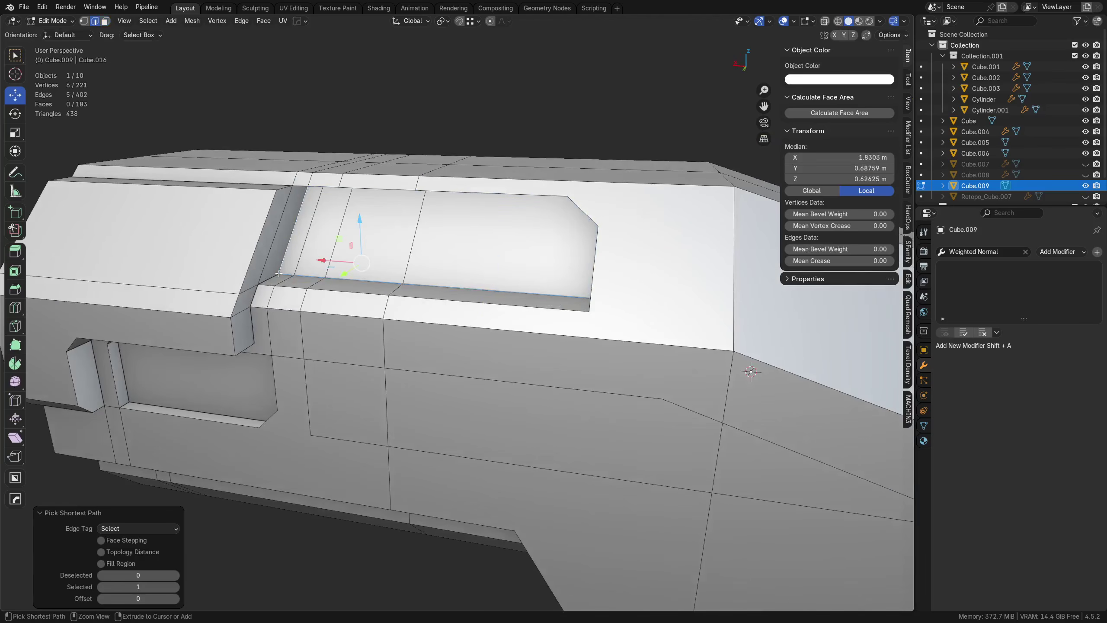
{"action": "middle_click", "coordinate": [302, 234]}
{"action": "right_click", "coordinate": [302, 234]}
{"action": "key", "text": "g"}
{"action": "key", "text": "g"}
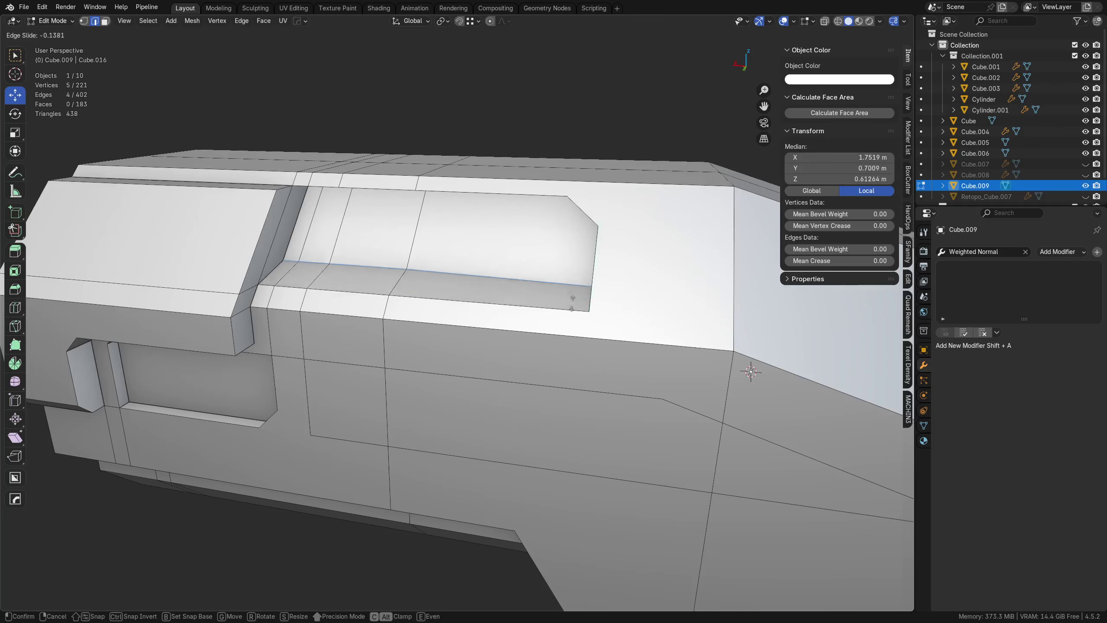
{"action": "right_click", "coordinate": [519, 305]}
{"action": "middle_click_drag", "start_coordinate": [519, 306], "coordinate": [412, 187]}
{"action": "key", "text": "ctrl+b"}
{"action": "right_click", "coordinate": [613, 326]}
{"action": "left_click", "coordinate": [277, 203]}
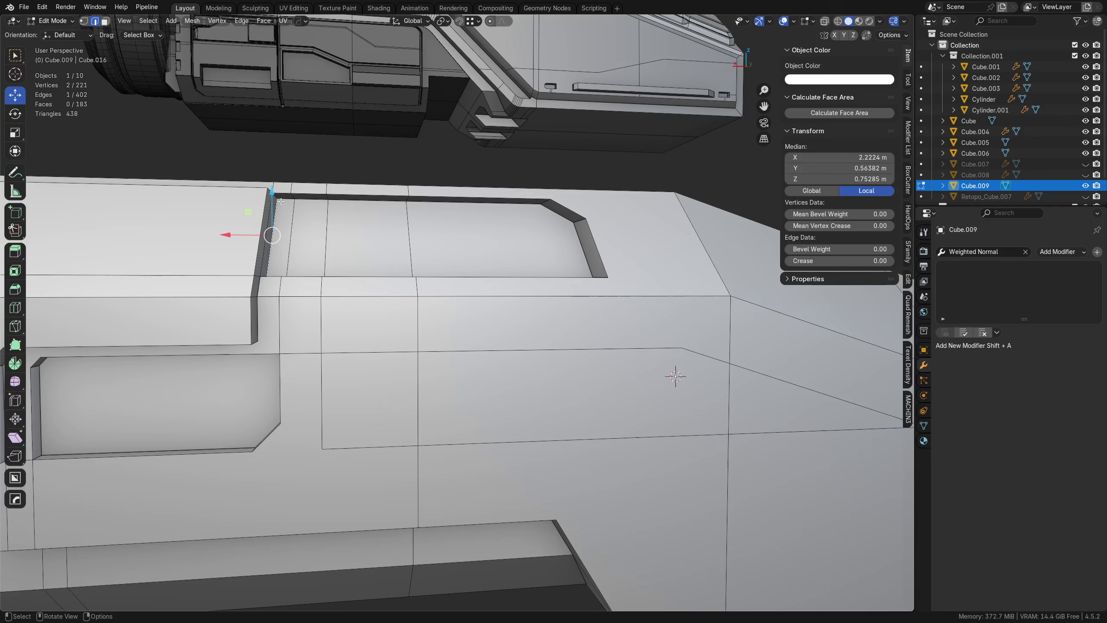
{"action": "left_click", "coordinate": [284, 199]}
{"action": "key", "text": "ctrl+r"}
{"action": "right_click", "coordinate": [284, 199]}
Step: Knife-cut a line parallel to X across the chamfer recess's back faces just above their lower edge, and dissolve the extra vertex at its front end
{"action": "middle_click_drag", "start_coordinate": [460, 229], "coordinate": [515, 295]}
{"action": "key", "text": "k"}
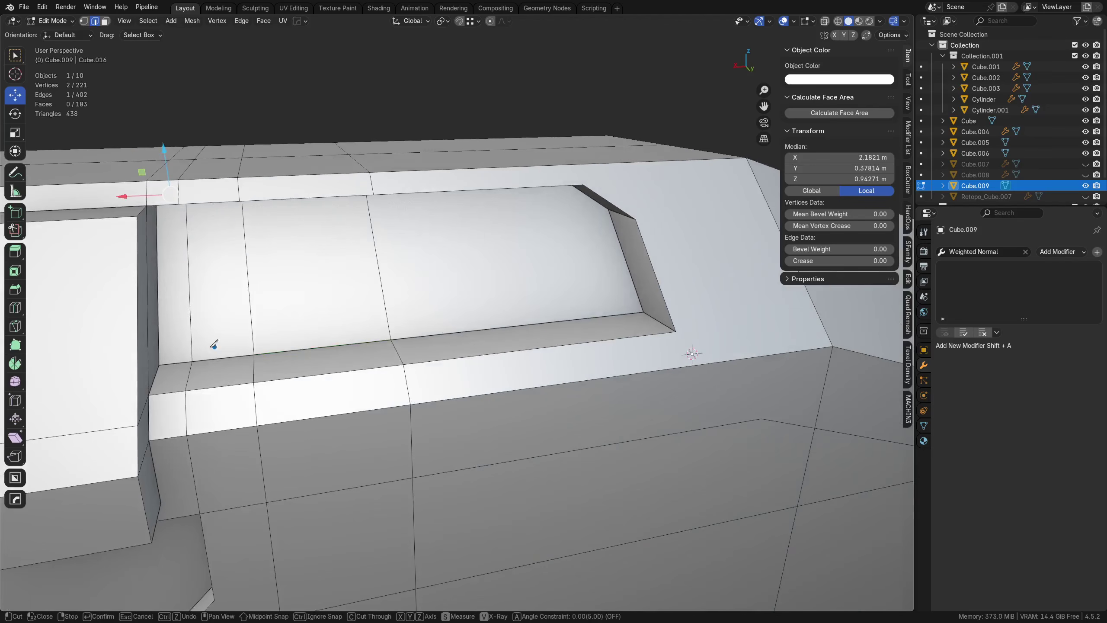
{"action": "left_click", "coordinate": [159, 343]}
{"action": "left_click", "coordinate": [632, 293]}
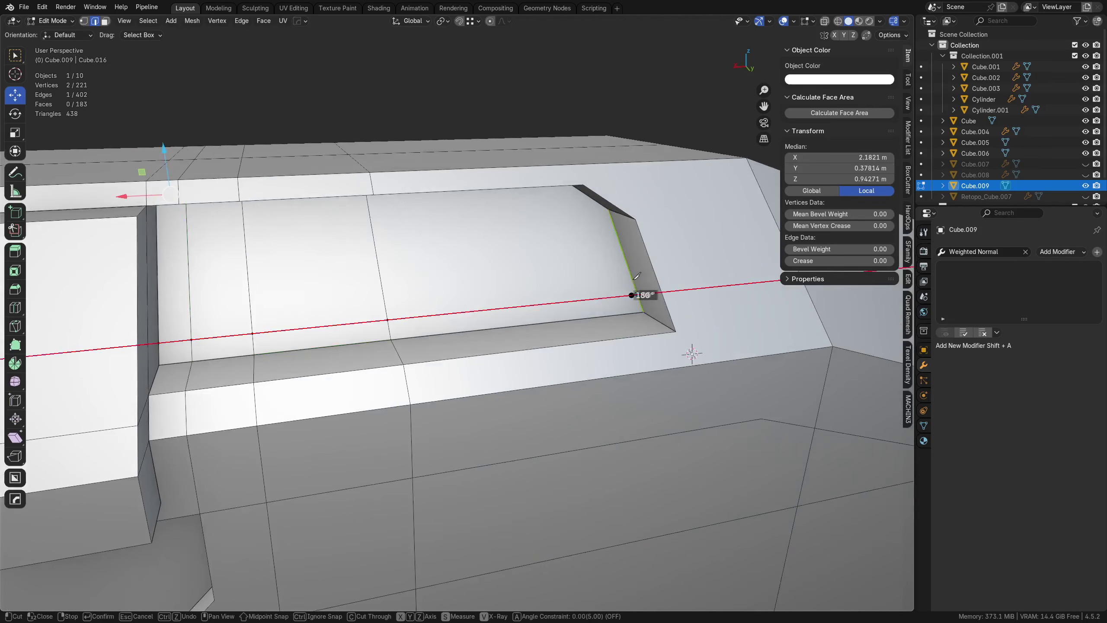
{"action": "key", "text": "Return"}
{"action": "key", "text": "Tab"}
{"action": "left_click", "coordinate": [604, 286]}
{"action": "left_click", "coordinate": [631, 295]}
{"action": "key", "text": "ctrl+x"}
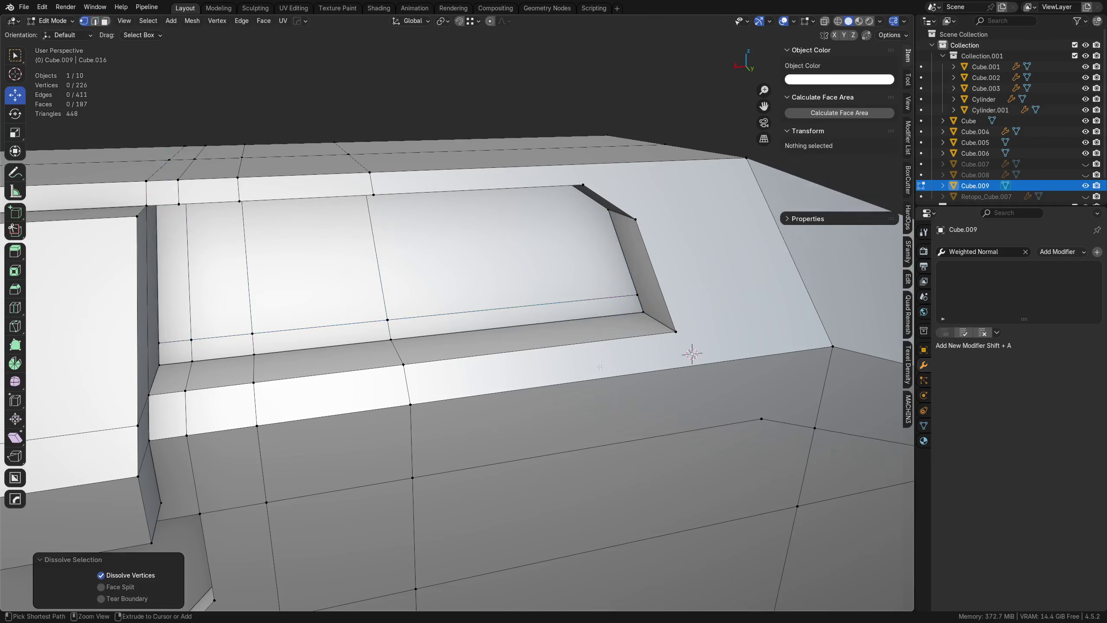
Step: Extrude the four upper back faces of the chamfer recess inward along Y by about 0.058 m, leaving a step below
{"action": "key", "text": "Tab"}
{"action": "left_click", "coordinate": [601, 317]}
{"action": "left_click", "coordinate": [519, 279]}
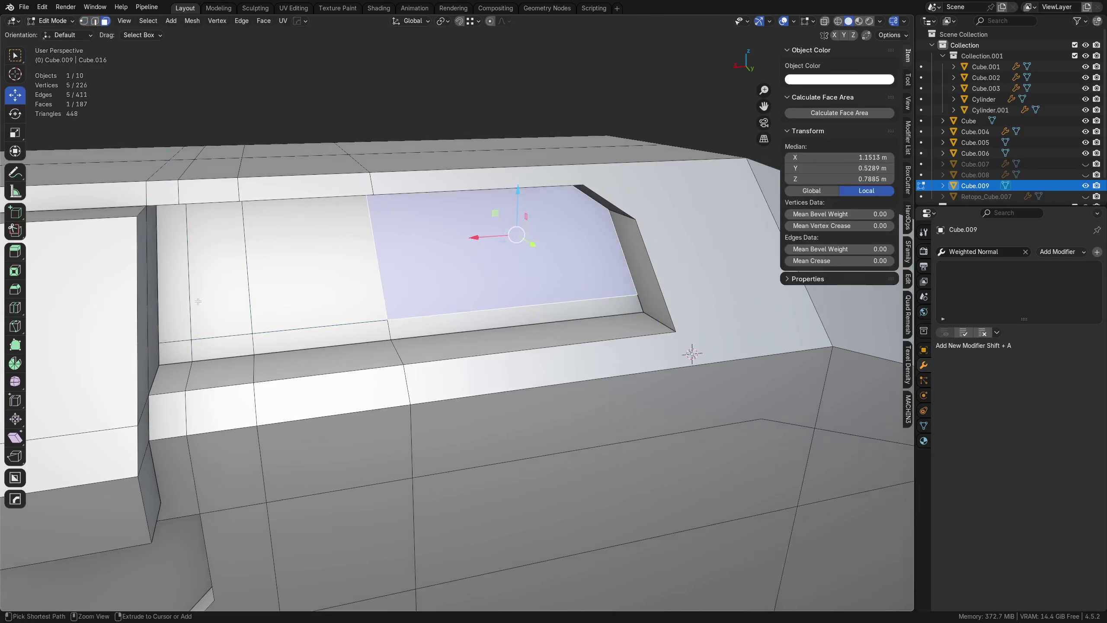
{"action": "left_click", "coordinate": [198, 301], "text": "ctrl"}
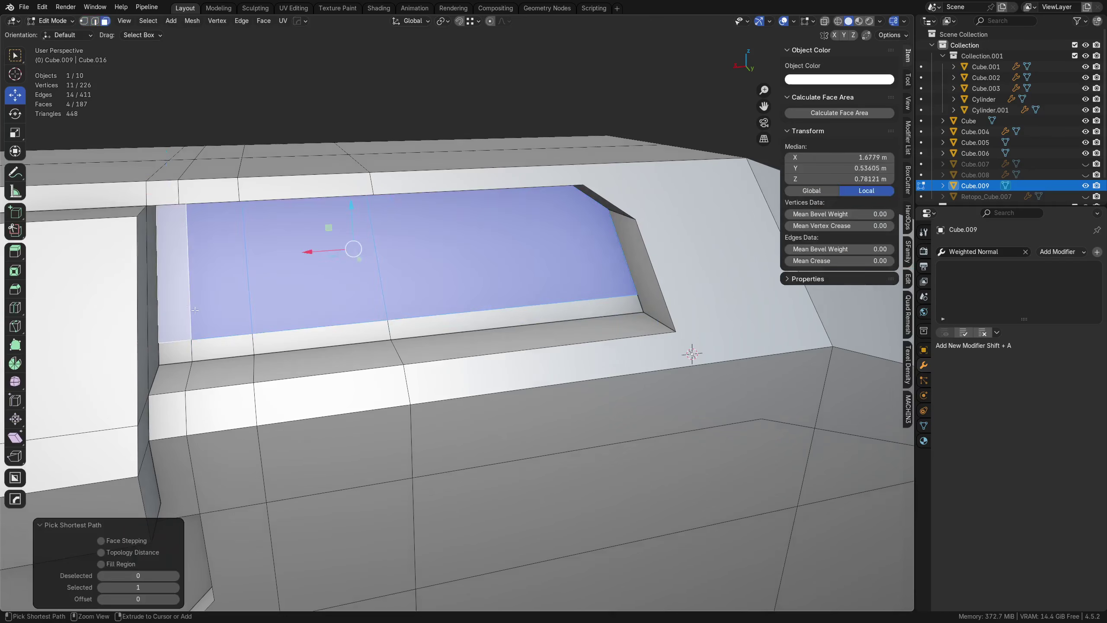
{"action": "middle_click_drag", "start_coordinate": [198, 301], "coordinate": [562, 322]}
{"action": "key", "text": "e"}
{"action": "key", "text": "y"}
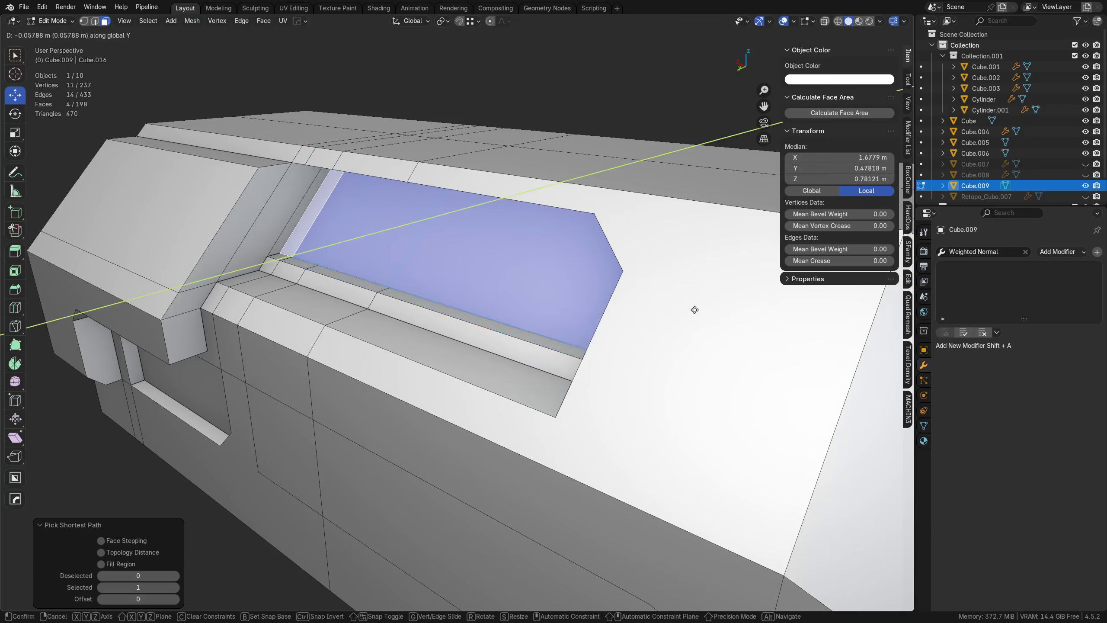
{"action": "left_click", "coordinate": [695, 309]}
Step: Start a knife cut from the roof centre line to the upper chamfer, following the recess's upper edge and angled front corner downward
{"action": "key", "text": "Tab"}
{"action": "left_click", "coordinate": [403, 364]}
{"action": "middle_click_drag", "start_coordinate": [402, 363], "coordinate": [454, 334]}
{"action": "key", "text": "Tab"}
{"action": "left_click", "coordinate": [505, 336]}
{"action": "key", "text": "a"}
{"action": "key", "text": "a"}
{"action": "key", "text": "k"}
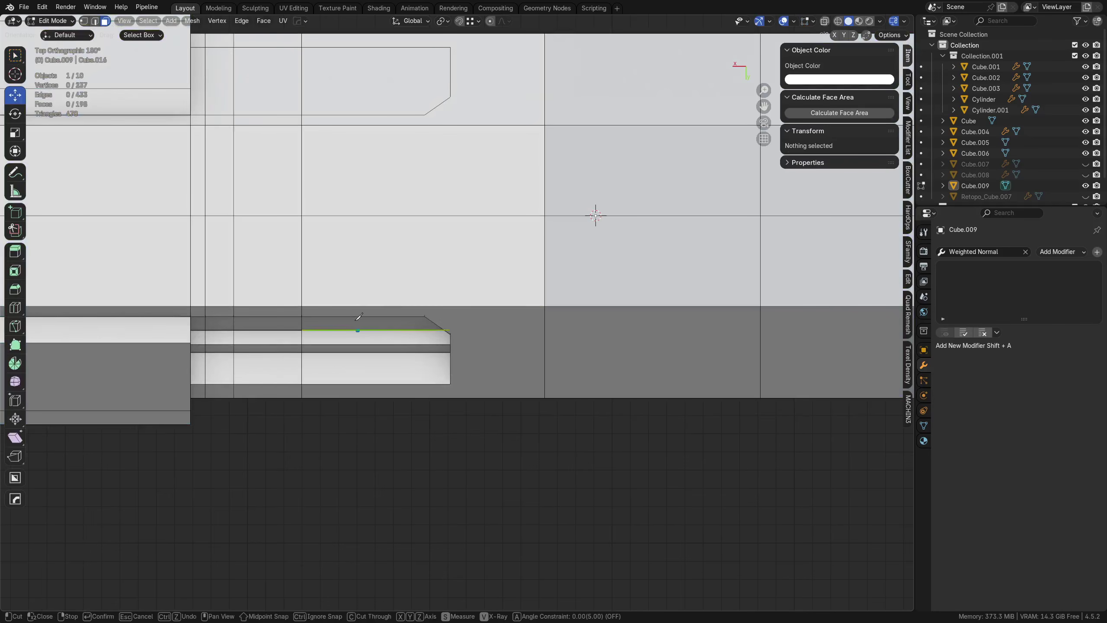
{"action": "middle_click_drag", "start_coordinate": [323, 288], "coordinate": [279, 273]}
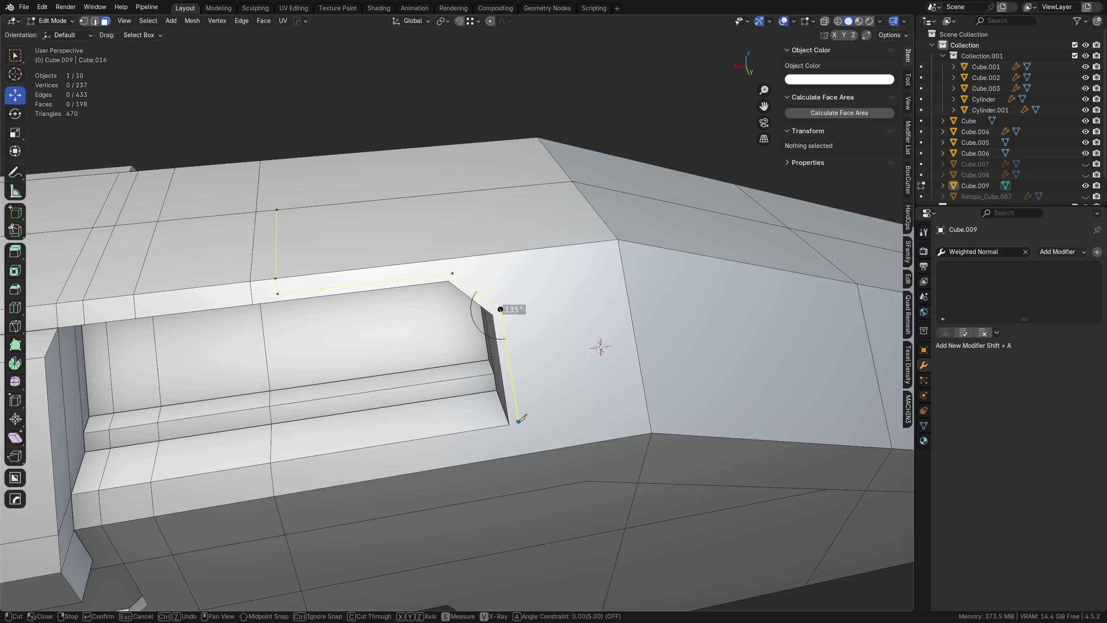
Step: Continue the knife outline forward along the chamfer's lower edge onto the nose section, turn it up to the roof centre line, and apply it
{"action": "left_click", "coordinate": [540, 443]}
{"action": "left_click", "coordinate": [651, 427]}
{"action": "middle_click_drag", "start_coordinate": [650, 427], "coordinate": [526, 317]}
{"action": "left_click", "coordinate": [590, 397]}
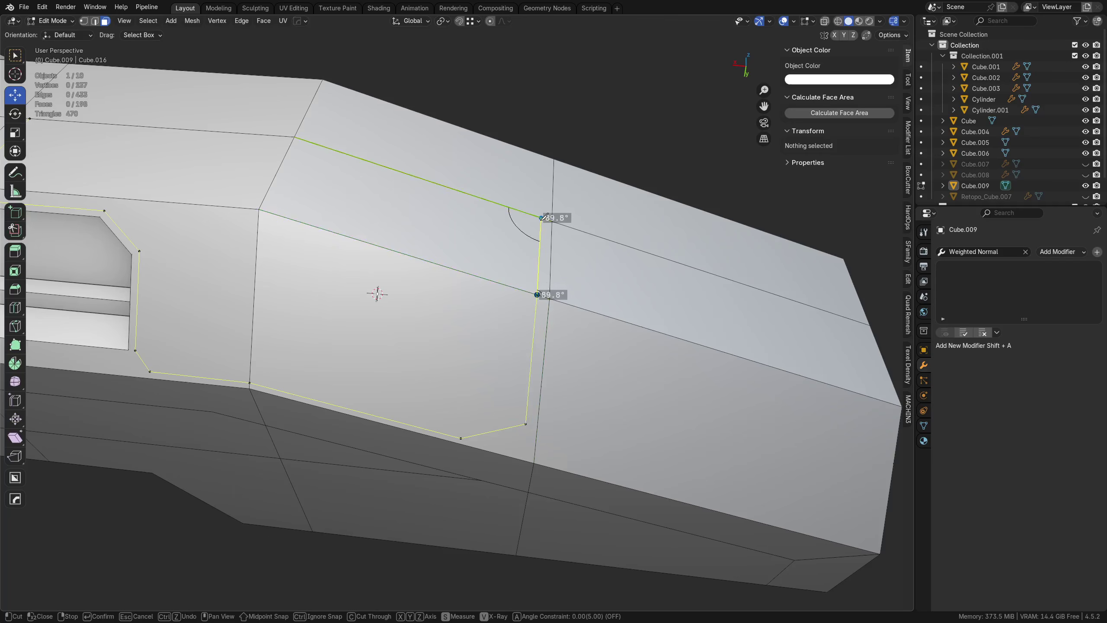
{"action": "key", "text": "Return"}
Step: Symmetrize the whole hull mesh along Y from positive to negative to mirror the new forward panel outline
{"action": "scroll", "coordinate": [541, 218], "scroll_direction": "down", "scroll_amount": 5}
{"action": "key", "text": "a"}
{"action": "middle_click_drag", "start_coordinate": [542, 218], "coordinate": [280, 431], "text": "alt"}
{"action": "key", "text": "alt+x"}
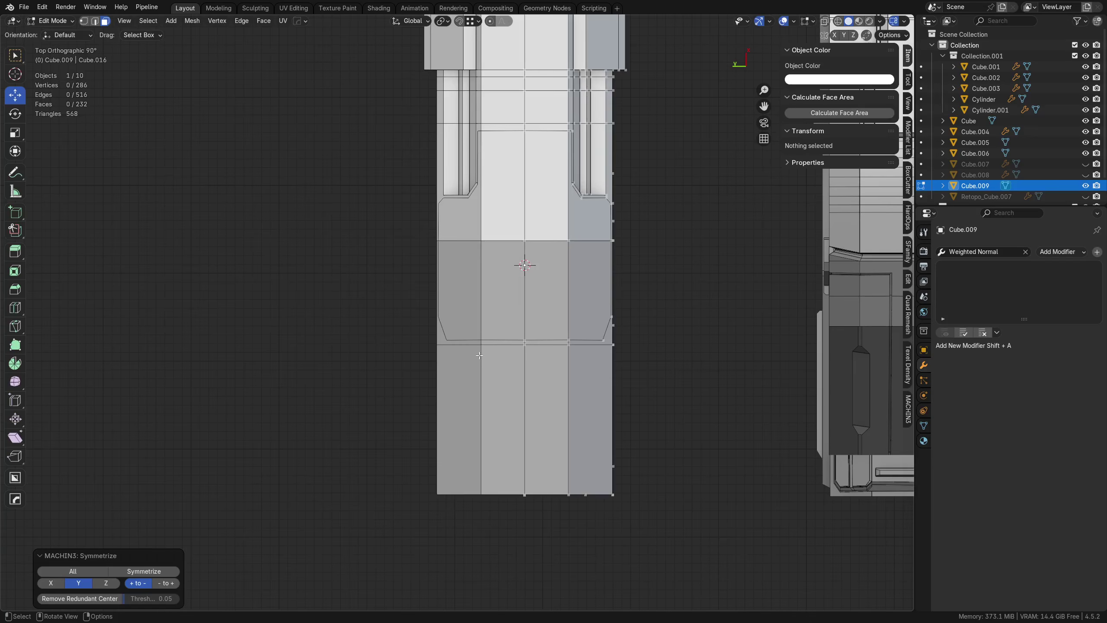
Step: Select the outlined forward roof and chamfer panel faces and raise them about 0.035 m with Inset depth, adding a slight inward taper
{"action": "middle_click_drag", "start_coordinate": [449, 322], "coordinate": [357, 383]}
{"action": "scroll", "coordinate": [375, 386], "scroll_direction": "up", "scroll_amount": 4}
{"action": "middle_click_drag", "start_coordinate": [440, 379], "coordinate": [554, 406]}
{"action": "key", "text": "c"}
{"action": "mouse_move", "coordinate": [340, 273]}
{"action": "left_mouse_down"}
{"action": "mouse_move", "coordinate": [395, 236]}
{"action": "mouse_move", "coordinate": [408, 309]}
{"action": "mouse_move", "coordinate": [524, 297]}
{"action": "mouse_move", "coordinate": [595, 200]}
{"action": "left_mouse_up"}
{"action": "key", "text": "Escape"}
{"action": "middle_click_drag", "start_coordinate": [596, 200], "coordinate": [722, 383]}
{"action": "key", "text": "i"}
{"action": "key", "text": "ctrl"}
{"action": "left_click", "coordinate": [684, 400]}
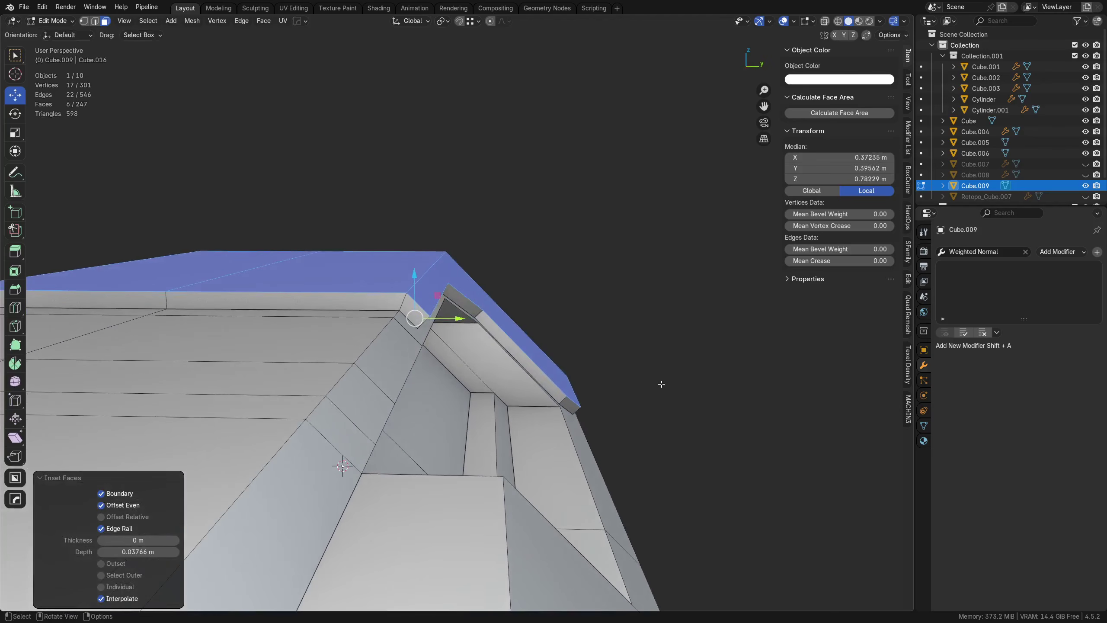
{"action": "key", "text": "i"}
{"action": "key", "text": "ctrl"}
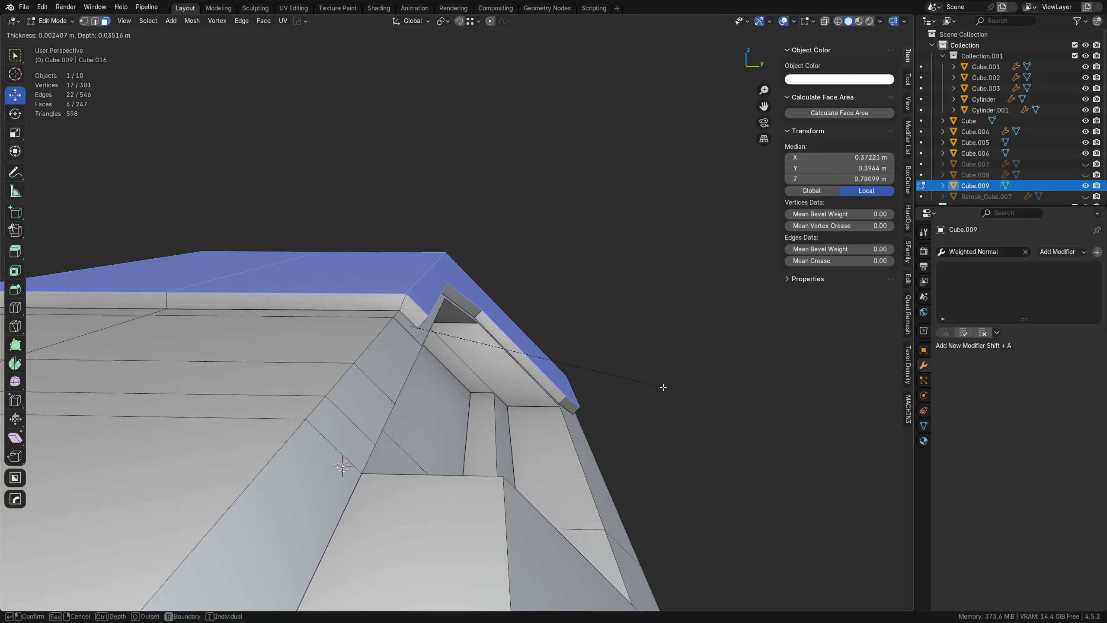
{"action": "left_click", "coordinate": [630, 383]}
Step: Symmetrize the whole mesh along Y from positive to negative so the raised forward panel matches on both sides
{"action": "middle_click_drag", "start_coordinate": [650, 385], "coordinate": [544, 505]}
{"action": "scroll", "coordinate": [544, 505], "scroll_direction": "down", "scroll_amount": 3}
{"action": "middle_click_drag", "start_coordinate": [606, 435], "coordinate": [567, 410], "text": "shift"}
{"action": "key", "text": "a"}
{"action": "middle_click_drag", "start_coordinate": [619, 289], "coordinate": [442, 389]}
{"action": "key", "text": "alt+x"}
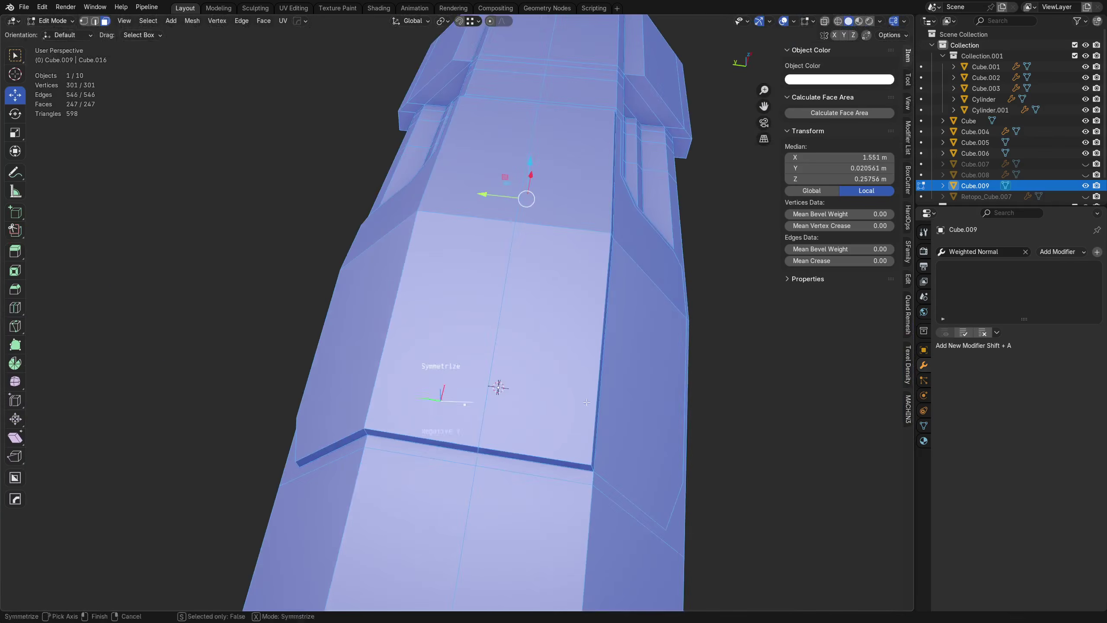
{"action": "middle_click_drag", "start_coordinate": [279, 406], "coordinate": [551, 387]}
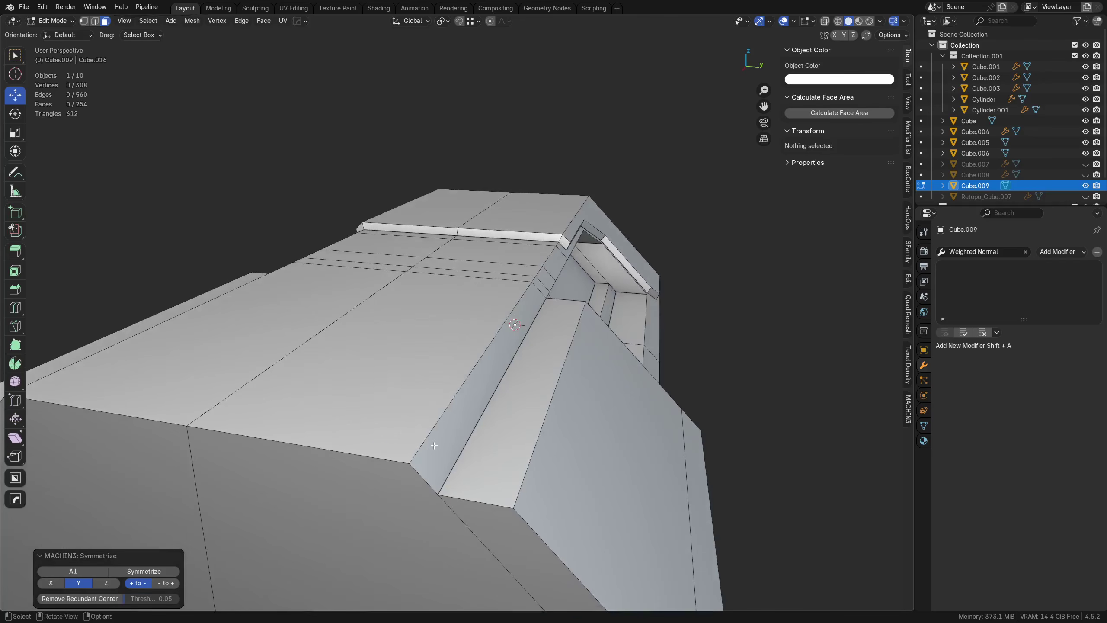
Step: Start a knife cut behind the raised forward panel and run it rearward along the narrow roof-edge strip to the hull's rear end
{"action": "middle_click_drag", "start_coordinate": [434, 445], "coordinate": [336, 462]}
{"action": "key", "text": "a"}
{"action": "key", "text": "alt+a"}
{"action": "scroll", "coordinate": [505, 386], "scroll_direction": "up", "scroll_amount": 1}
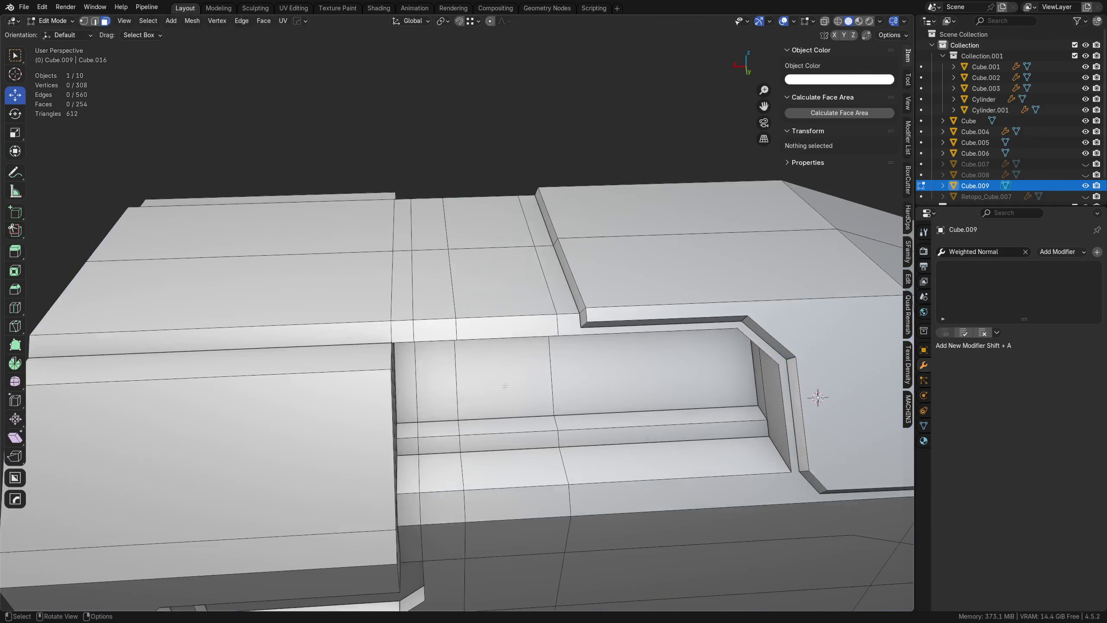
{"action": "key", "text": "k"}
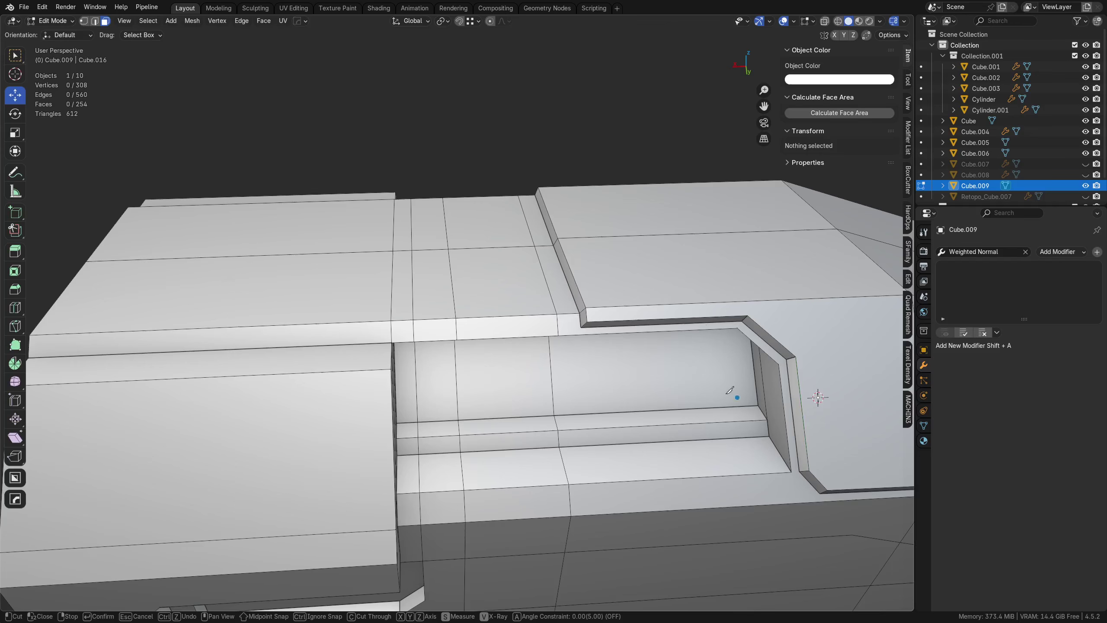
{"action": "middle_click_drag", "start_coordinate": [487, 339], "coordinate": [601, 377], "text": "shift"}
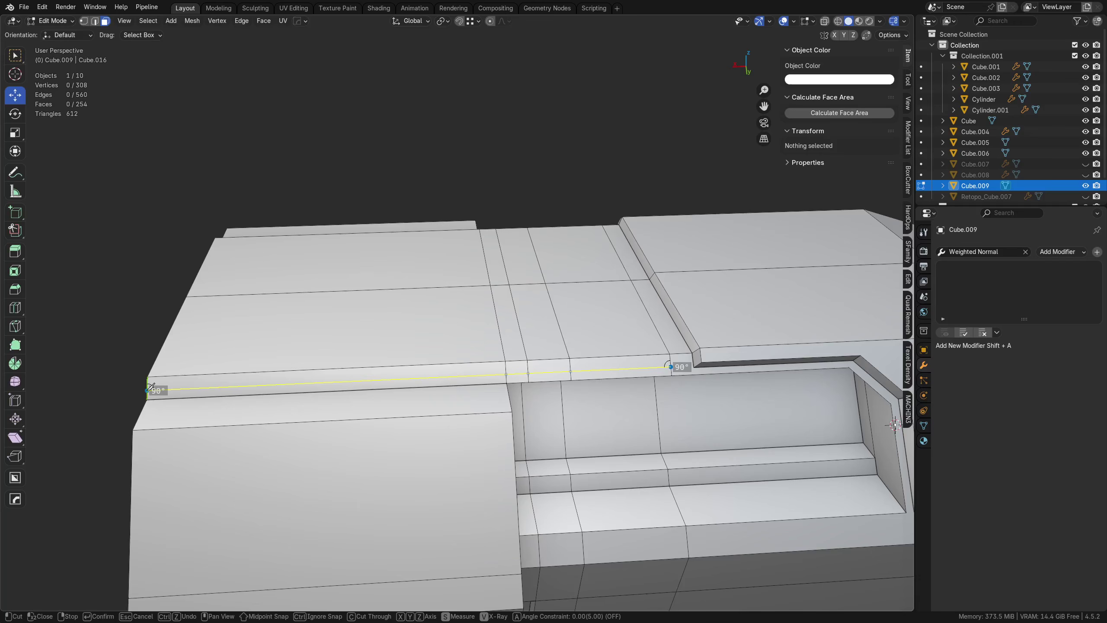
{"action": "middle_click_drag", "start_coordinate": [148, 390], "coordinate": [525, 312]}
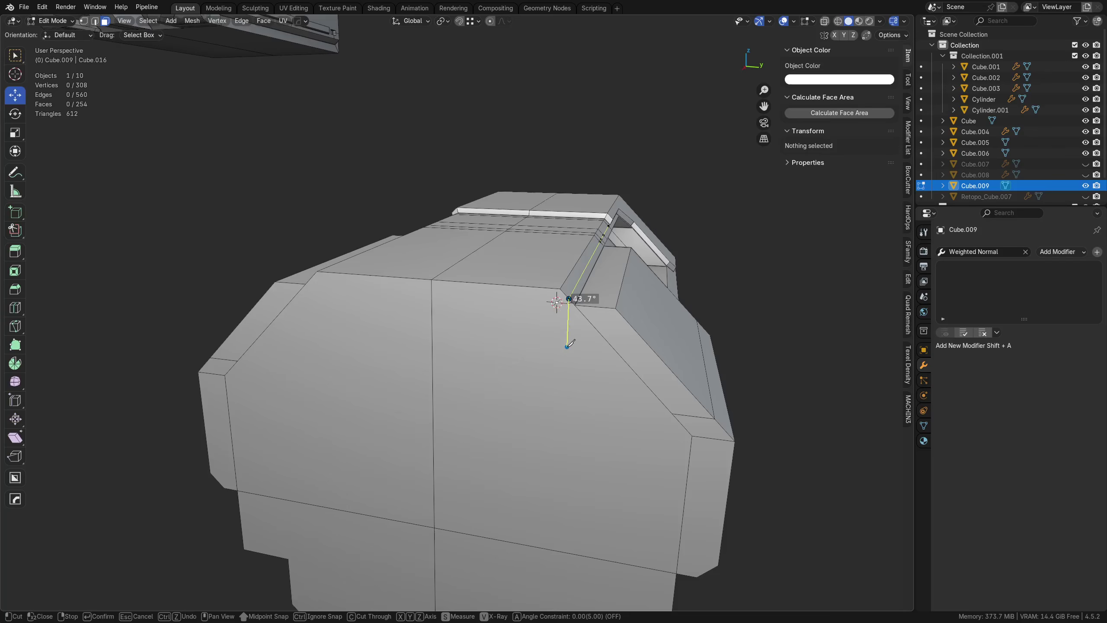
Step: Continue the knife cut down the flat rear face in angled segments that follow the hull's side silhouette inside its border
{"action": "left_click", "coordinate": [629, 414]}
{"action": "middle_click_drag", "start_coordinate": [629, 414], "coordinate": [622, 366]}
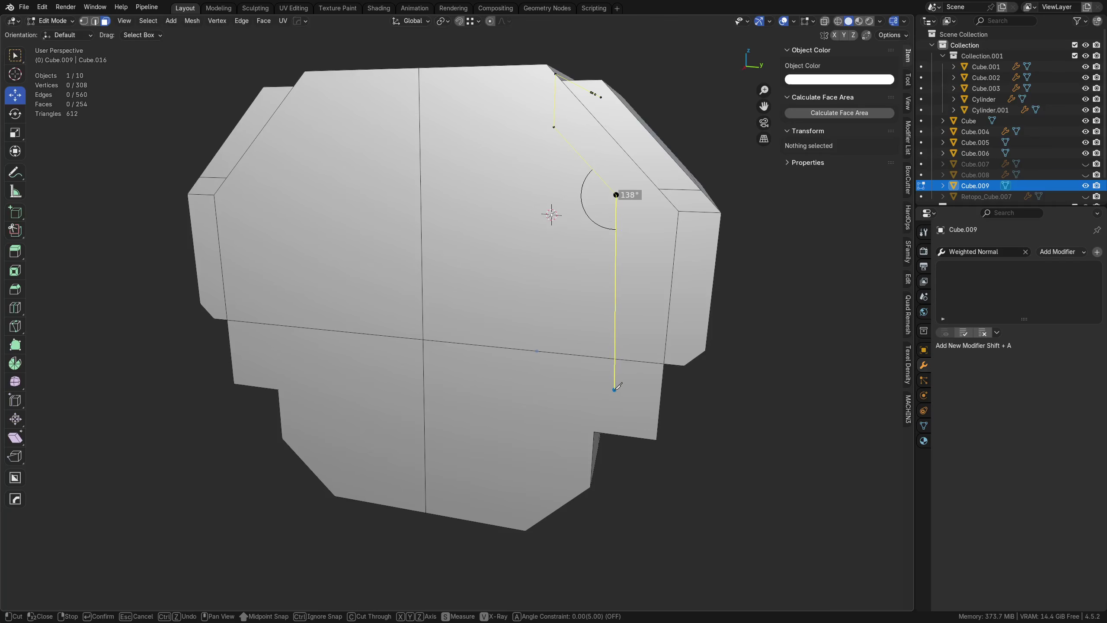
{"action": "key", "text": "z"}
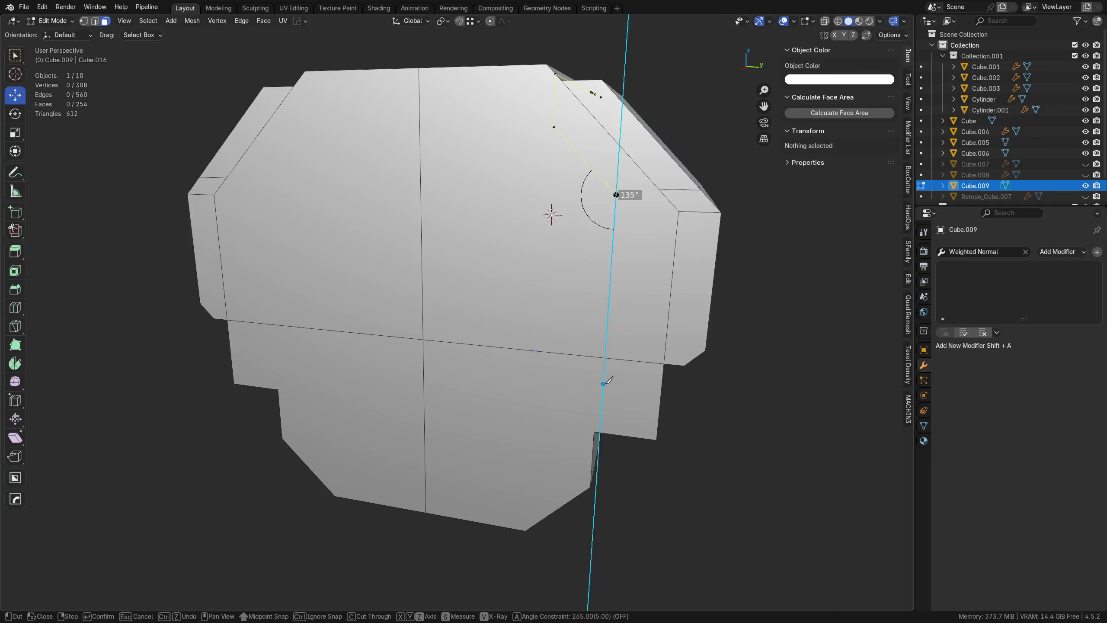
{"action": "key", "text": "z"}
{"action": "key", "text": "a"}
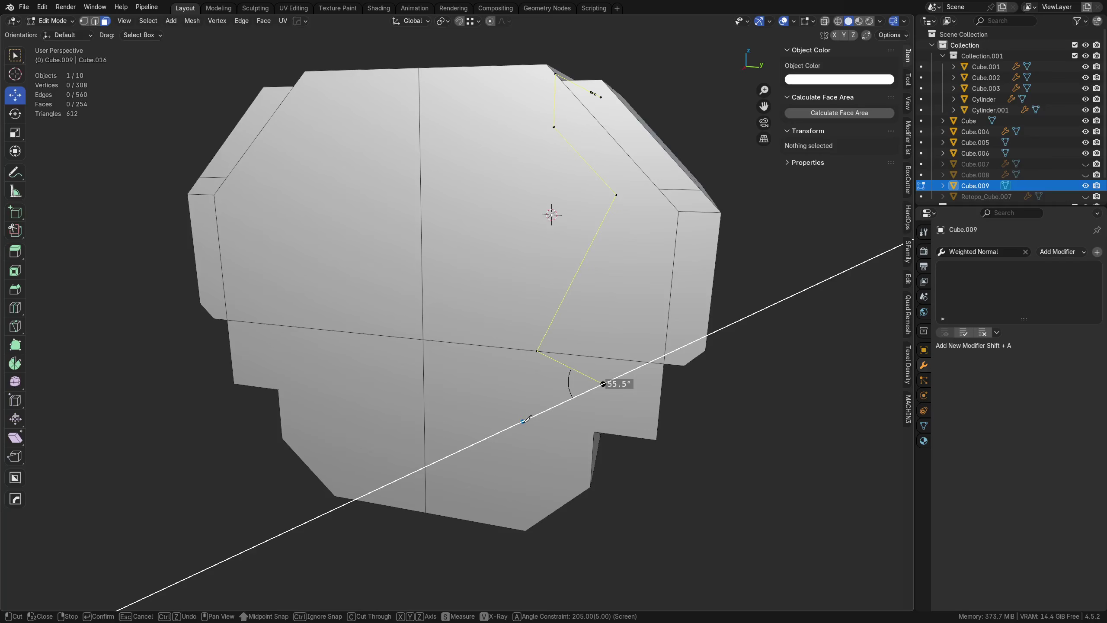
{"action": "key", "text": "a"}
{"action": "key", "text": "a"}
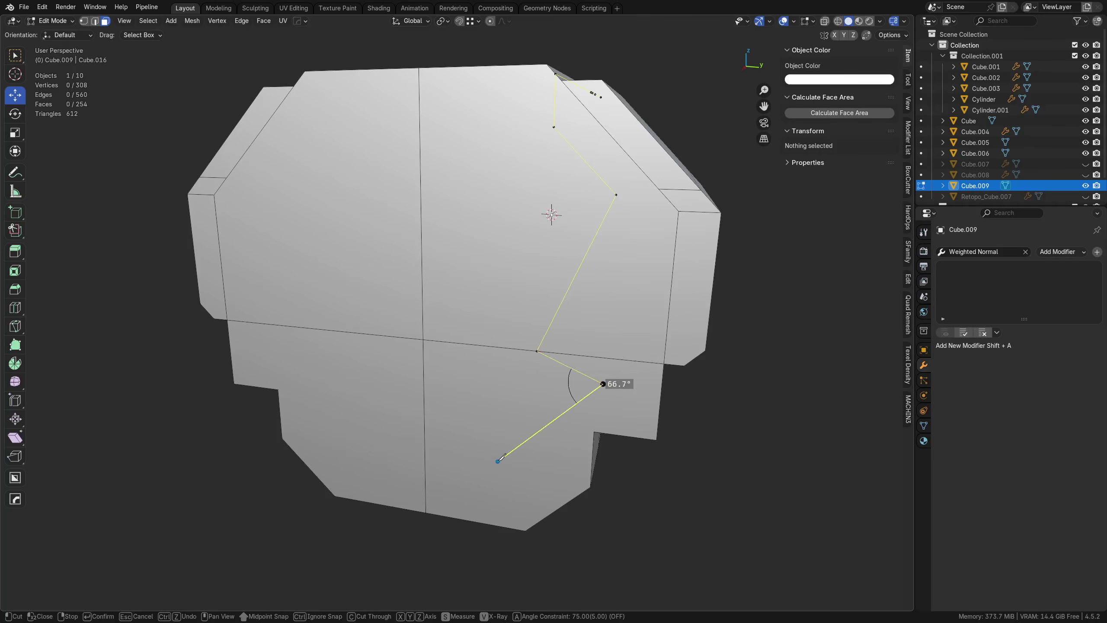
Step: Finish the rear-face cut with a lower corner point and a segment parallel to Y ending on the centre line, then apply it
{"action": "key", "text": "a"}
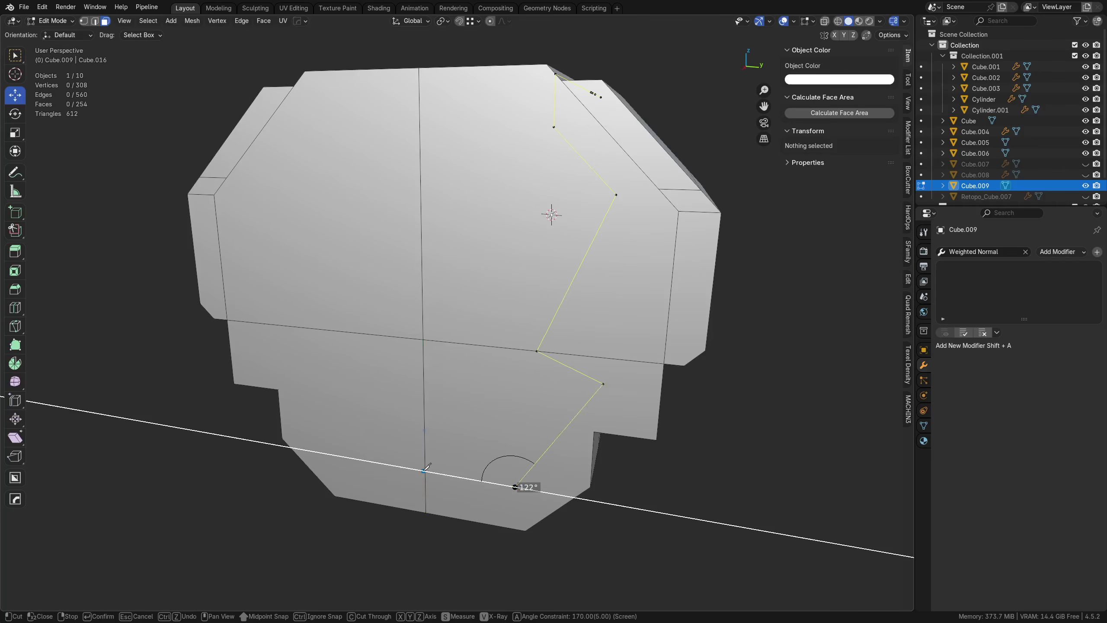
{"action": "key", "text": "a"}
{"action": "key", "text": "x"}
{"action": "key", "text": "y"}
{"action": "key", "text": "y"}
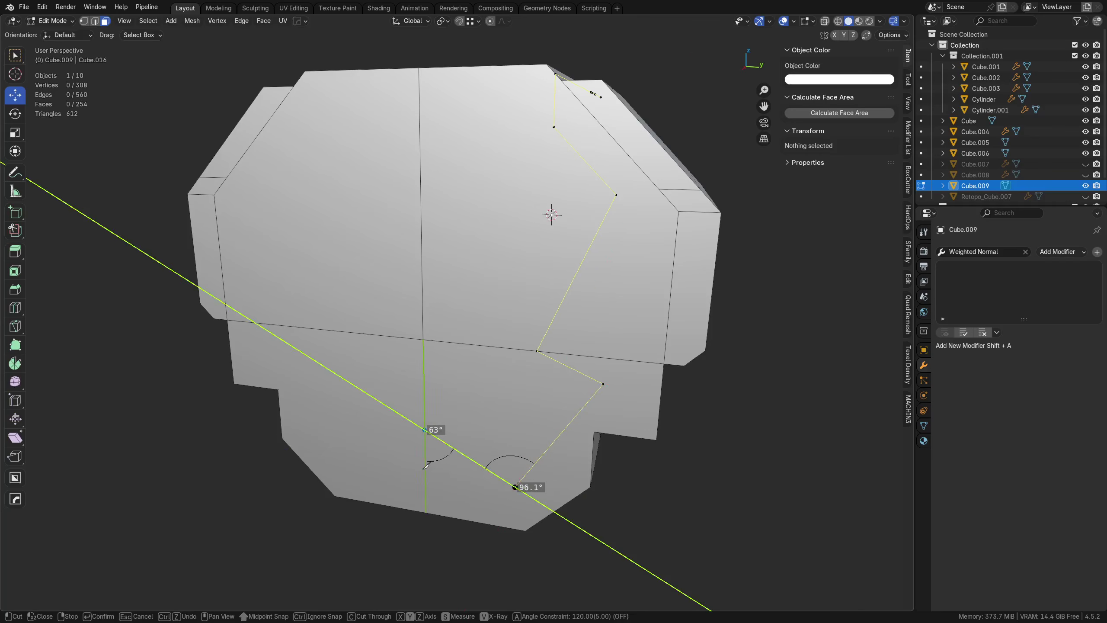
{"action": "key", "text": "y"}
{"action": "left_click", "coordinate": [427, 472]}
{"action": "key", "text": "Return"}
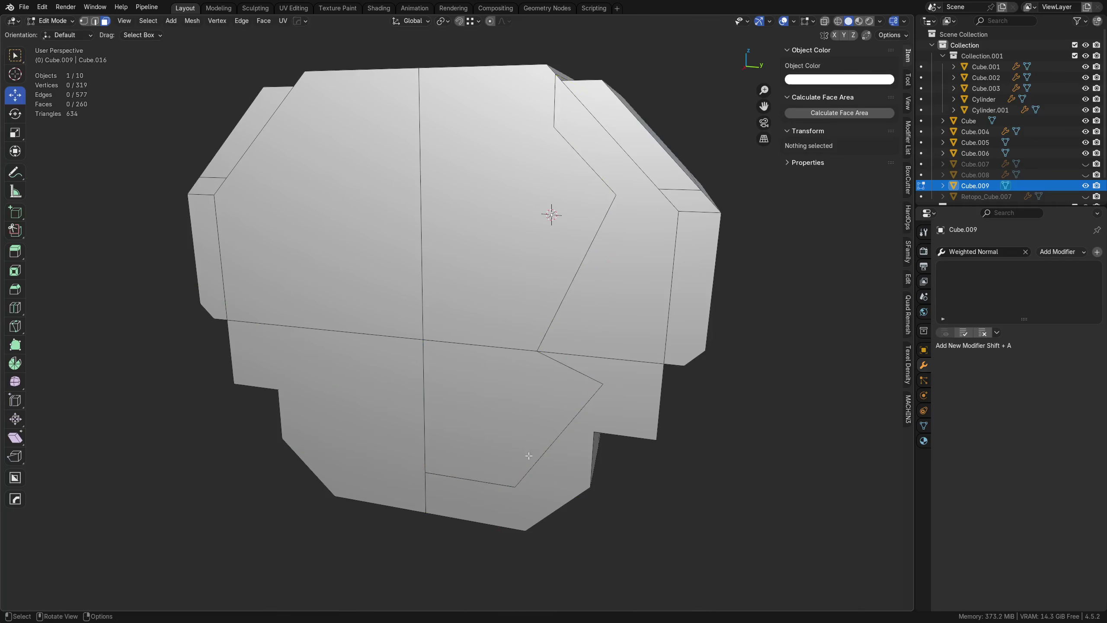
Step: Move the cut's vertex on the rear face's horizontal edge outward along Y to line up with the outline points above and below
{"action": "key", "text": "Tab"}
{"action": "left_click", "coordinate": [516, 448]}
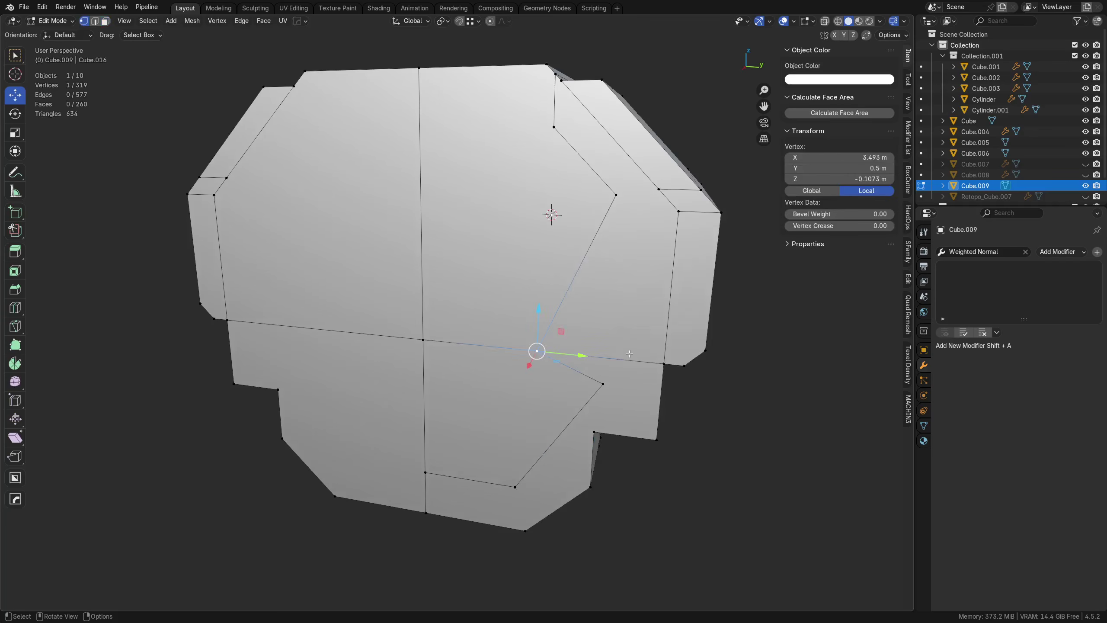
{"action": "left_click_drag", "start_coordinate": [576, 356], "coordinate": [628, 355]}
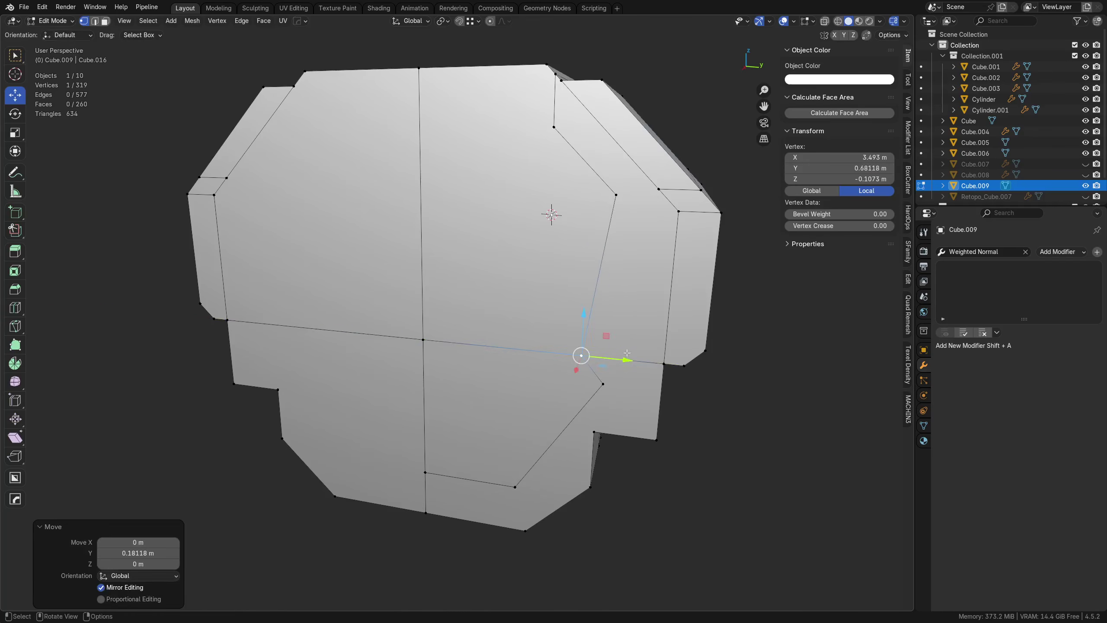
{"action": "left_click", "coordinate": [603, 384], "text": "shift"}
{"action": "key", "text": "alt+a"}
{"action": "left_click", "coordinate": [669, 381]}
{"action": "key", "text": "Tab"}
{"action": "left_click", "coordinate": [645, 386]}
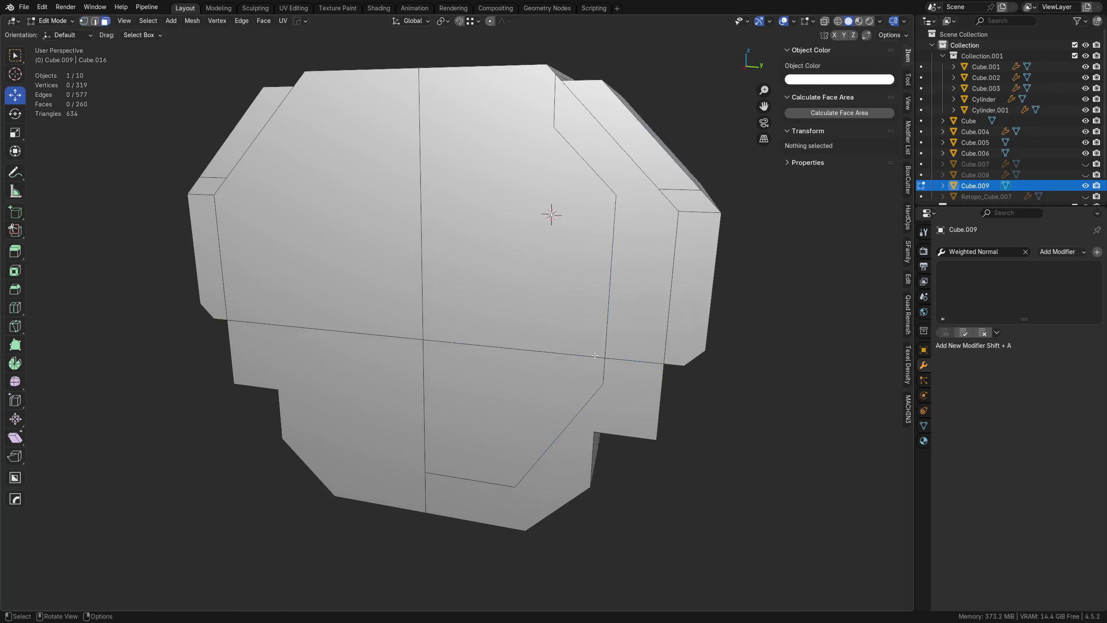
Step: Symmetrize the whole mesh along Y from positive to negative to mirror the rear-face outline
{"action": "left_click", "coordinate": [566, 332]}
{"action": "left_click", "coordinate": [529, 388], "text": "shift"}
{"action": "left_click", "coordinate": [540, 296], "text": "shift"}
{"action": "middle_click_drag", "start_coordinate": [550, 284], "coordinate": [536, 394]}
{"action": "scroll", "coordinate": [512, 323], "scroll_direction": "down", "scroll_amount": 2}
{"action": "key", "text": "a"}
{"action": "key", "text": "alt+x"}
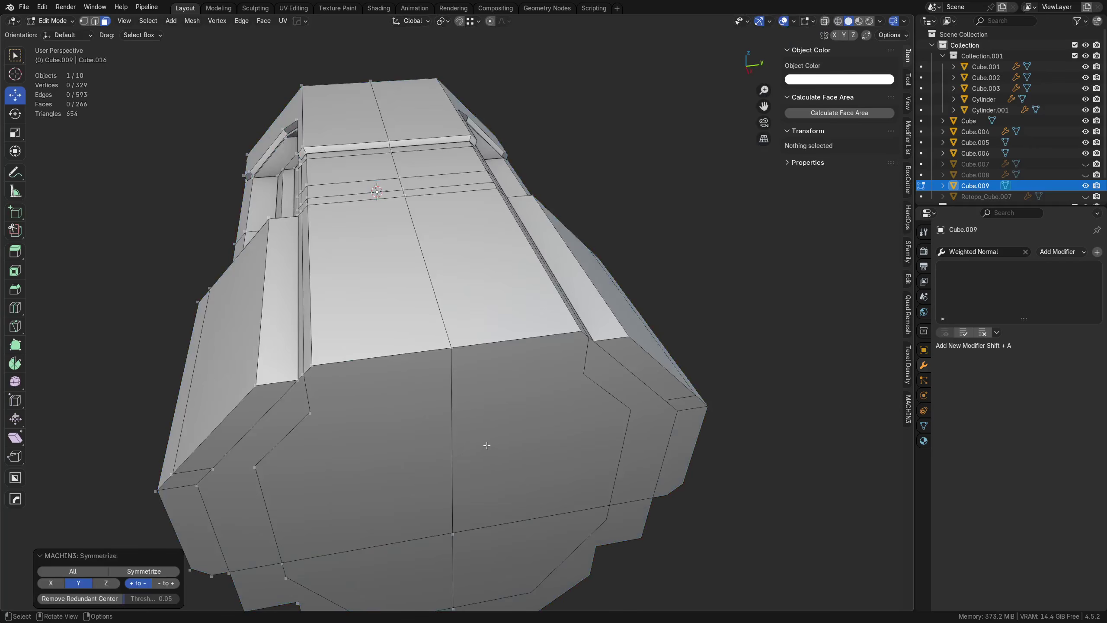
Step: Select the central rear panel faces inside the cut outline and the connected top faces up to the front panel seam
{"action": "left_click", "coordinate": [486, 475]}
{"action": "key", "text": "alt+a"}
{"action": "key", "text": "c"}
{"action": "mouse_move", "coordinate": [443, 526]}
{"action": "left_mouse_down"}
{"action": "mouse_move", "coordinate": [439, 468]}
{"action": "mouse_move", "coordinate": [470, 317]}
{"action": "left_mouse_up"}
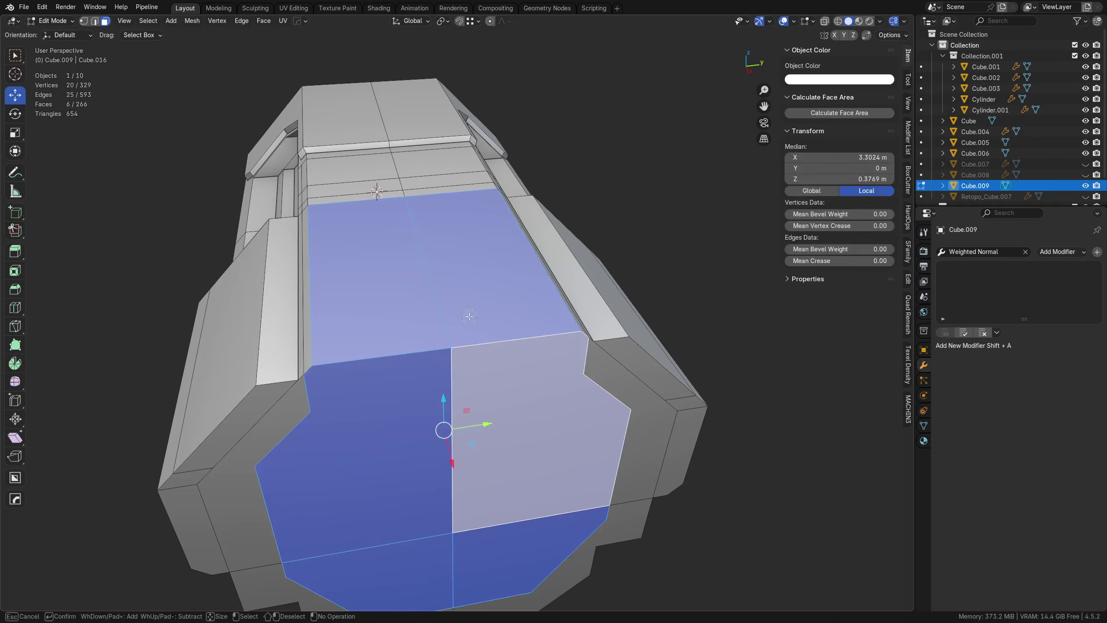
{"action": "right_click", "coordinate": [469, 317]}
{"action": "middle_click_drag", "start_coordinate": [470, 316], "coordinate": [388, 315]}
{"action": "scroll", "coordinate": [480, 314], "scroll_direction": "up", "scroll_amount": 4}
{"action": "middle_click_drag", "start_coordinate": [525, 311], "coordinate": [500, 306]}
{"action": "key", "text": "c"}
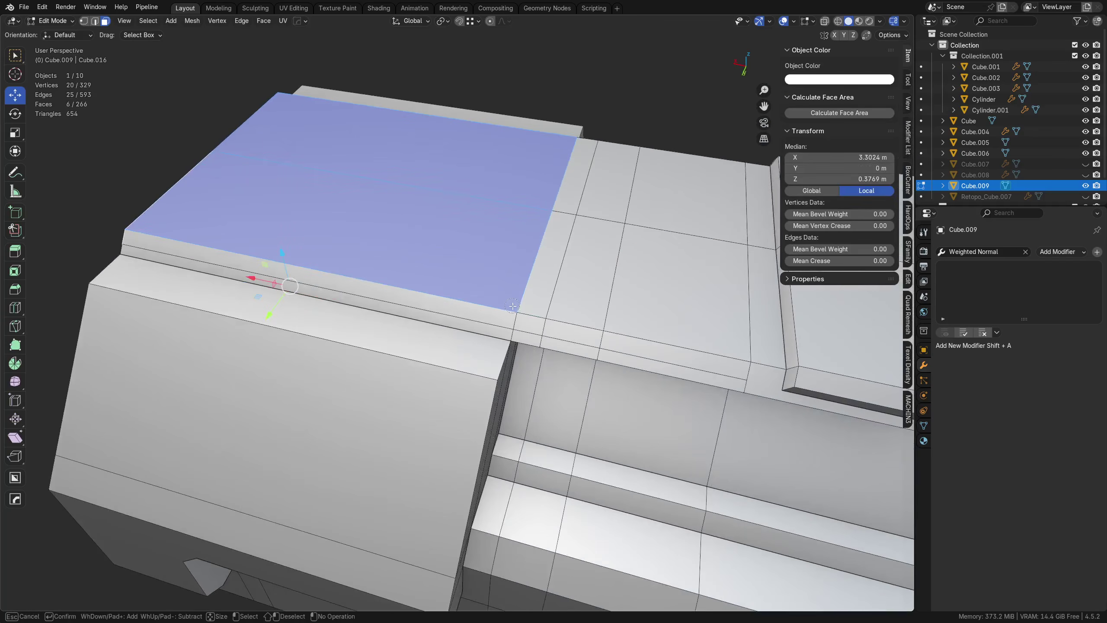
{"action": "mouse_move", "coordinate": [499, 306]}
{"action": "left_mouse_down"}
{"action": "mouse_move", "coordinate": [563, 309]}
{"action": "mouse_move", "coordinate": [698, 262]}
{"action": "mouse_move", "coordinate": [655, 193]}
{"action": "left_mouse_up"}
{"action": "key", "text": "Escape"}
{"action": "mouse_move", "coordinate": [655, 193]}
{"action": "middle_mouse_down"}
{"action": "mouse_move", "coordinate": [354, 430]}
{"action": "mouse_move", "coordinate": [458, 428]}
{"action": "mouse_move", "coordinate": [554, 371]}
{"action": "mouse_move", "coordinate": [622, 412]}
{"action": "middle_mouse_up"}
{"action": "key", "text": "i"}
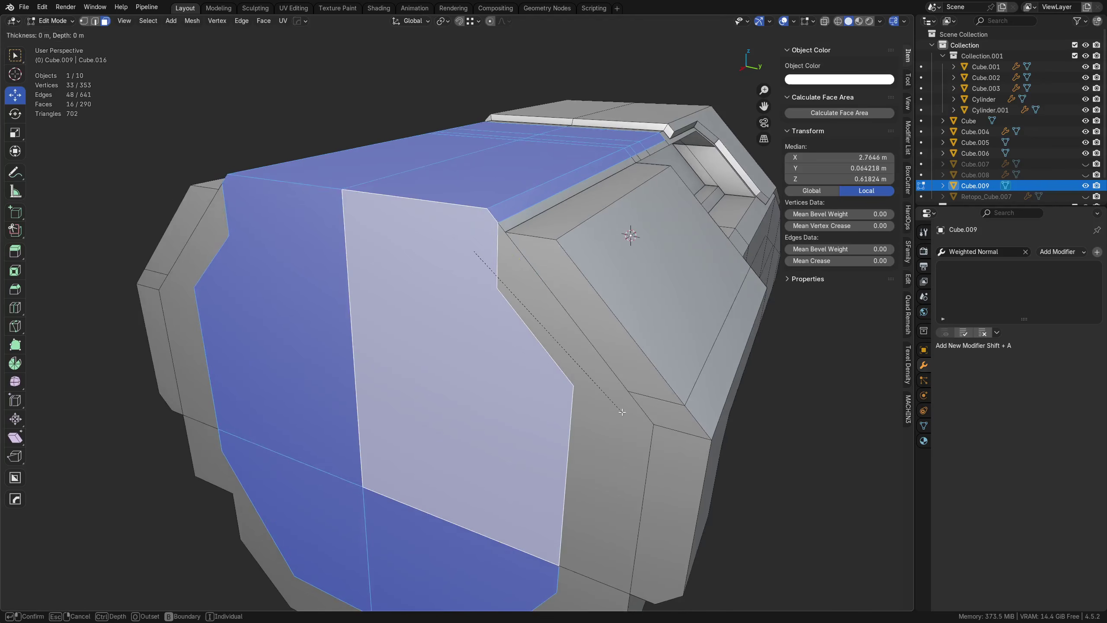
{"action": "left_click", "coordinate": [636, 416], "text": "ctrl"}
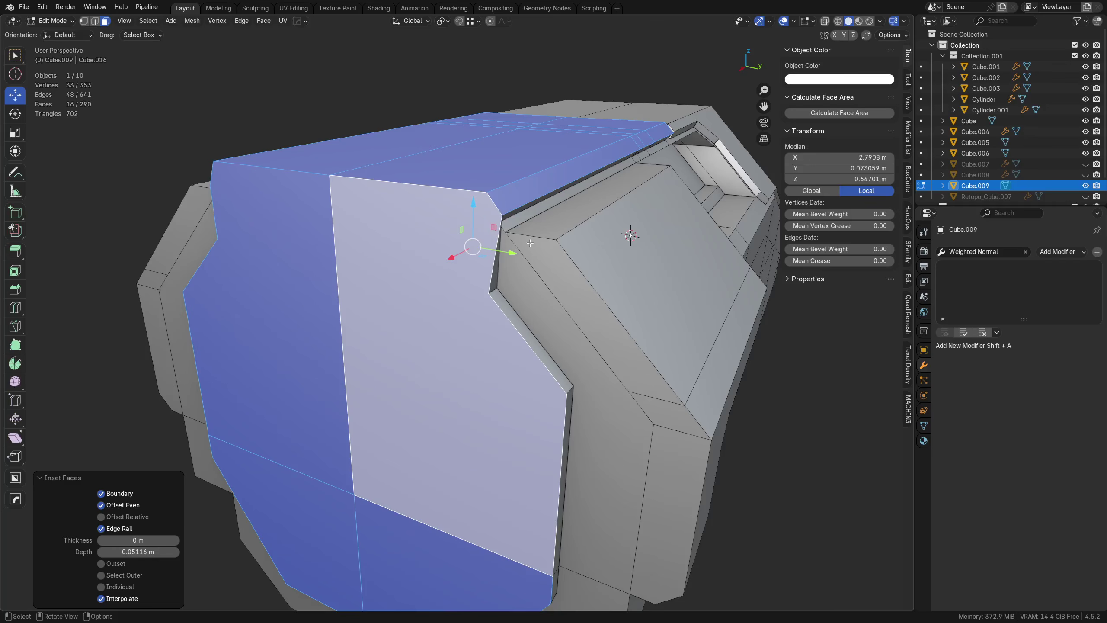
{"action": "key", "text": "ctrl+z"}
Step: Raise the selected panel faces with a zero-thickness inset of about 0.037 m depth, keeping Offset Even and Edge Rail enabled
{"action": "key", "text": "i"}
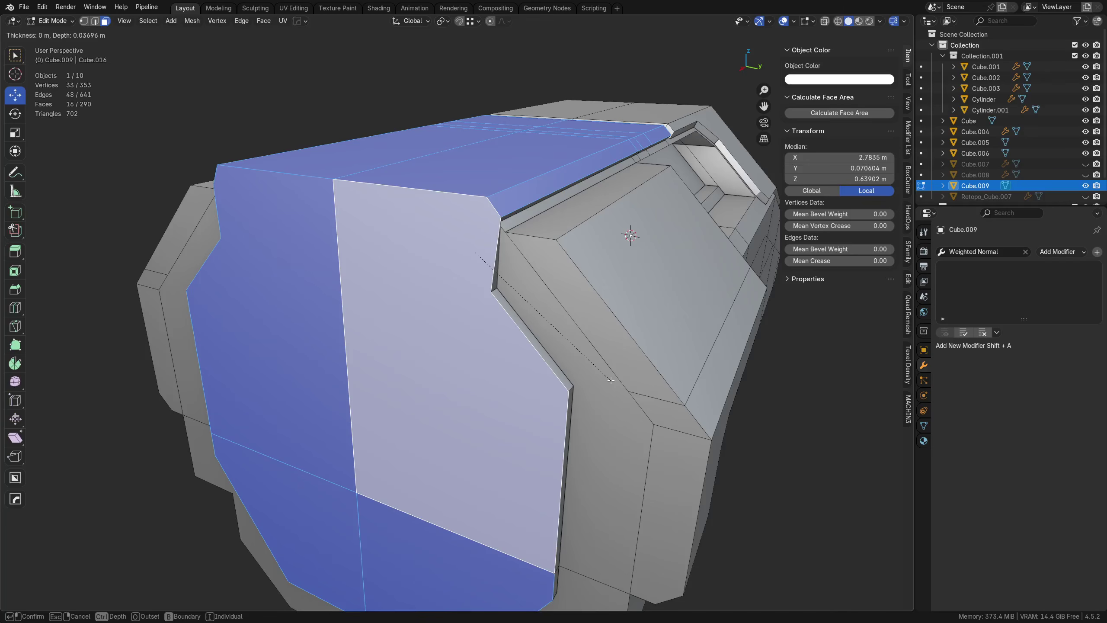
{"action": "left_click", "coordinate": [611, 380], "text": "ctrl"}
{"action": "left_click", "coordinate": [121, 509]}
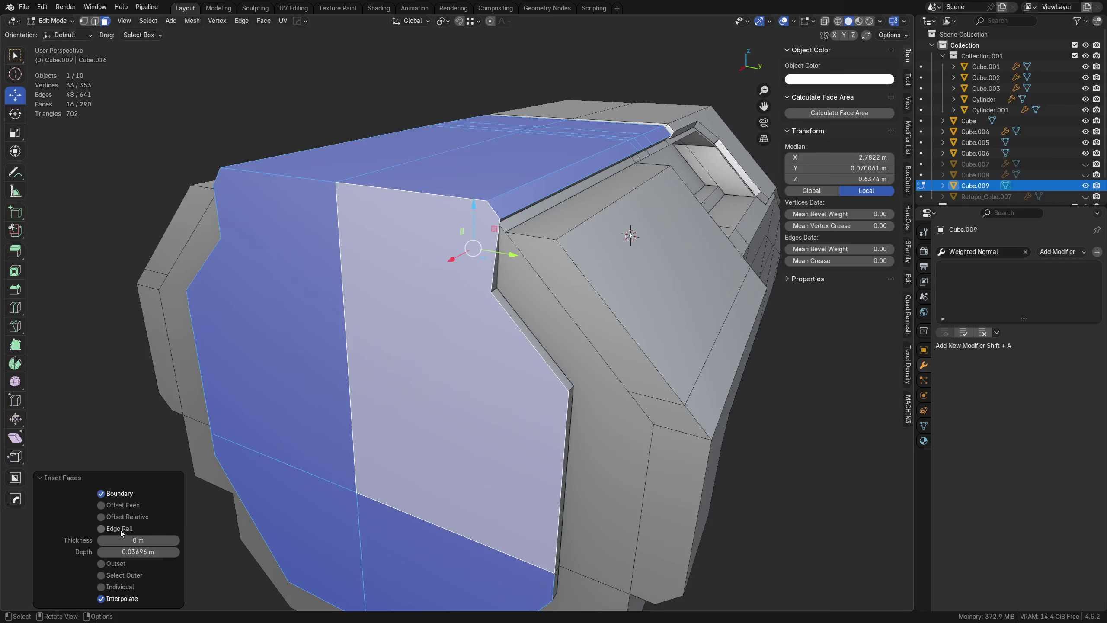
{"action": "left_click", "coordinate": [118, 505]}
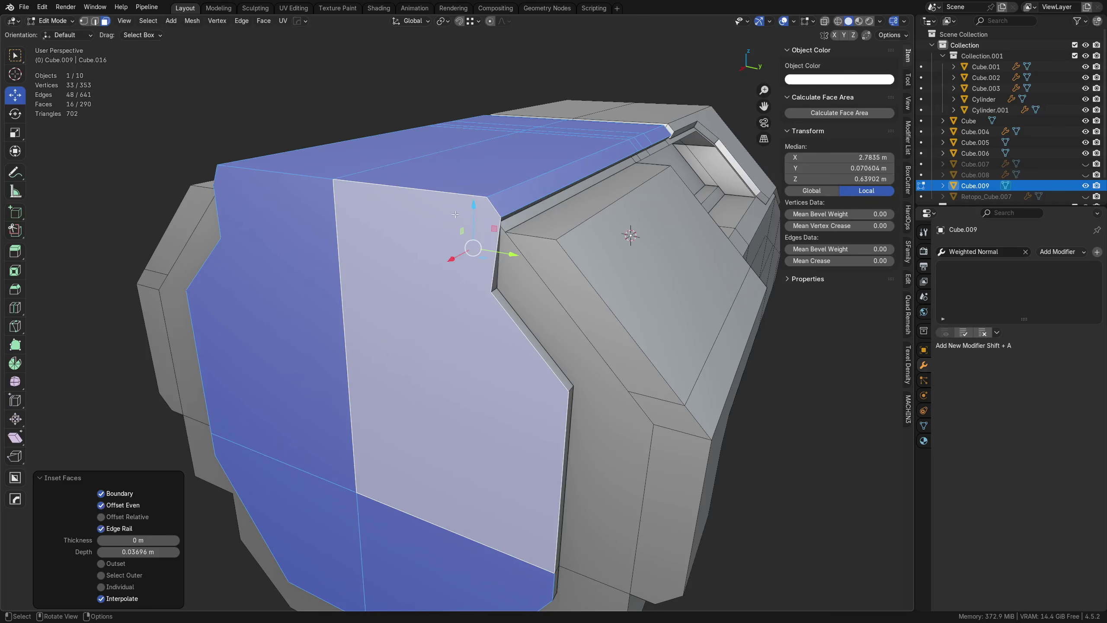
Step: Select the two narrow side-wall faces of the raised panel next to its upper rear corner
{"action": "middle_click", "coordinate": [485, 208], "text": "alt"}
{"action": "scroll", "coordinate": [486, 208], "scroll_direction": "up", "scroll_amount": 2}
{"action": "key", "text": "alt+a"}
{"action": "middle_click_drag", "start_coordinate": [523, 331], "coordinate": [610, 355]}
{"action": "middle_click", "coordinate": [476, 335], "text": "alt"}
{"action": "scroll", "coordinate": [476, 336], "scroll_direction": "up", "scroll_amount": 1}
{"action": "left_click", "coordinate": [477, 352]}
{"action": "left_click", "coordinate": [489, 322], "text": "shift"}
{"action": "key", "text": "alt+z"}
{"action": "middle_click_drag", "start_coordinate": [545, 284], "coordinate": [462, 283]}
{"action": "key", "text": "alt+z"}
{"action": "middle_click", "coordinate": [650, 292], "text": "alt"}
Step: Extend the selection along the panel's side wall to its front end and align the faces to the minimum on local Y
{"action": "scroll", "coordinate": [597, 286], "scroll_direction": "up", "scroll_amount": 4}
{"action": "middle_click_drag", "start_coordinate": [597, 286], "coordinate": [482, 321]}
{"action": "scroll", "coordinate": [482, 322], "scroll_direction": "down", "scroll_amount": 4}
{"action": "middle_click_drag", "start_coordinate": [589, 345], "coordinate": [510, 334]}
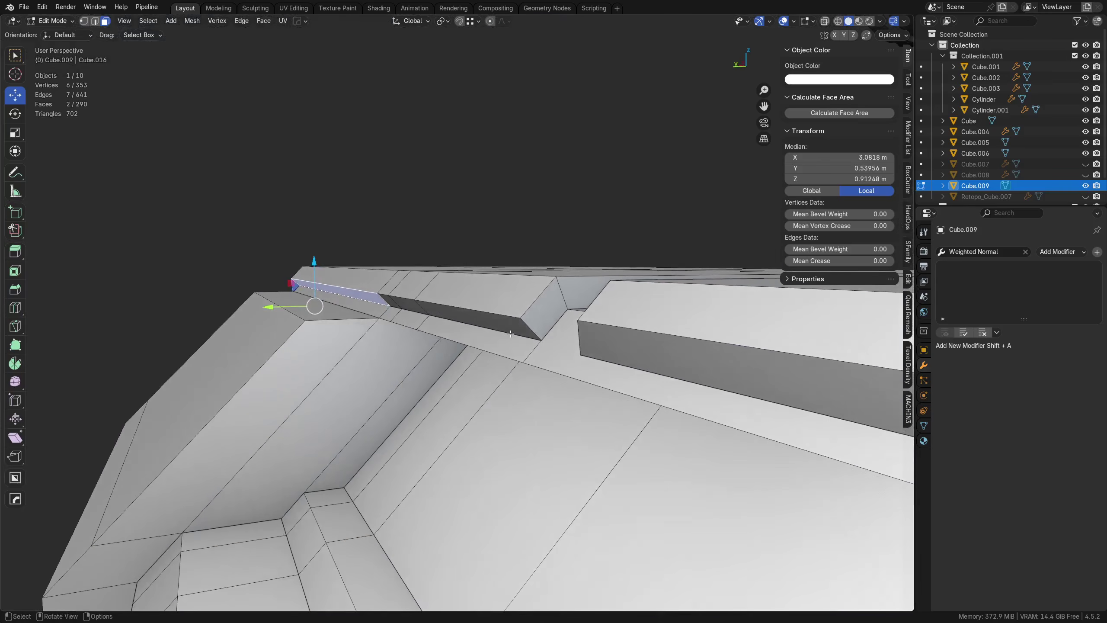
{"action": "key", "text": "Tab"}
{"action": "right_click", "coordinate": [471, 317]}
{"action": "key", "text": "Escape"}
{"action": "left_click", "coordinate": [471, 320], "text": "ctrl"}
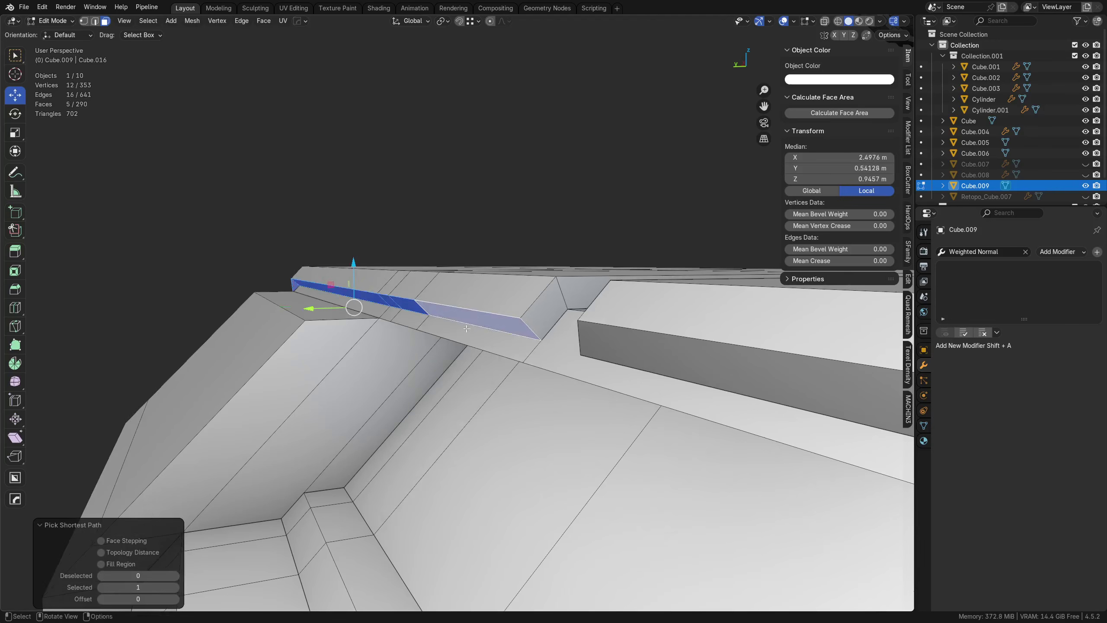
{"action": "middle_click_drag", "start_coordinate": [467, 329], "coordinate": [629, 339]}
{"action": "key", "text": "alt+a"}
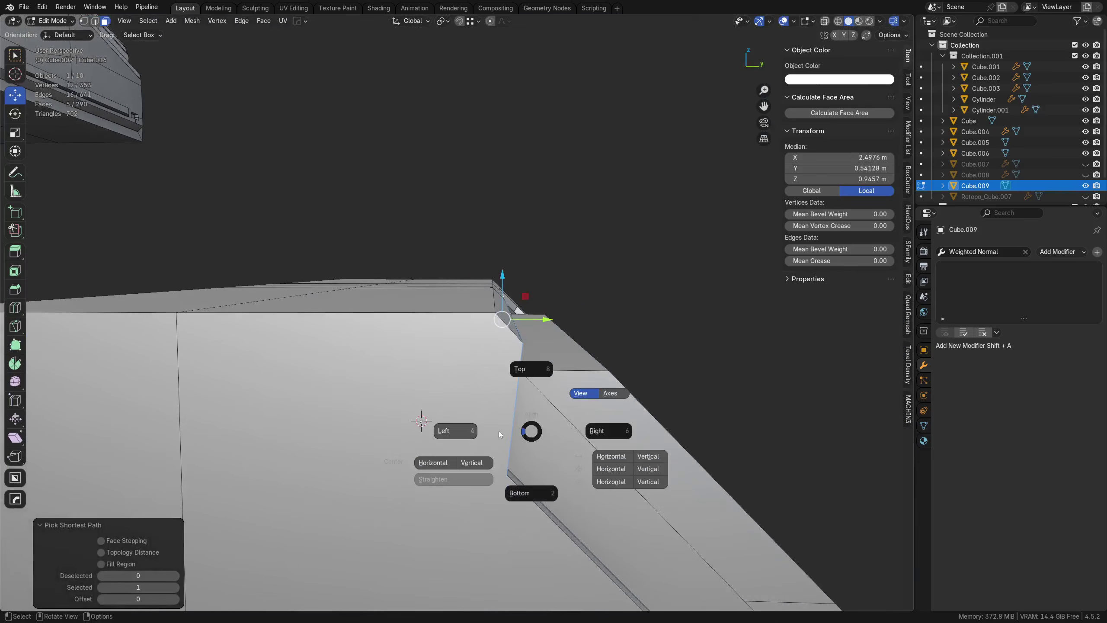
{"action": "left_click", "coordinate": [499, 434]}
{"action": "middle_click_drag", "start_coordinate": [499, 433], "coordinate": [494, 416]}
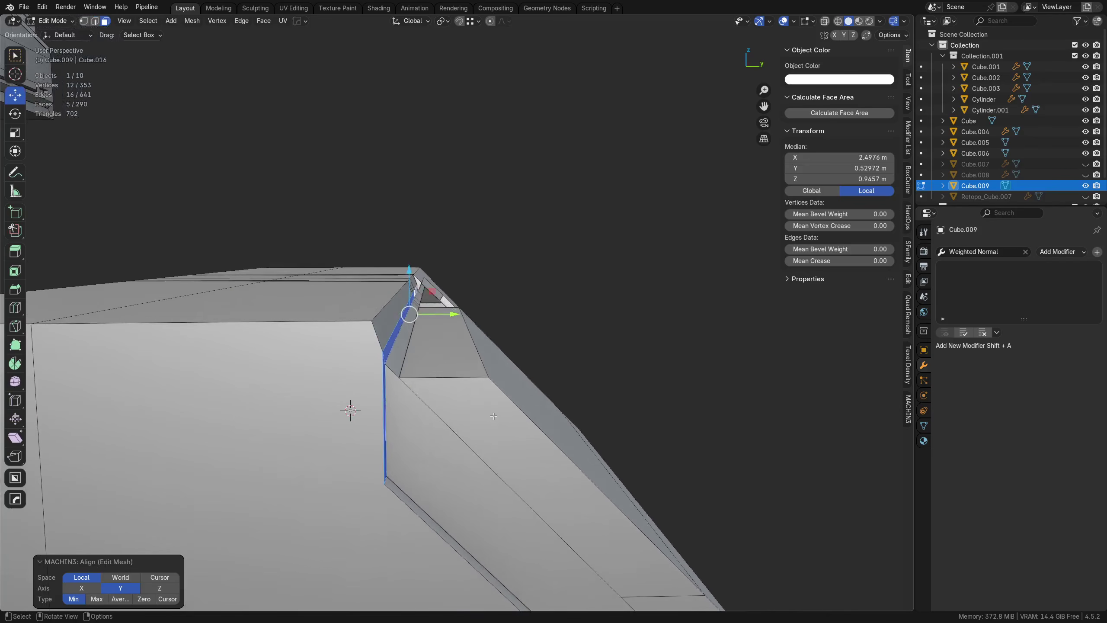
Step: Move the edge chain at the base of the raised panel's side wall about 0.0043 m in Y and -0.0044 m in Z
{"action": "key", "text": "Tab"}
{"action": "left_click", "coordinate": [483, 454]}
{"action": "middle_click_drag", "start_coordinate": [392, 304], "coordinate": [465, 371]}
{"action": "scroll", "coordinate": [387, 436], "scroll_direction": "up", "scroll_amount": 3}
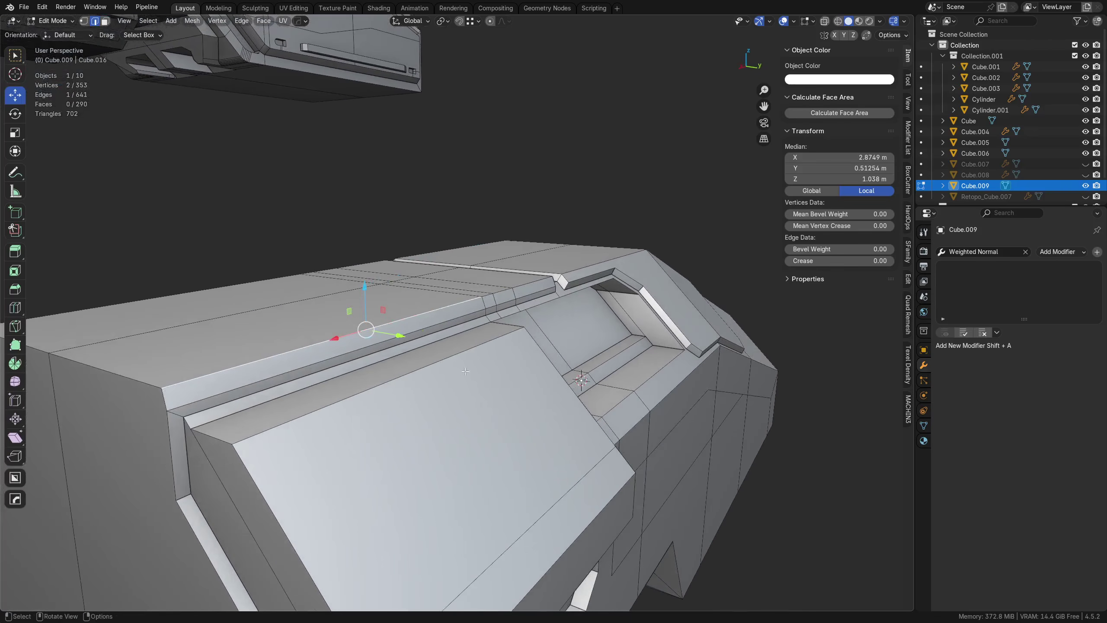
{"action": "left_click", "coordinate": [264, 394], "text": "ctrl"}
{"action": "scroll", "coordinate": [441, 309], "scroll_direction": "up", "scroll_amount": 4}
{"action": "middle_click_drag", "start_coordinate": [607, 335], "coordinate": [518, 337], "text": "shift"}
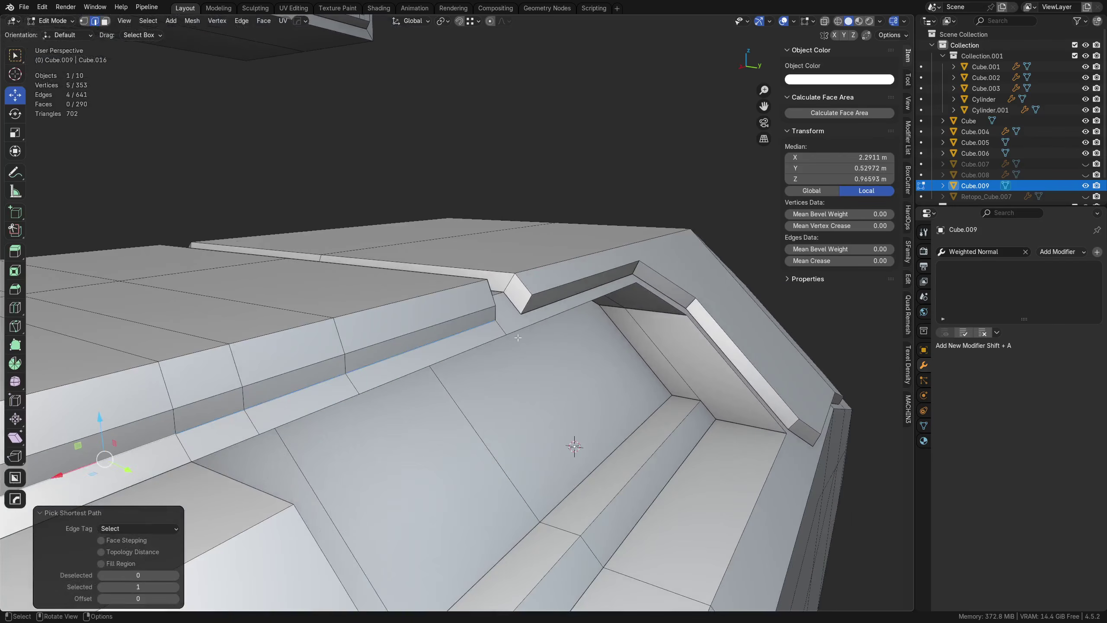
{"action": "key", "text": "g"}
{"action": "key", "text": "shift+x"}
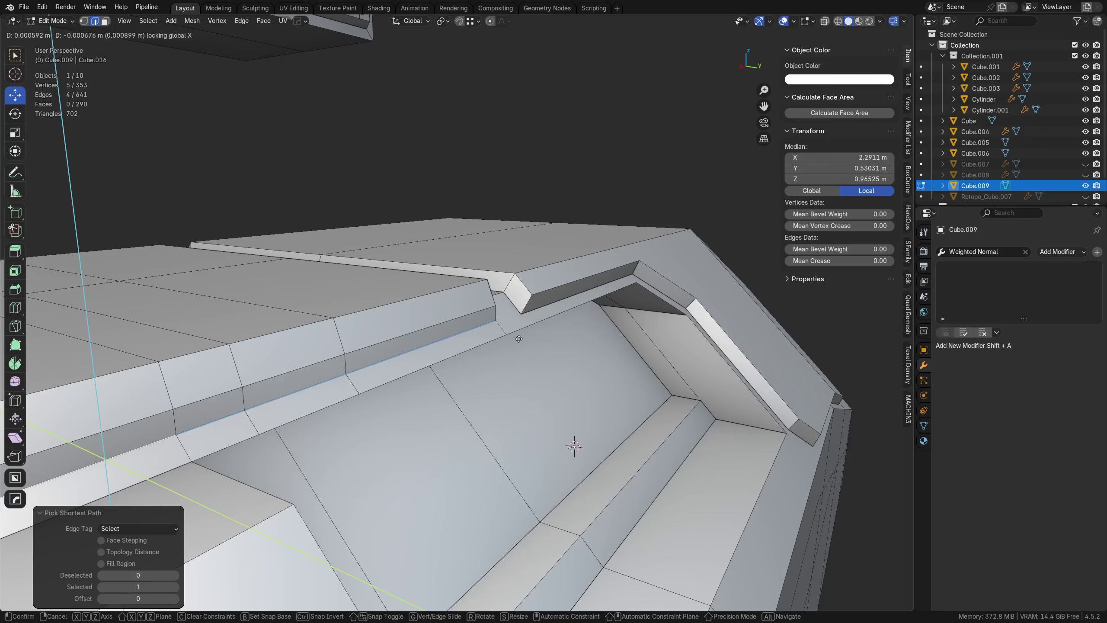
{"action": "left_click", "coordinate": [471, 347]}
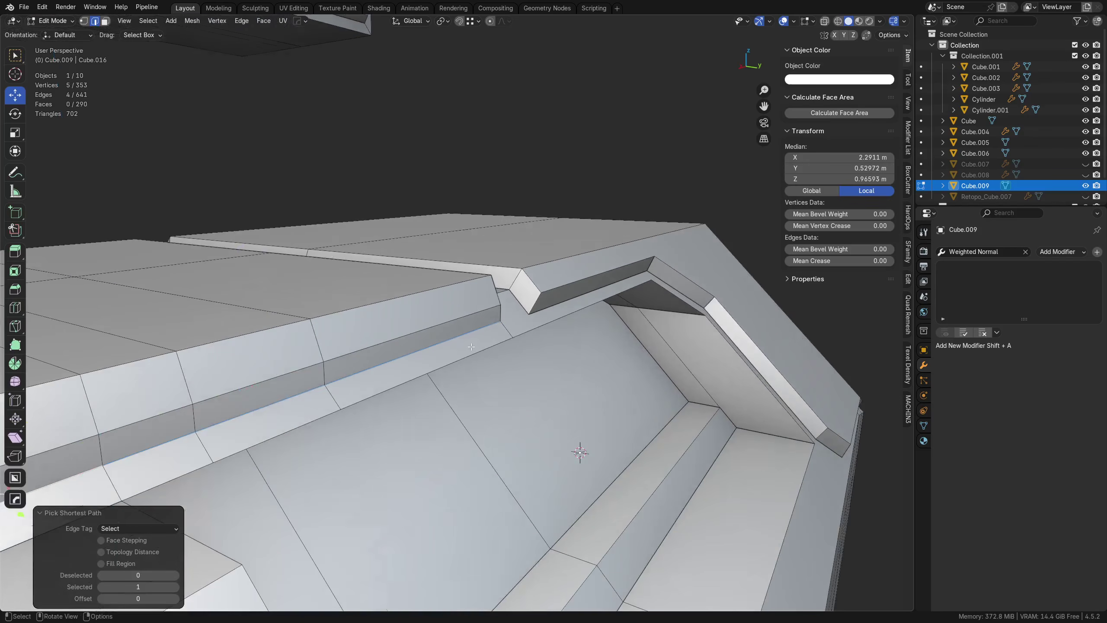
{"action": "key", "text": "g"}
{"action": "key", "text": "shift+x"}
{"action": "left_click", "coordinate": [531, 319]}
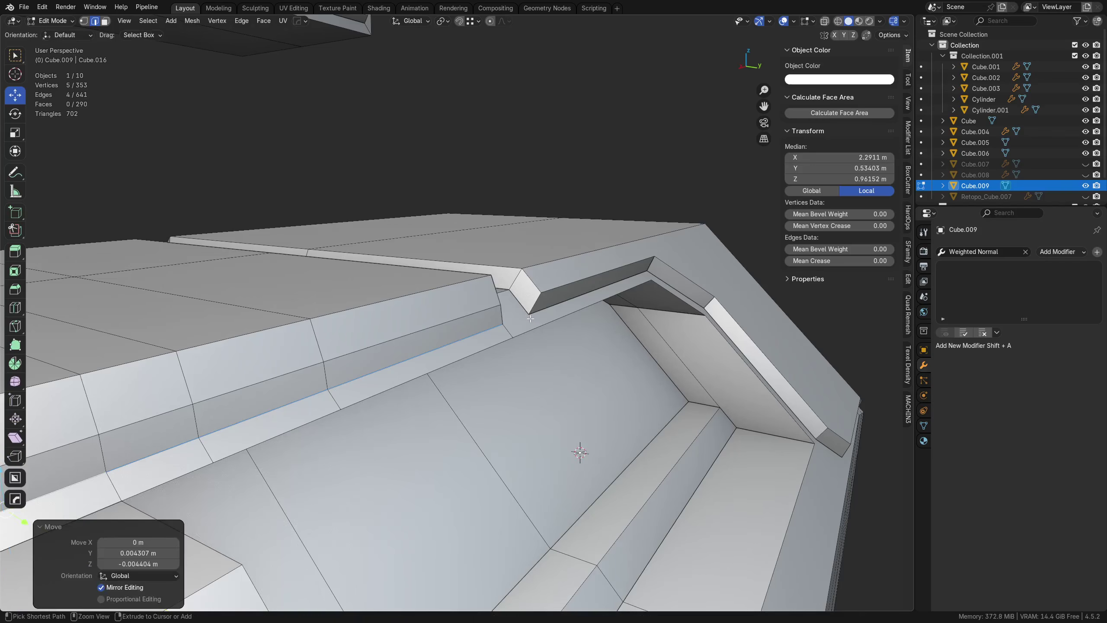
Step: Move the edge chain between the panel's side wall and bevel about 0.018 m in Y and 0.006 m in Z, locking X
{"action": "left_click", "coordinate": [428, 331]}
{"action": "scroll", "coordinate": [628, 279], "scroll_direction": "down", "scroll_amount": 3}
{"action": "middle_click_drag", "start_coordinate": [393, 388], "coordinate": [426, 419]}
{"action": "left_click", "coordinate": [254, 497], "text": "ctrl"}
{"action": "middle_click_drag", "start_coordinate": [528, 349], "coordinate": [497, 345]}
{"action": "key", "text": "g"}
{"action": "key", "text": "x"}
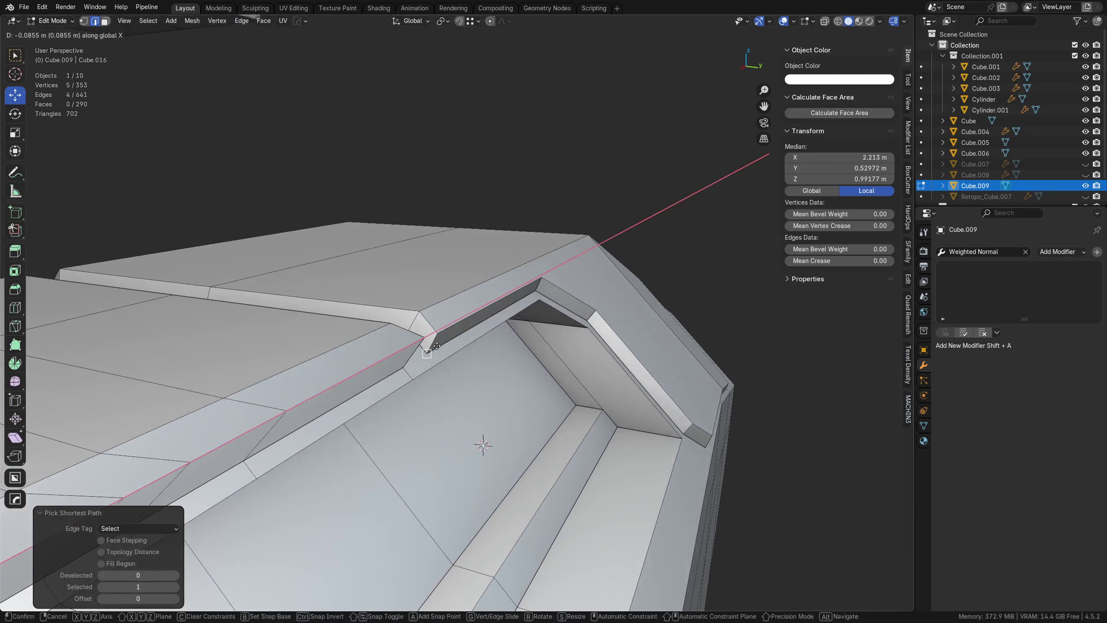
{"action": "key", "text": "shift+x"}
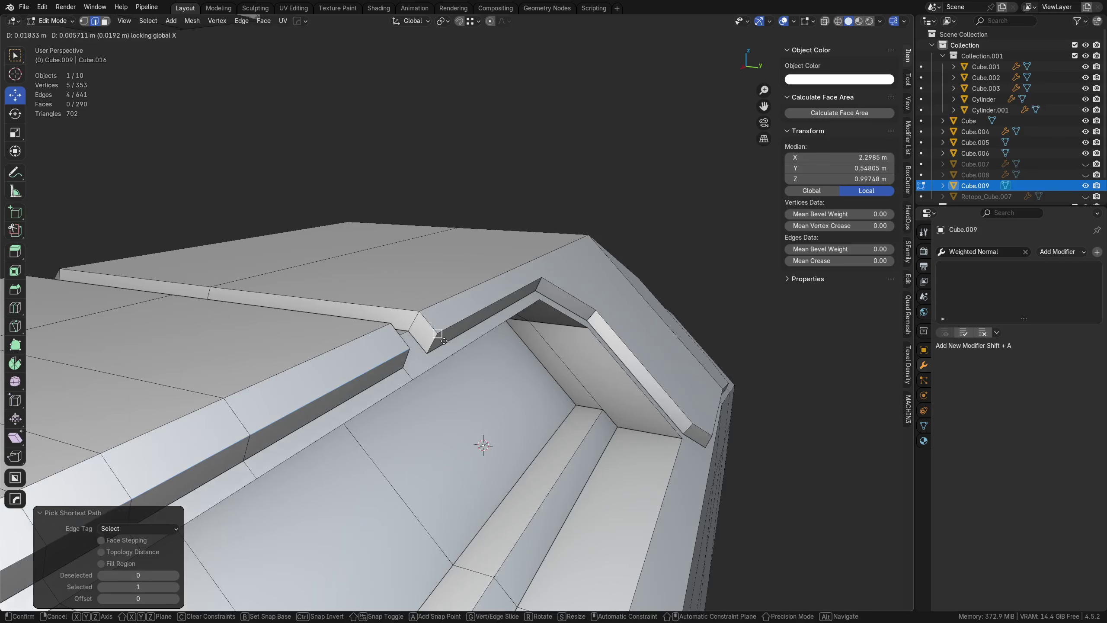
{"action": "left_click", "coordinate": [442, 339]}
Step: Adjust the position of the edge chain along the top of the raised panel's side bevel against the front panel's edge
{"action": "left_click", "coordinate": [315, 357]}
{"action": "scroll", "coordinate": [319, 358], "scroll_direction": "down", "scroll_amount": 5}
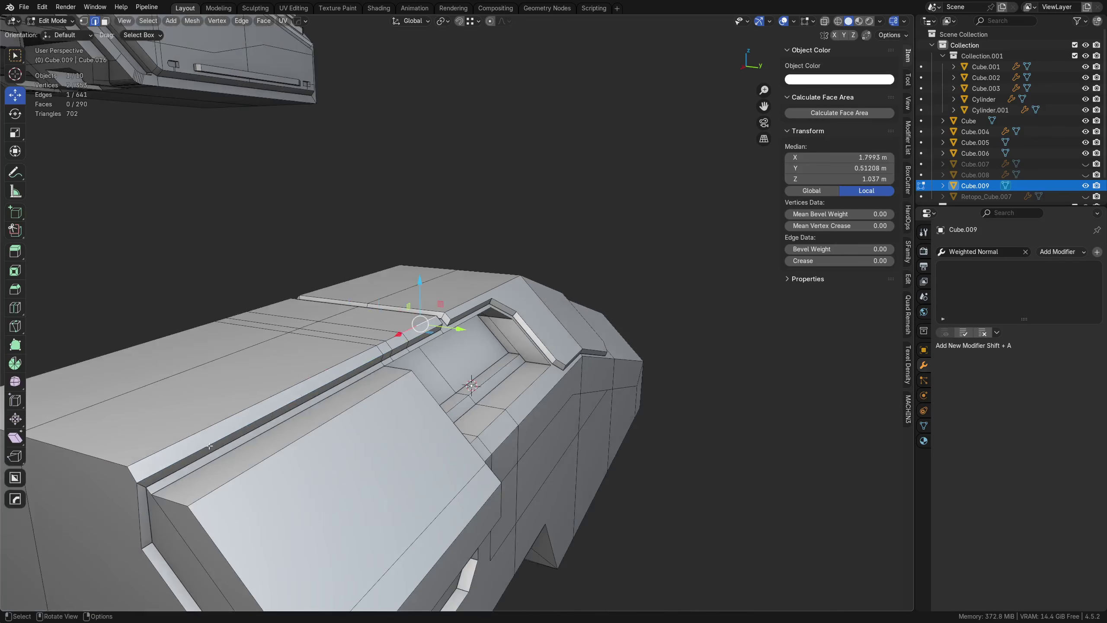
{"action": "left_click", "coordinate": [279, 390], "text": "ctrl"}
{"action": "scroll", "coordinate": [434, 303], "scroll_direction": "up", "scroll_amount": 6}
{"action": "key", "text": "g"}
{"action": "key", "text": "x"}
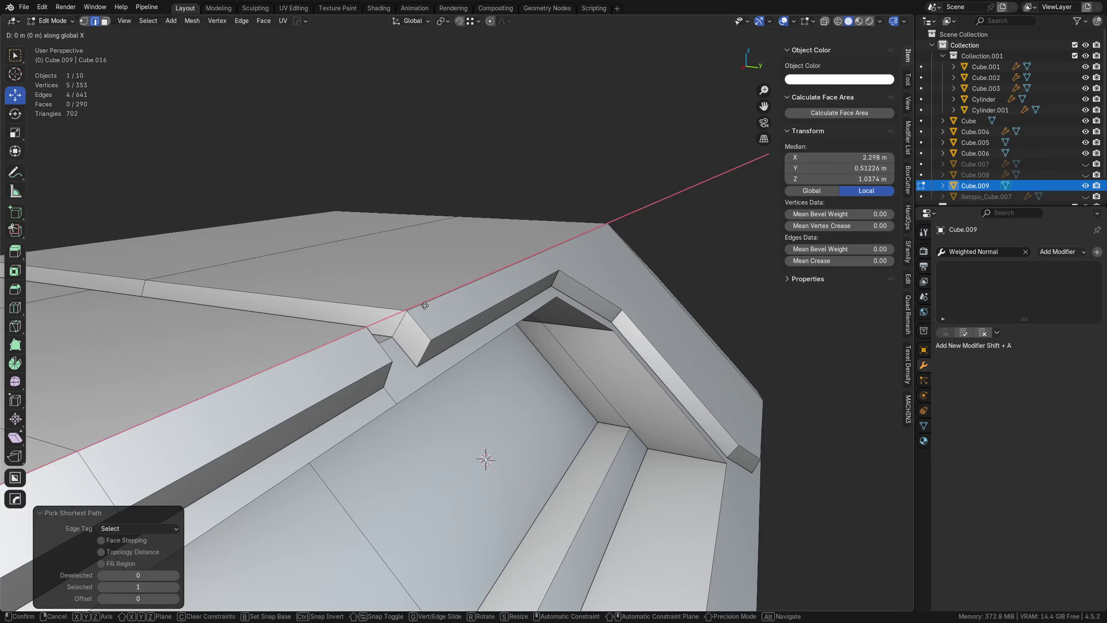
{"action": "left_click", "coordinate": [422, 309]}
Step: Symmetrize the whole mesh along Y from positive to negative to mirror the reshaped panel side edges
{"action": "key", "text": "alt+a"}
{"action": "scroll", "coordinate": [412, 405], "scroll_direction": "down", "scroll_amount": 5}
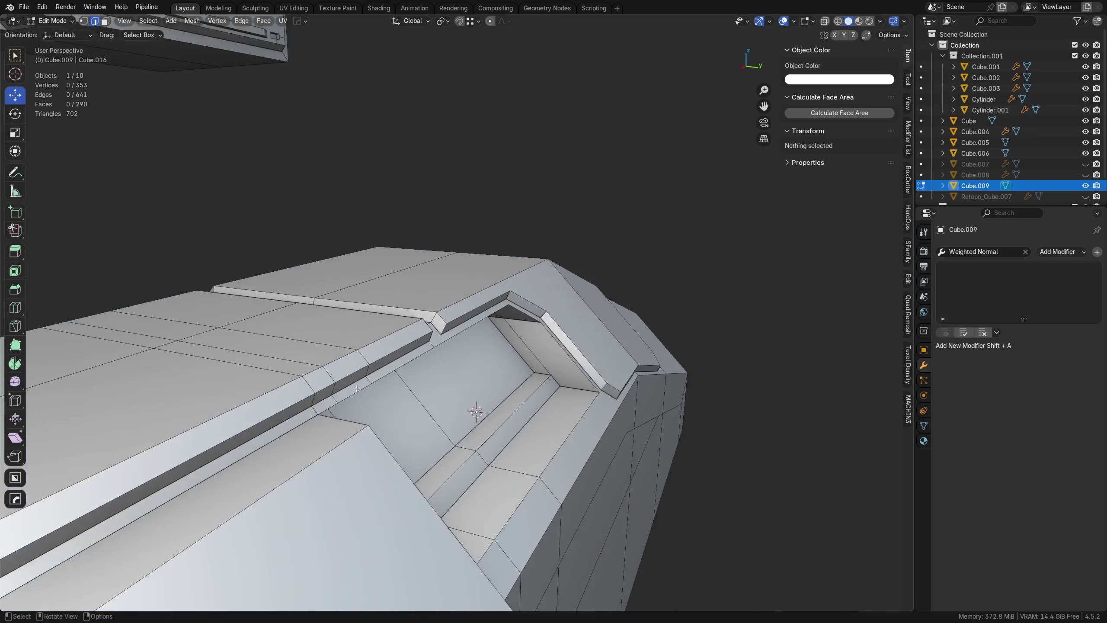
{"action": "middle_click_drag", "start_coordinate": [411, 405], "coordinate": [561, 356]}
{"action": "key", "text": "a"}
{"action": "key", "text": "alt+y"}
{"action": "scroll", "coordinate": [458, 311], "scroll_direction": "up", "scroll_amount": 4}
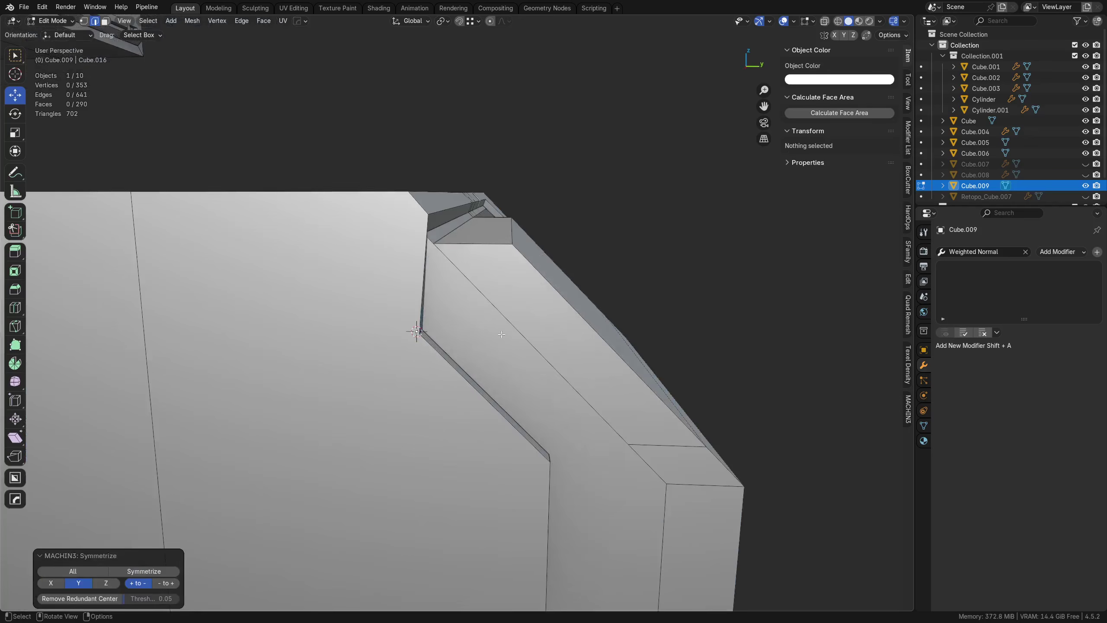
{"action": "middle_click_drag", "start_coordinate": [484, 318], "coordinate": [454, 346]}
{"action": "key", "text": "Tab"}
{"action": "left_click", "coordinate": [527, 347]}
{"action": "left_click", "coordinate": [219, 328]}
{"action": "middle_click_drag", "start_coordinate": [218, 328], "coordinate": [253, 330]}
{"action": "key", "text": "alt+a"}
{"action": "left_click", "coordinate": [626, 369]}
{"action": "key", "text": "ctrl+z"}
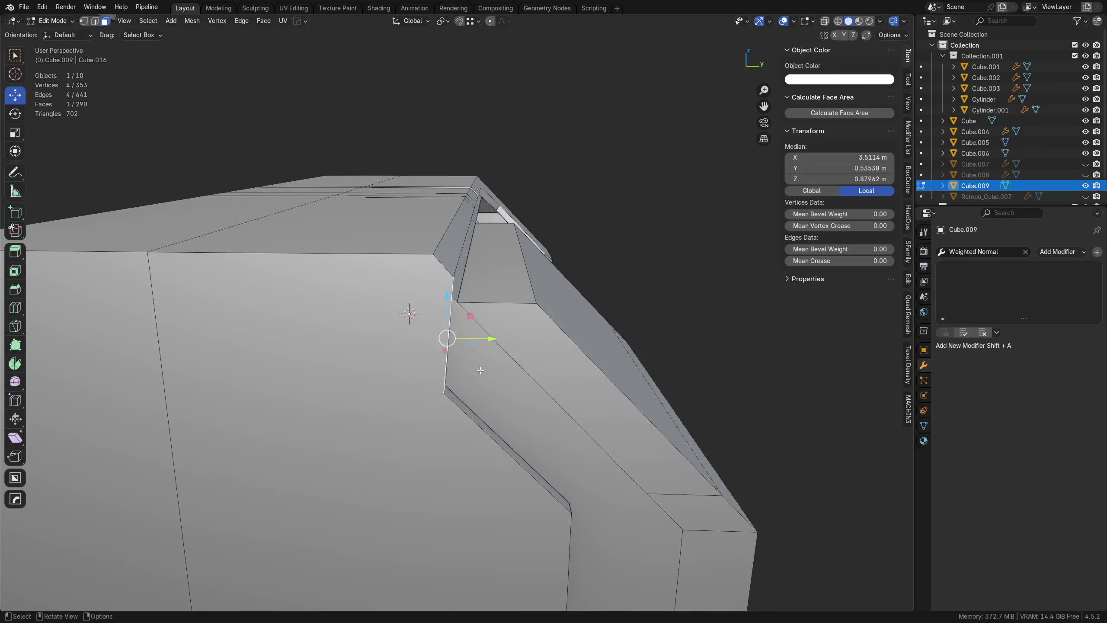
Step: Move the inner and outer vertices at the lower end of the rear vertical wall face 0.004307 m along Y
{"action": "key", "text": "Tab"}
{"action": "left_click", "coordinate": [389, 374]}
{"action": "middle_click_drag", "start_coordinate": [389, 374], "coordinate": [400, 371]}
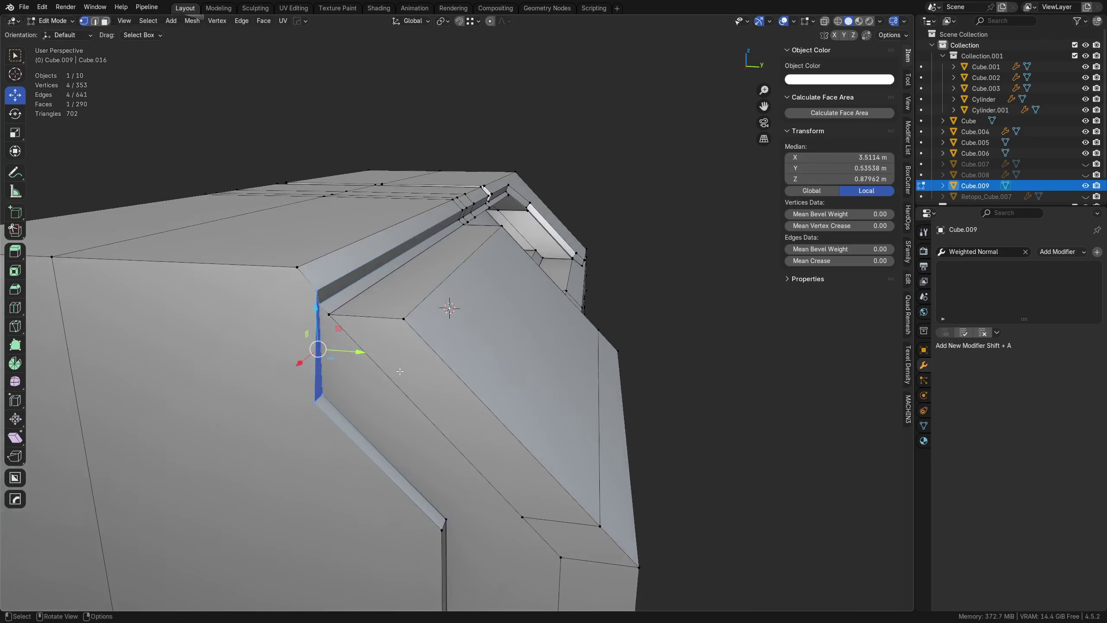
{"action": "left_click", "coordinate": [319, 305]}
{"action": "key", "text": "g"}
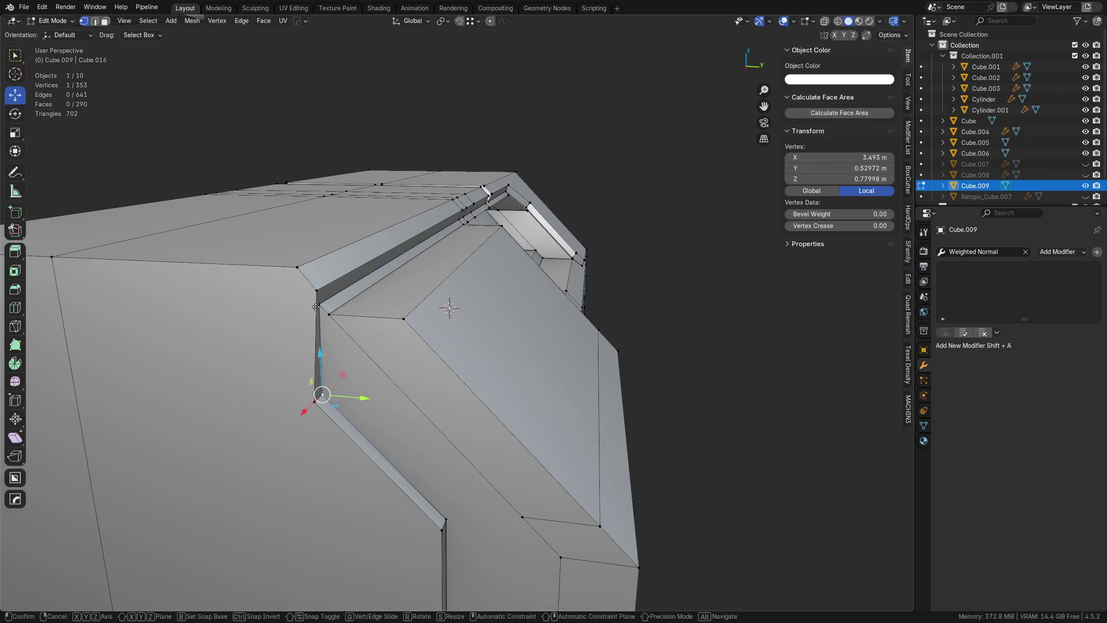
{"action": "key", "text": "x"}
{"action": "key", "text": "y"}
{"action": "left_click", "coordinate": [316, 312]}
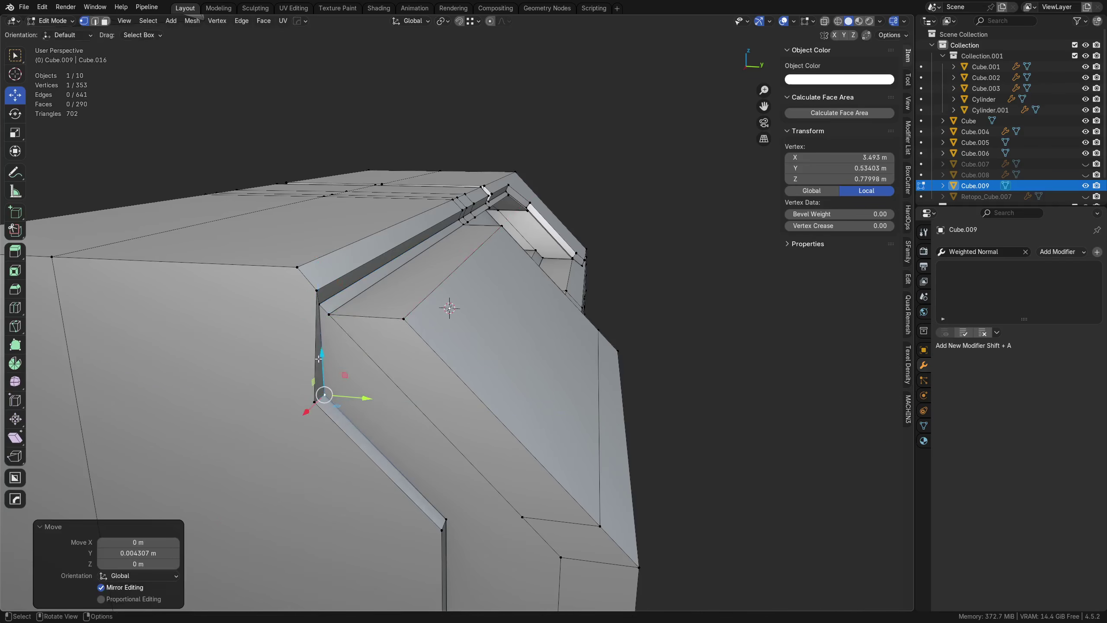
{"action": "key", "text": "g"}
{"action": "key", "text": "y"}
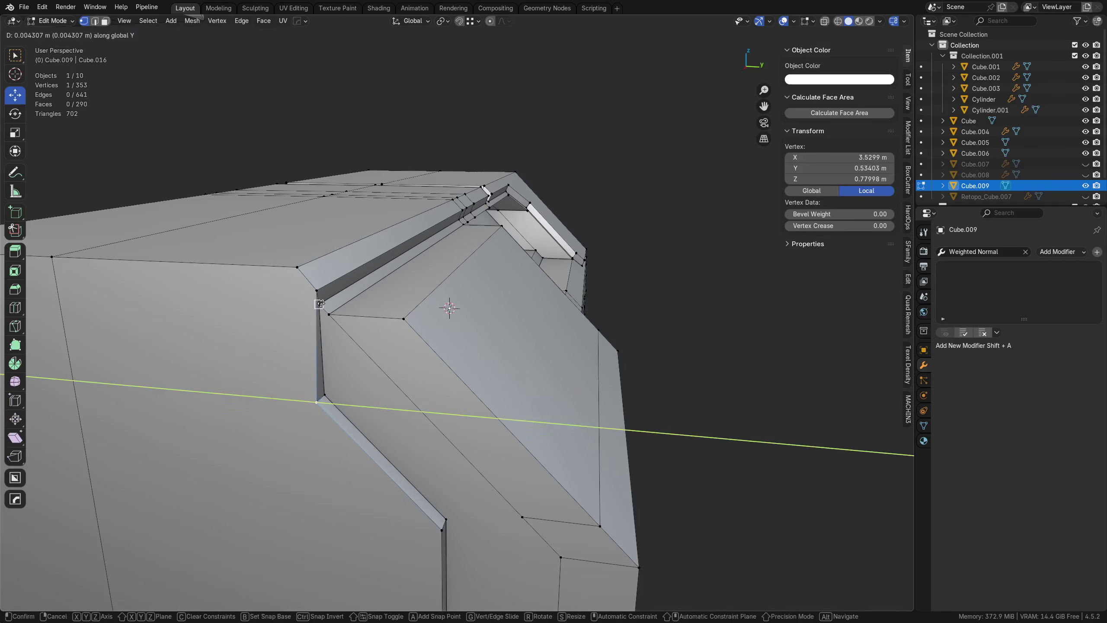
{"action": "left_click", "coordinate": [322, 304]}
Step: Knife-cut the rear vertical wall face from its upper inner corner parallel to X to the outer edge
{"action": "middle_click_drag", "start_coordinate": [322, 304], "coordinate": [348, 270]}
{"action": "scroll", "coordinate": [371, 306], "scroll_direction": "up", "scroll_amount": 3}
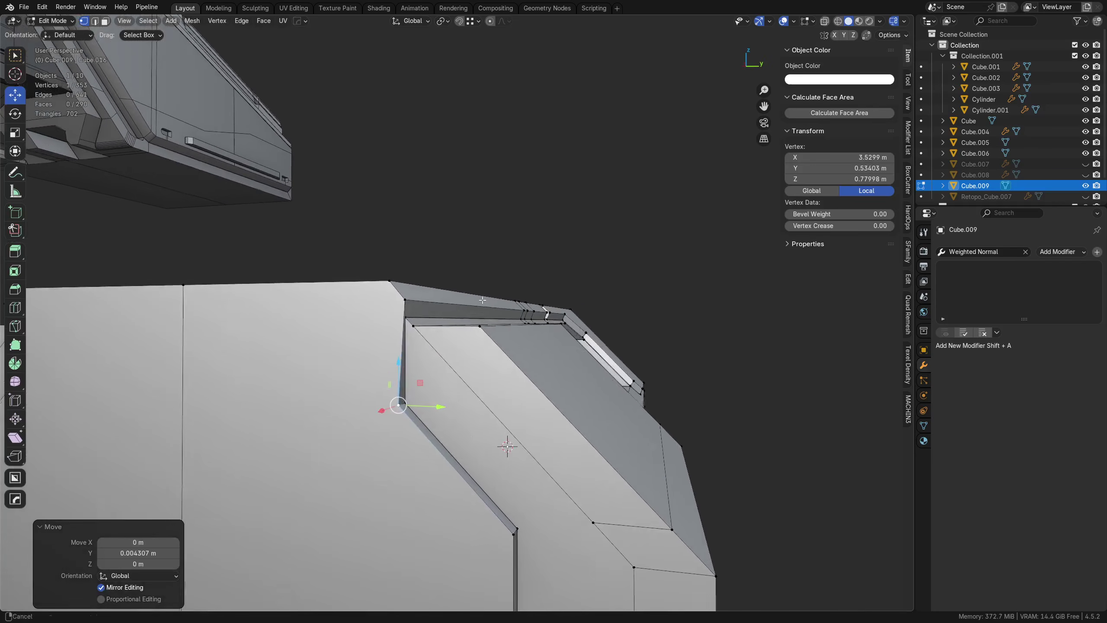
{"action": "middle_click_drag", "start_coordinate": [440, 351], "coordinate": [378, 349]}
{"action": "scroll", "coordinate": [378, 348], "scroll_direction": "up", "scroll_amount": 3}
{"action": "scroll", "coordinate": [378, 348], "scroll_direction": "up", "scroll_amount": 2}
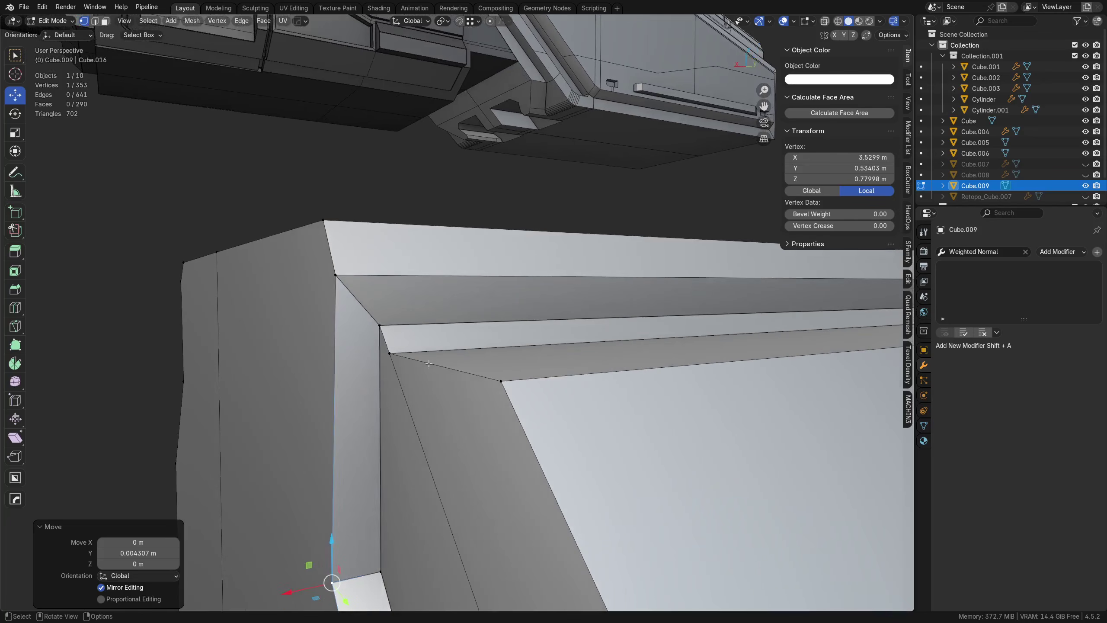
{"action": "key", "text": "k"}
{"action": "key", "text": "x"}
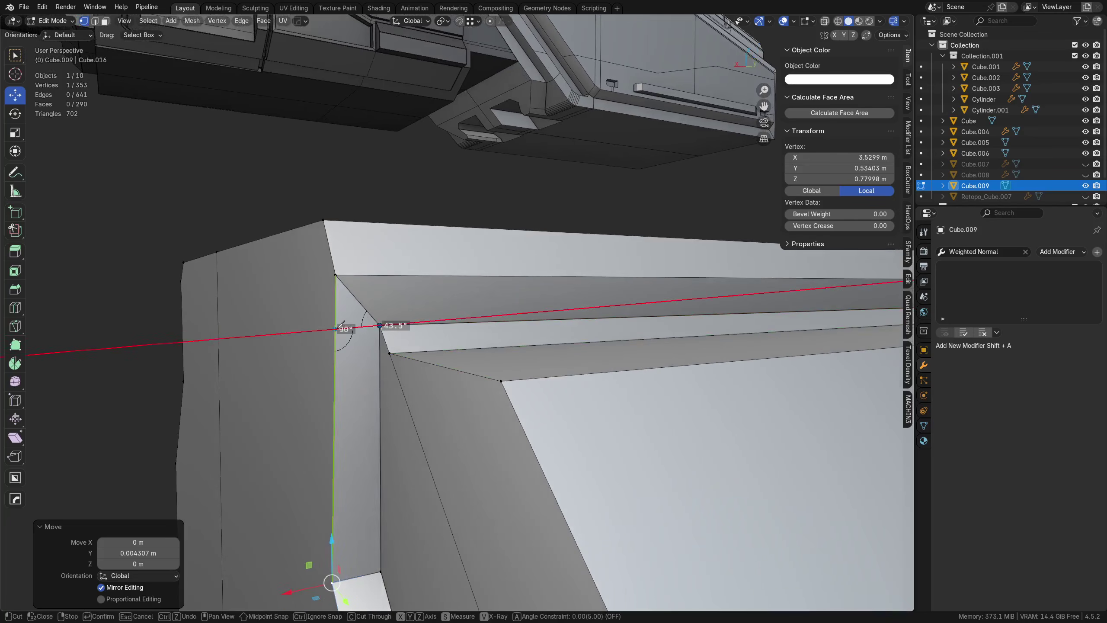
{"action": "left_click", "coordinate": [338, 329]}
{"action": "key", "text": "Return"}
Step: Line up the new cut vertex in Z with the inner corner and move it -0.011653 m along Y
{"action": "key", "text": "Tab"}
{"action": "left_click", "coordinate": [336, 329]}
{"action": "key", "text": "g"}
{"action": "key", "text": "z"}
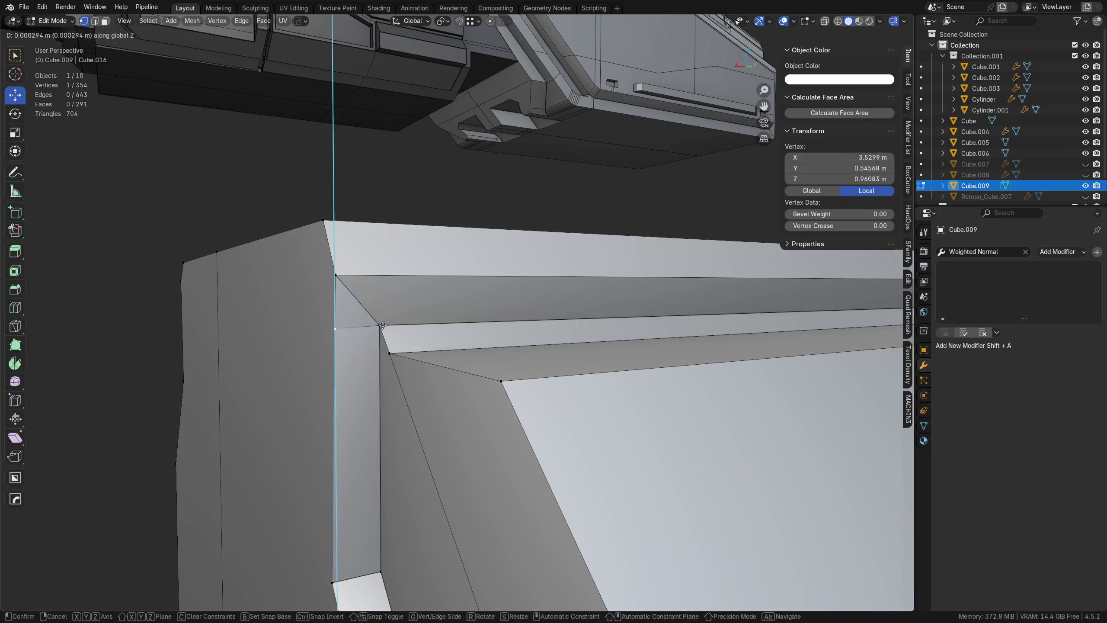
{"action": "left_click", "coordinate": [362, 333]}
{"action": "middle_click_drag", "start_coordinate": [362, 334], "coordinate": [315, 324]}
{"action": "left_click", "coordinate": [283, 339]}
{"action": "key", "text": "g"}
{"action": "key", "text": "y"}
{"action": "left_click", "coordinate": [302, 329]}
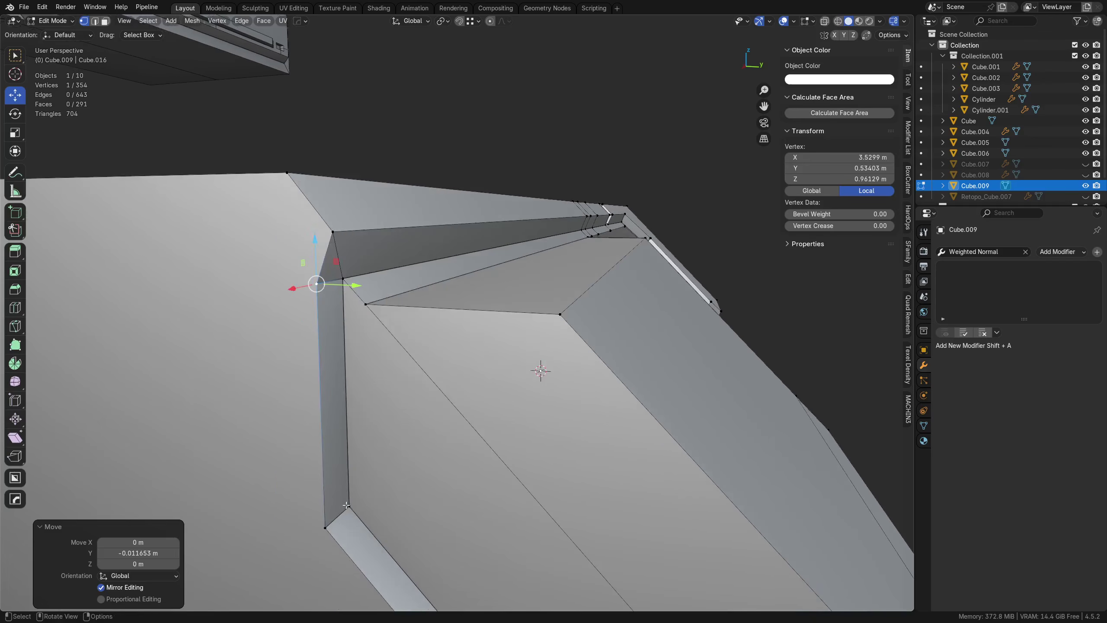
Step: Align the outer vertex at the wall face's lower end along Y with the corner above
{"action": "left_click", "coordinate": [326, 527]}
{"action": "key", "text": "g"}
{"action": "key", "text": "y"}
{"action": "left_click", "coordinate": [340, 283], "text": "ctrl"}
Step: Select the whole mesh and merge its vertices by distance
{"action": "scroll", "coordinate": [340, 283], "scroll_direction": "down", "scroll_amount": 3}
{"action": "key", "text": "a"}
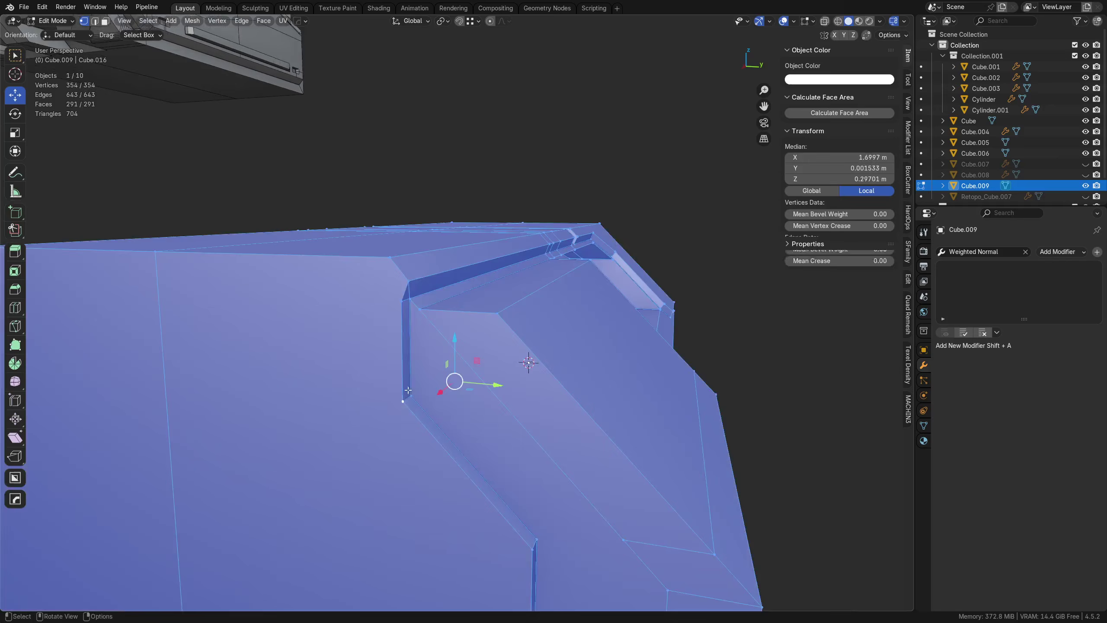
{"action": "key", "text": "a"}
{"action": "key", "text": "a"}
{"action": "key", "text": "m"}
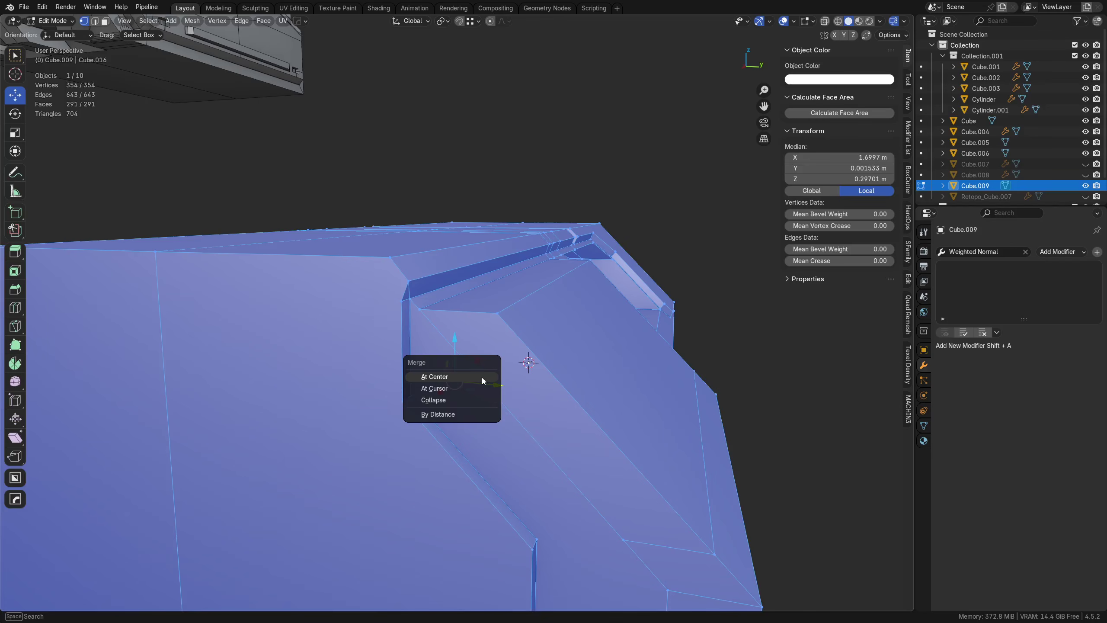
{"action": "left_click", "coordinate": [470, 418]}
{"action": "scroll", "coordinate": [469, 418], "scroll_direction": "down", "scroll_amount": 4}
Step: Symmetrize the mesh across Y to mirror the cleaned-up rear corner and switch to edge selection
{"action": "key", "text": "alt+x"}
{"action": "middle_click_drag", "start_coordinate": [470, 417], "coordinate": [396, 413]}
{"action": "scroll", "coordinate": [453, 362], "scroll_direction": "up", "scroll_amount": 5}
{"action": "key", "text": "2"}
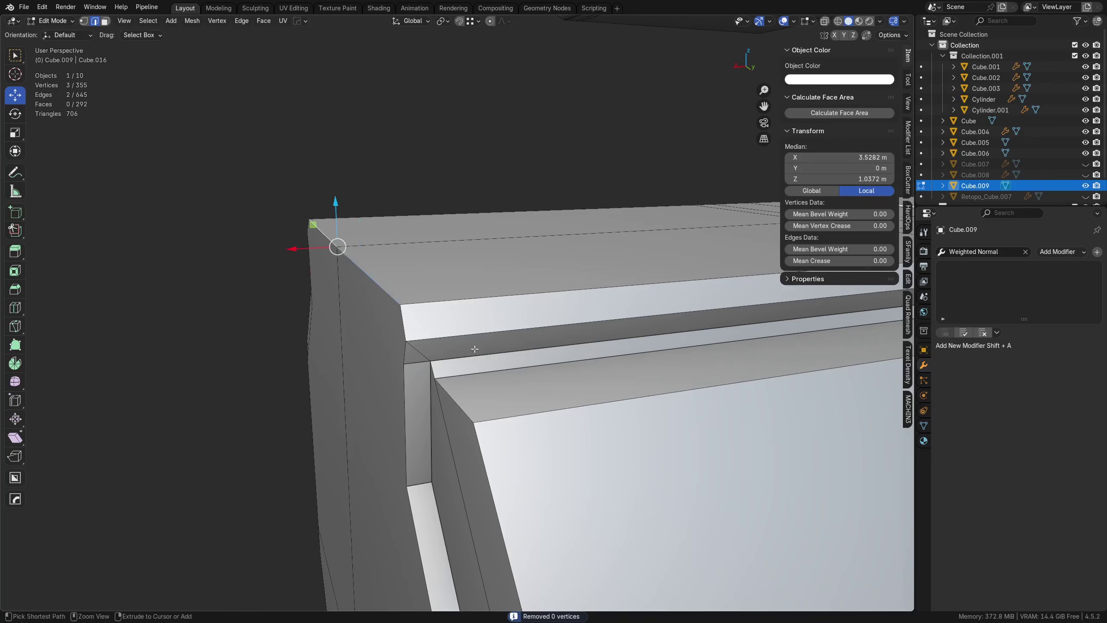
Step: Bevel the selected edge across the hull's upper rear end with a width of 0.241 m and one segment
{"action": "key", "text": "ctrl+b"}
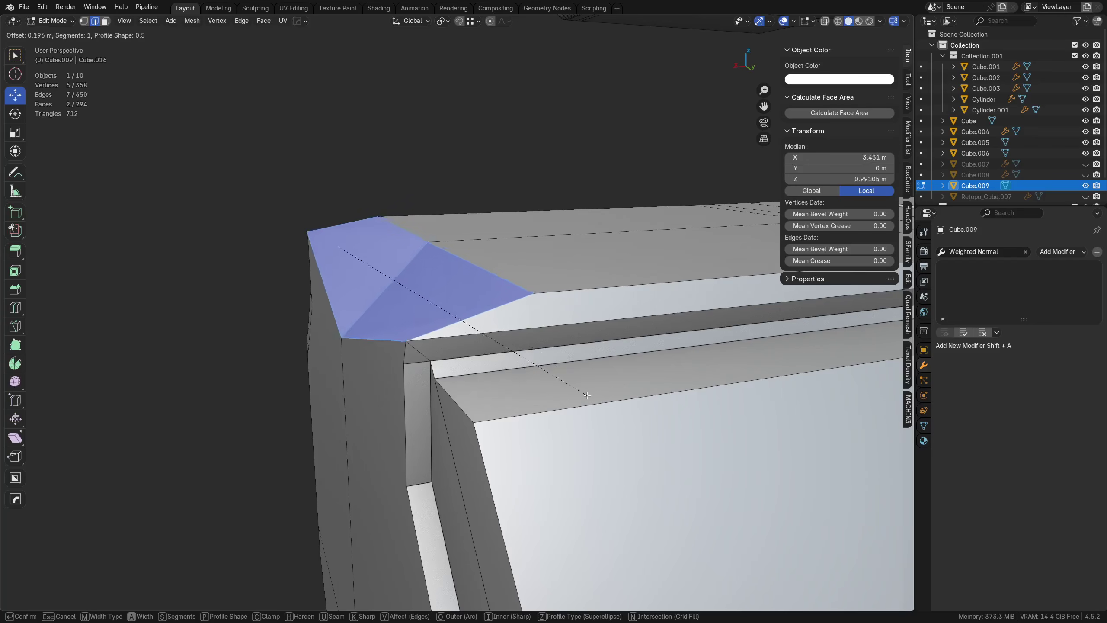
{"action": "left_click", "coordinate": [618, 388]}
{"action": "middle_click_drag", "start_coordinate": [571, 389], "coordinate": [694, 388]}
{"action": "scroll", "coordinate": [631, 371], "scroll_direction": "down", "scroll_amount": 5}
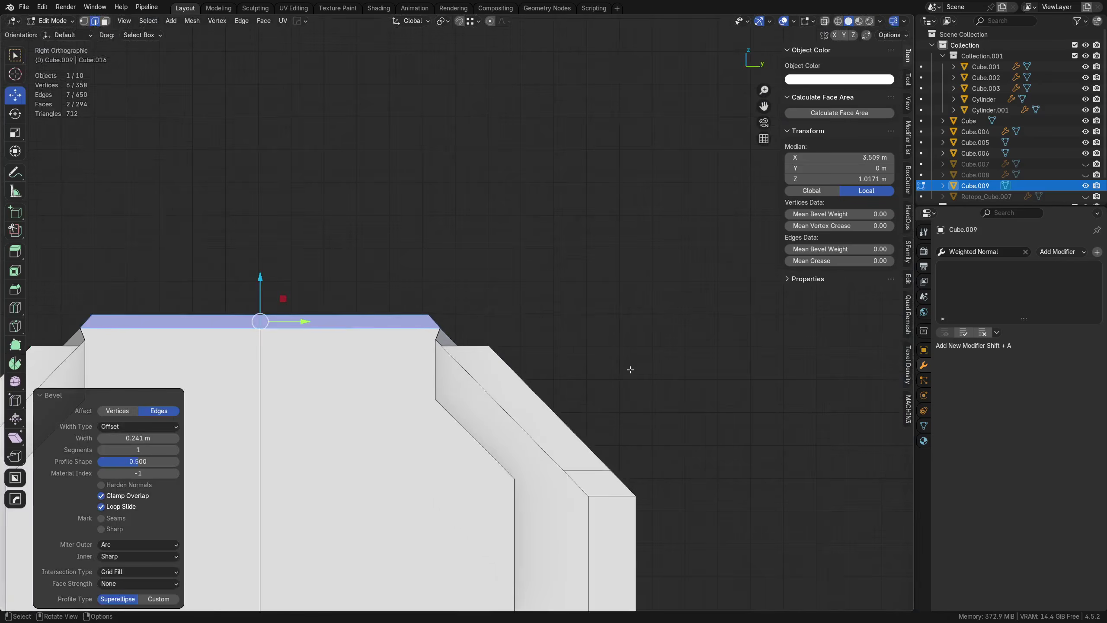
Step: Merge all vertices of the mesh by distance to clean up the new rear bevel
{"action": "middle_click_drag", "start_coordinate": [630, 371], "coordinate": [578, 416]}
{"action": "key", "text": "a"}
{"action": "key", "text": "m"}
{"action": "left_click", "coordinate": [580, 415]}
{"action": "key", "text": "Tab"}
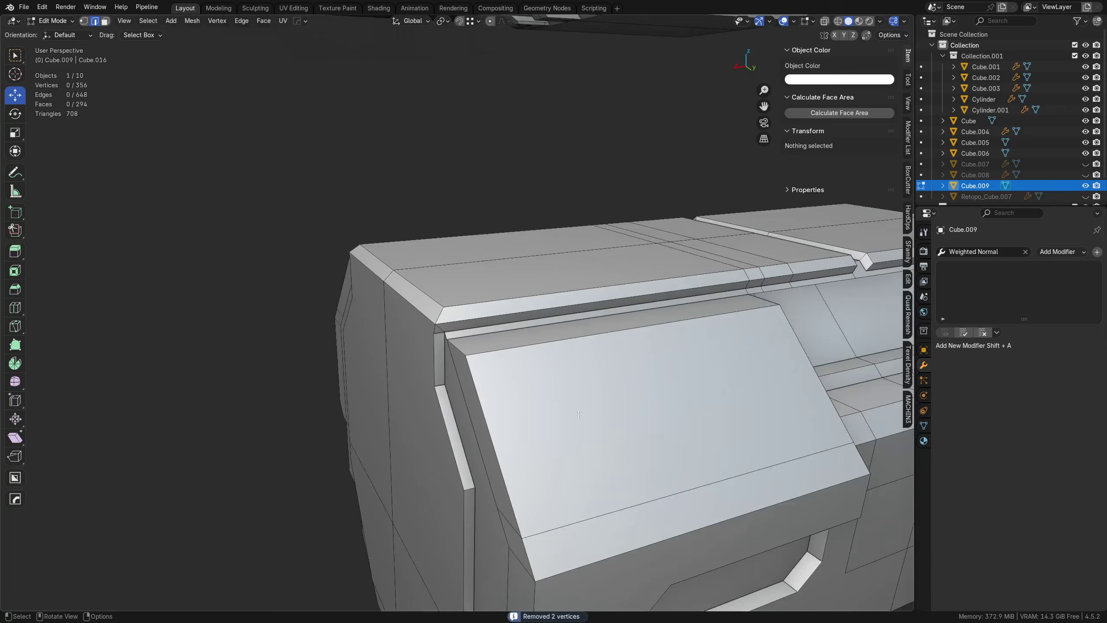
Step: Switch to face selection mode and clear the selection
{"action": "scroll", "coordinate": [523, 401], "scroll_direction": "down", "scroll_amount": 4}
{"action": "key", "text": "a"}
{"action": "left_click", "coordinate": [464, 389]}
{"action": "middle_click_drag", "start_coordinate": [464, 390], "coordinate": [403, 438]}
{"action": "scroll", "coordinate": [495, 408], "scroll_direction": "up", "scroll_amount": 3}
{"action": "key", "text": "Tab"}
{"action": "left_click", "coordinate": [357, 367]}
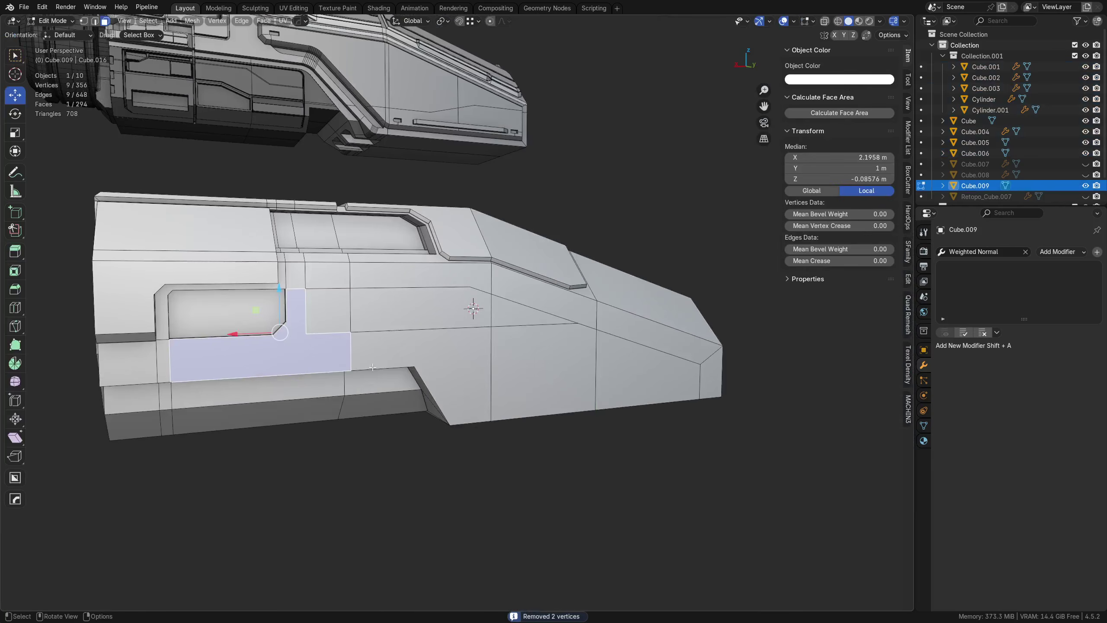
{"action": "key", "text": "a"}
{"action": "key", "text": "a"}
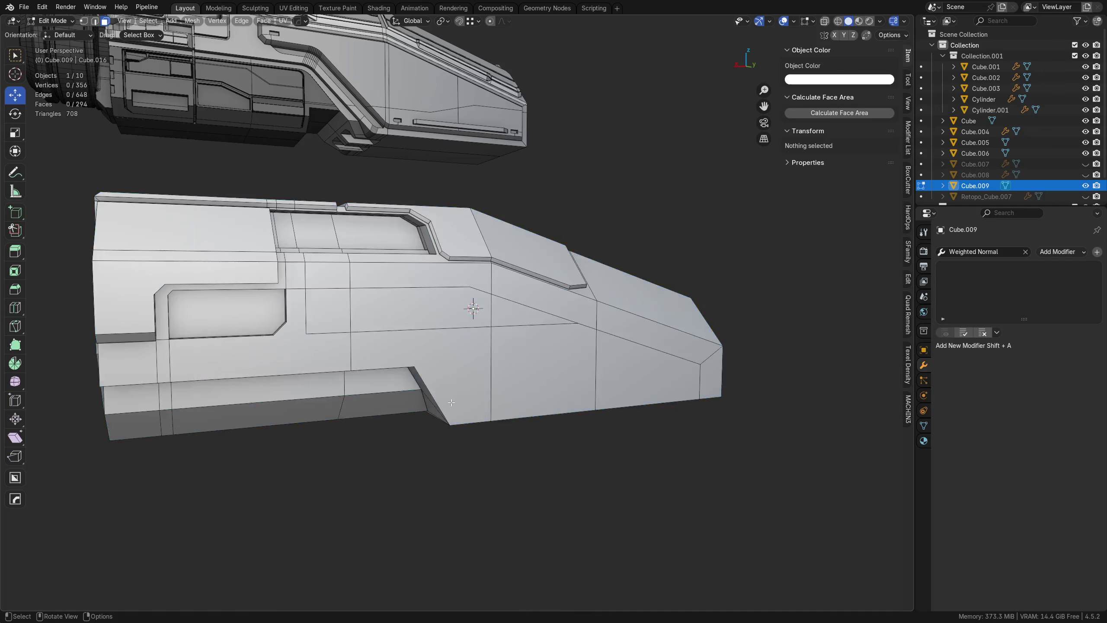
{"action": "middle_click_drag", "start_coordinate": [459, 387], "coordinate": [449, 378]}
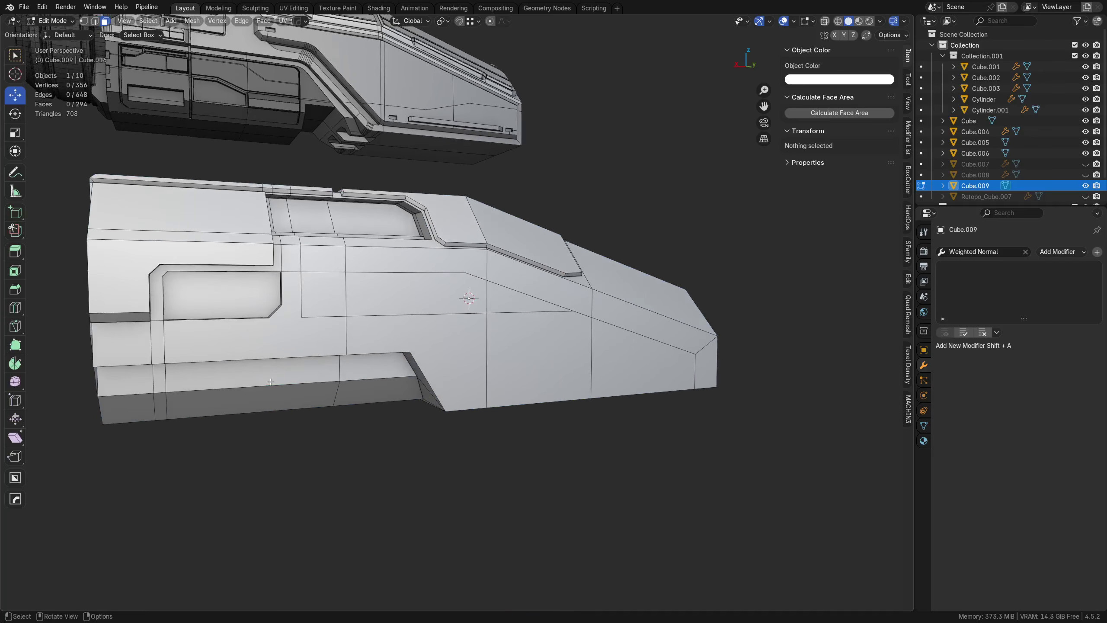
Step: Knife-cut a closed panel outline along the hull's lower side, from the rear end to the nose, with a stepped lower edge that follows the recess
{"action": "key", "text": "k"}
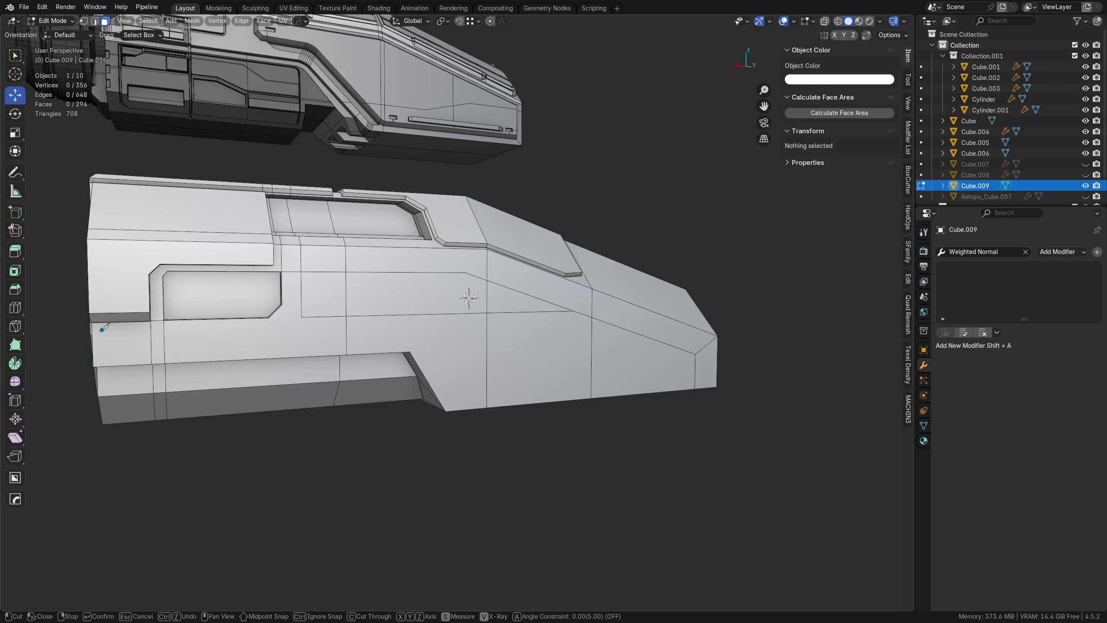
{"action": "left_click", "coordinate": [100, 328]}
{"action": "left_click", "coordinate": [569, 317]}
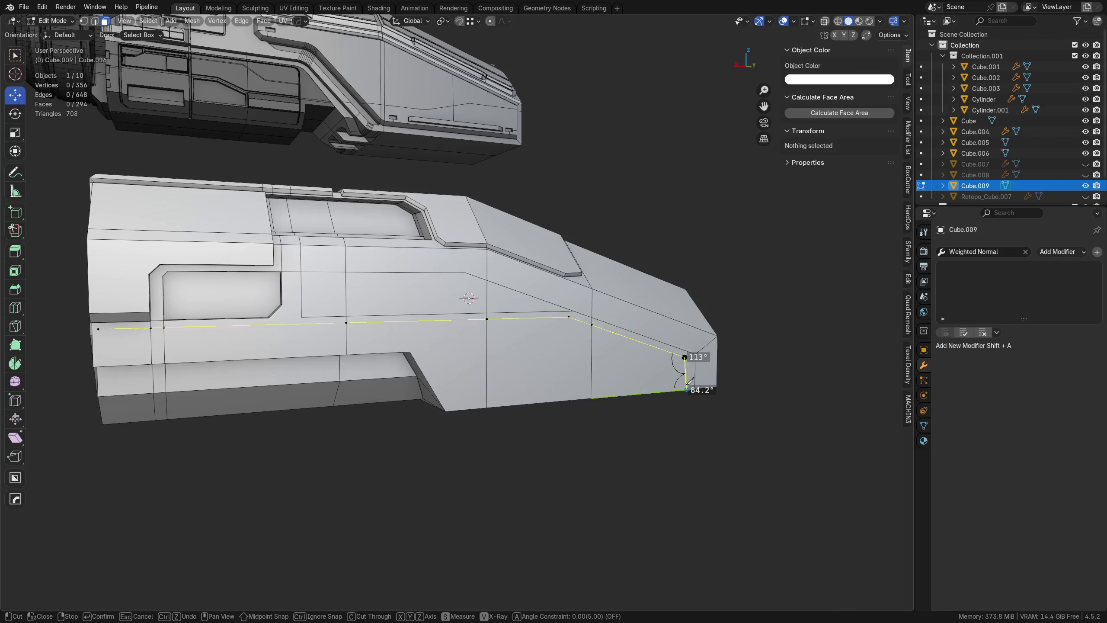
{"action": "left_click", "coordinate": [685, 383]}
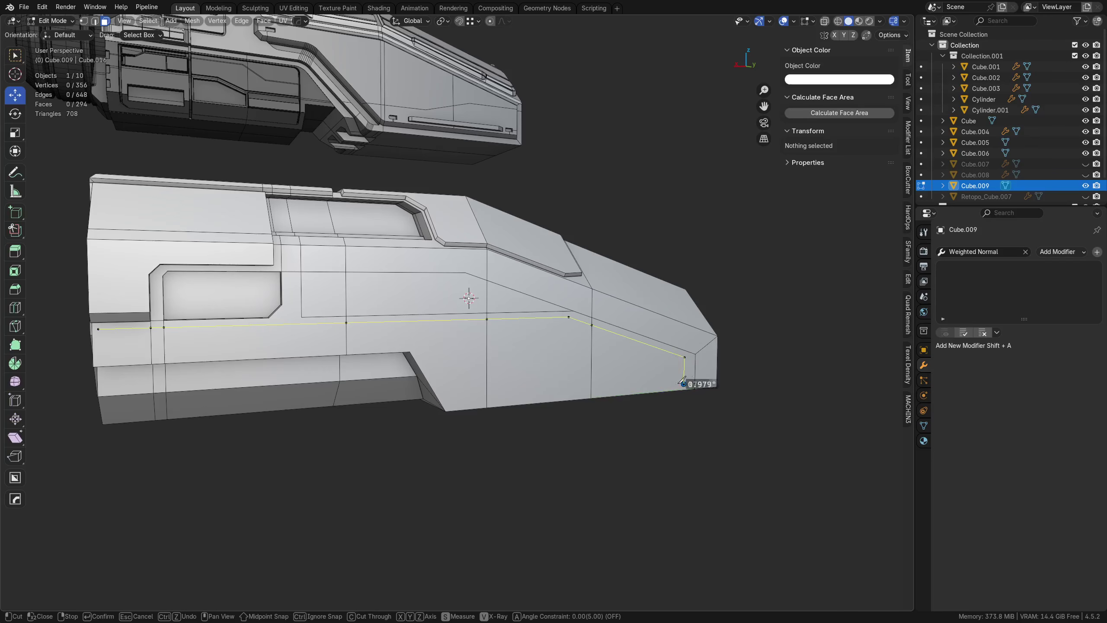
{"action": "left_click", "coordinate": [618, 387]}
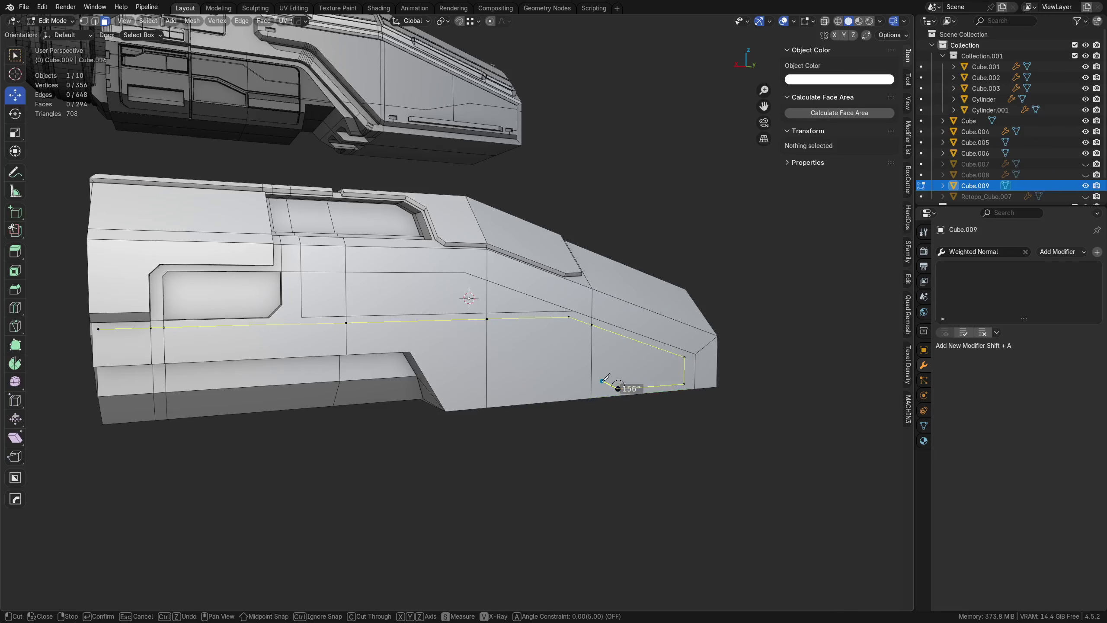
{"action": "left_click", "coordinate": [602, 381]}
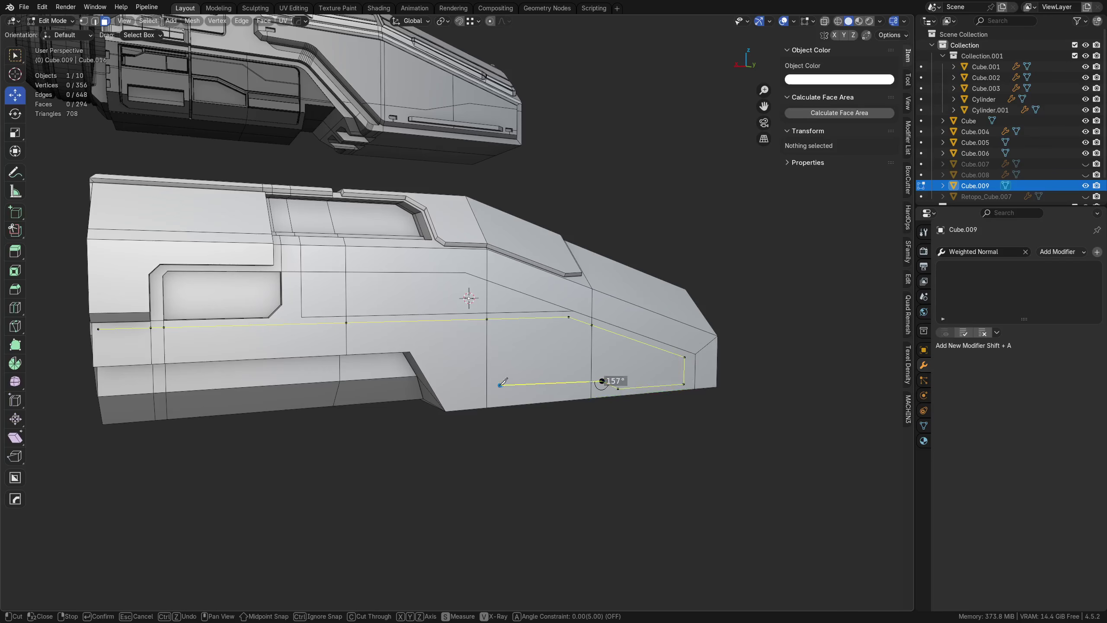
{"action": "left_click", "coordinate": [475, 390]}
{"action": "left_click", "coordinate": [475, 402]}
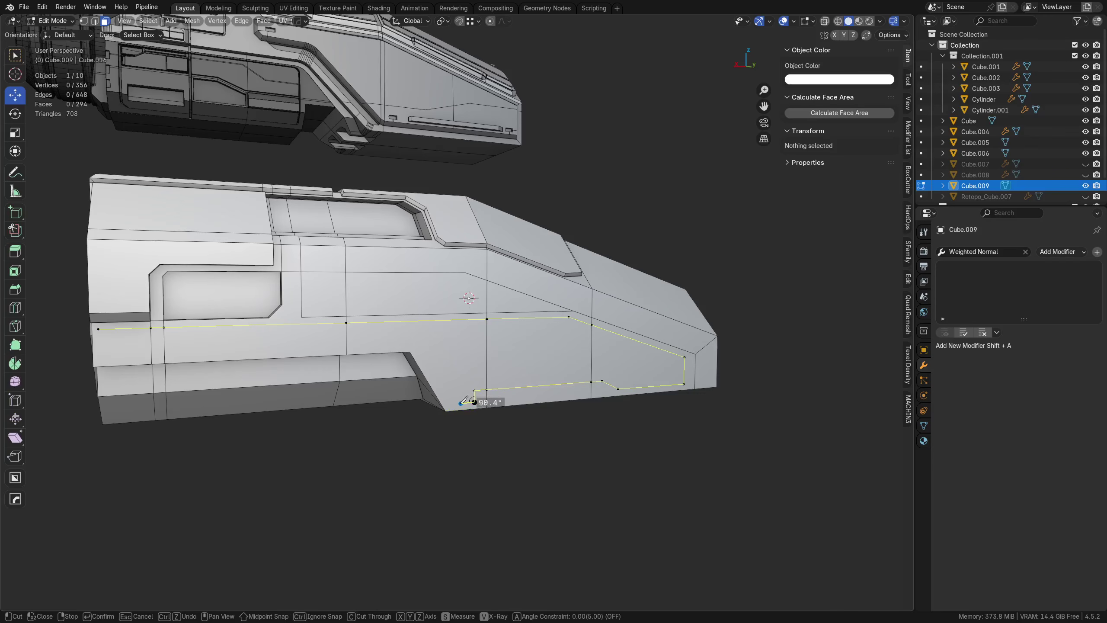
{"action": "left_click", "coordinate": [455, 404]}
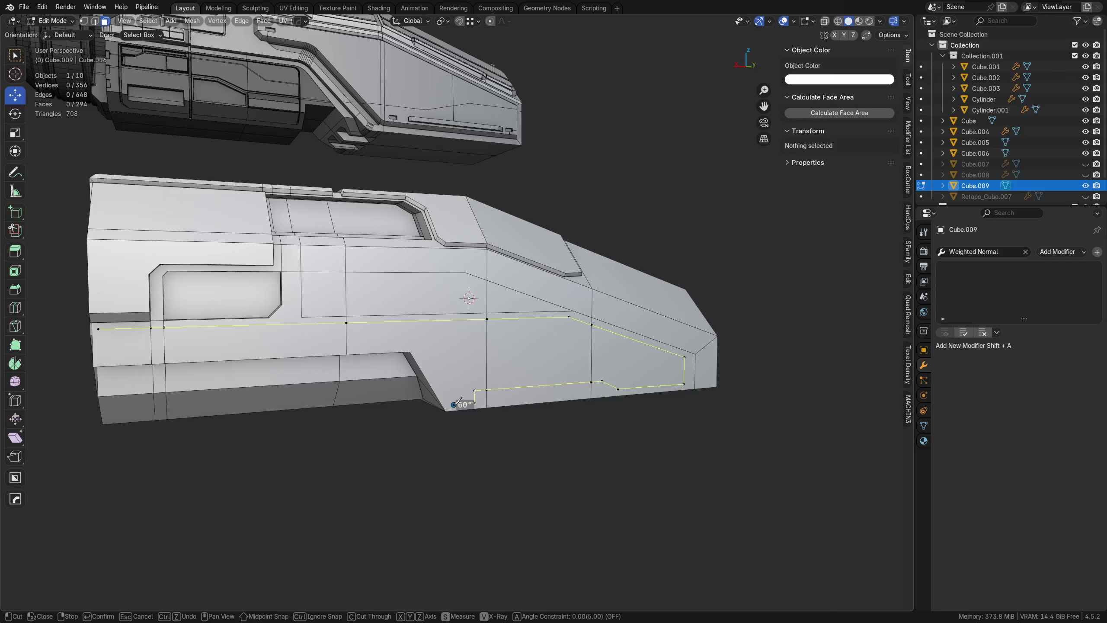
{"action": "left_click", "coordinate": [418, 345]}
{"action": "left_click", "coordinate": [101, 359]}
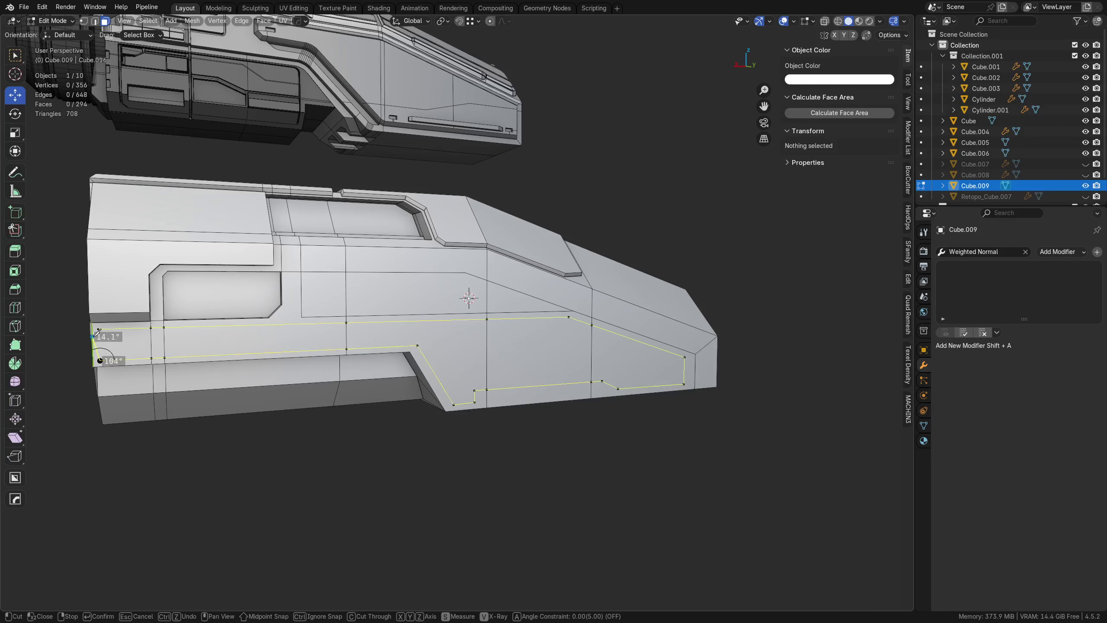
{"action": "left_click", "coordinate": [99, 329]}
{"action": "key", "text": "Return"}
Step: Select all faces inside the new outline along the lower side and extrude them outward by about 0.069 m
{"action": "key", "text": "Tab"}
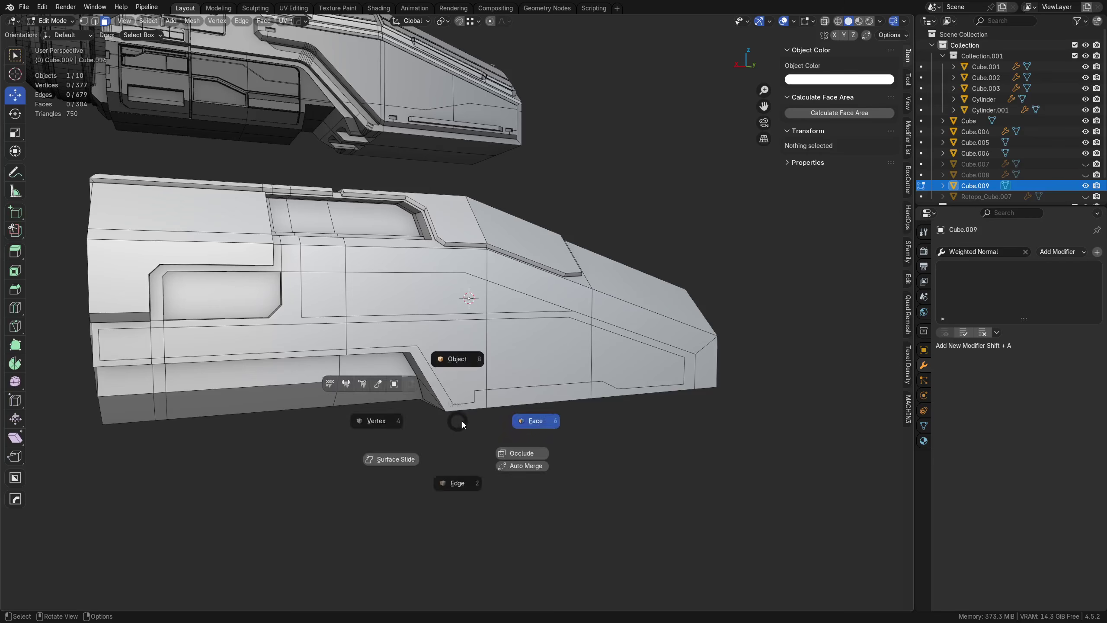
{"action": "key", "text": "Escape"}
{"action": "left_click", "coordinate": [133, 343]}
{"action": "left_click", "coordinate": [619, 371], "text": "ctrl"}
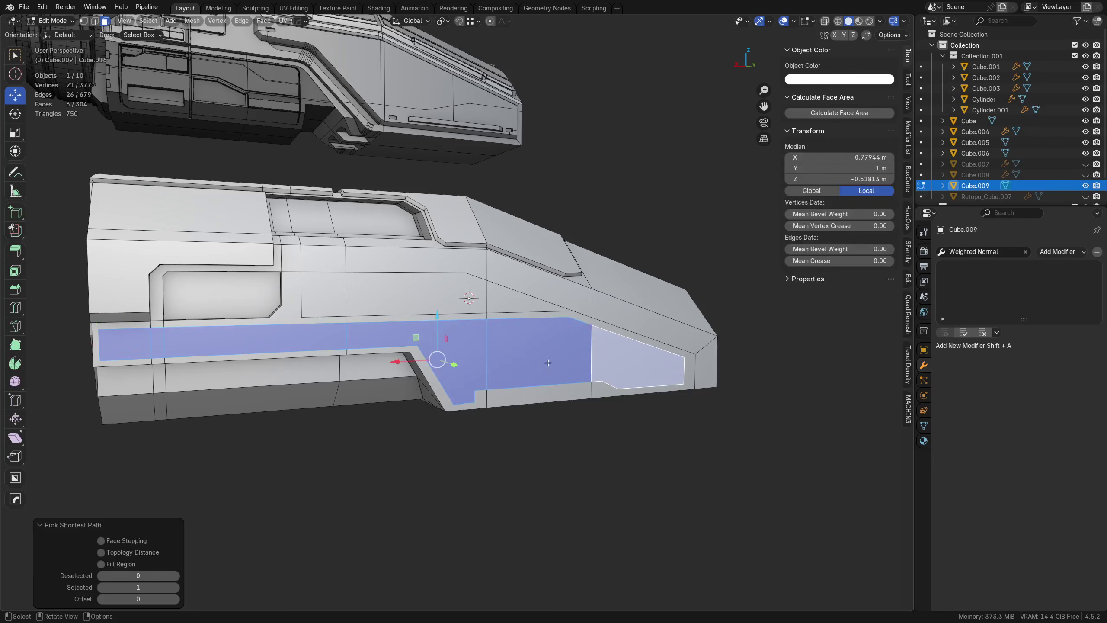
{"action": "scroll", "coordinate": [597, 409], "scroll_direction": "up", "scroll_amount": 3}
{"action": "key", "text": "e"}
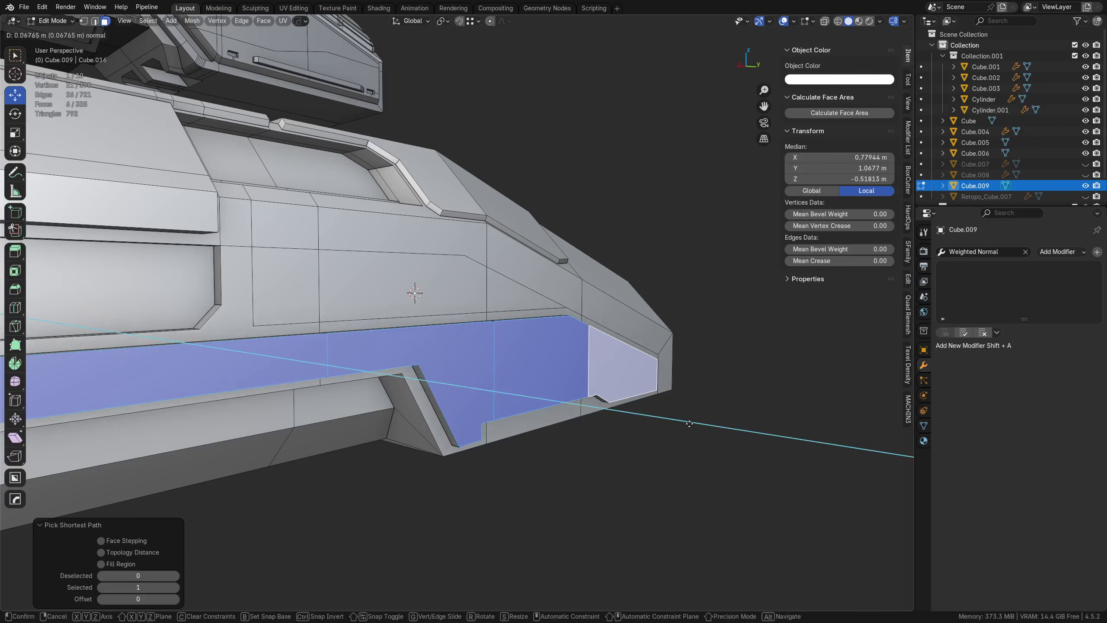
{"action": "left_click", "coordinate": [689, 423]}
Step: Align the underside face at the raised panel's short rear step to the minimum on local Z
{"action": "middle_click_drag", "start_coordinate": [550, 448], "coordinate": [438, 358]}
{"action": "scroll", "coordinate": [398, 342], "scroll_direction": "up", "scroll_amount": 3}
{"action": "key", "text": "Tab"}
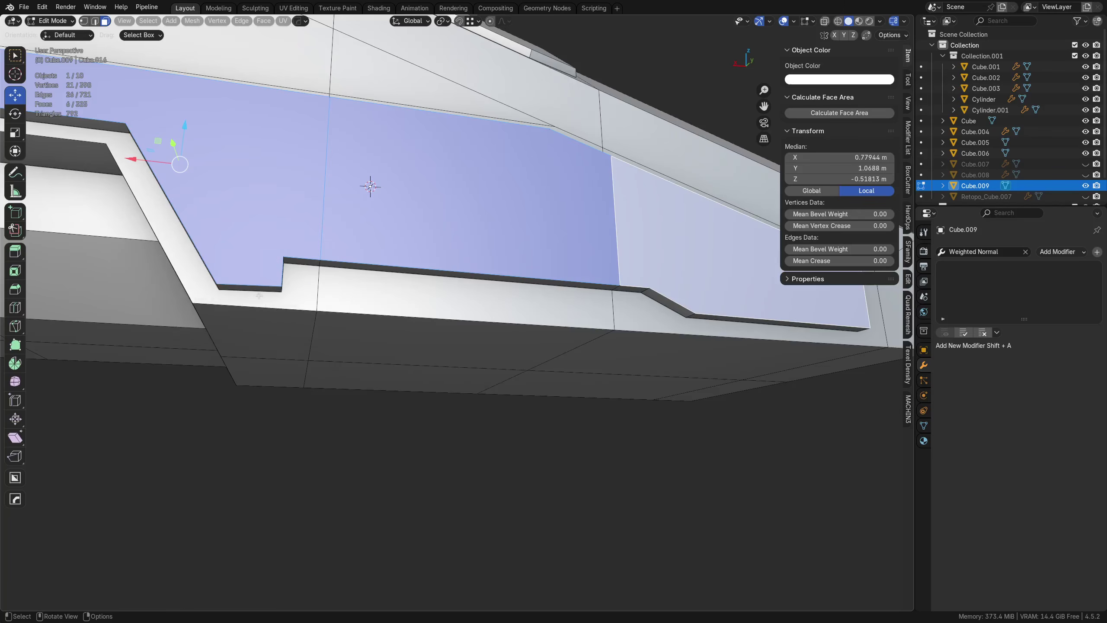
{"action": "left_click", "coordinate": [258, 289]}
{"action": "key", "text": "alt+a"}
{"action": "left_click", "coordinate": [259, 350]}
{"action": "middle_click_drag", "start_coordinate": [259, 351], "coordinate": [268, 374]}
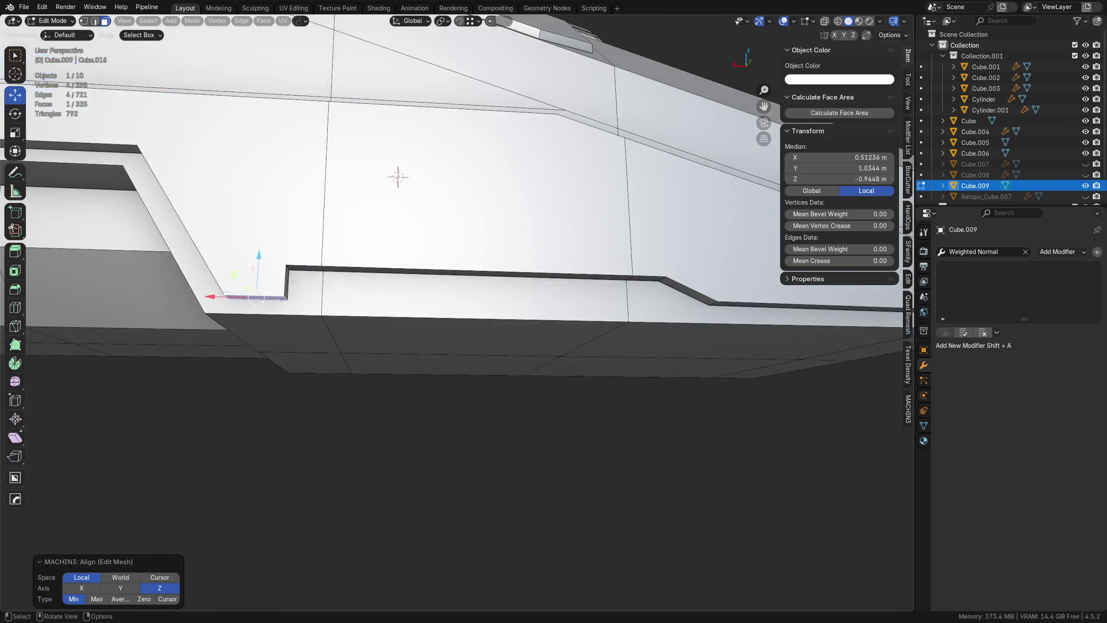
Step: Align the short upright face of the raised panel's step beside it
{"action": "left_click", "coordinate": [292, 286]}
{"action": "left_click", "coordinate": [286, 282]}
{"action": "key", "text": "alt+a"}
{"action": "left_click", "coordinate": [579, 369]}
{"action": "middle_click_drag", "start_coordinate": [571, 362], "coordinate": [510, 345]}
Step: Flatten the underside face at the raised panel's front end with a bottom alignment and move it -0.00983 m along Z
{"action": "left_click", "coordinate": [574, 339]}
{"action": "key", "text": "alt+a"}
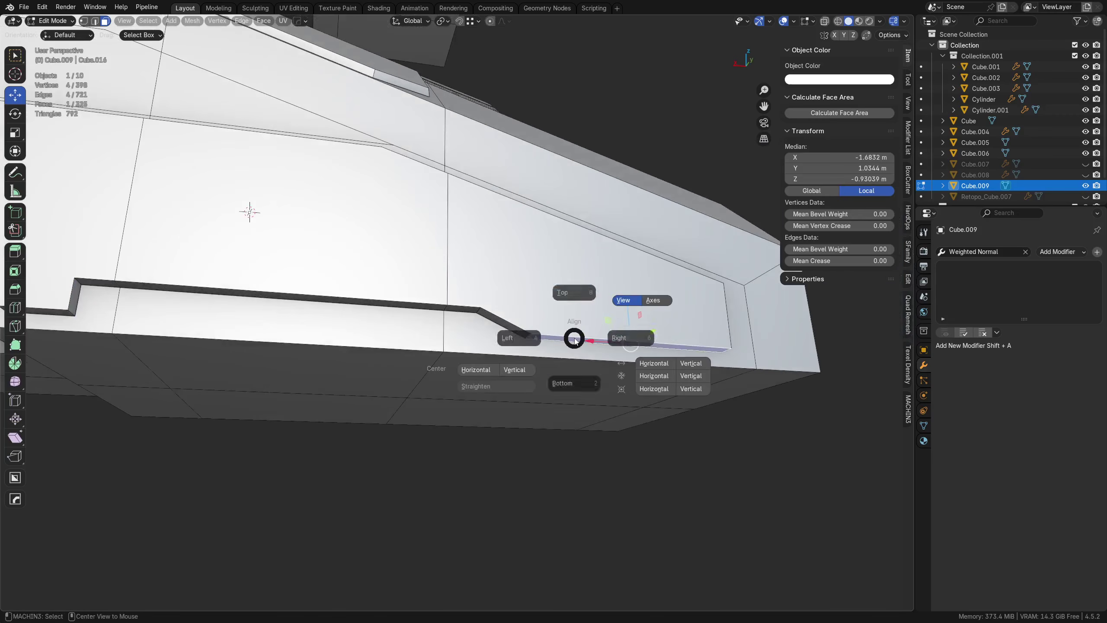
{"action": "left_click", "coordinate": [571, 383]}
{"action": "middle_click_drag", "start_coordinate": [137, 369], "coordinate": [374, 363], "text": "shift"}
{"action": "key", "text": "g"}
{"action": "key", "text": "z"}
{"action": "left_click", "coordinate": [319, 308]}
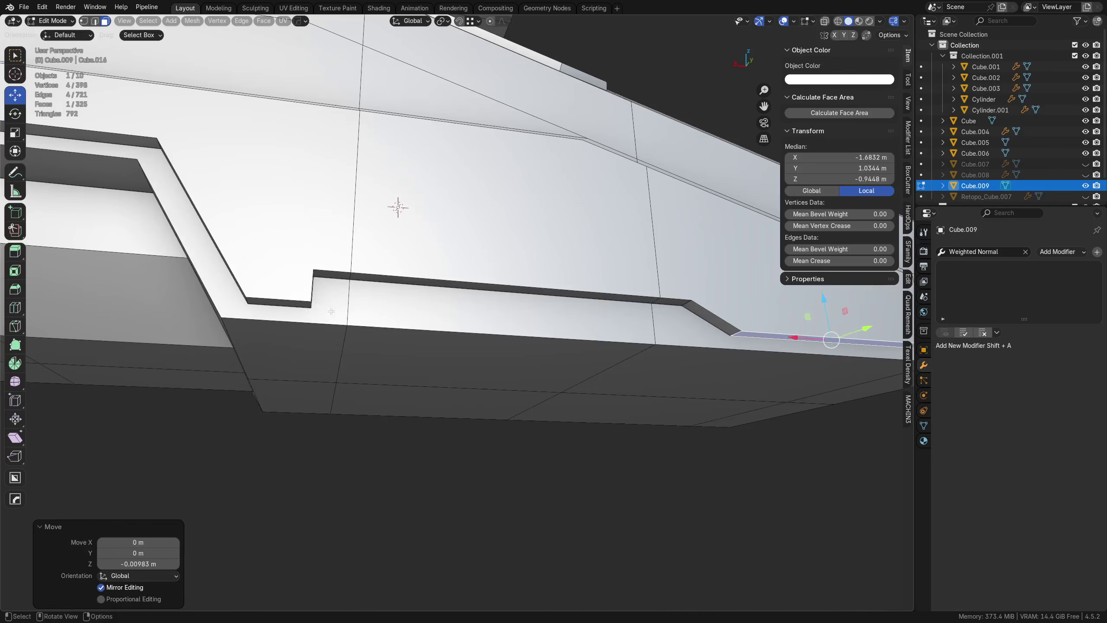
Step: Clear the selection and knife-cut an angled outline below the raised panel's stepped edge, starting from and ending at the hull's lower edge
{"action": "key", "text": "a"}
{"action": "middle_click_drag", "start_coordinate": [591, 404], "coordinate": [478, 410], "text": "shift"}
{"action": "key", "text": "alt+a"}
{"action": "key", "text": "Tab"}
{"action": "left_click", "coordinate": [476, 352]}
{"action": "middle_click_drag", "start_coordinate": [480, 358], "coordinate": [420, 376], "text": "ctrl"}
{"action": "key", "text": "Tab"}
{"action": "key", "text": "k"}
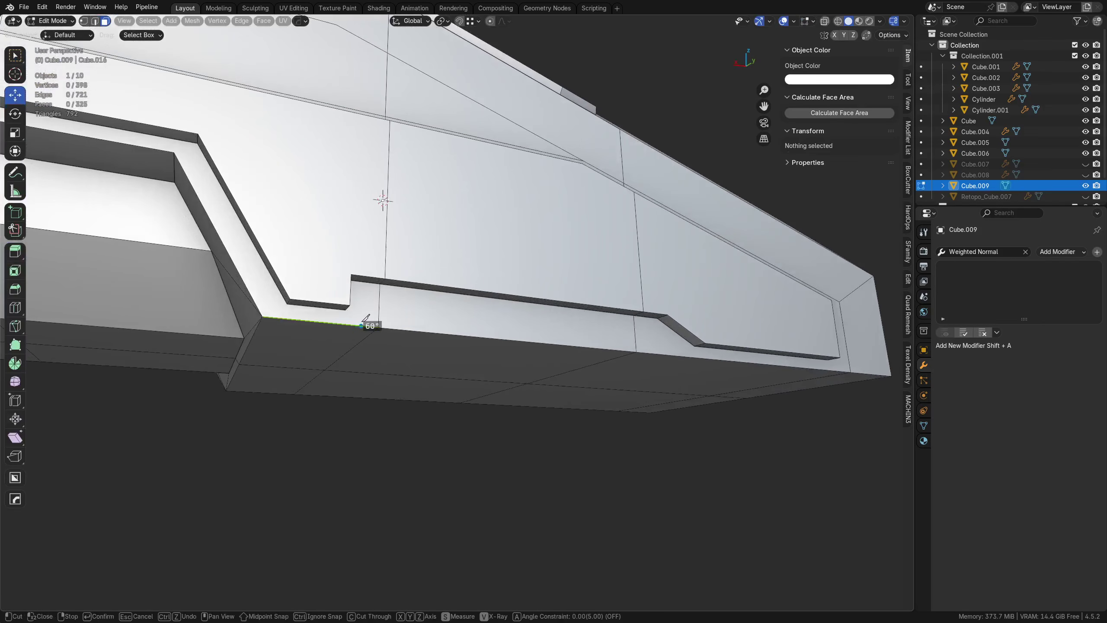
{"action": "left_click", "coordinate": [361, 325]}
{"action": "left_click", "coordinate": [366, 294]}
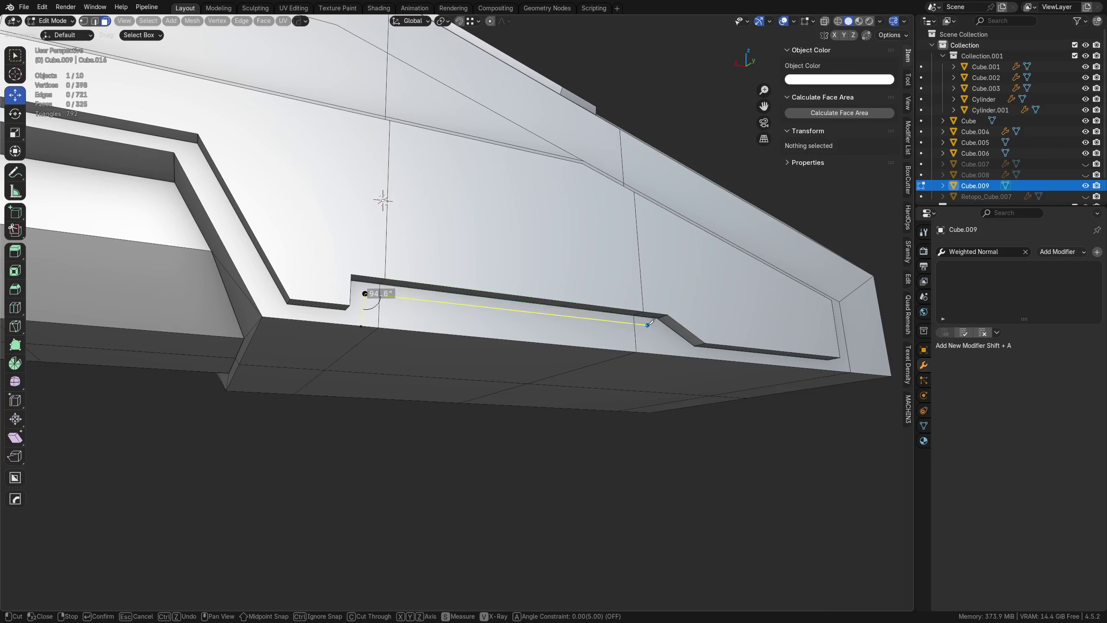
{"action": "left_click", "coordinate": [653, 325]}
{"action": "left_click", "coordinate": [681, 356]}
{"action": "key", "text": "Return"}
Step: Select the three faces enclosed by the new outline below the raised panel
{"action": "key", "text": "Tab"}
{"action": "left_click", "coordinate": [761, 352]}
{"action": "left_click", "coordinate": [654, 340]}
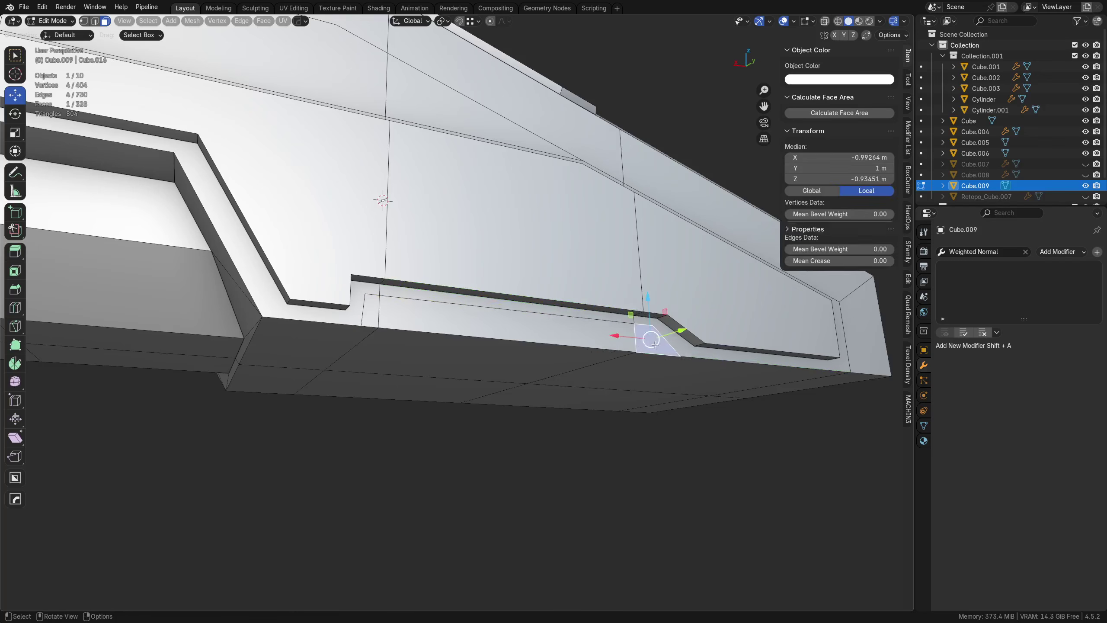
{"action": "left_click", "coordinate": [584, 332], "text": "shift"}
{"action": "left_click", "coordinate": [373, 315], "text": "shift"}
{"action": "middle_click_drag", "start_coordinate": [418, 336], "coordinate": [573, 346]}
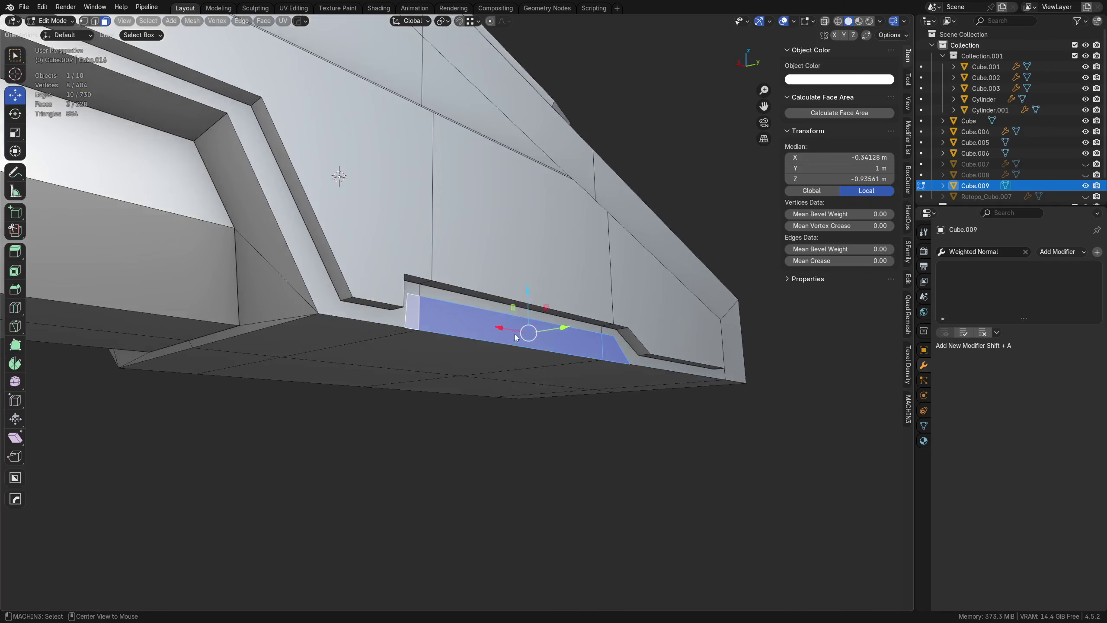
Step: Try to cut the three selected faces inward through the hull's underside with Extrude Manifold
{"action": "key", "text": "alt+e"}
{"action": "left_click", "coordinate": [483, 284]}
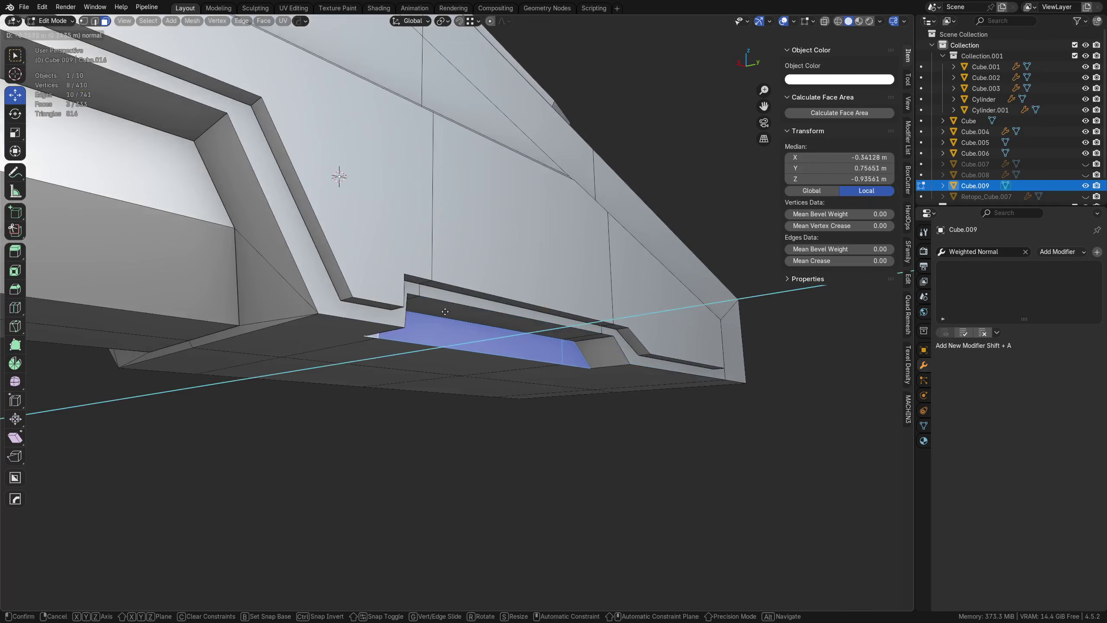
{"action": "left_click", "coordinate": [417, 317]}
{"action": "mouse_move", "coordinate": [577, 456]}
{"action": "middle_mouse_down"}
{"action": "mouse_move", "coordinate": [689, 420]}
{"action": "mouse_move", "coordinate": [551, 445]}
{"action": "mouse_move", "coordinate": [579, 439]}
{"action": "middle_mouse_up"}
{"action": "key", "text": "alt+e"}
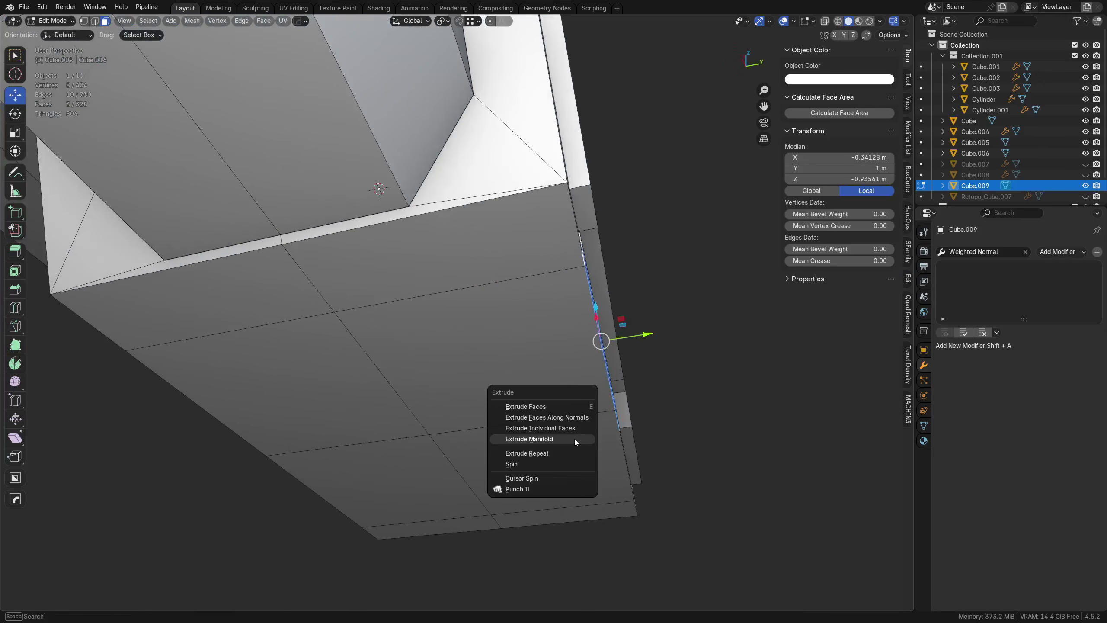
{"action": "left_click", "coordinate": [575, 439]}
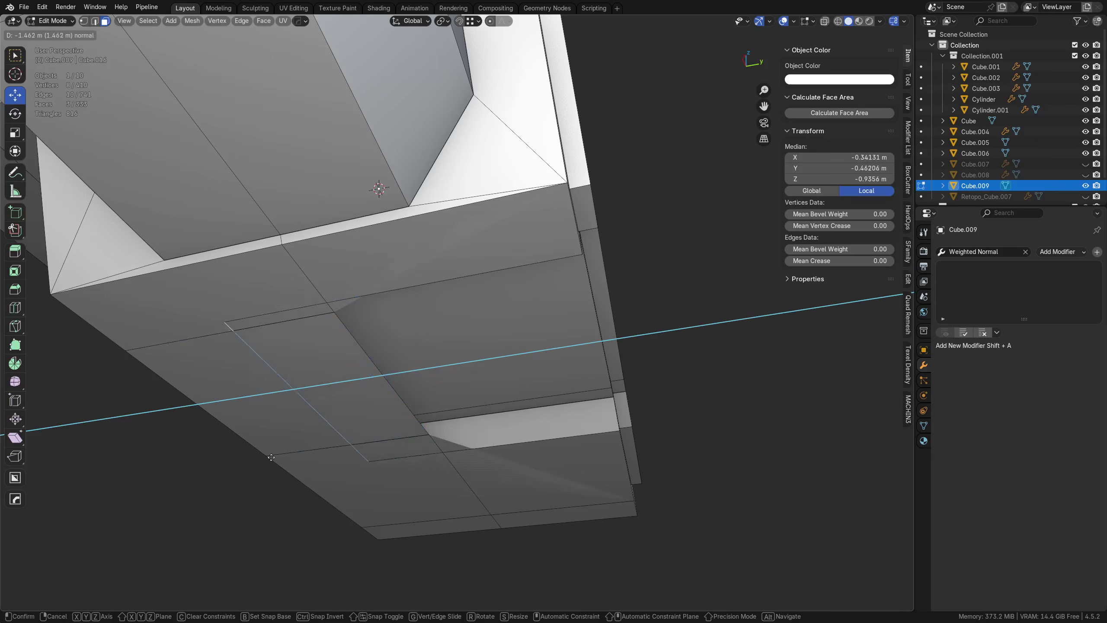
{"action": "right_click", "coordinate": [178, 472]}
Step: Punch the selected faces inward across the hull's underside with Punch It in Edge extrusion mode, by about 2.9
{"action": "middle_click_drag", "start_coordinate": [699, 443], "coordinate": [563, 376]}
{"action": "key", "text": "alt+e"}
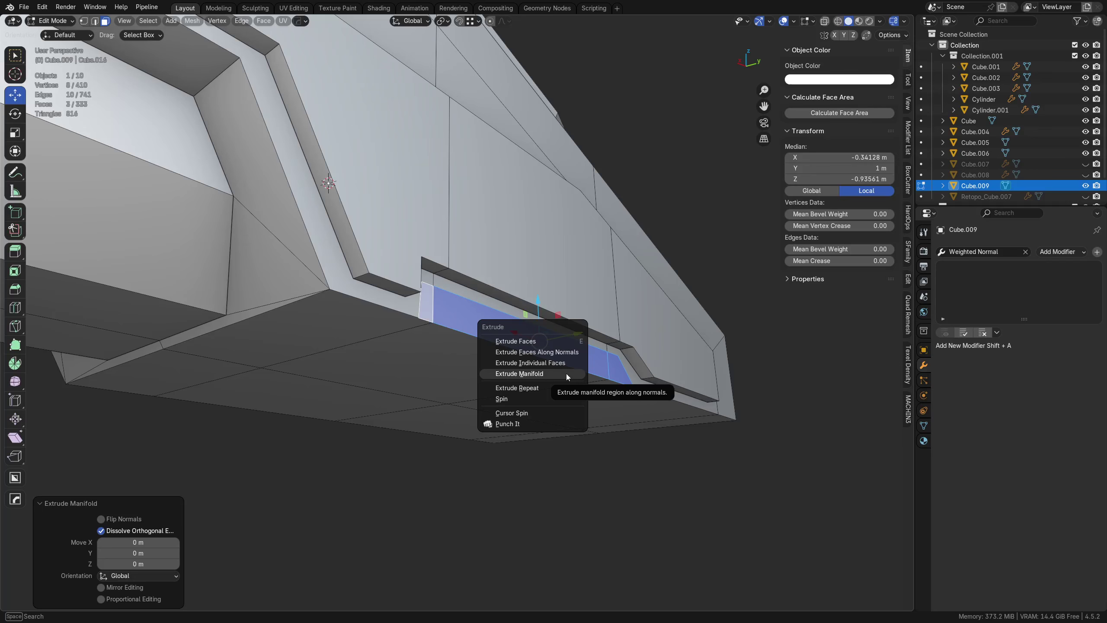
{"action": "left_click", "coordinate": [527, 423]}
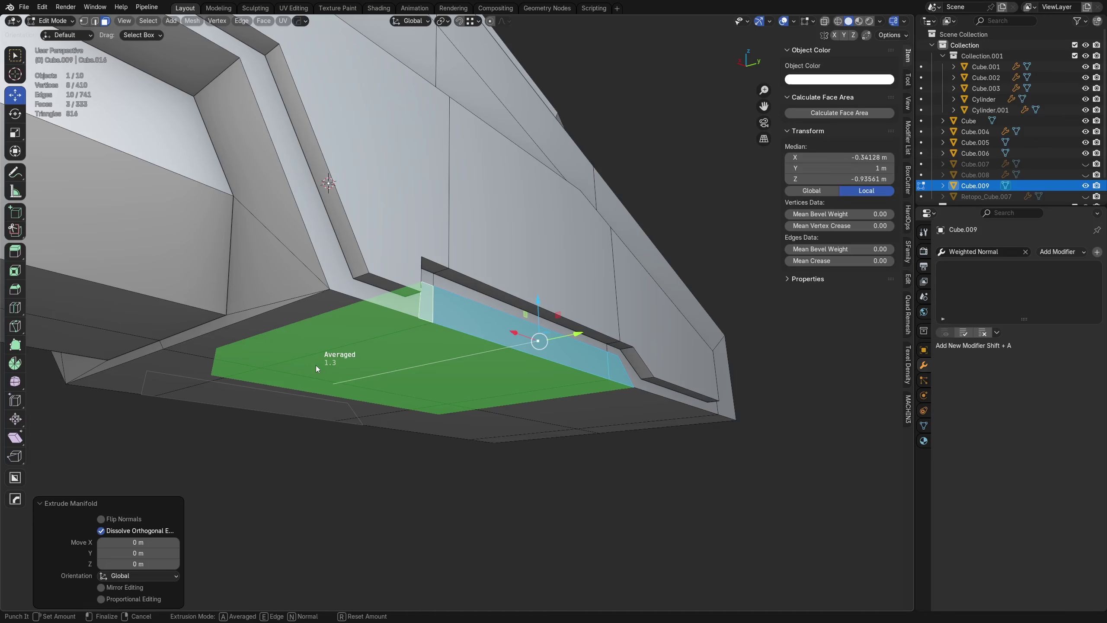
{"action": "key", "text": "e"}
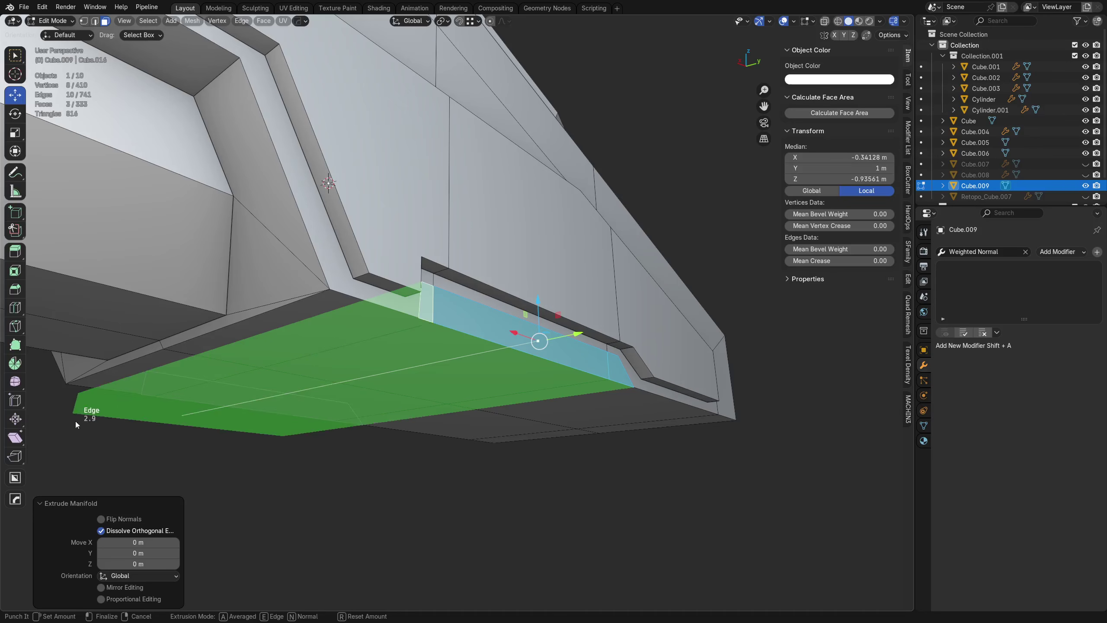
{"action": "left_click", "coordinate": [455, 422]}
Step: Finalize the punched cutout with push and pull both at 101 and select the whole mesh
{"action": "middle_click_drag", "start_coordinate": [599, 383], "coordinate": [382, 415]}
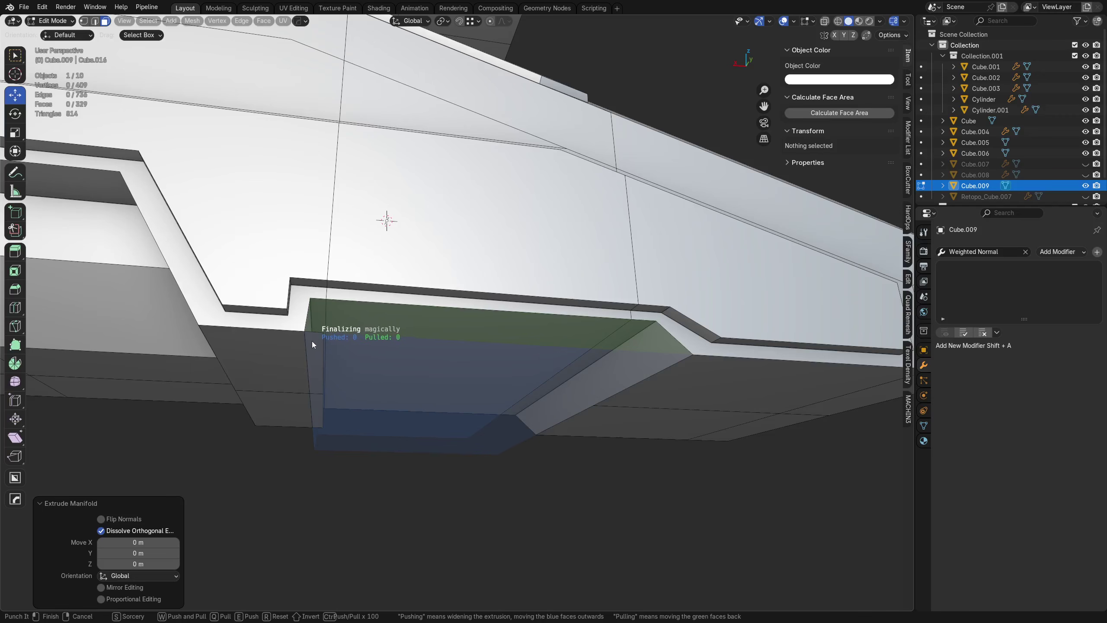
{"action": "key", "text": "w"}
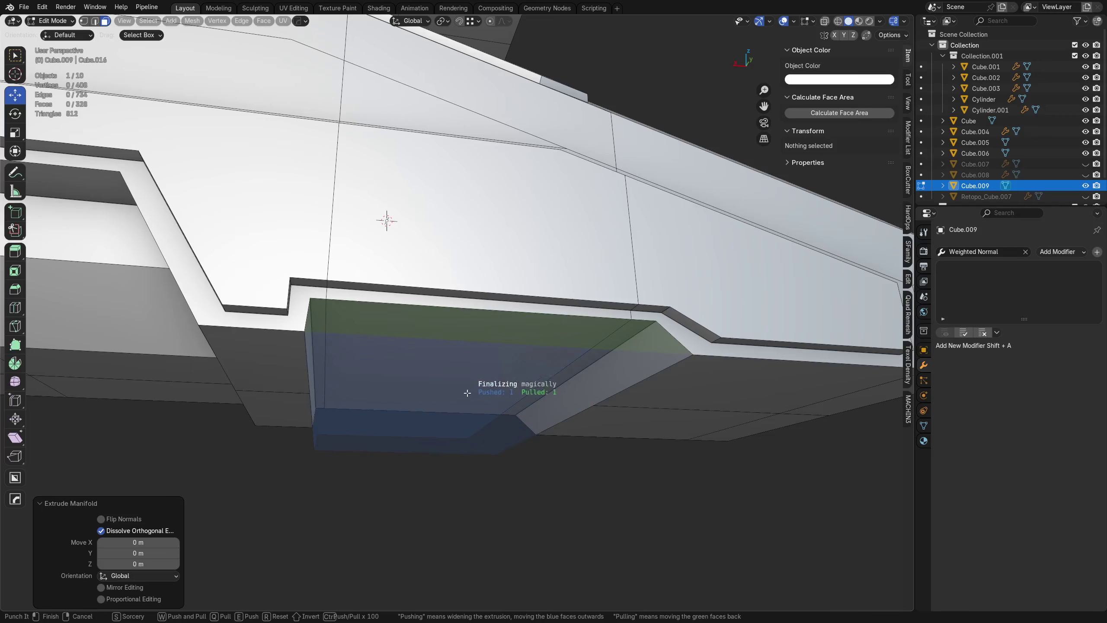
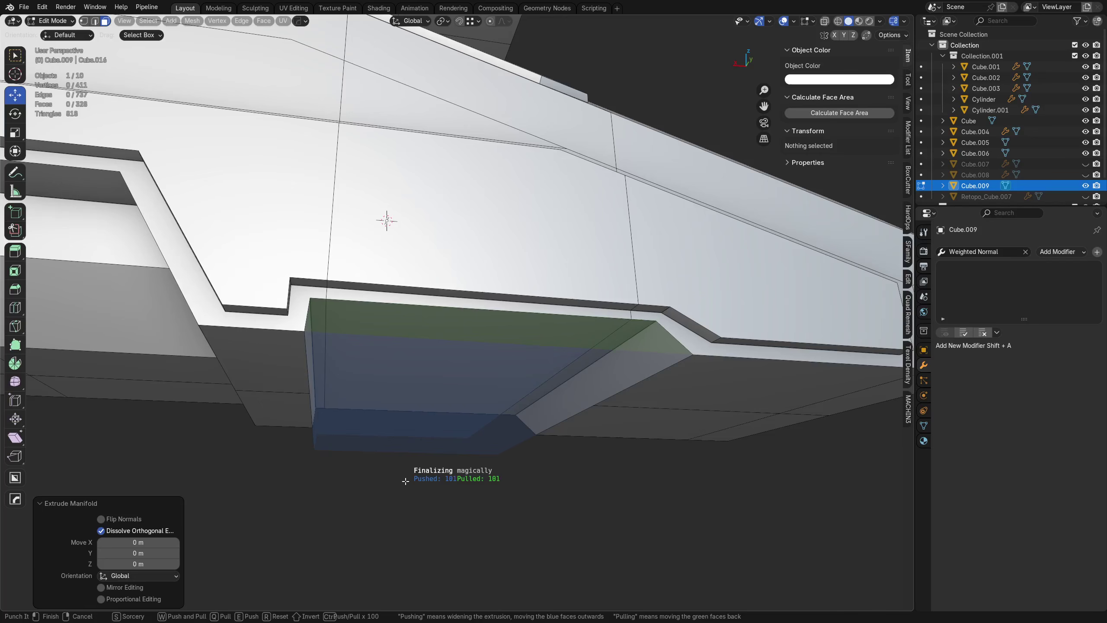
{"action": "left_click", "coordinate": [406, 481]}
{"action": "key", "text": "a"}
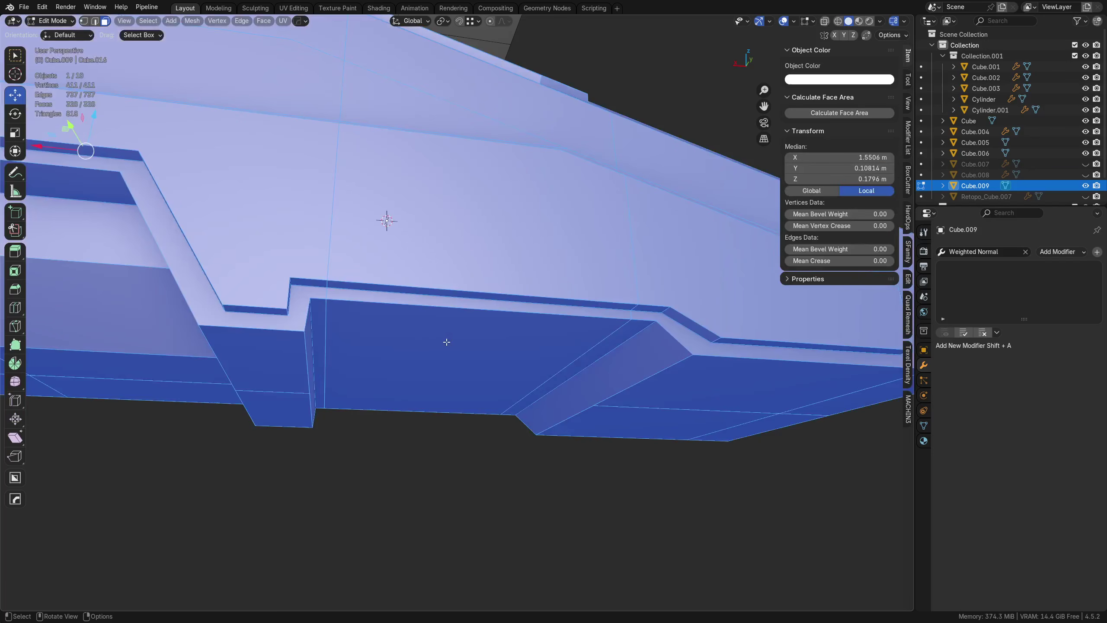
Step: Clean up the hull's mesh with MACHIN3 Clean Up and return to Object Mode
{"action": "key", "text": "alt+3"}
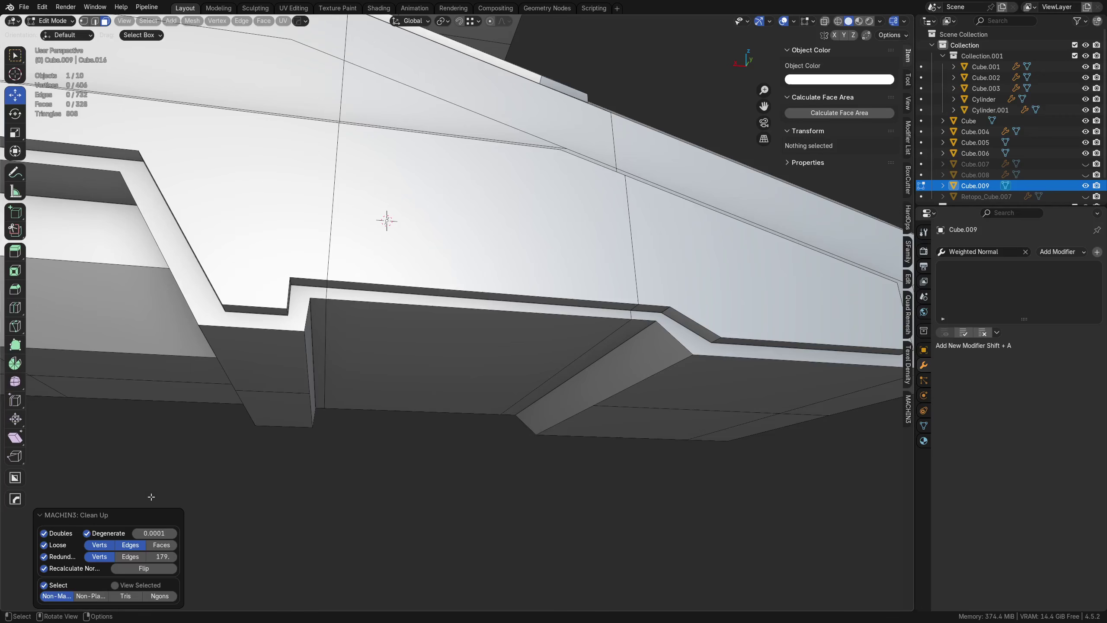
{"action": "mouse_move", "coordinate": [151, 497]}
{"action": "middle_mouse_down"}
{"action": "mouse_move", "coordinate": [446, 437]}
{"action": "mouse_move", "coordinate": [480, 403]}
{"action": "mouse_move", "coordinate": [539, 415]}
{"action": "mouse_move", "coordinate": [441, 428]}
{"action": "mouse_move", "coordinate": [514, 408]}
{"action": "mouse_move", "coordinate": [664, 396]}
{"action": "middle_mouse_up"}
{"action": "scroll", "coordinate": [452, 438], "scroll_direction": "down", "scroll_amount": 4}
{"action": "middle_click_drag", "start_coordinate": [404, 414], "coordinate": [472, 409], "text": "shift"}
{"action": "scroll", "coordinate": [472, 414], "scroll_direction": "up", "scroll_amount": 2}
{"action": "key", "text": "Tab"}
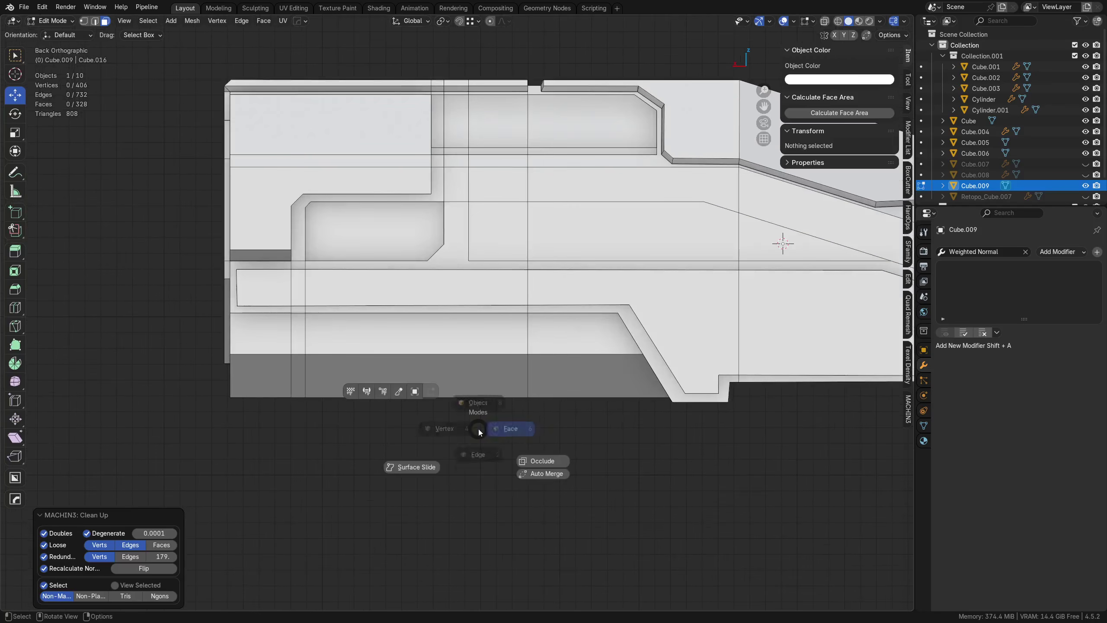
{"action": "left_click", "coordinate": [471, 403]}
Step: Add a 2 m cube in the back view and move it under the hull's rear so it slightly overlaps the underside
{"action": "key", "text": "shift+a"}
{"action": "mouse_move", "coordinate": [384, 394]}
{"action": "left_click", "coordinate": [471, 196]}
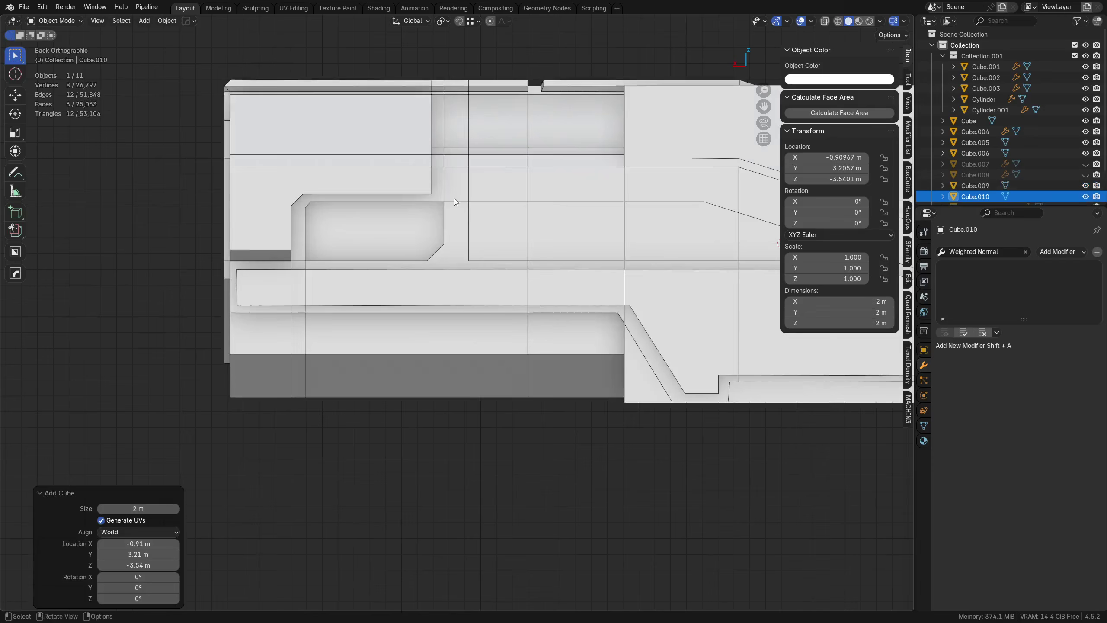
{"action": "key", "text": "g"}
{"action": "left_click", "coordinate": [189, 33]}
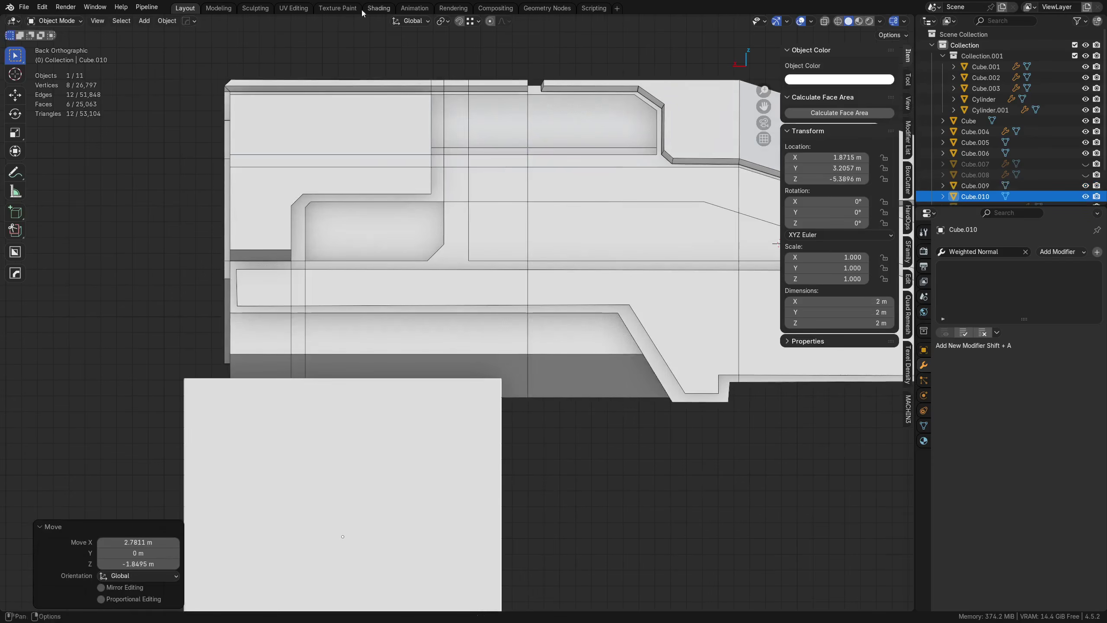
Step: Bevel the cube's upper edge nearest the middle of the hull with one segment and a width of about 0.124 m
{"action": "key", "text": "Tab"}
{"action": "left_click", "coordinate": [525, 307]}
{"action": "key", "text": "alt+z"}
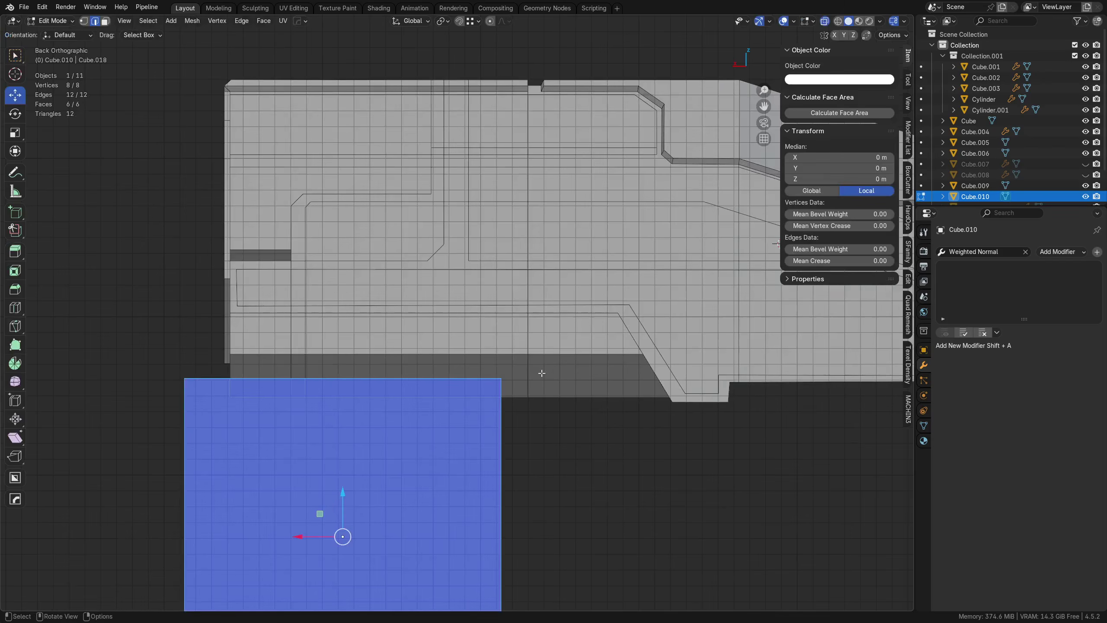
{"action": "middle_click_drag", "start_coordinate": [542, 373], "coordinate": [487, 391]}
{"action": "left_click", "coordinate": [488, 391]}
{"action": "key", "text": "ctrl+b"}
{"action": "left_click", "coordinate": [567, 414]}
{"action": "key", "text": "alt+z"}
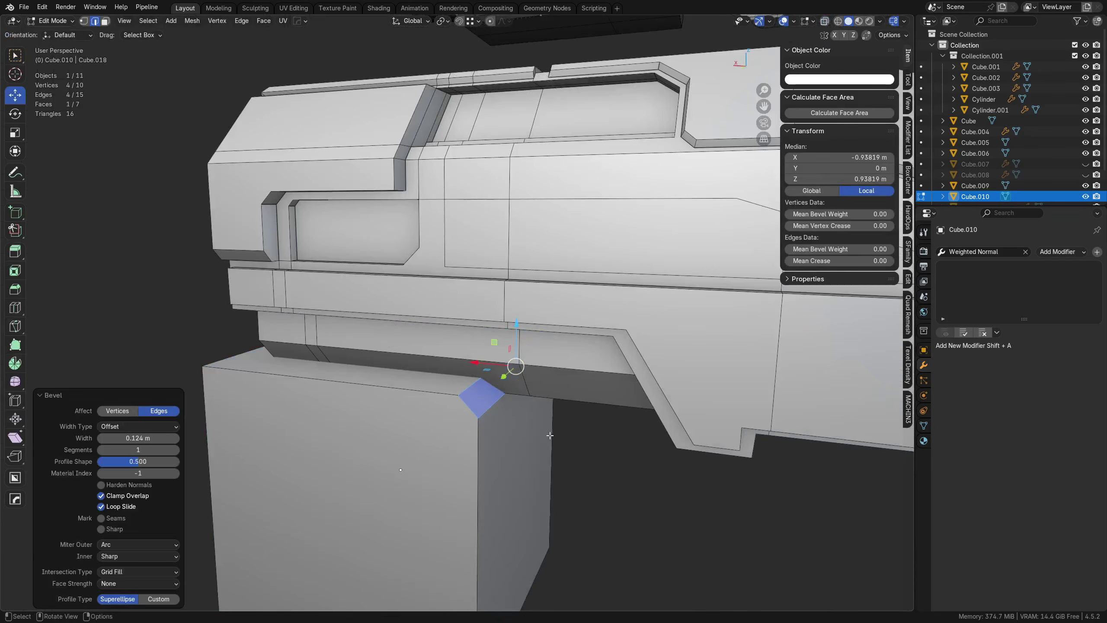
{"action": "left_click", "coordinate": [550, 438]}
Step: Return the cube to Object Mode and raise it about 0.065 m along Z into the hull's underside
{"action": "key", "text": "Tab"}
{"action": "left_click", "coordinate": [558, 325]}
{"action": "key", "text": "g"}
{"action": "key", "text": "z"}
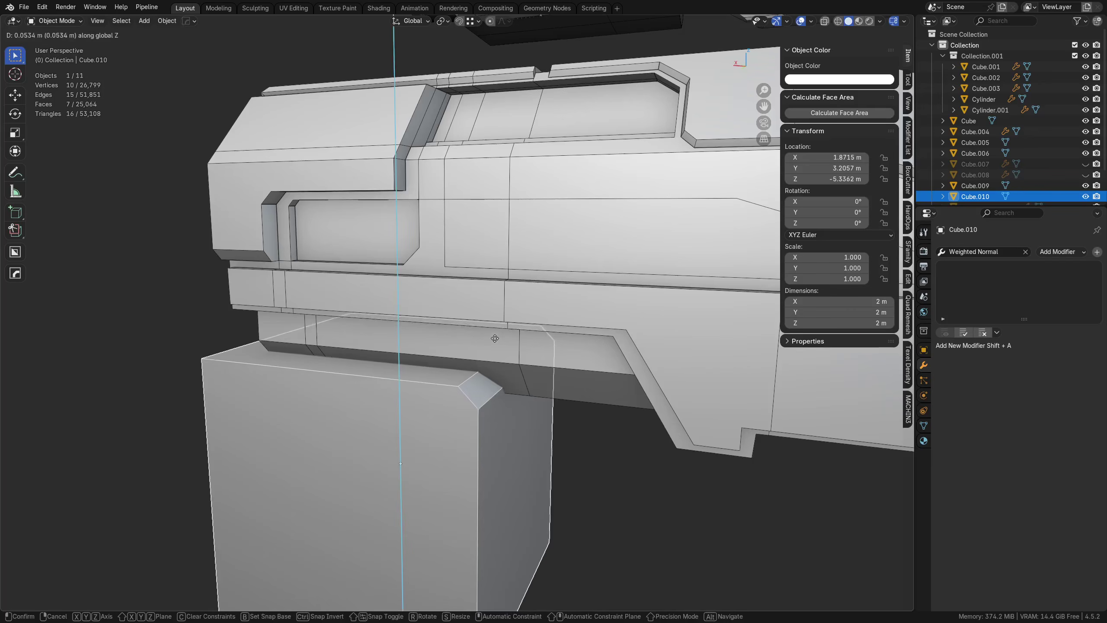
{"action": "left_click", "coordinate": [495, 341]}
Step: Add a Bevel modifier to the hull
{"action": "middle_click_drag", "start_coordinate": [530, 429], "coordinate": [527, 380]}
{"action": "left_click", "coordinate": [552, 363]}
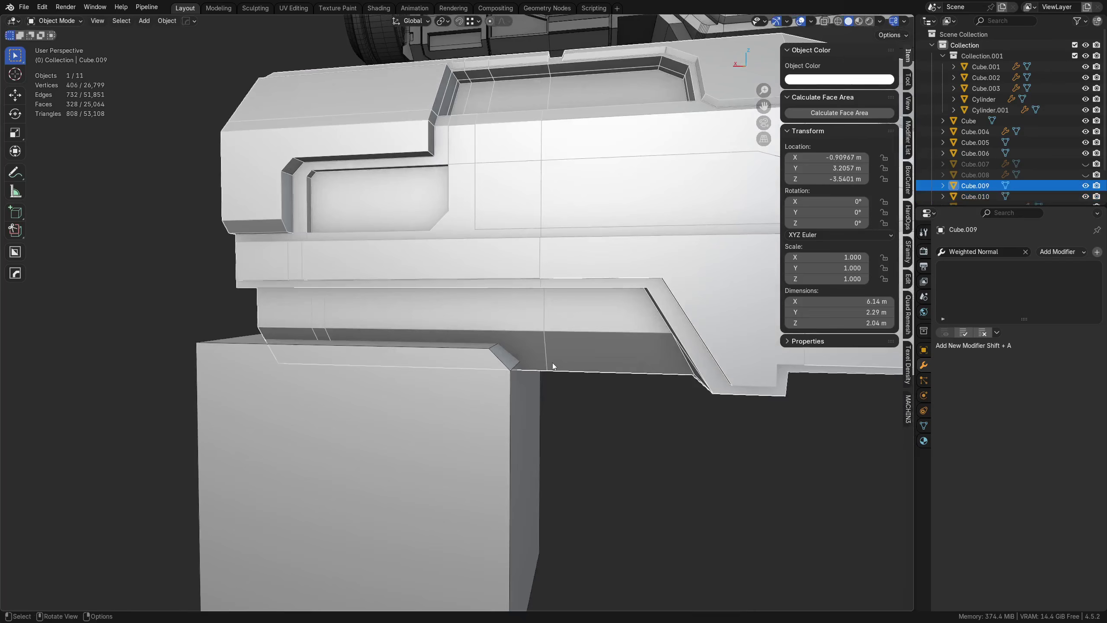
{"action": "left_click", "coordinate": [988, 253]}
{"action": "type", "text": "d"}
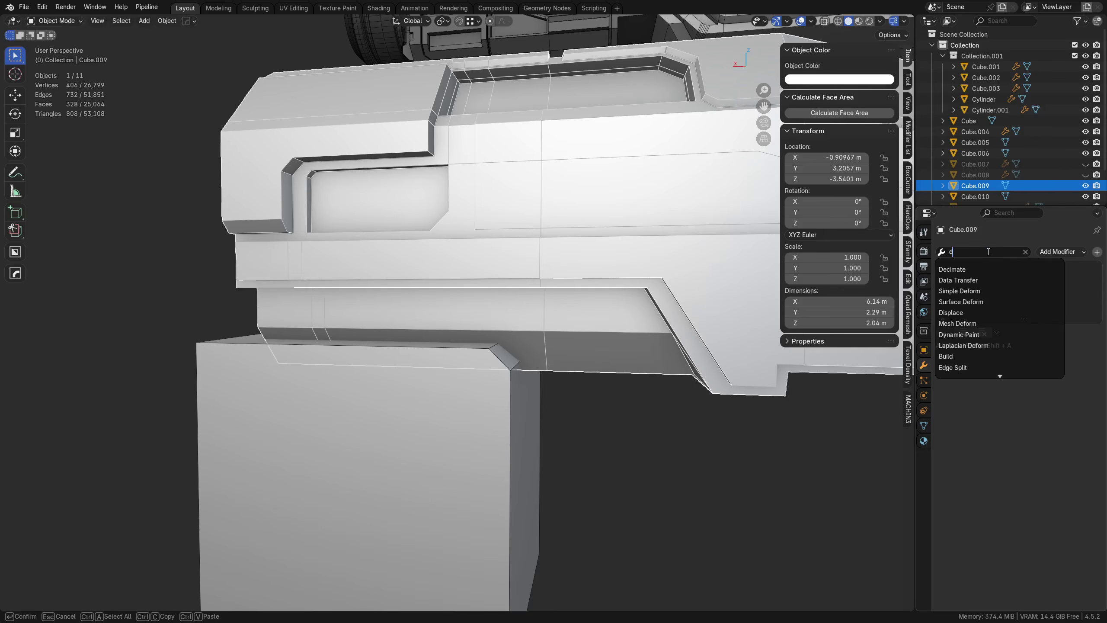
{"action": "key", "text": "BackSpace"}
{"action": "type", "text": "beve"}
{"action": "left_click", "coordinate": [975, 270]}
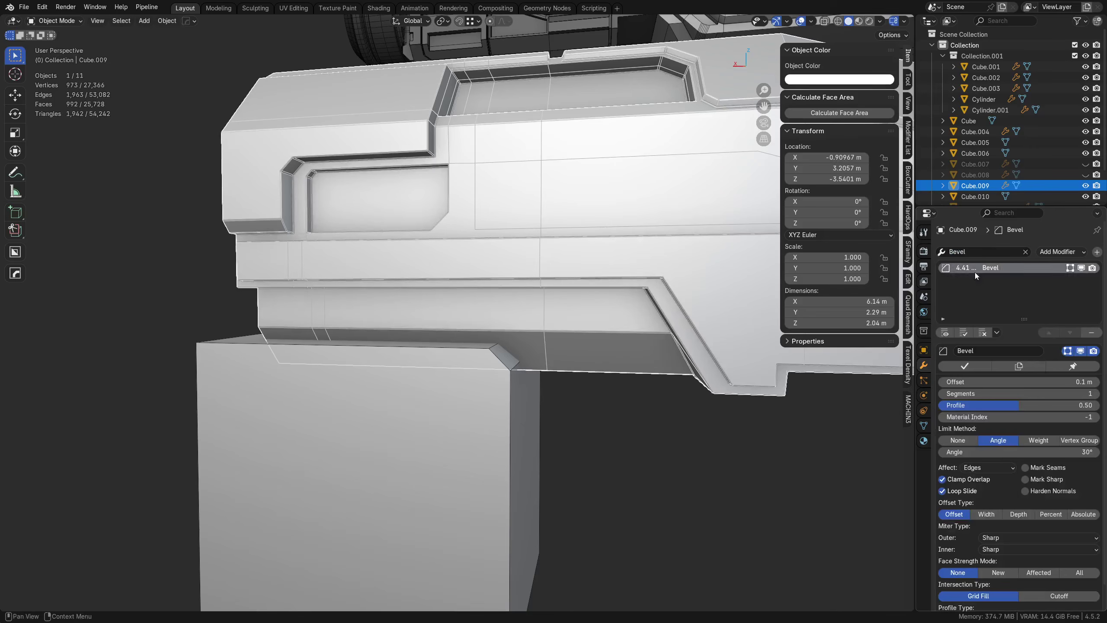
Step: Try to subtract the bevelled cube from the hull with an automatic Boolean difference, and undo the cut
{"action": "middle_click_drag", "start_coordinate": [609, 413], "coordinate": [453, 402], "text": "alt"}
{"action": "left_click", "coordinate": [449, 404]}
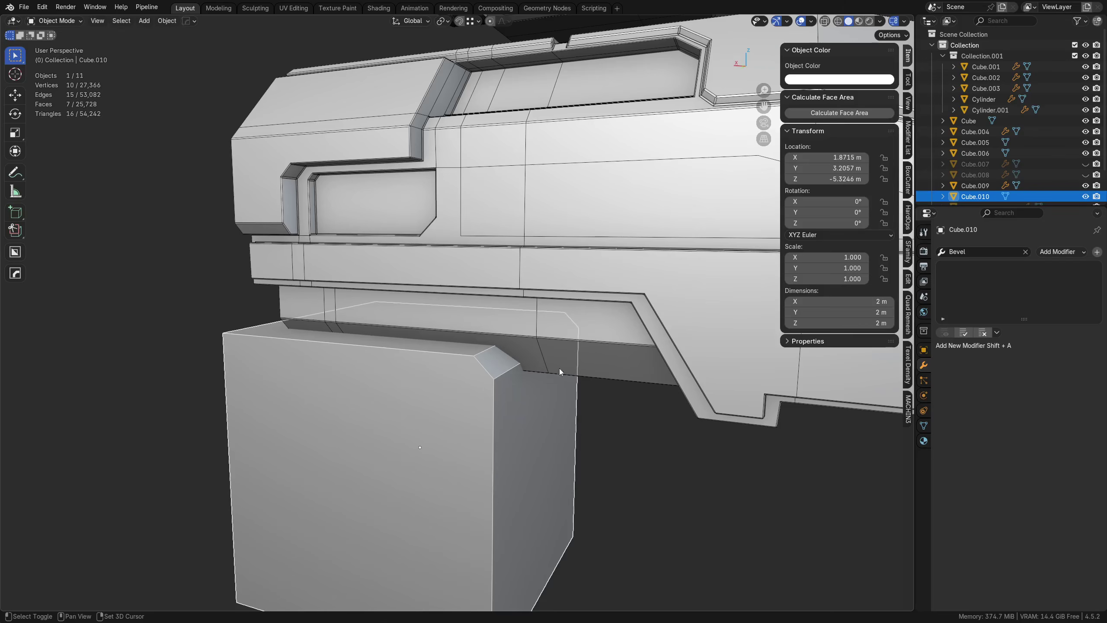
{"action": "middle_click_drag", "start_coordinate": [559, 369], "coordinate": [554, 382]}
{"action": "key", "text": "ctrl+shift+b"}
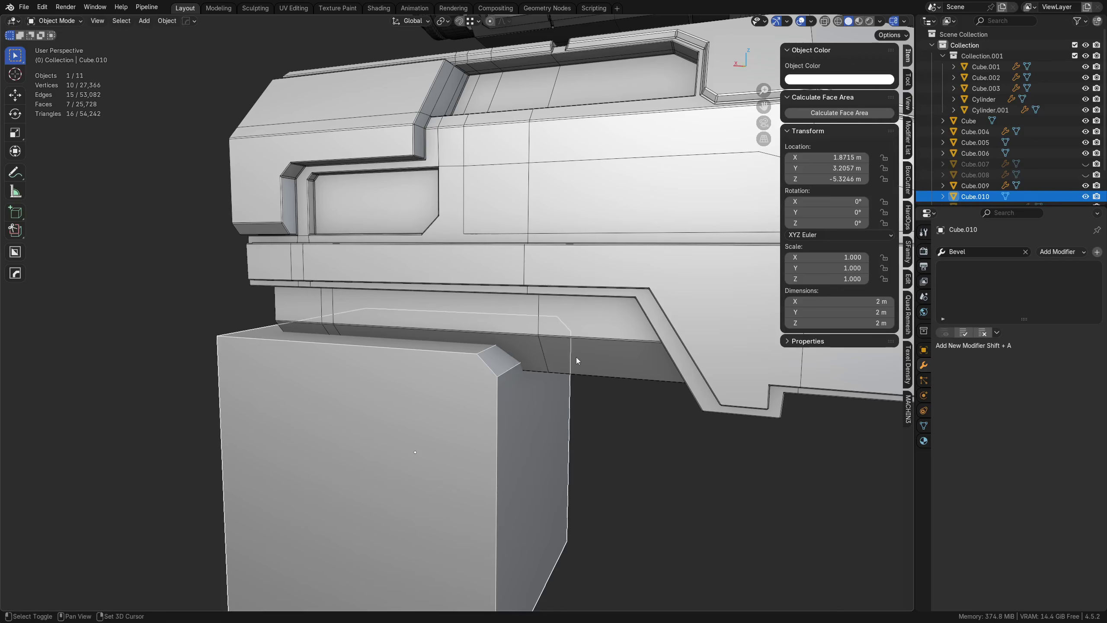
{"action": "key", "text": "ctrl+KP_Subtract"}
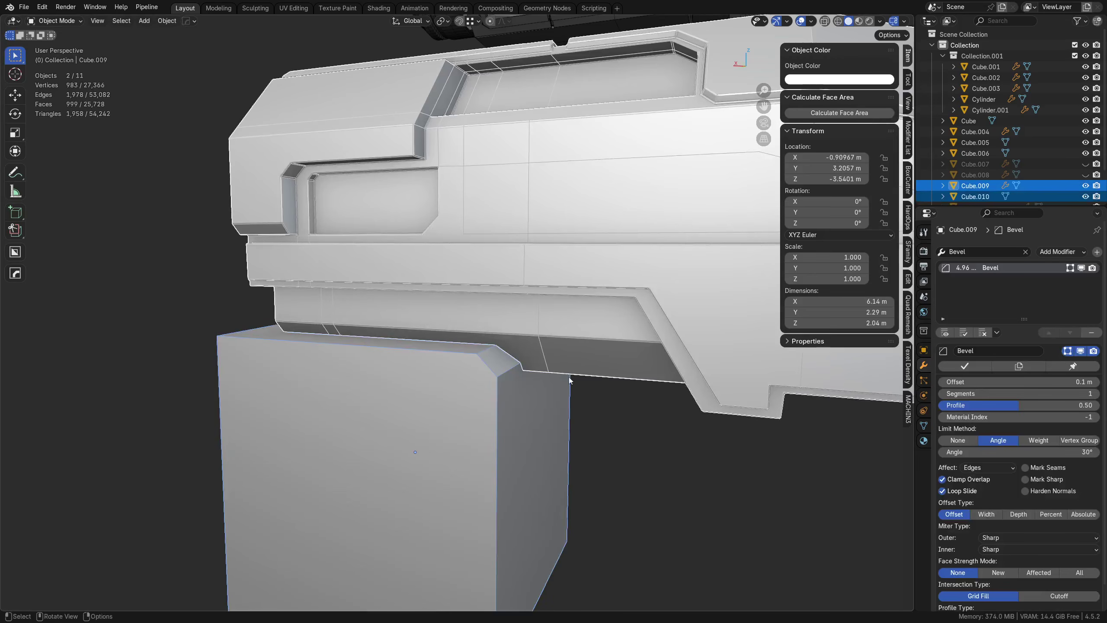
{"action": "key", "text": "ctrl+z"}
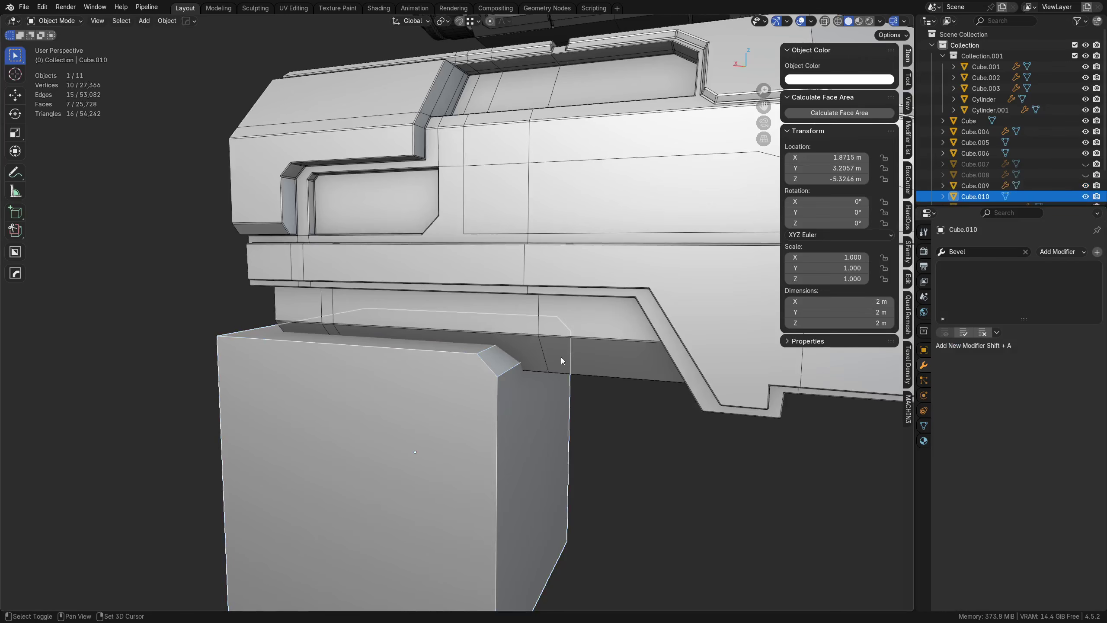
{"action": "key", "text": "ctrl+KP_Subtract"}
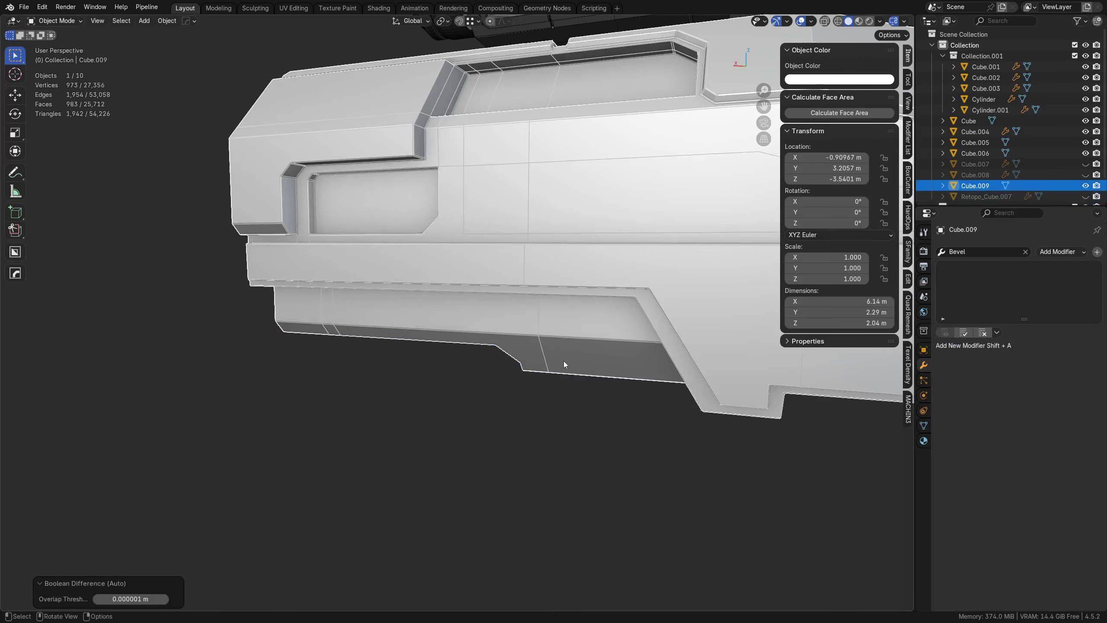
{"action": "scroll", "coordinate": [557, 343], "scroll_direction": "up", "scroll_amount": 6}
{"action": "middle_click_drag", "start_coordinate": [447, 367], "coordinate": [396, 429]}
{"action": "key", "text": "ctrl+z"}
Step: Reselect the hull and the cube, try a Boolean difference between them again, and undo it
{"action": "key", "text": "alt+a"}
{"action": "scroll", "coordinate": [401, 411], "scroll_direction": "down", "scroll_amount": 6}
{"action": "middle_click_drag", "start_coordinate": [237, 408], "coordinate": [542, 379], "text": "shift"}
{"action": "left_click", "coordinate": [545, 284]}
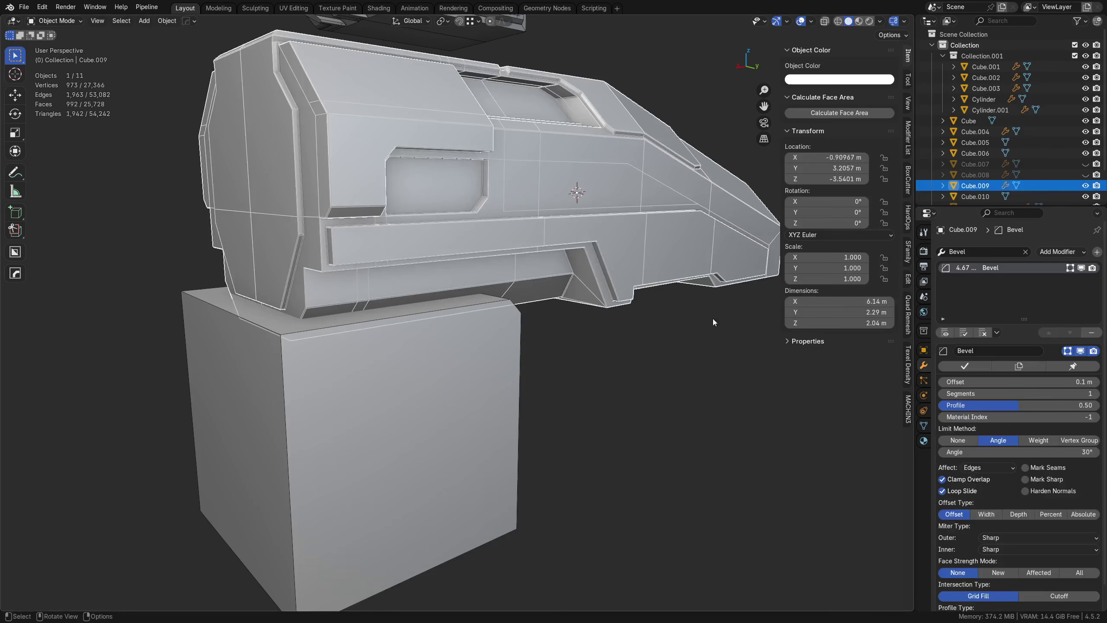
{"action": "left_click", "coordinate": [393, 351], "text": "shift"}
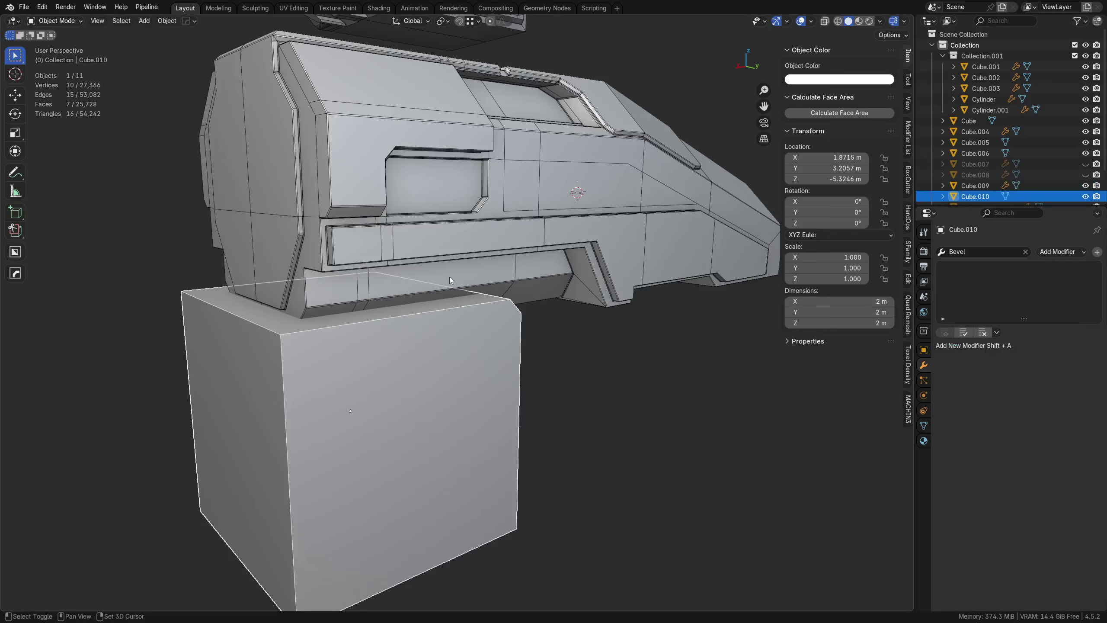
{"action": "left_click", "coordinate": [467, 257], "text": "shift"}
{"action": "key", "text": "ctrl+KP_Subtract"}
{"action": "key", "text": "ctrl+z"}
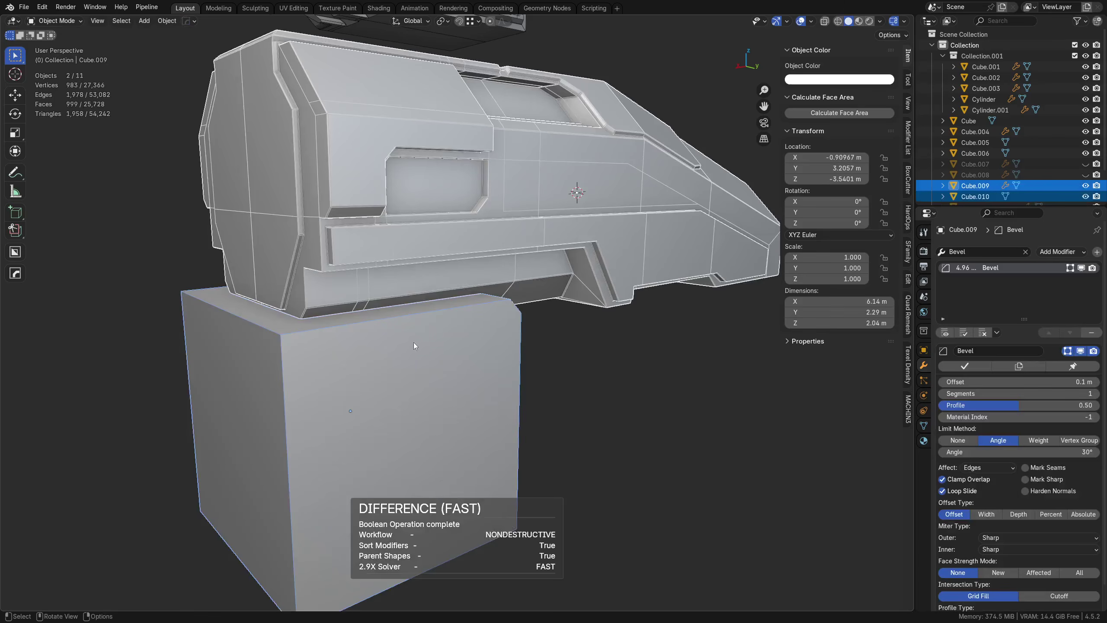
{"action": "left_click", "coordinate": [413, 343]}
Step: Find the Bool Tool add-on in the preferences and show its settings
{"action": "left_click", "coordinate": [42, 7]}
{"action": "left_click", "coordinate": [98, 150]}
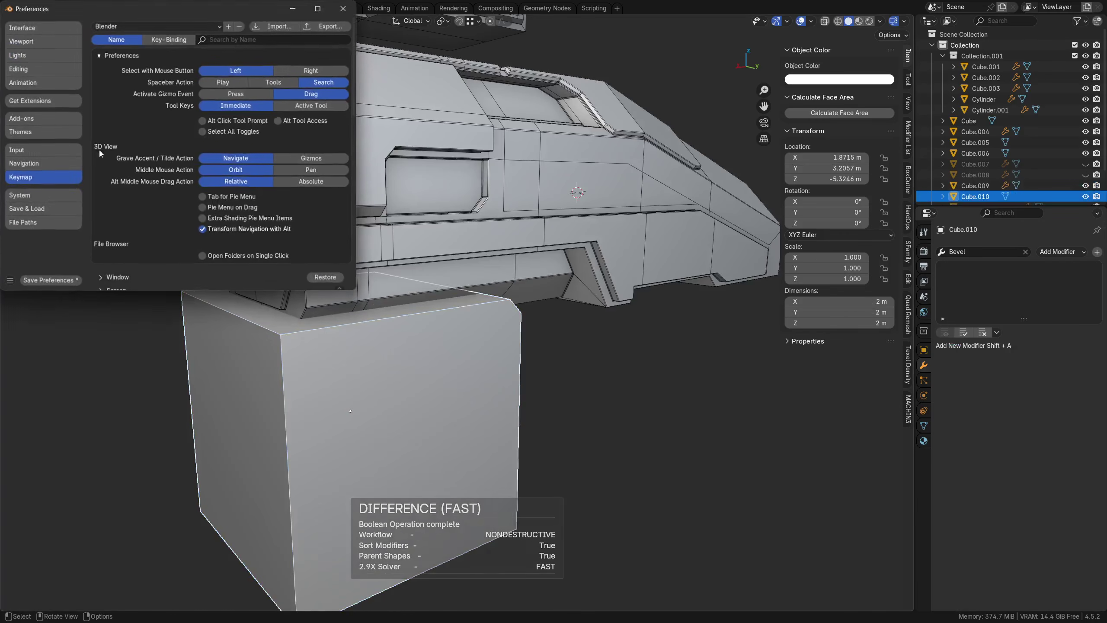
{"action": "left_click_drag", "start_coordinate": [163, 15], "coordinate": [334, 170]}
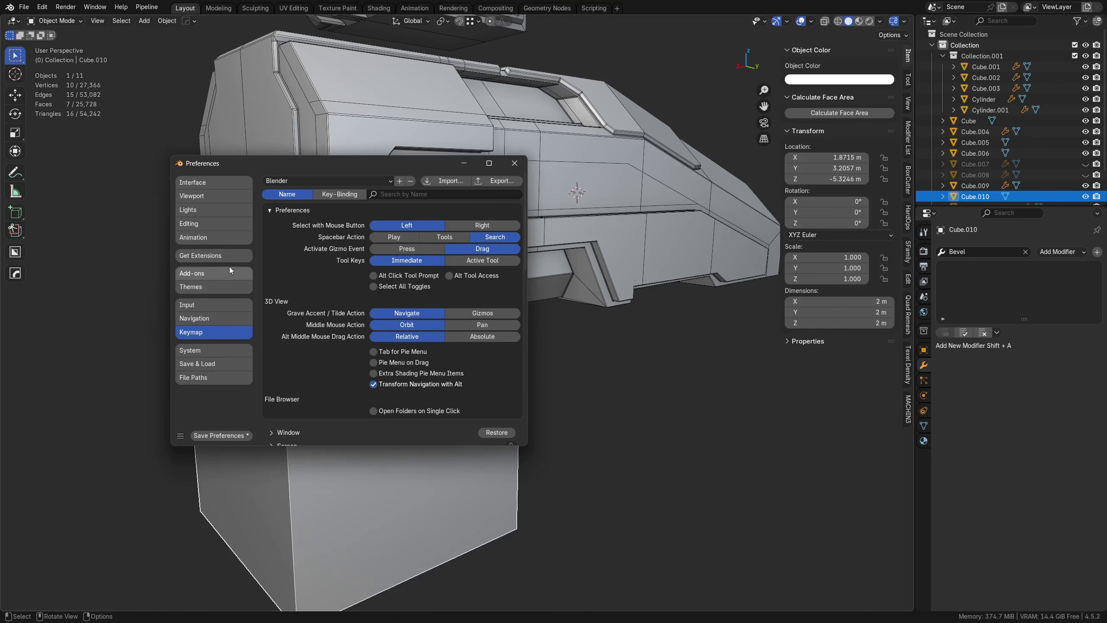
{"action": "left_click", "coordinate": [215, 276]}
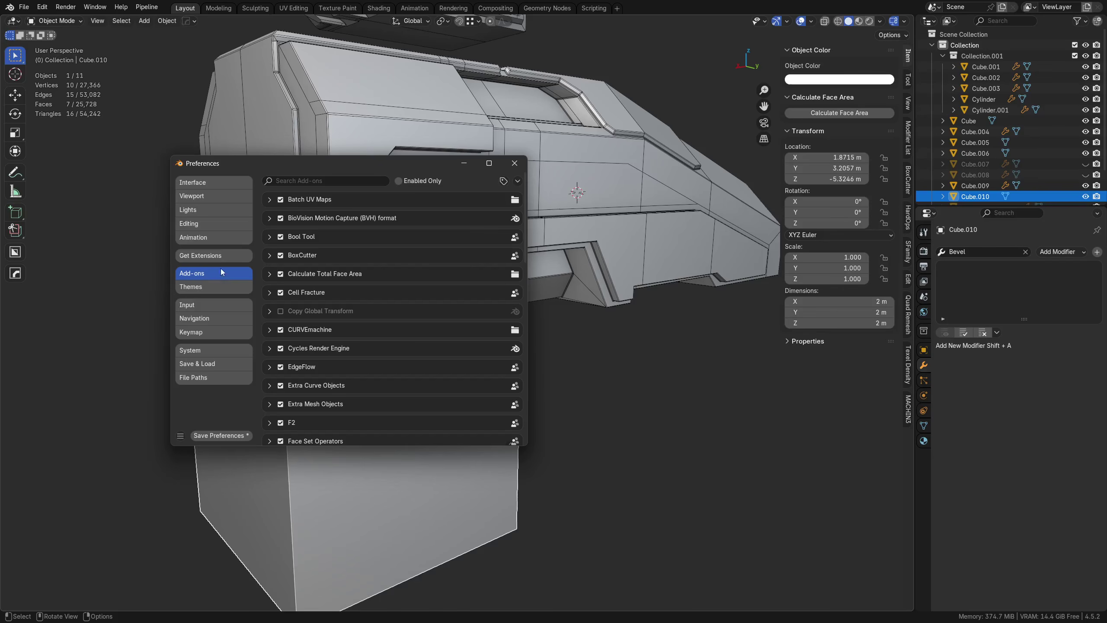
{"action": "left_click", "coordinate": [311, 180]}
{"action": "type", "text": "bo"}
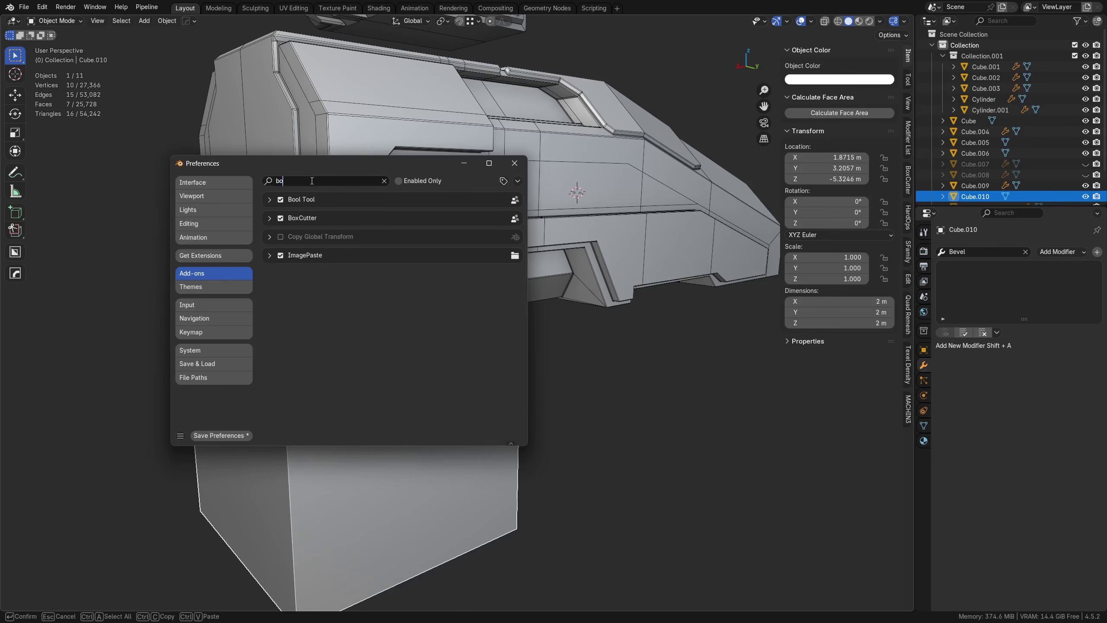
{"action": "type", "text": "ol"}
{"action": "left_click", "coordinate": [269, 200]}
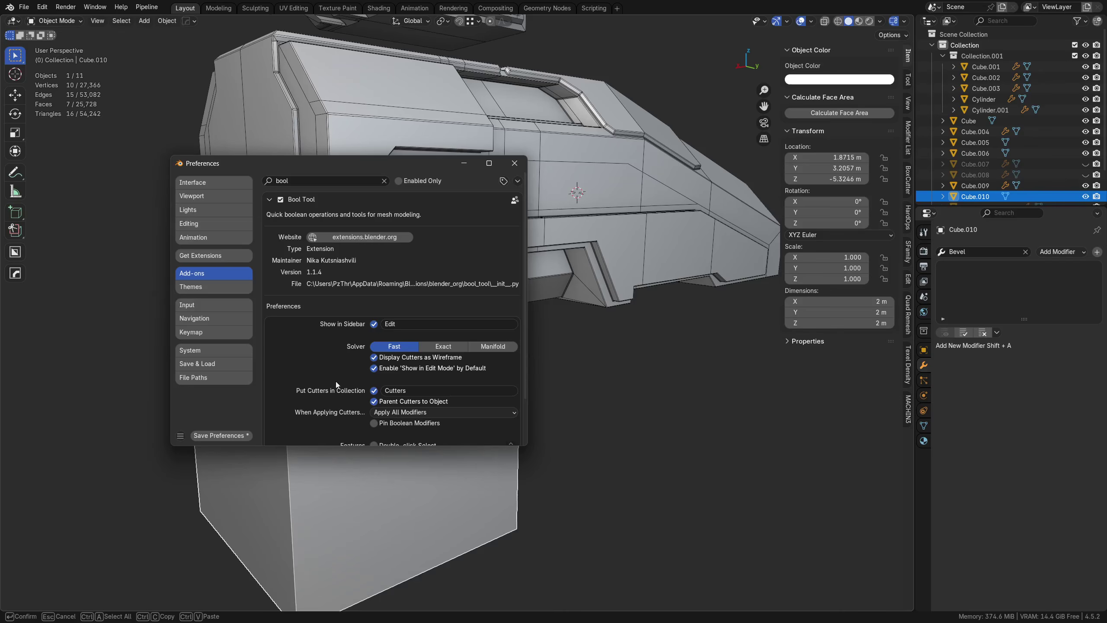
Step: Set Bool Tool's When Applying Cutters option to Only Apply Booleans and close the preferences
{"action": "scroll", "coordinate": [336, 384], "scroll_direction": "down", "scroll_amount": 3}
{"action": "left_click", "coordinate": [421, 363]}
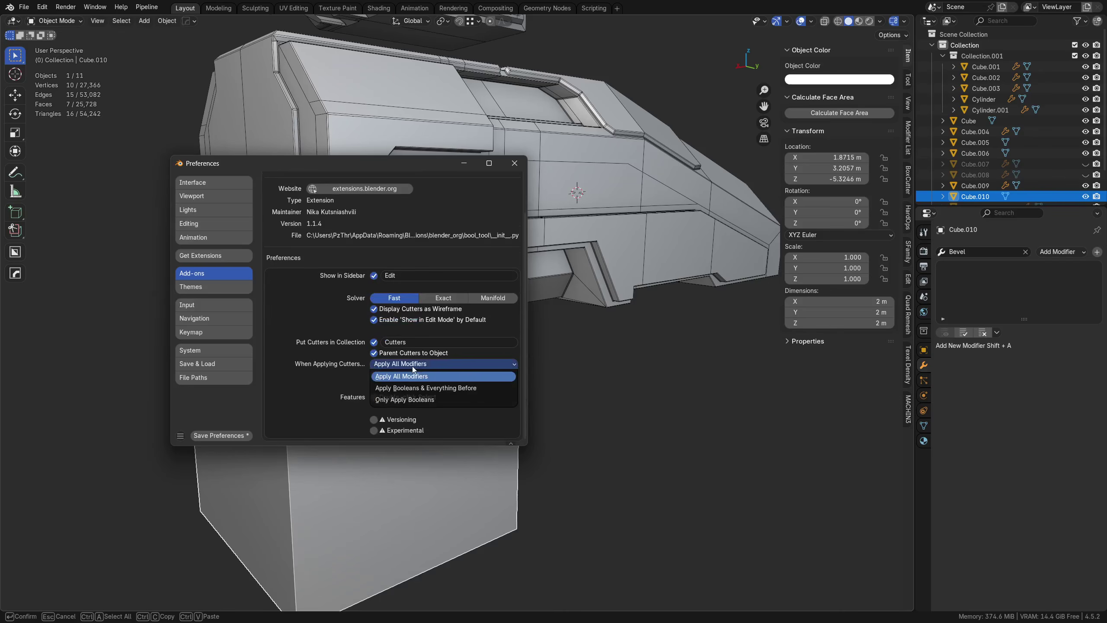
{"action": "left_click", "coordinate": [427, 402]}
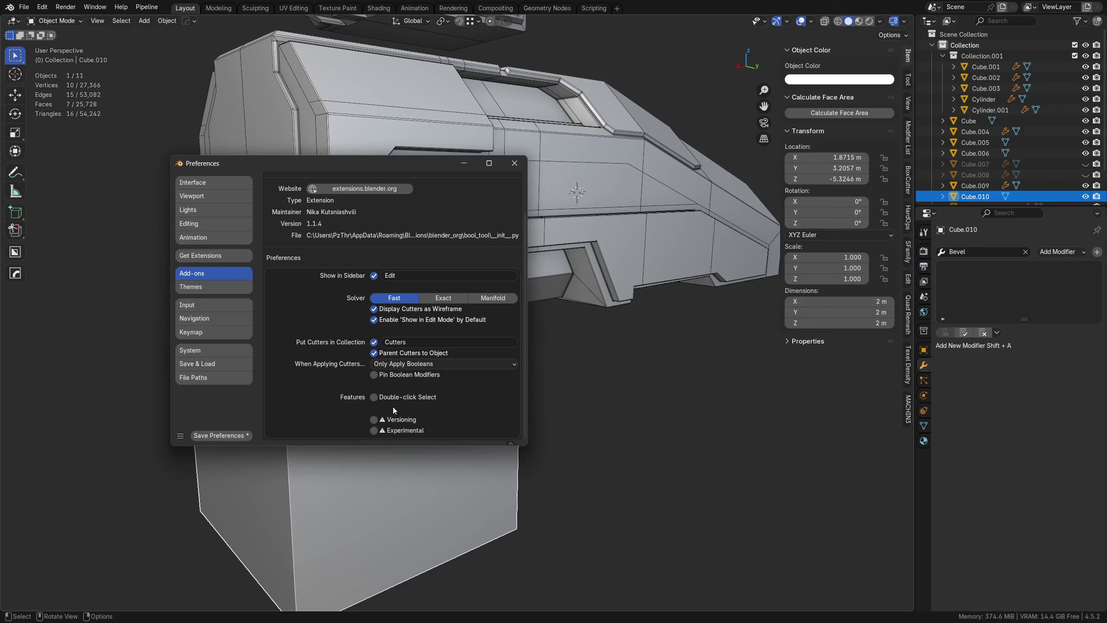
{"action": "left_click", "coordinate": [515, 162]}
Step: Subtract the bevelled cube from the hull's rear underside with Boolean Difference (Auto), then deselect everything
{"action": "middle_click_drag", "start_coordinate": [479, 346], "coordinate": [479, 279]}
{"action": "left_click", "coordinate": [510, 311], "text": "shift"}
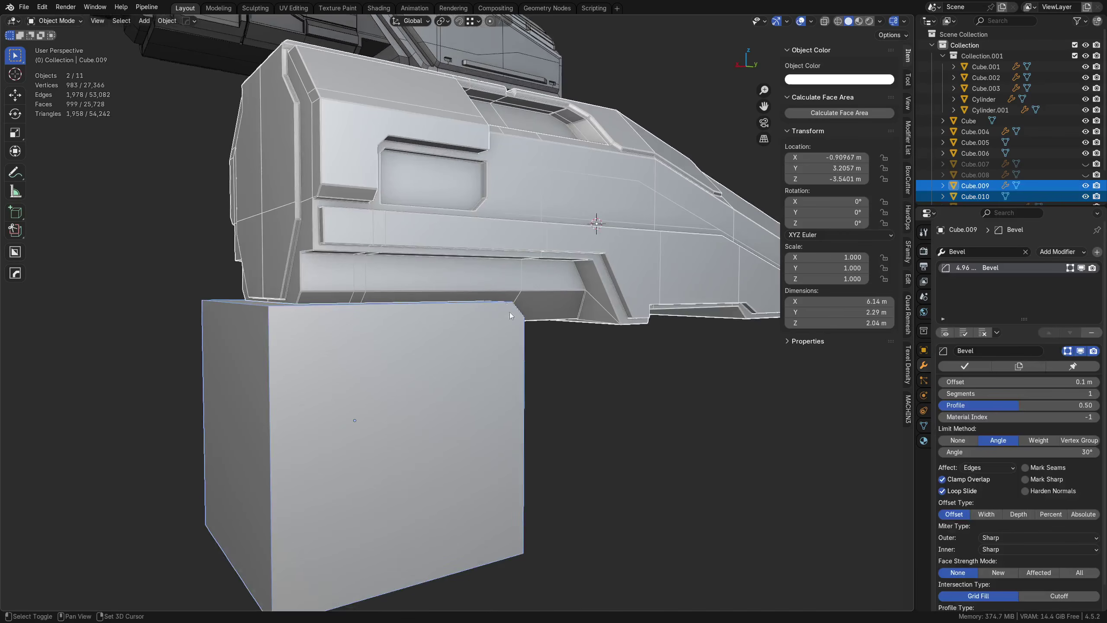
{"action": "left_click", "coordinate": [510, 320]}
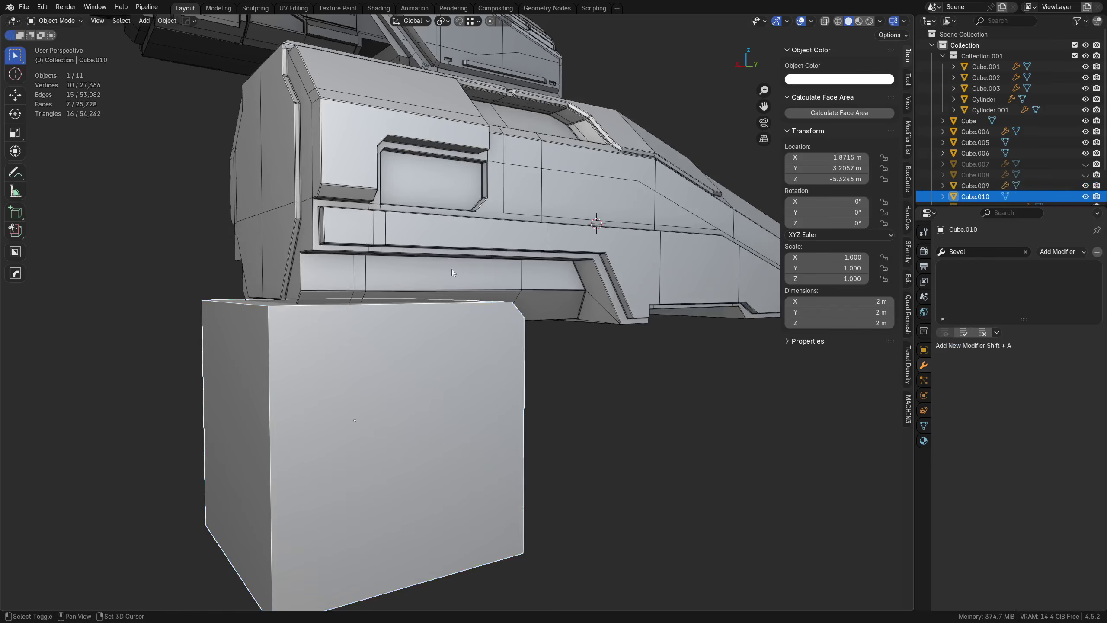
{"action": "left_click", "coordinate": [453, 265], "text": "shift"}
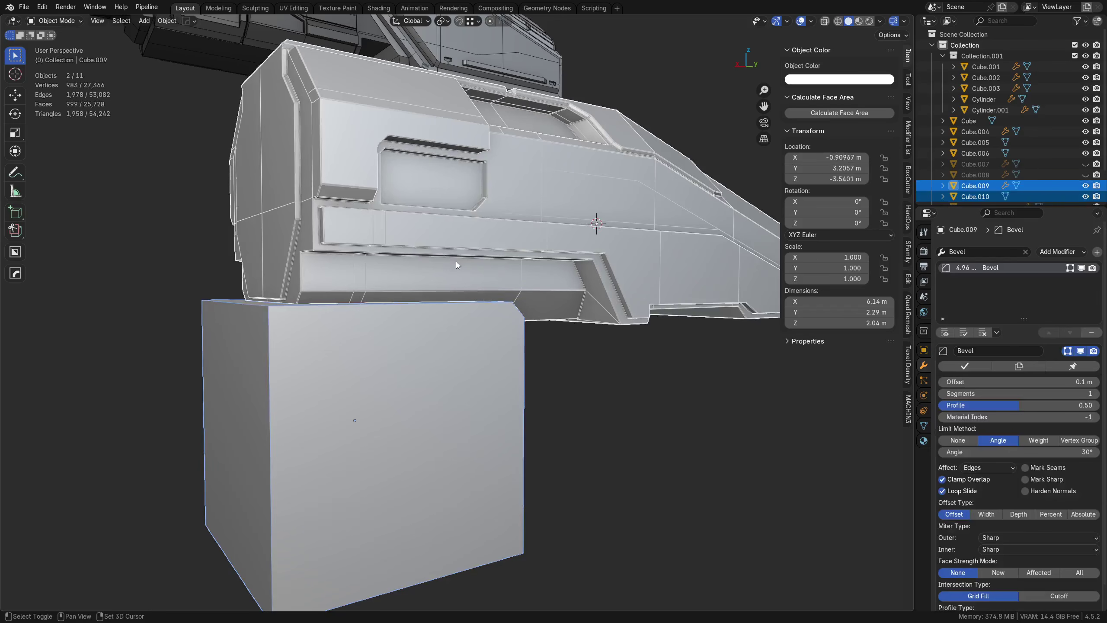
{"action": "key", "text": "ctrl+KP_Subtract"}
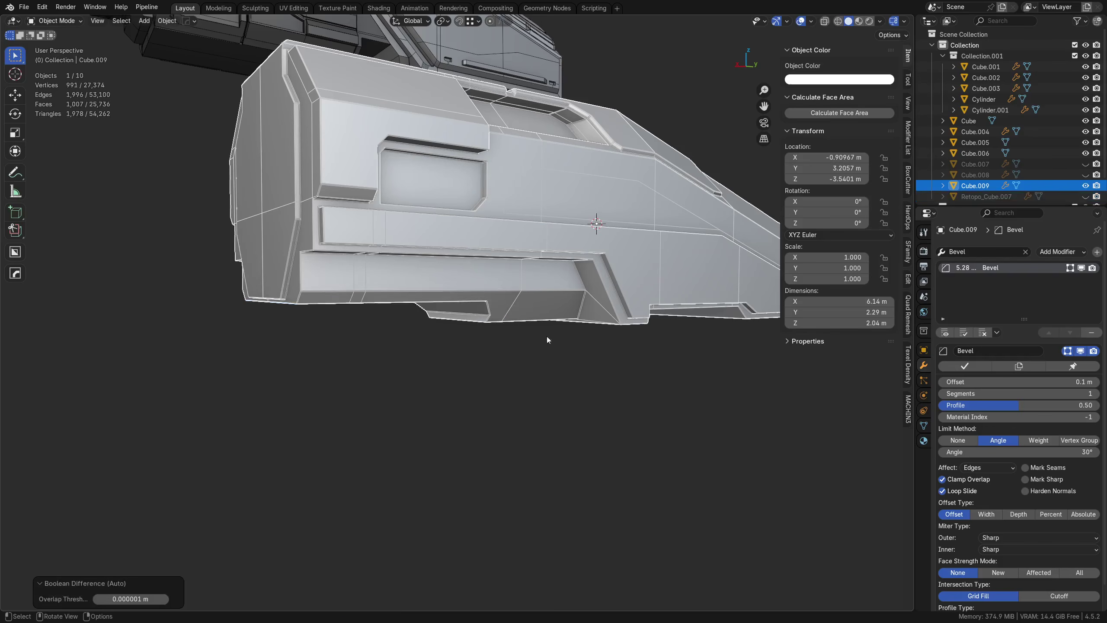
{"action": "key", "text": "alt+a"}
Step: Examine the edges of the new underside cutout, comparing the hull with its Bevel modifier hidden and shown
{"action": "middle_click_drag", "start_coordinate": [489, 289], "coordinate": [530, 339]}
{"action": "scroll", "coordinate": [529, 339], "scroll_direction": "up", "scroll_amount": 10}
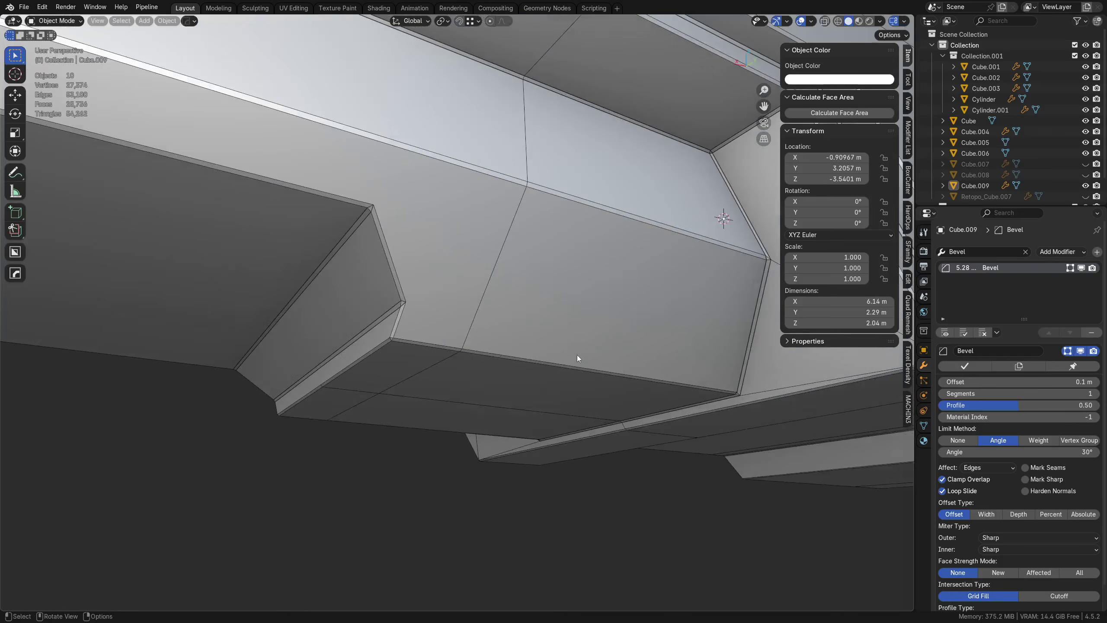
{"action": "left_click", "coordinate": [1080, 353]}
{"action": "left_click", "coordinate": [1080, 352]}
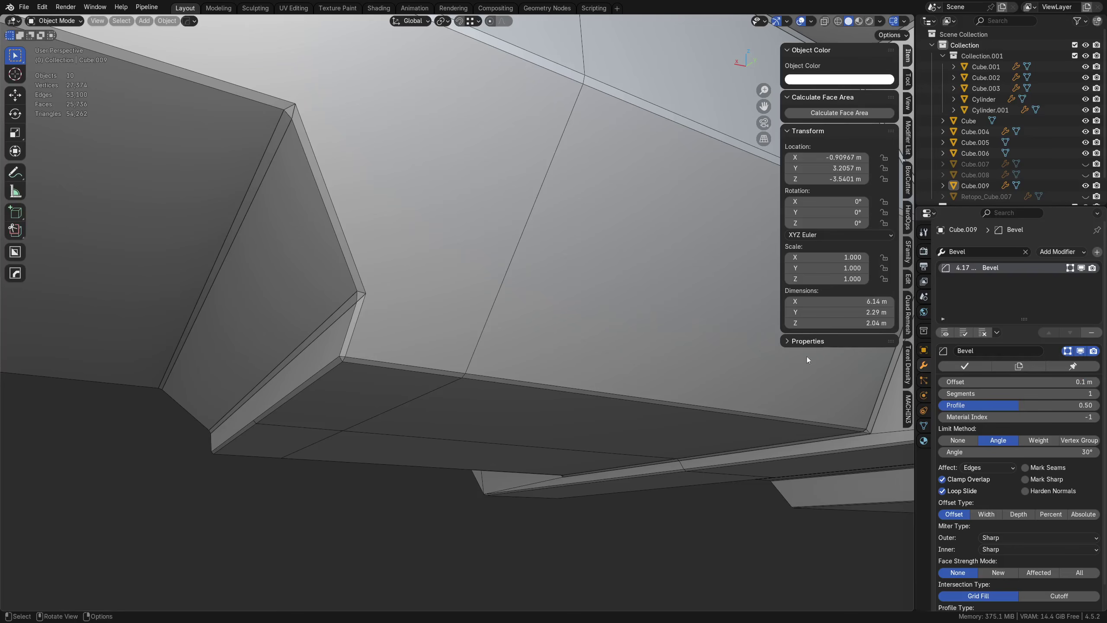
{"action": "scroll", "coordinate": [475, 325], "scroll_direction": "down", "scroll_amount": 2}
{"action": "scroll", "coordinate": [475, 325], "scroll_direction": "down", "scroll_amount": 8}
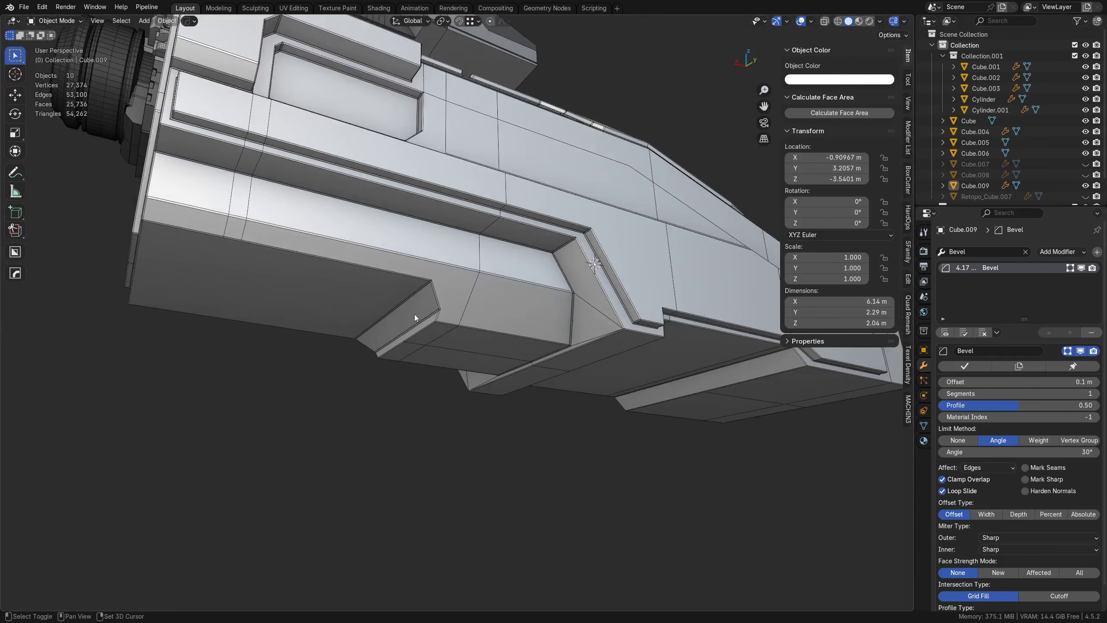
{"action": "right_click", "coordinate": [457, 316]}
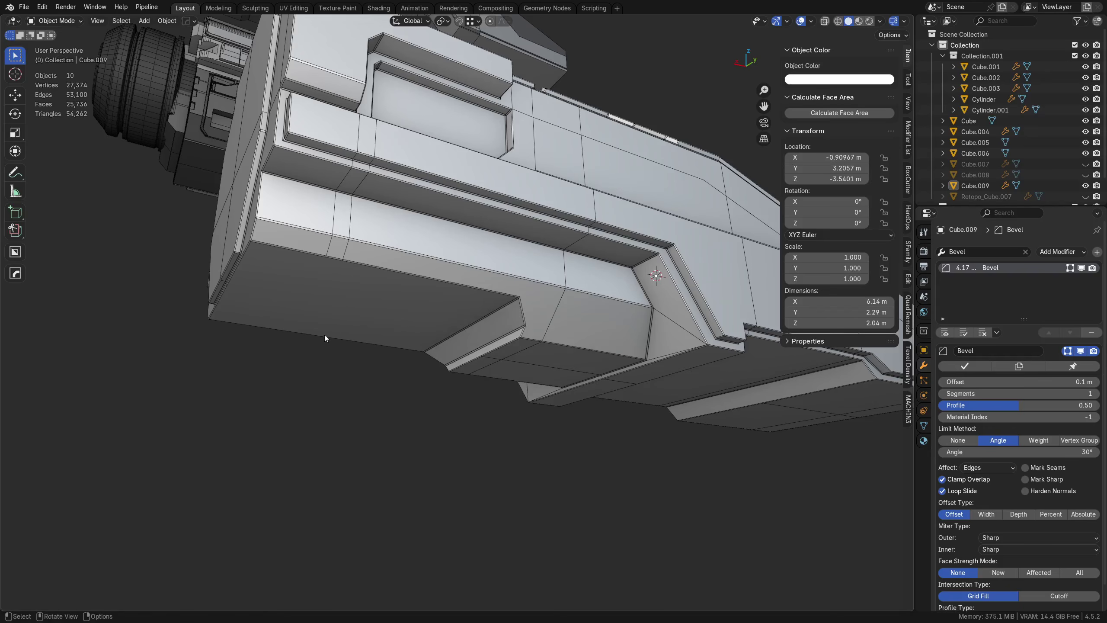
{"action": "middle_click_drag", "start_coordinate": [325, 334], "coordinate": [379, 303]}
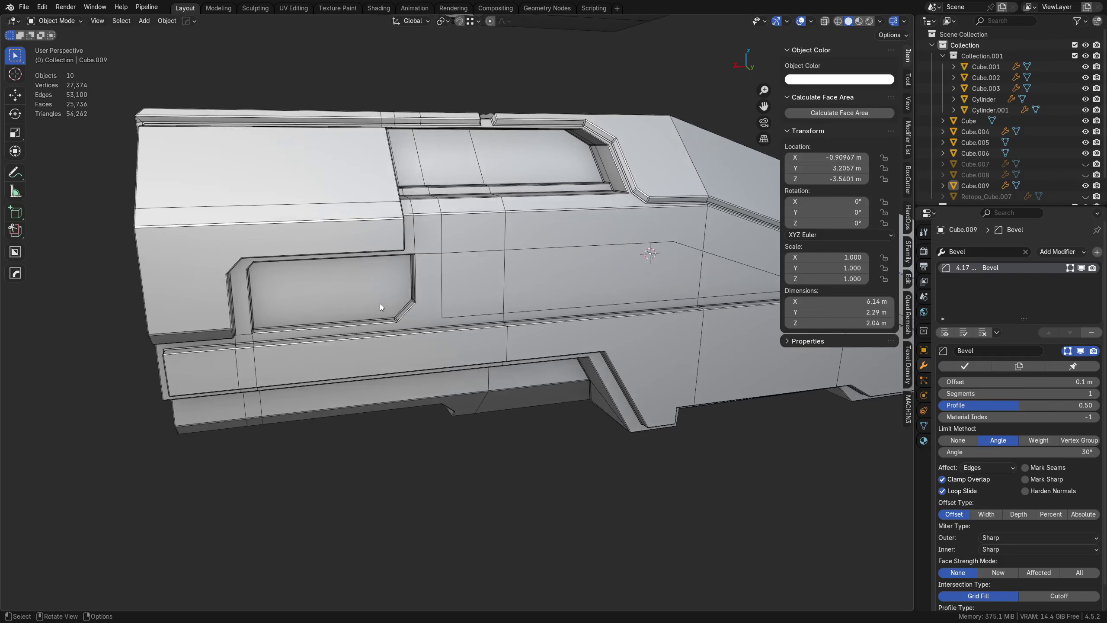
Step: Knife a closed panel outline into the lower side of the hull's front half, following the recessed border with a slanted rear corner
{"action": "left_click", "coordinate": [325, 298]}
{"action": "key", "text": "Tab"}
{"action": "left_click", "coordinate": [355, 301]}
{"action": "middle_click_drag", "start_coordinate": [465, 327], "coordinate": [536, 388], "text": "ctrl"}
{"action": "scroll", "coordinate": [616, 404], "scroll_direction": "down", "scroll_amount": 5}
{"action": "key", "text": "a"}
{"action": "key", "text": "a"}
{"action": "key", "text": "k"}
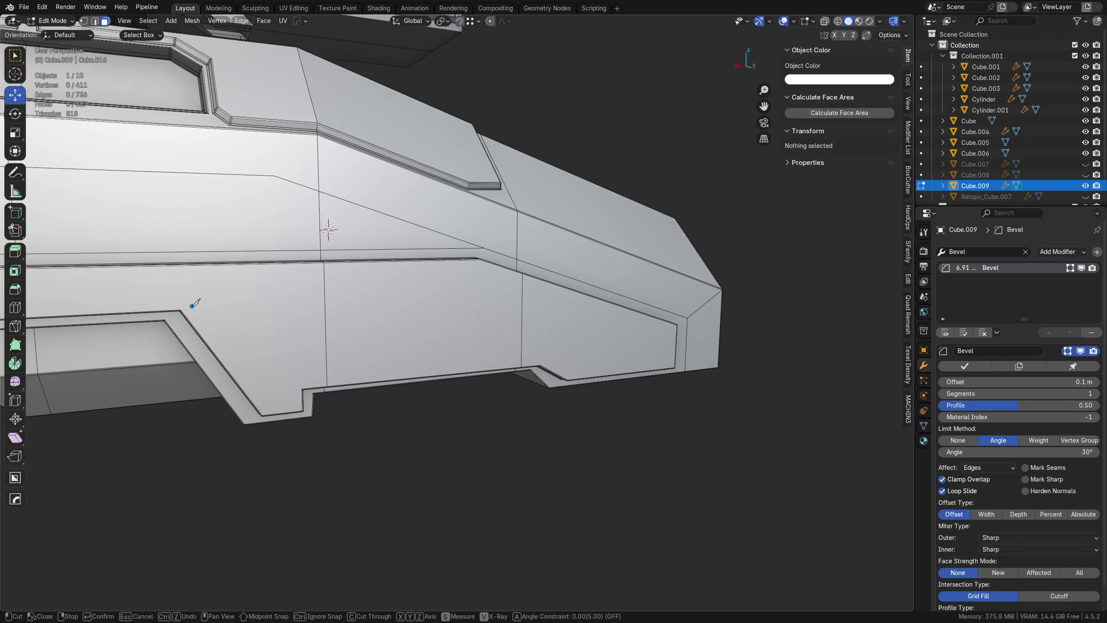
{"action": "left_click", "coordinate": [215, 272]}
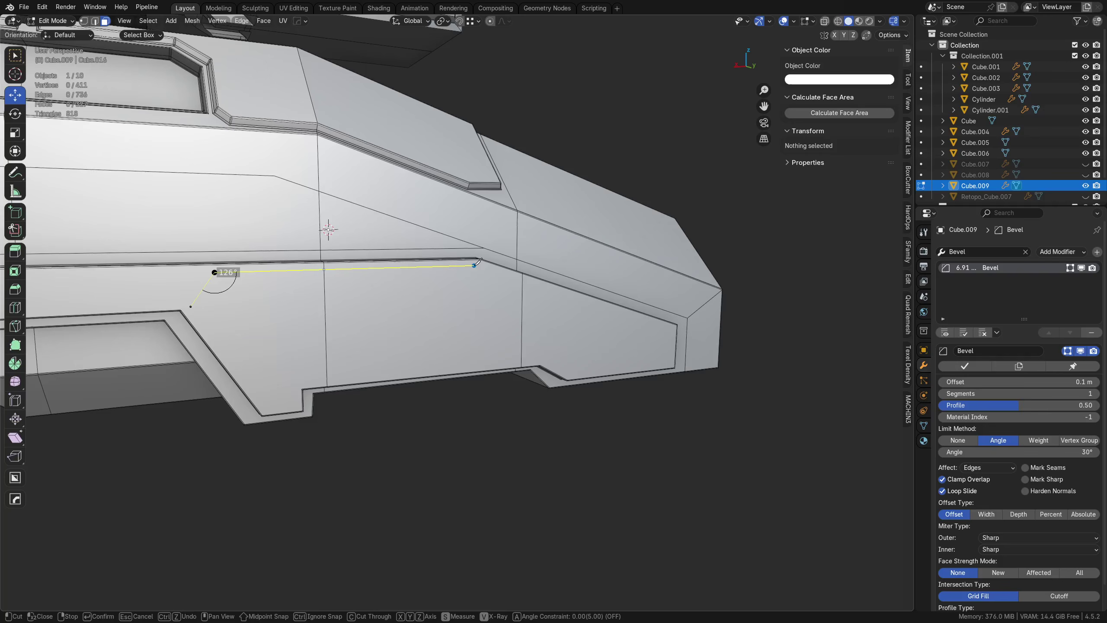
{"action": "left_click", "coordinate": [474, 265]}
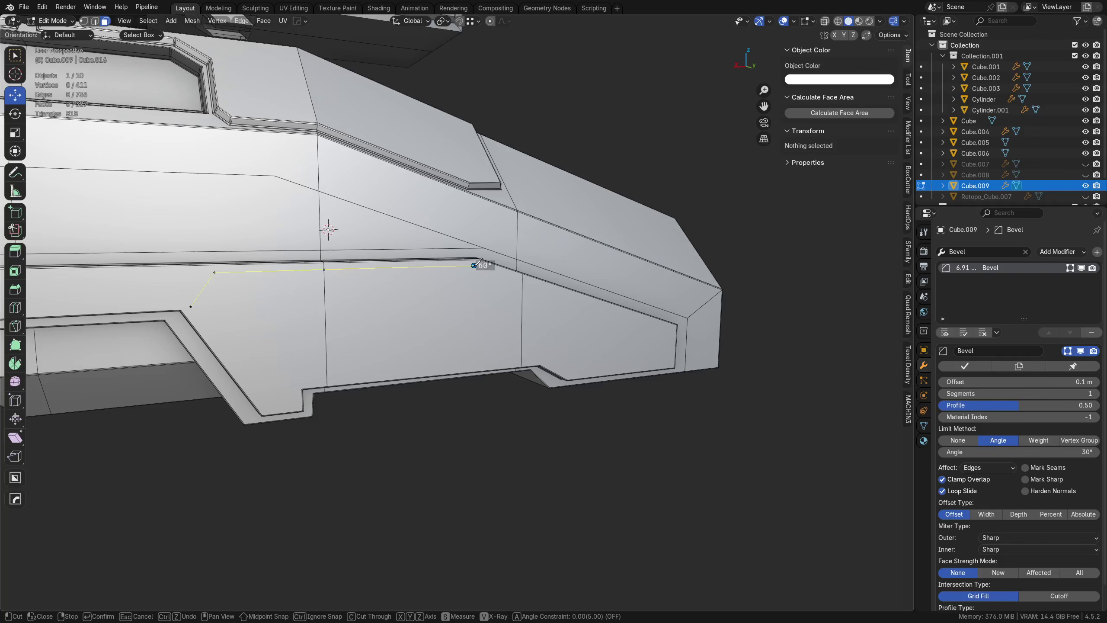
{"action": "left_click", "coordinate": [663, 328]}
{"action": "key", "text": "a"}
{"action": "left_click", "coordinate": [663, 347]}
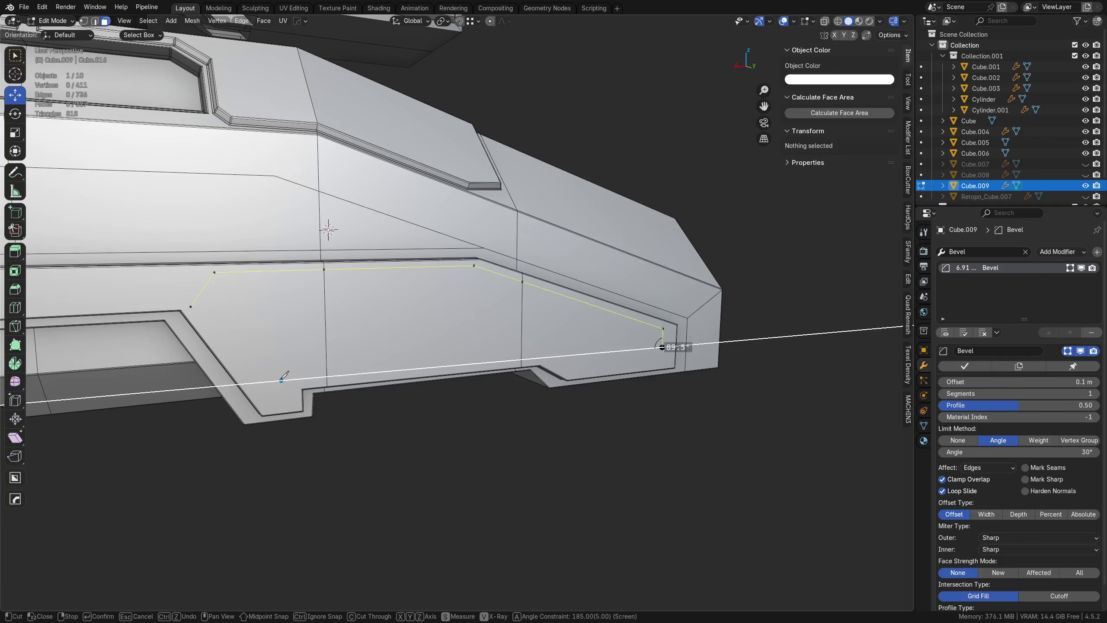
{"action": "left_click", "coordinate": [251, 382]}
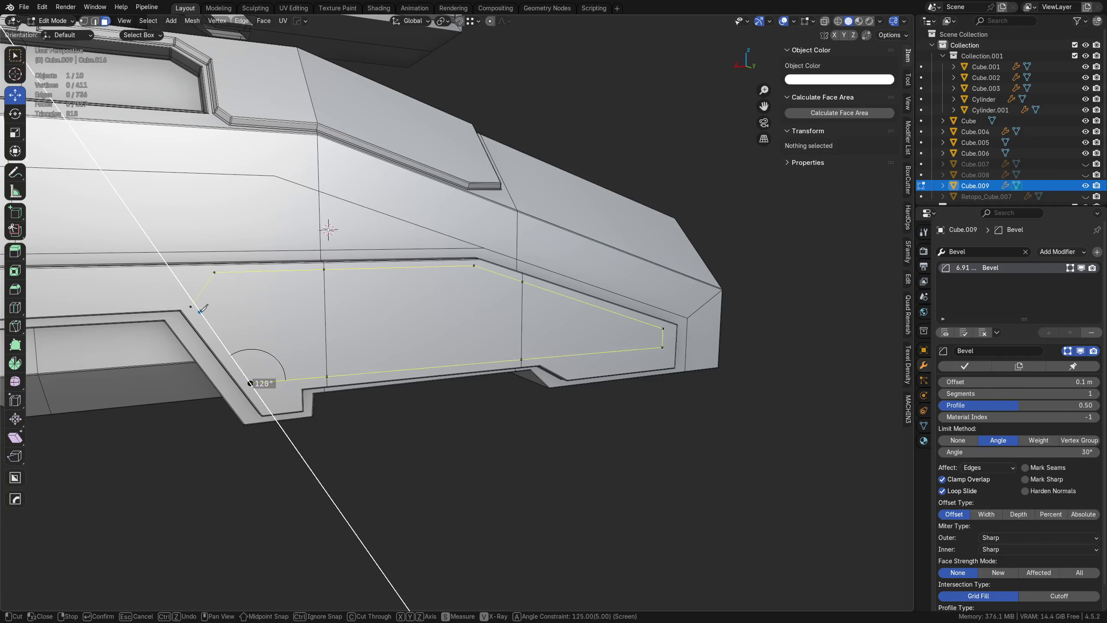
{"action": "key", "text": "a"}
{"action": "key", "text": "a"}
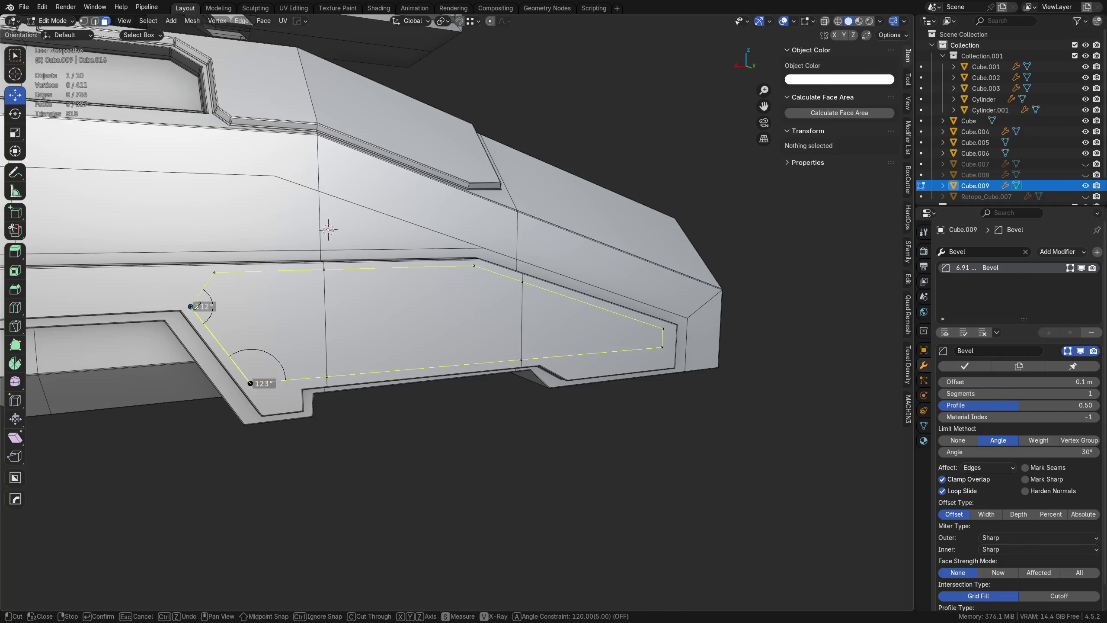
{"action": "left_click", "coordinate": [190, 307]}
{"action": "key", "text": "Return"}
Step: Move the outline's lower rear corner vertex along X to 0.66475 m, aligning its slanted edge with the adjacent underside cutout
{"action": "key", "text": "Tab"}
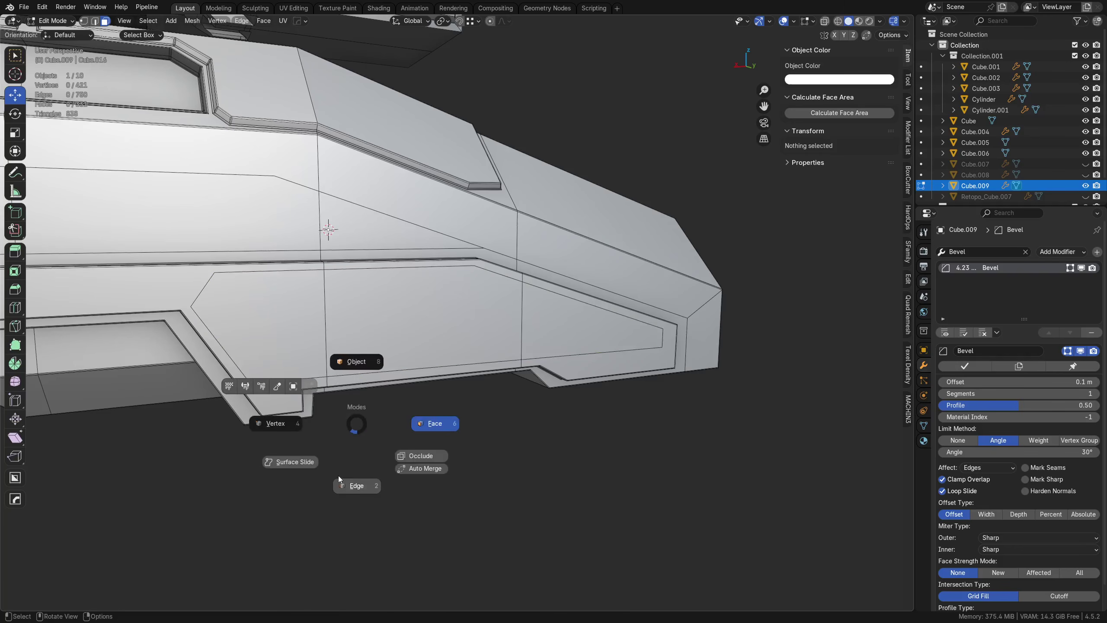
{"action": "key", "text": "v"}
{"action": "left_click", "coordinate": [256, 383]}
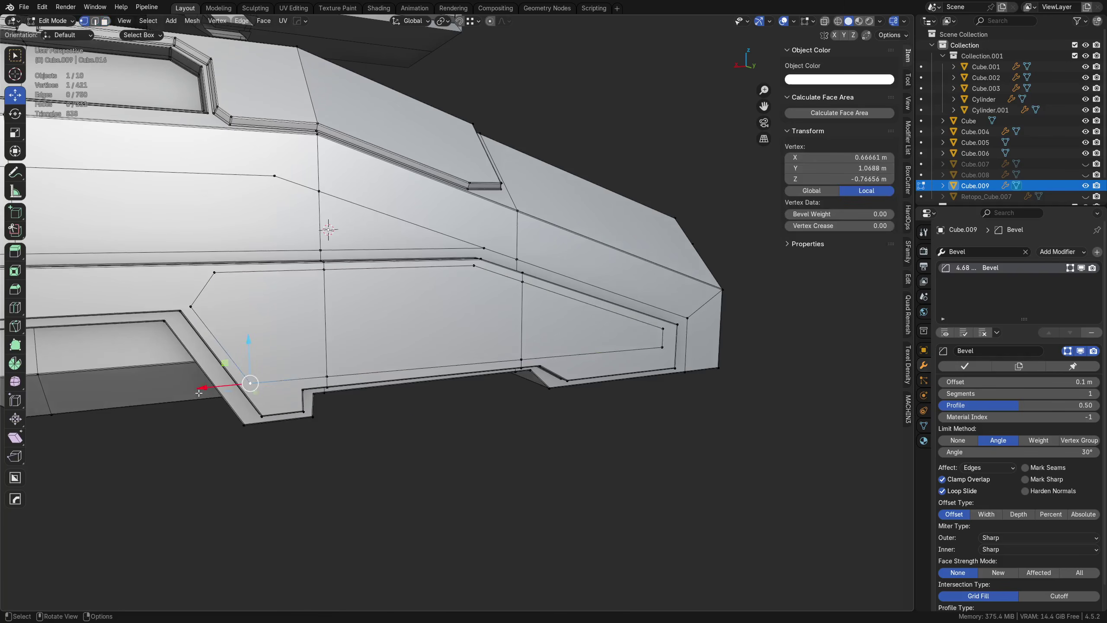
{"action": "left_click_drag", "start_coordinate": [209, 387], "coordinate": [208, 386]}
{"action": "middle_click_drag", "start_coordinate": [244, 386], "coordinate": [423, 373], "text": "alt"}
{"action": "scroll", "coordinate": [423, 373], "scroll_direction": "up", "scroll_amount": 4}
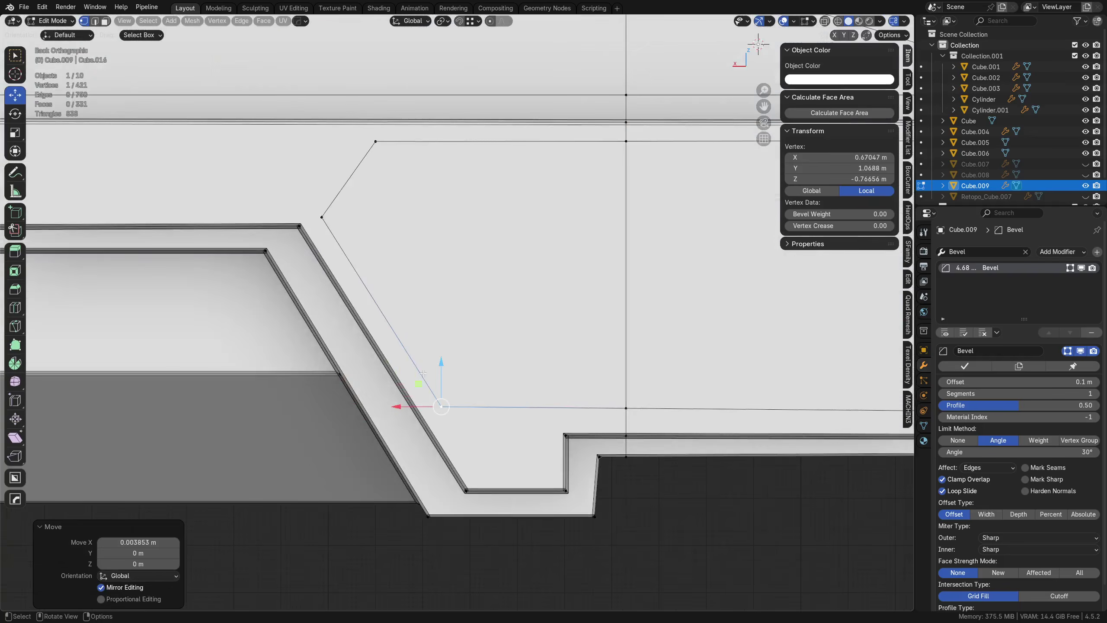
{"action": "scroll", "coordinate": [423, 373], "scroll_direction": "up", "scroll_amount": 2}
{"action": "left_click_drag", "start_coordinate": [400, 446], "coordinate": [401, 445]}
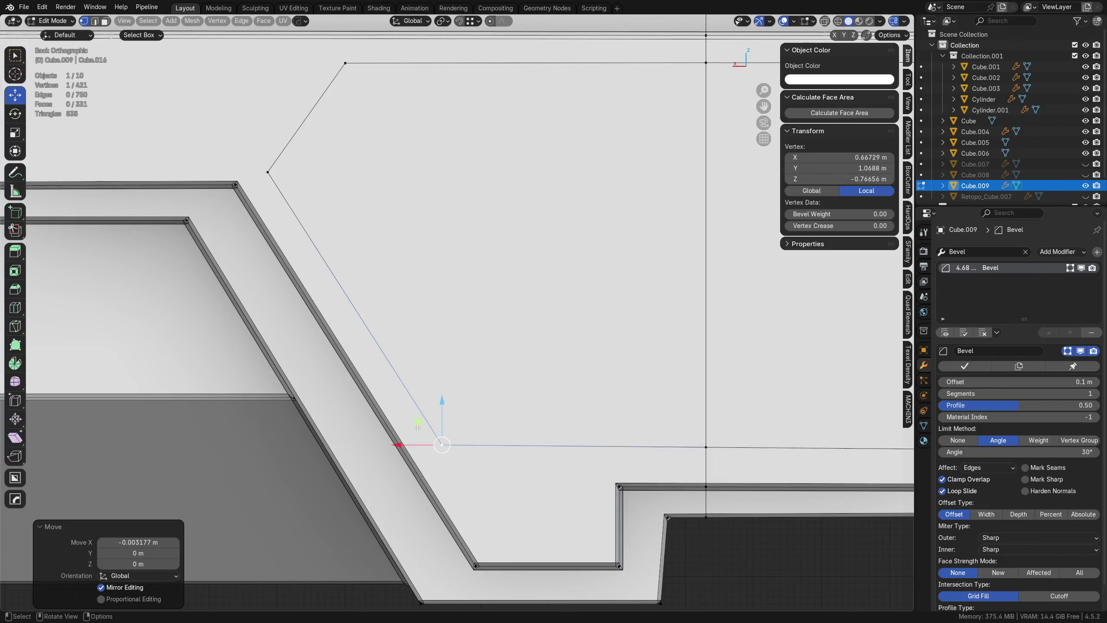
{"action": "left_click_drag", "start_coordinate": [406, 447], "coordinate": [408, 445]}
{"action": "scroll", "coordinate": [635, 440], "scroll_direction": "down", "scroll_amount": 4}
{"action": "middle_click_drag", "start_coordinate": [788, 380], "coordinate": [532, 411], "text": "shift"}
{"action": "scroll", "coordinate": [532, 411], "scroll_direction": "down", "scroll_amount": 3}
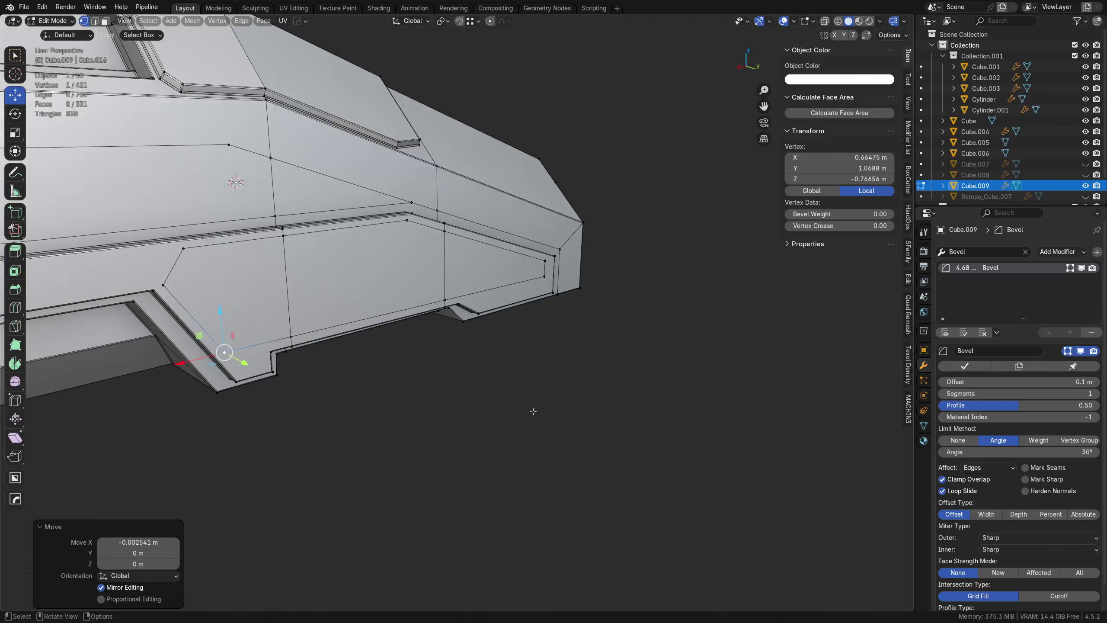
Step: Extrude the three faces inside the knifed outline outward about 0.056 m as a raised side panel
{"action": "key", "text": "3"}
{"action": "left_click", "coordinate": [262, 288]}
{"action": "left_click", "coordinate": [478, 268], "text": "shift"}
{"action": "left_click", "coordinate": [379, 272], "text": "shift"}
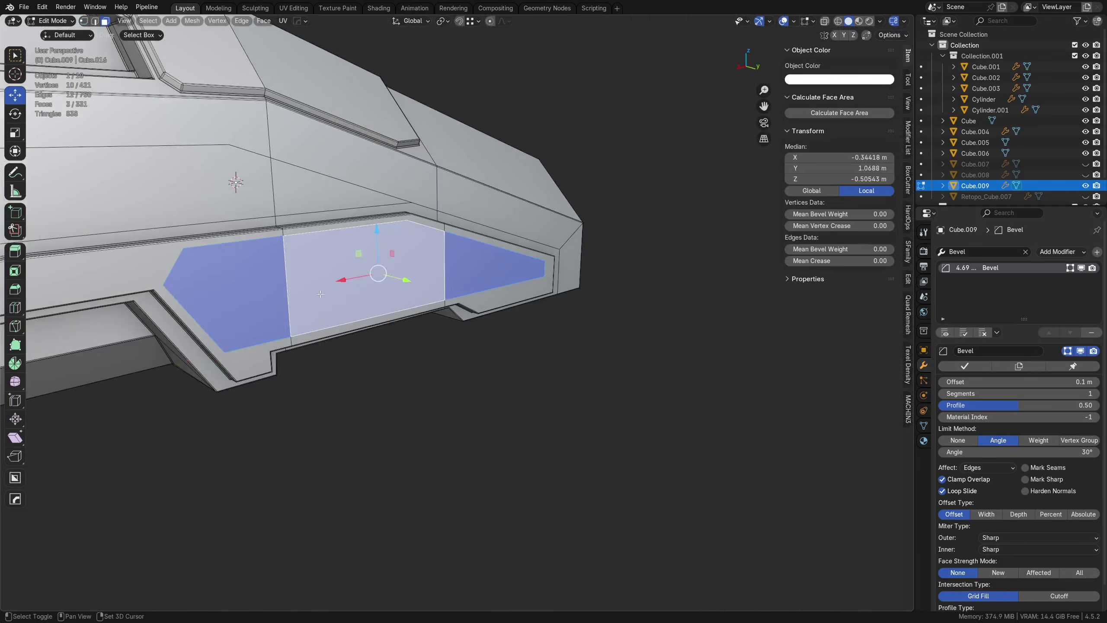
{"action": "middle_click_drag", "start_coordinate": [378, 272], "coordinate": [476, 371]}
{"action": "scroll", "coordinate": [484, 355], "scroll_direction": "up", "scroll_amount": 1}
{"action": "key", "text": "e"}
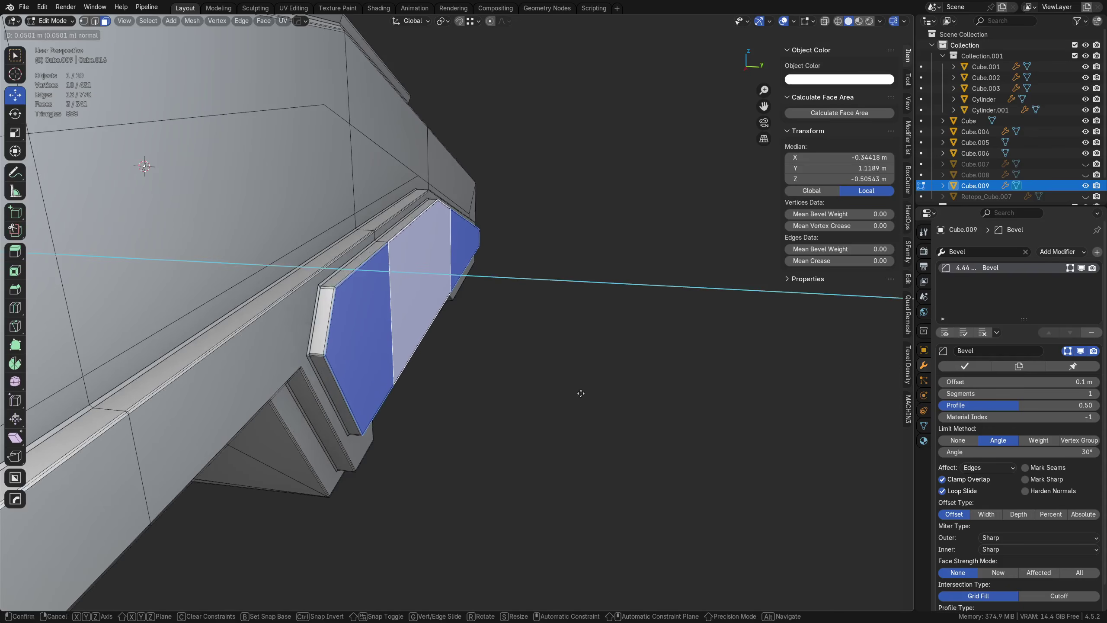
{"action": "left_click", "coordinate": [592, 395]}
Step: Bevel the raised panel's slanted rear edge and its upper edges, 0.0226 m wide with one segment
{"action": "key", "text": "Tab"}
{"action": "left_click", "coordinate": [411, 400]}
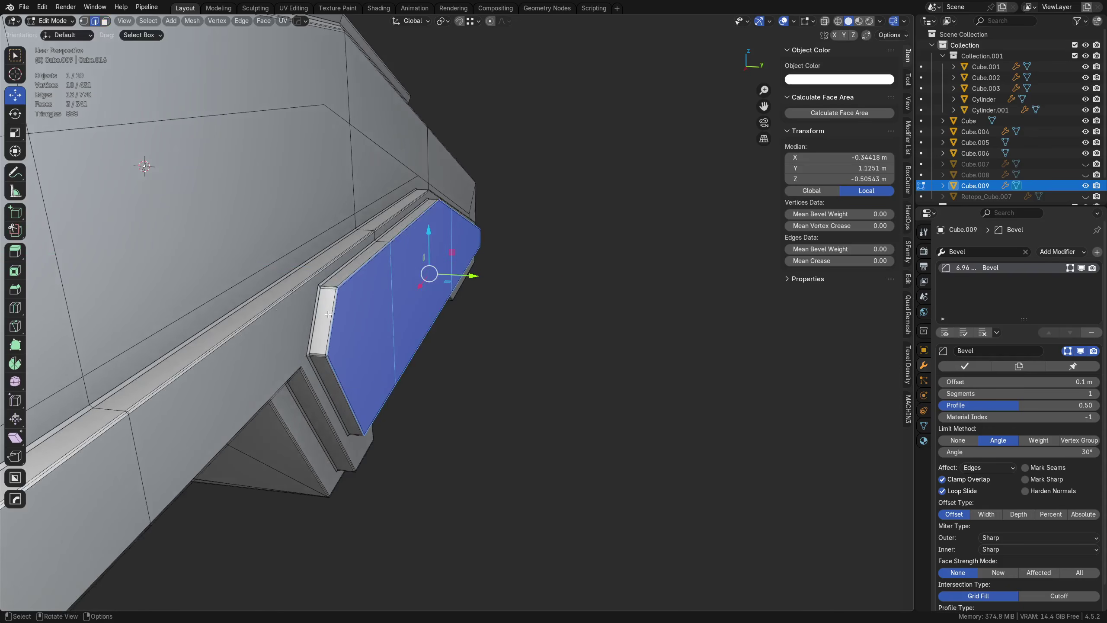
{"action": "left_click", "coordinate": [332, 322]}
{"action": "left_click", "coordinate": [361, 269], "text": "shift"}
{"action": "left_click", "coordinate": [417, 222], "text": "shift"}
{"action": "middle_click_drag", "start_coordinate": [421, 227], "coordinate": [333, 228]}
{"action": "key", "text": "ctrl+b"}
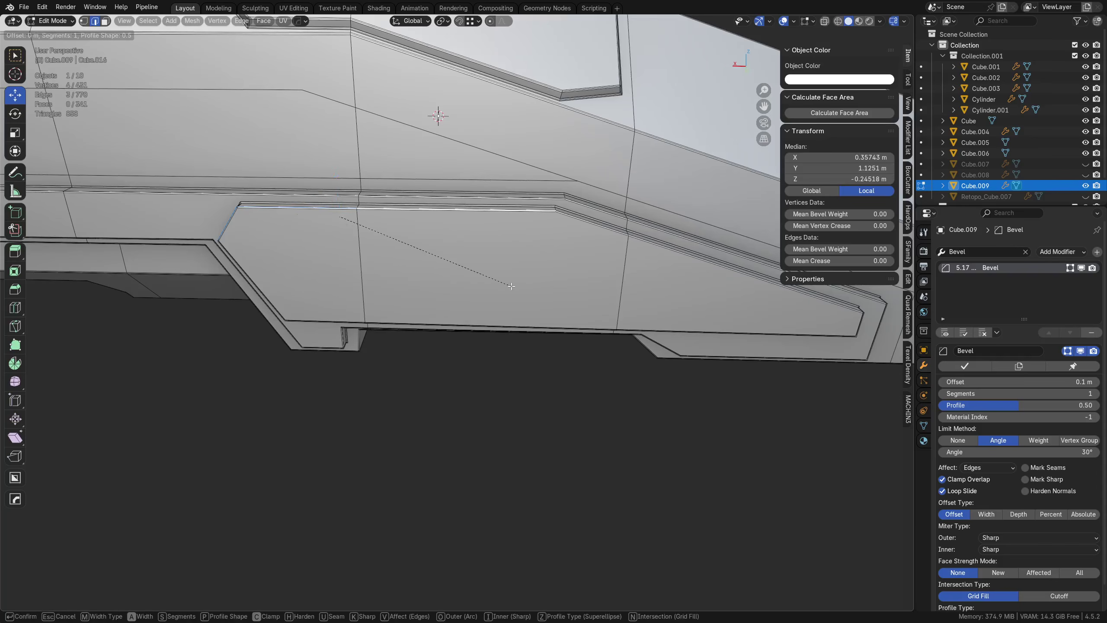
{"action": "key", "text": "Escape"}
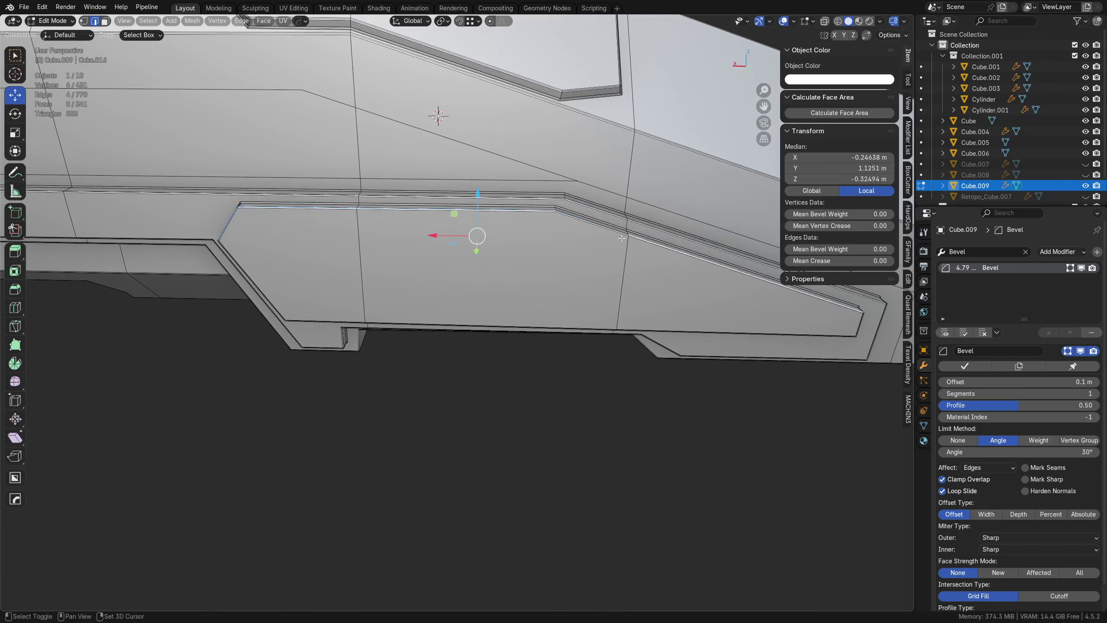
{"action": "key", "text": "ctrl+b"}
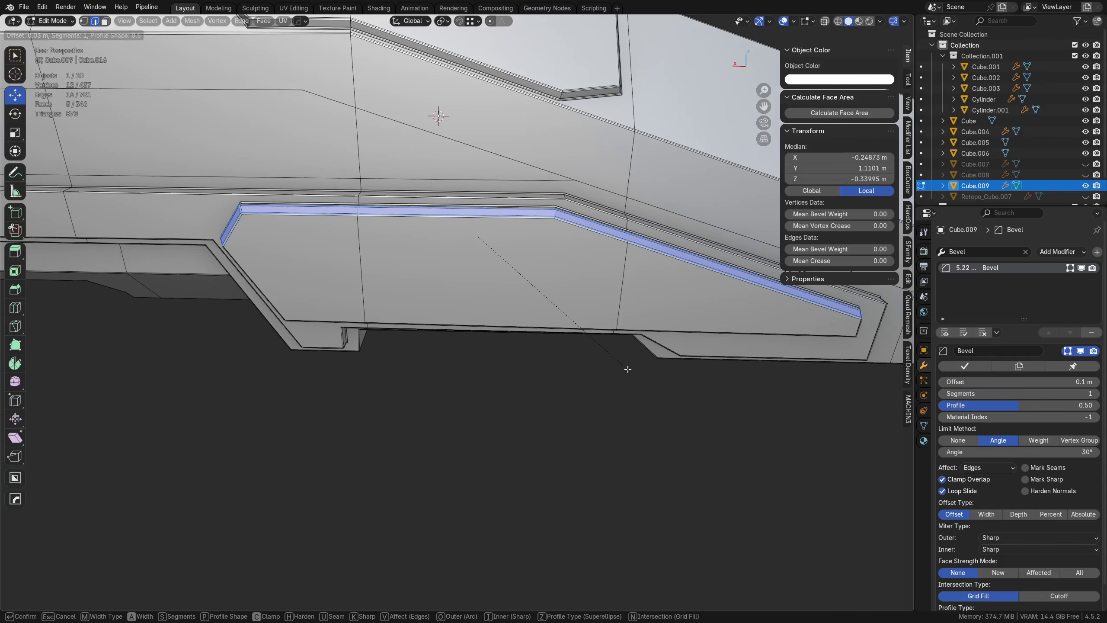
{"action": "left_click", "coordinate": [610, 357]}
Step: Bevel the vertical and slanted front corner edges of the hull's raised rear block, 0.0734 m wide with one segment
{"action": "middle_click_drag", "start_coordinate": [611, 357], "coordinate": [327, 305]}
{"action": "middle_click", "coordinate": [388, 291], "text": "alt"}
{"action": "scroll", "coordinate": [358, 306], "scroll_direction": "up", "scroll_amount": 3}
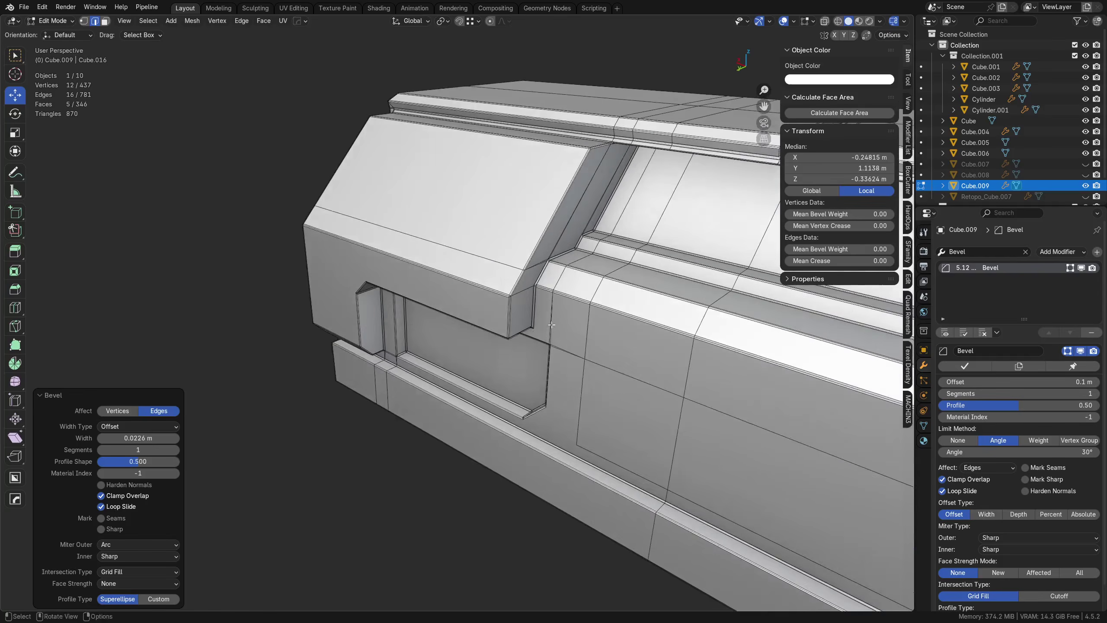
{"action": "middle_click_drag", "start_coordinate": [495, 305], "coordinate": [441, 325], "text": "shift"}
{"action": "left_click", "coordinate": [425, 342]}
{"action": "left_click", "coordinate": [432, 309], "text": "ctrl"}
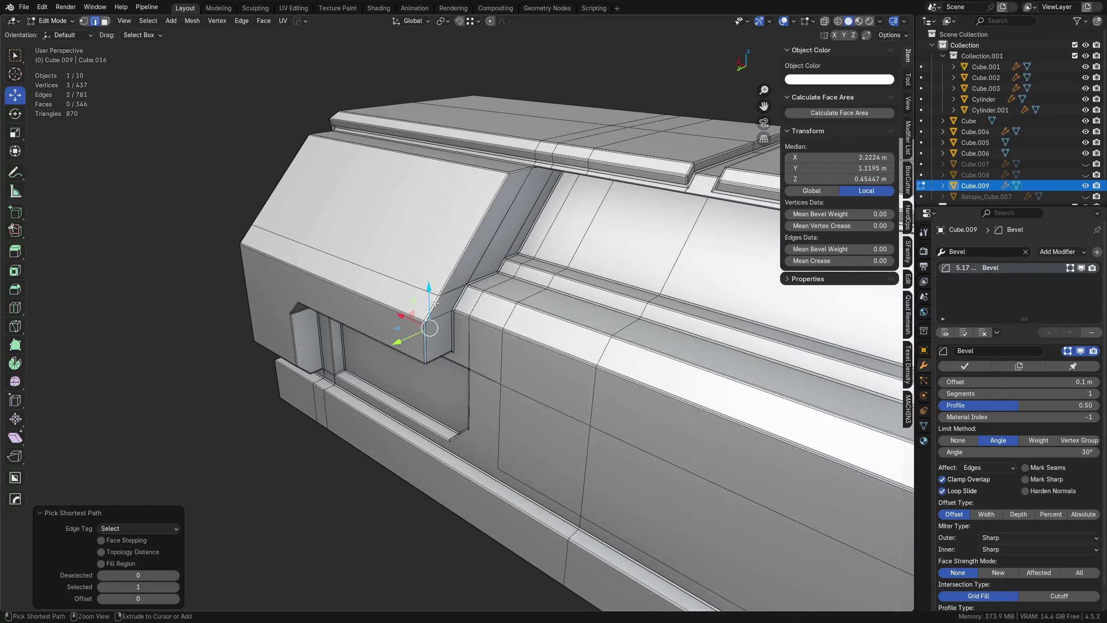
{"action": "left_click", "coordinate": [468, 244], "text": "shift"}
{"action": "key", "text": "ctrl+b"}
{"action": "left_click", "coordinate": [425, 272]}
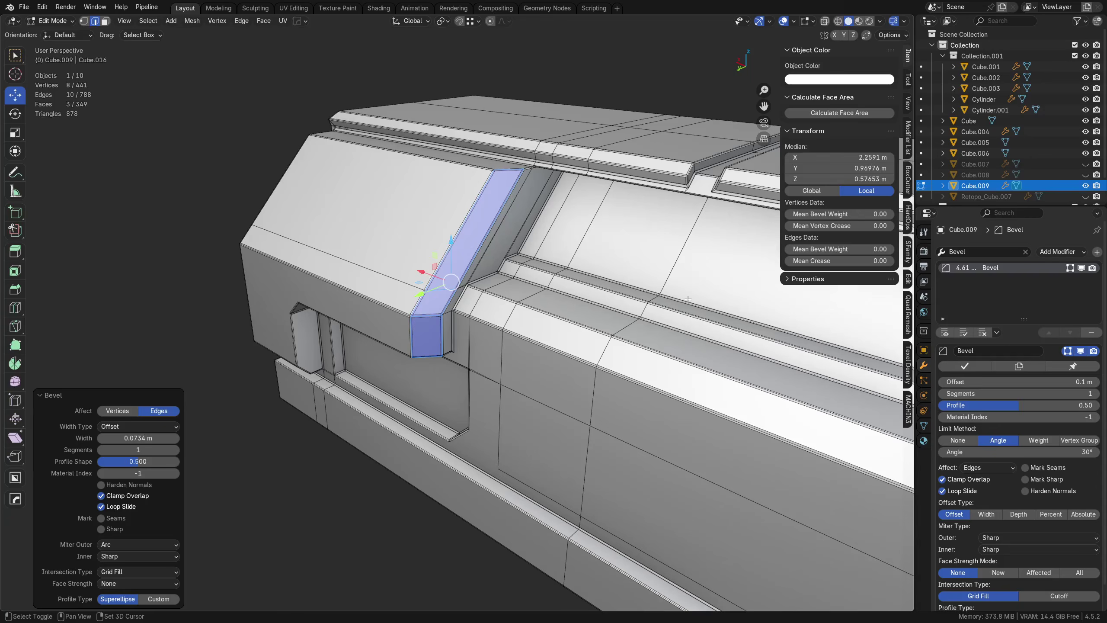
Step: Bevel the rear block's horizontal side edge, including its chamfered corner, 0.0459 m wide with four segments
{"action": "middle_click_drag", "start_coordinate": [425, 272], "coordinate": [425, 334]}
{"action": "middle_click_drag", "start_coordinate": [425, 334], "coordinate": [527, 329]}
{"action": "left_click", "coordinate": [481, 307]}
{"action": "left_click", "coordinate": [411, 314]}
{"action": "left_click", "coordinate": [505, 327], "text": "ctrl"}
{"action": "scroll", "coordinate": [526, 329], "scroll_direction": "up", "scroll_amount": 4}
{"action": "key", "text": "ctrl+b"}
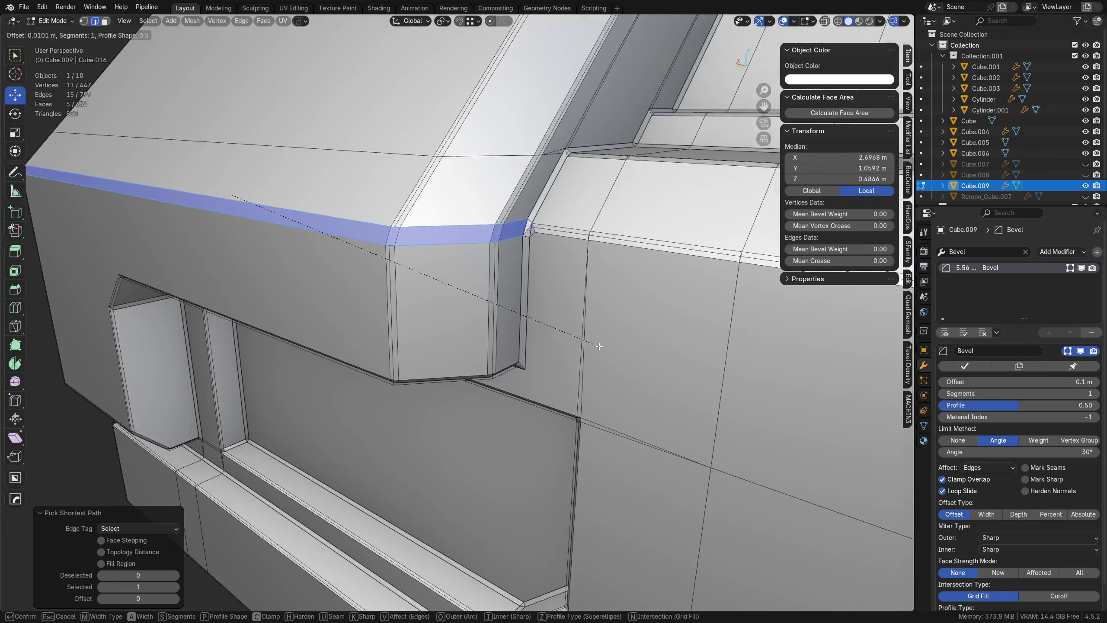
{"action": "right_click", "coordinate": [551, 260]}
{"action": "key", "text": "ctrl+b"}
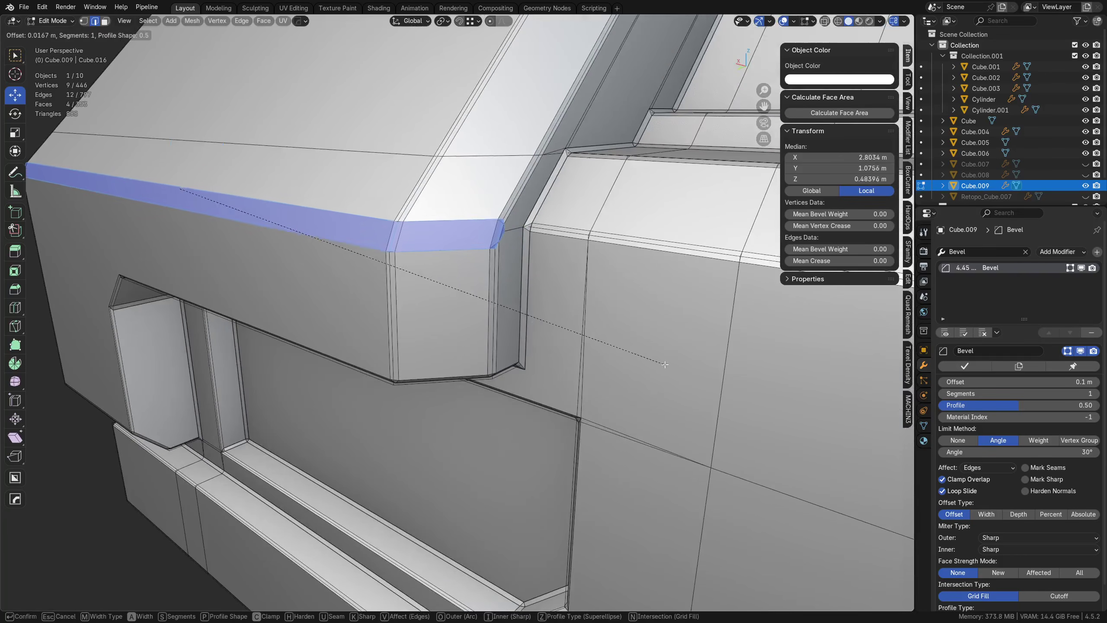
{"action": "scroll", "coordinate": [737, 376], "scroll_direction": "up", "scroll_amount": 2}
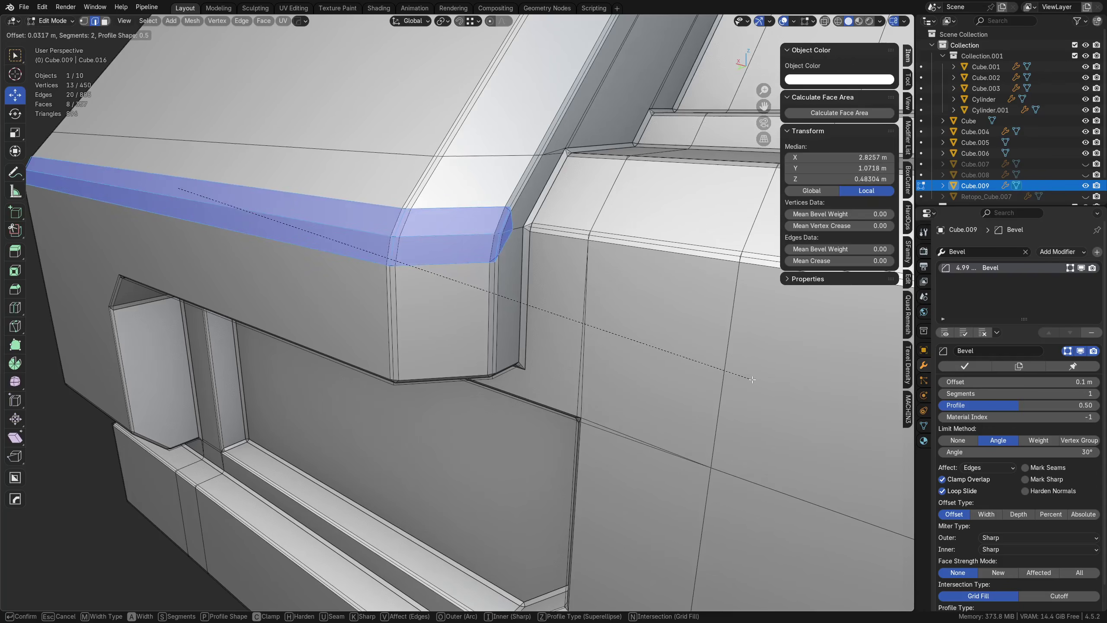
{"action": "scroll", "coordinate": [748, 381], "scroll_direction": "down", "scroll_amount": 2}
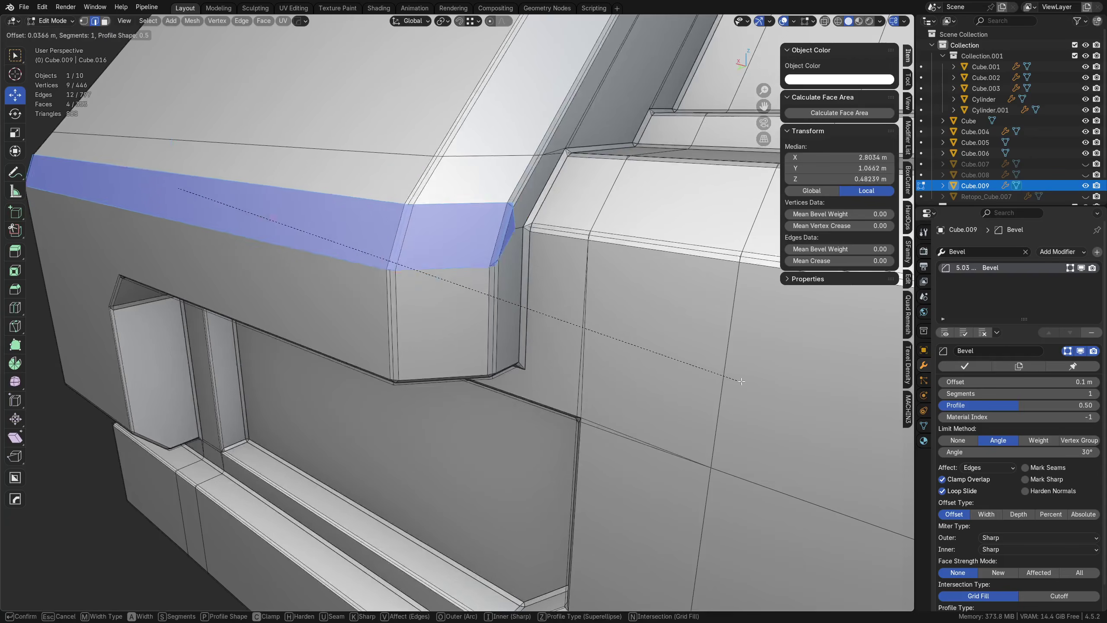
{"action": "scroll", "coordinate": [743, 382], "scroll_direction": "up", "scroll_amount": 2}
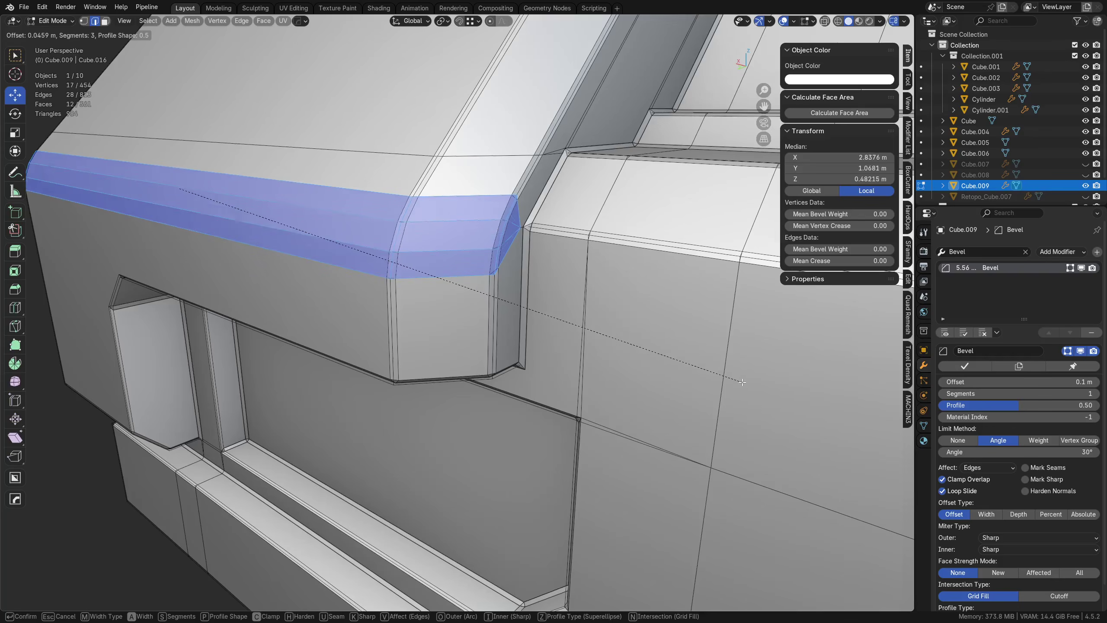
{"action": "scroll", "coordinate": [742, 382], "scroll_direction": "up", "scroll_amount": 1}
{"action": "left_click", "coordinate": [743, 382]}
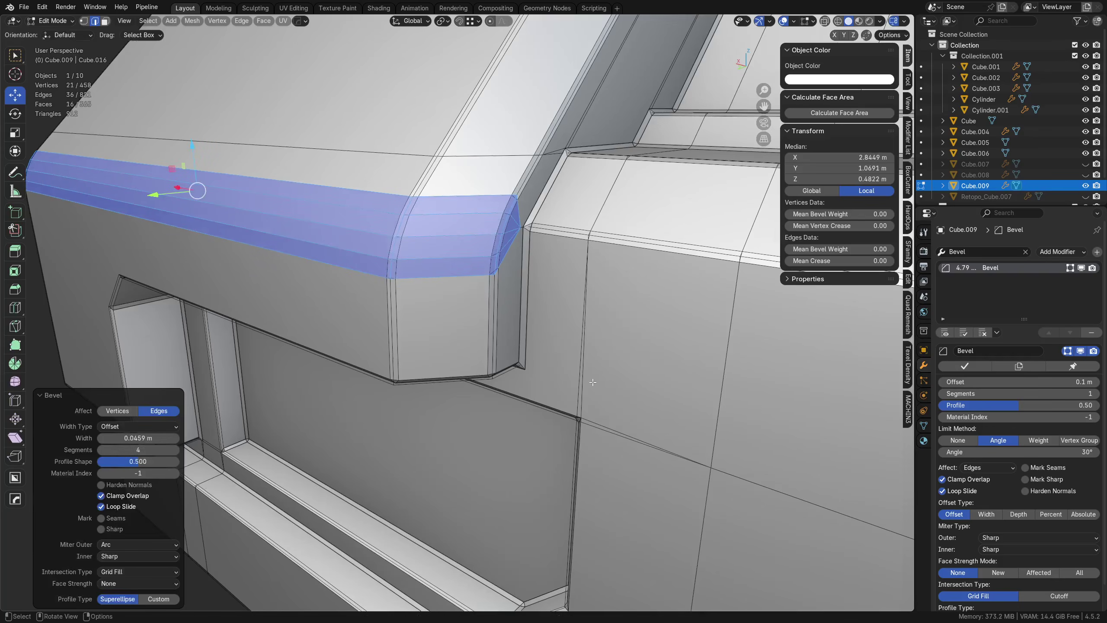
Step: Dissolve the three small leftover edges at the front end of the rear block's rounded bevel and leave Edit Mode
{"action": "left_click", "coordinate": [511, 243]}
{"action": "left_click", "coordinate": [497, 264], "text": "shift"}
{"action": "left_click", "coordinate": [516, 220], "text": "shift"}
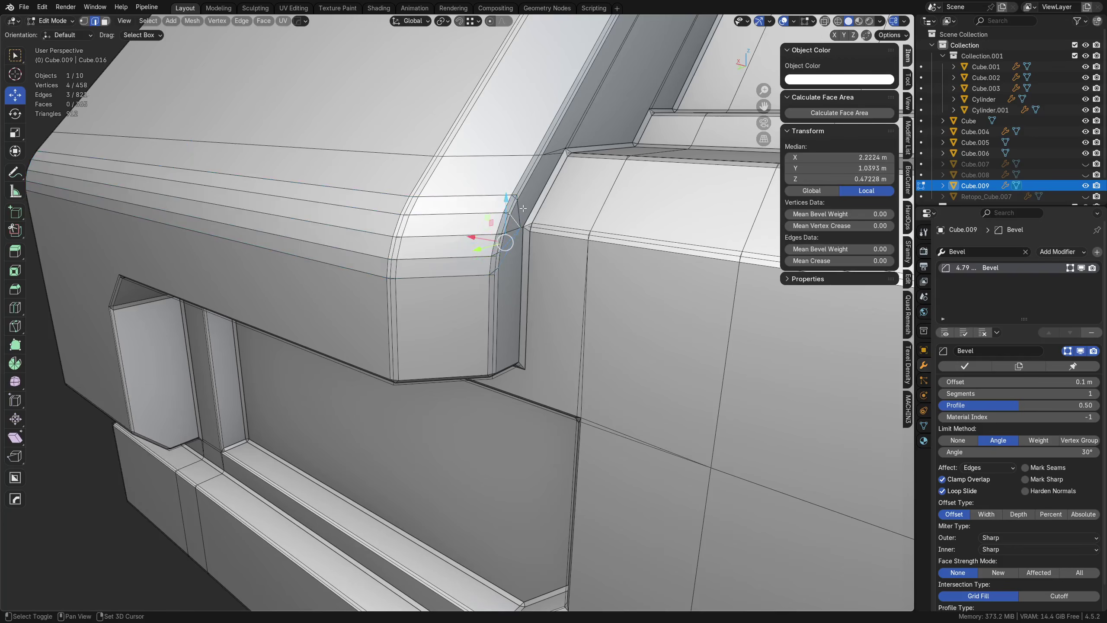
{"action": "key", "text": "ctrl+x"}
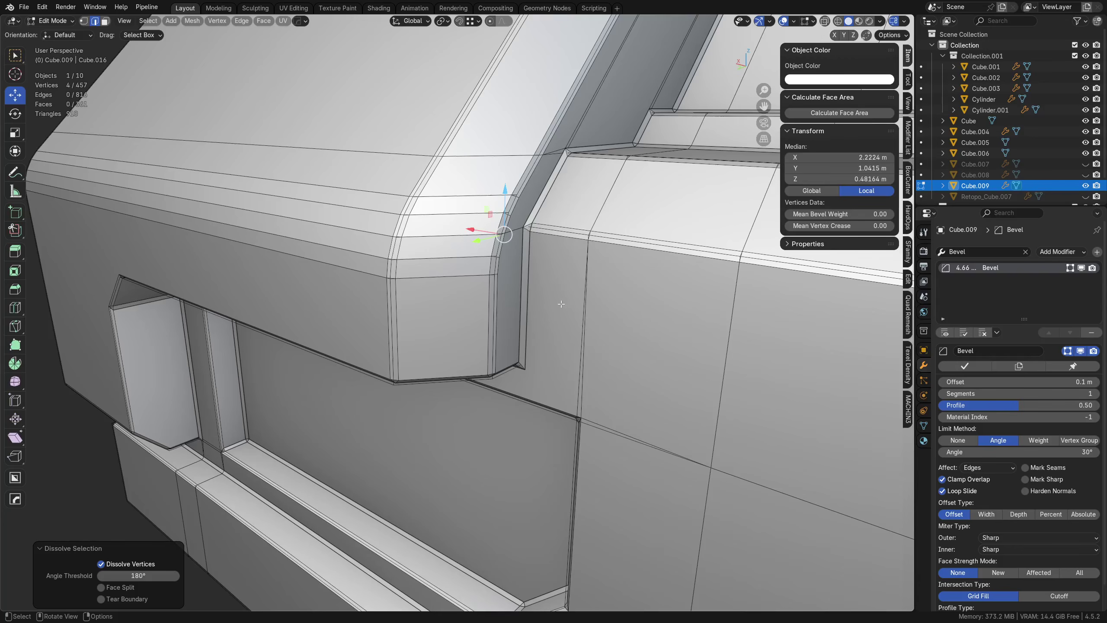
{"action": "key", "text": "Tab"}
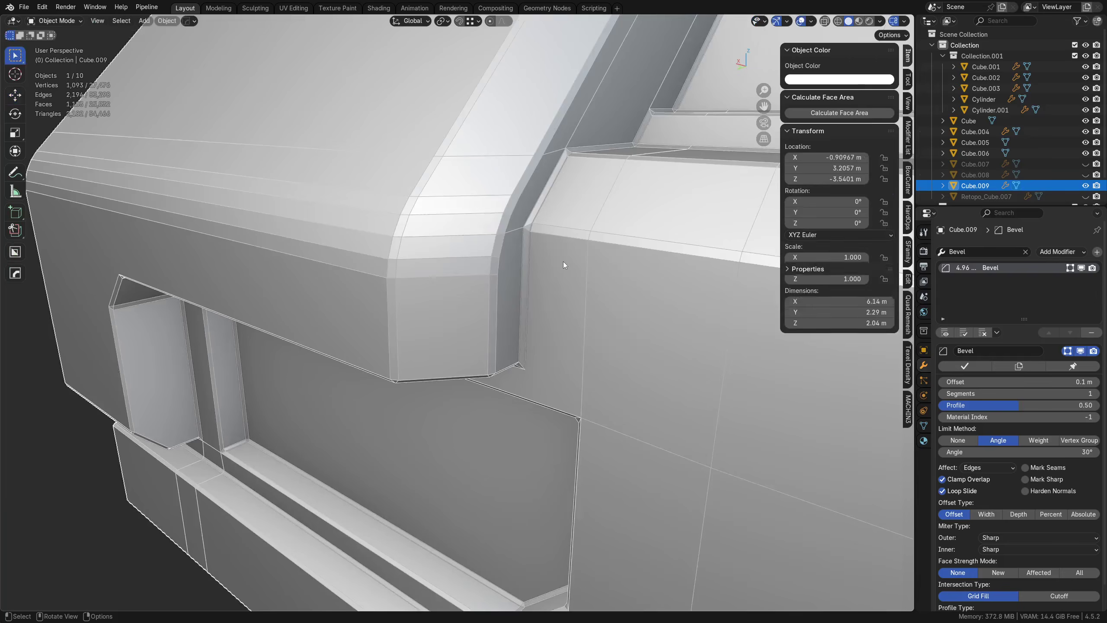
Step: Hide the wireframe overlay and apply Shade Auto Smooth to the hull at a 30° angle
{"action": "scroll", "coordinate": [521, 248], "scroll_direction": "down", "scroll_amount": 4}
{"action": "middle_click_drag", "start_coordinate": [520, 248], "coordinate": [579, 227]}
{"action": "key", "text": "shift+z"}
{"action": "middle_click_drag", "start_coordinate": [430, 324], "coordinate": [572, 316]}
{"action": "scroll", "coordinate": [507, 304], "scroll_direction": "down", "scroll_amount": 3}
{"action": "left_click", "coordinate": [507, 304]}
{"action": "right_click", "coordinate": [507, 304]}
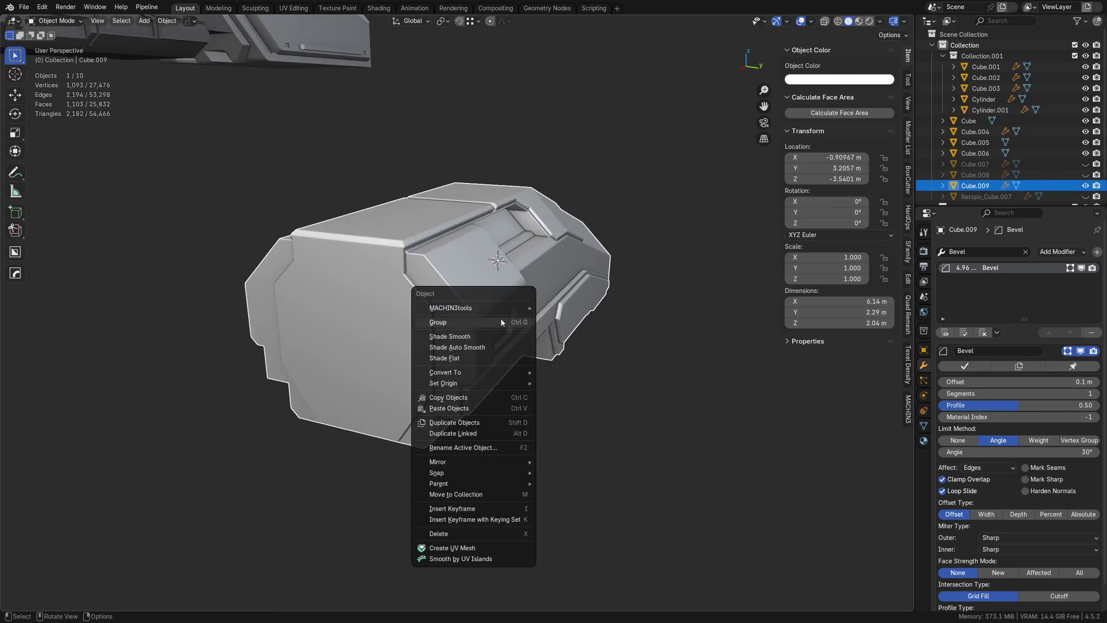
{"action": "left_click", "coordinate": [497, 348]}
{"action": "right_click", "coordinate": [461, 352]}
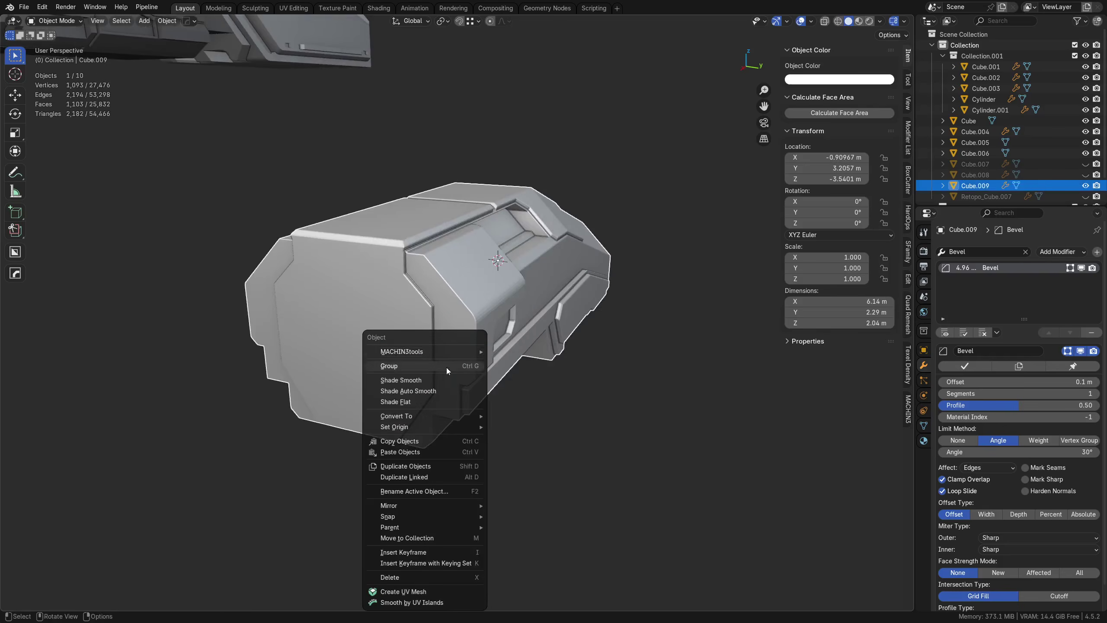
{"action": "left_click", "coordinate": [438, 392]}
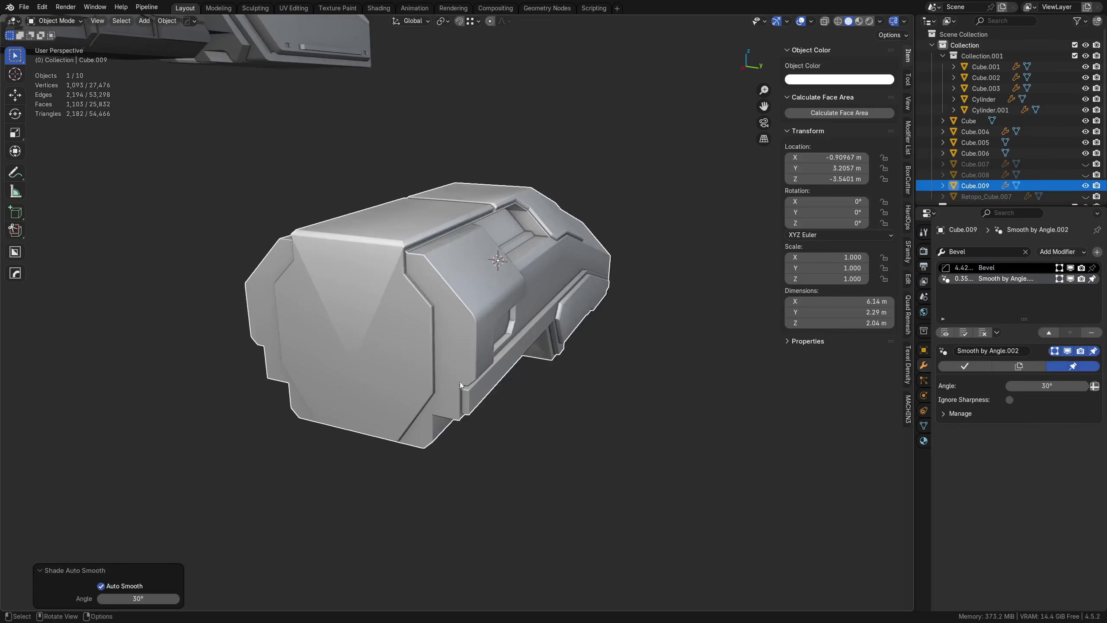
Step: Unpin the hull's Smooth by Angle modifier and add a Weighted Normal modifier with Keep Sharp and Face Influence enabled
{"action": "left_click", "coordinate": [1092, 278]}
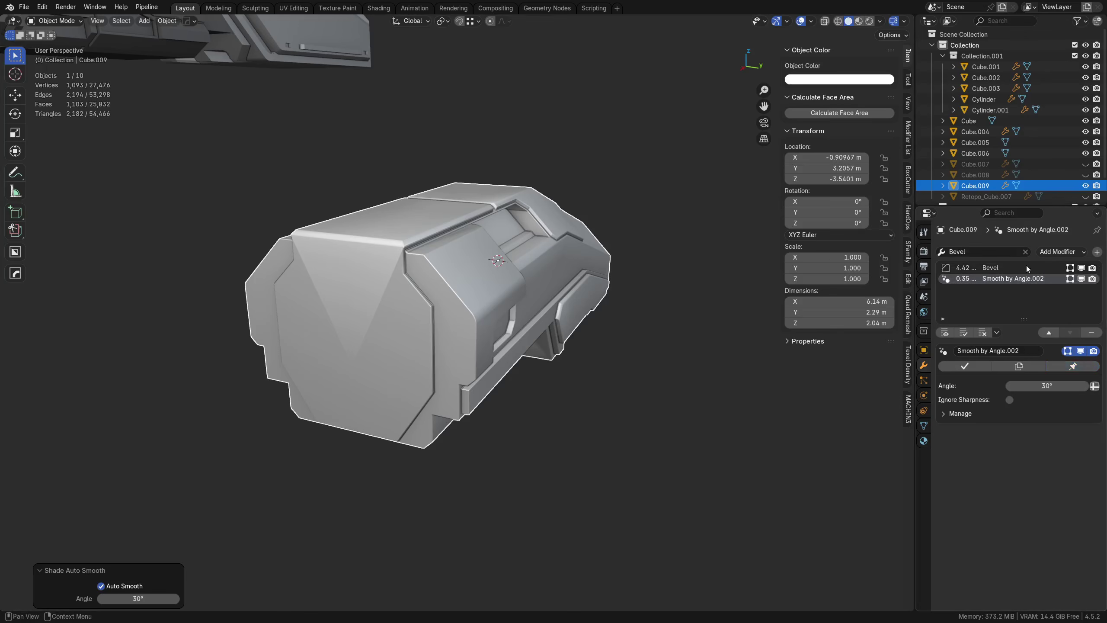
{"action": "left_click", "coordinate": [986, 252]}
{"action": "type", "text": "we"}
{"action": "left_click", "coordinate": [972, 280]}
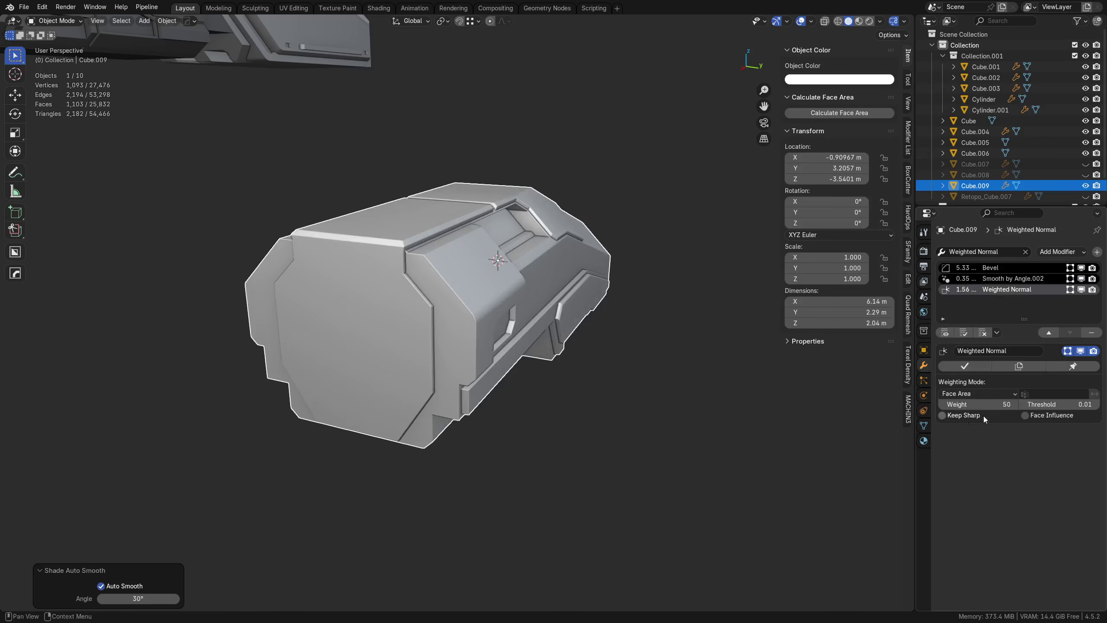
{"action": "left_click", "coordinate": [965, 416]}
{"action": "left_click", "coordinate": [1026, 416]}
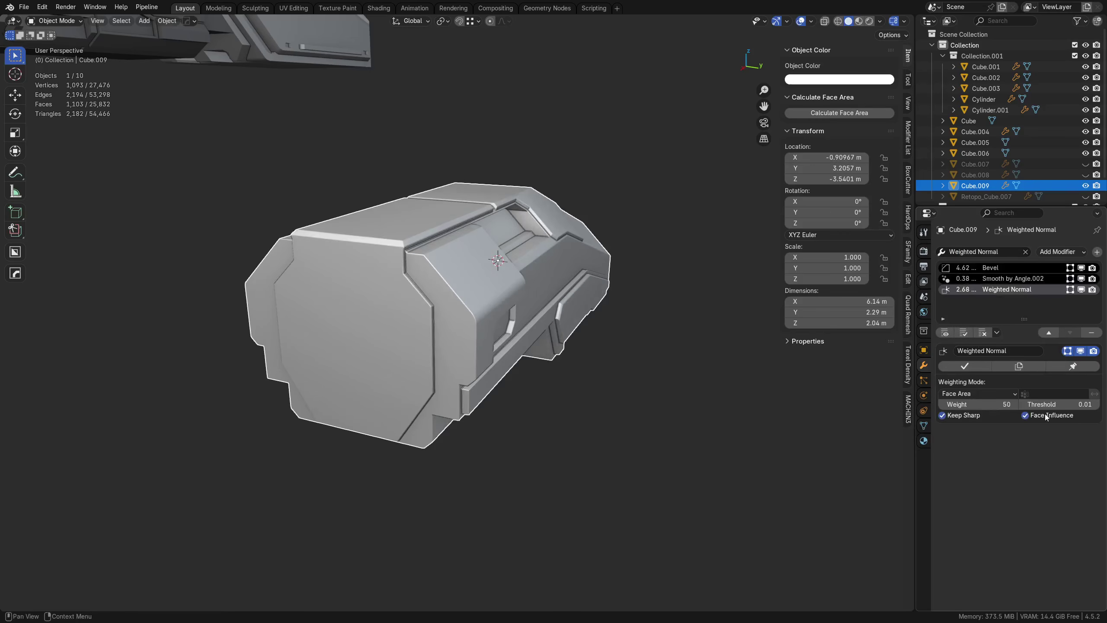
Step: Examine the hull's shading around its bevelled panels with the Smooth by Angle and Weighted Normal modifiers applied
{"action": "scroll", "coordinate": [393, 321], "scroll_direction": "up", "scroll_amount": 5}
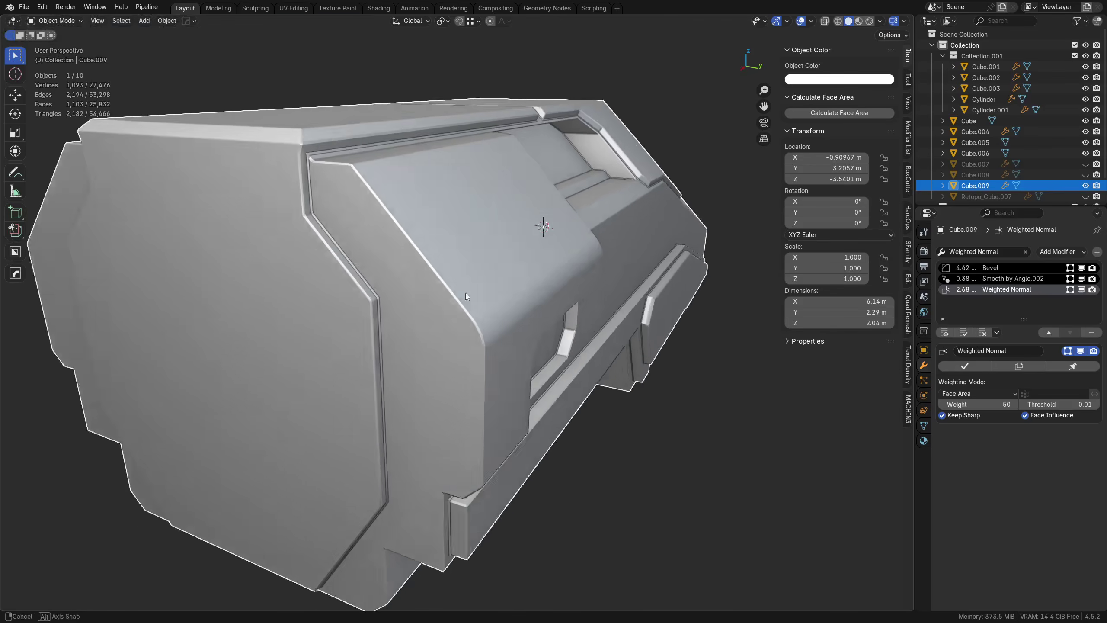
{"action": "left_click", "coordinate": [1022, 281]}
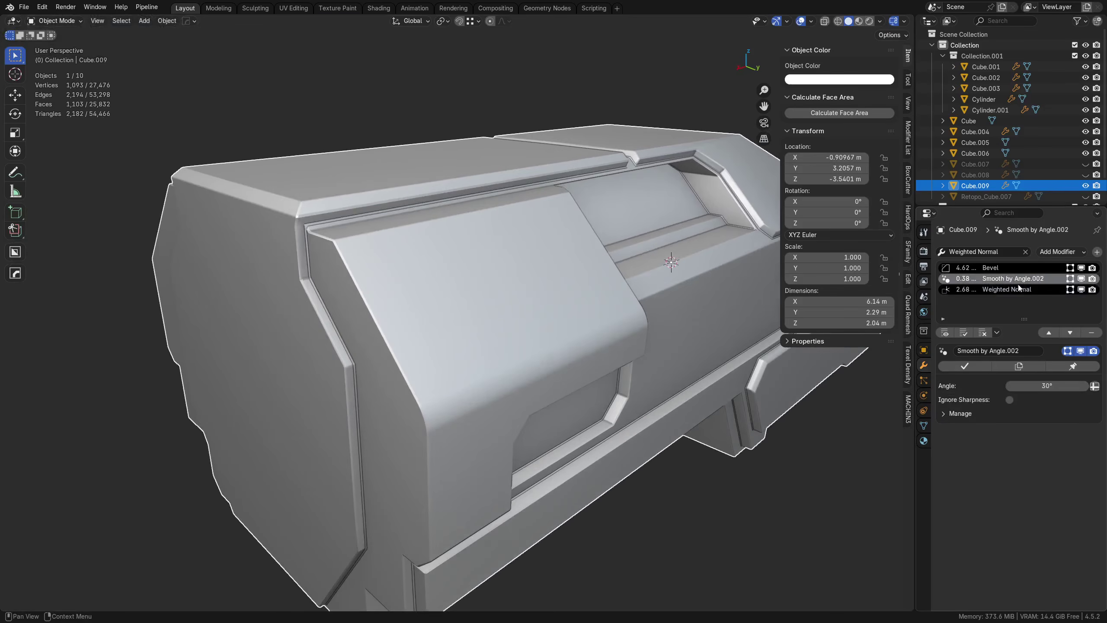
{"action": "left_click", "coordinate": [1020, 290]}
{"action": "key", "text": "shift+w"}
{"action": "key", "text": "shift+w"}
{"action": "left_click", "coordinate": [715, 526]}
{"action": "scroll", "coordinate": [698, 512], "scroll_direction": "down", "scroll_amount": 4}
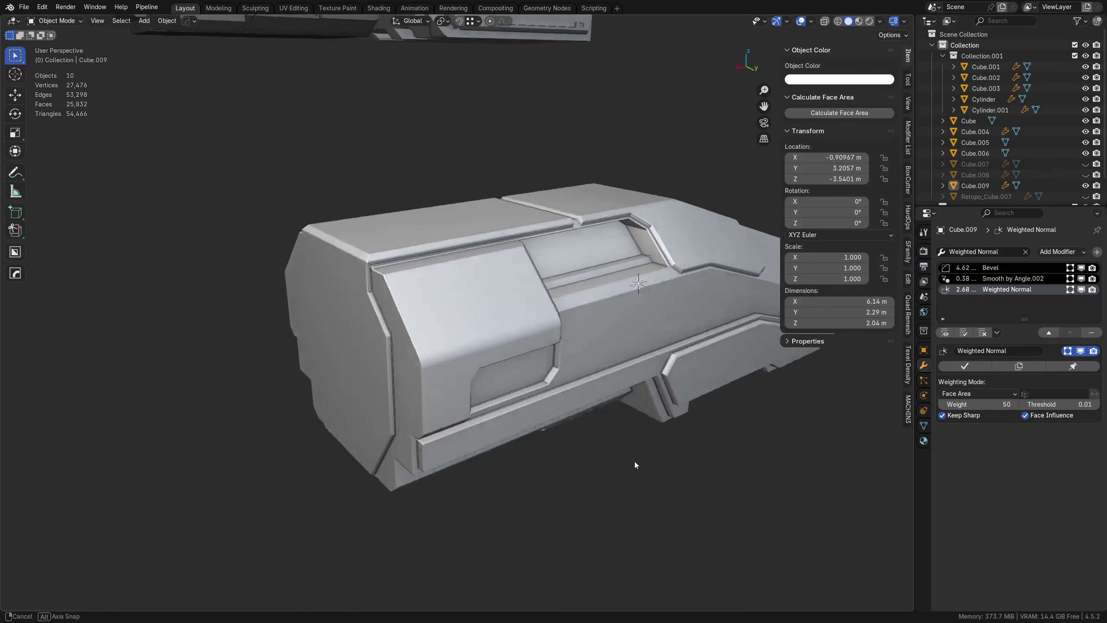
{"action": "middle_click_drag", "start_coordinate": [635, 461], "coordinate": [355, 383]}
{"action": "middle_click_drag", "start_coordinate": [460, 386], "coordinate": [392, 388]}
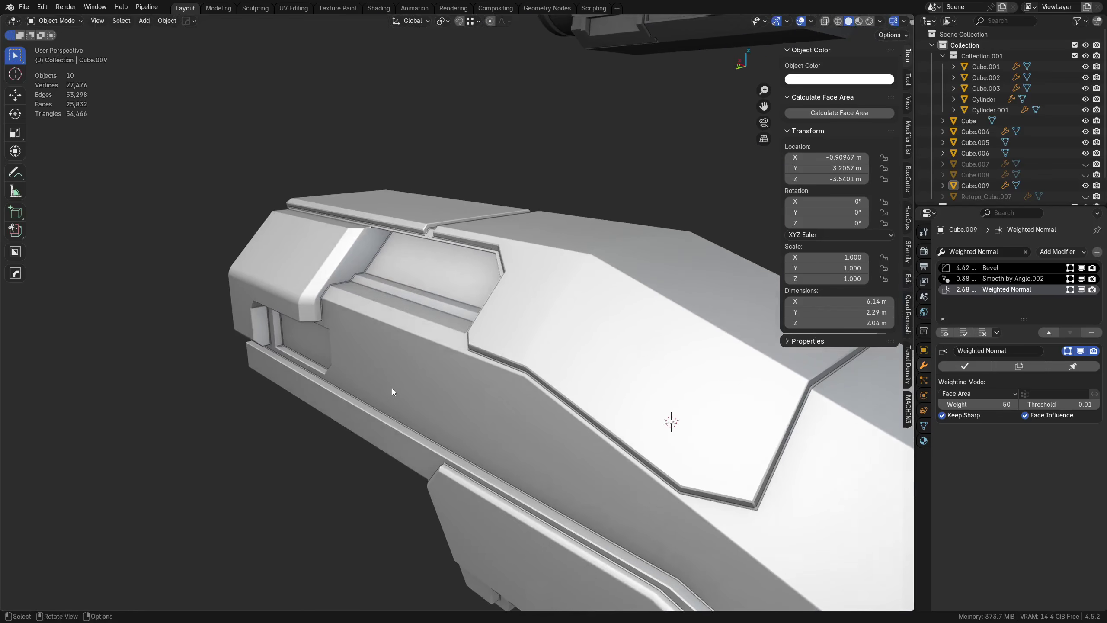
Step: Set the hull's Bevel modifier to 4 segments
{"action": "left_click", "coordinate": [1003, 267]}
{"action": "middle_click_drag", "start_coordinate": [511, 374], "coordinate": [562, 358]}
{"action": "scroll", "coordinate": [483, 390], "scroll_direction": "up", "scroll_amount": 3}
{"action": "middle_click_drag", "start_coordinate": [389, 273], "coordinate": [432, 327], "text": "shift"}
{"action": "scroll", "coordinate": [457, 323], "scroll_direction": "down", "scroll_amount": 3}
{"action": "key", "text": "shift+w"}
{"action": "key", "text": "shift+w"}
{"action": "scroll", "coordinate": [438, 324], "scroll_direction": "up", "scroll_amount": 5}
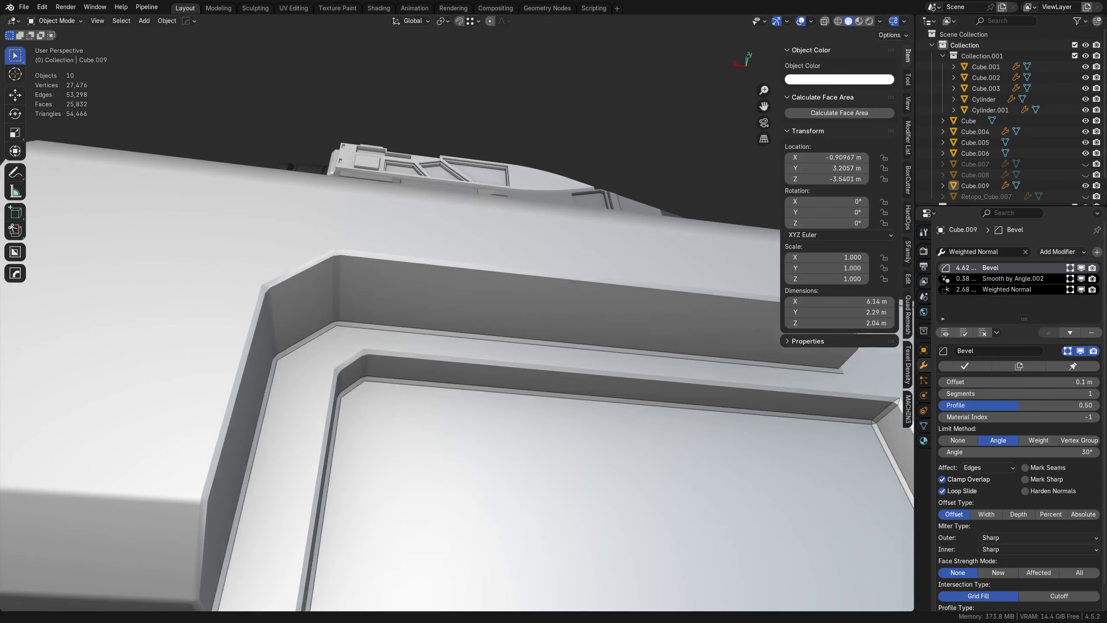
{"action": "left_click", "coordinate": [1097, 394]}
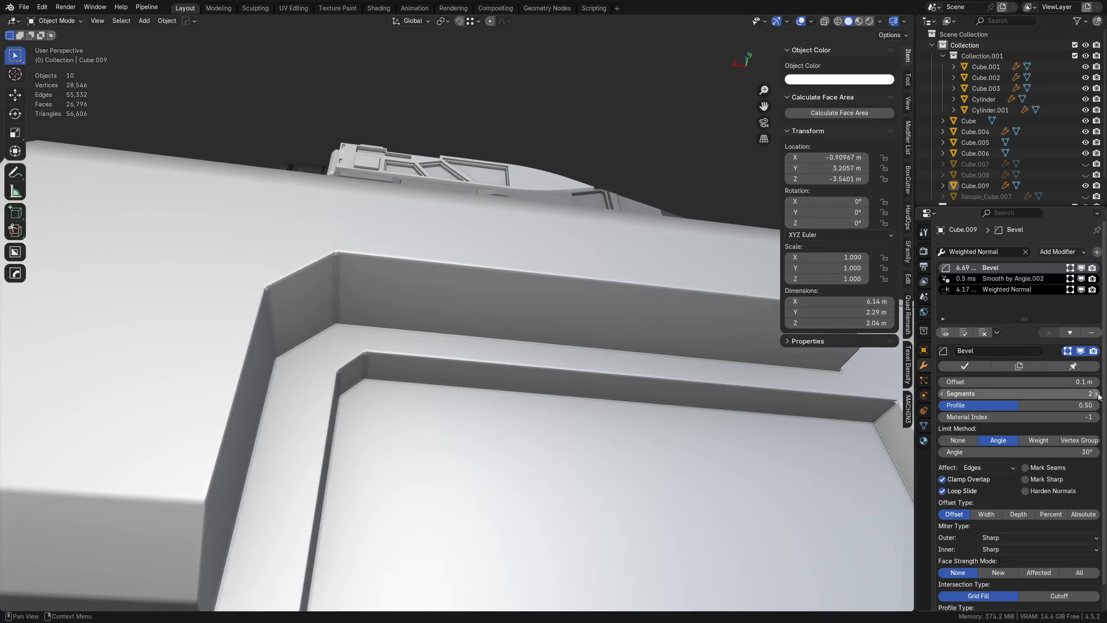
{"action": "left_click", "coordinate": [1097, 394]}
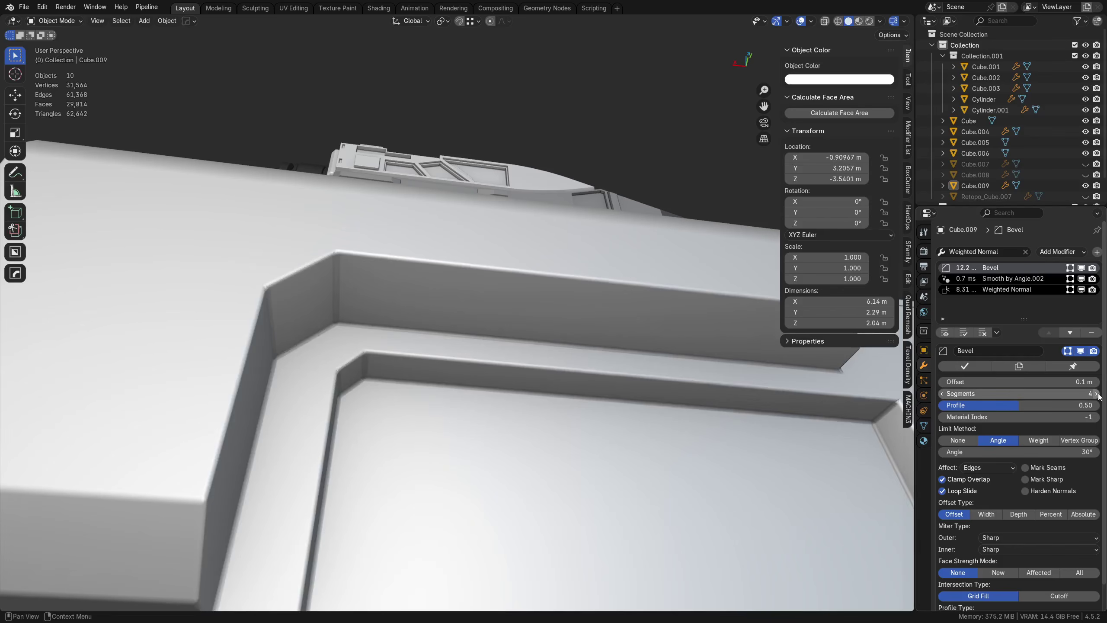
Step: Deselect everything, switch the viewport MatCap to the multicoloured normal one and turn off Cavity
{"action": "key", "text": "a"}
{"action": "key", "text": "a"}
{"action": "scroll", "coordinate": [607, 418], "scroll_direction": "down", "scroll_amount": 5}
{"action": "middle_click_drag", "start_coordinate": [608, 418], "coordinate": [420, 412]}
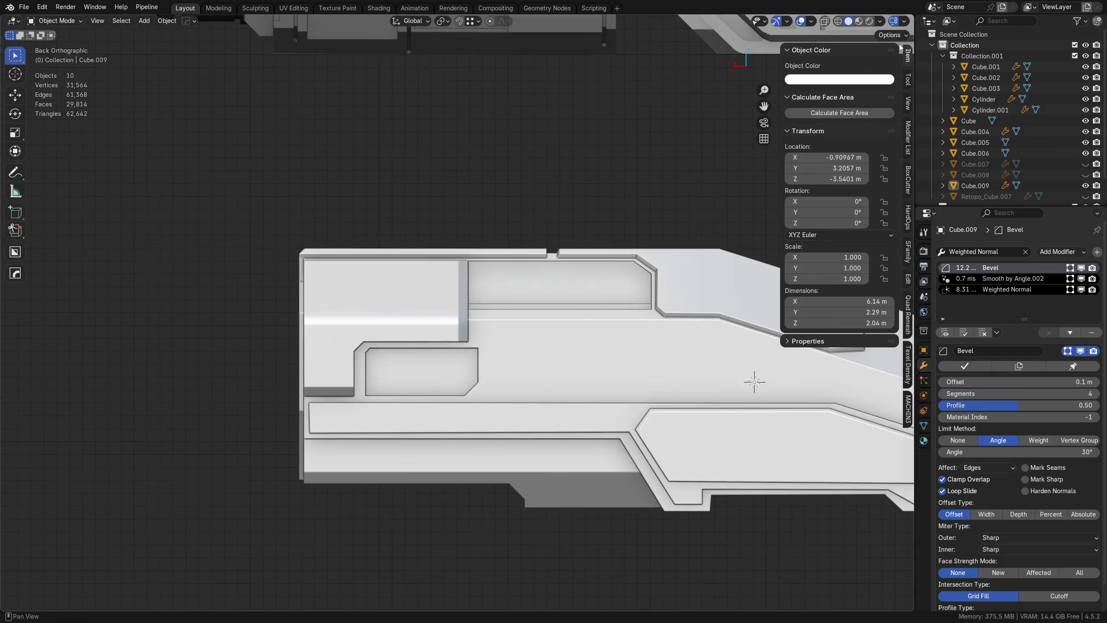
{"action": "left_click", "coordinate": [881, 21]}
{"action": "left_click", "coordinate": [874, 98]}
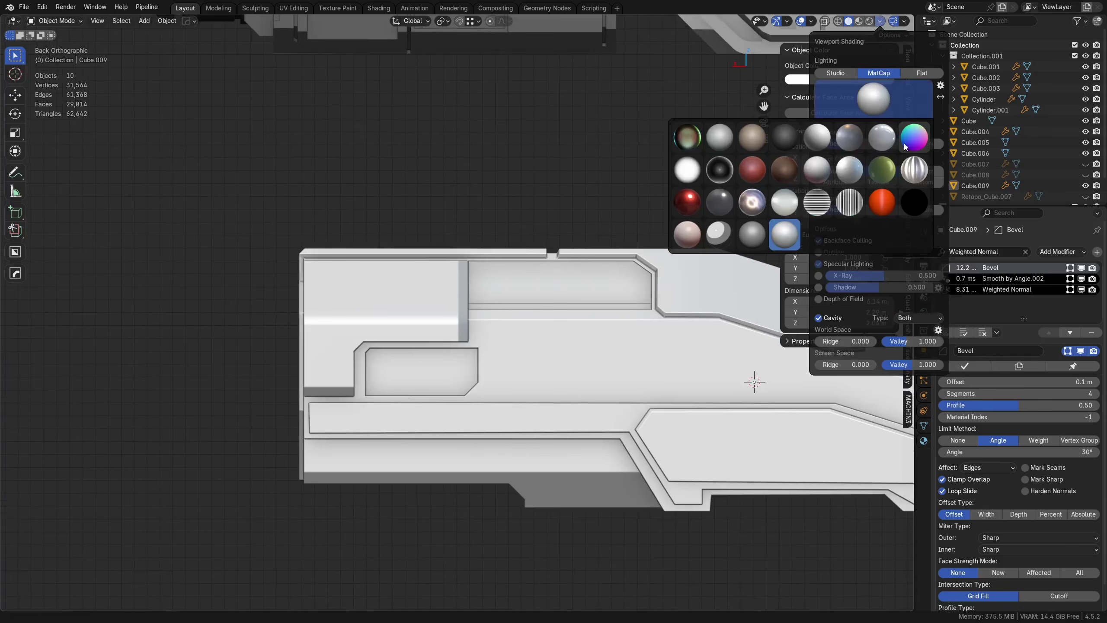
{"action": "left_click", "coordinate": [906, 146]}
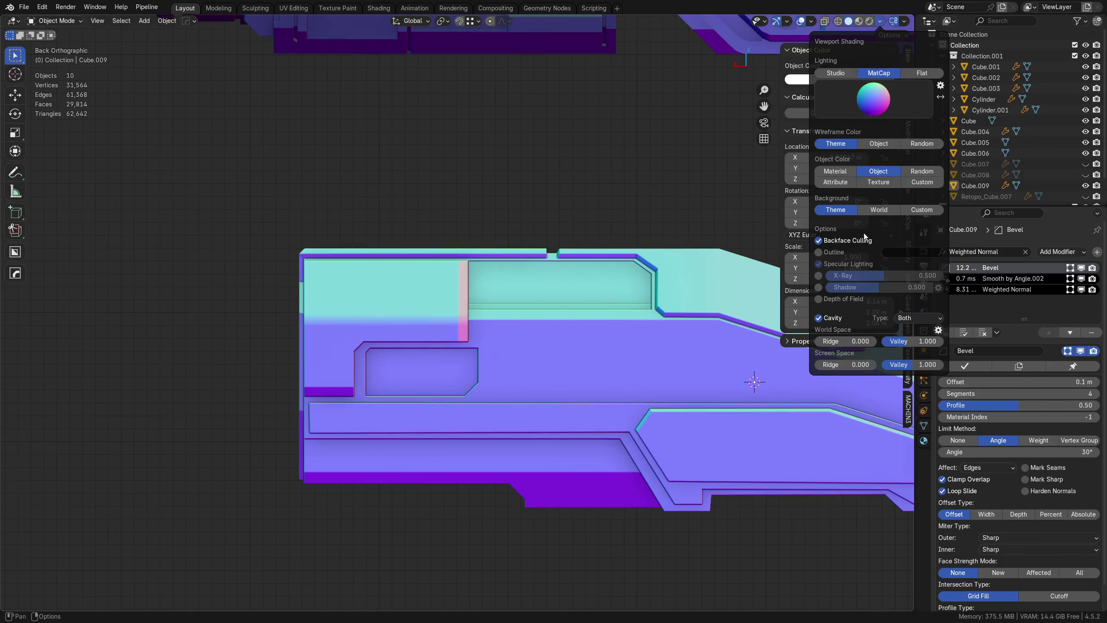
{"action": "left_click", "coordinate": [819, 318]}
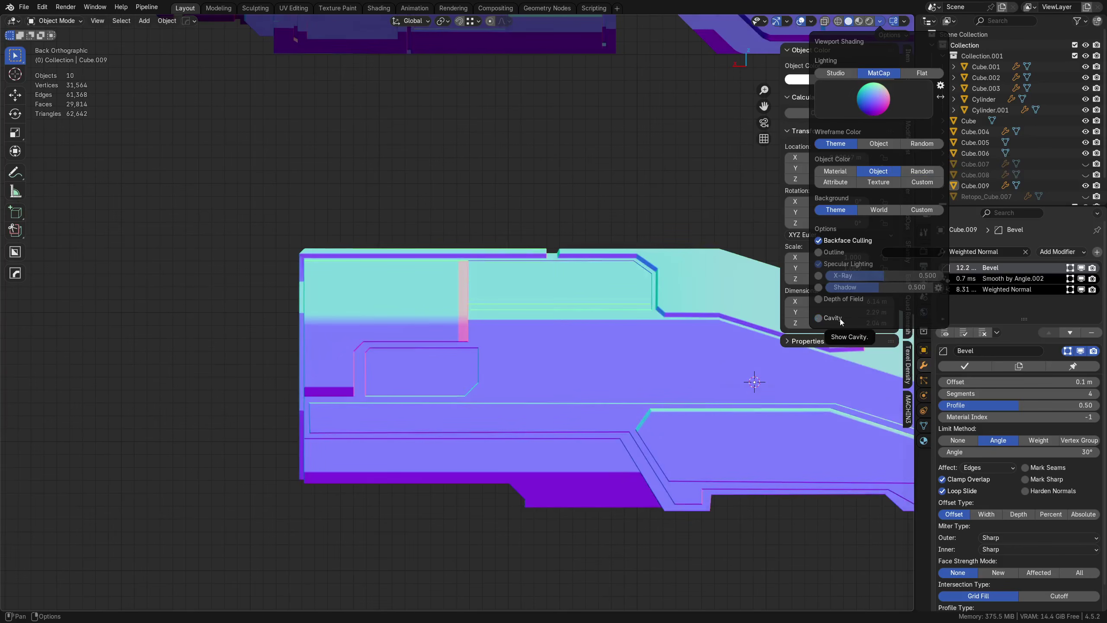
Step: Check the side panels' normals and set the Bevel modifier's offset to 0.041 m
{"action": "scroll", "coordinate": [519, 374], "scroll_direction": "up", "scroll_amount": 6}
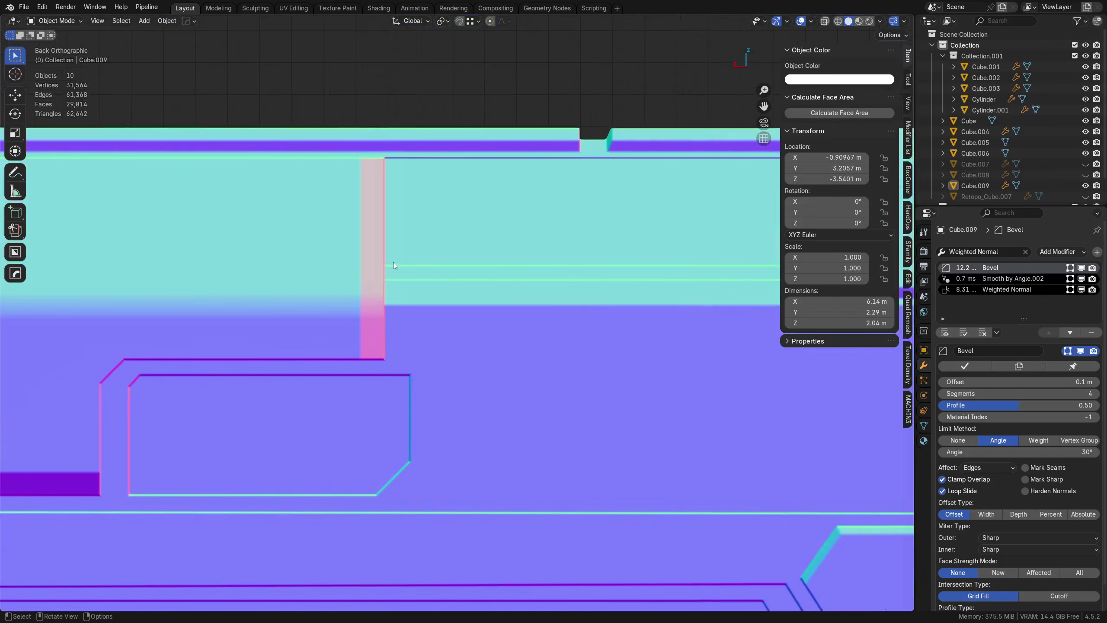
{"action": "middle_click_drag", "start_coordinate": [413, 373], "coordinate": [462, 275], "text": "shift"}
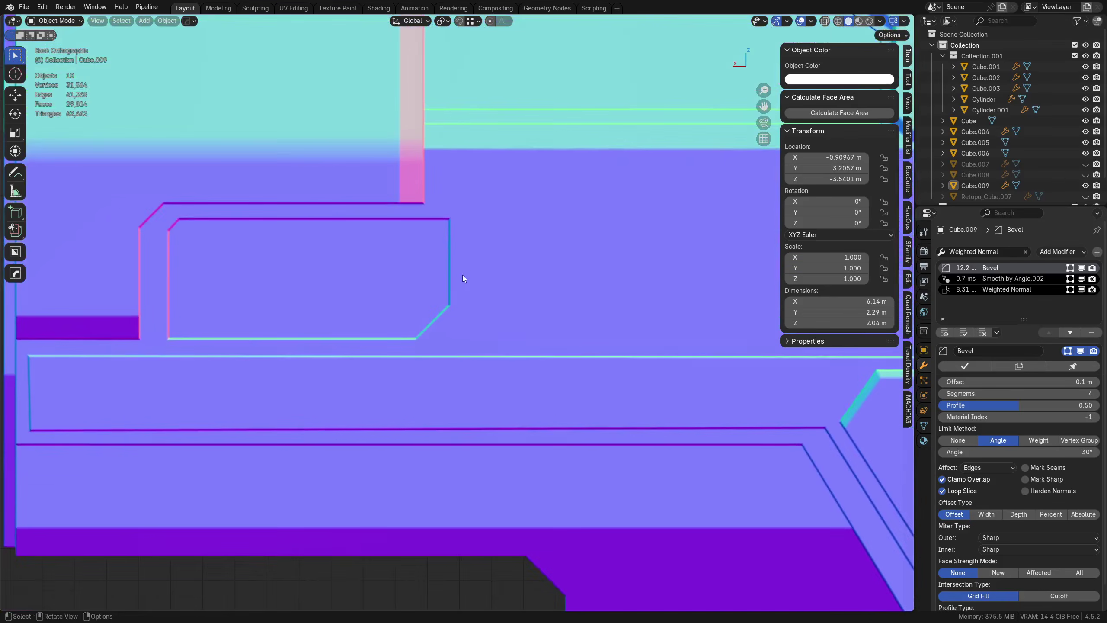
{"action": "middle_click_drag", "start_coordinate": [644, 340], "coordinate": [266, 340], "text": "shift"}
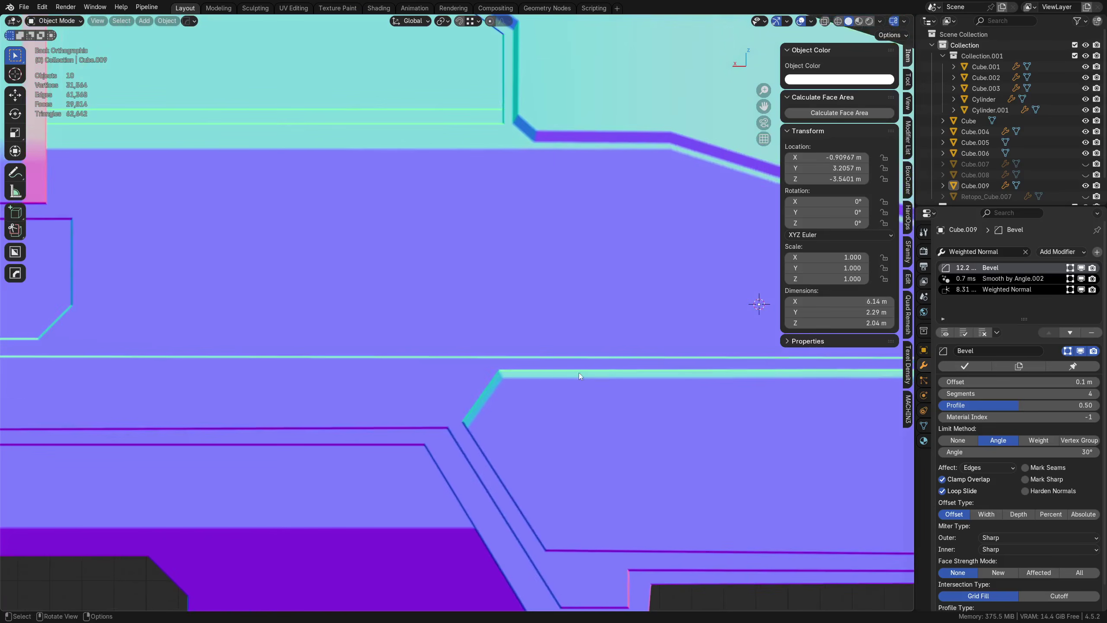
{"action": "scroll", "coordinate": [443, 412], "scroll_direction": "down", "scroll_amount": 4}
{"action": "middle_click_drag", "start_coordinate": [480, 364], "coordinate": [564, 376]}
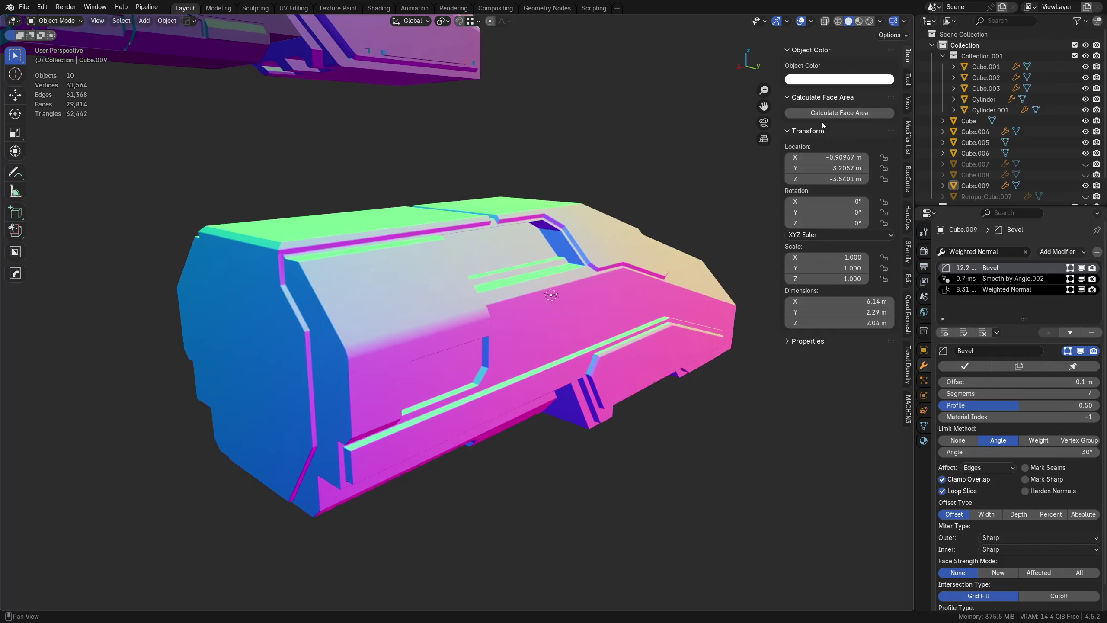
{"action": "mouse_move", "coordinate": [959, 382]}
{"action": "left_mouse_down"}
{"action": "mouse_move", "coordinate": [972, 382]}
{"action": "mouse_move", "coordinate": [950, 381]}
{"action": "left_mouse_up"}
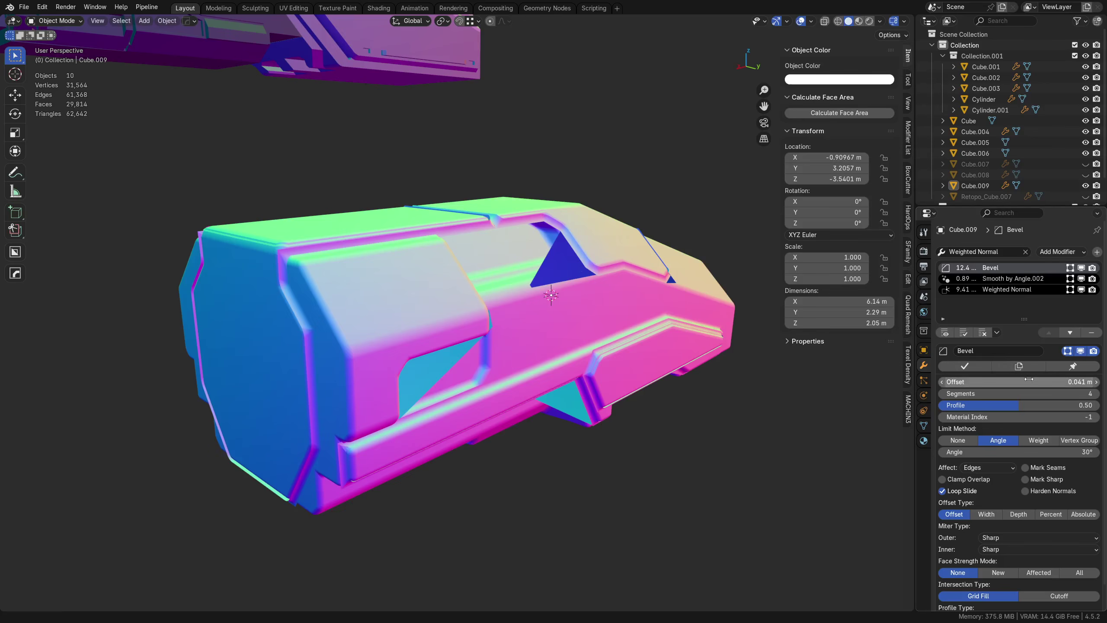
Step: Try a Bevel offset of 0.037 m with Clamp Overlap off, inspect the hull corners, and undo both changes
{"action": "left_click_drag", "start_coordinate": [1016, 381], "coordinate": [988, 382]}
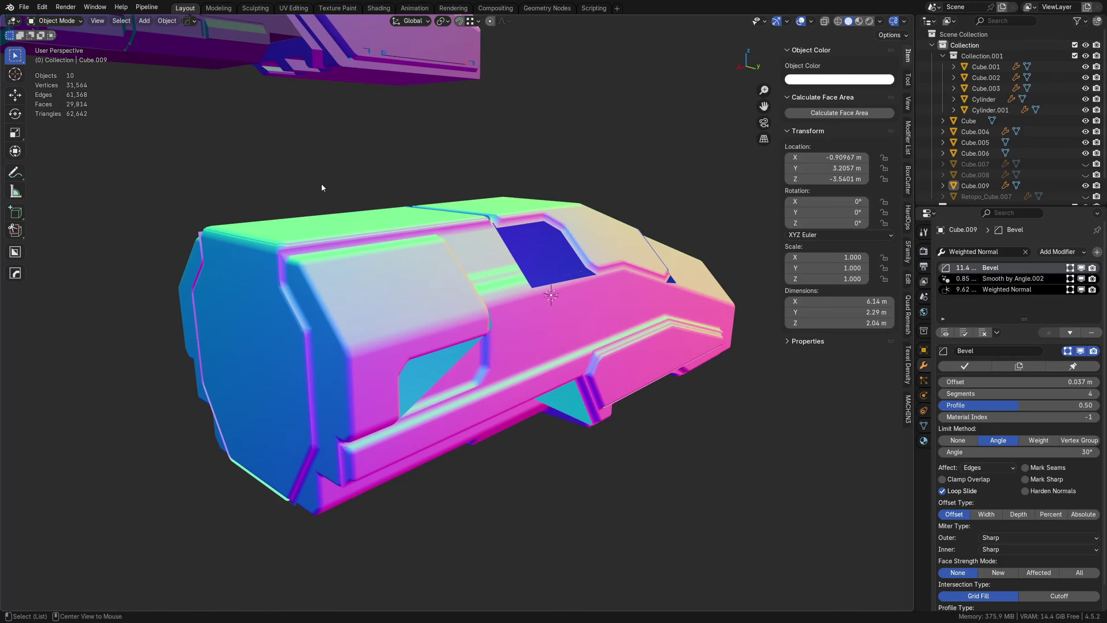
{"action": "scroll", "coordinate": [415, 276], "scroll_direction": "up", "scroll_amount": 5}
{"action": "middle_click_drag", "start_coordinate": [433, 341], "coordinate": [518, 316]}
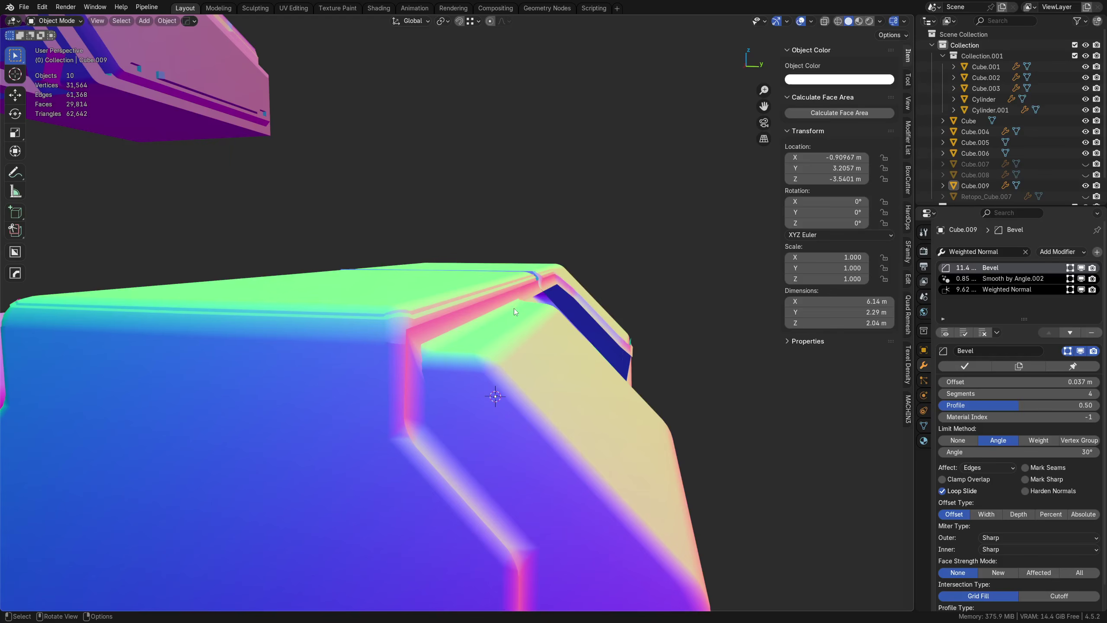
{"action": "middle_click_drag", "start_coordinate": [600, 299], "coordinate": [639, 352]}
{"action": "middle_click_drag", "start_coordinate": [577, 366], "coordinate": [522, 394]}
{"action": "scroll", "coordinate": [523, 393], "scroll_direction": "down", "scroll_amount": 2}
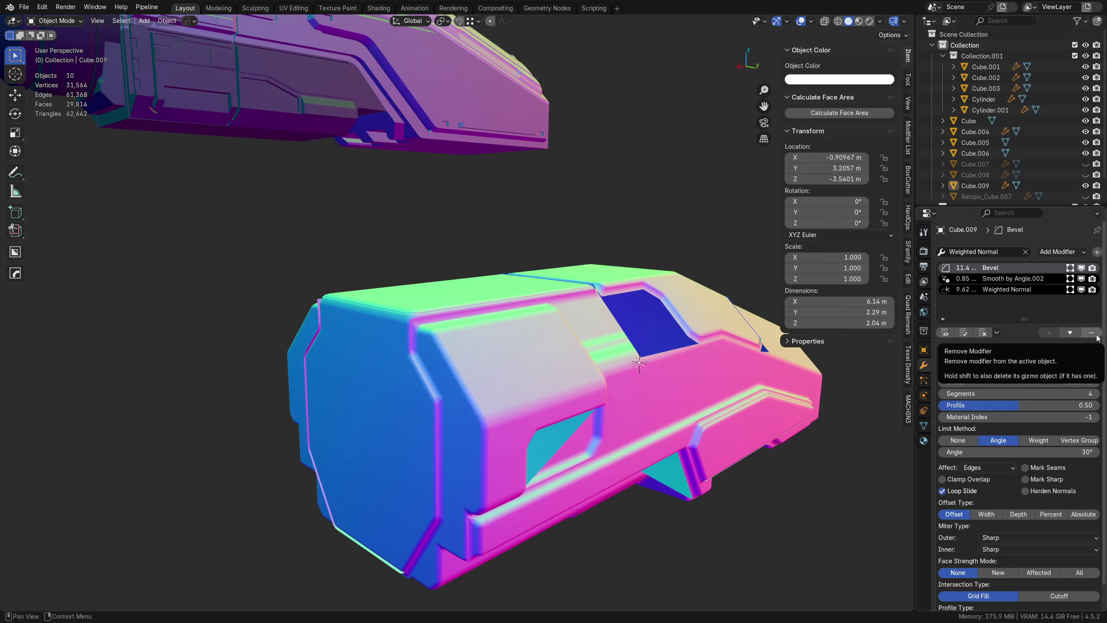
{"action": "key", "text": "ctrl+z"}
{"action": "key", "text": "ctrl+z"}
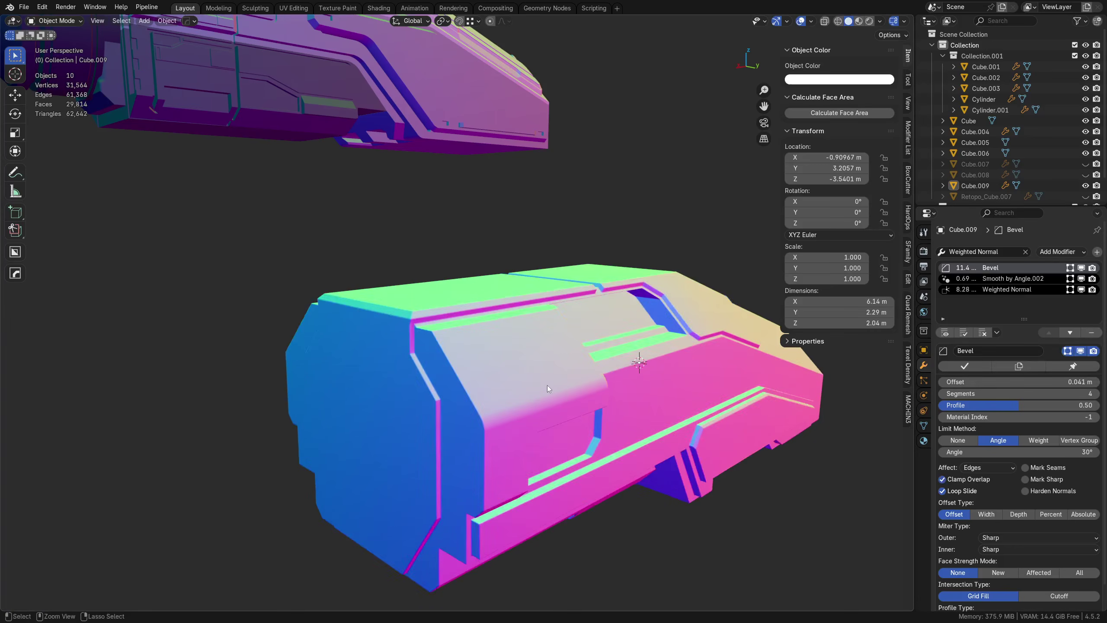
Step: Switch the viewport MatCap back to a neutral grey one
{"action": "key", "text": "Tab"}
{"action": "key", "text": "Escape"}
{"action": "middle_click_drag", "start_coordinate": [561, 321], "coordinate": [523, 331]}
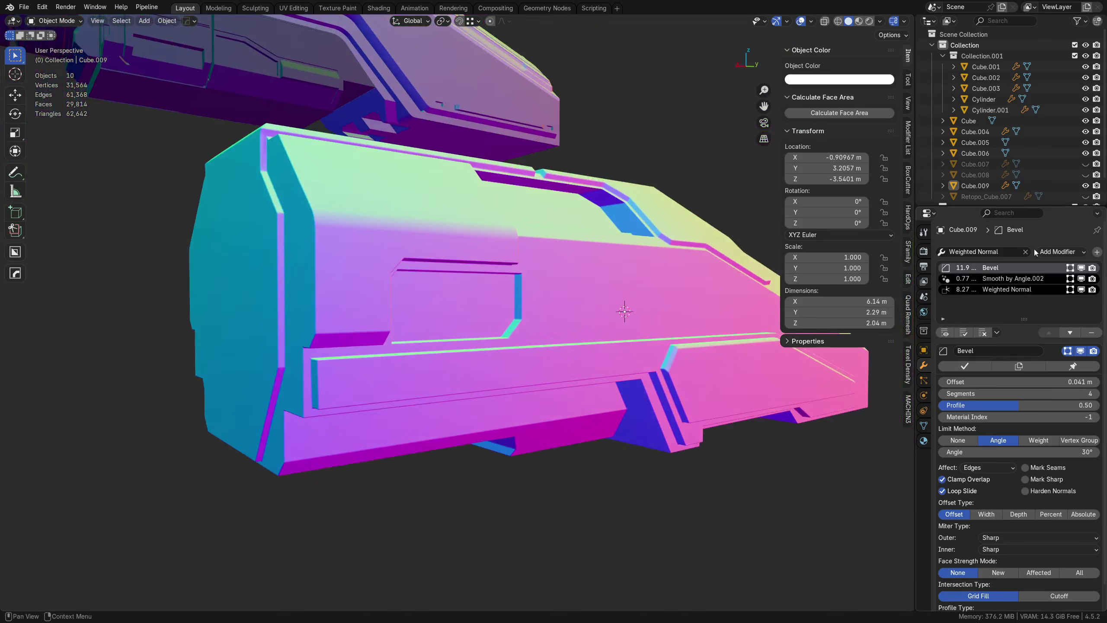
{"action": "left_click", "coordinate": [880, 20]}
{"action": "left_click", "coordinate": [874, 99]}
{"action": "left_click", "coordinate": [752, 240]}
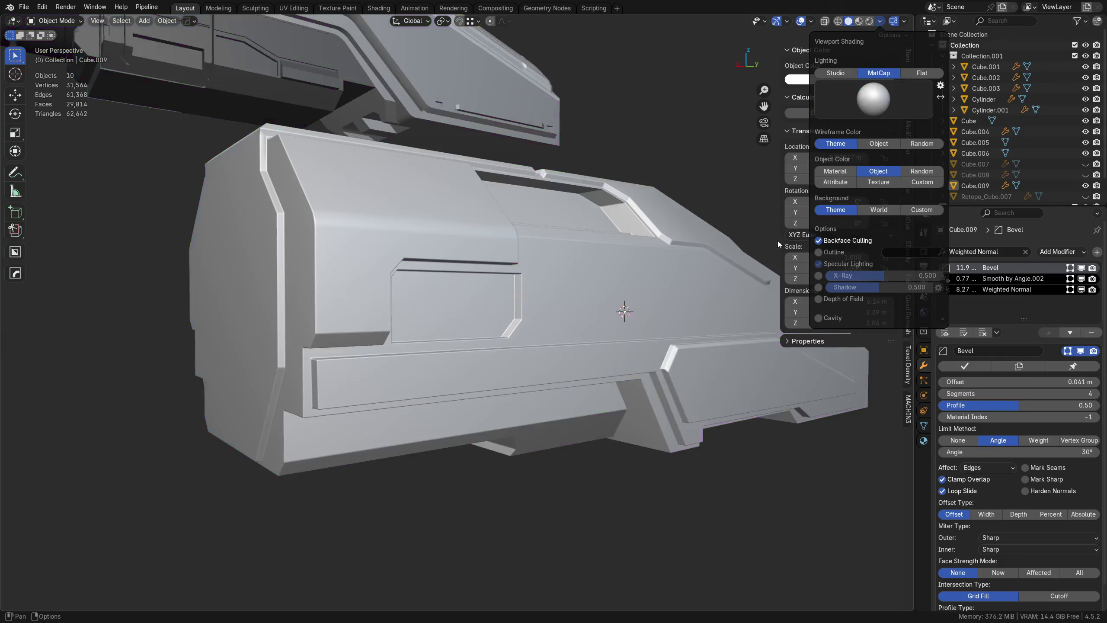
{"action": "middle_click_drag", "start_coordinate": [574, 350], "coordinate": [524, 333], "text": "shift"}
{"action": "scroll", "coordinate": [524, 333], "scroll_direction": "down", "scroll_amount": 1}
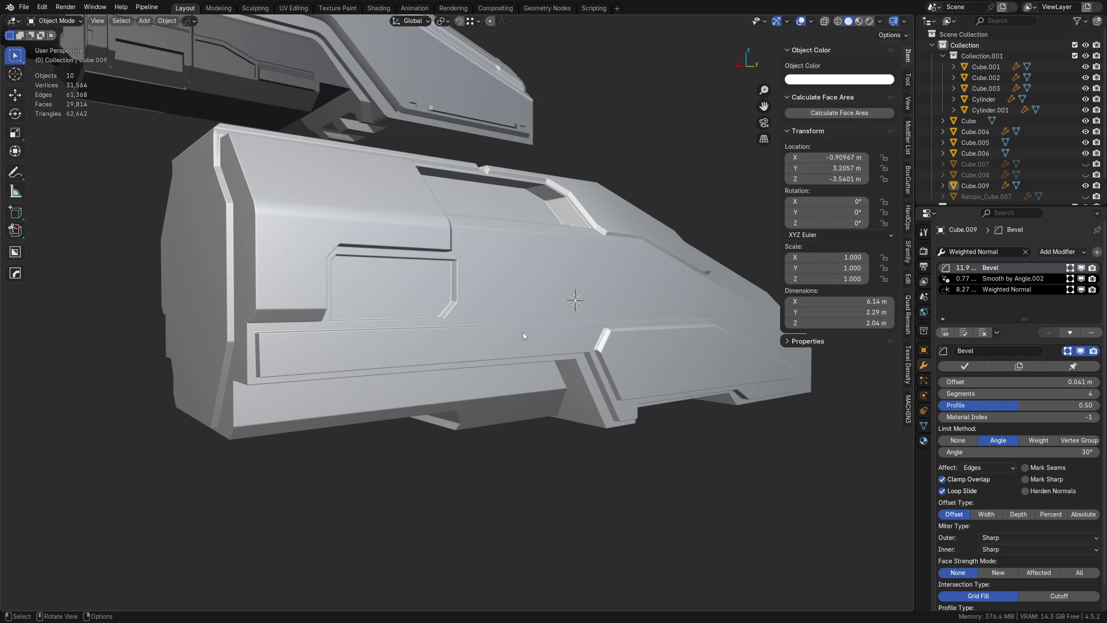
Step: Show the wireframe overlay, enter Edit Mode on the hull and select the lower side strip's vertical rear edge
{"action": "key", "text": "shift+z"}
{"action": "middle_click_drag", "start_coordinate": [506, 344], "coordinate": [454, 393]}
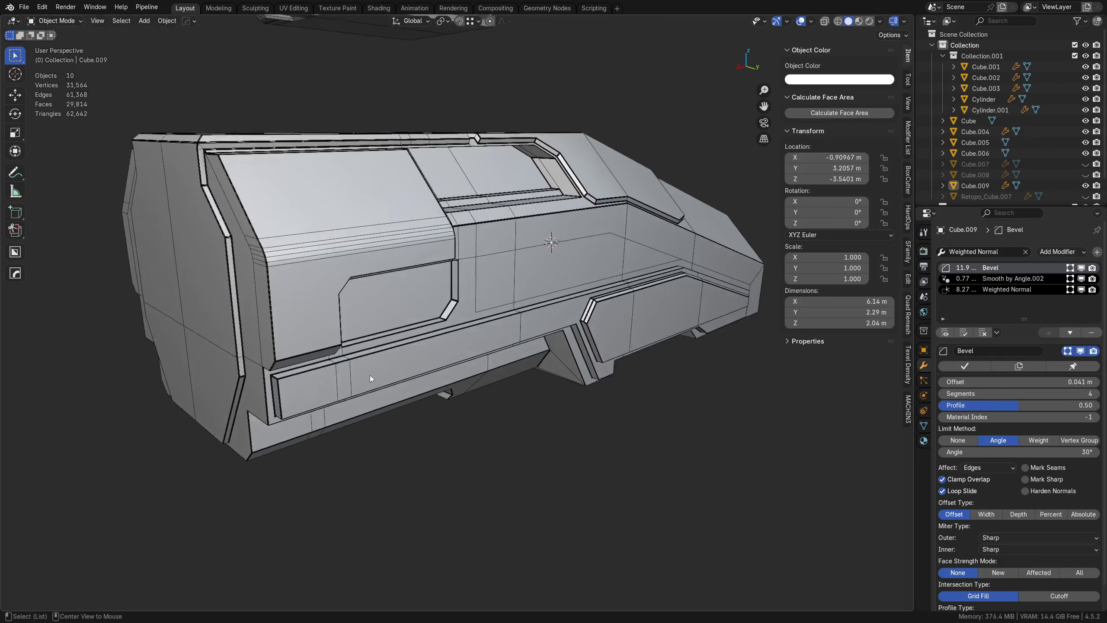
{"action": "scroll", "coordinate": [370, 376], "scroll_direction": "up", "scroll_amount": 6}
{"action": "left_click", "coordinate": [381, 355]}
{"action": "key", "text": "Tab"}
{"action": "middle_click_drag", "start_coordinate": [250, 381], "coordinate": [274, 381]}
{"action": "left_click", "coordinate": [248, 403]}
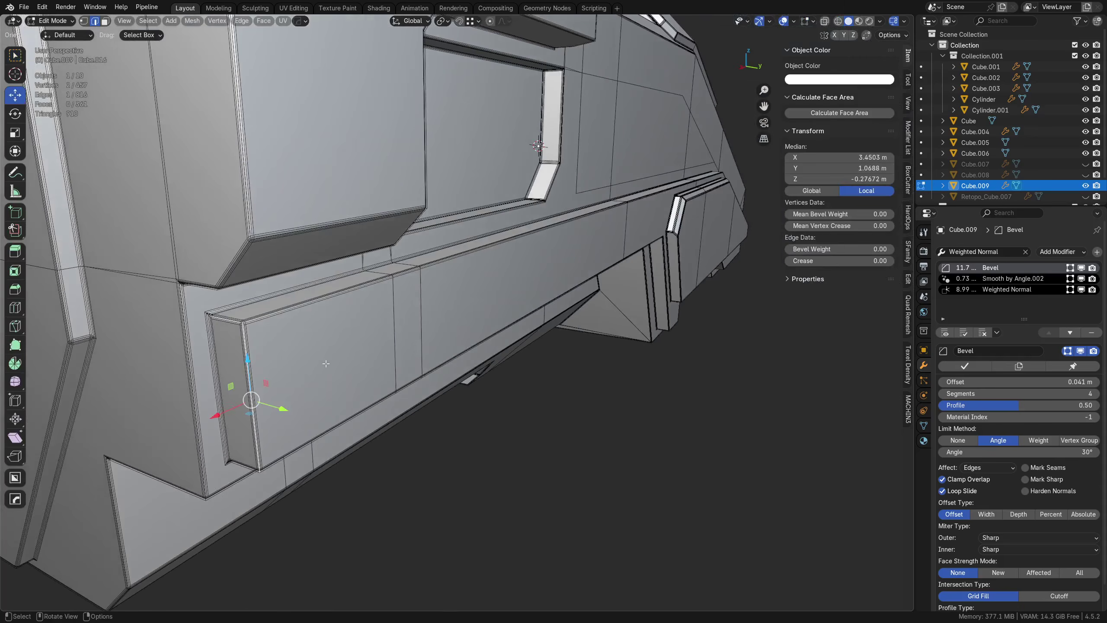
Step: Try sliding the side strip's rear edge forward by a factor of -0.110 and undo the slide
{"action": "key", "text": "g"}
{"action": "key", "text": "g"}
{"action": "left_click", "coordinate": [336, 360]}
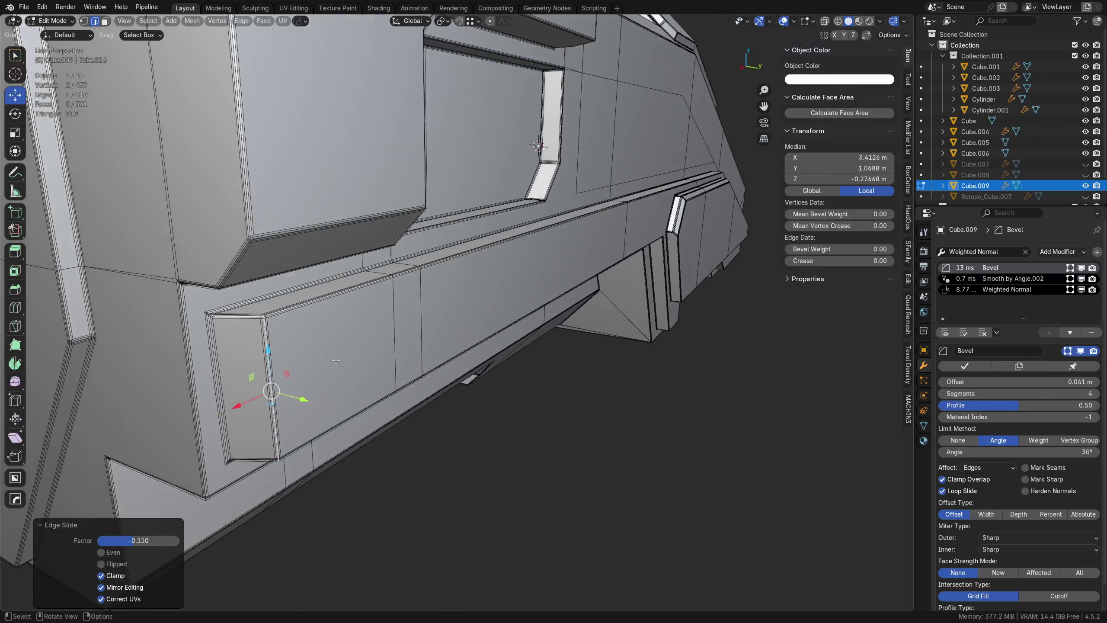
{"action": "scroll", "coordinate": [426, 366], "scroll_direction": "down", "scroll_amount": 3}
{"action": "scroll", "coordinate": [501, 364], "scroll_direction": "up", "scroll_amount": 1}
{"action": "key", "text": "ctrl+z"}
Step: Bevel the side strip's vertical rear edge with one segment
{"action": "key", "text": "ctrl+b"}
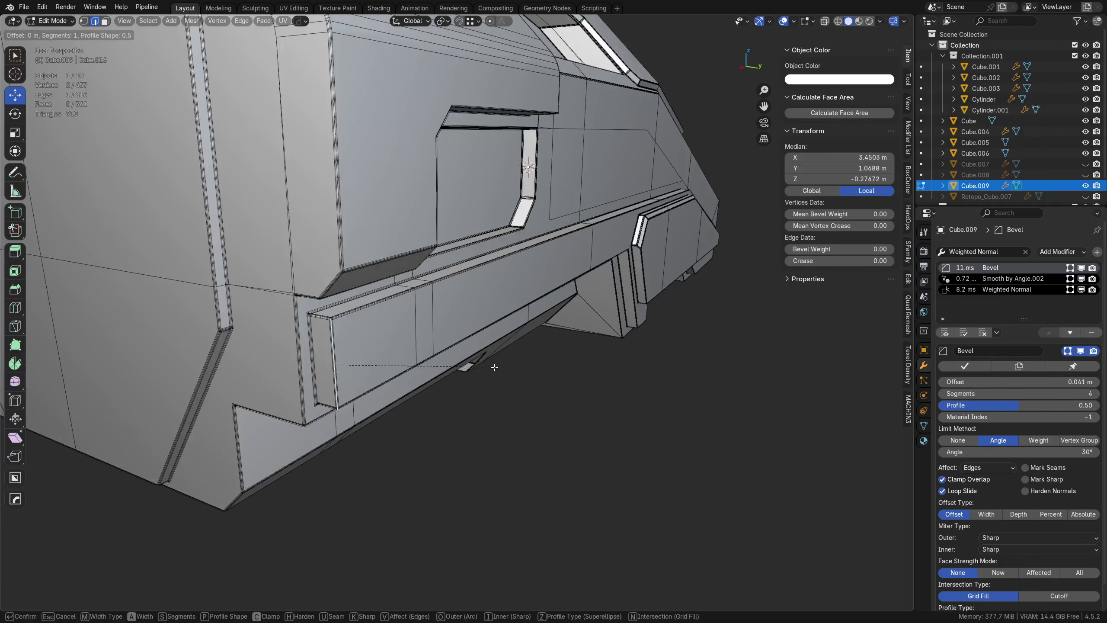
{"action": "left_click", "coordinate": [578, 371]}
{"action": "middle_click_drag", "start_coordinate": [578, 372], "coordinate": [456, 377]}
Step: Select the front side panel's three outer faces, leave Edit Mode and hide the wireframe overlay
{"action": "key", "text": "3"}
{"action": "left_click", "coordinate": [388, 371]}
{"action": "left_click", "coordinate": [480, 349], "text": "shift"}
{"action": "left_click", "coordinate": [546, 339], "text": "shift"}
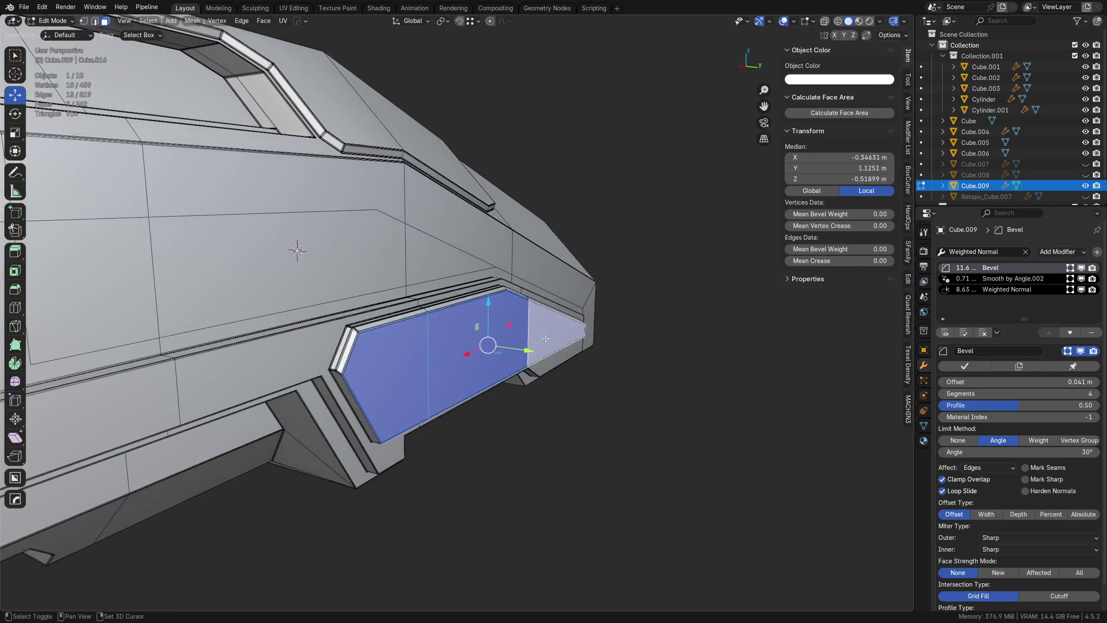
{"action": "key", "text": "Tab"}
{"action": "left_click", "coordinate": [552, 315]}
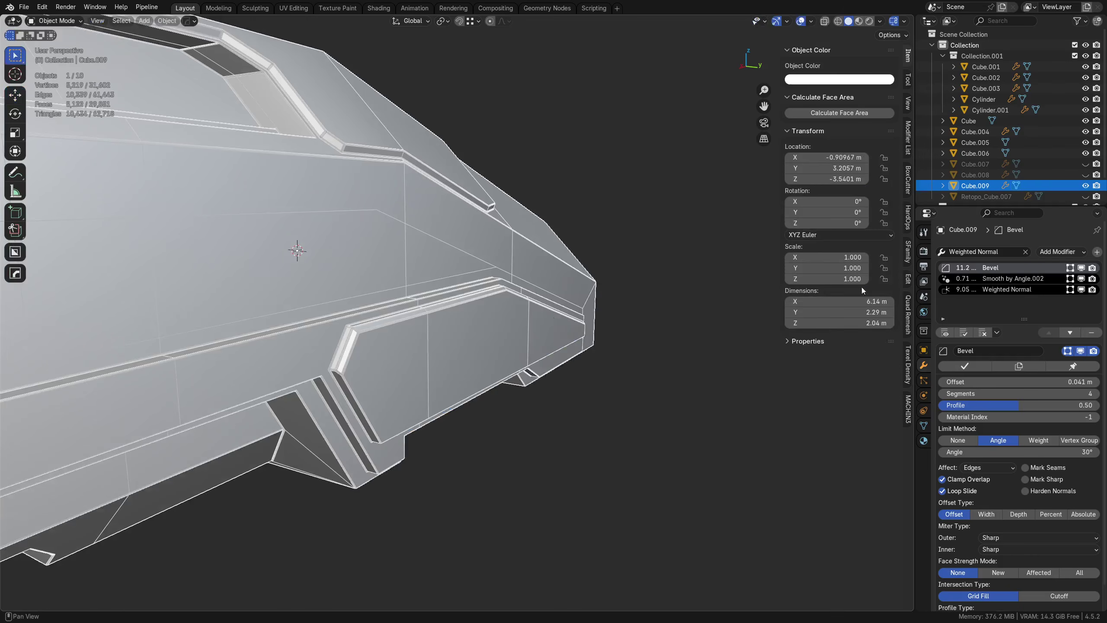
{"action": "key", "text": "shift+w"}
Step: Inspect the whole hull without a selection and compare its side with the lower engine section of the reference ship
{"action": "middle_click_drag", "start_coordinate": [570, 302], "coordinate": [482, 334]}
{"action": "scroll", "coordinate": [483, 314], "scroll_direction": "down", "scroll_amount": 3}
{"action": "key", "text": "a"}
{"action": "key", "text": "a"}
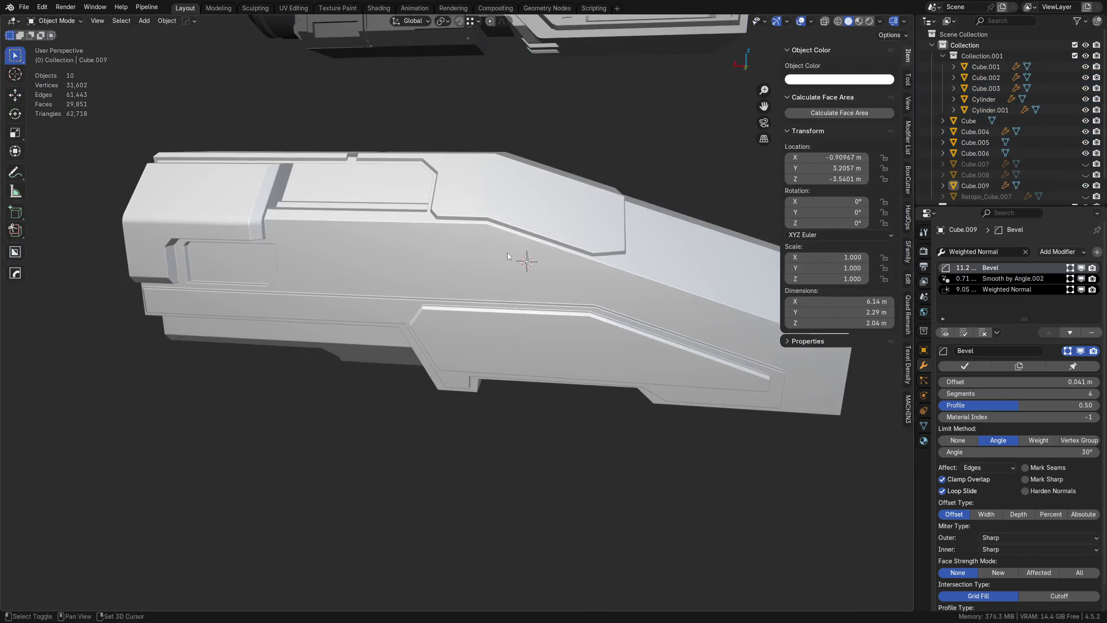
{"action": "middle_click_drag", "start_coordinate": [507, 253], "coordinate": [415, 393]}
{"action": "middle_click_drag", "start_coordinate": [427, 334], "coordinate": [272, 173], "text": "shift"}
{"action": "left_click", "coordinate": [279, 167]}
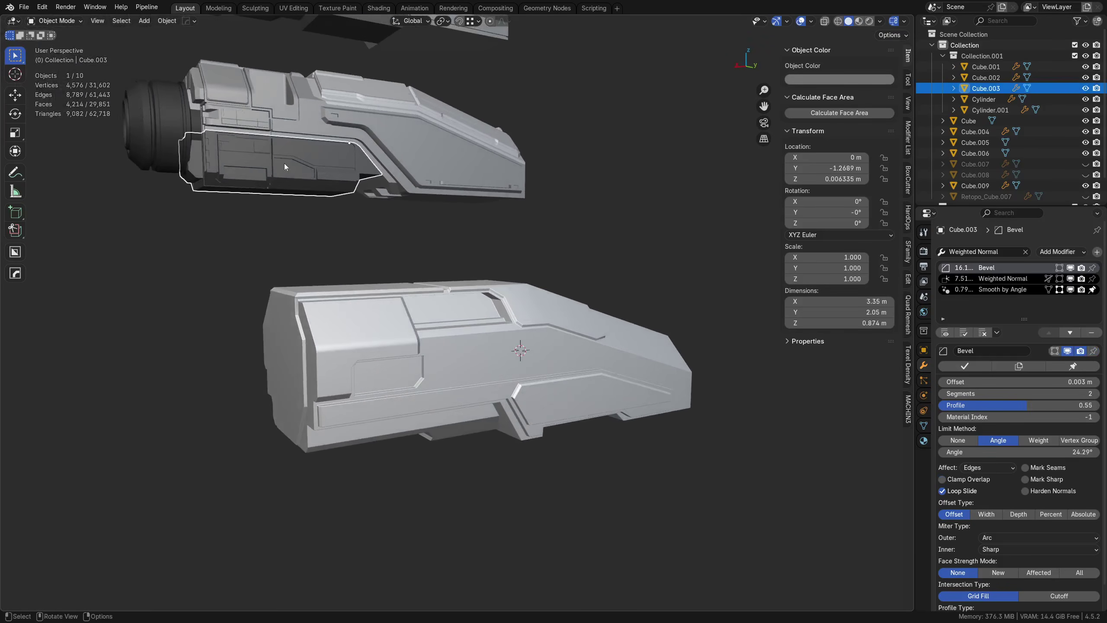
Step: Reopen the new hull in Edit Mode with face selection and clear the selection
{"action": "left_click", "coordinate": [557, 363]}
{"action": "key", "text": "Tab"}
{"action": "left_click", "coordinate": [588, 362]}
{"action": "middle_click_drag", "start_coordinate": [588, 361], "coordinate": [427, 339]}
{"action": "scroll", "coordinate": [427, 339], "scroll_direction": "up", "scroll_amount": 3}
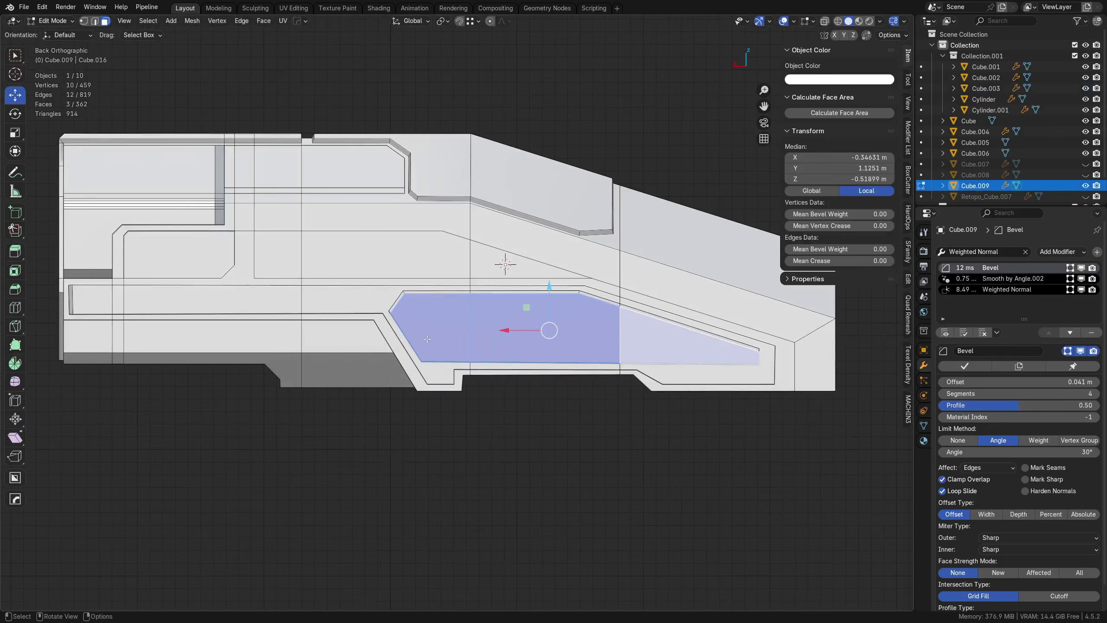
{"action": "key", "text": "Tab"}
{"action": "left_click", "coordinate": [427, 371]}
{"action": "middle_click_drag", "start_coordinate": [115, 334], "coordinate": [335, 337], "text": "shift"}
{"action": "scroll", "coordinate": [335, 337], "scroll_direction": "up", "scroll_amount": 1}
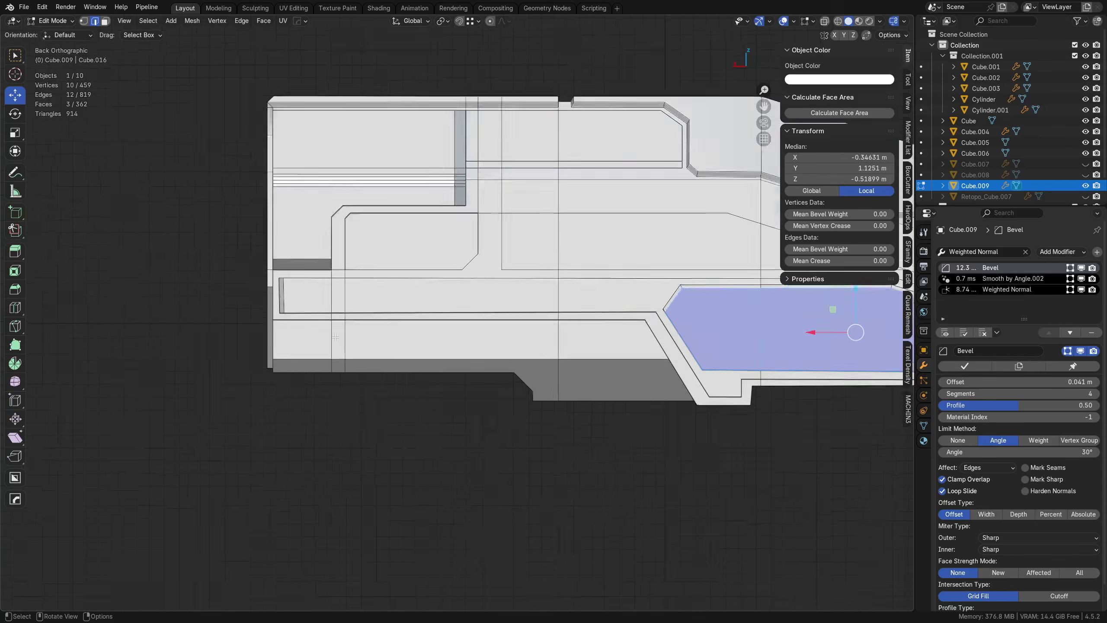
{"action": "scroll", "coordinate": [336, 337], "scroll_direction": "up", "scroll_amount": 5}
{"action": "key", "text": "Tab"}
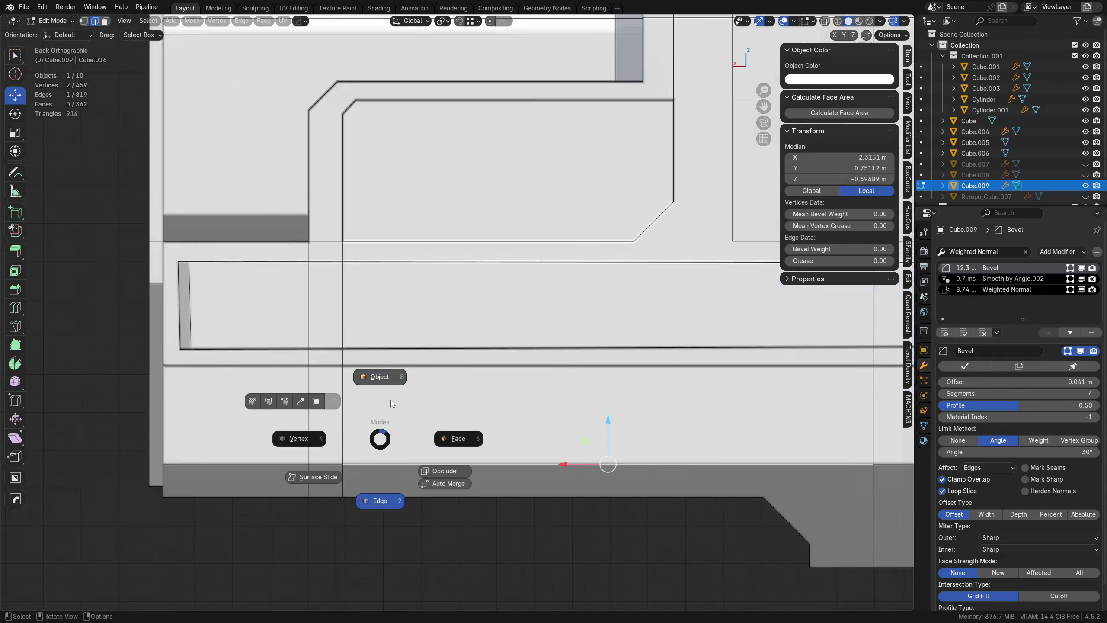
{"action": "left_click", "coordinate": [380, 395]}
{"action": "key", "text": "Tab"}
{"action": "left_click", "coordinate": [410, 456]}
{"action": "key", "text": "a"}
{"action": "key", "text": "a"}
Step: Knife-cut a panel line from the rear bottom edge up around the side recess, forward along the hull, and vertically down near the nose
{"action": "key", "text": "k"}
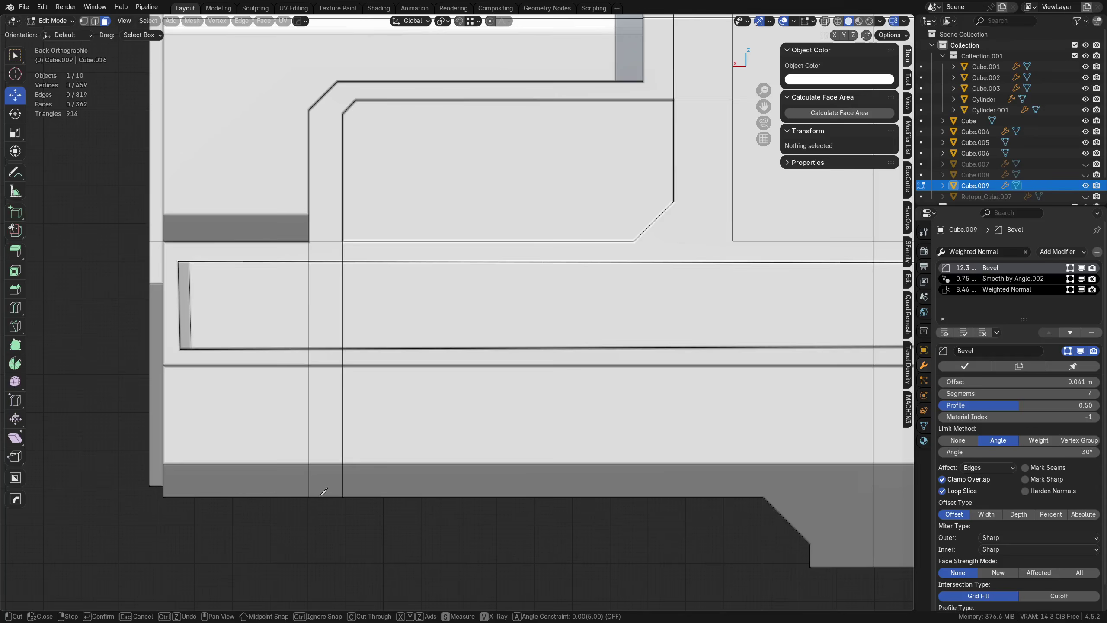
{"action": "left_click", "coordinate": [327, 496]}
{"action": "middle_click_drag", "start_coordinate": [323, 110], "coordinate": [336, 281], "text": "shift"}
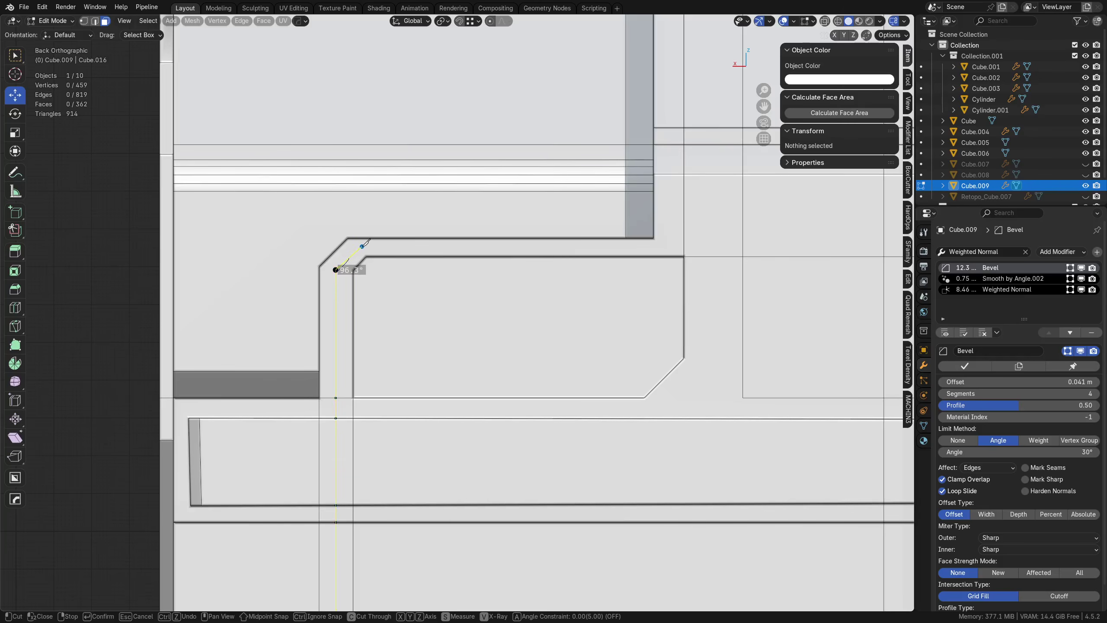
{"action": "middle_click_drag", "start_coordinate": [361, 246], "coordinate": [544, 391]}
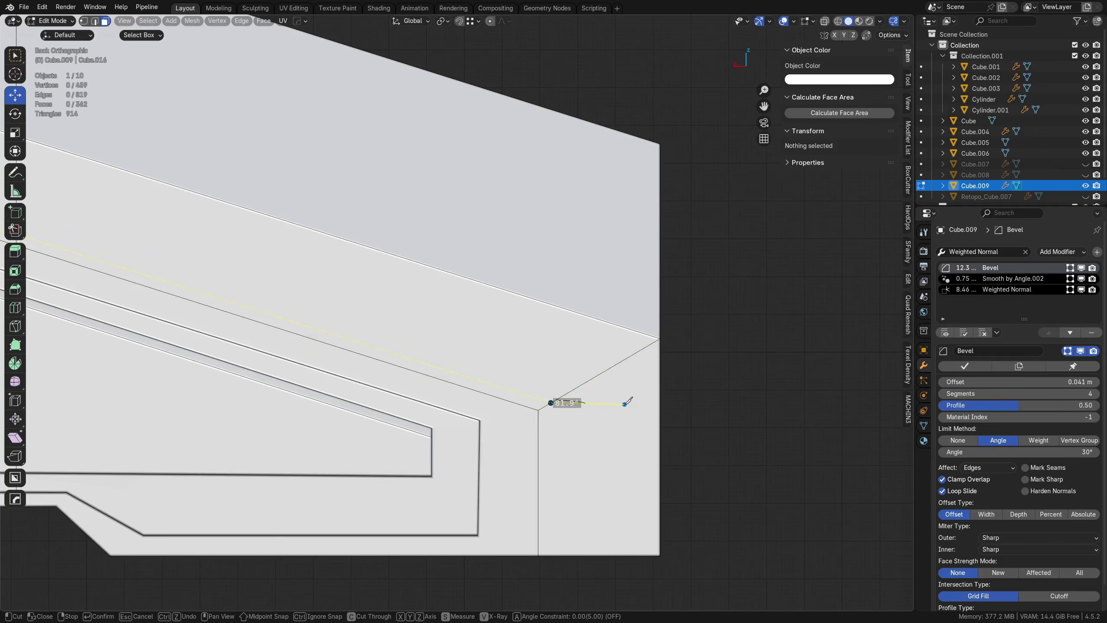
{"action": "key", "text": "a"}
{"action": "left_click", "coordinate": [625, 402]}
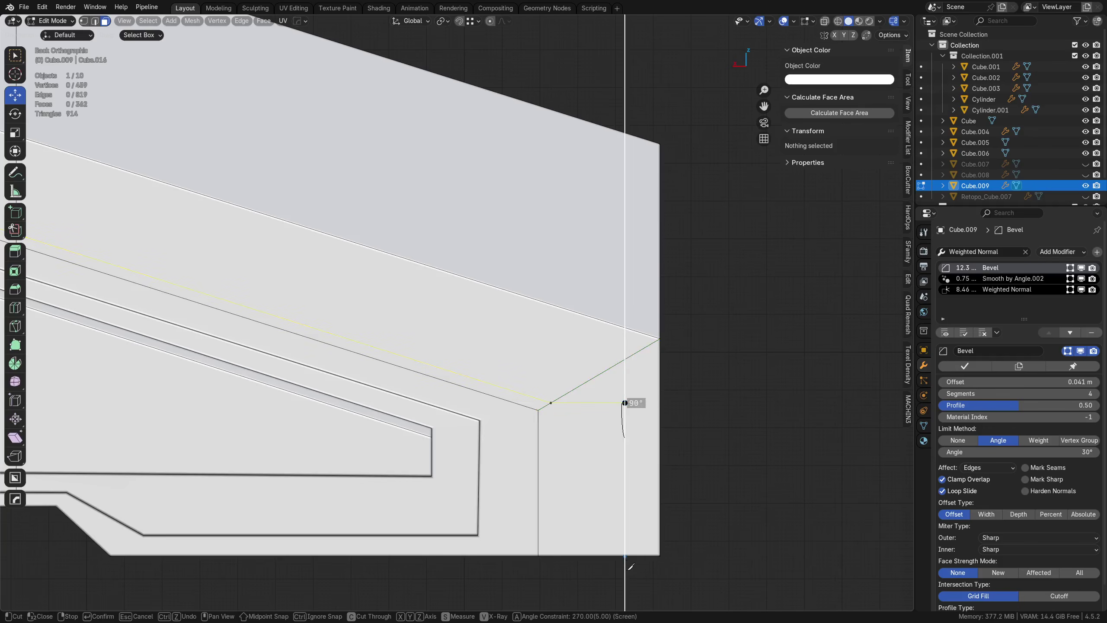
{"action": "left_click", "coordinate": [635, 574]}
{"action": "key", "text": "Return"}
Step: Switch to edge selection and select the edge loop of the new panel-line cut along the hull side
{"action": "scroll", "coordinate": [630, 576], "scroll_direction": "down", "scroll_amount": 5}
{"action": "key", "text": "Tab"}
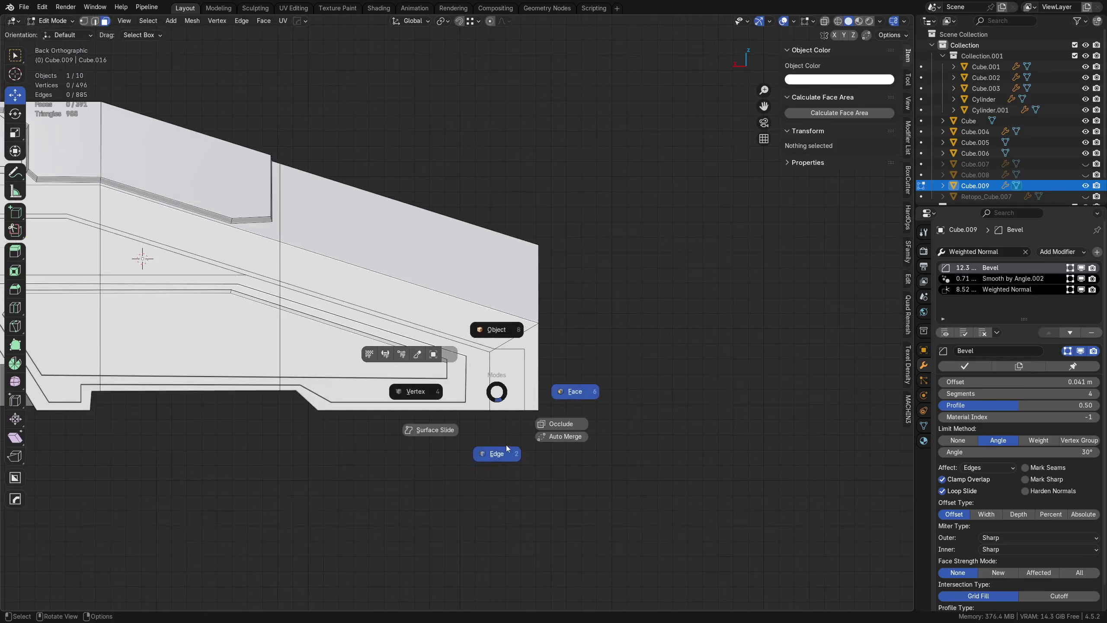
{"action": "left_click", "coordinate": [505, 446]}
{"action": "left_click", "coordinate": [524, 371], "text": "alt"}
{"action": "scroll", "coordinate": [523, 371], "scroll_direction": "down", "scroll_amount": 1}
{"action": "middle_click_drag", "start_coordinate": [77, 322], "coordinate": [495, 341], "text": "shift"}
{"action": "middle_click_drag", "start_coordinate": [495, 342], "coordinate": [545, 401]}
{"action": "scroll", "coordinate": [549, 397], "scroll_direction": "up", "scroll_amount": 5}
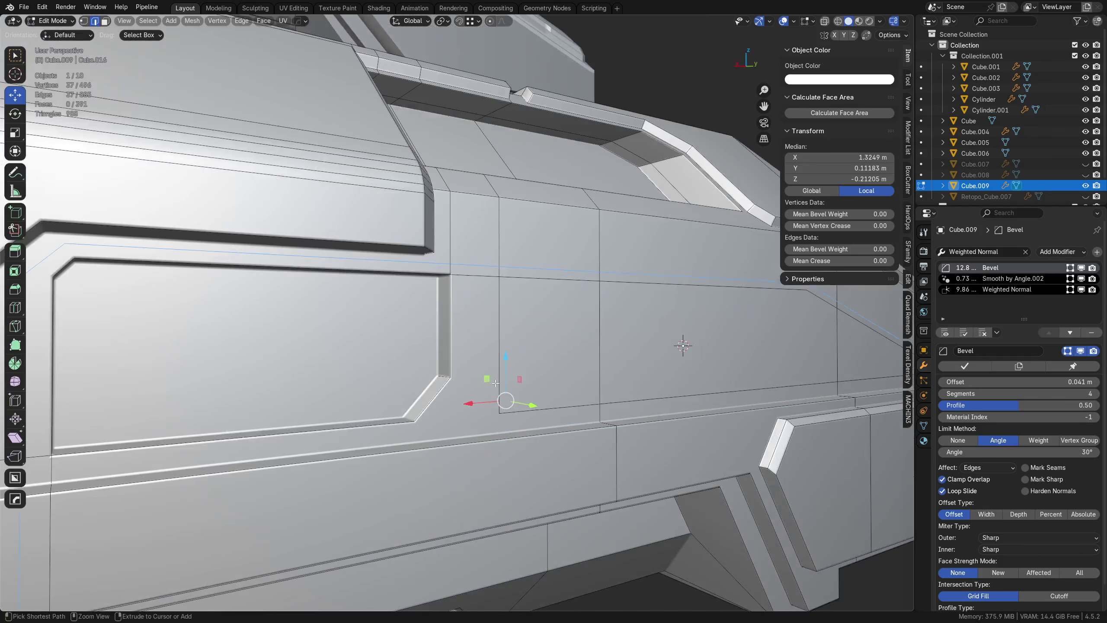
Step: Try to bevel the selected edge loop about 0.0055 m wide and delete the resulting strip of faces
{"action": "key", "text": "ctrl+b"}
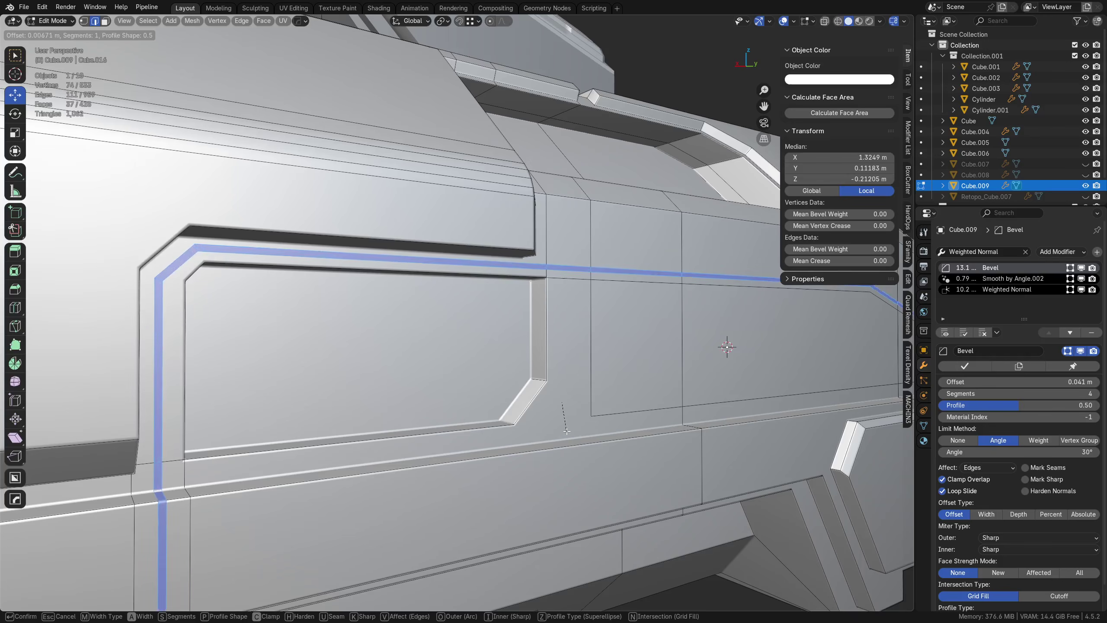
{"action": "left_click", "coordinate": [541, 349]}
{"action": "key", "text": "x"}
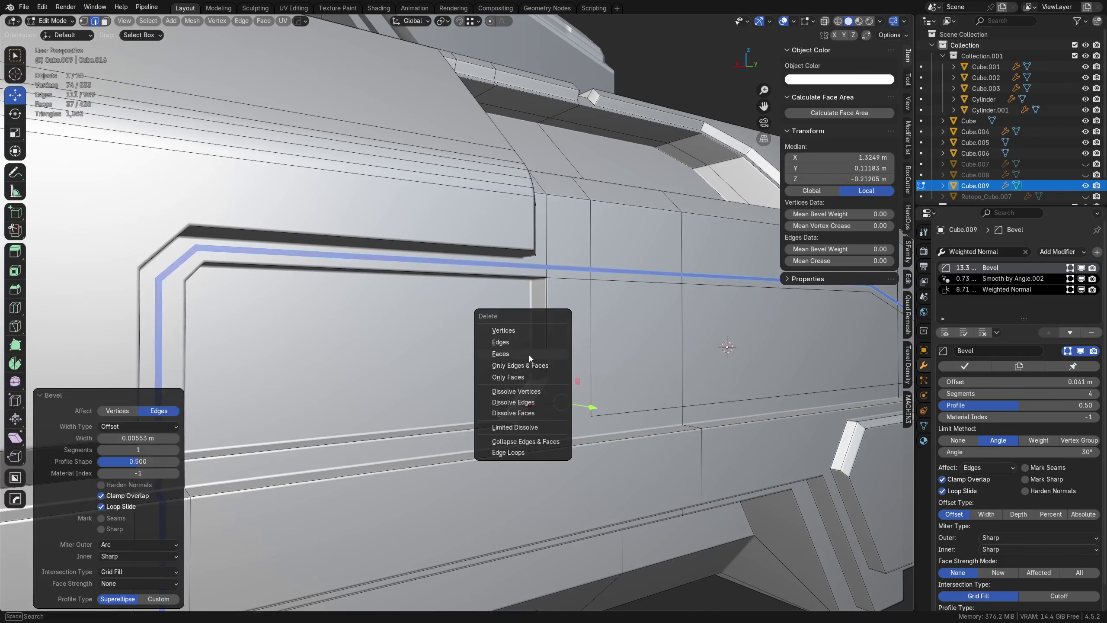
{"action": "left_click", "coordinate": [530, 354]}
{"action": "scroll", "coordinate": [591, 362], "scroll_direction": "down", "scroll_amount": 8}
{"action": "middle_click_drag", "start_coordinate": [591, 362], "coordinate": [528, 349]}
{"action": "key", "text": "ctrl+z"}
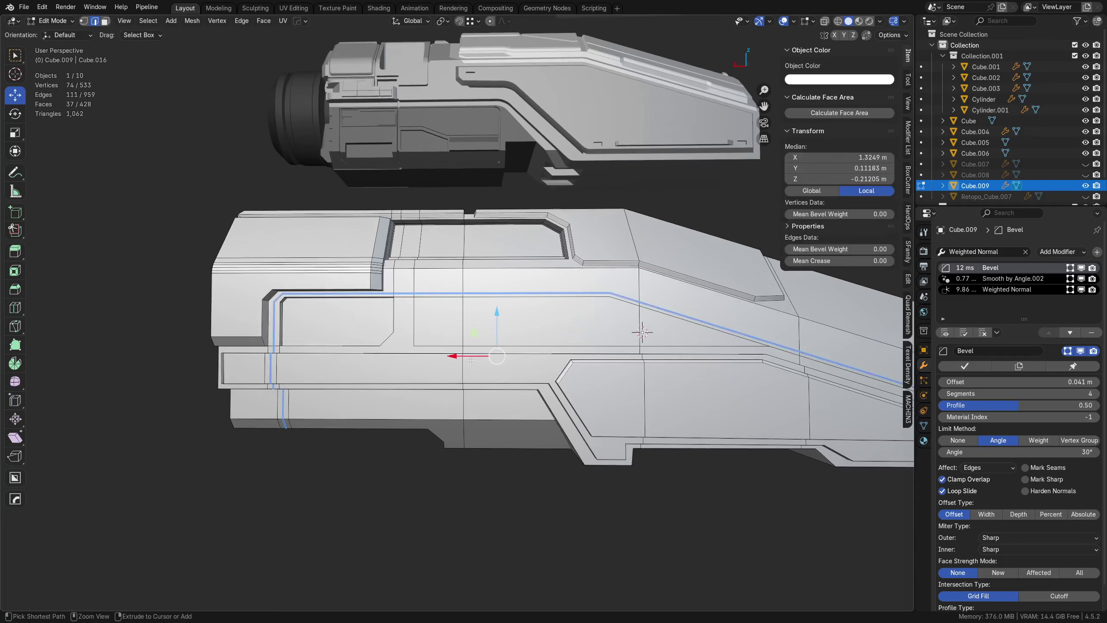
{"action": "scroll", "coordinate": [494, 346], "scroll_direction": "up", "scroll_amount": 2}
{"action": "middle_click_drag", "start_coordinate": [451, 343], "coordinate": [520, 369]}
{"action": "scroll", "coordinate": [494, 345], "scroll_direction": "up", "scroll_amount": 6}
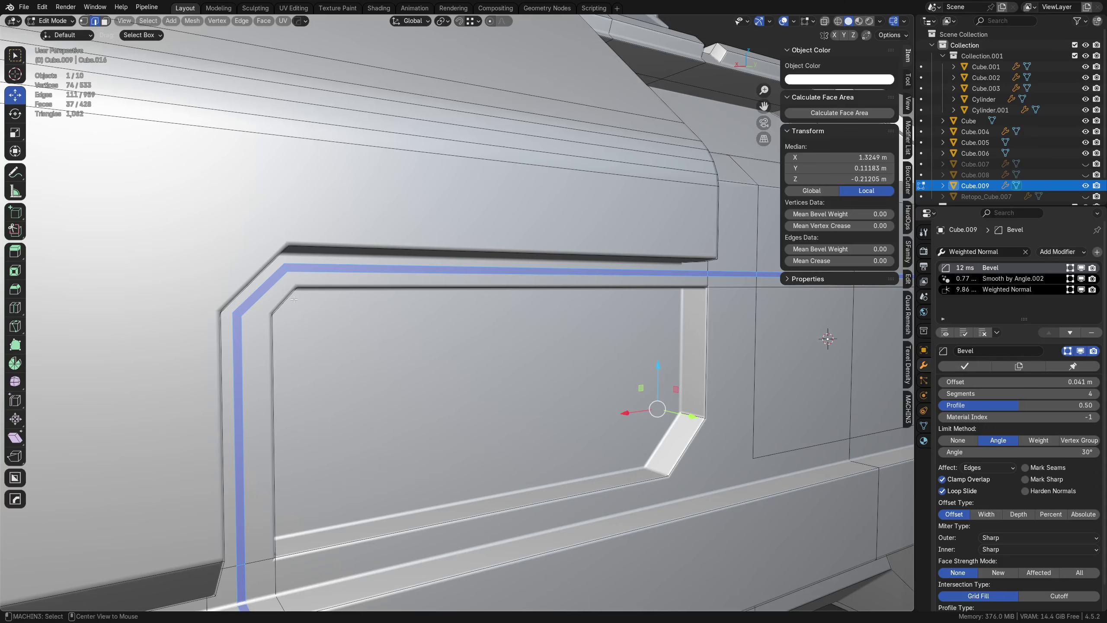
{"action": "scroll", "coordinate": [293, 300], "scroll_direction": "up", "scroll_amount": 5}
{"action": "key", "text": "ctrl+b"}
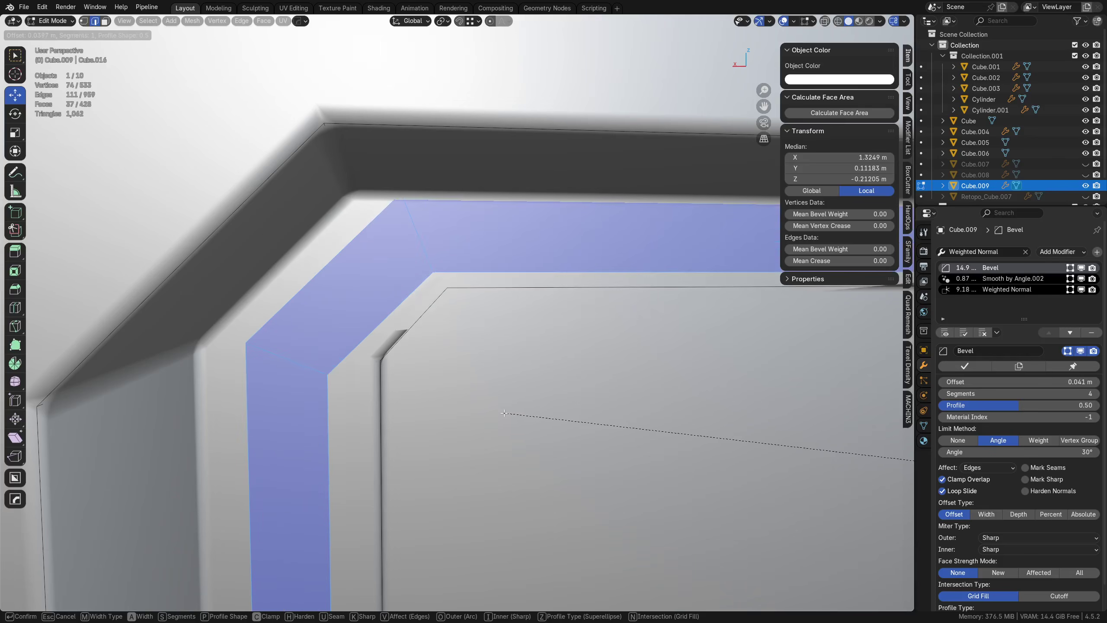
{"action": "key", "text": "Escape"}
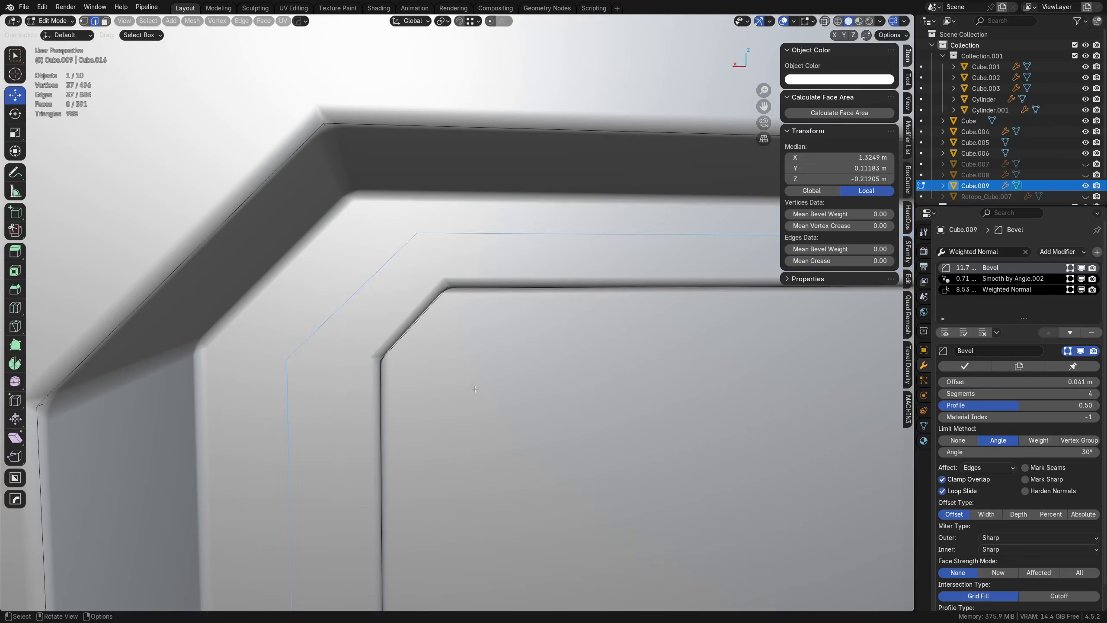
Step: Try selecting the side region enclosed by the edge loop with Select Loop Inner-Region
{"action": "scroll", "coordinate": [537, 412], "scroll_direction": "down", "scroll_amount": 10}
{"action": "middle_click_drag", "start_coordinate": [536, 413], "coordinate": [599, 406]}
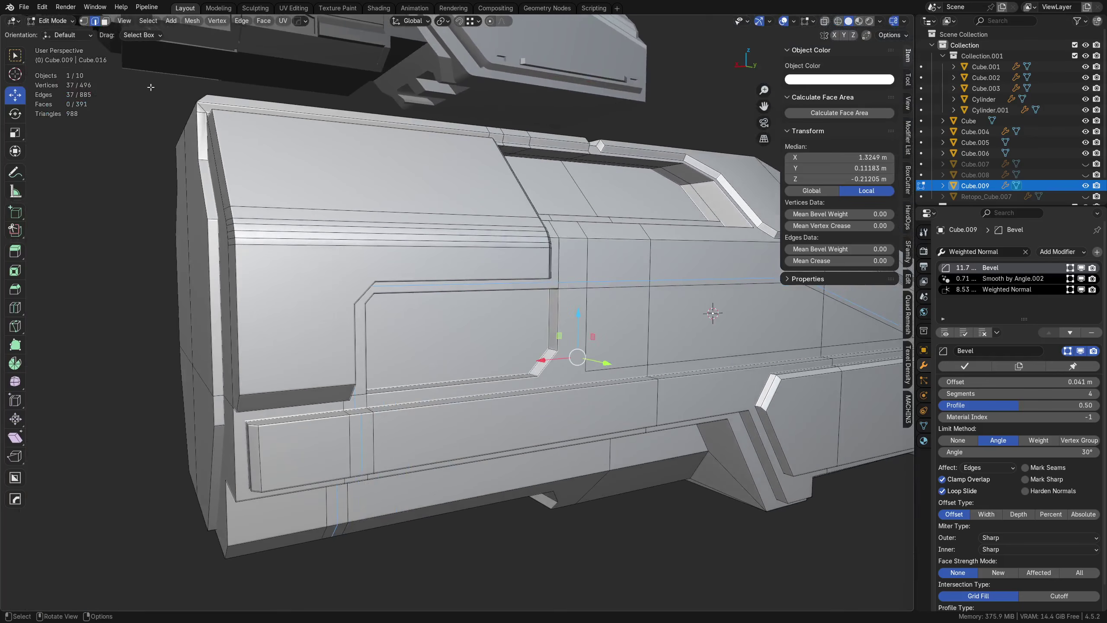
{"action": "left_click", "coordinate": [151, 21]}
{"action": "mouse_move", "coordinate": [216, 194]}
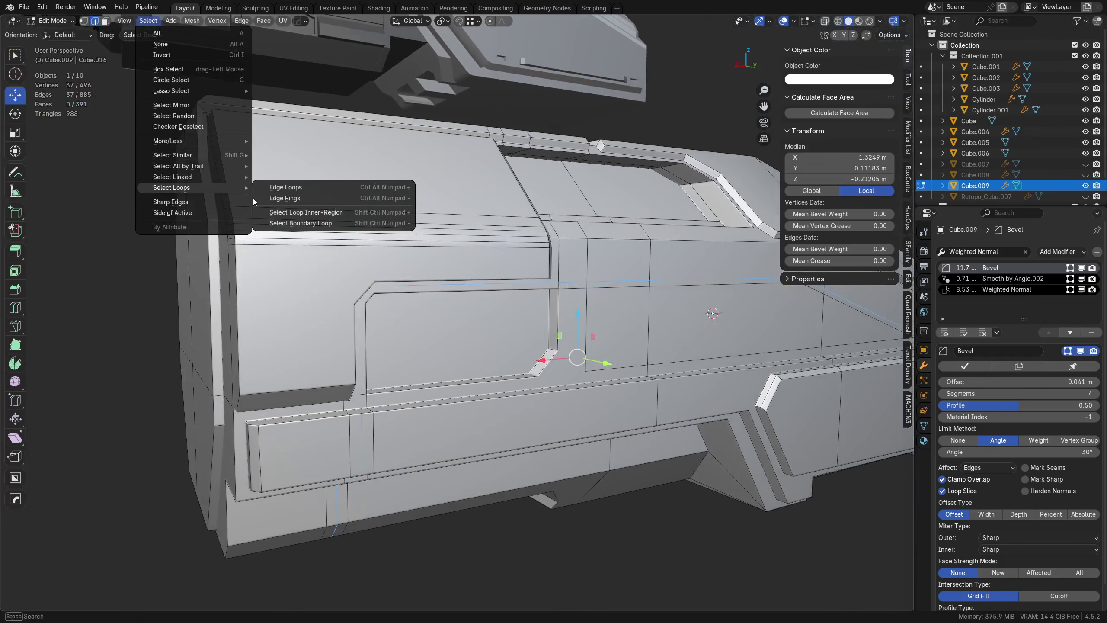
{"action": "middle_click_drag", "start_coordinate": [574, 335], "coordinate": [486, 320], "text": "shift"}
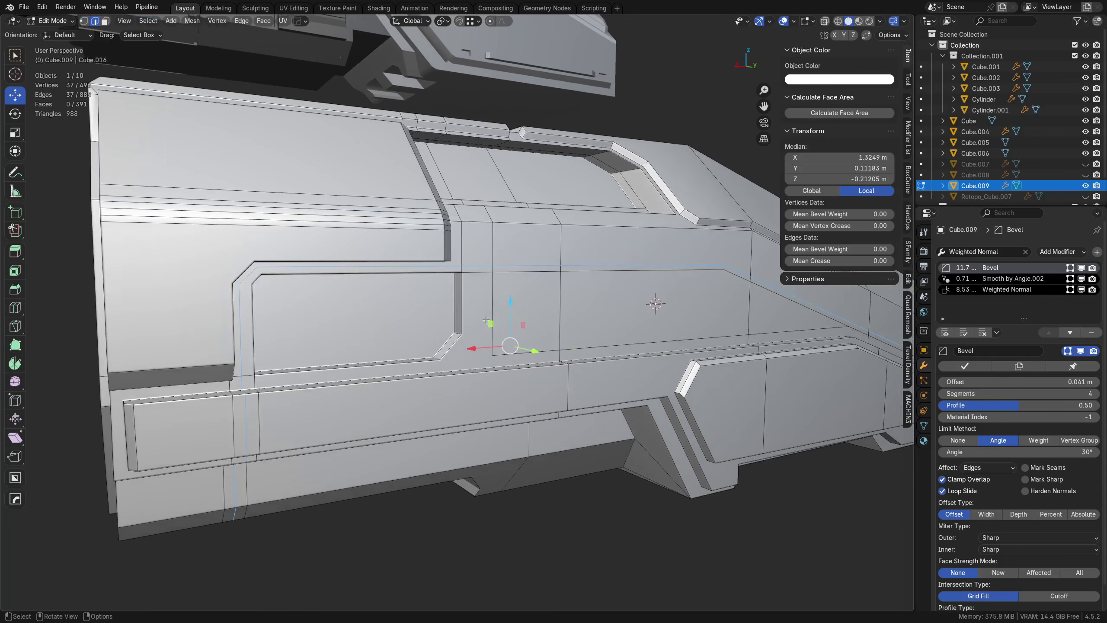
{"action": "left_click", "coordinate": [148, 20]}
{"action": "mouse_move", "coordinate": [220, 187]}
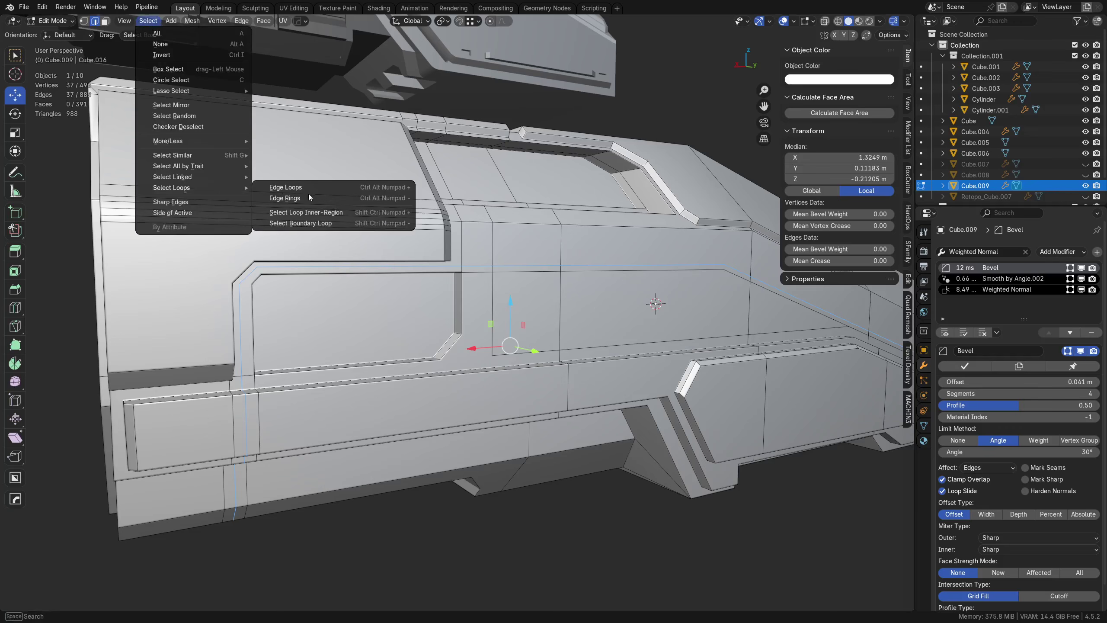
{"action": "left_click", "coordinate": [322, 213]}
{"action": "middle_click_drag", "start_coordinate": [545, 392], "coordinate": [560, 392]}
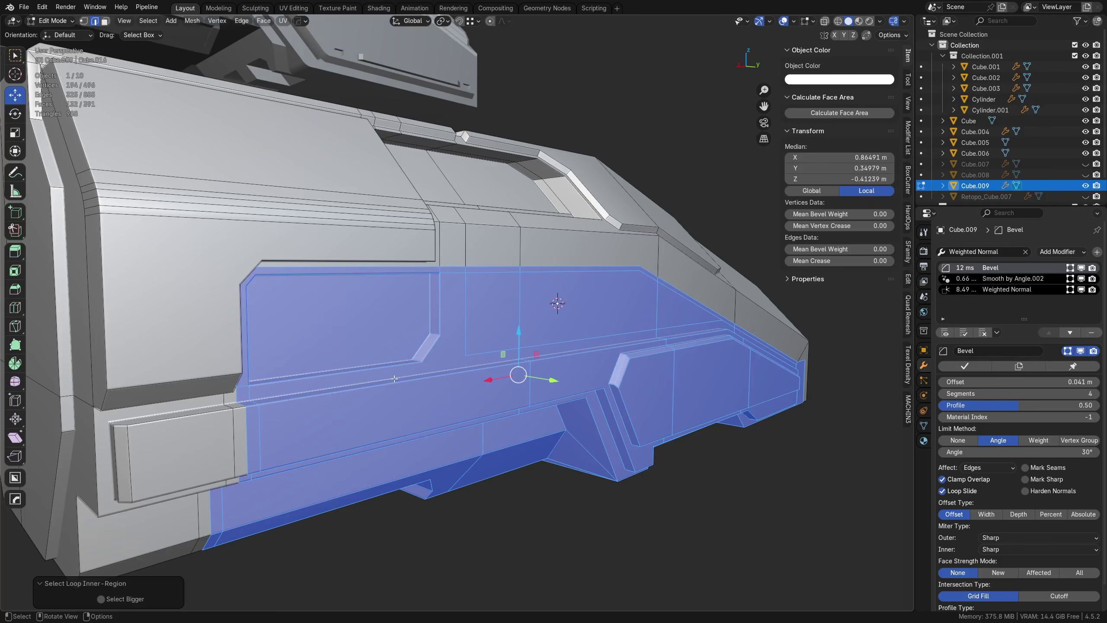
{"action": "key", "text": "ctrl+z"}
Step: Try a two-segment bevel about 0.0097 m wide on the edge loop and reduce the selection to its centre loop
{"action": "middle_click_drag", "start_coordinate": [440, 379], "coordinate": [394, 257]}
{"action": "middle_click_drag", "start_coordinate": [480, 314], "coordinate": [451, 330]}
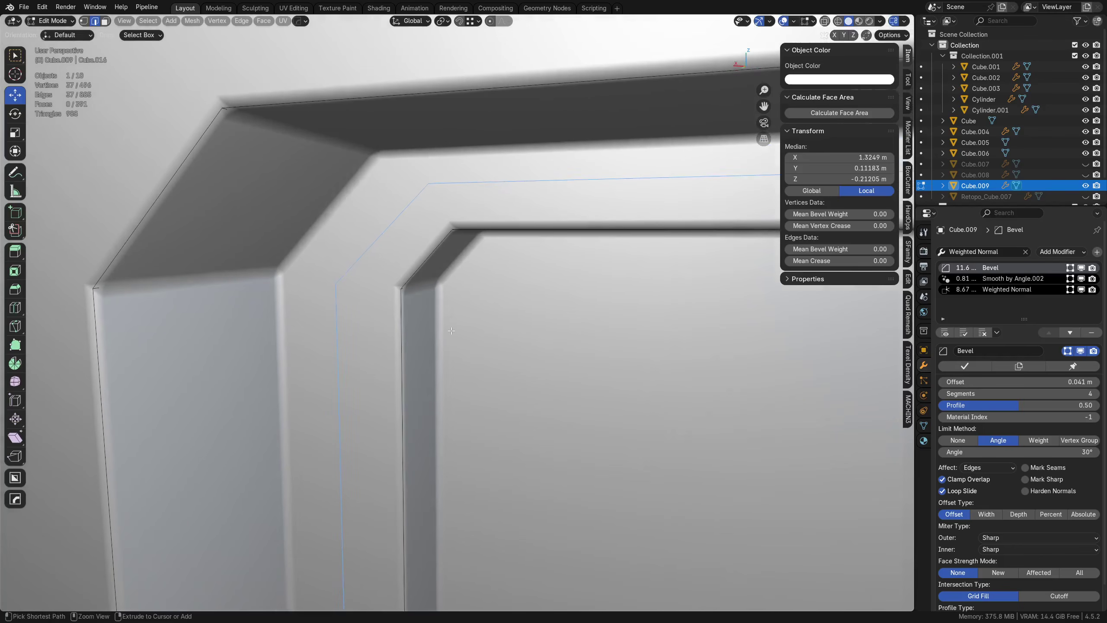
{"action": "key", "text": "ctrl+b"}
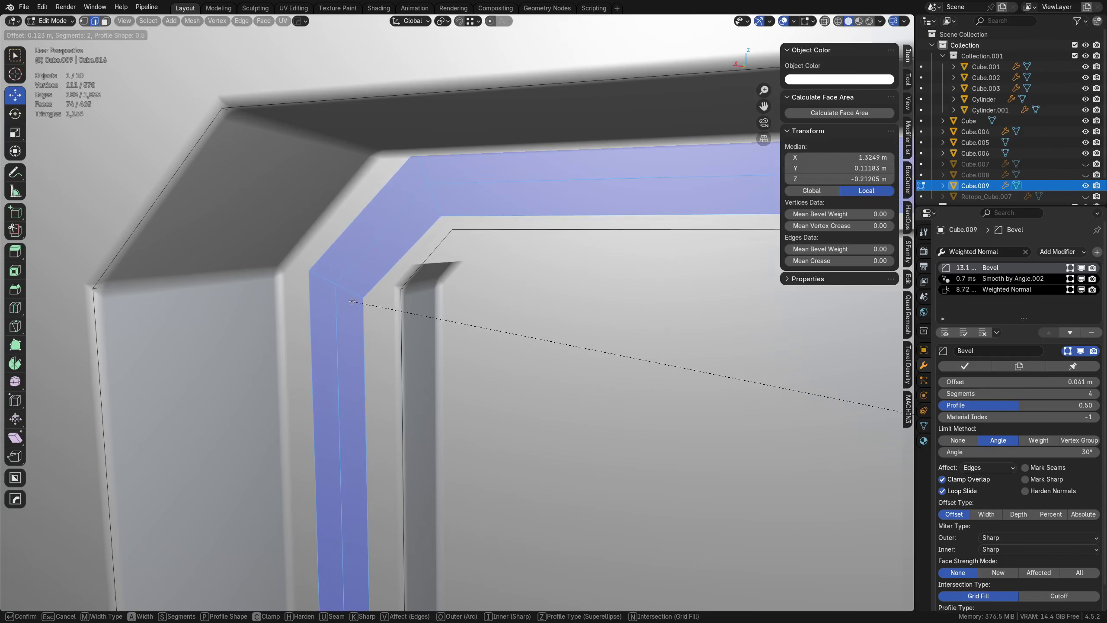
{"action": "right_click", "coordinate": [425, 324]}
{"action": "key", "text": "ctrl+b"}
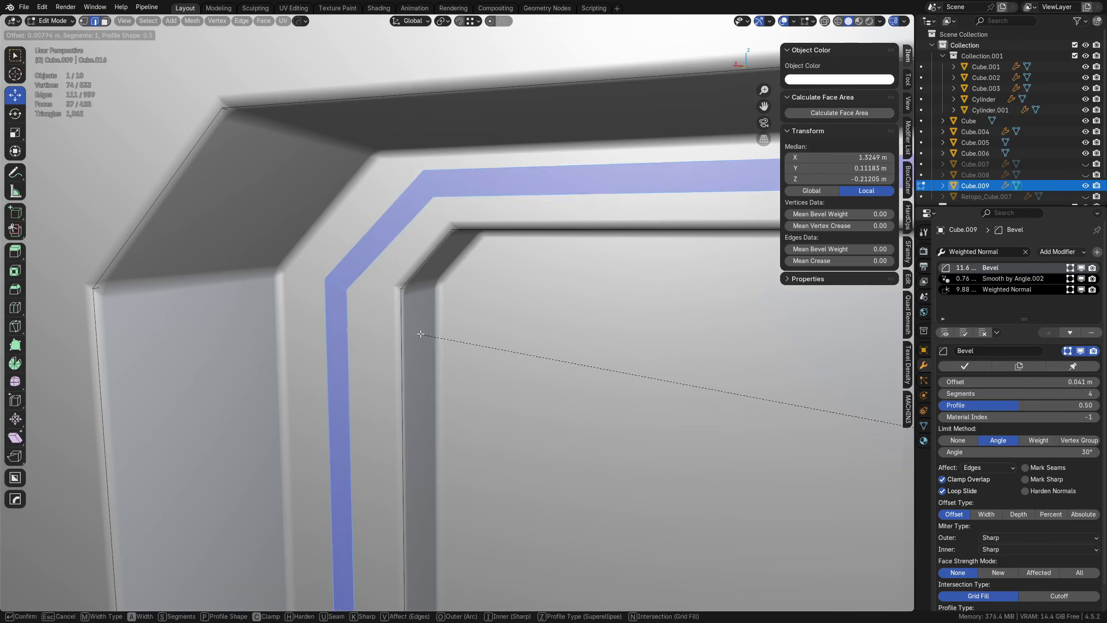
{"action": "left_click", "coordinate": [424, 334]}
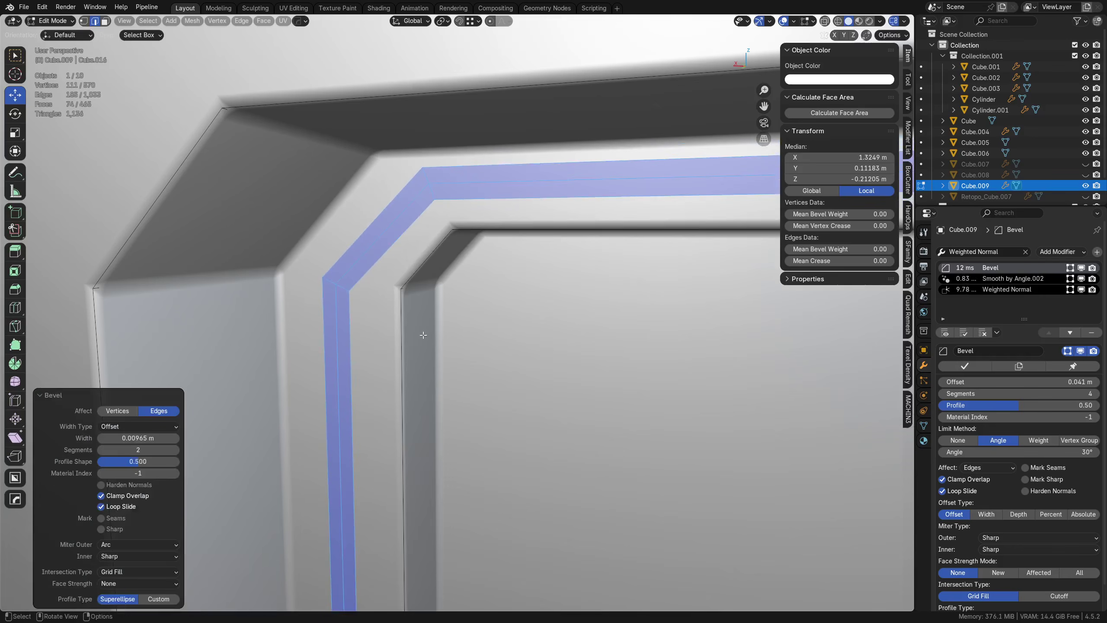
{"action": "key", "text": "ctrl+KP_Subtract"}
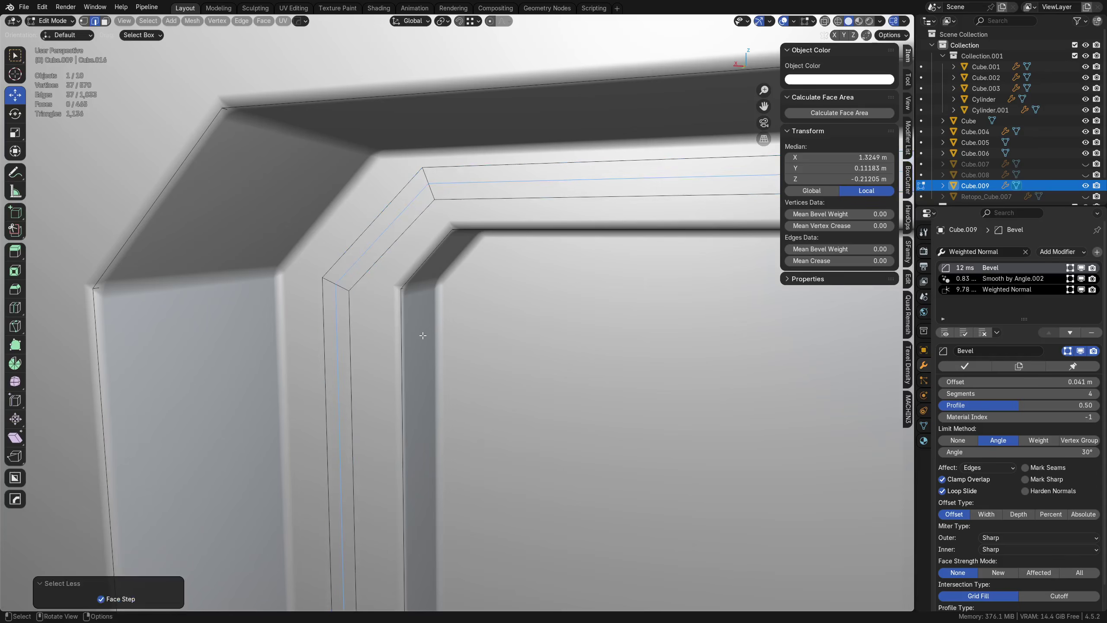
{"action": "key", "text": "ctrl+z"}
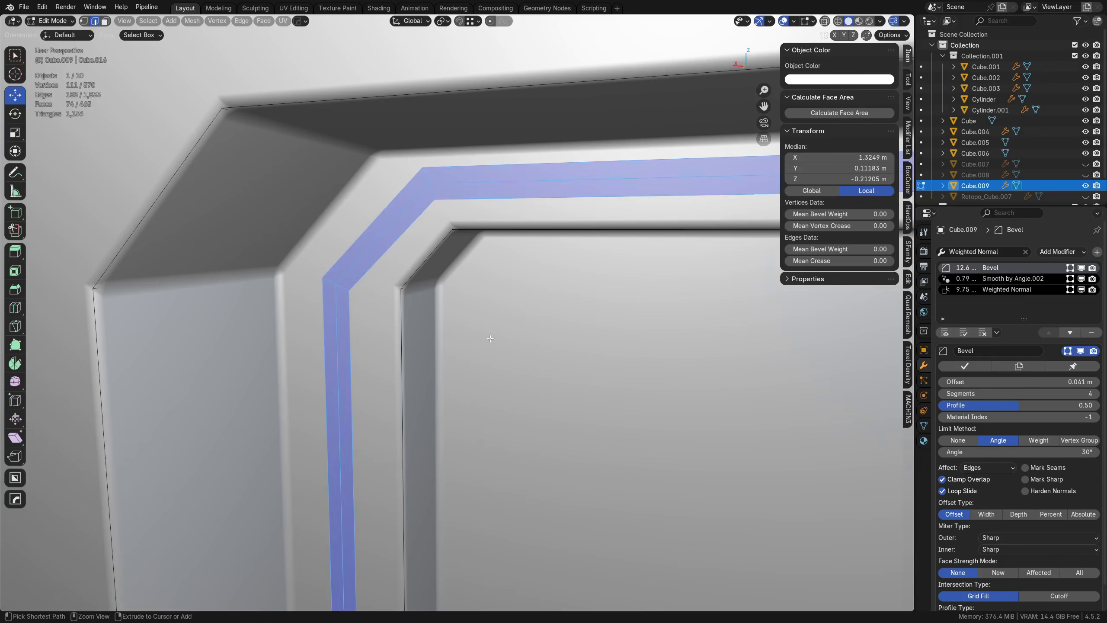
{"action": "key", "text": "ctrl+z"}
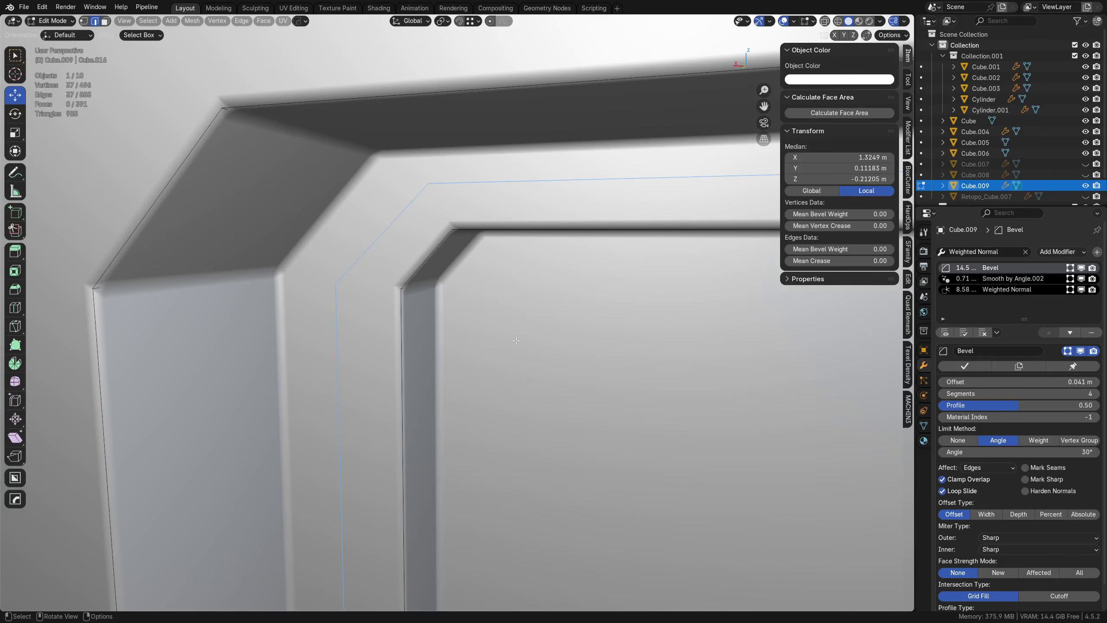
Step: Bevel the selected edge loop with two segments and an offset of about 0.0004 m, leaving only its centre loop selected
{"action": "key", "text": "ctrl+b"}
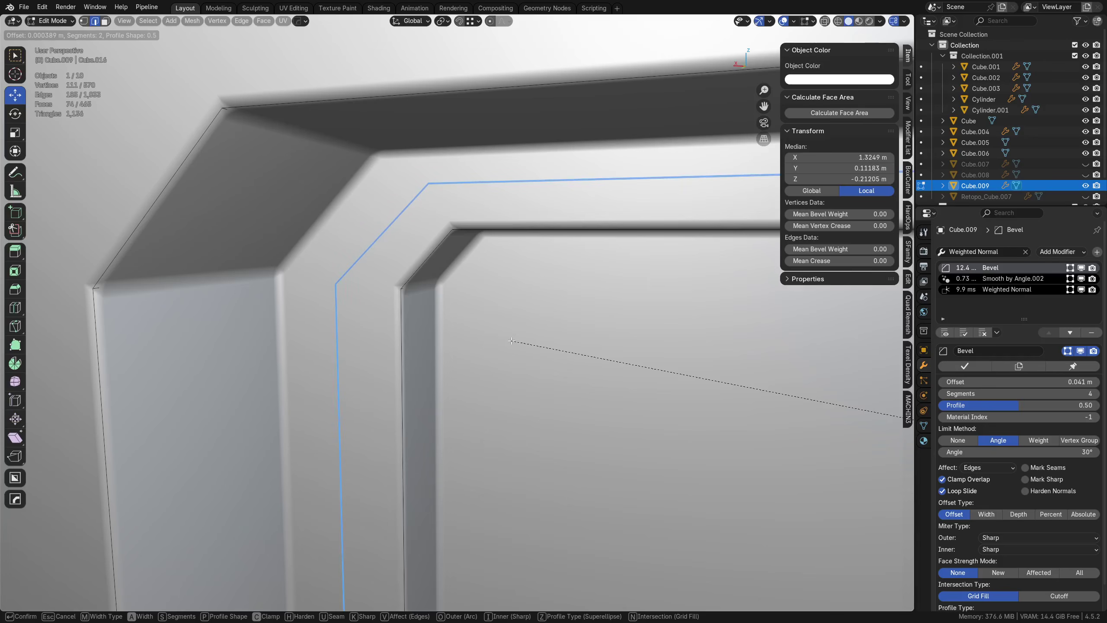
{"action": "left_click", "coordinate": [511, 341]}
{"action": "key", "text": "ctrl+KP_Subtract"}
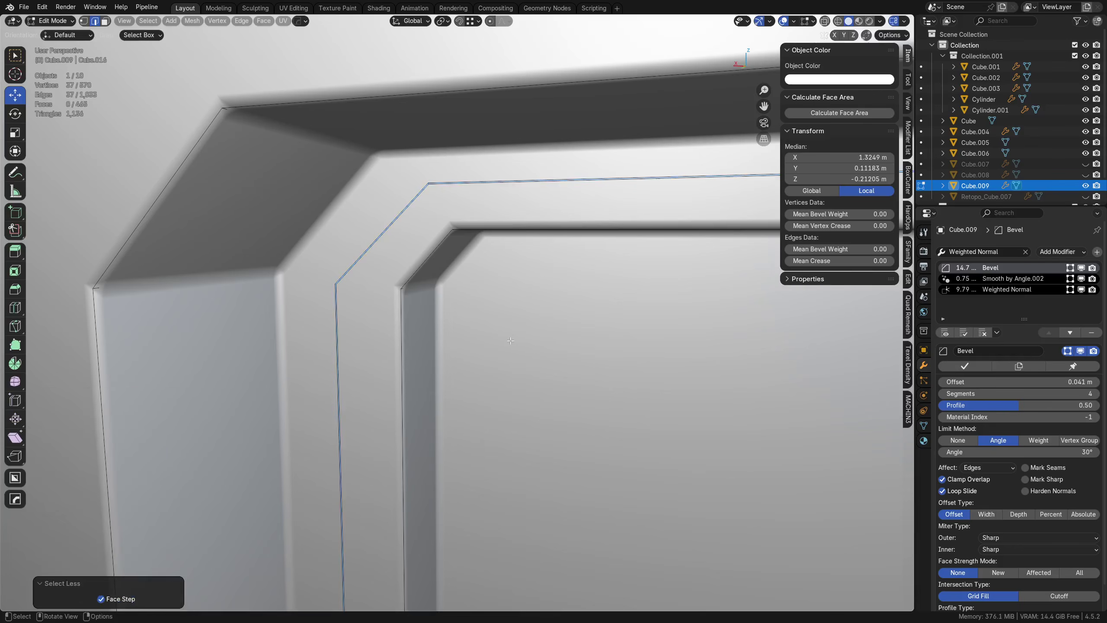
Step: Sink the centre loop into the hull with Shrink/Fatten at an offset of about -0.0591 m
{"action": "key", "text": "alt+z"}
{"action": "key", "text": "alt+s"}
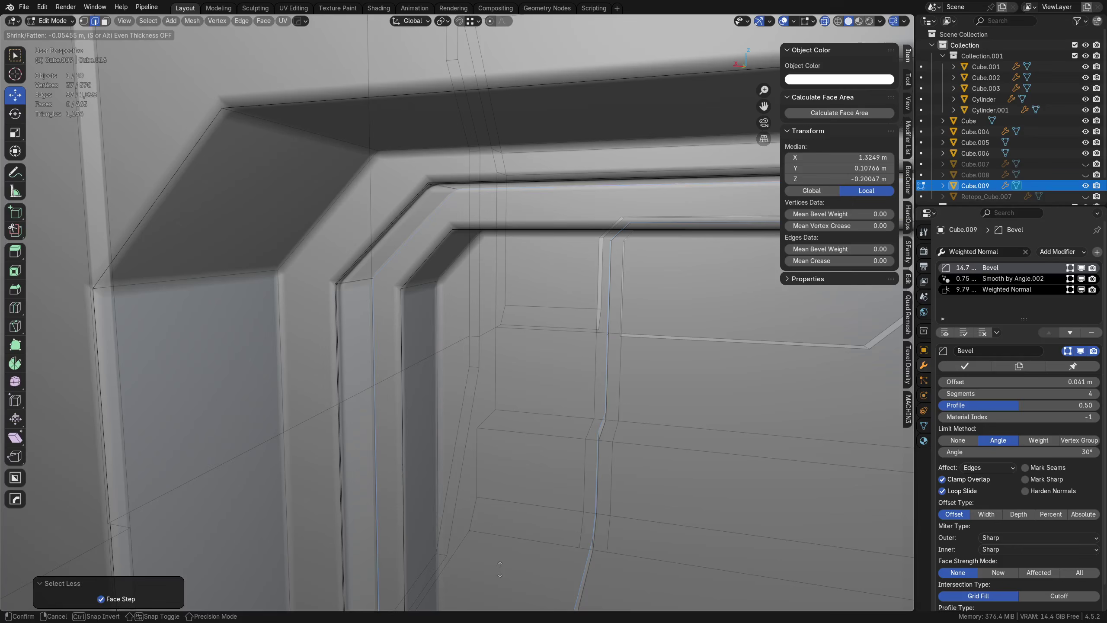
{"action": "left_click", "coordinate": [503, 588]}
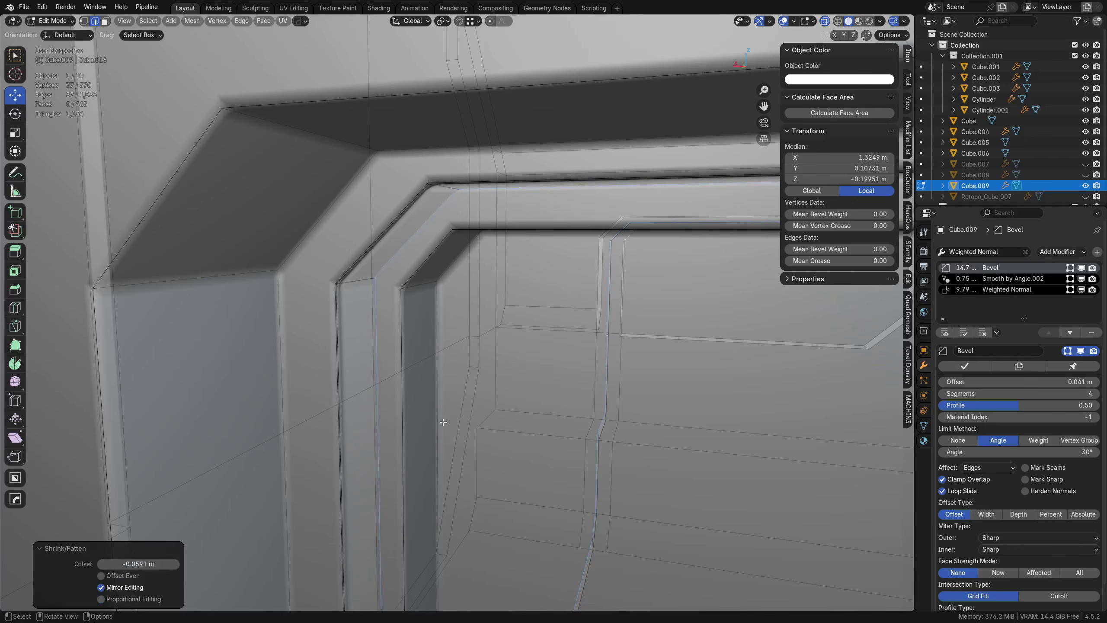
Step: Select the inner region of the sunken loop and separate it into its own object
{"action": "middle_click_drag", "start_coordinate": [443, 422], "coordinate": [546, 373]}
{"action": "scroll", "coordinate": [392, 366], "scroll_direction": "down", "scroll_amount": 2}
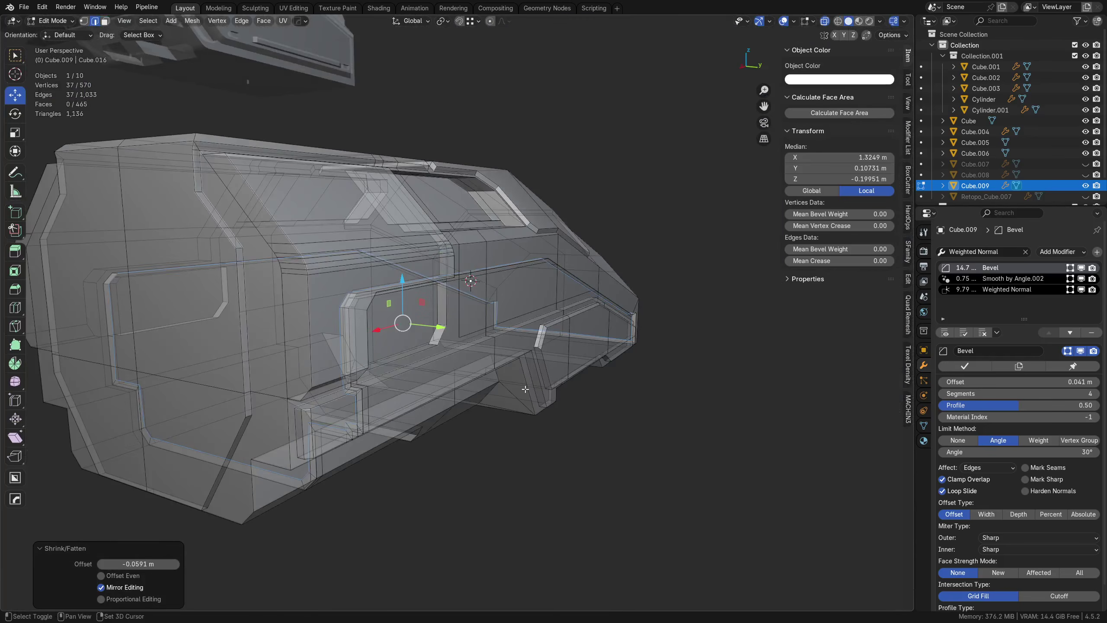
{"action": "key", "text": "shift+i"}
{"action": "key", "text": "alt+z"}
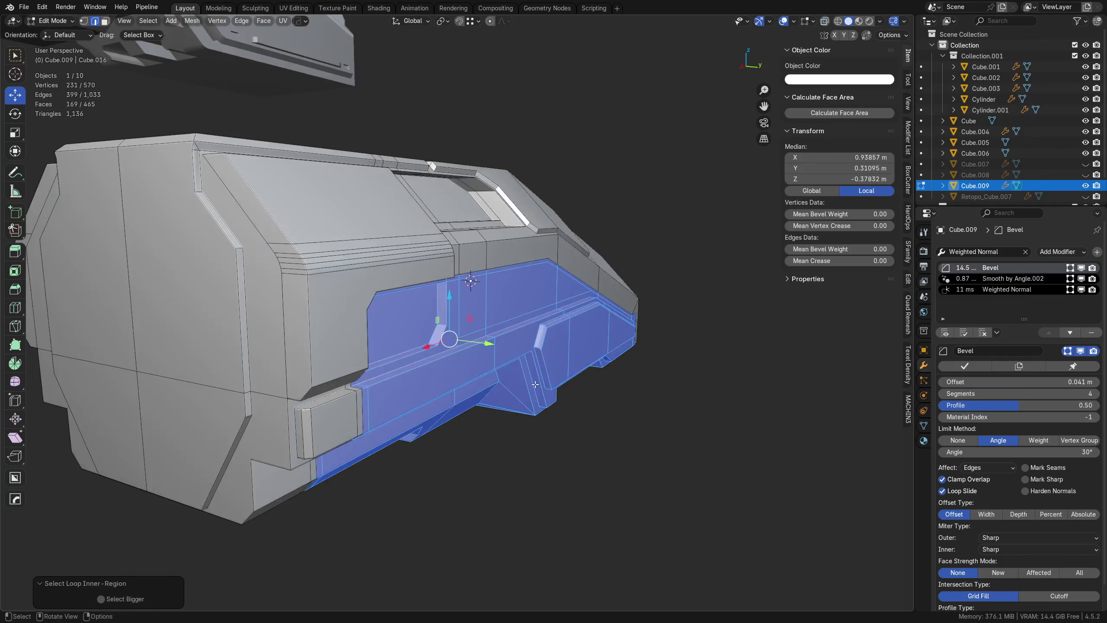
{"action": "key", "text": "p"}
{"action": "left_click", "coordinate": [535, 384]}
{"action": "key", "text": "Tab"}
{"action": "left_click", "coordinate": [535, 323]}
{"action": "left_click", "coordinate": [452, 344]}
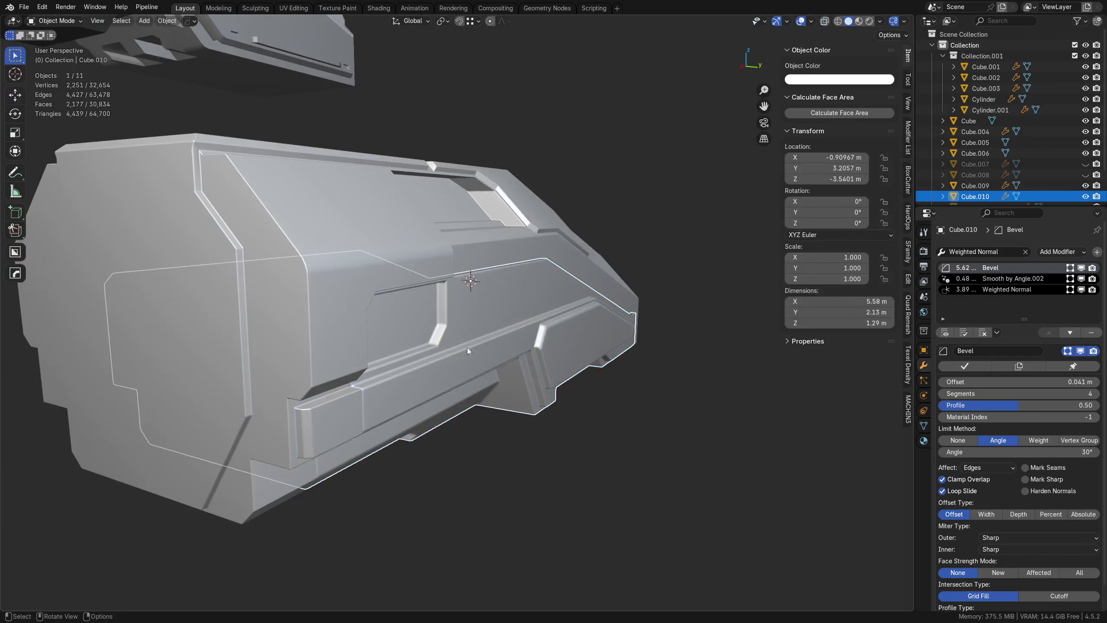
Step: Isolate the separated side panel and set its Bevel modifier's outer miter to Arc
{"action": "key", "text": "KP_Divide"}
{"action": "key", "text": "alt+a"}
{"action": "scroll", "coordinate": [420, 375], "scroll_direction": "up", "scroll_amount": 3}
{"action": "middle_click_drag", "start_coordinate": [386, 347], "coordinate": [487, 402]}
{"action": "scroll", "coordinate": [488, 401], "scroll_direction": "down", "scroll_amount": 2}
{"action": "middle_click_drag", "start_coordinate": [449, 502], "coordinate": [459, 347], "text": "shift"}
{"action": "scroll", "coordinate": [462, 356], "scroll_direction": "up", "scroll_amount": 3}
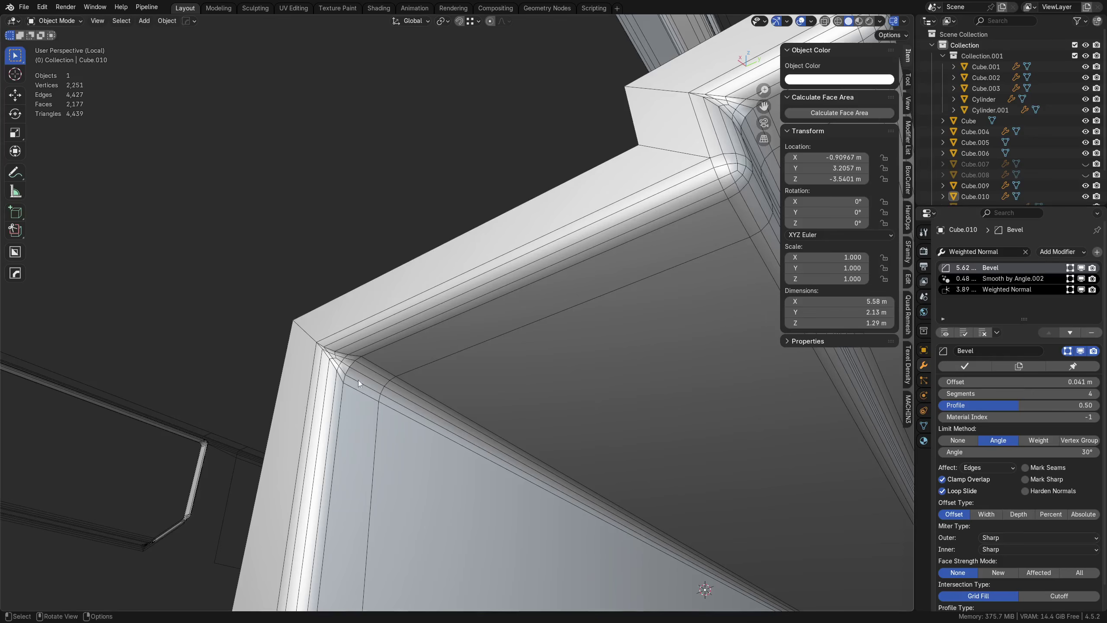
{"action": "left_click", "coordinate": [1002, 538]}
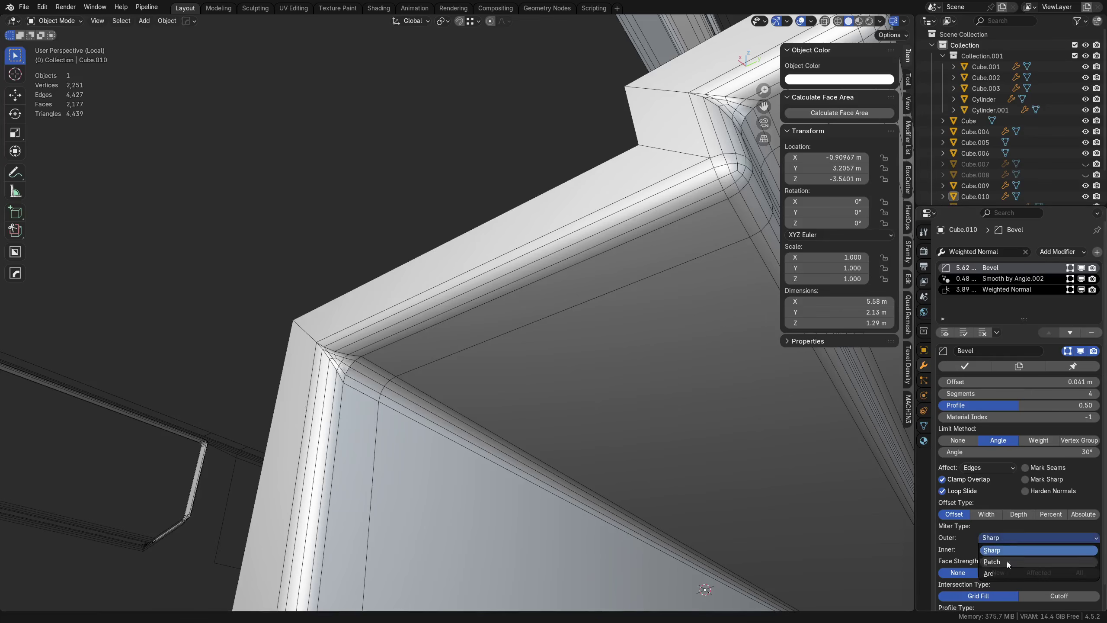
{"action": "left_click", "coordinate": [998, 573]}
Step: Leave the isolated view and set the outer miter of the main hull's Bevel modifier (Cube.009) to Arc
{"action": "middle_click_drag", "start_coordinate": [225, 284], "coordinate": [533, 329]}
{"action": "key", "text": "KP_Divide"}
{"action": "left_click", "coordinate": [441, 328]}
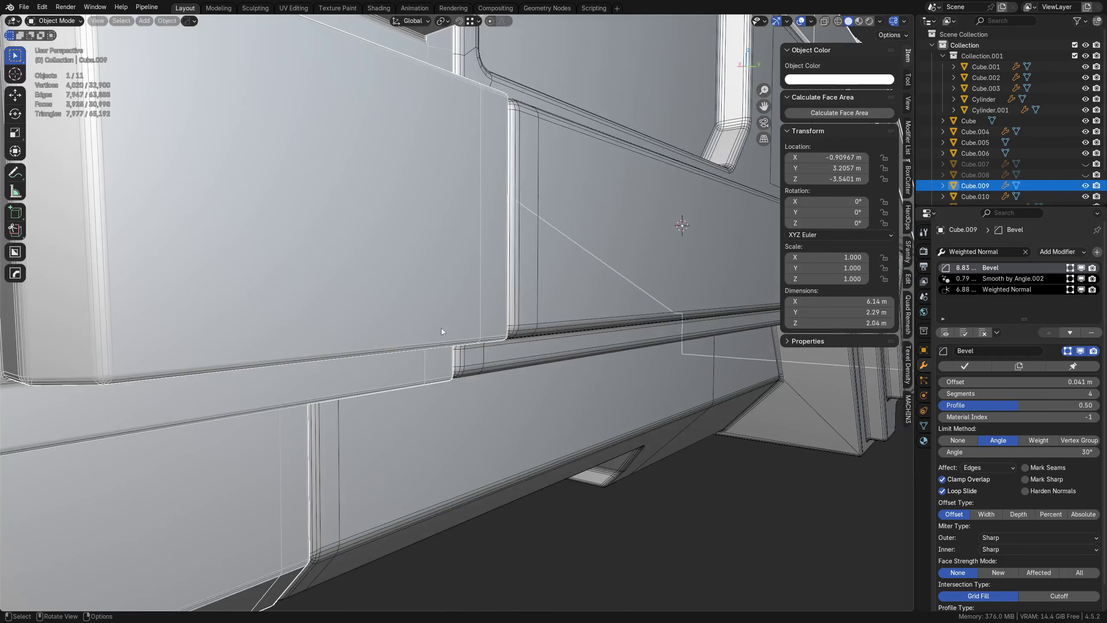
{"action": "left_click", "coordinate": [1014, 540]}
{"action": "left_click", "coordinate": [1002, 575]}
Step: Examine the separated lower panel and its seam against the main hull from several angles
{"action": "left_click", "coordinate": [544, 467]}
{"action": "key", "text": "KP_Divide"}
{"action": "left_click", "coordinate": [545, 466]}
{"action": "middle_click_drag", "start_coordinate": [586, 374], "coordinate": [559, 395], "text": "ctrl"}
{"action": "middle_click_drag", "start_coordinate": [571, 296], "coordinate": [471, 384]}
{"action": "left_click", "coordinate": [429, 327]}
{"action": "scroll", "coordinate": [468, 391], "scroll_direction": "down", "scroll_amount": 1}
Step: Knife-cut through the main hull (Cube.009) in back view, dropping vertically from the roof, running level to the bend and sloping past the nose
{"action": "middle_click_drag", "start_coordinate": [466, 389], "coordinate": [445, 387], "text": "alt"}
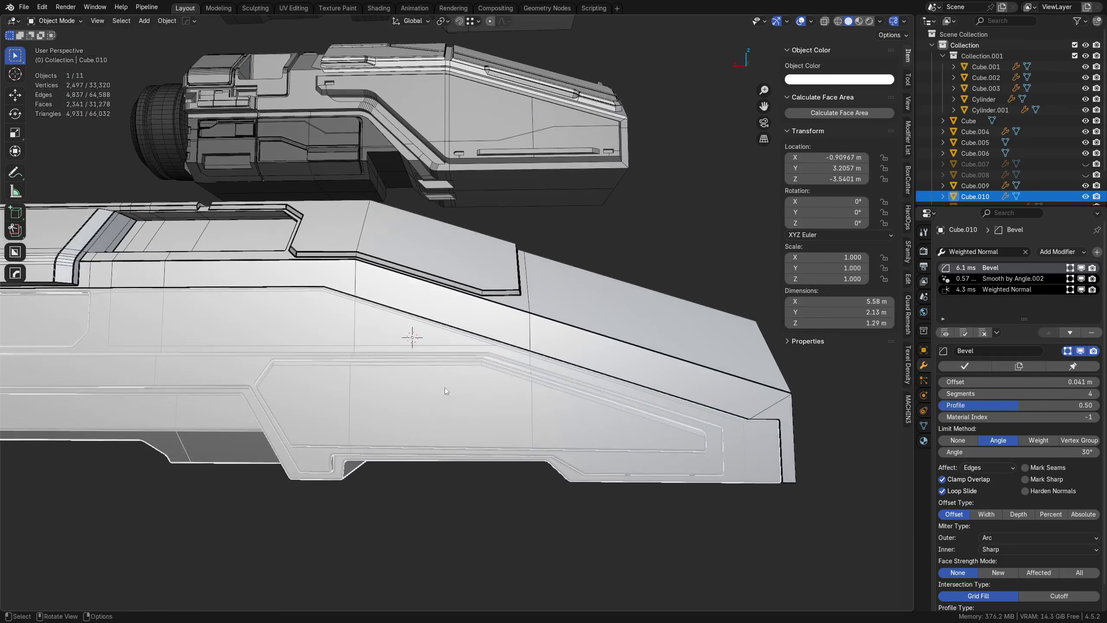
{"action": "scroll", "coordinate": [506, 394], "scroll_direction": "up", "scroll_amount": 5}
{"action": "left_click", "coordinate": [500, 357]}
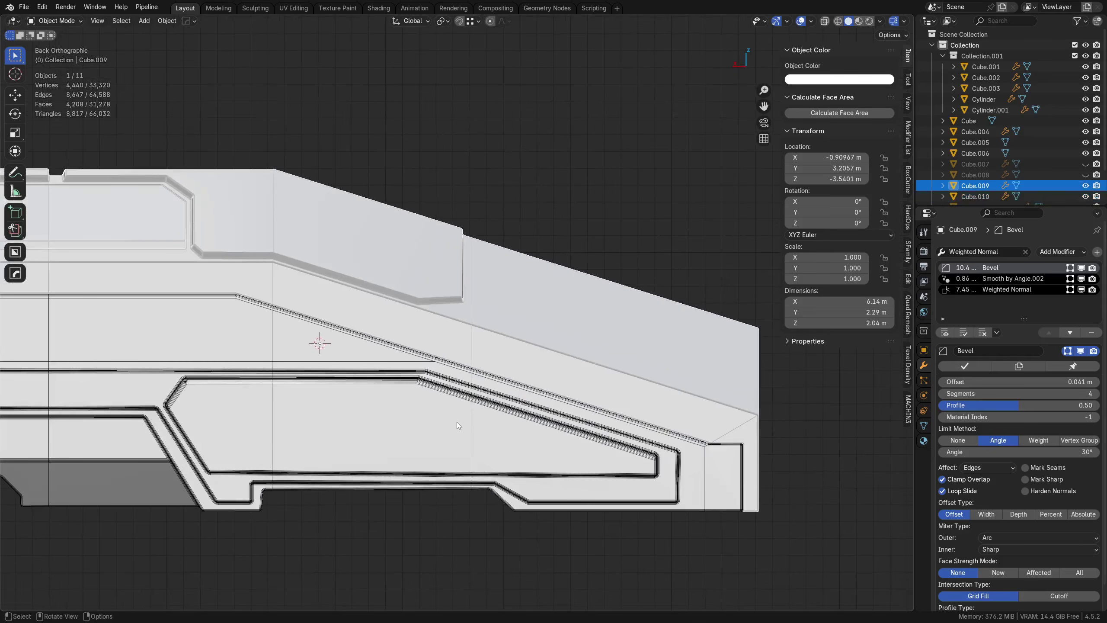
{"action": "middle_click_drag", "start_coordinate": [350, 313], "coordinate": [479, 378], "text": "shift"}
{"action": "middle_click_drag", "start_coordinate": [529, 326], "coordinate": [424, 332], "text": "shift"}
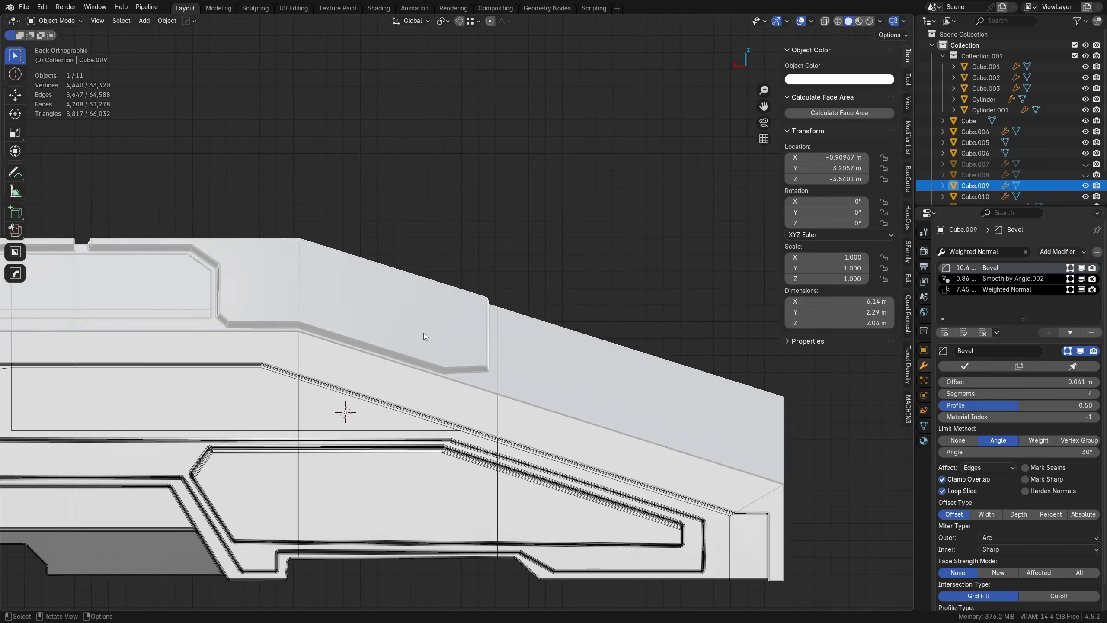
{"action": "key", "text": "Tab"}
{"action": "key", "text": "k"}
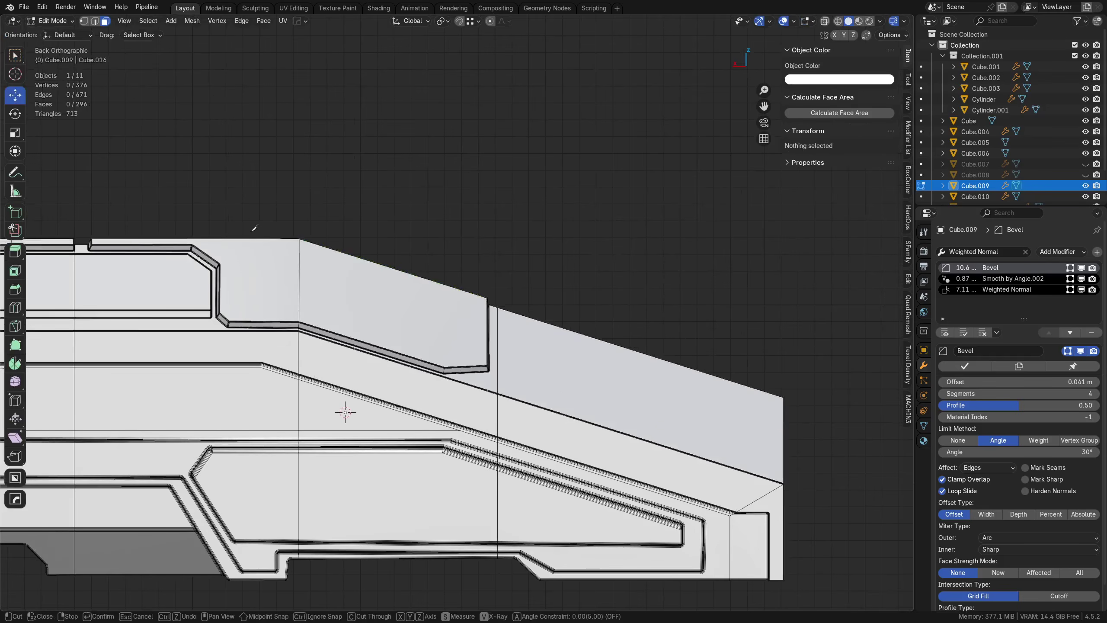
{"action": "key", "text": "c"}
{"action": "key", "text": "a"}
{"action": "left_click", "coordinate": [245, 238]}
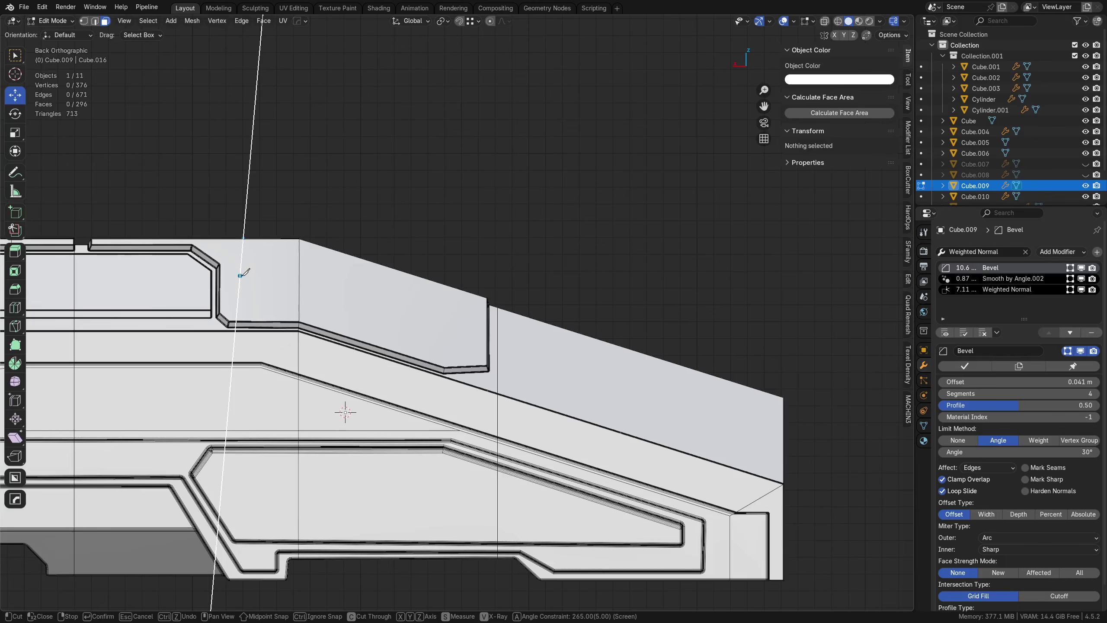
{"action": "left_click", "coordinate": [244, 275]}
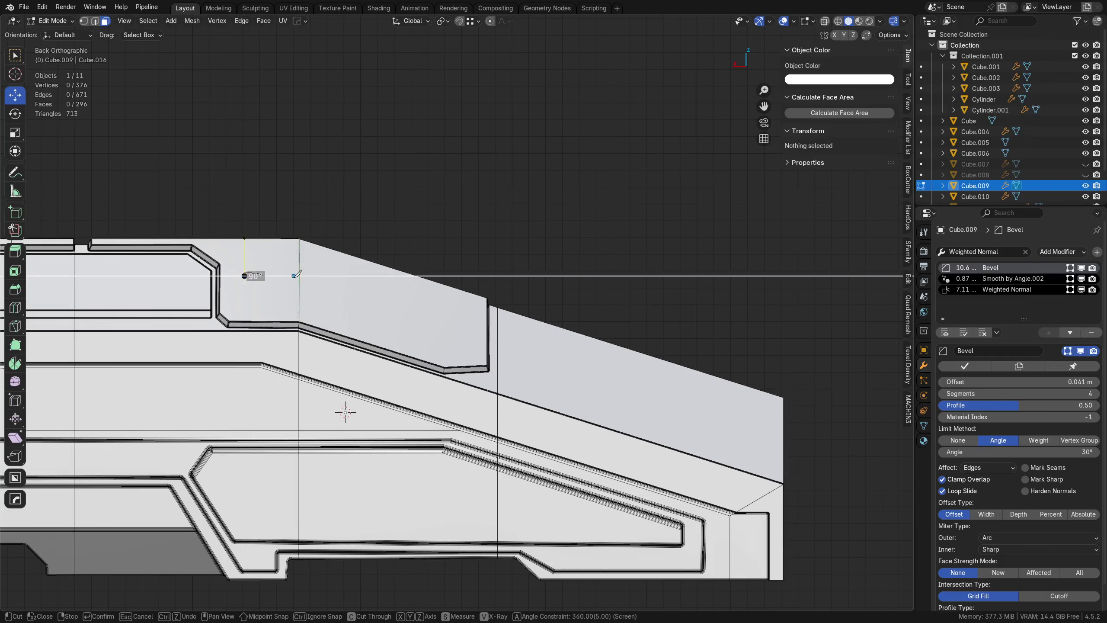
{"action": "left_click", "coordinate": [299, 276]}
{"action": "key", "text": "a"}
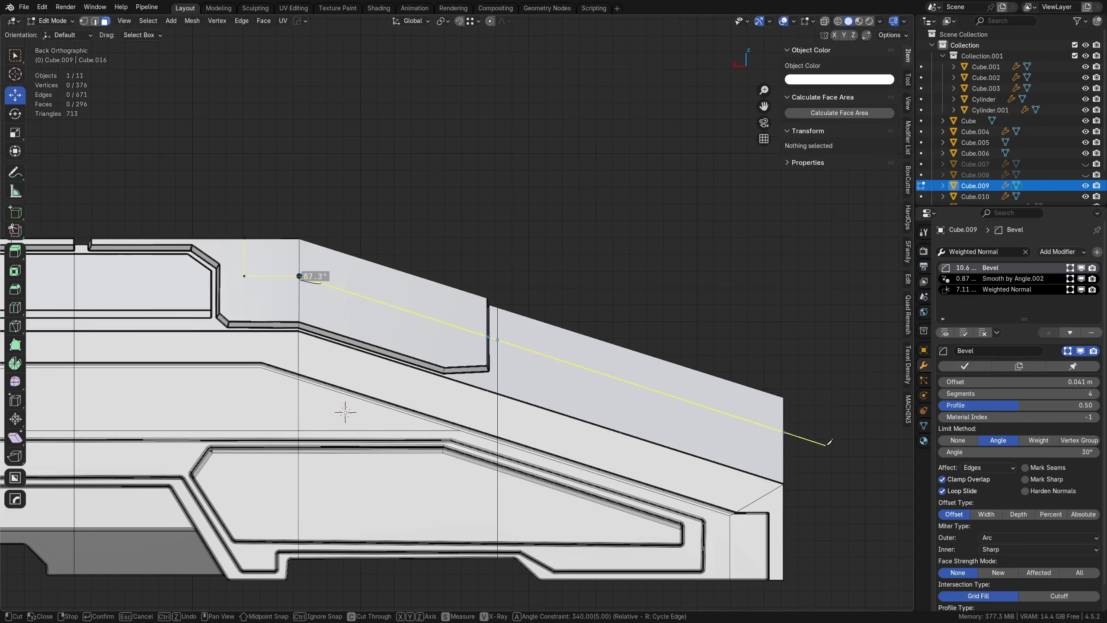
{"action": "left_click", "coordinate": [826, 445]}
{"action": "key", "text": "Return"}
Step: Round the inner corner of the new cut line with a 0.132 m vertex bevel and raise its segment count above 5
{"action": "middle_click_drag", "start_coordinate": [493, 279], "coordinate": [453, 388]}
{"action": "key", "text": "Tab"}
{"action": "left_click", "coordinate": [306, 295]}
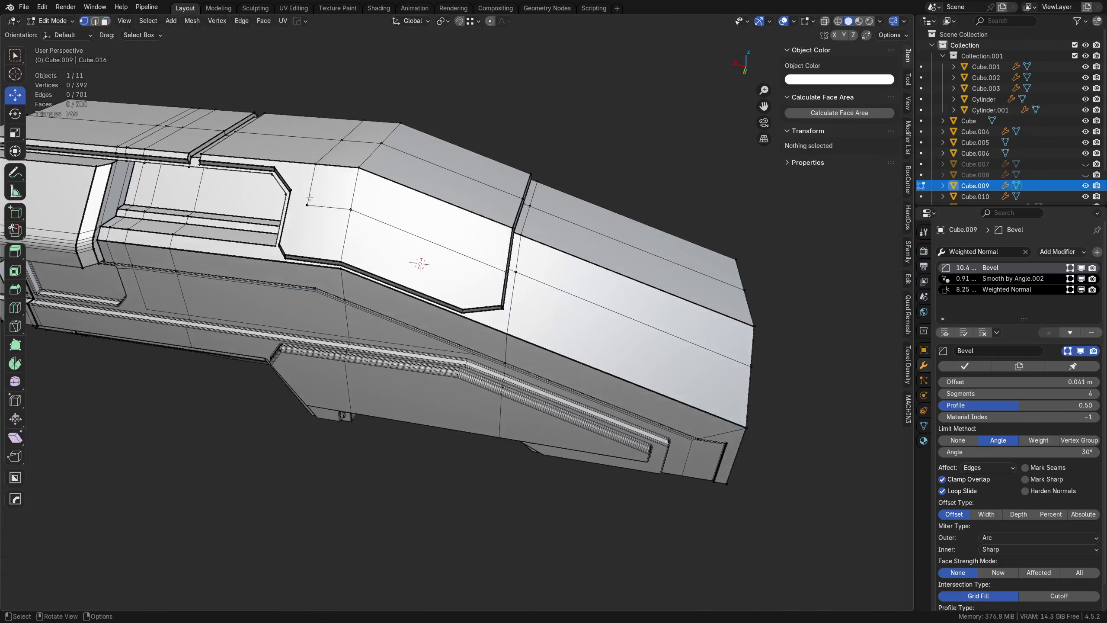
{"action": "left_click", "coordinate": [308, 201]}
{"action": "key", "text": "ctrl+shift+b"}
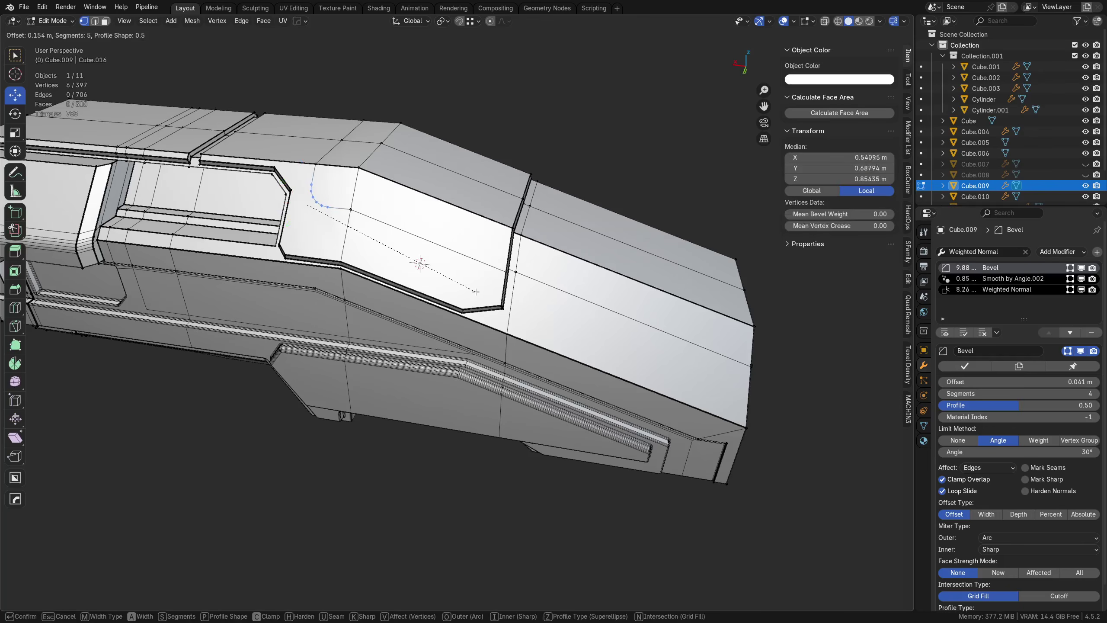
{"action": "left_click", "coordinate": [473, 292]}
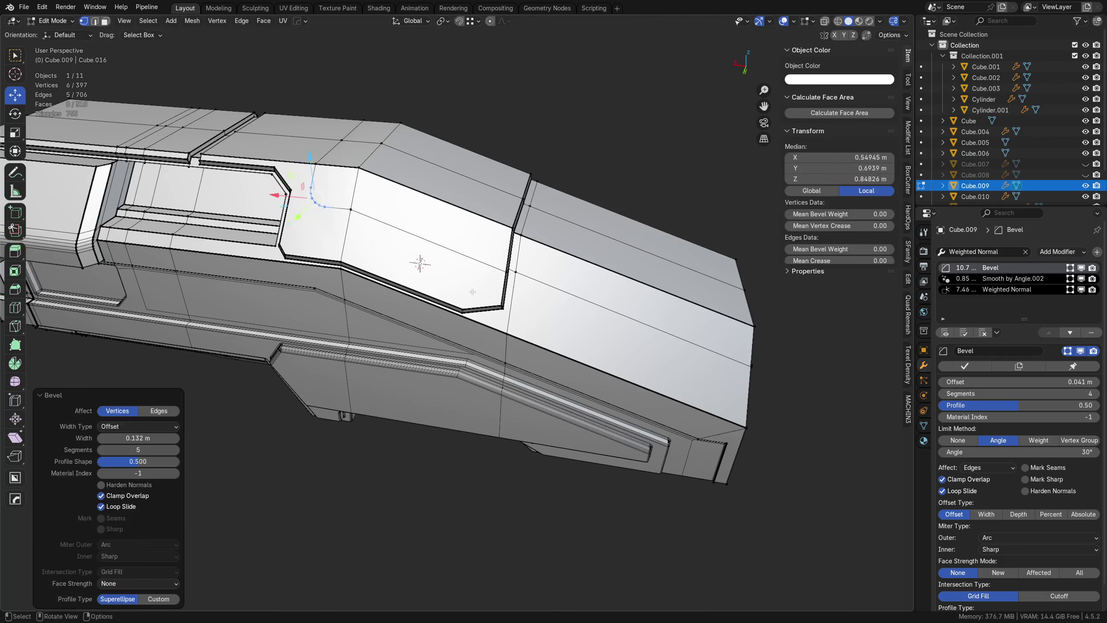
{"action": "left_click", "coordinate": [177, 451]}
{"action": "left_click", "coordinate": [176, 450]}
Step: Symmetrize the whole hull mesh along Y from the positive to the negative side
{"action": "key", "text": "a"}
{"action": "middle_click_drag", "start_coordinate": [453, 349], "coordinate": [400, 408]}
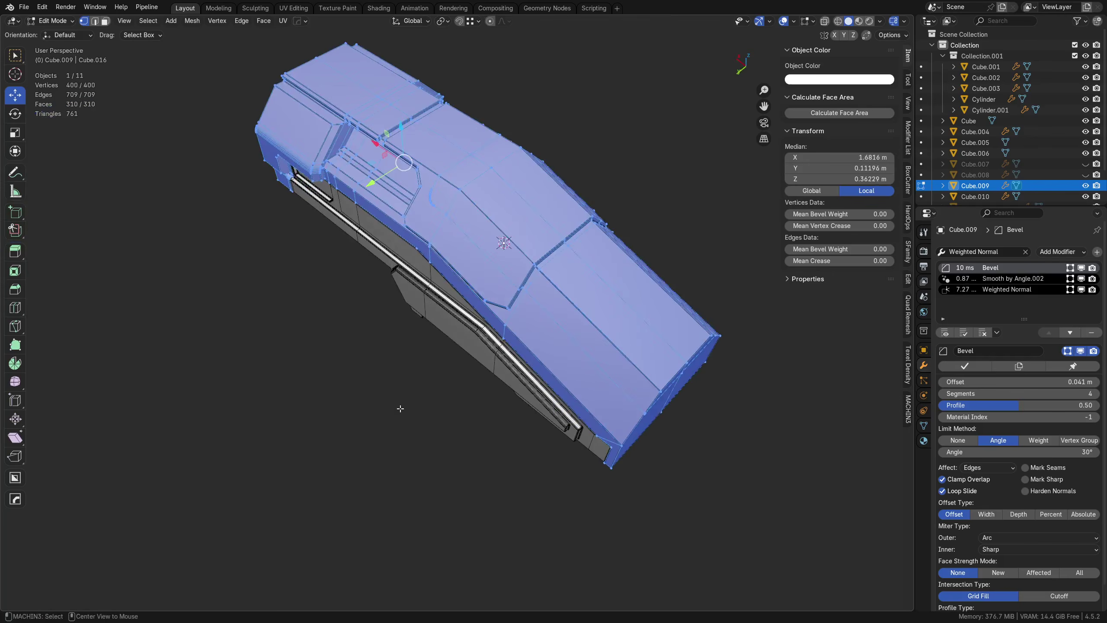
{"action": "key", "text": "alt+x"}
{"action": "middle_click_drag", "start_coordinate": [422, 349], "coordinate": [549, 303]}
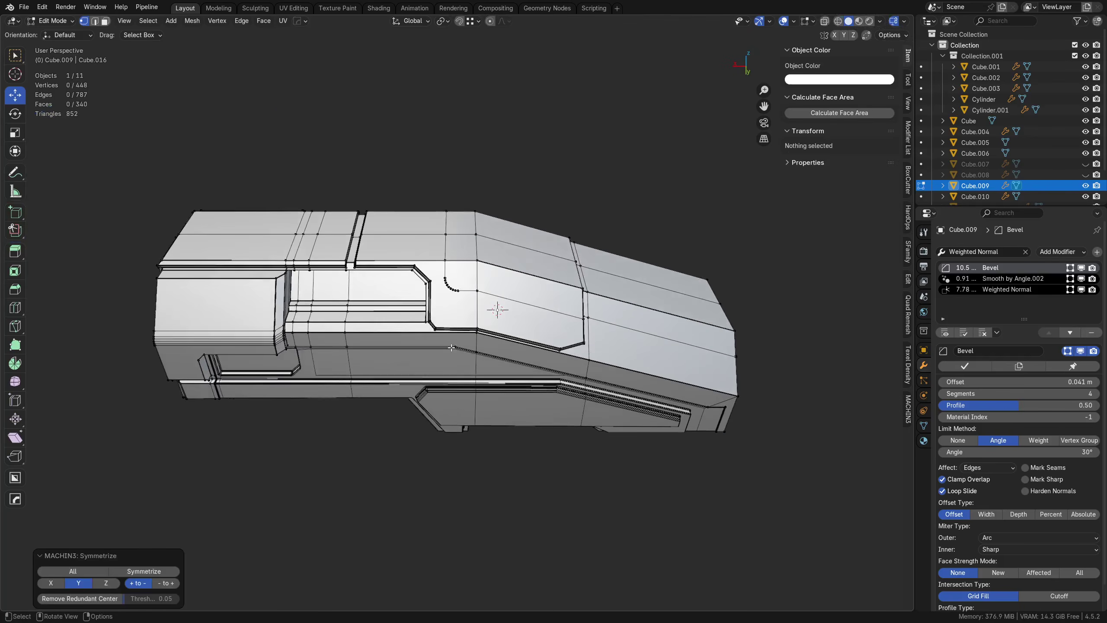
Step: Select the full edge loop of the rounded cut line on the hull's upper front
{"action": "scroll", "coordinate": [516, 331], "scroll_direction": "up", "scroll_amount": 4}
{"action": "middle_click_drag", "start_coordinate": [497, 345], "coordinate": [516, 361]}
{"action": "key", "text": "Tab"}
{"action": "left_click", "coordinate": [493, 313]}
{"action": "key", "text": "Tab"}
{"action": "left_click", "coordinate": [547, 312]}
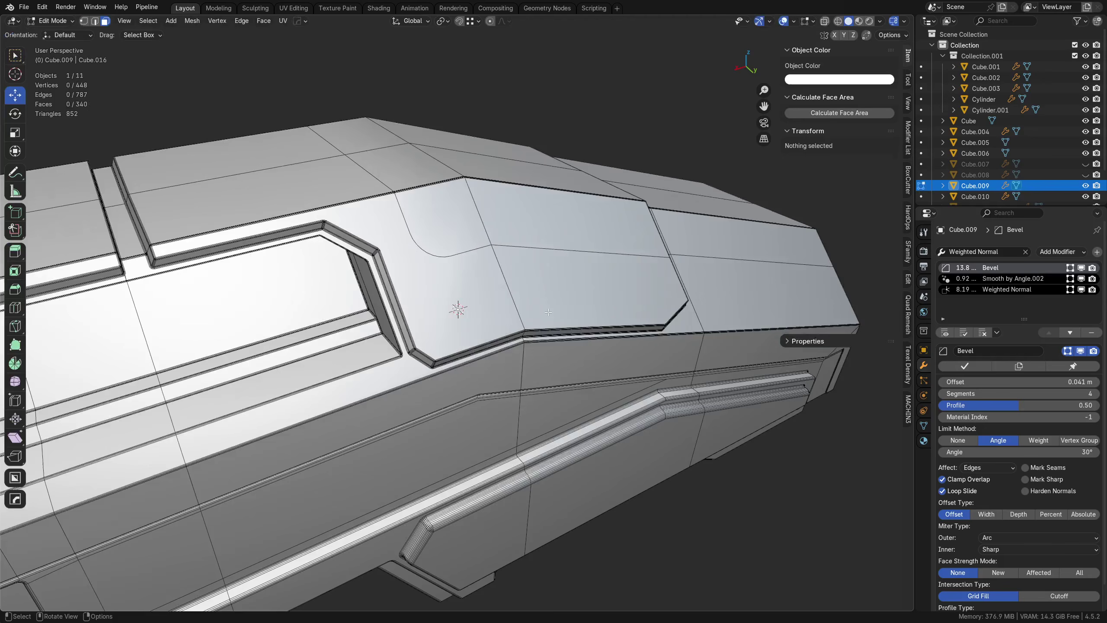
{"action": "key", "text": "Tab"}
{"action": "left_click", "coordinate": [548, 363]}
{"action": "left_click", "coordinate": [466, 260], "text": "alt"}
{"action": "middle_click_drag", "start_coordinate": [673, 322], "coordinate": [612, 373]}
{"action": "key", "text": "shift+alt+i"}
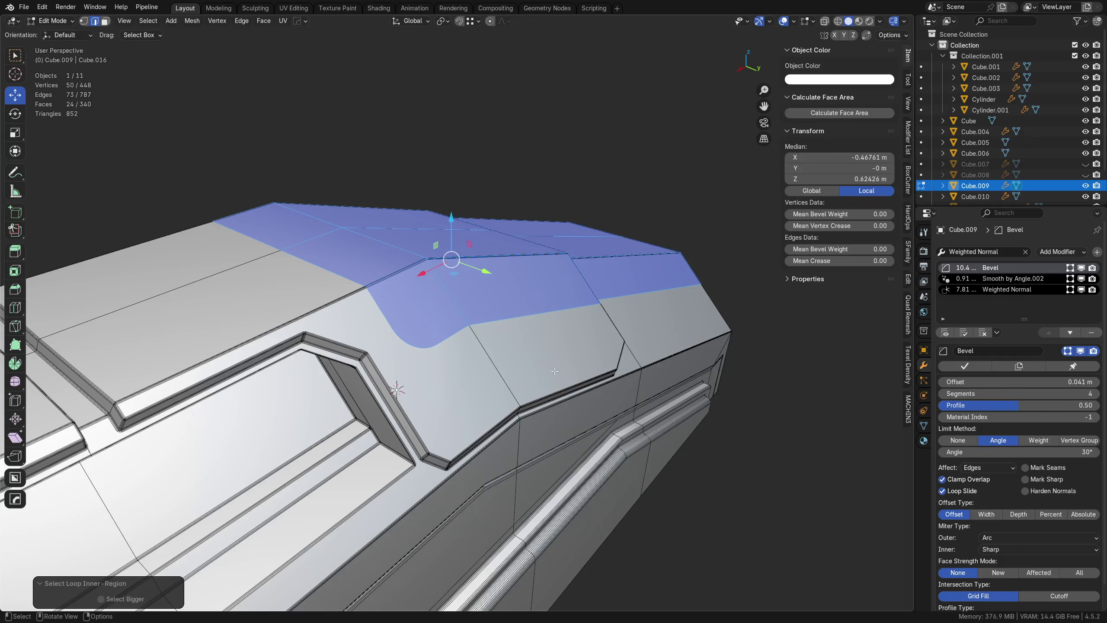
{"action": "key", "text": "ctrl+z"}
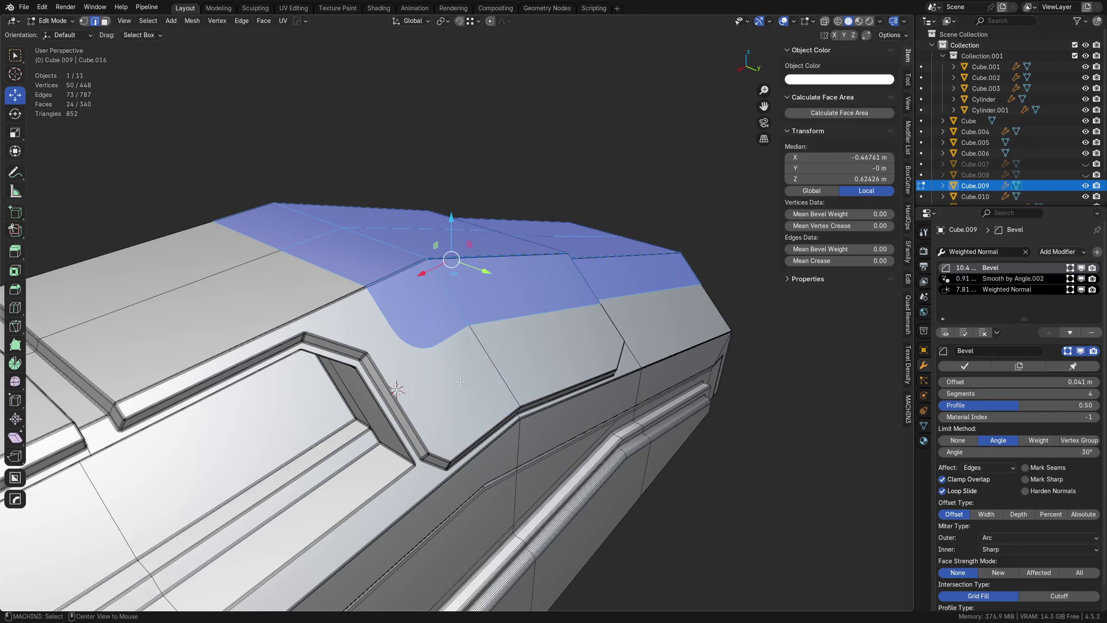
{"action": "scroll", "coordinate": [492, 365], "scroll_direction": "up", "scroll_amount": 4}
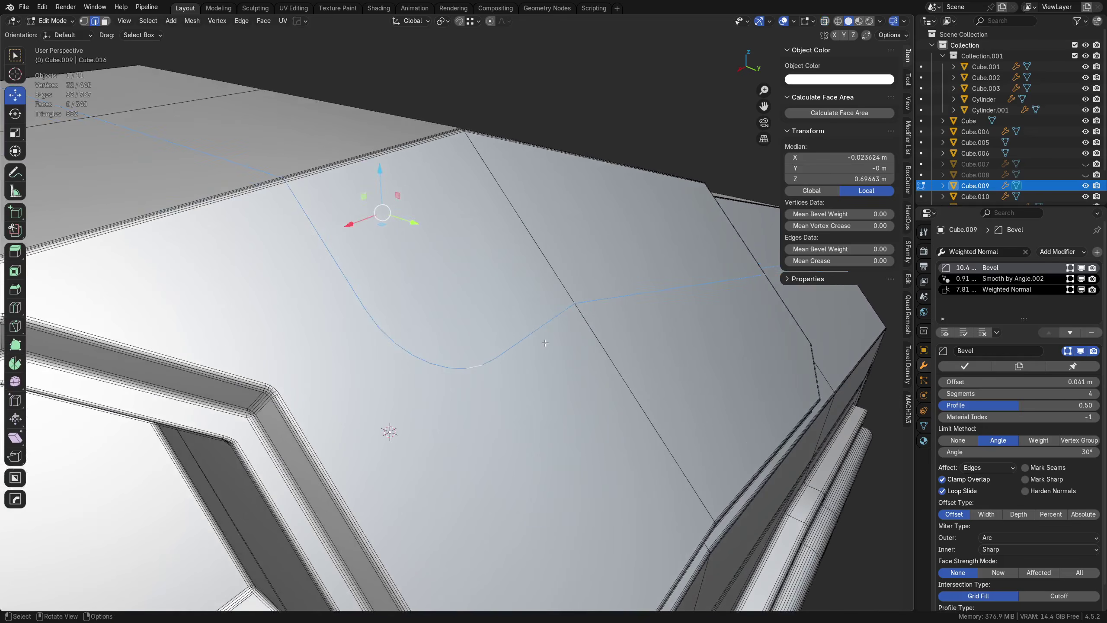
{"action": "key", "text": "ctrl+b"}
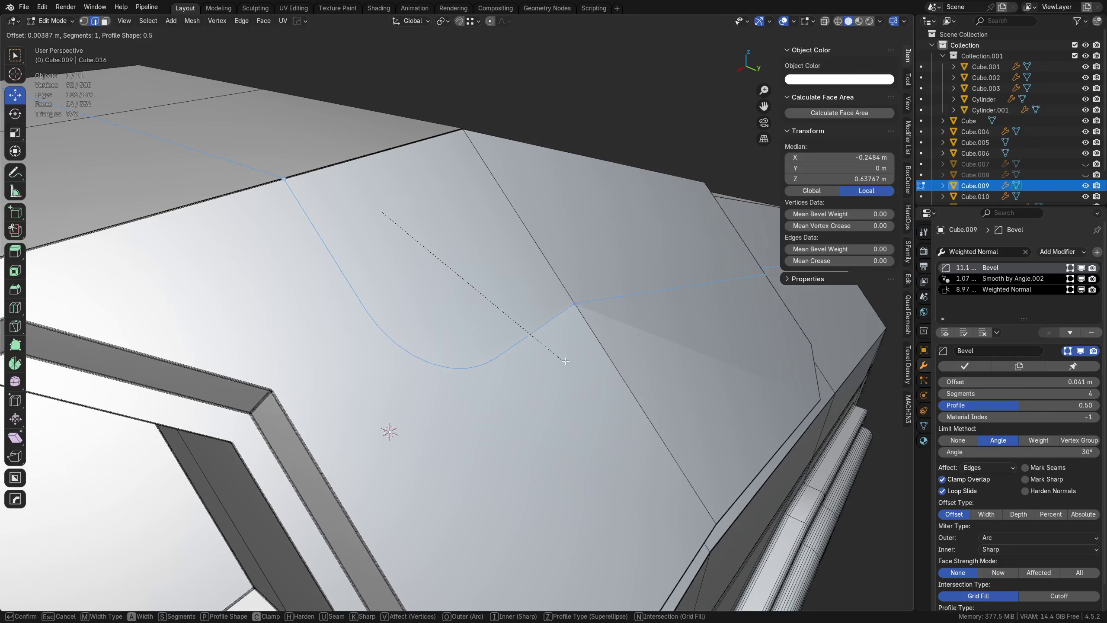
{"action": "key", "text": "Escape"}
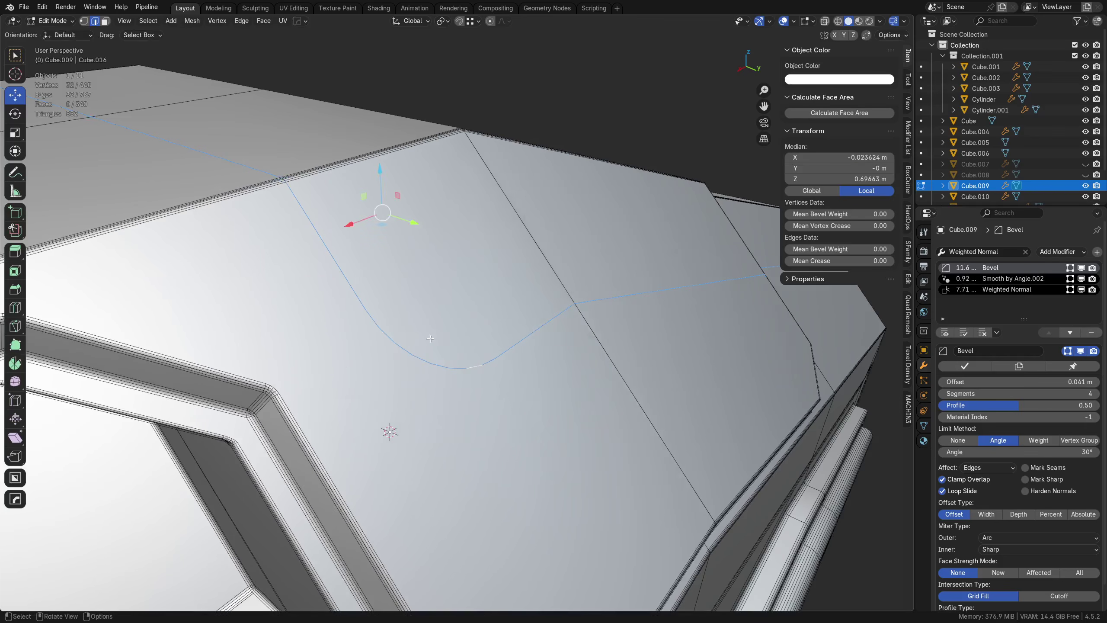
Step: Bevel the loop's edges into a hairline strip, reduce the selection to its middle loop and sink that by 0.0389 m with Shrink/Fatten
{"action": "key", "text": "ctrl+b"}
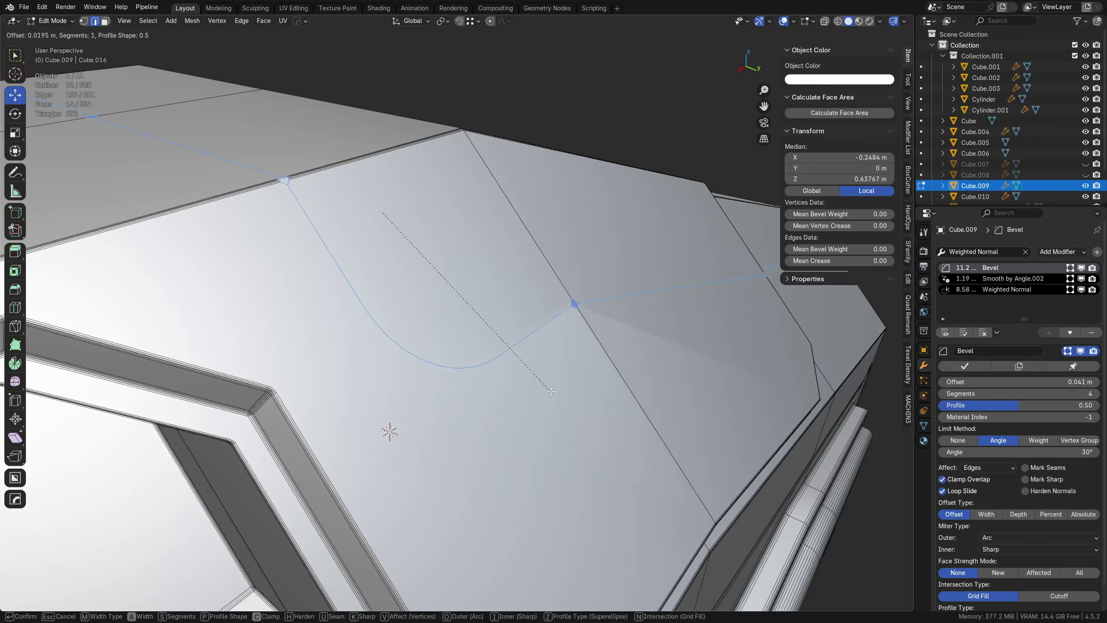
{"action": "key", "text": "v"}
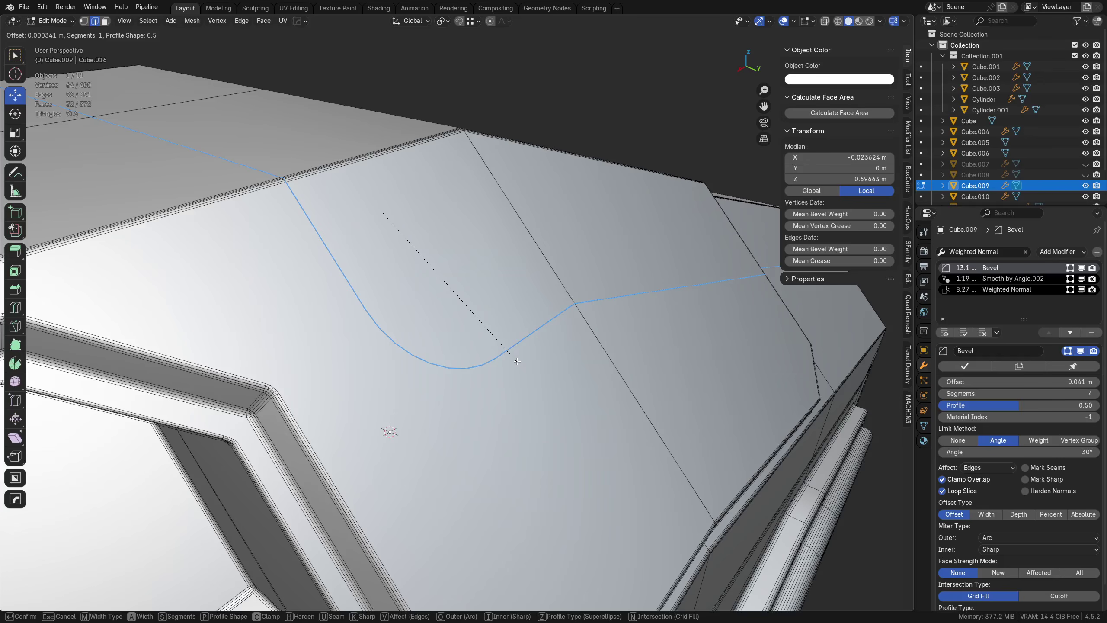
{"action": "left_click", "coordinate": [517, 361]}
{"action": "key", "text": "ctrl+KP_Subtract"}
{"action": "key", "text": "alt+s"}
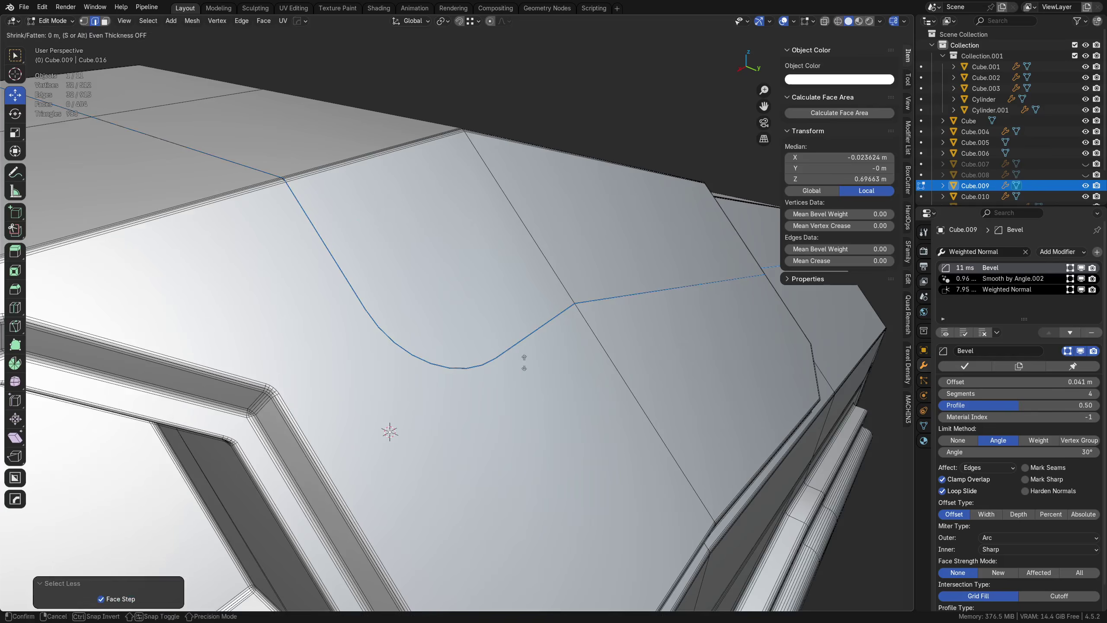
{"action": "left_click", "coordinate": [517, 415]}
Step: Select the region inside the sunken loop, separate it into its own object and return to Object Mode
{"action": "key", "text": "alt+z"}
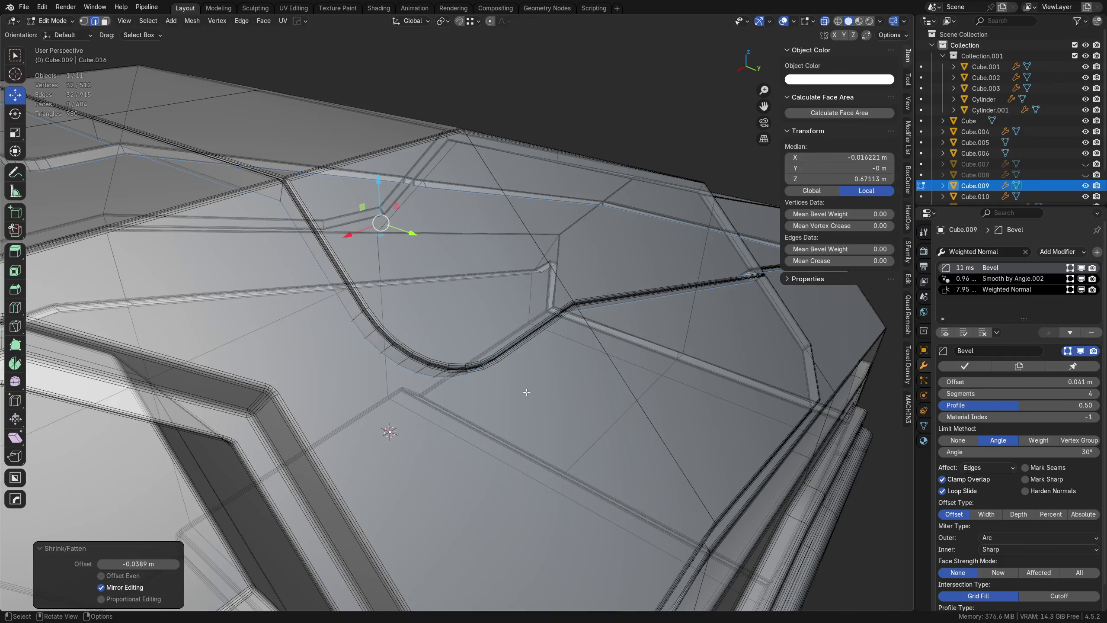
{"action": "key", "text": "shift+i"}
{"action": "key", "text": "p"}
{"action": "left_click", "coordinate": [527, 392]}
{"action": "key", "text": "Tab"}
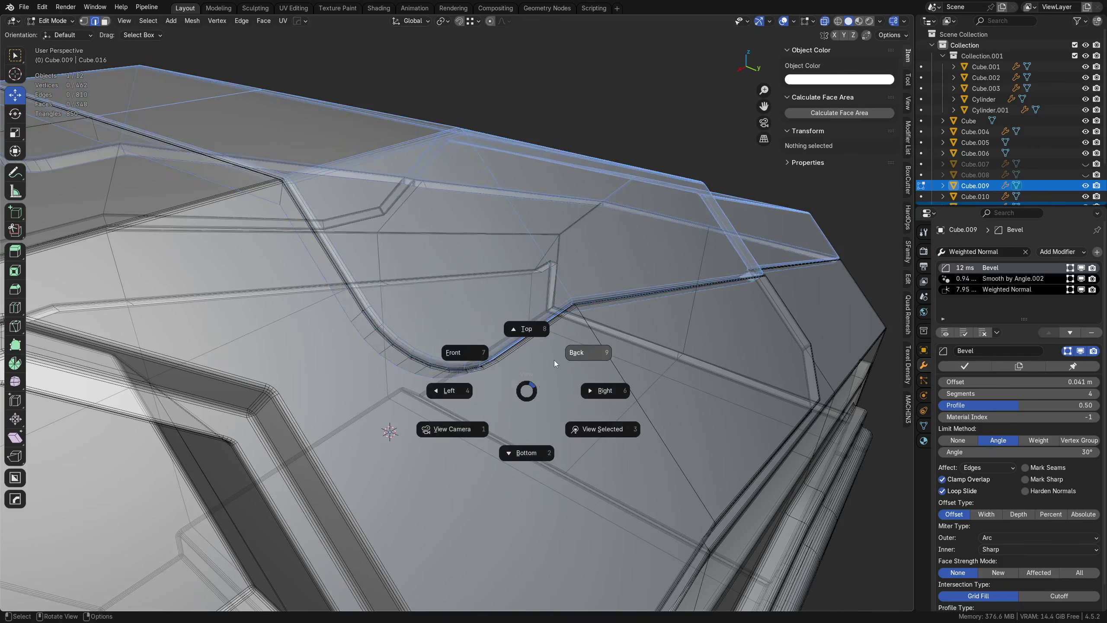
{"action": "left_click", "coordinate": [551, 291]}
{"action": "key", "text": "alt+z"}
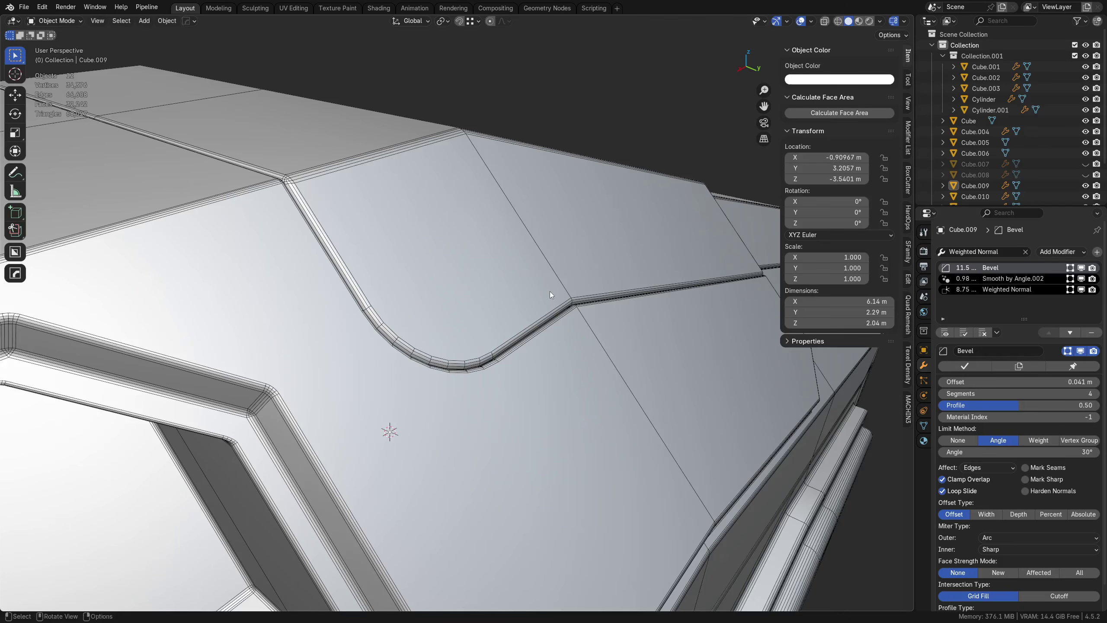
Step: Copy the grey object color of the reference model's body (Cube.001) onto the main hull (Cube.009)
{"action": "scroll", "coordinate": [523, 297], "scroll_direction": "down", "scroll_amount": 2}
{"action": "left_click", "coordinate": [457, 304]}
{"action": "key", "text": "alt+a"}
{"action": "middle_click_drag", "start_coordinate": [458, 304], "coordinate": [476, 407]}
{"action": "scroll", "coordinate": [444, 342], "scroll_direction": "down", "scroll_amount": 3}
{"action": "left_click", "coordinate": [514, 412]}
{"action": "left_click", "coordinate": [822, 83]}
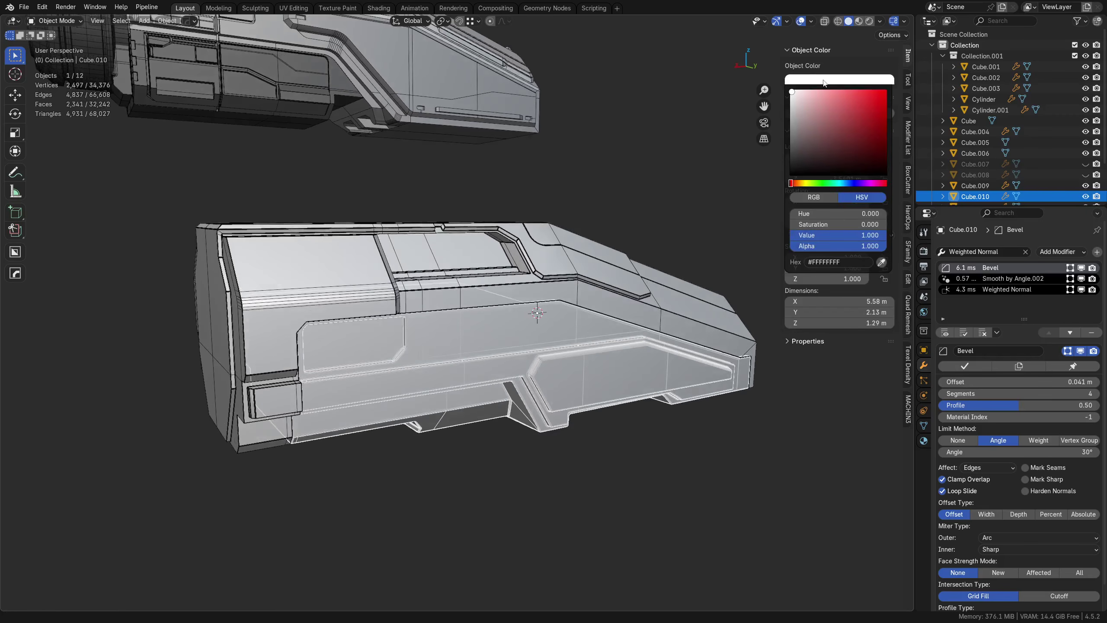
{"action": "left_click", "coordinate": [374, 64]}
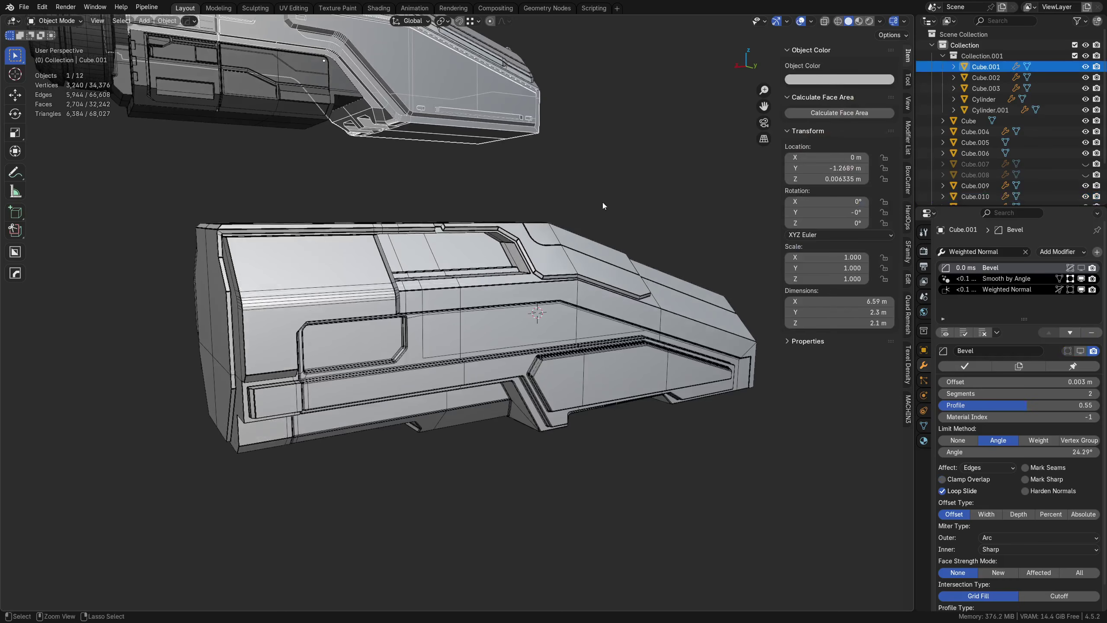
{"action": "left_click", "coordinate": [469, 373]}
{"action": "left_click", "coordinate": [355, 286]}
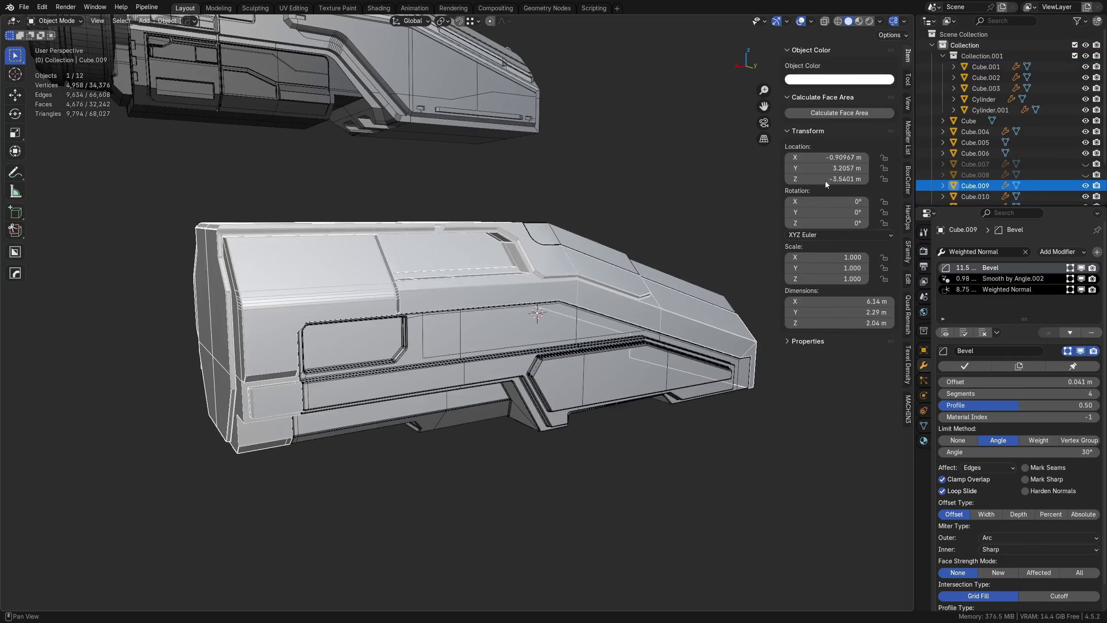
Step: Copy the dark object color of the reference model's lower part (Cube.003) onto the lower side panel (Cube.010)
{"action": "left_click", "coordinate": [282, 89]}
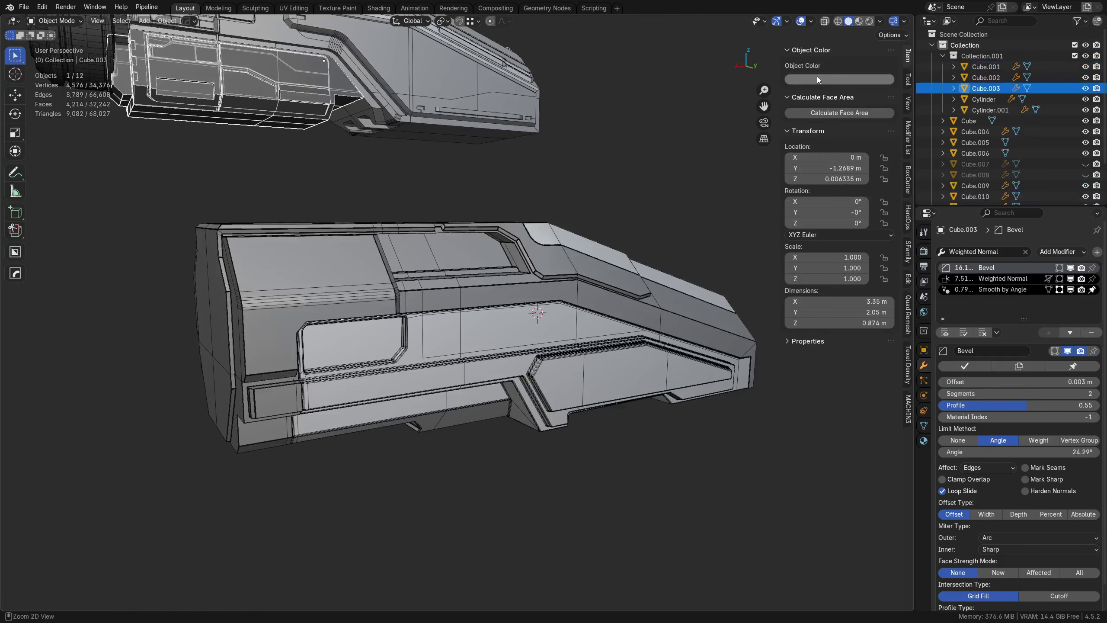
{"action": "left_click", "coordinate": [560, 322]}
{"action": "middle_click_drag", "start_coordinate": [589, 113], "coordinate": [550, 325]}
Step: Copy the light object color of the reference model's upper shell (Cube.002) onto the separated upper panel and the main hull
{"action": "left_click", "coordinate": [390, 102]}
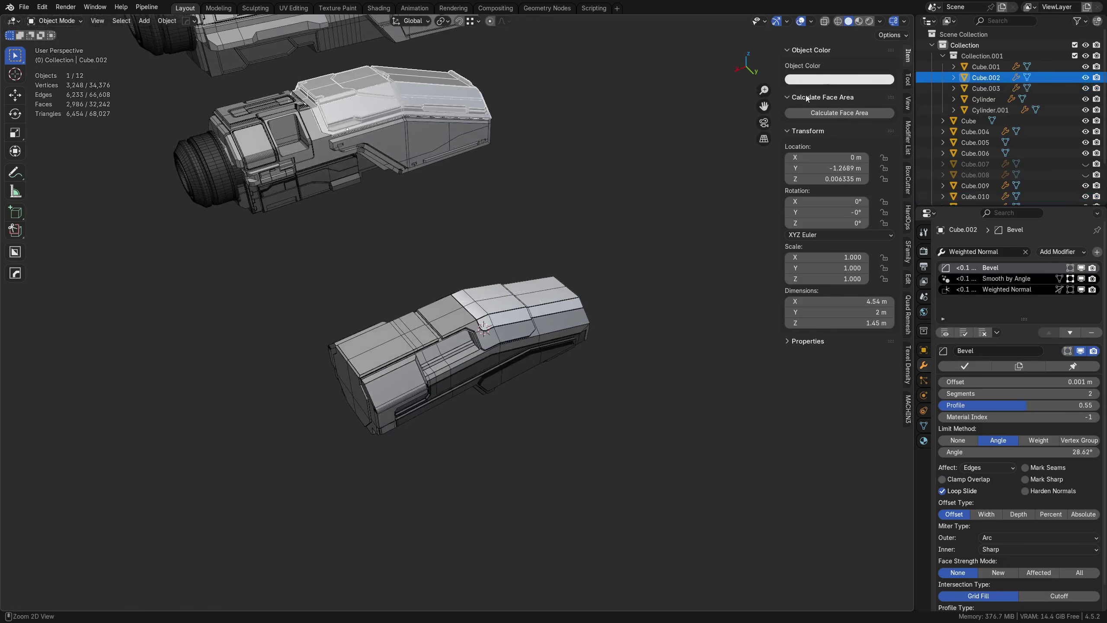
{"action": "left_click", "coordinate": [519, 295]}
{"action": "key", "text": "ctrl+v"}
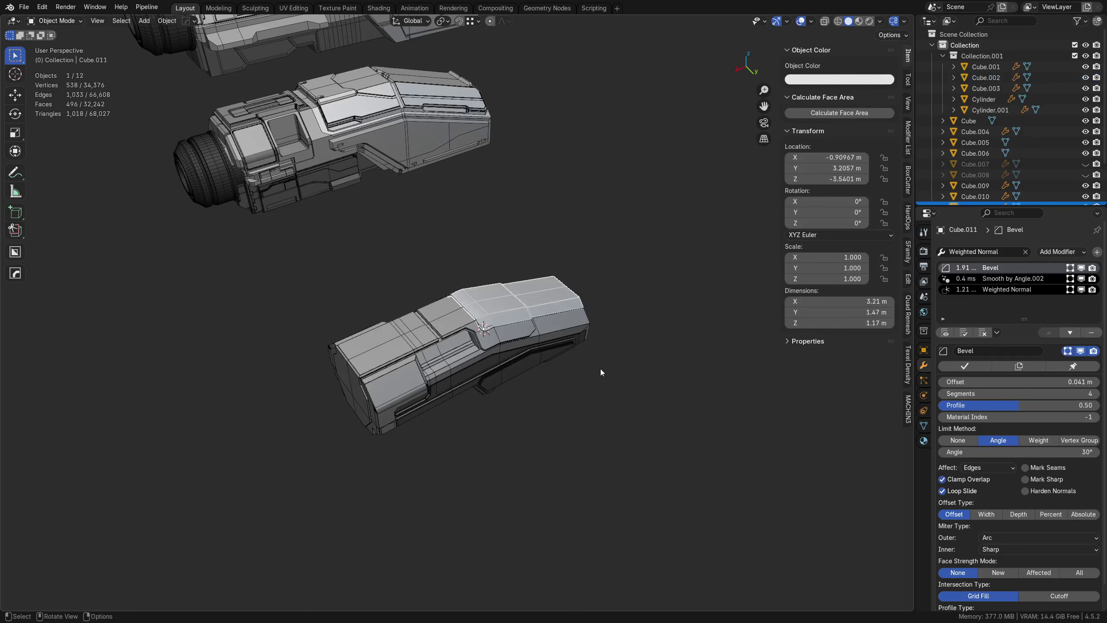
{"action": "middle_click_drag", "start_coordinate": [600, 369], "coordinate": [594, 344]}
{"action": "left_click", "coordinate": [417, 341]}
{"action": "key", "text": "ctrl+v"}
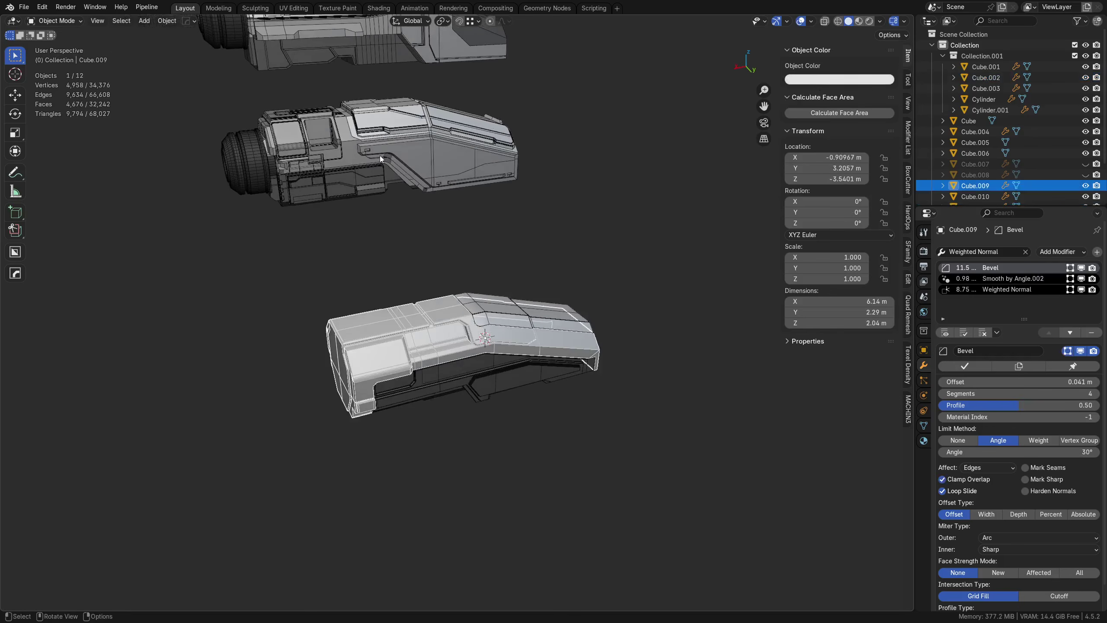
Step: Give the separated upper panel (Cube.011) the grey object color of the reference body (Cube.001) and clear the selection
{"action": "left_click", "coordinate": [395, 128]}
{"action": "left_click", "coordinate": [402, 154]}
{"action": "left_click", "coordinate": [499, 318]}
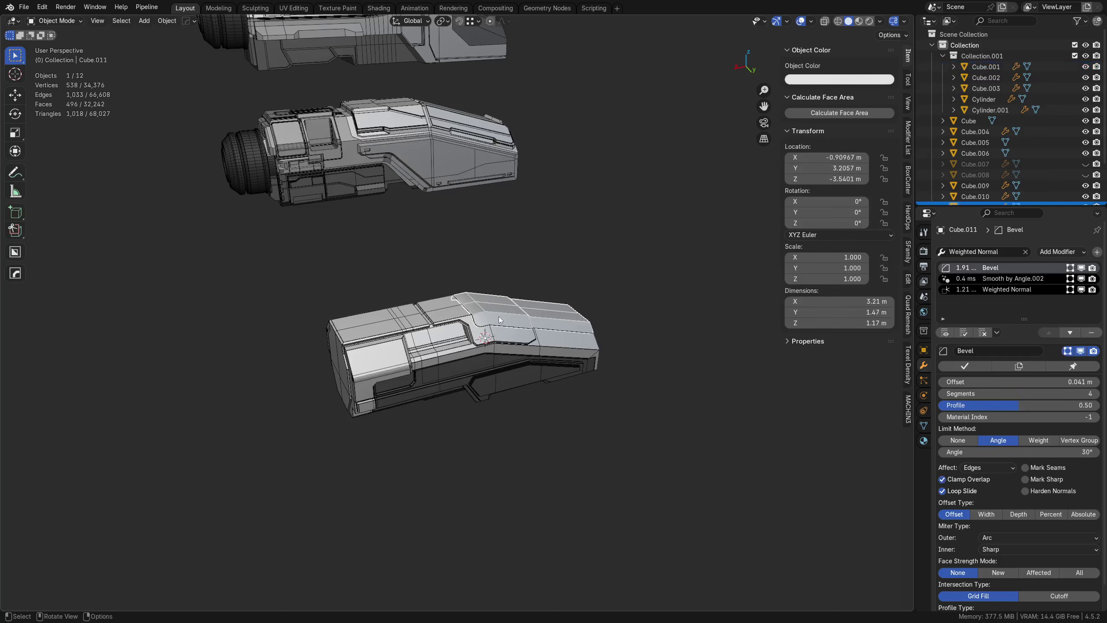
{"action": "key", "text": "alt+a"}
Step: Enable Cavity in the viewport shading options and inspect the hull's panel edges
{"action": "middle_click_drag", "start_coordinate": [592, 419], "coordinate": [510, 357]}
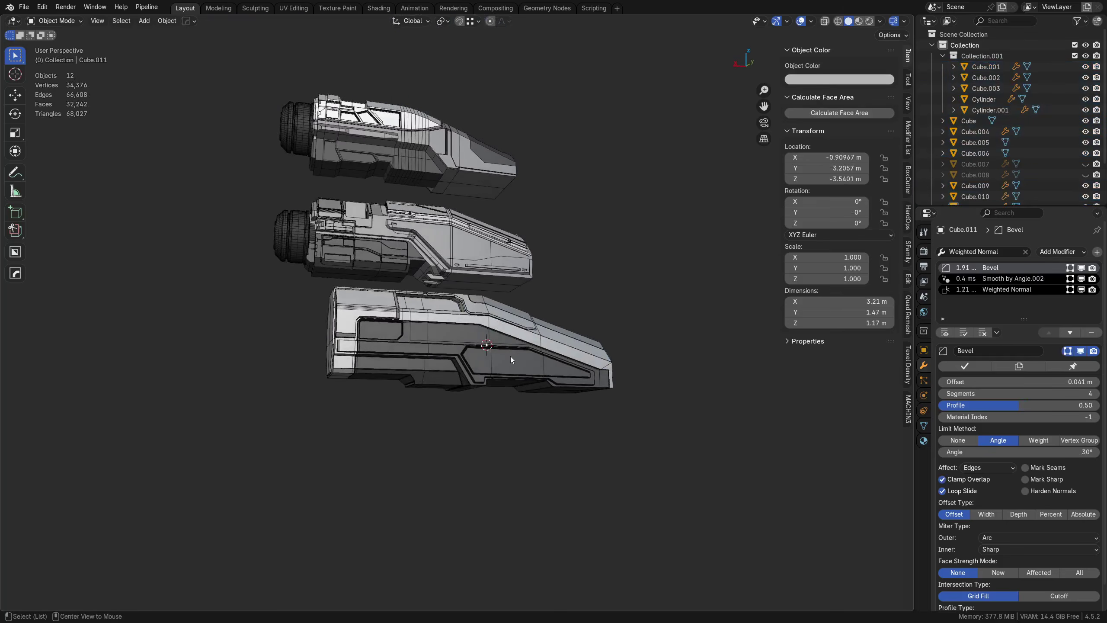
{"action": "scroll", "coordinate": [514, 375], "scroll_direction": "up", "scroll_amount": 4}
{"action": "middle_click_drag", "start_coordinate": [516, 397], "coordinate": [500, 344]}
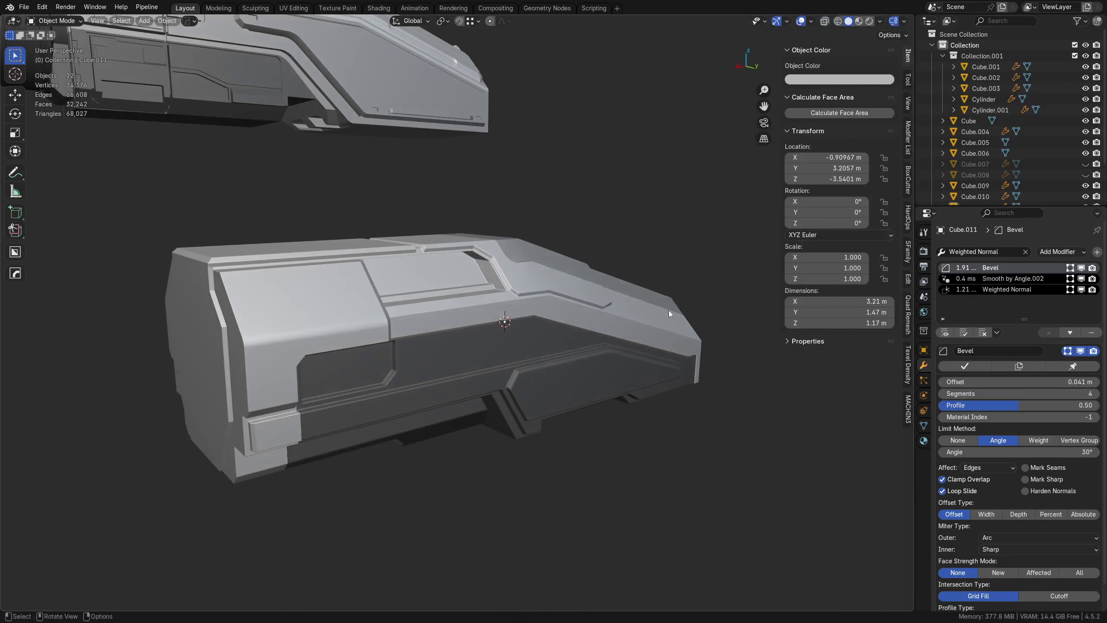
{"action": "left_click", "coordinate": [881, 22]}
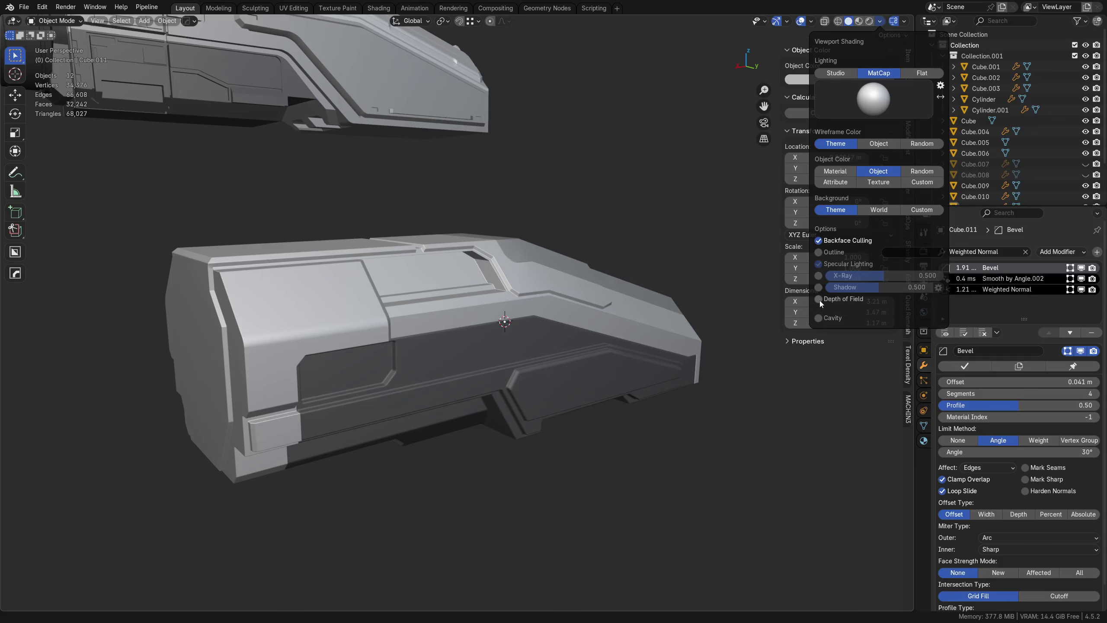
{"action": "left_click", "coordinate": [821, 319]}
{"action": "middle_click_drag", "start_coordinate": [553, 482], "coordinate": [502, 371]}
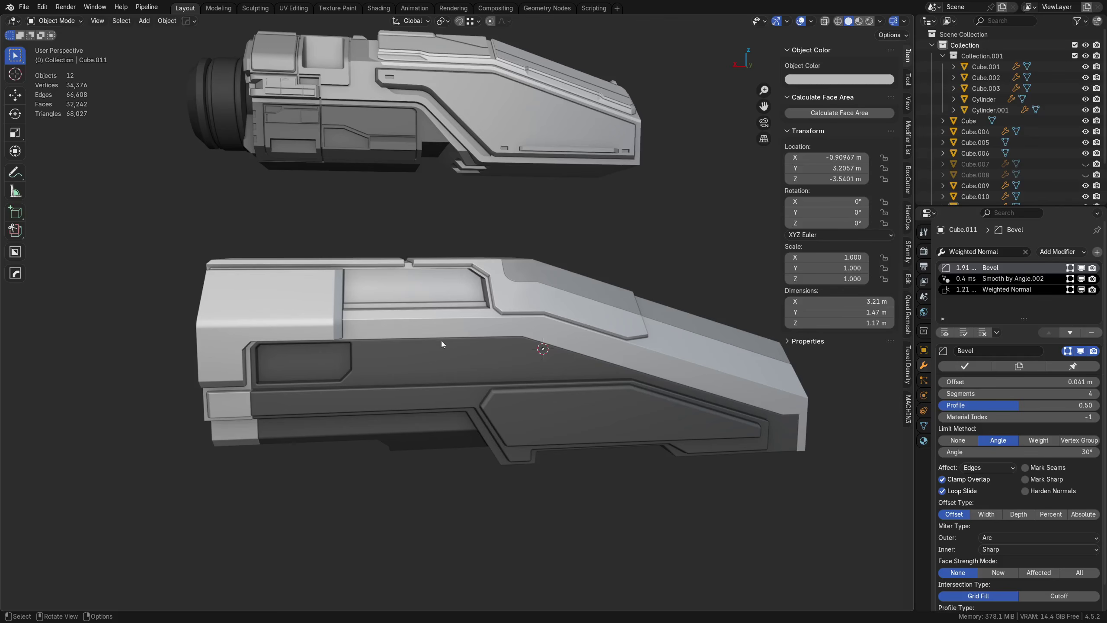
{"action": "mouse_move", "coordinate": [451, 342]}
{"action": "middle_mouse_down"}
{"action": "mouse_move", "coordinate": [471, 368]}
{"action": "mouse_move", "coordinate": [525, 367]}
{"action": "mouse_move", "coordinate": [471, 344]}
{"action": "middle_mouse_up"}
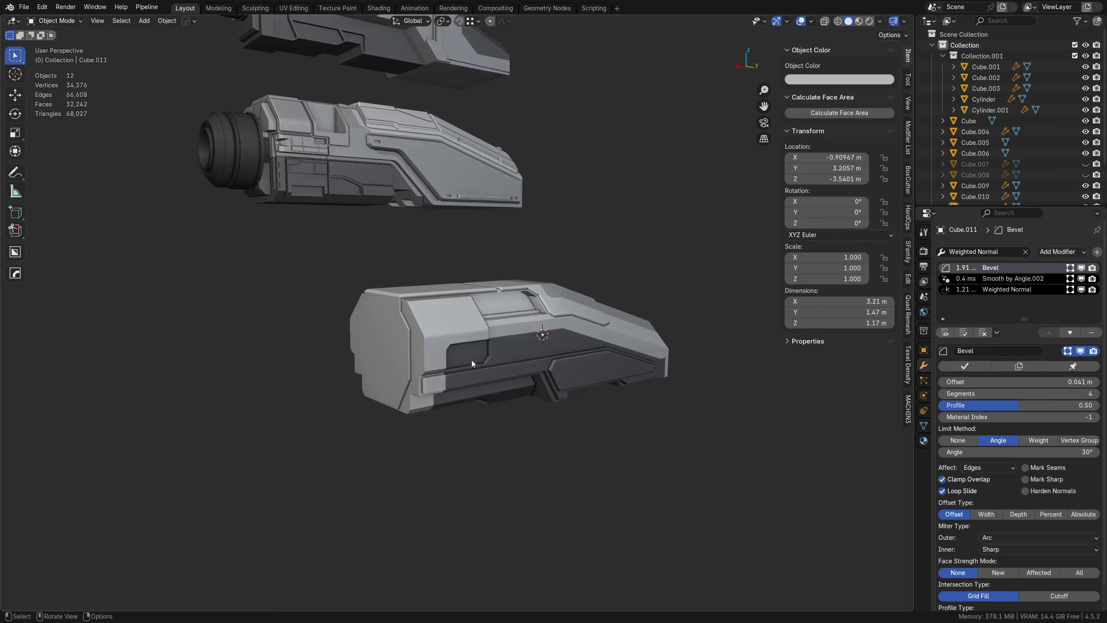
Step: Duplicate the reference model's engine cylinder and place the copy centred on the new hull's flat end, offset about 4.51 m in Y and -3.42 m in Z
{"action": "left_click", "coordinate": [227, 157]}
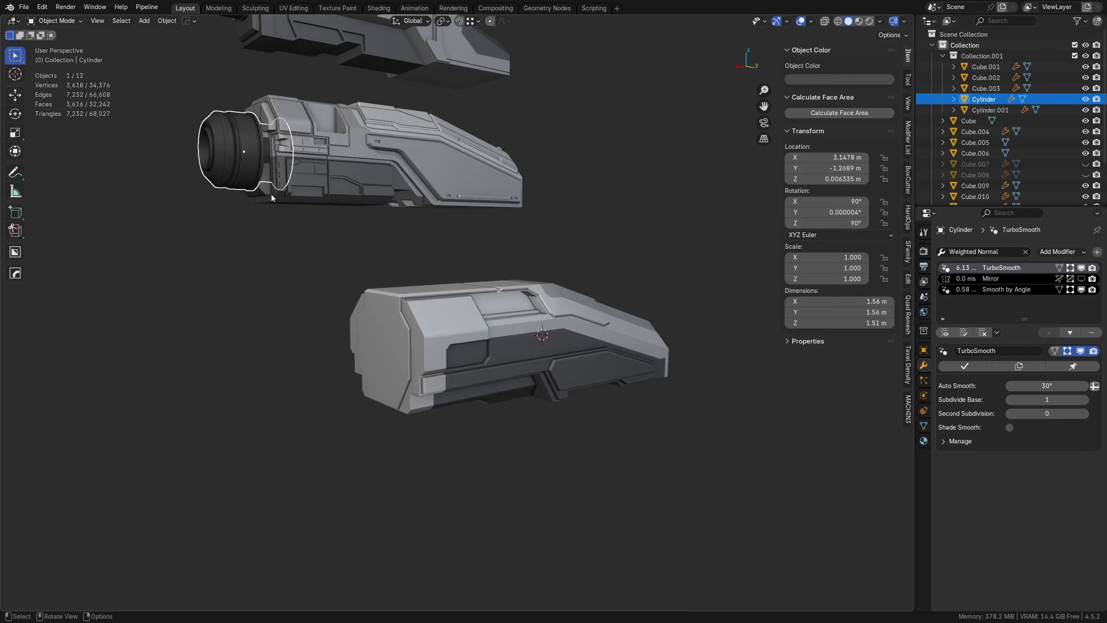
{"action": "middle_click_drag", "start_coordinate": [232, 160], "coordinate": [472, 226], "text": "alt"}
{"action": "key", "text": "shift+d"}
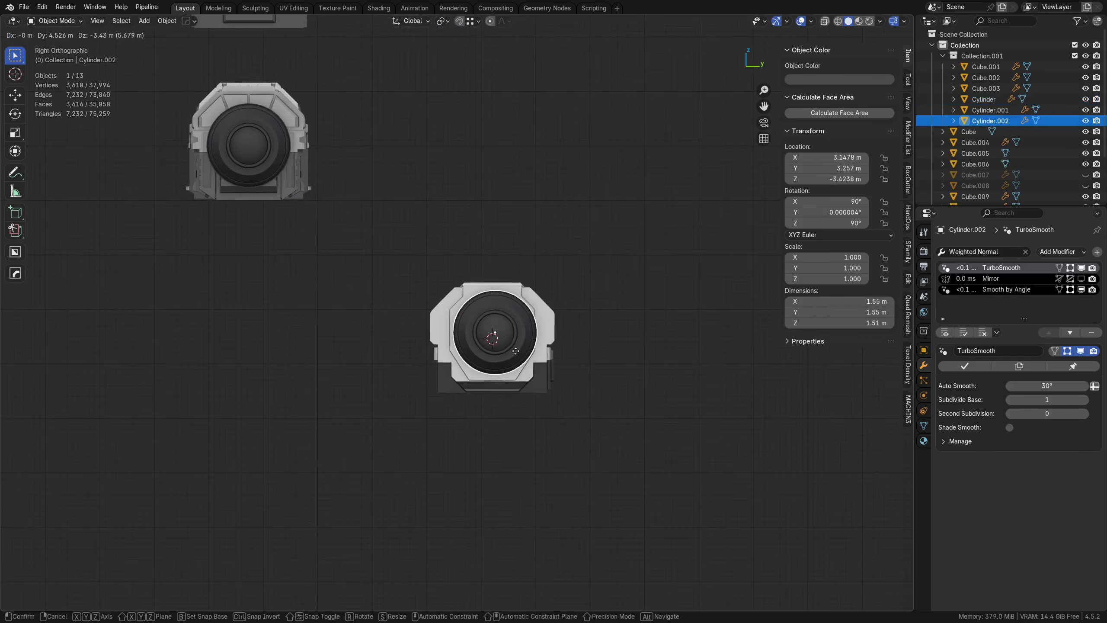
{"action": "left_click", "coordinate": [539, 362]}
{"action": "middle_click_drag", "start_coordinate": [539, 362], "coordinate": [443, 377]}
{"action": "scroll", "coordinate": [443, 377], "scroll_direction": "up", "scroll_amount": 4}
Step: Move the copied engine cylinder along X about 0.25 m towards the new hull
{"action": "key", "text": "g"}
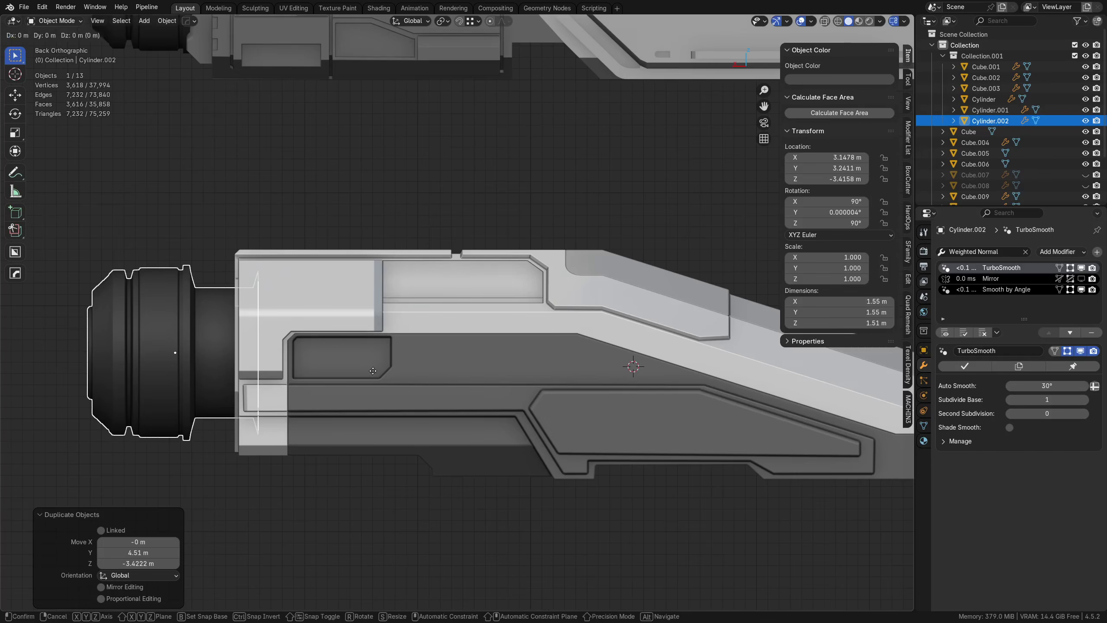
{"action": "key", "text": "x"}
{"action": "left_click", "coordinate": [402, 373]}
{"action": "middle_click_drag", "start_coordinate": [297, 385], "coordinate": [549, 411], "text": "shift"}
{"action": "left_click", "coordinate": [328, 373]}
{"action": "key", "text": "g"}
{"action": "key", "text": "x"}
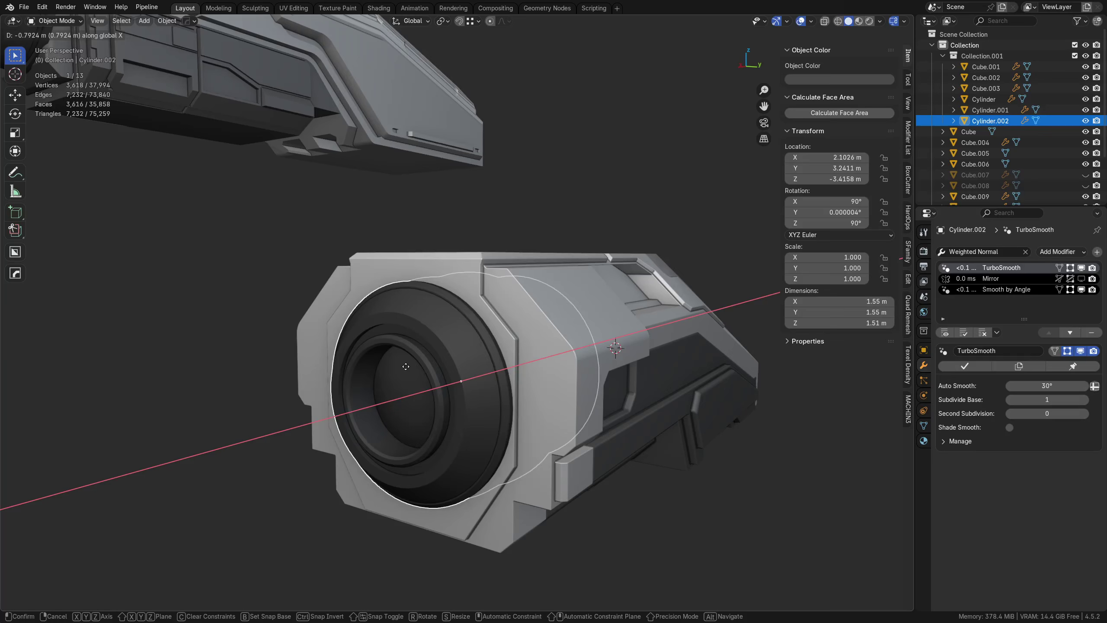
{"action": "right_click", "coordinate": [398, 366]}
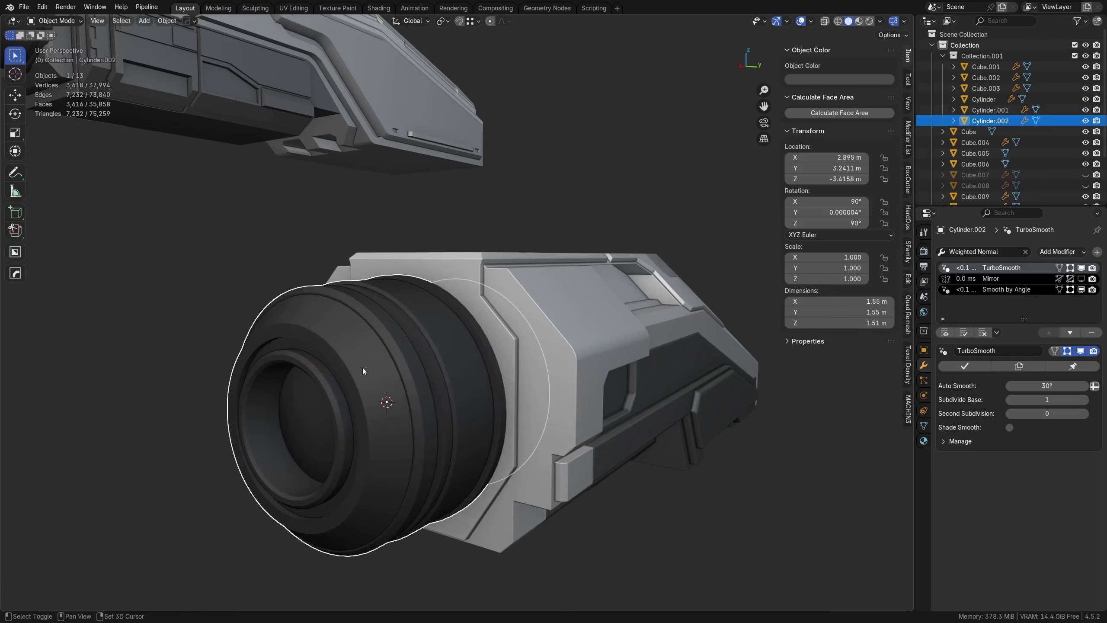
Step: Add a 32-sided cylinder mesh at the copied engine's position and rotate it 90° so it lies along the hull's length
{"action": "key", "text": "shift+a"}
{"action": "mouse_move", "coordinate": [445, 340]}
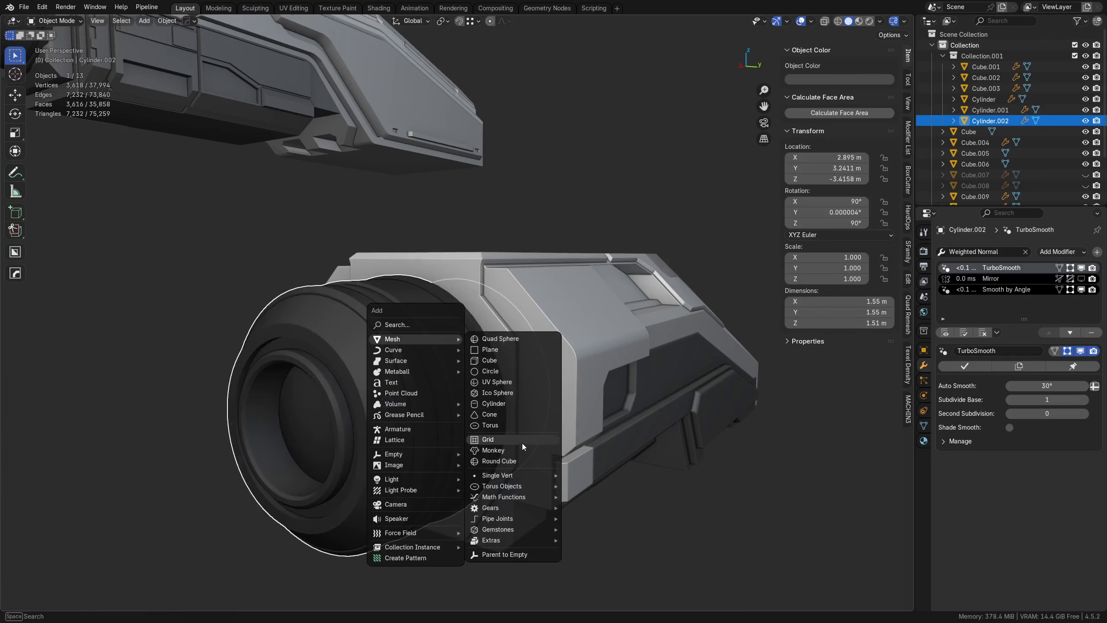
{"action": "left_click", "coordinate": [518, 403]}
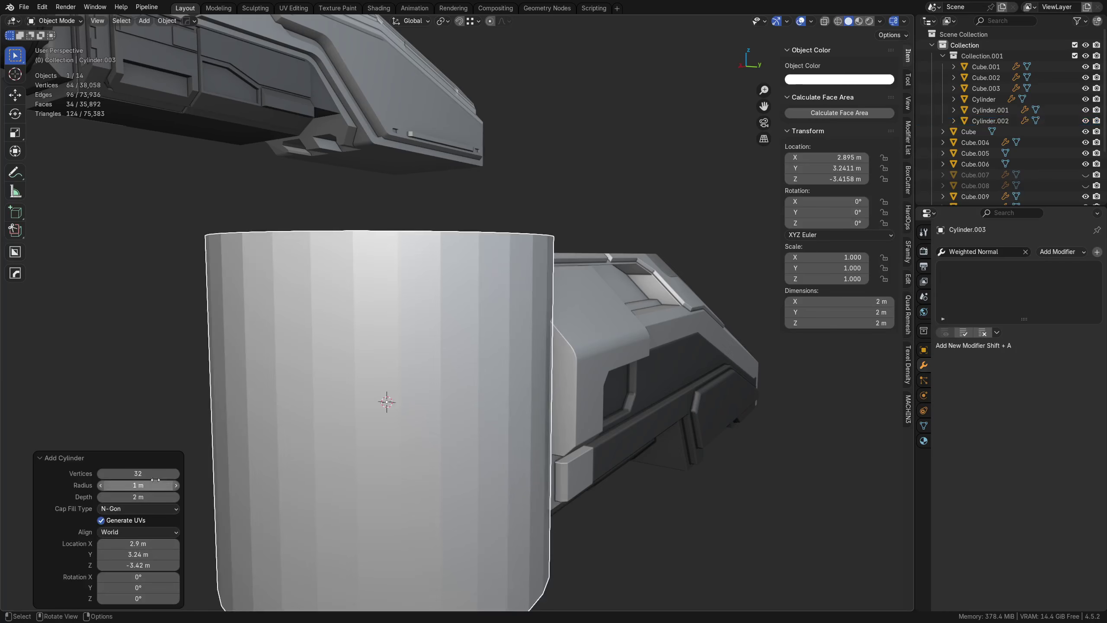
{"action": "key", "text": "ctrl+KP_1"}
{"action": "key", "text": "r"}
{"action": "key", "text": "9"}
{"action": "key", "text": "0"}
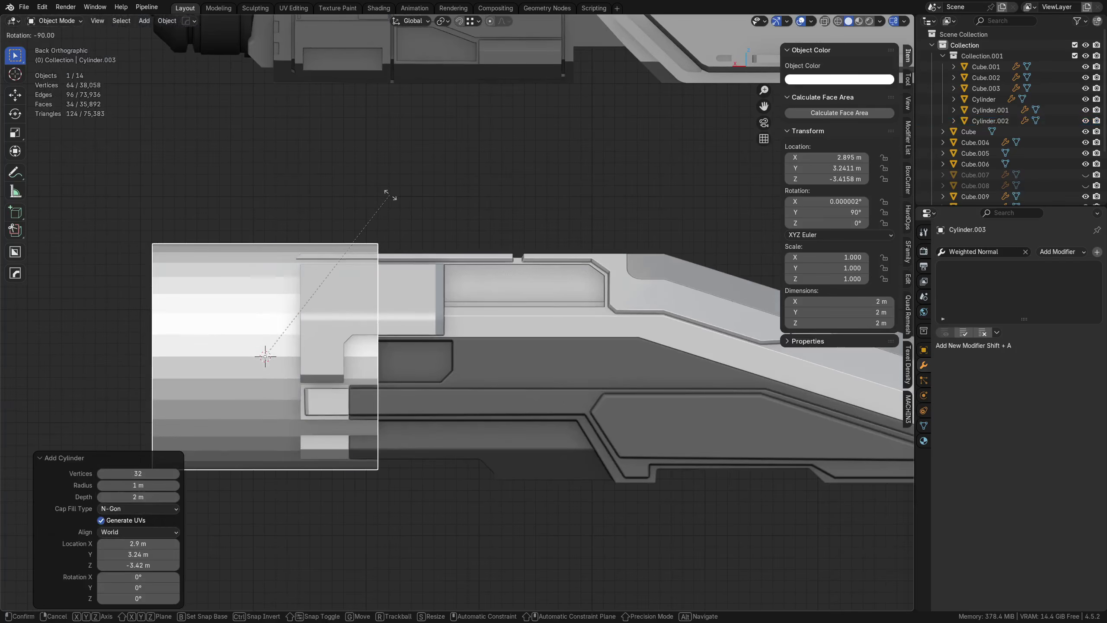
{"action": "key", "text": "Return"}
Step: Scale the new cylinder to about 1.63 m, slightly wider than the engine, and move it about 0.11 m along X into the hull
{"action": "key", "text": "s"}
{"action": "left_click", "coordinate": [549, 446]}
{"action": "key", "text": "alt+z"}
{"action": "middle_click_drag", "start_coordinate": [405, 436], "coordinate": [541, 461]}
{"action": "key", "text": "alt+z"}
{"action": "middle_click_drag", "start_coordinate": [671, 481], "coordinate": [408, 450]}
{"action": "key", "text": "s"}
{"action": "left_click", "coordinate": [693, 497]}
{"action": "key", "text": "g"}
{"action": "key", "text": "y"}
{"action": "key", "text": "x"}
{"action": "left_click", "coordinate": [442, 352]}
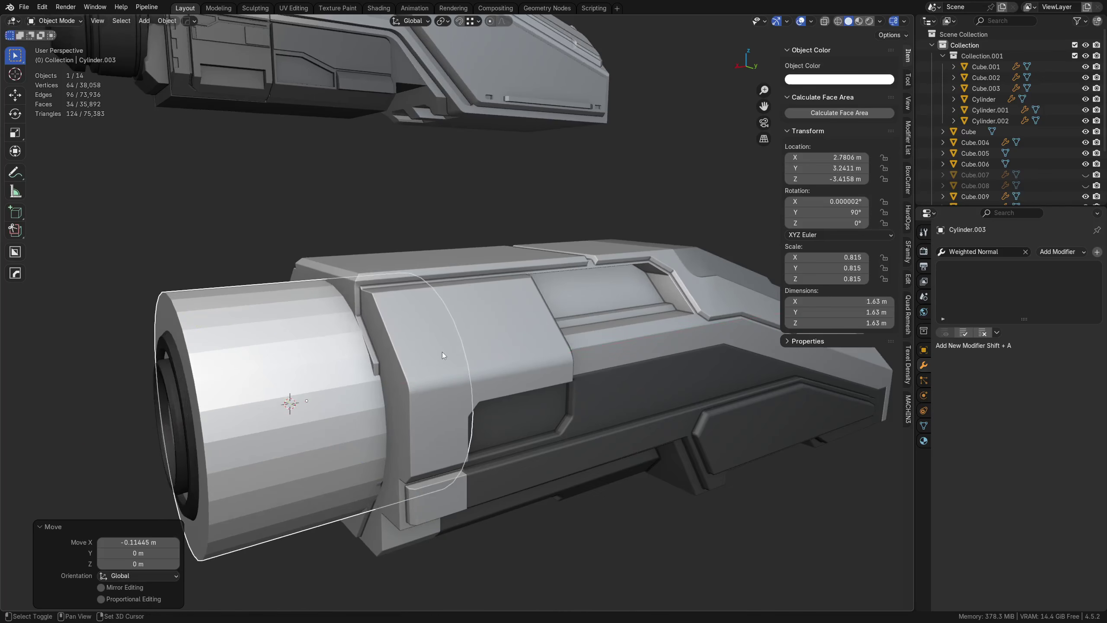
Step: Subtract the new cylinder from the main hull (Cube.009) with a Difference Boolean and check the cut in isolation
{"action": "left_click", "coordinate": [441, 353], "text": "shift"}
{"action": "key", "text": "ctrl+KP_Subtract"}
{"action": "middle_click_drag", "start_coordinate": [442, 360], "coordinate": [445, 235]}
{"action": "left_click", "coordinate": [591, 358]}
{"action": "key", "text": "KP_Divide"}
{"action": "middle_click_drag", "start_coordinate": [310, 288], "coordinate": [428, 296]}
{"action": "key", "text": "KP_Divide"}
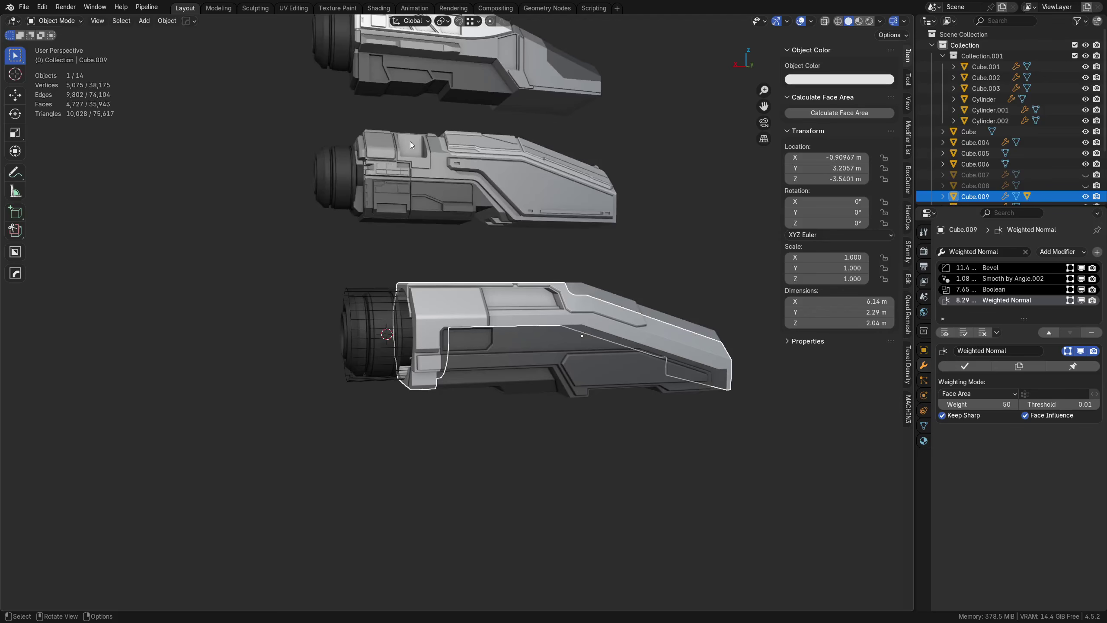
Step: Hide the wireframe cutter cylinder (Cylinder.003) around the engine
{"action": "scroll", "coordinate": [419, 327], "scroll_direction": "up", "scroll_amount": 4}
{"action": "middle_click_drag", "start_coordinate": [420, 355], "coordinate": [396, 357]}
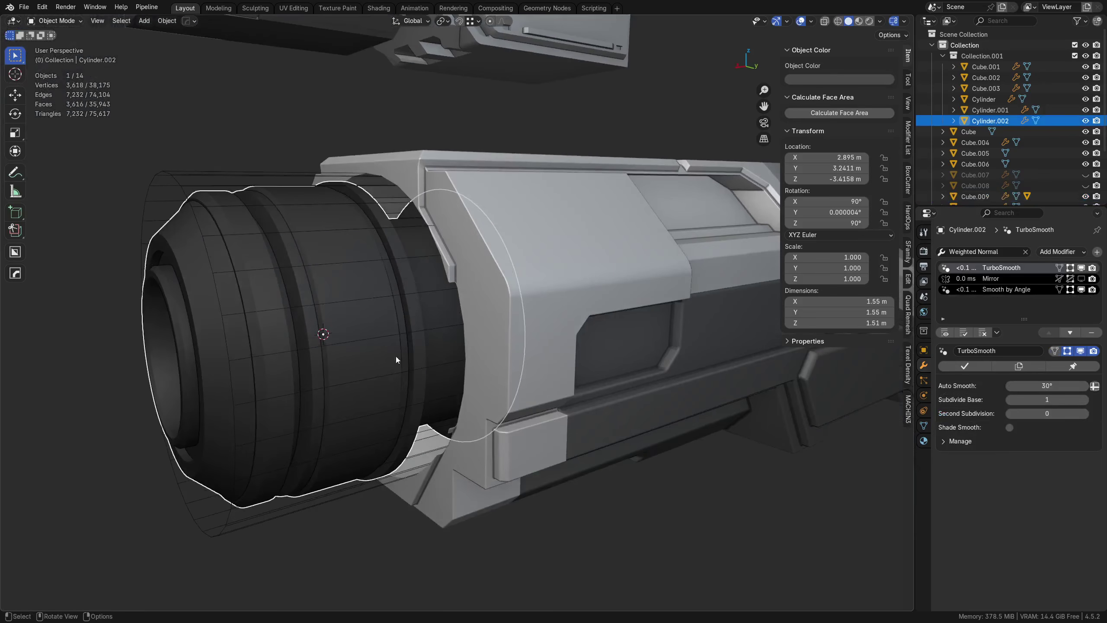
{"action": "left_click", "coordinate": [294, 311]}
{"action": "key", "text": "h"}
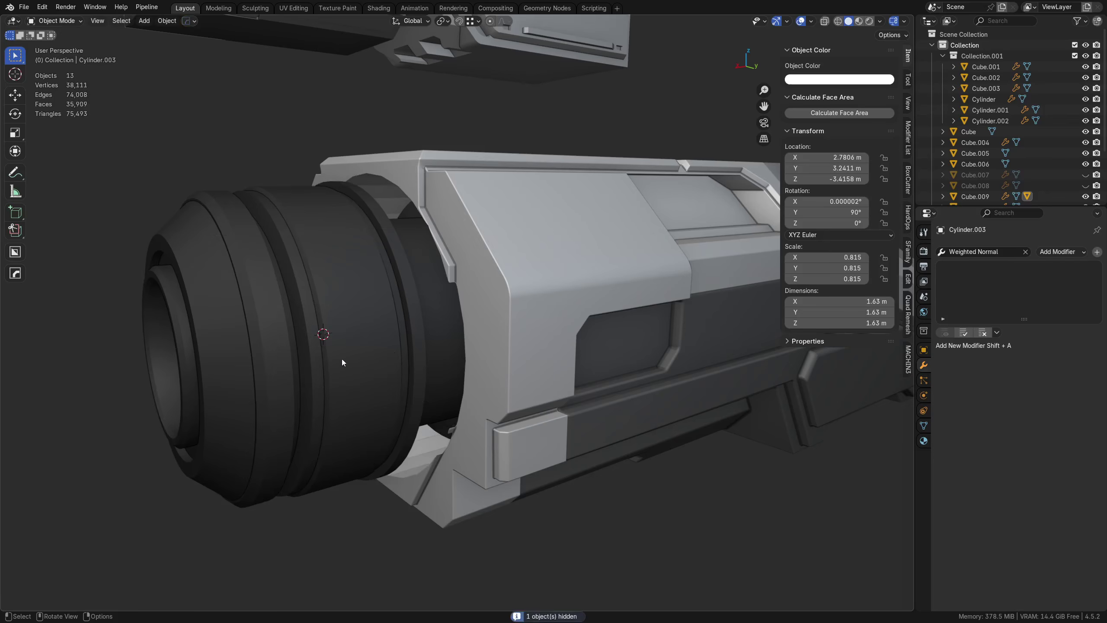
Step: Move the copied engine cylinder along X about 0.4 m deeper into the hull's round cutout and clear the selection
{"action": "left_click", "coordinate": [342, 359]}
{"action": "key", "text": "g"}
{"action": "key", "text": "y"}
{"action": "key", "text": "x"}
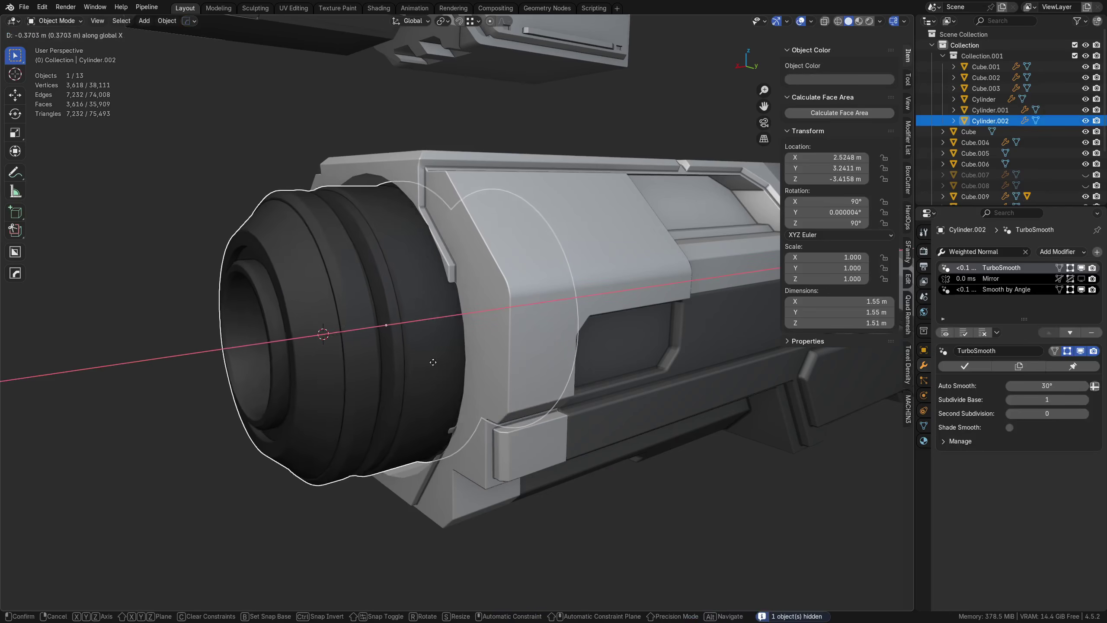
{"action": "left_click", "coordinate": [443, 379]}
{"action": "key", "text": "a"}
{"action": "key", "text": "a"}
Step: Try the Exact solver on the main hull's Boolean modifier and switch it back to Float
{"action": "middle_click_drag", "start_coordinate": [575, 371], "coordinate": [511, 307]}
{"action": "left_click", "coordinate": [512, 307]}
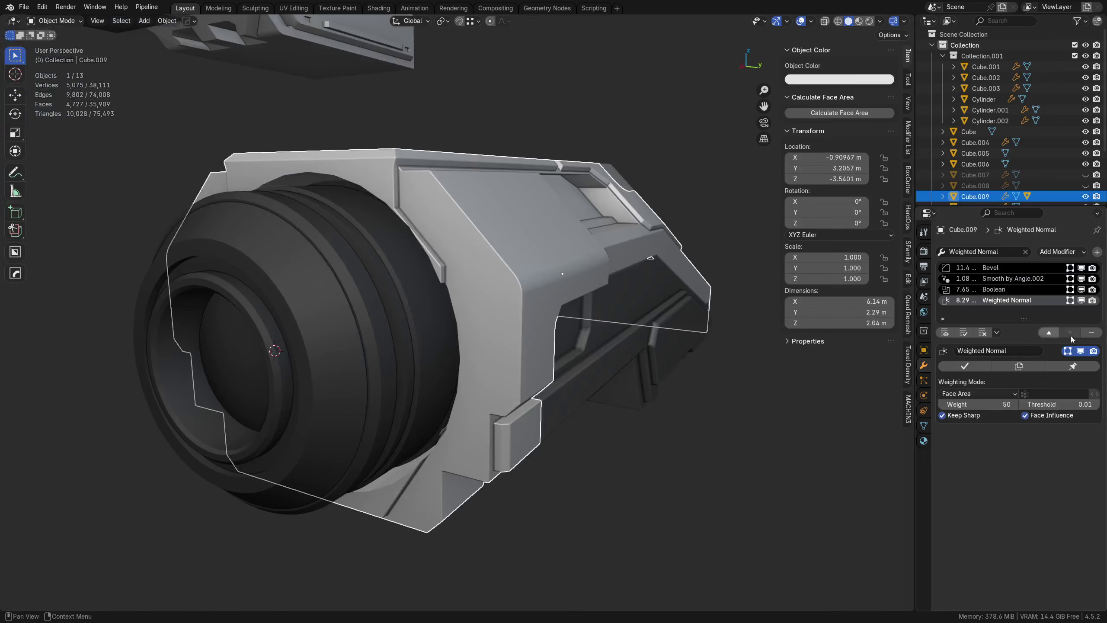
{"action": "left_click", "coordinate": [1003, 290]}
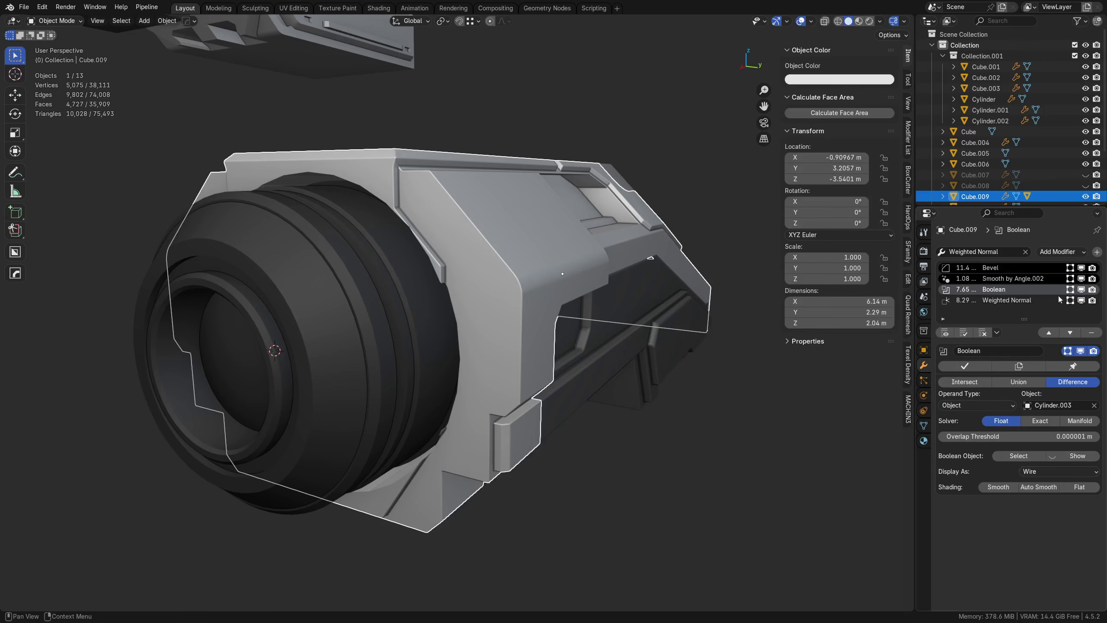
{"action": "left_click", "coordinate": [1040, 422]}
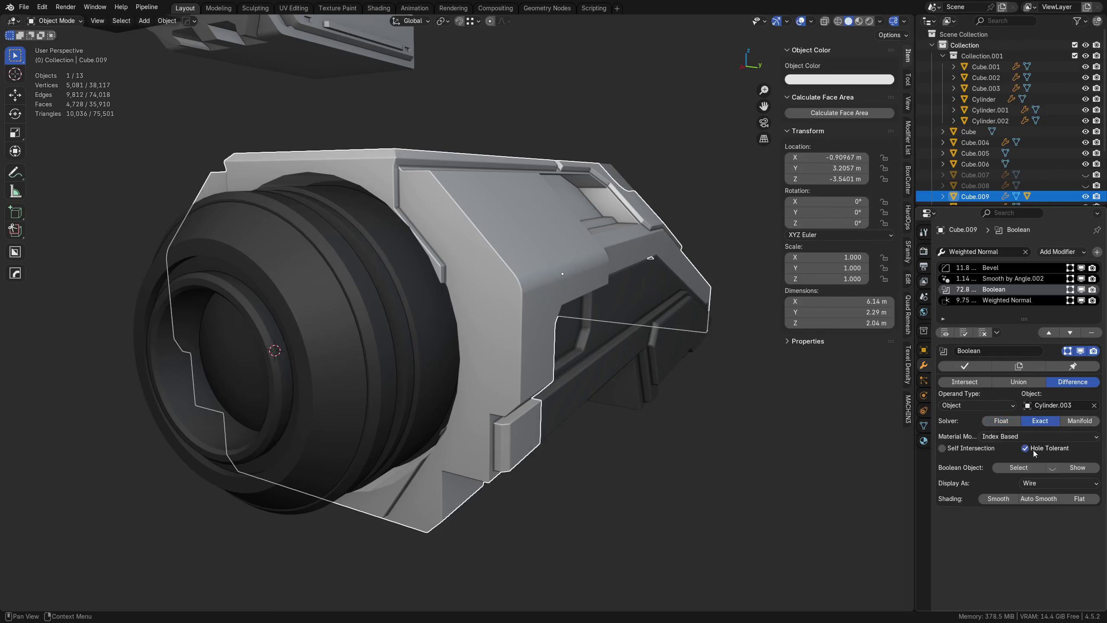
{"action": "left_click", "coordinate": [1001, 420]}
{"action": "left_click", "coordinate": [642, 501]}
Step: Scale the engine cylinder down to about 1.35 m in diameter, leaving a gap inside the round cutout
{"action": "middle_click_drag", "start_coordinate": [642, 501], "coordinate": [523, 395]}
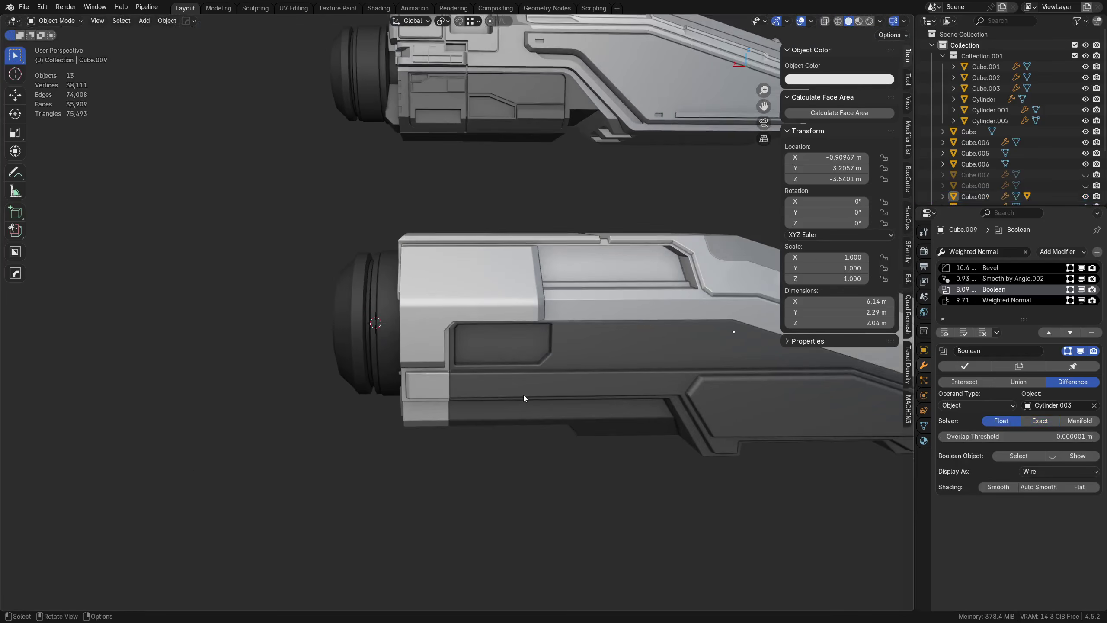
{"action": "scroll", "coordinate": [443, 359], "scroll_direction": "down", "scroll_amount": 3}
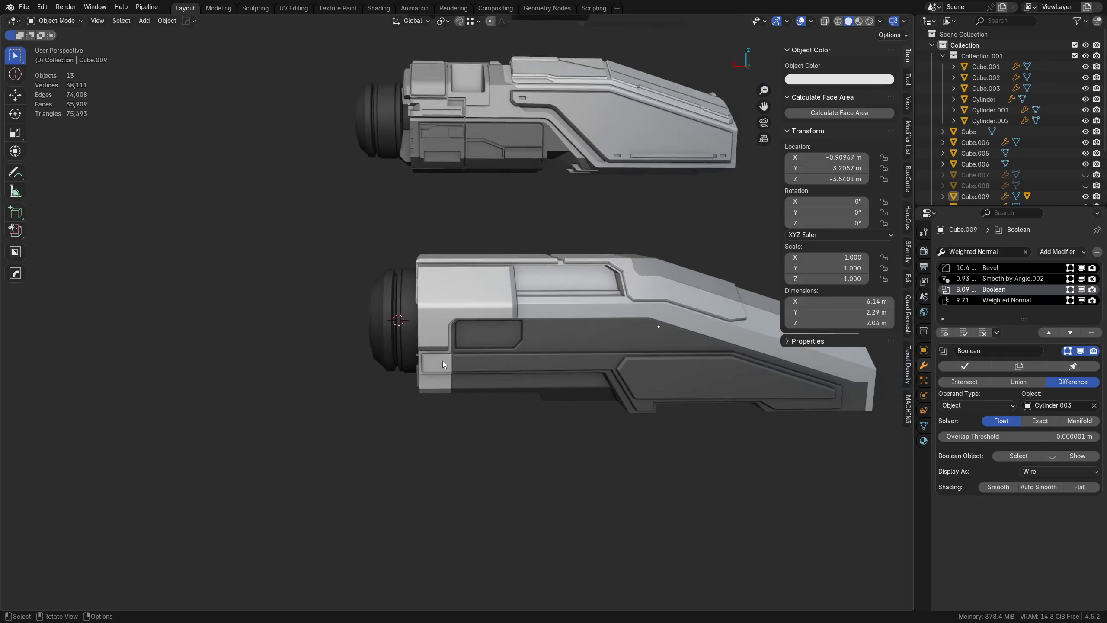
{"action": "middle_click_drag", "start_coordinate": [443, 360], "coordinate": [542, 355]}
{"action": "left_click", "coordinate": [393, 350]}
{"action": "middle_click_drag", "start_coordinate": [392, 350], "coordinate": [540, 336]}
{"action": "key", "text": "s"}
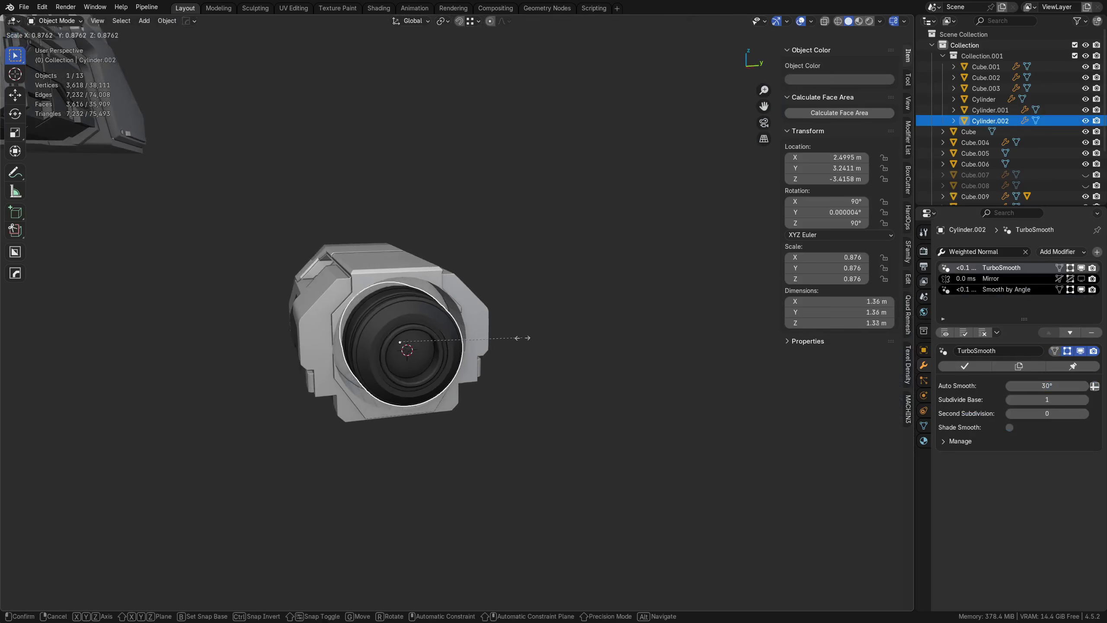
{"action": "left_click", "coordinate": [538, 346]}
{"action": "scroll", "coordinate": [641, 328], "scroll_direction": "down", "scroll_amount": 2}
{"action": "middle_click_drag", "start_coordinate": [640, 329], "coordinate": [491, 338]}
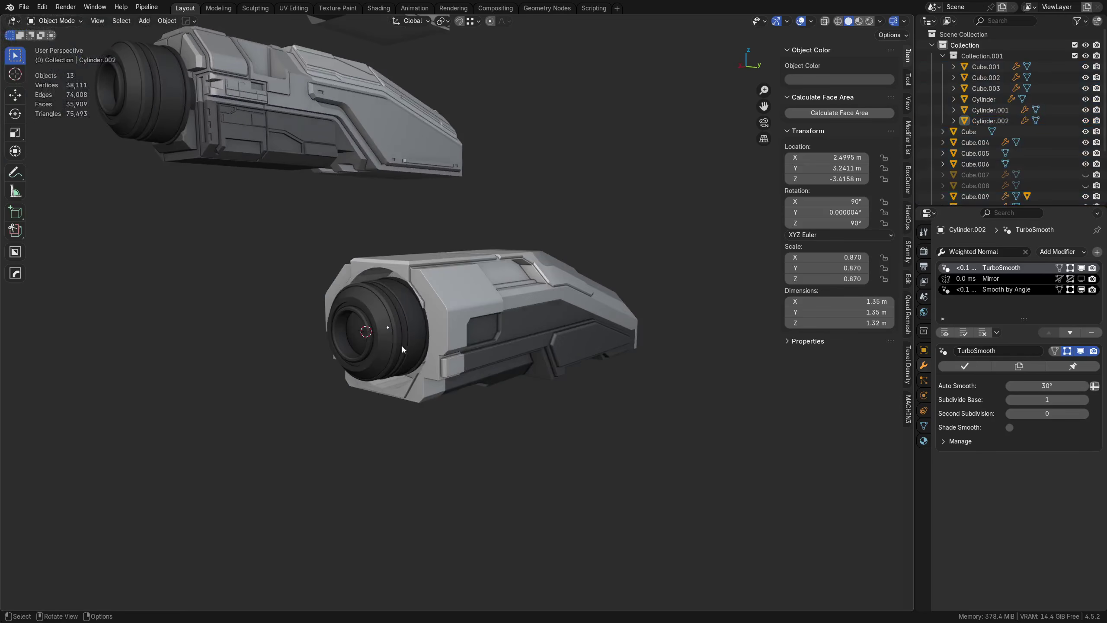
Step: Scale the engine cylinder up to about 1.56 m in diameter and move it about 0.42 m deeper into the hull along X
{"action": "key", "text": "s"}
{"action": "left_click", "coordinate": [440, 347]}
{"action": "key", "text": "g"}
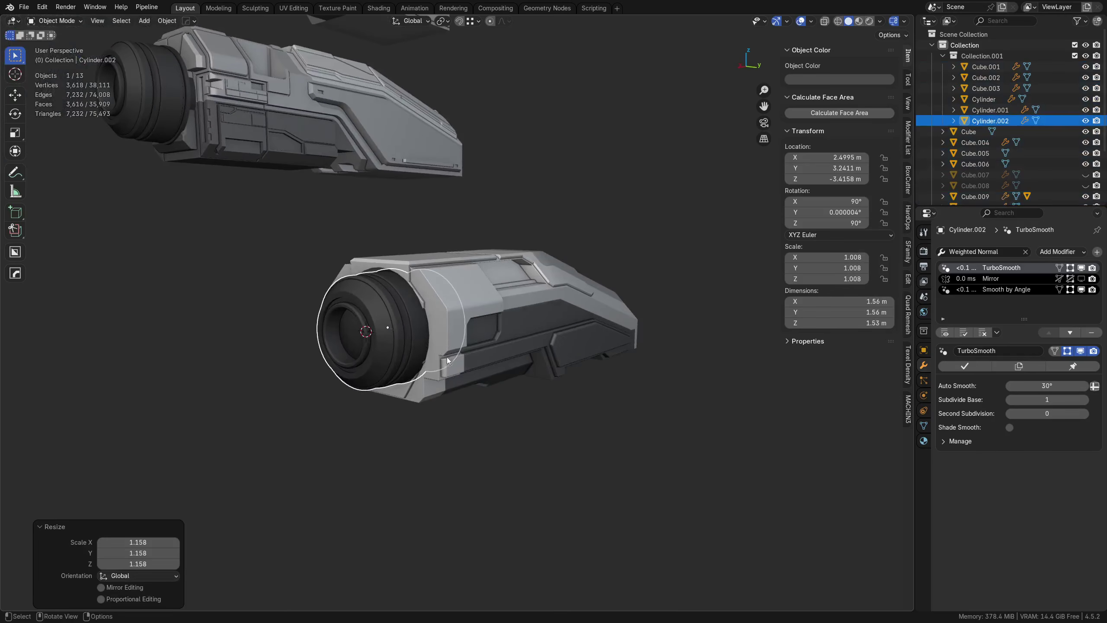
{"action": "key", "text": "y"}
{"action": "key", "text": "x"}
{"action": "left_click", "coordinate": [525, 358]}
{"action": "left_click", "coordinate": [577, 462]}
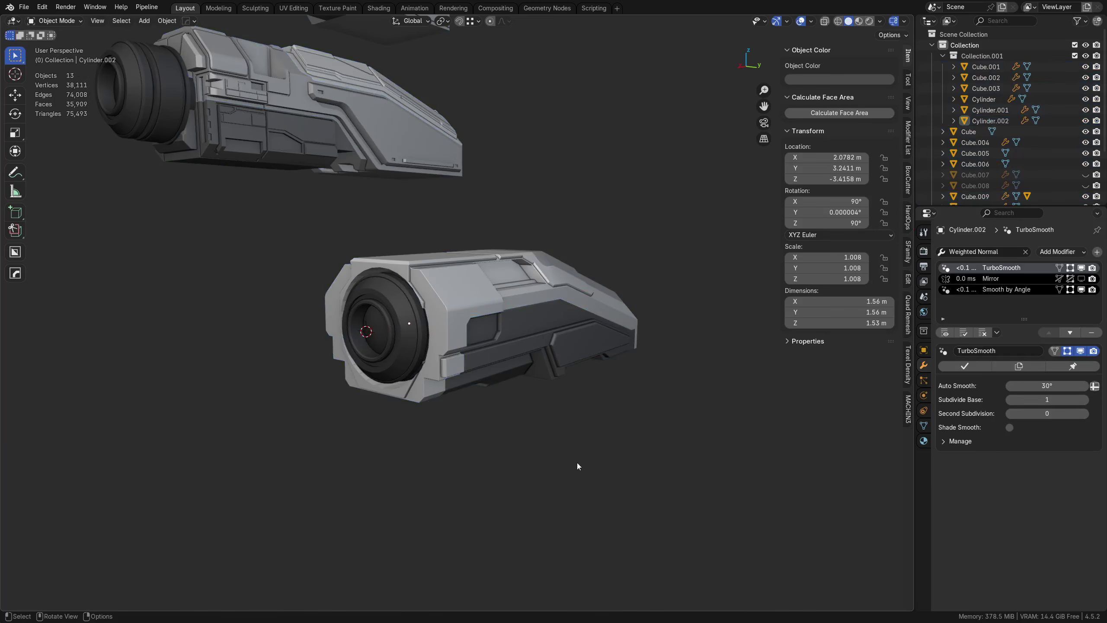
Step: Compare the lower side panel and the main hull with the reference model
{"action": "middle_click_drag", "start_coordinate": [577, 463], "coordinate": [401, 368]}
{"action": "left_click", "coordinate": [401, 368]}
{"action": "left_click", "coordinate": [438, 330]}
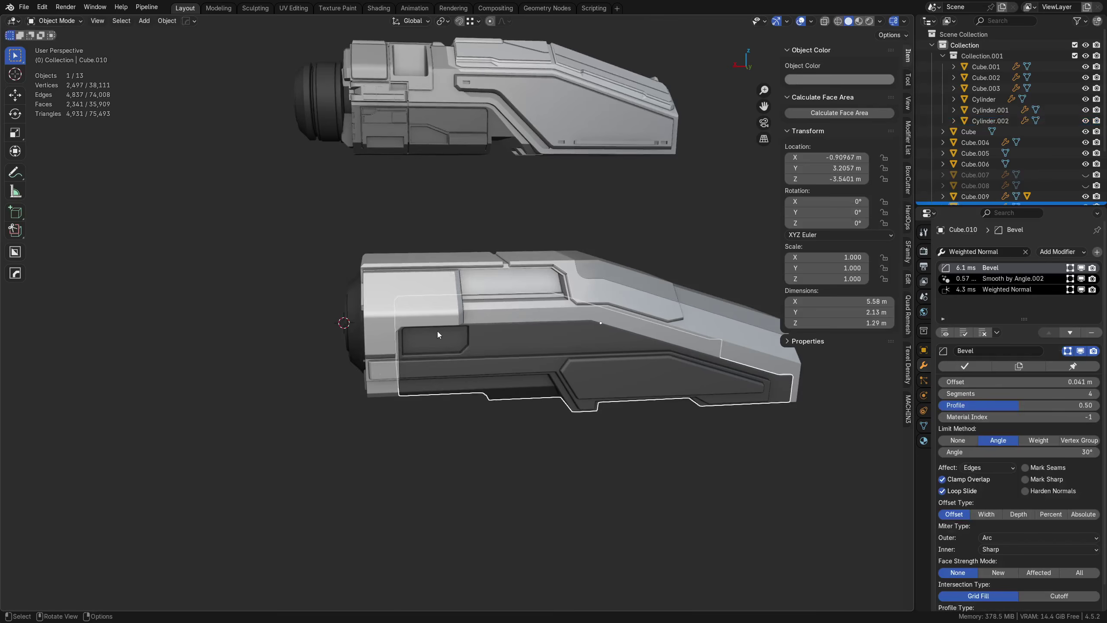
{"action": "left_click", "coordinate": [499, 283]}
{"action": "middle_click_drag", "start_coordinate": [498, 284], "coordinate": [408, 361]}
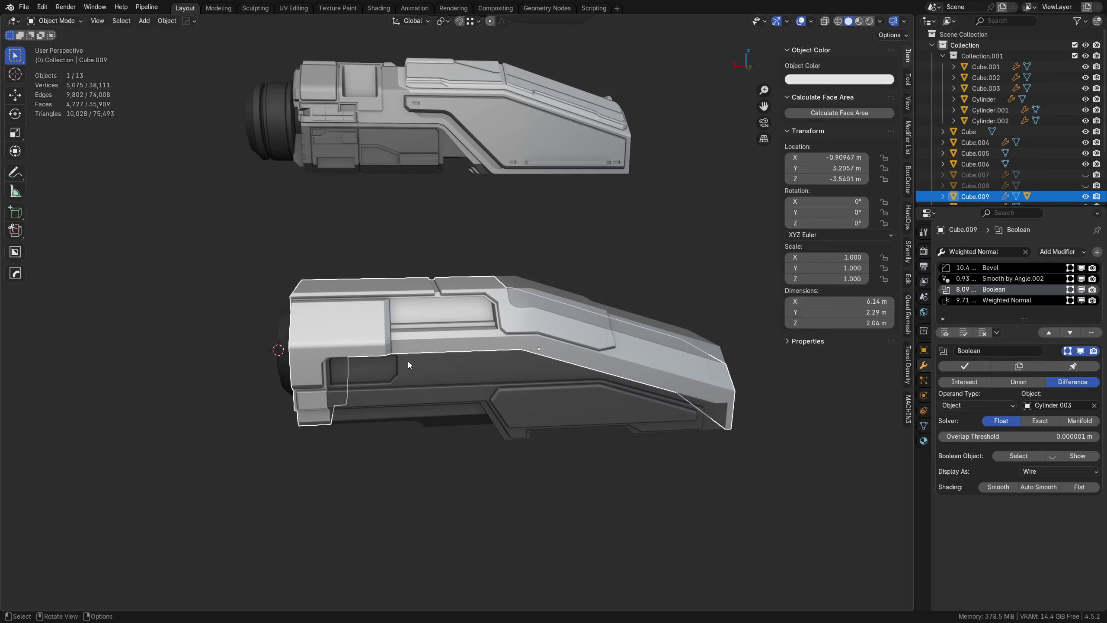
{"action": "left_click", "coordinate": [444, 491]}
Step: Pull the engine cylinder about 0.41 m back out of the hull along X, extend it slightly further, and clear the selection
{"action": "middle_click_drag", "start_coordinate": [443, 491], "coordinate": [508, 458]}
{"action": "left_click", "coordinate": [297, 415]}
{"action": "key", "text": "g"}
{"action": "key", "text": "y"}
{"action": "key", "text": "x"}
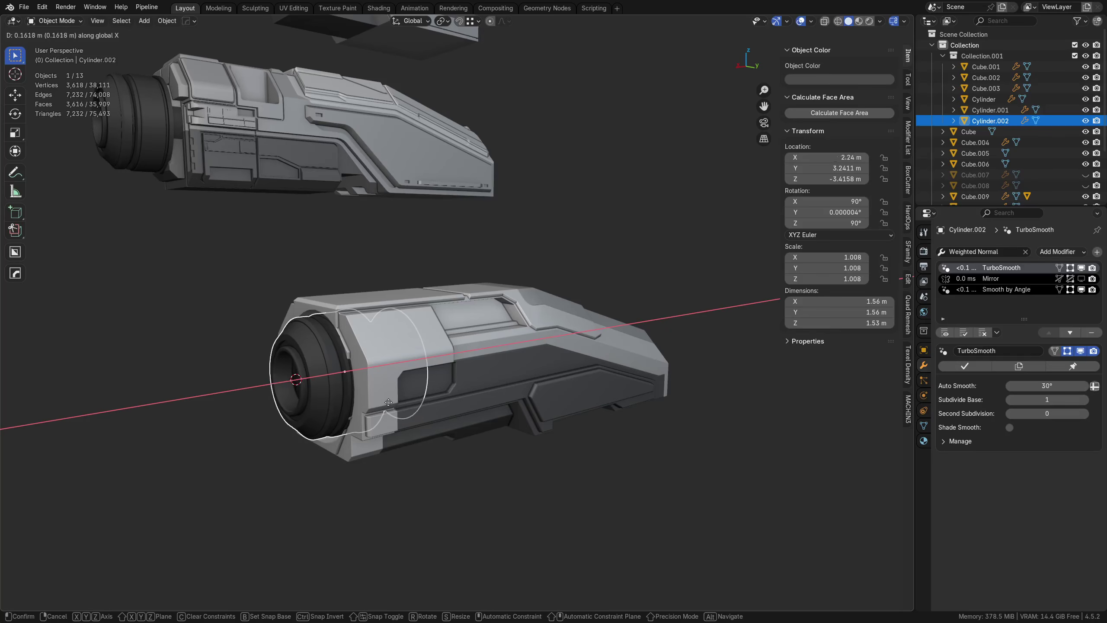
{"action": "left_click", "coordinate": [213, 425]}
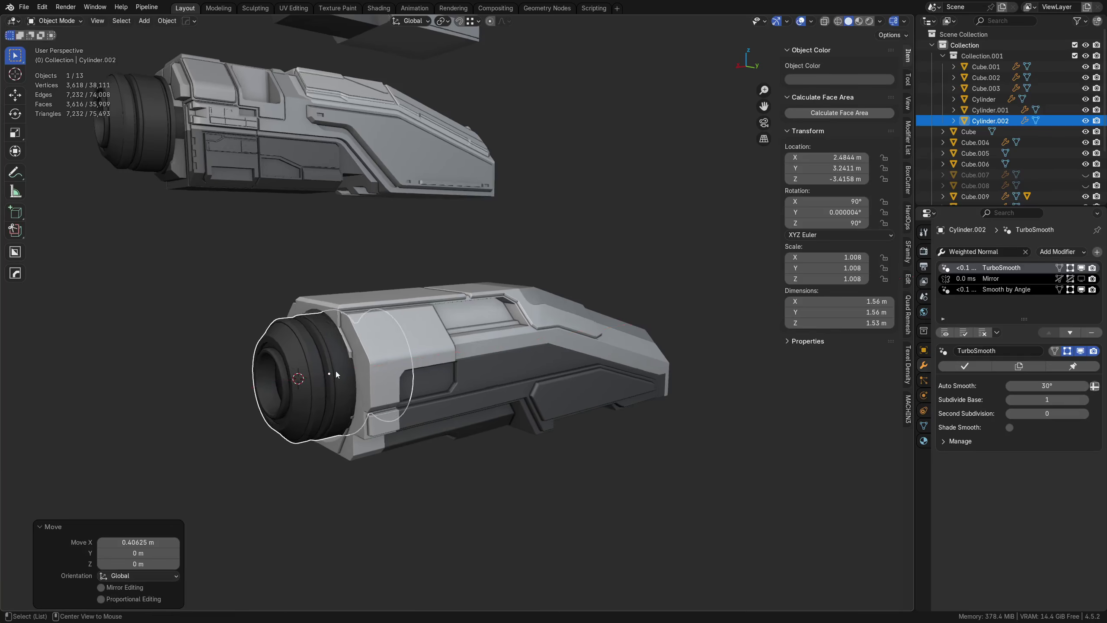
{"action": "scroll", "coordinate": [336, 370], "scroll_direction": "up", "scroll_amount": 5}
{"action": "key", "text": "g"}
{"action": "key", "text": "x"}
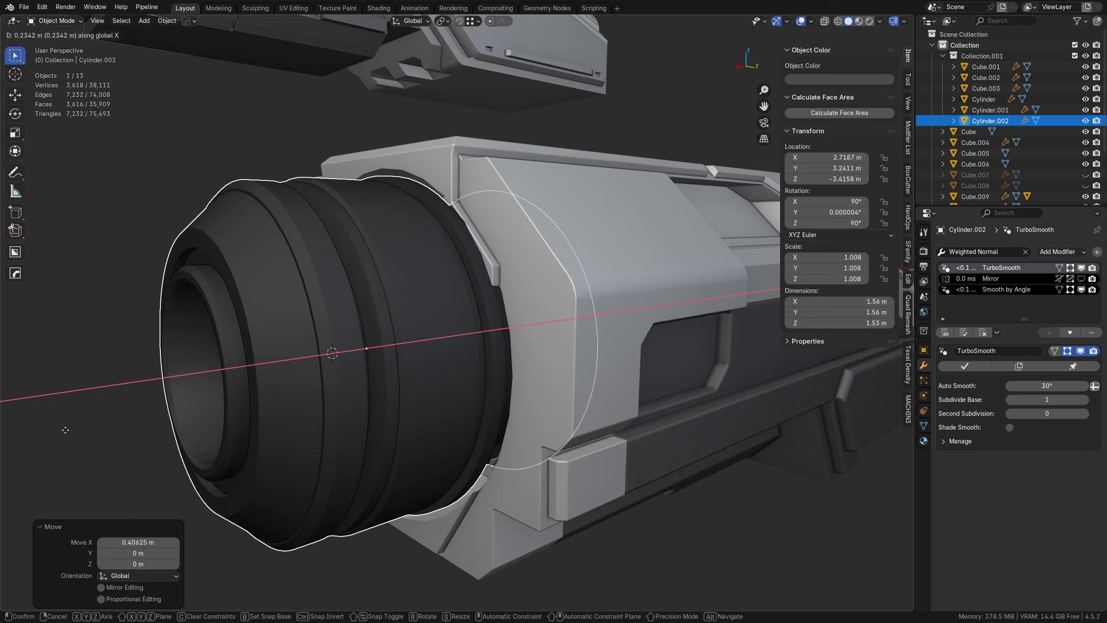
{"action": "left_click", "coordinate": [111, 429]}
{"action": "key", "text": "a"}
{"action": "key", "text": "a"}
Step: Compare the new hull's lower side panel (Cube.010) with the reference model's lower part (Cube.003)
{"action": "scroll", "coordinate": [507, 386], "scroll_direction": "down", "scroll_amount": 5}
{"action": "mouse_move", "coordinate": [506, 386]}
{"action": "middle_mouse_down"}
{"action": "mouse_move", "coordinate": [471, 431]}
{"action": "mouse_move", "coordinate": [467, 420]}
{"action": "mouse_move", "coordinate": [500, 394]}
{"action": "middle_mouse_up"}
{"action": "scroll", "coordinate": [504, 395], "scroll_direction": "down", "scroll_amount": 2}
{"action": "left_click", "coordinate": [469, 402]}
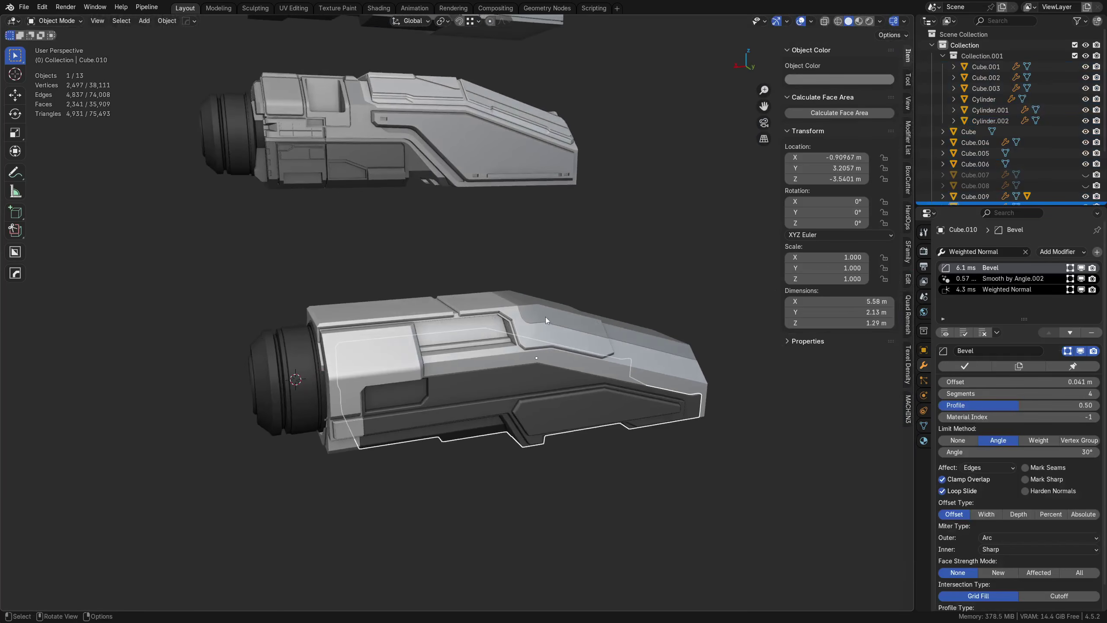
{"action": "left_click", "coordinate": [311, 162]}
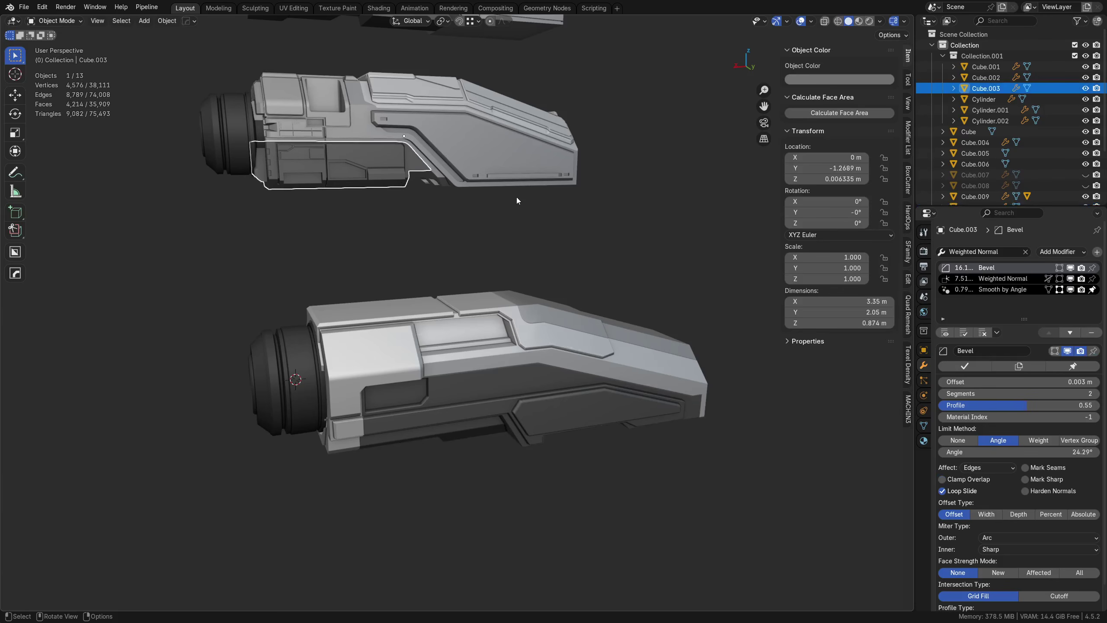
{"action": "scroll", "coordinate": [533, 407], "scroll_direction": "up", "scroll_amount": 5}
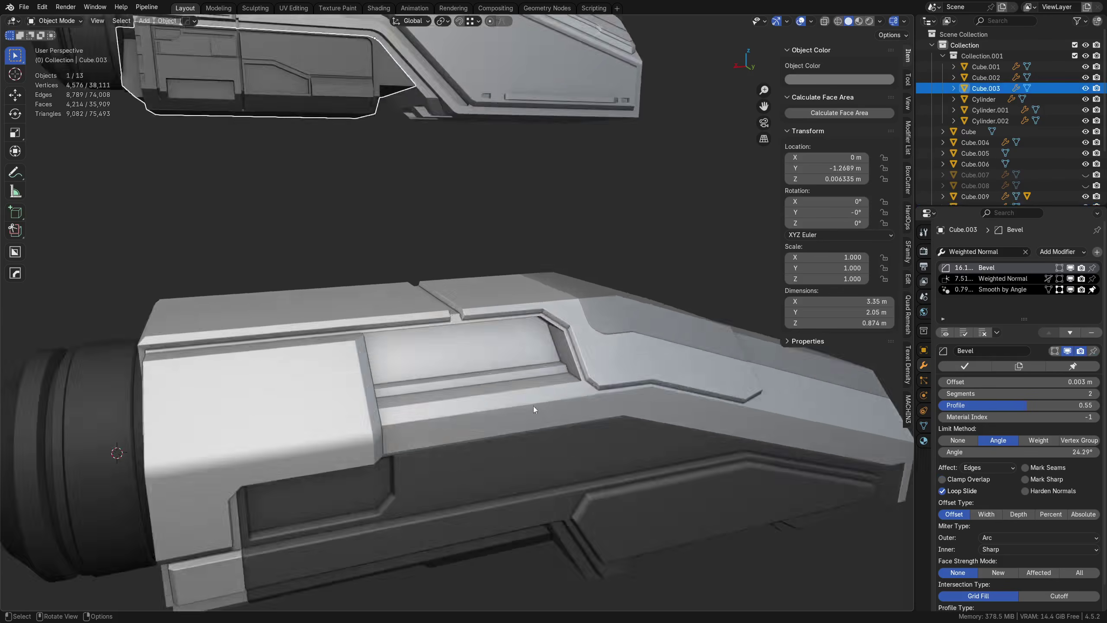
Step: Inspect the new hull's side panels and overall shape alongside the reference model
{"action": "middle_click_drag", "start_coordinate": [438, 379], "coordinate": [472, 224], "text": "shift"}
{"action": "scroll", "coordinate": [564, 333], "scroll_direction": "down", "scroll_amount": 5}
{"action": "middle_click_drag", "start_coordinate": [564, 332], "coordinate": [601, 302]}
{"action": "left_click", "coordinate": [475, 325]}
{"action": "left_click", "coordinate": [547, 309]}
{"action": "middle_click_drag", "start_coordinate": [741, 286], "coordinate": [562, 329], "text": "shift"}
{"action": "scroll", "coordinate": [584, 313], "scroll_direction": "down", "scroll_amount": 2}
{"action": "key", "text": "a"}
{"action": "key", "text": "a"}
{"action": "middle_click_drag", "start_coordinate": [621, 310], "coordinate": [523, 440]}
{"action": "scroll", "coordinate": [526, 330], "scroll_direction": "down", "scroll_amount": 3}
{"action": "middle_click_drag", "start_coordinate": [523, 441], "coordinate": [574, 422]}
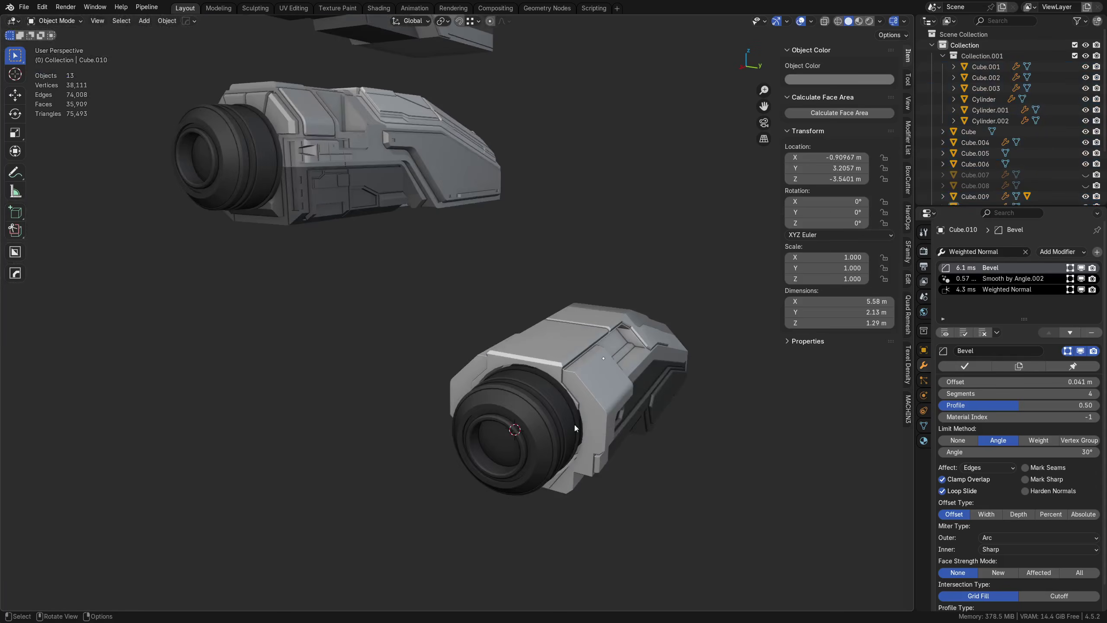
Step: Move the new hull with its lower panel and engine cylinder about 4.55 m along negative Y and 1.04 m up, beneath the reference model
{"action": "left_click", "coordinate": [574, 423]}
{"action": "left_click", "coordinate": [582, 376], "text": "shift"}
{"action": "middle_click_drag", "start_coordinate": [593, 383], "coordinate": [661, 425], "text": "alt"}
{"action": "key", "text": "g"}
{"action": "right_click", "coordinate": [478, 393]}
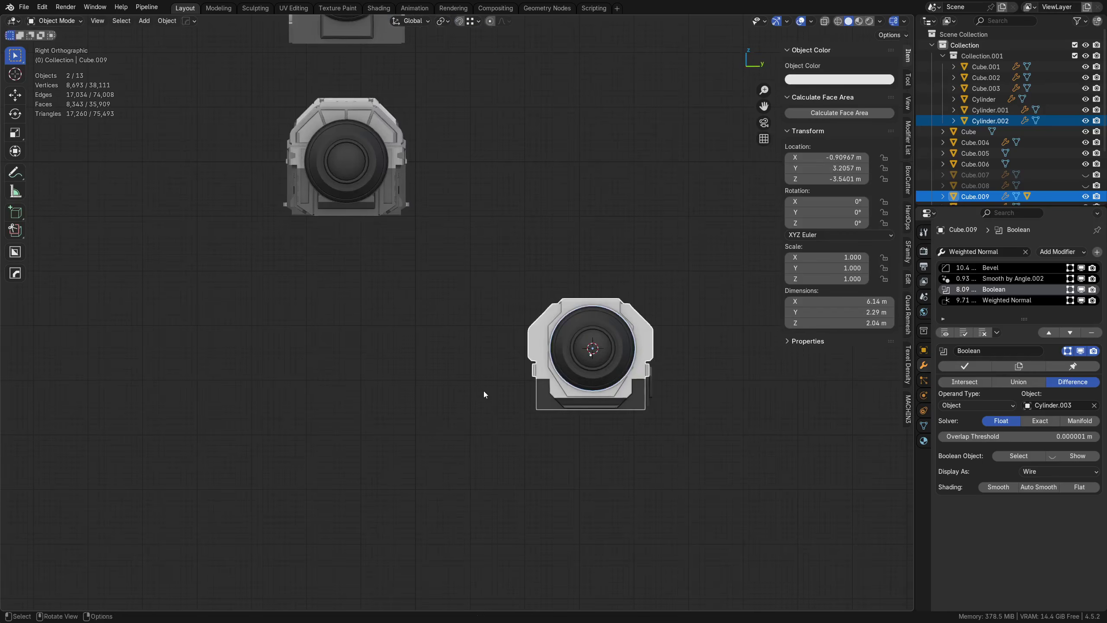
{"action": "left_click_drag", "start_coordinate": [488, 481], "coordinate": [719, 293], "text": "shift"}
{"action": "key", "text": "g"}
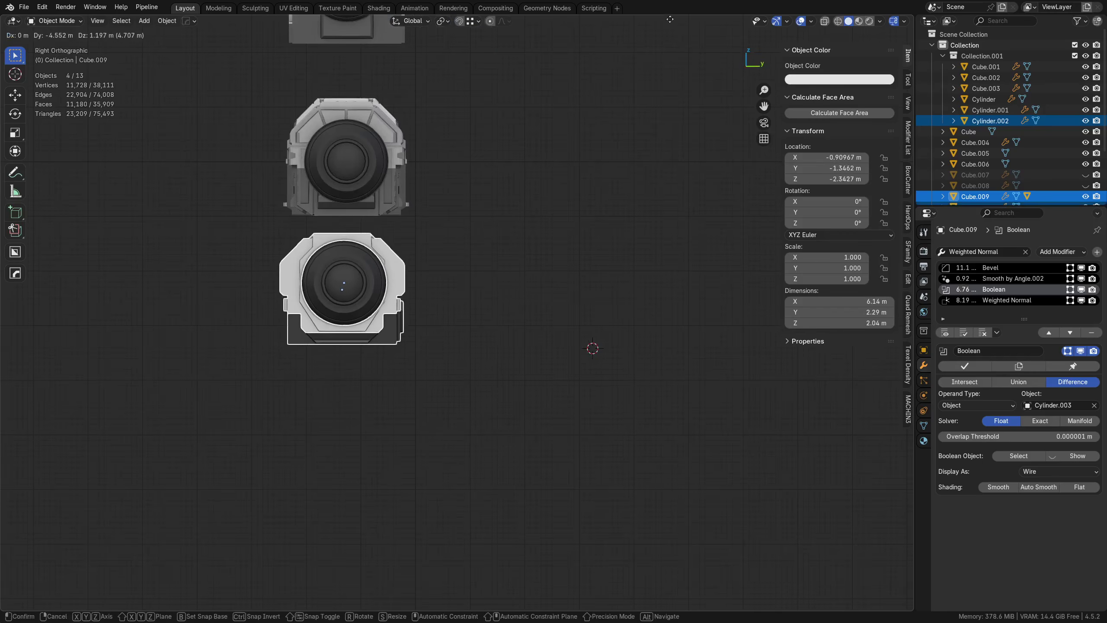
{"action": "left_click", "coordinate": [662, 126]}
{"action": "left_click", "coordinate": [661, 125]}
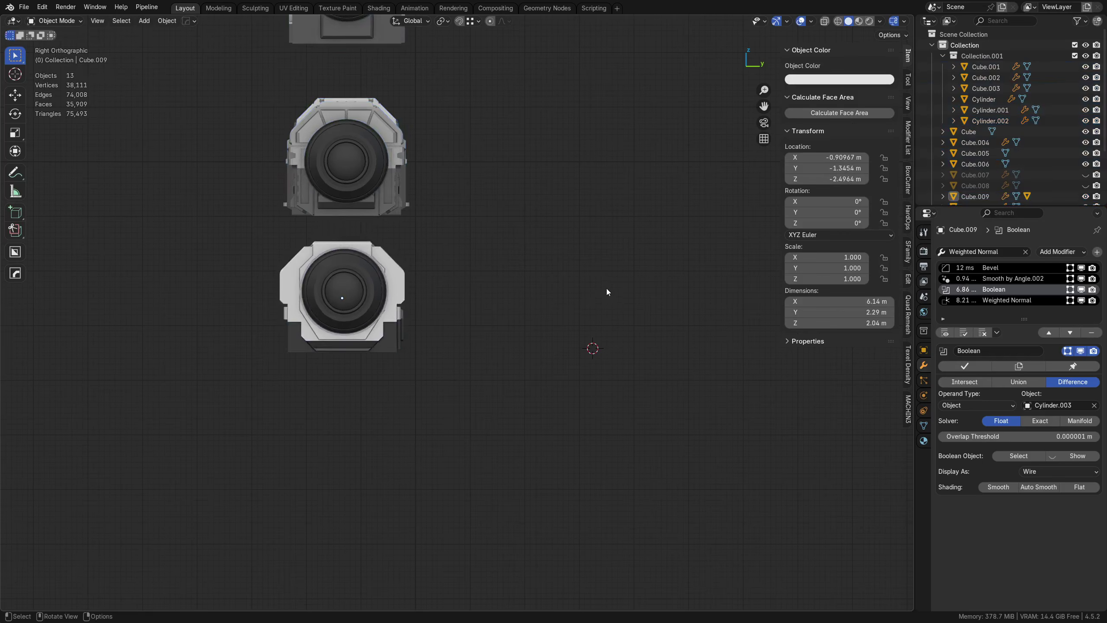
Step: Lower the complete new hull assembly about 0.3 m along Z and clear the selection
{"action": "middle_click_drag", "start_coordinate": [662, 125], "coordinate": [528, 444]}
{"action": "key", "text": "a"}
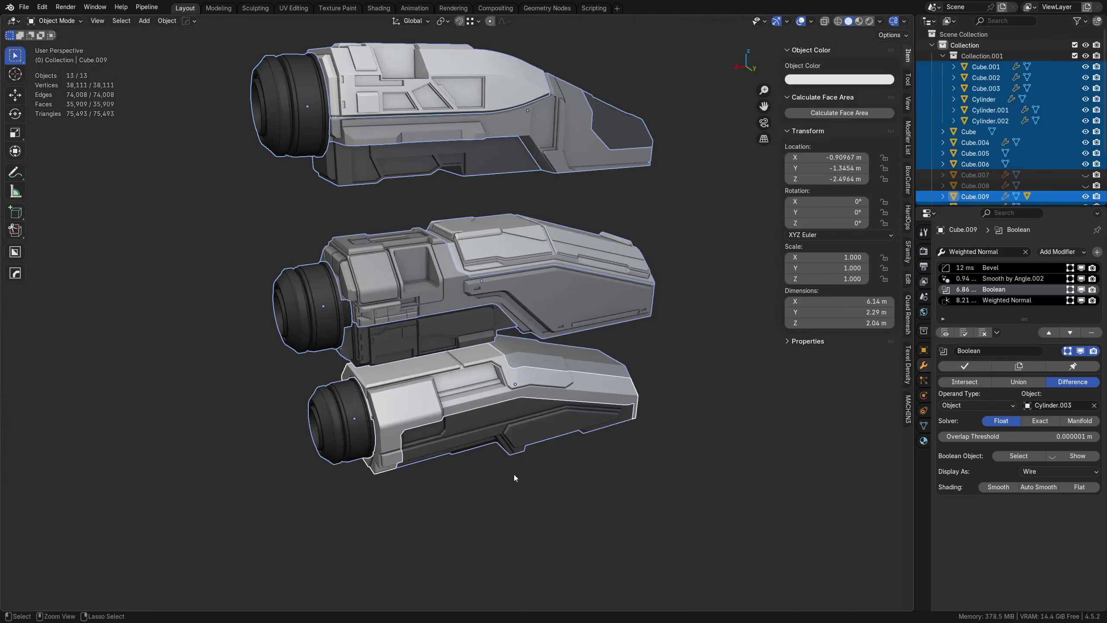
{"action": "key", "text": "ctrl+z"}
{"action": "key", "text": "ctrl+z"}
{"action": "middle_click_drag", "start_coordinate": [538, 483], "coordinate": [413, 333], "text": "alt"}
{"action": "key", "text": "g"}
{"action": "key", "text": "z"}
{"action": "left_click", "coordinate": [506, 515], "text": "shift"}
{"action": "key", "text": "alt+a"}
Step: Duplicate the new hull, lower side panel and engine cylinder about 5.72 m along Y
{"action": "left_click", "coordinate": [412, 333]}
{"action": "left_click", "coordinate": [356, 325], "text": "shift"}
{"action": "key", "text": "shift+d"}
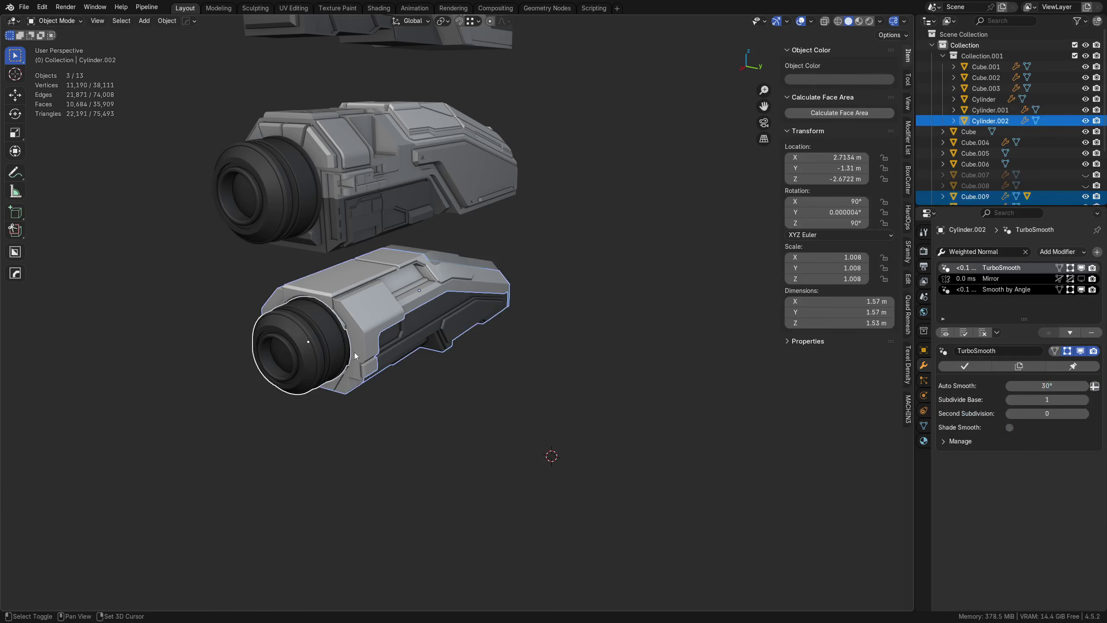
{"action": "key", "text": "x"}
{"action": "key", "text": "y"}
{"action": "left_click", "coordinate": [686, 401]}
Step: Delete the duplicated engine cylinder (Cylinder.004)
{"action": "left_click", "coordinate": [662, 413]}
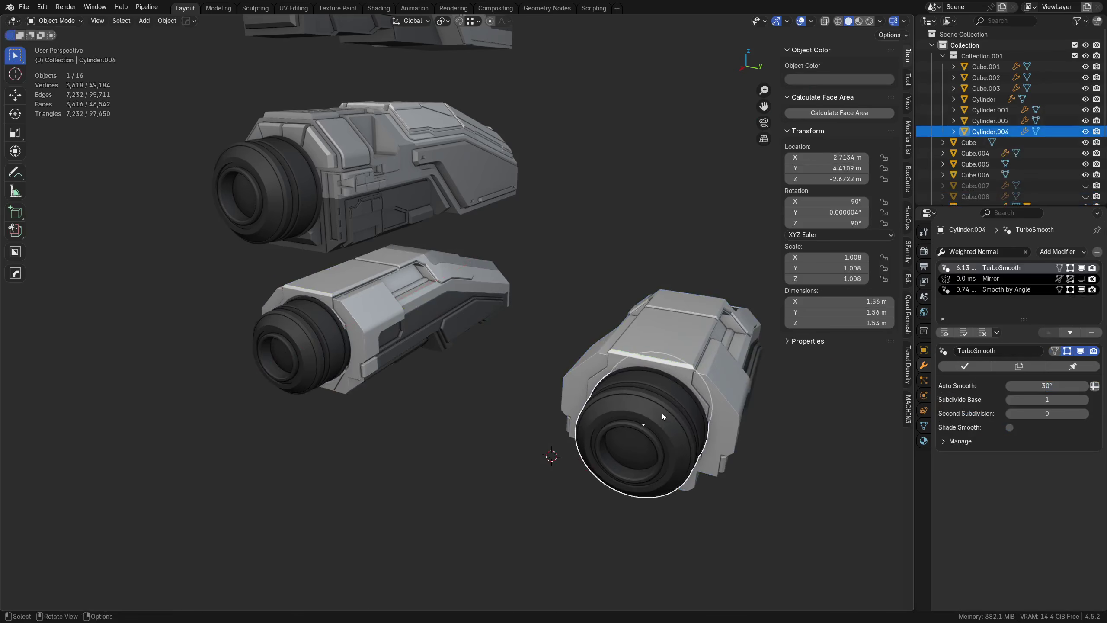
{"action": "key", "text": "x"}
{"action": "left_click", "coordinate": [662, 414]}
Step: Set the Bevel modifier of the duplicated main hull (Cube.012) to 1 segment
{"action": "middle_click_drag", "start_coordinate": [662, 414], "coordinate": [642, 373]}
{"action": "scroll", "coordinate": [611, 366], "scroll_direction": "up", "scroll_amount": 4}
{"action": "mouse_move", "coordinate": [546, 351]}
{"action": "middle_mouse_down"}
{"action": "mouse_move", "coordinate": [498, 315]}
{"action": "mouse_move", "coordinate": [498, 353]}
{"action": "mouse_move", "coordinate": [381, 260]}
{"action": "mouse_move", "coordinate": [543, 363]}
{"action": "mouse_move", "coordinate": [386, 329]}
{"action": "middle_mouse_up"}
{"action": "left_click", "coordinate": [495, 317]}
{"action": "key", "text": "shift+w"}
{"action": "scroll", "coordinate": [499, 353], "scroll_direction": "up", "scroll_amount": 4}
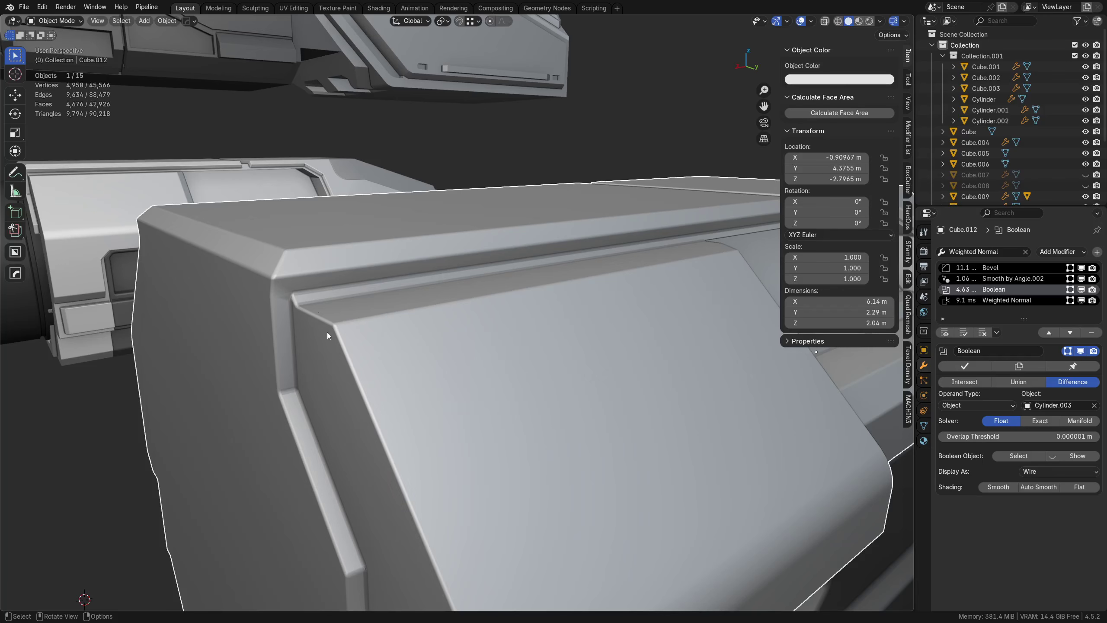
{"action": "scroll", "coordinate": [472, 381], "scroll_direction": "down", "scroll_amount": 5}
{"action": "middle_click_drag", "start_coordinate": [471, 381], "coordinate": [540, 353]}
{"action": "middle_click_drag", "start_coordinate": [717, 311], "coordinate": [701, 311], "text": "shift"}
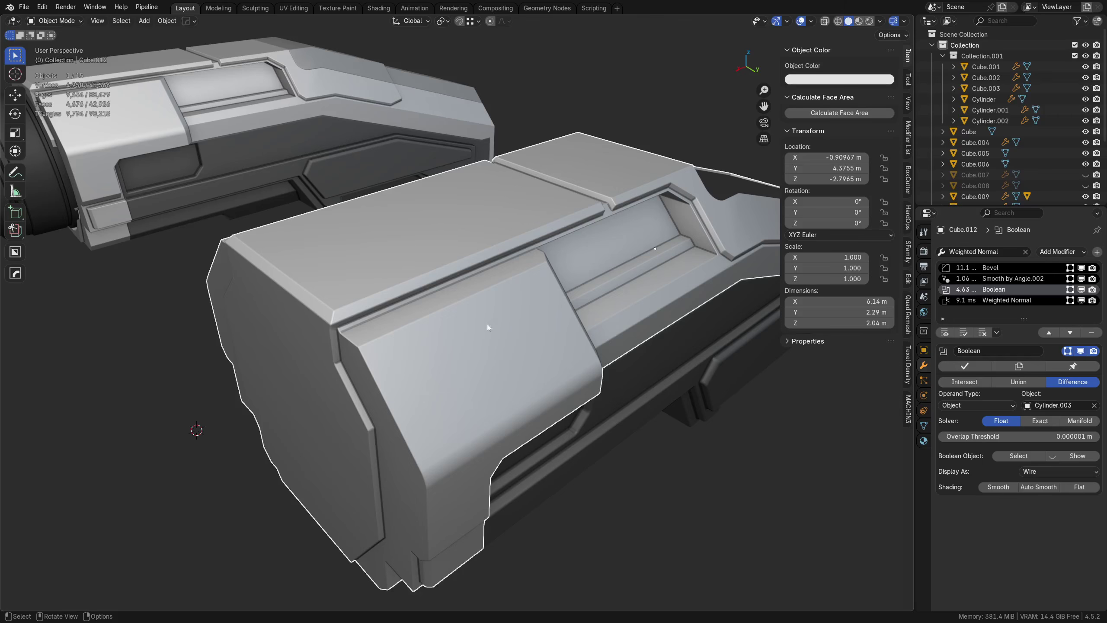
{"action": "left_click", "coordinate": [1004, 268]}
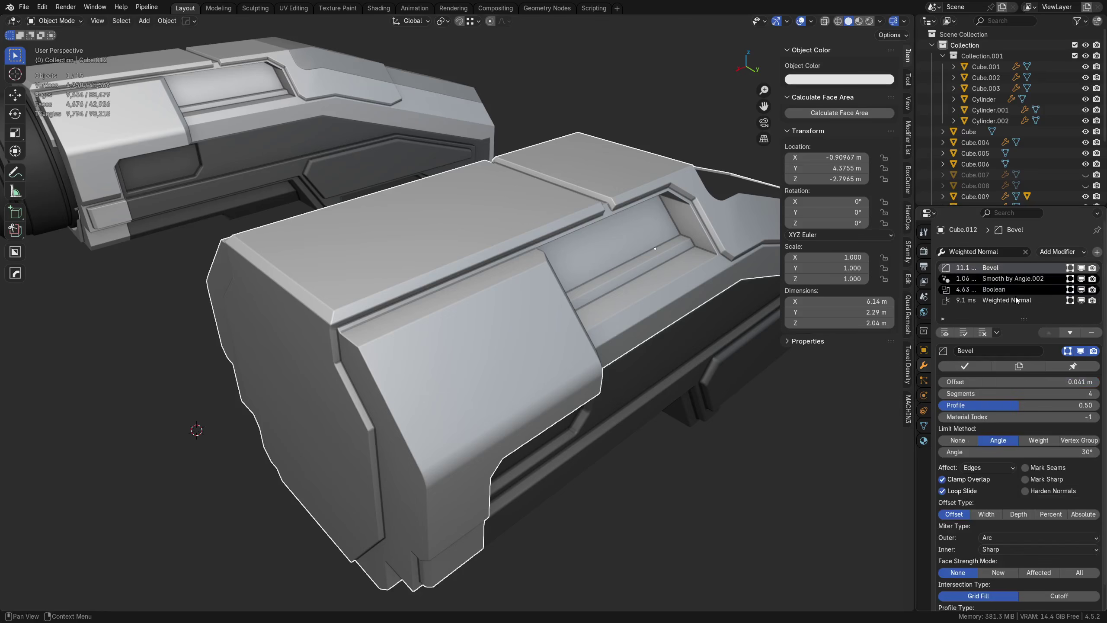
{"action": "left_click", "coordinate": [1016, 394]}
{"action": "type", "text": "1"}
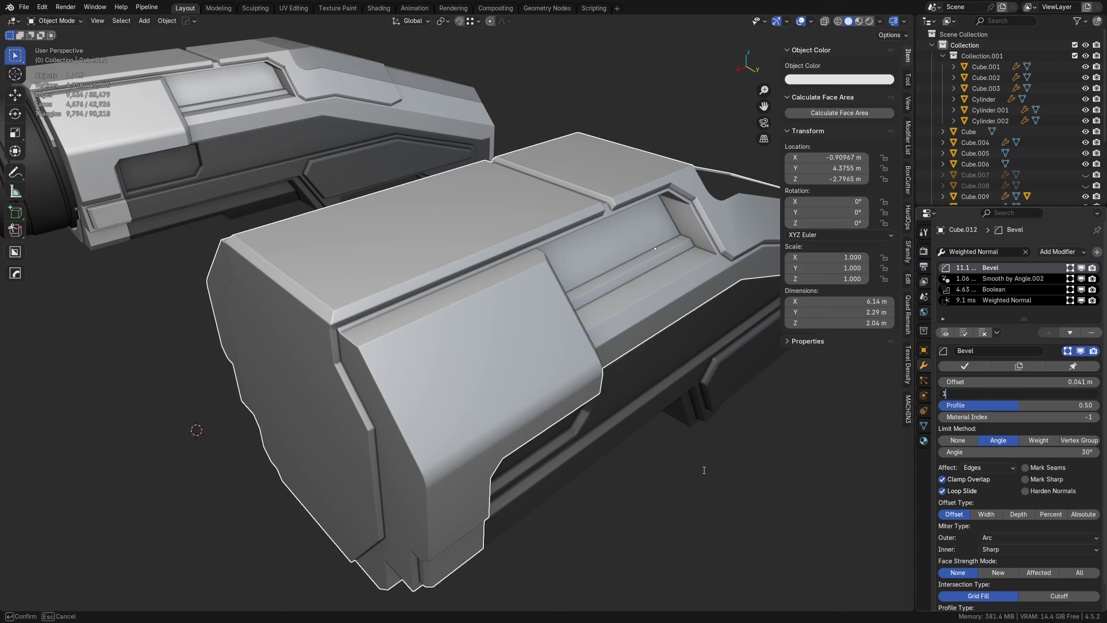
{"action": "key", "text": "Return"}
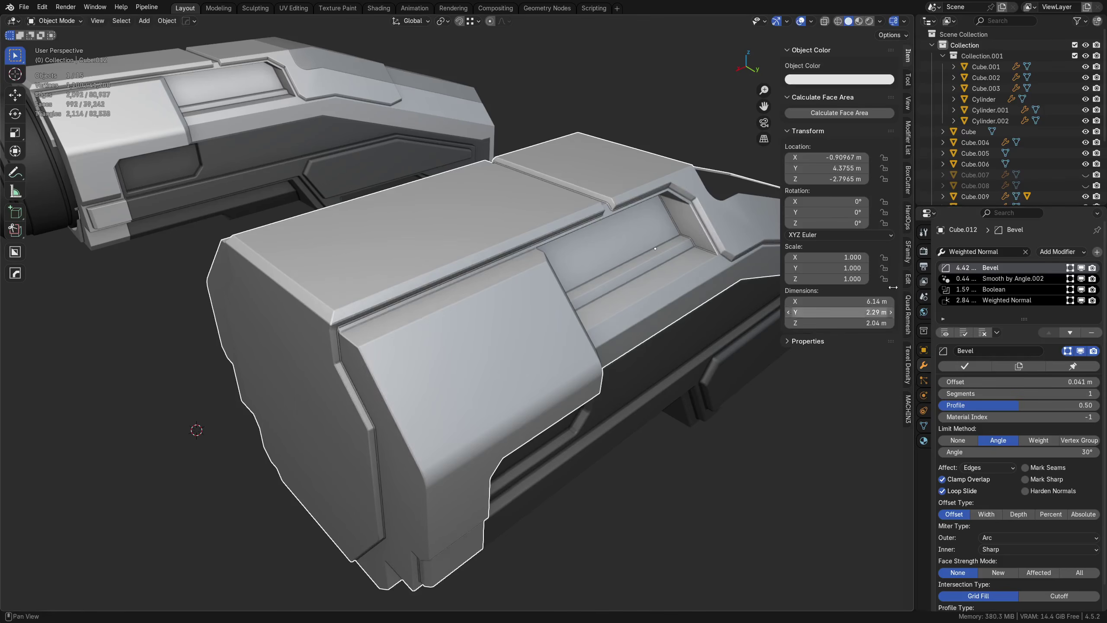
Step: Move Cube.012's Boolean modifier above the Bevel modifier and review the settings of the remaining modifiers
{"action": "left_click", "coordinate": [1017, 281]}
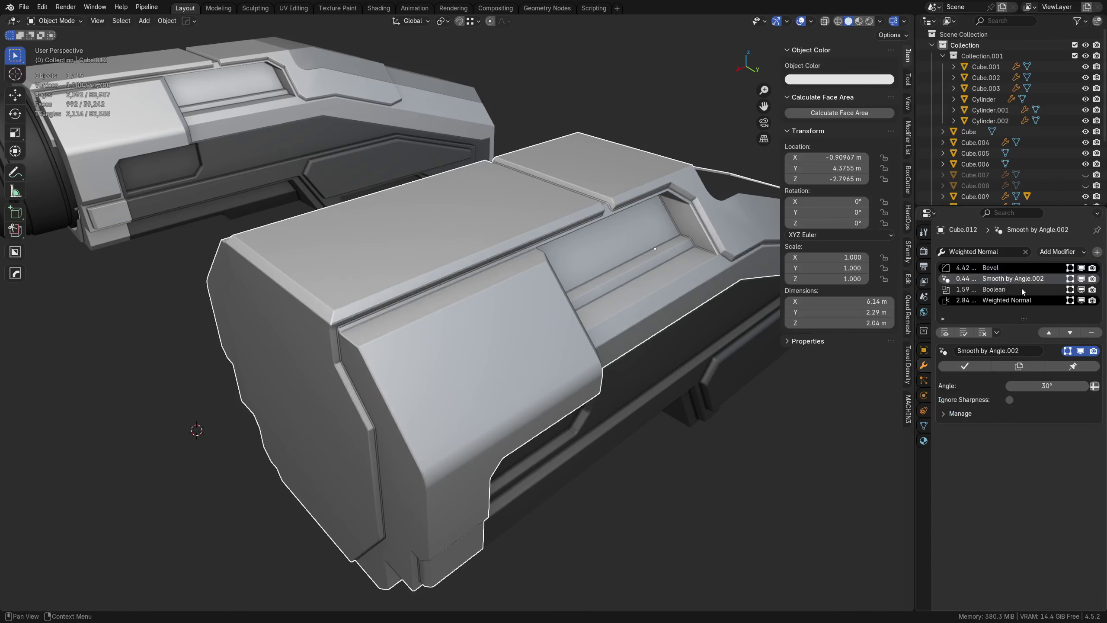
{"action": "left_click", "coordinate": [1016, 289]}
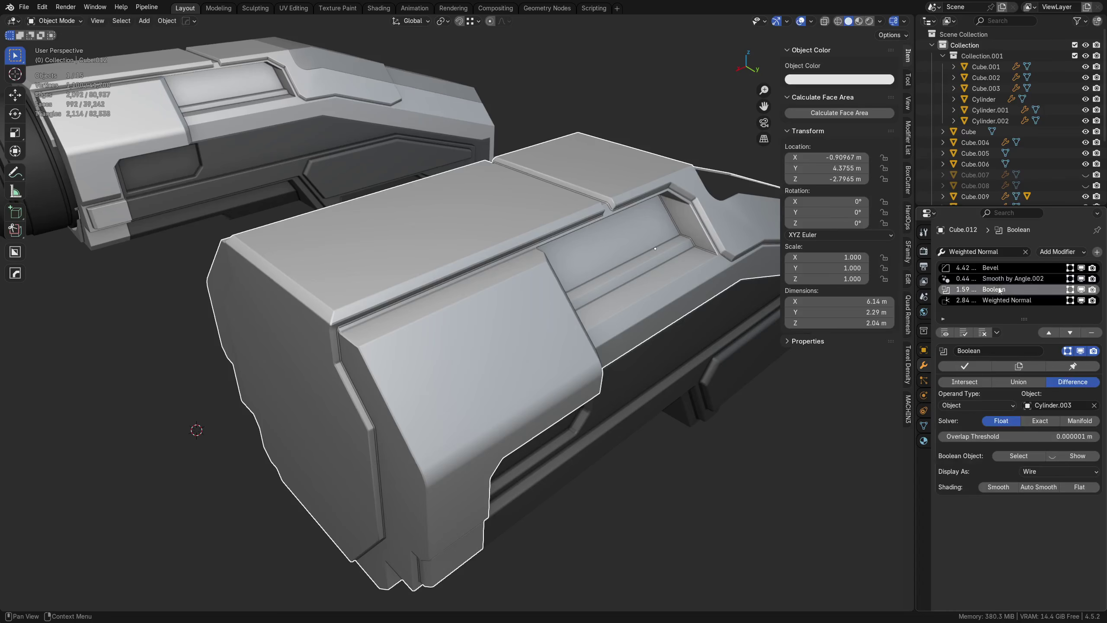
{"action": "left_click", "coordinate": [1050, 333]}
{"action": "left_click", "coordinate": [1050, 332]}
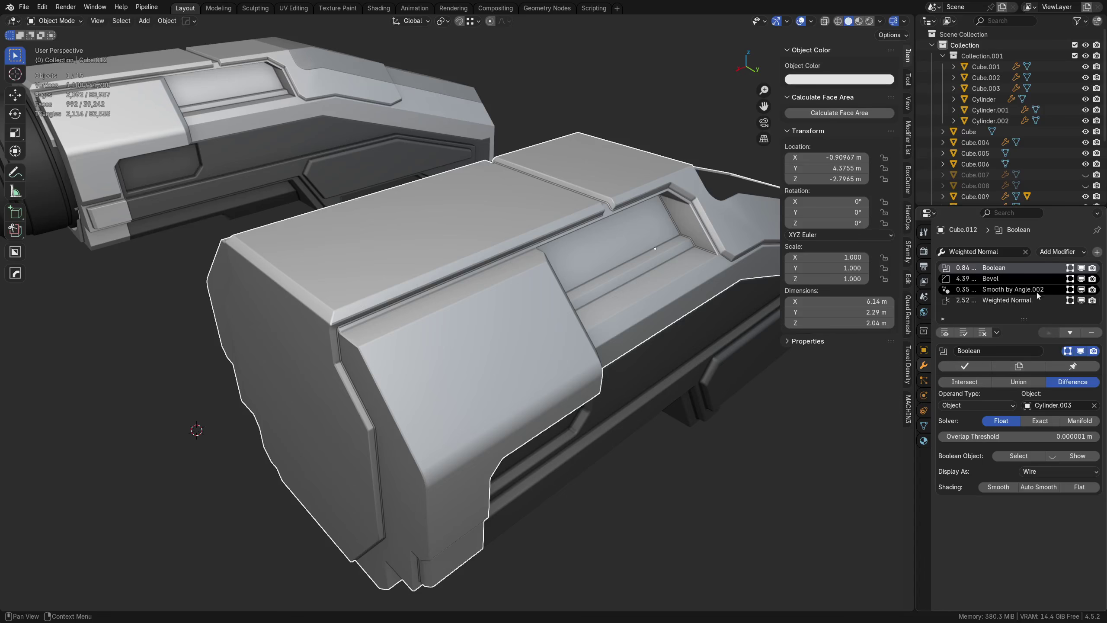
{"action": "left_click", "coordinate": [1003, 277]}
{"action": "left_click", "coordinate": [1013, 290]}
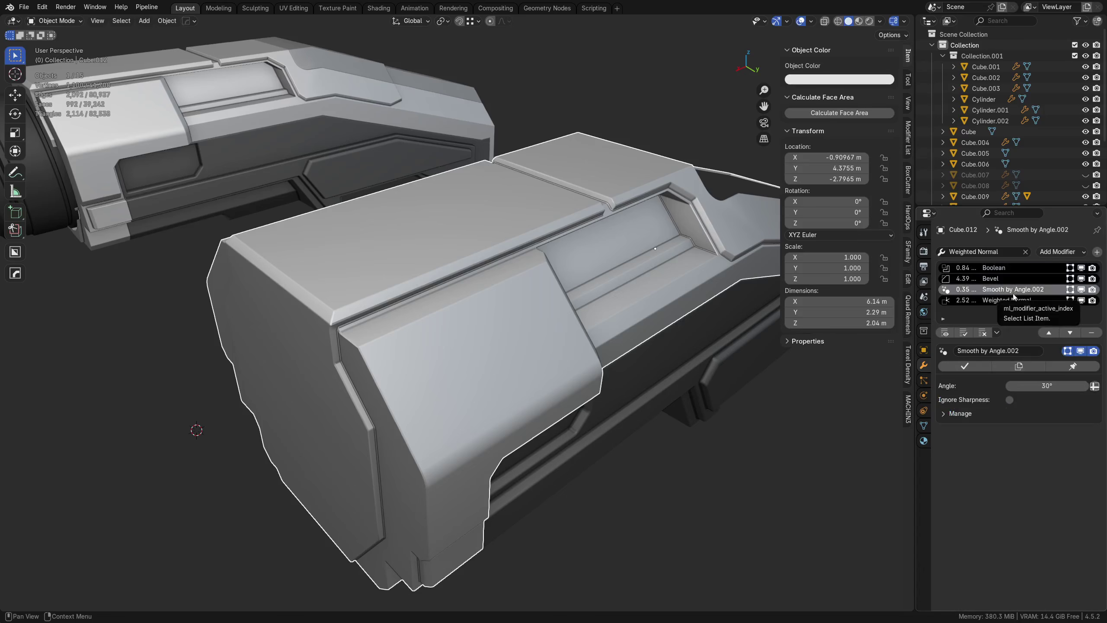
{"action": "left_click", "coordinate": [1003, 300]}
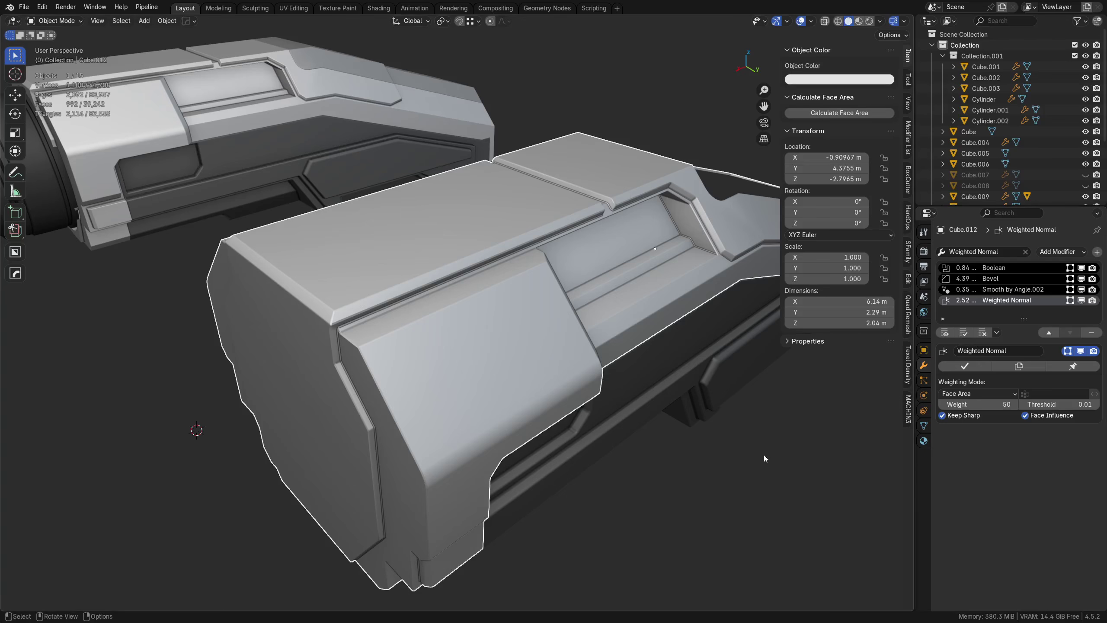
Step: Show the wireframe over the models and examine the duplicated hull's topology
{"action": "middle_click_drag", "start_coordinate": [696, 477], "coordinate": [661, 460]}
{"action": "key", "text": "shift+w"}
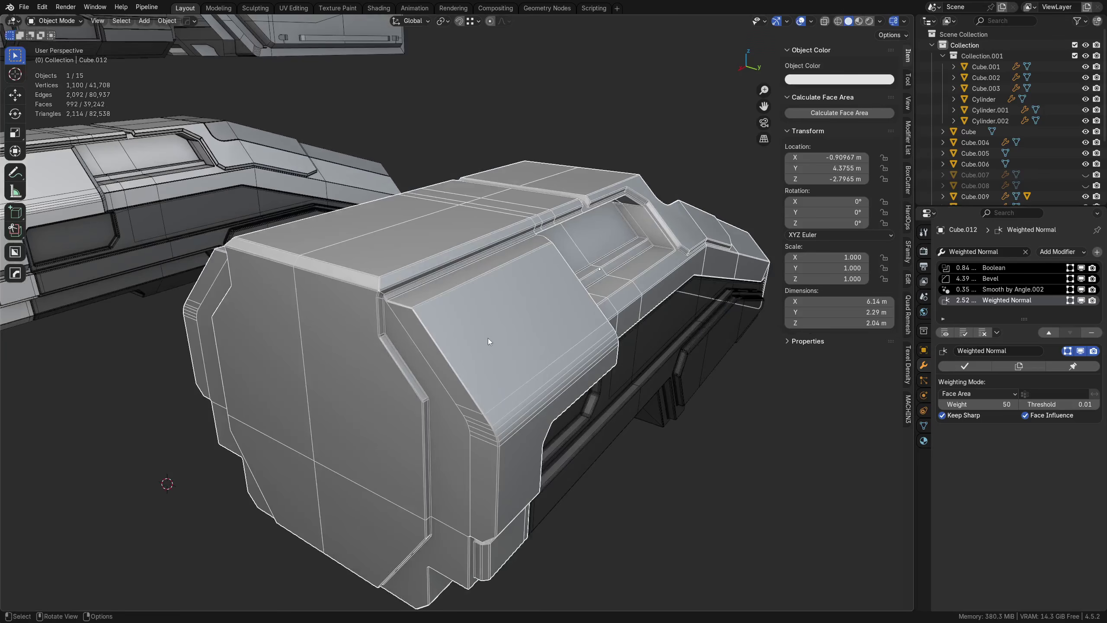
{"action": "key", "text": "a"}
{"action": "key", "text": "a"}
{"action": "scroll", "coordinate": [494, 340], "scroll_direction": "down", "scroll_amount": 2}
{"action": "left_click", "coordinate": [493, 339]}
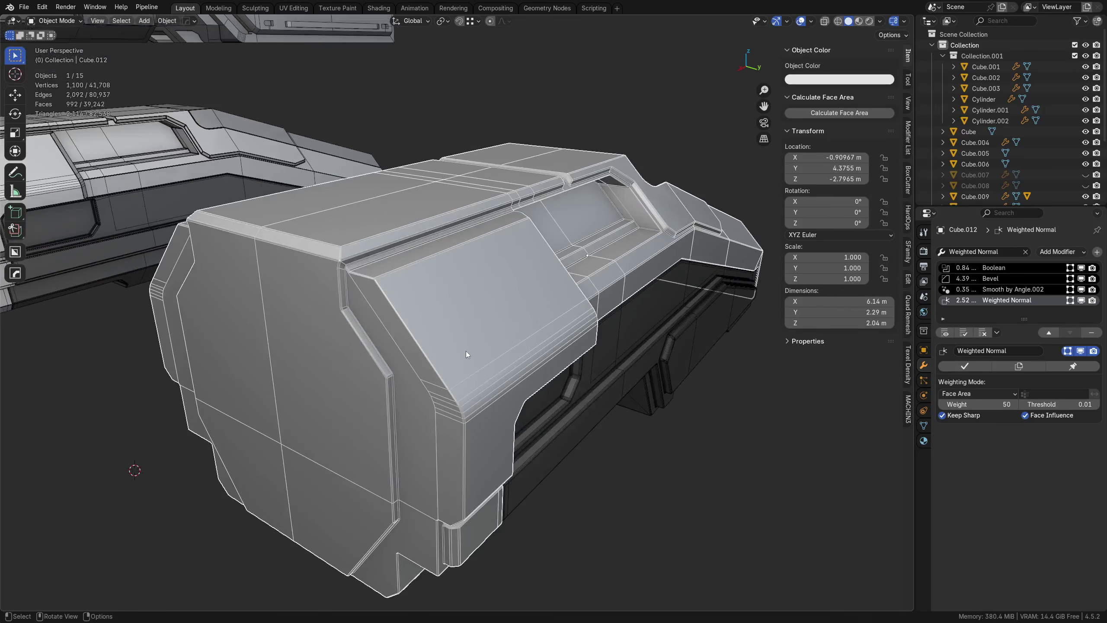
{"action": "scroll", "coordinate": [465, 351], "scroll_direction": "up", "scroll_amount": 2}
Step: Add a Decimate modifier in Planar mode to Cube.012 and place it between Bevel and Smooth by Angle
{"action": "left_click", "coordinate": [1003, 289]}
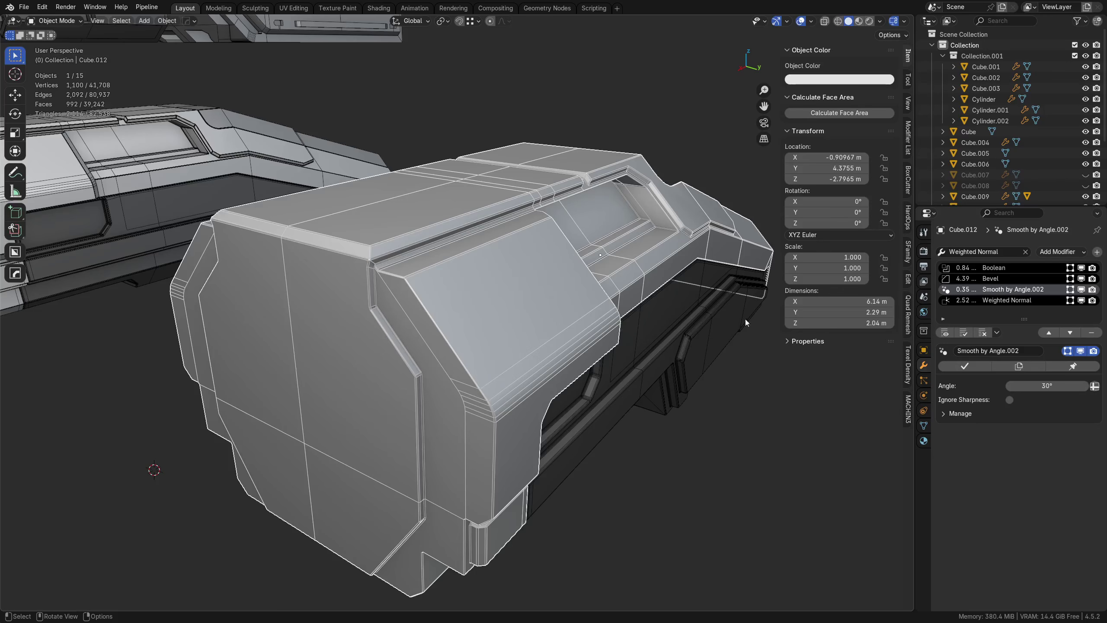
{"action": "left_click", "coordinate": [1019, 278]}
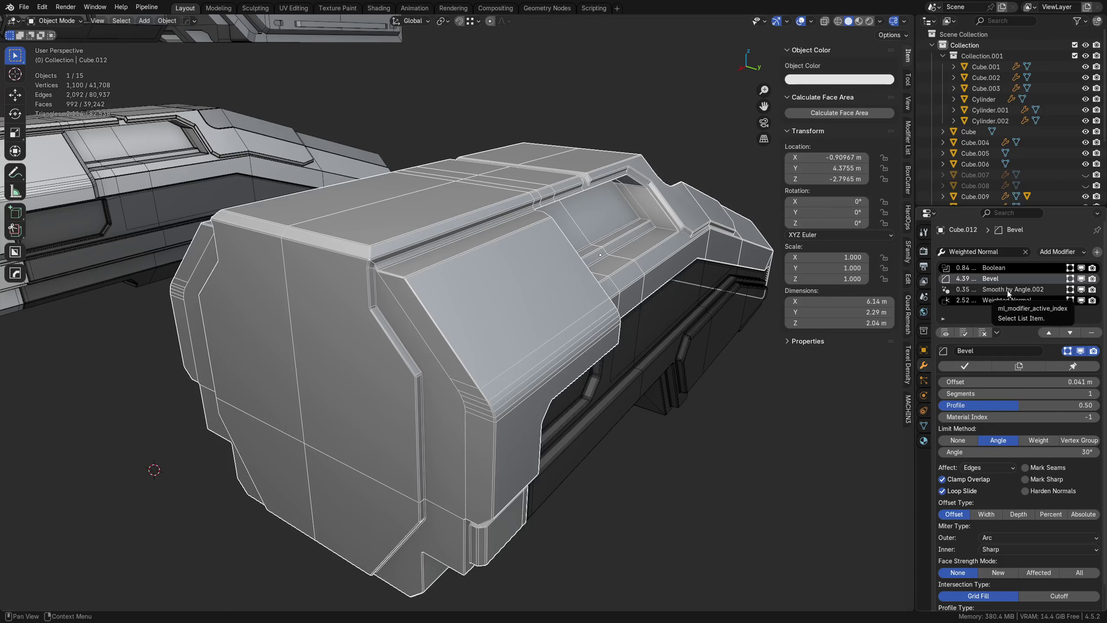
{"action": "left_click", "coordinate": [1007, 291]}
{"action": "left_click", "coordinate": [973, 252]}
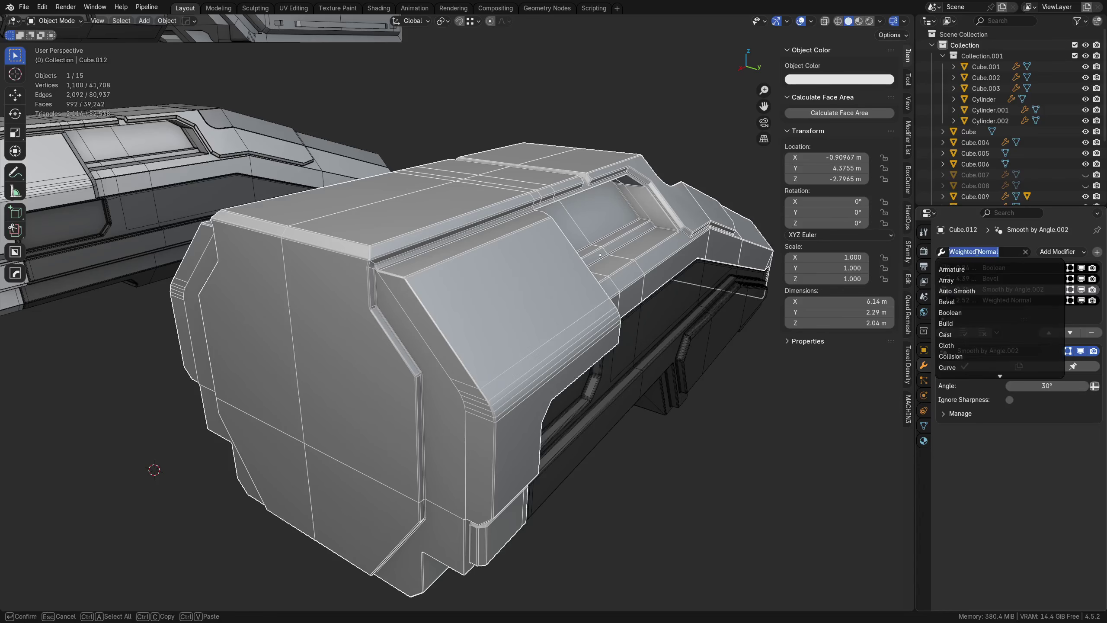
{"action": "type", "text": "dec"}
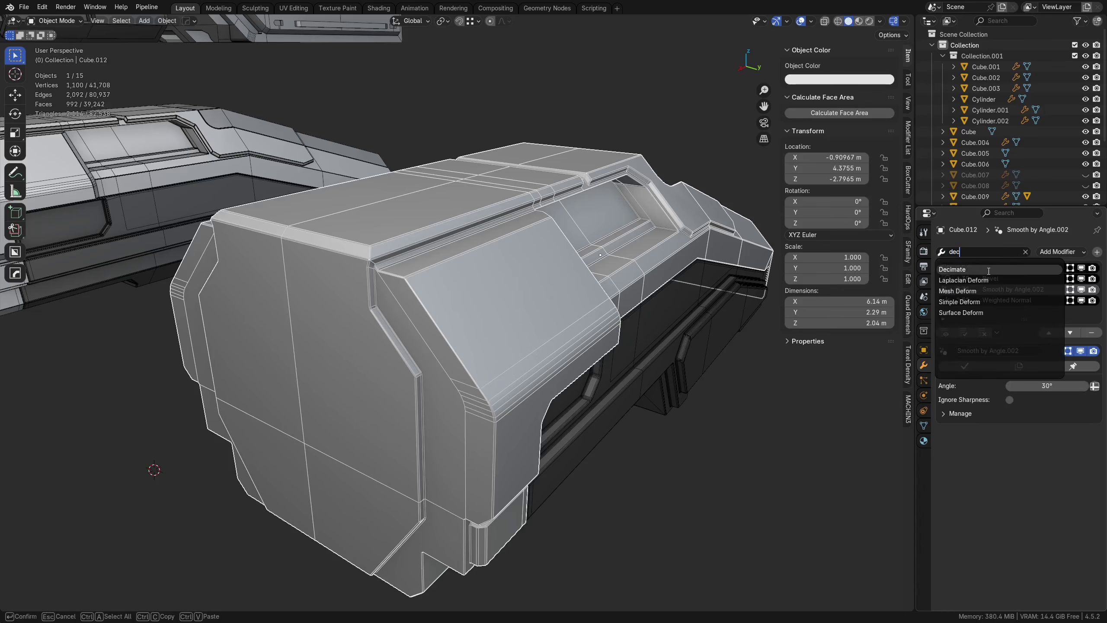
{"action": "key", "text": "Return"}
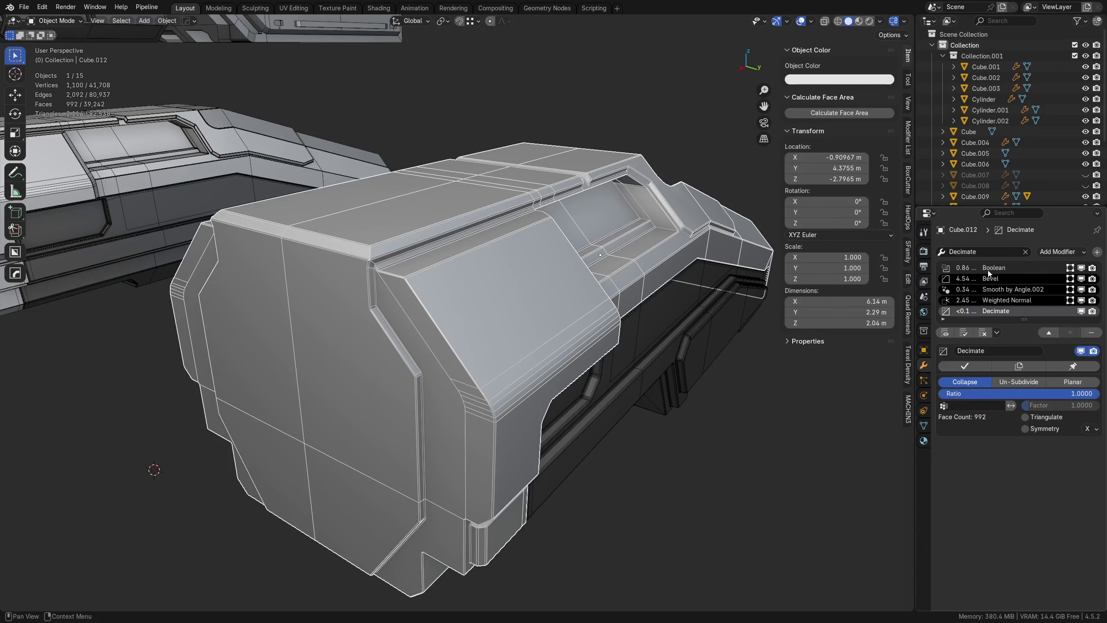
{"action": "left_click", "coordinate": [1050, 333]}
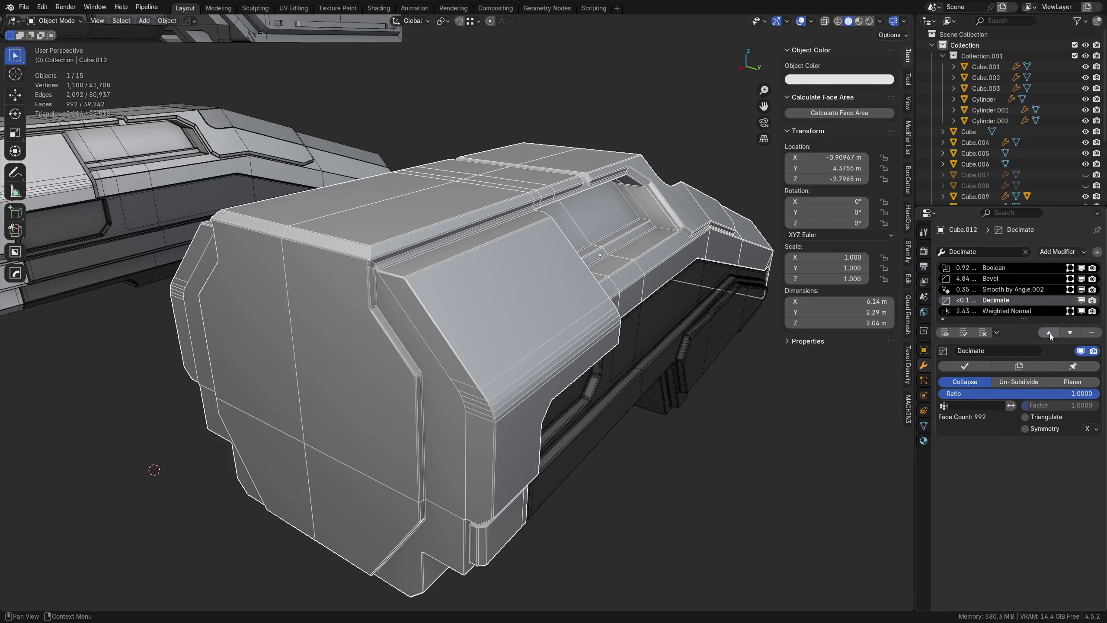
{"action": "left_click", "coordinate": [1050, 332]}
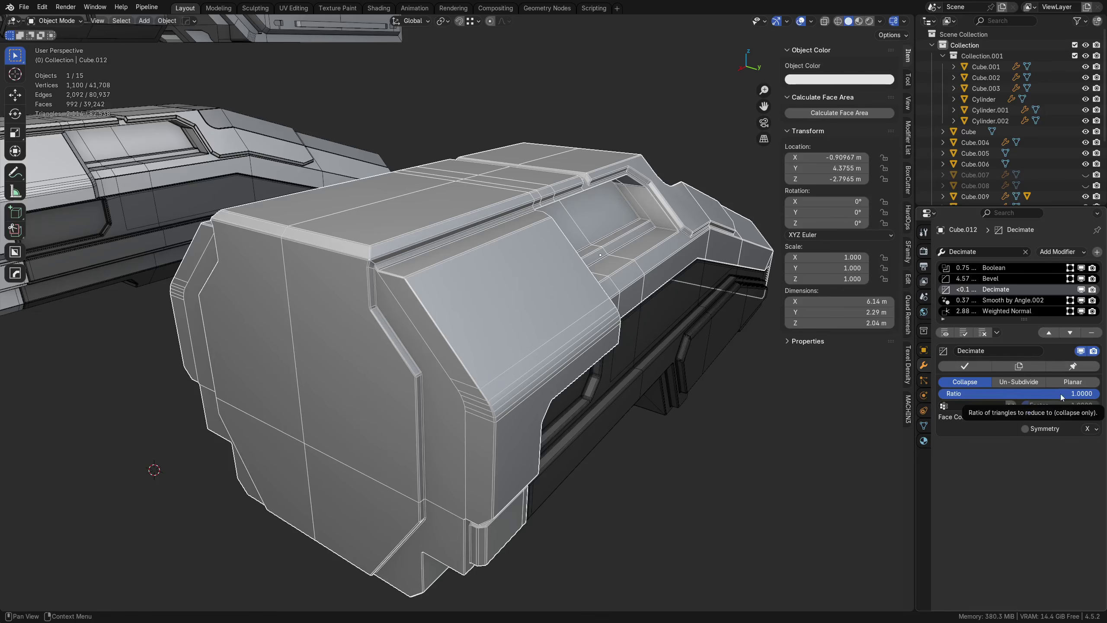
{"action": "left_click", "coordinate": [1071, 381]}
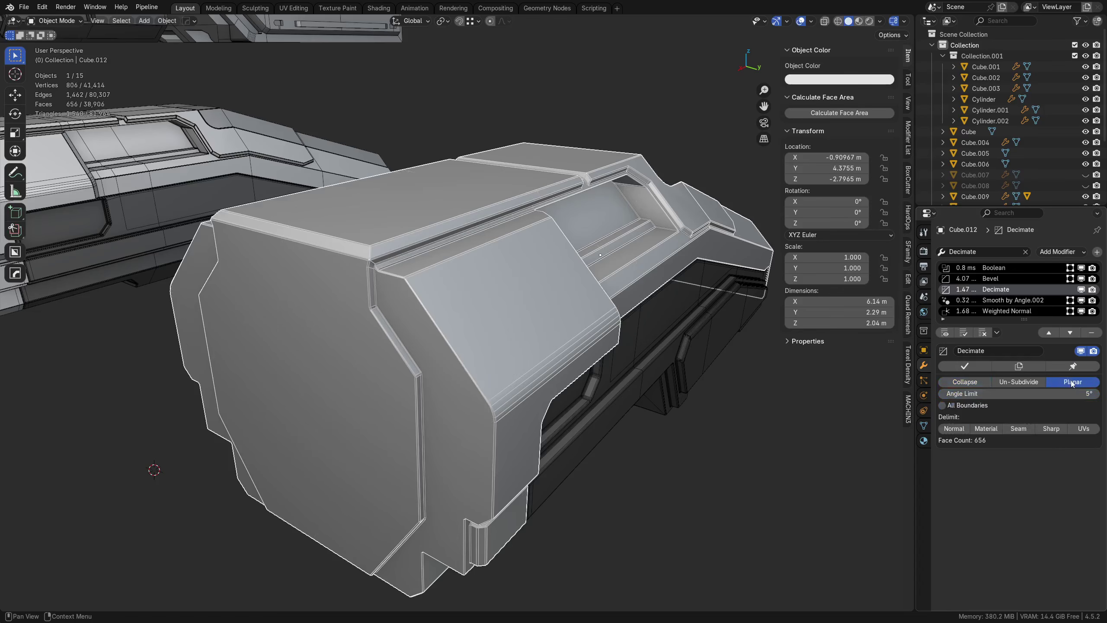
Step: Try an angle limit of 0.05° on the Decimate modifier and undo the change
{"action": "left_click", "coordinate": [1055, 393]}
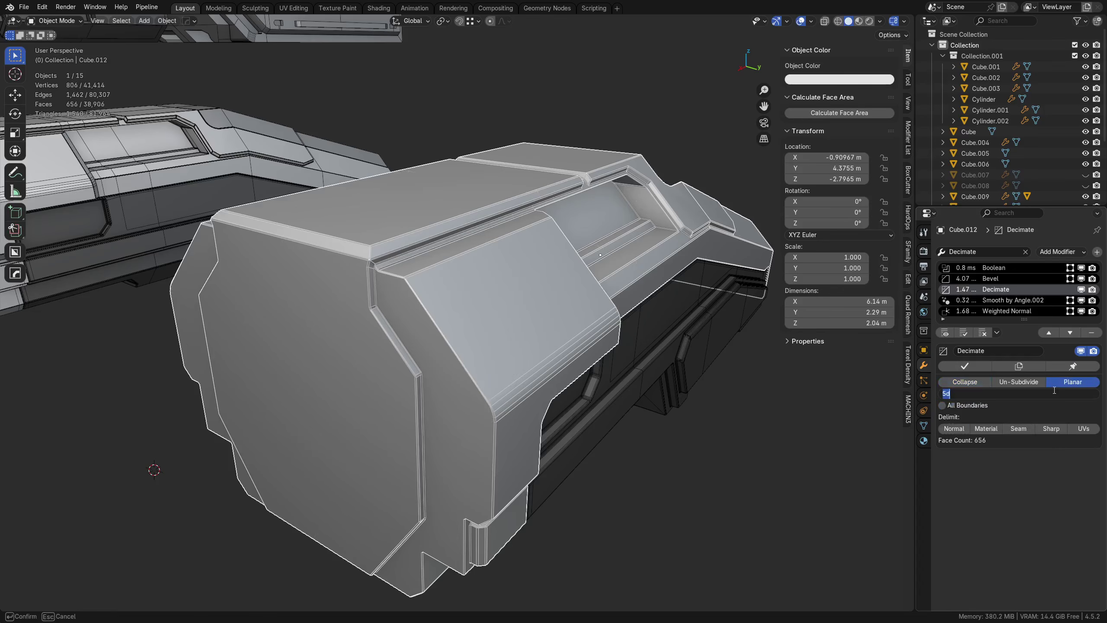
{"action": "key", "text": "Return"}
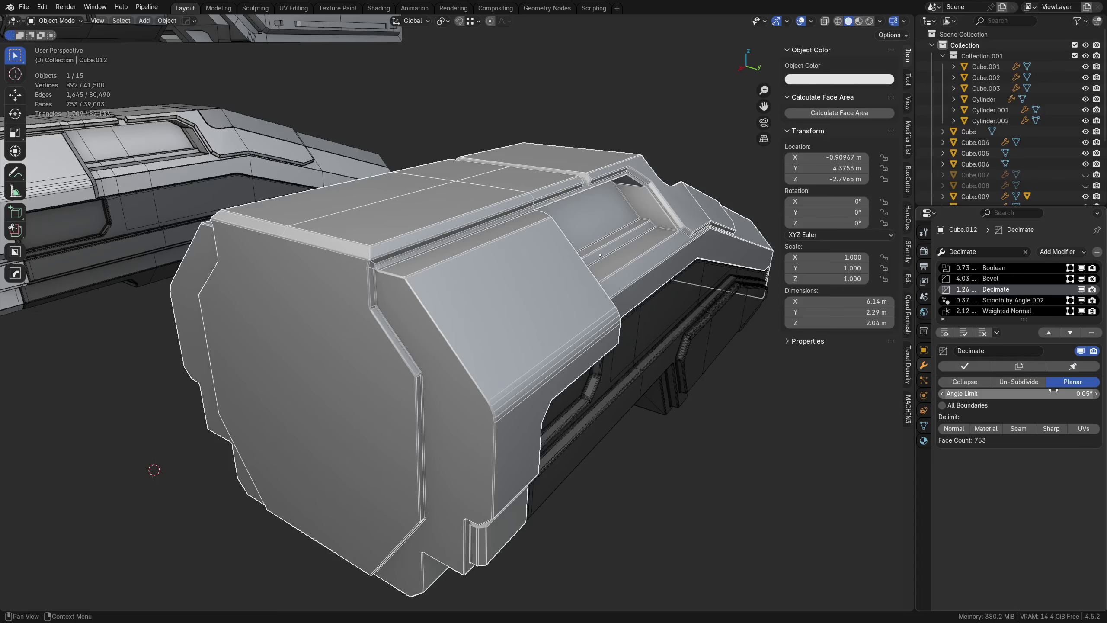
{"action": "key", "text": "ctrl+z"}
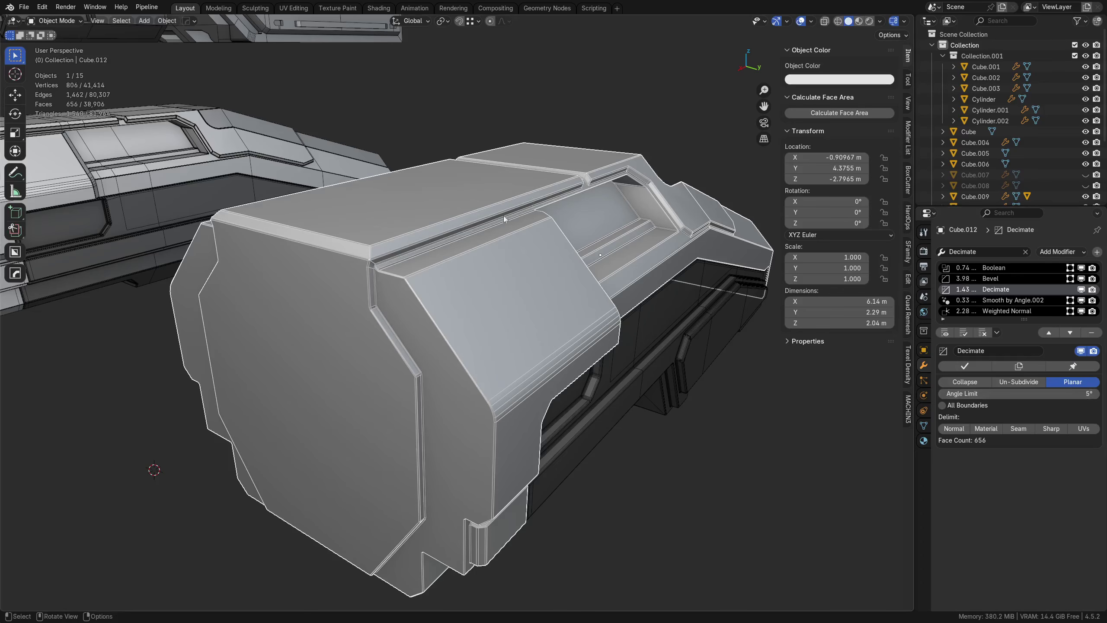
Step: Check the Limited Dissolve option among the delete choices for Cube.012's whole mesh in Edit Mode and return to Object Mode
{"action": "scroll", "coordinate": [525, 217], "scroll_direction": "up", "scroll_amount": 1}
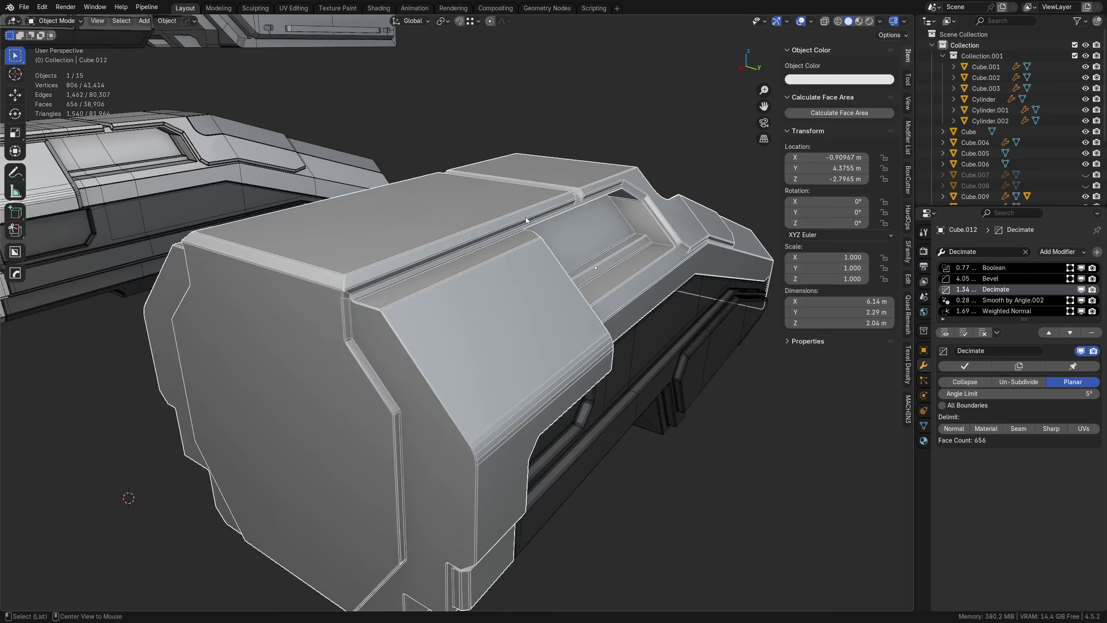
{"action": "middle_click", "coordinate": [526, 216], "text": "alt"}
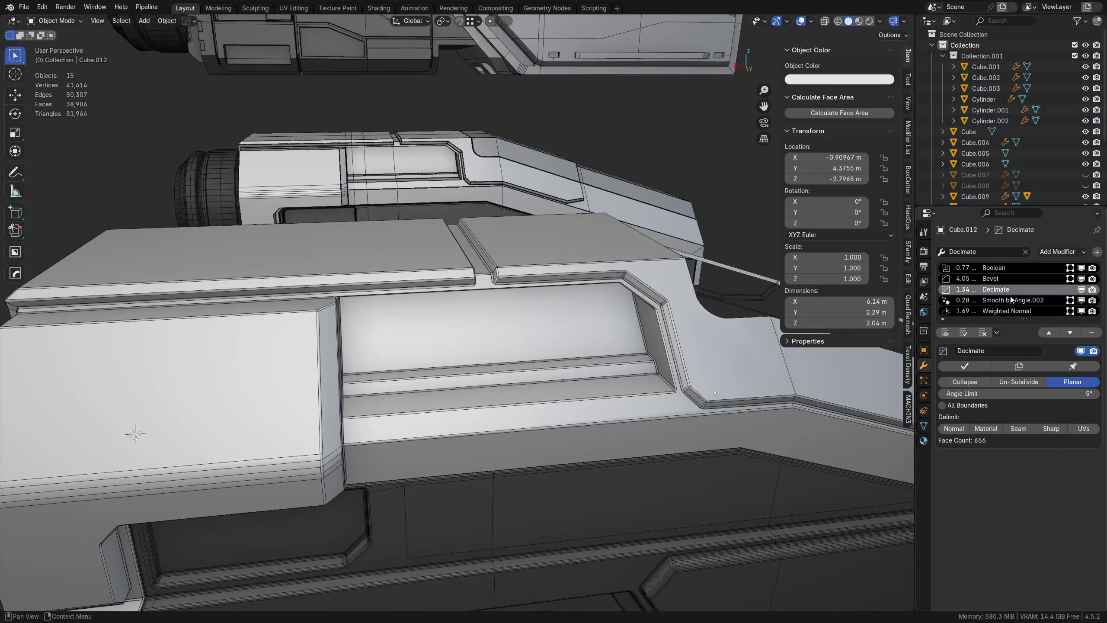
{"action": "key", "text": "Tab"}
{"action": "left_click", "coordinate": [529, 376]}
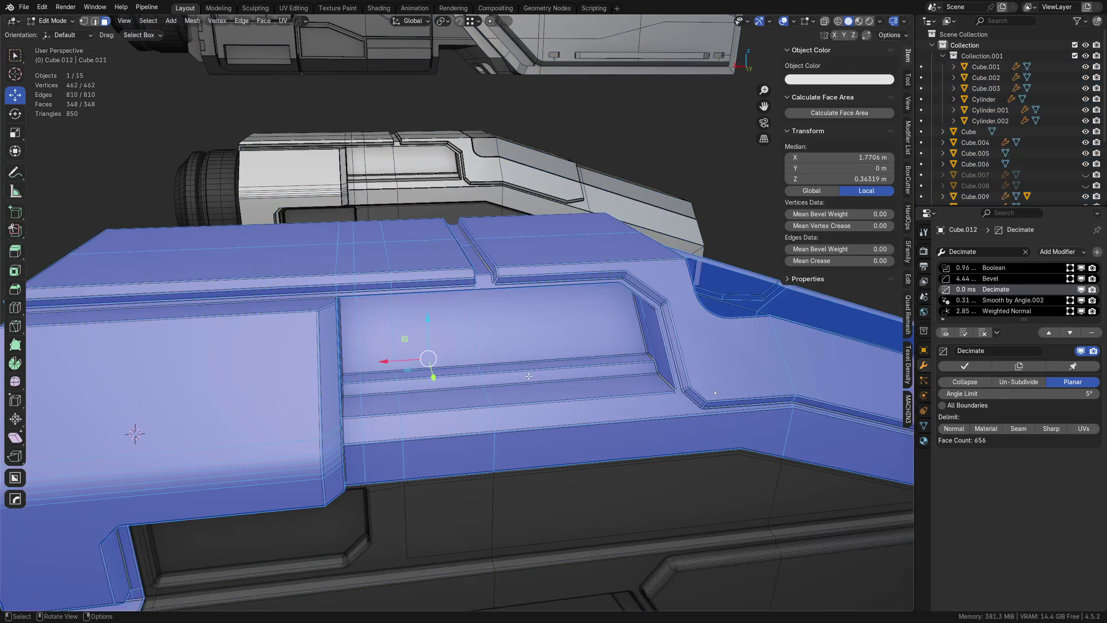
{"action": "key", "text": "x"}
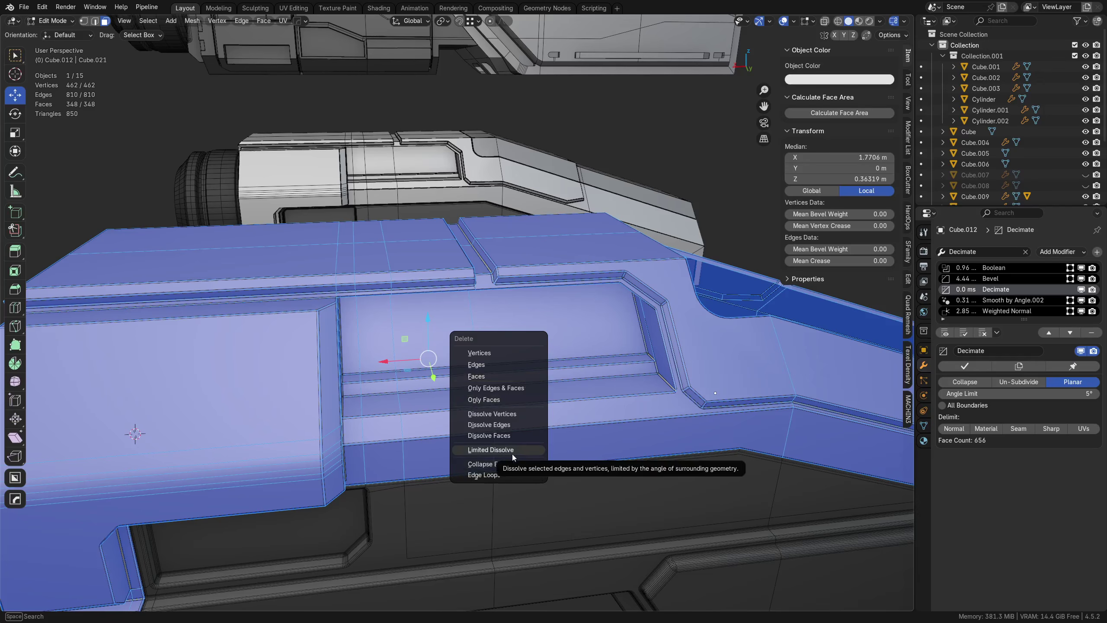
{"action": "key", "text": "Tab"}
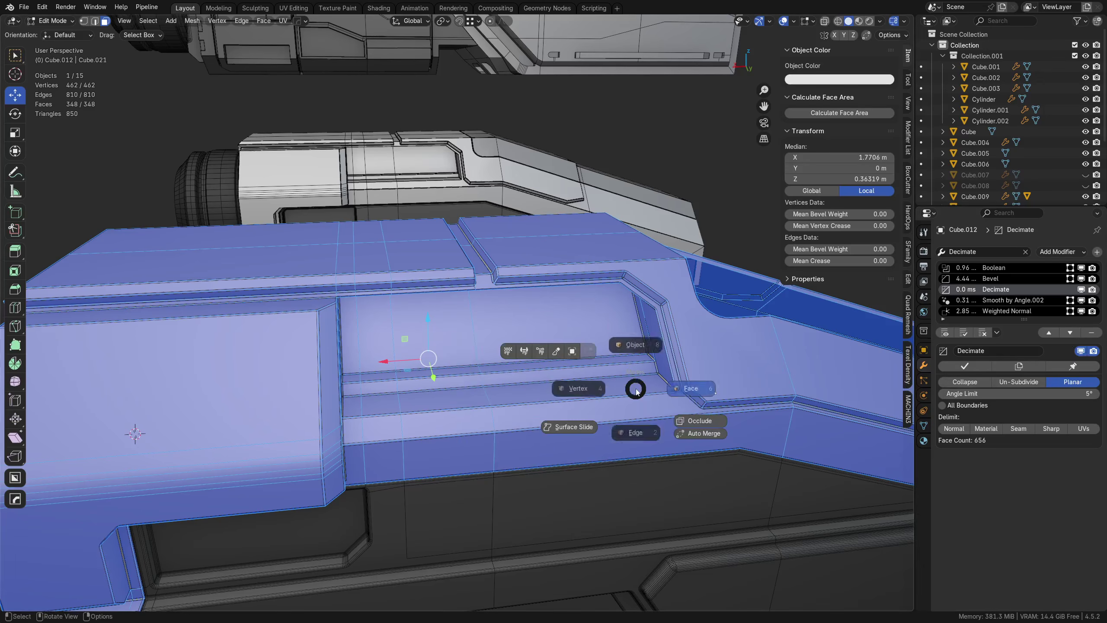
{"action": "left_click", "coordinate": [645, 354]}
{"action": "key", "text": "a"}
{"action": "key", "text": "a"}
Step: Add a Decimate modifier in Planar mode to the darker lower hull part, Cube.013
{"action": "middle_click_drag", "start_coordinate": [663, 375], "coordinate": [447, 370]}
{"action": "middle_click_drag", "start_coordinate": [534, 370], "coordinate": [437, 362]}
{"action": "left_click", "coordinate": [579, 364]}
{"action": "middle_click_drag", "start_coordinate": [589, 364], "coordinate": [567, 363], "text": "shift"}
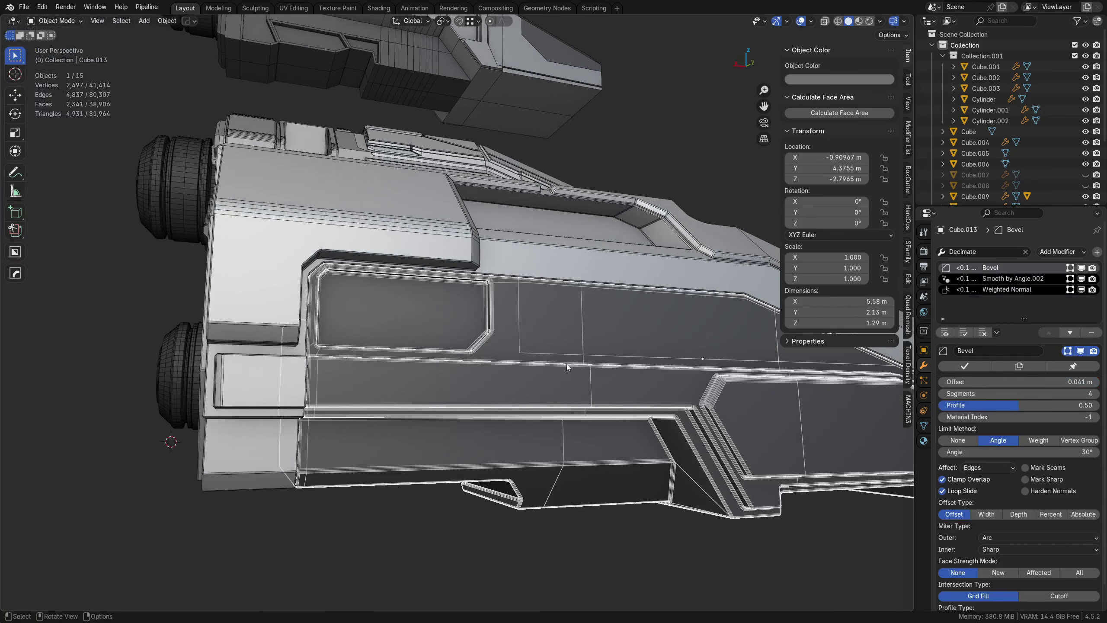
{"action": "left_click", "coordinate": [987, 253]}
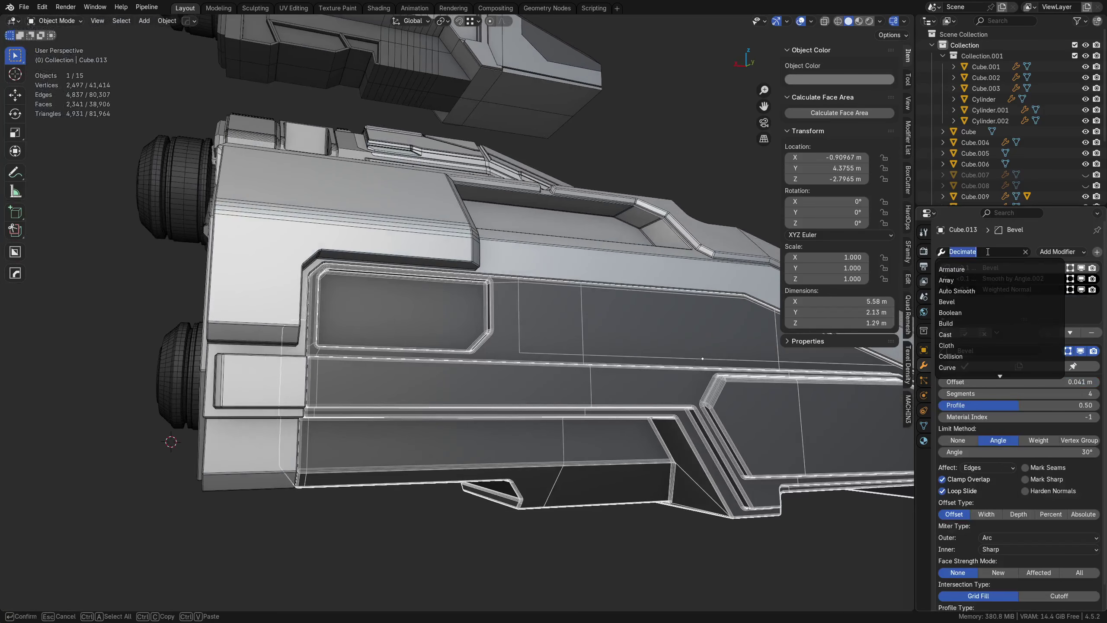
{"action": "type", "text": "deci"}
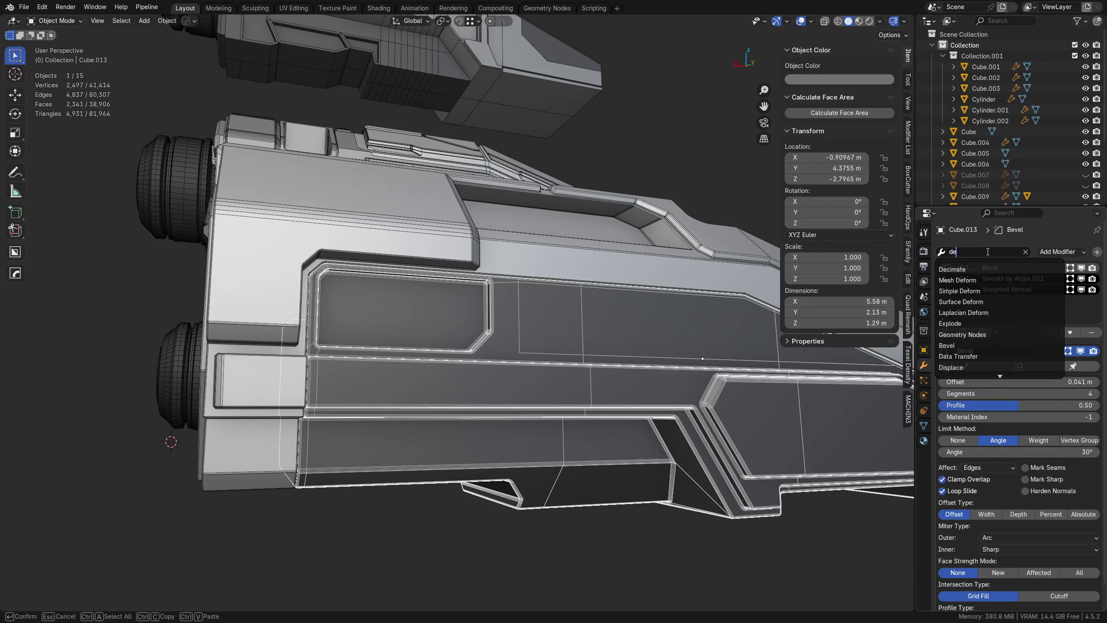
{"action": "left_click", "coordinate": [966, 270]}
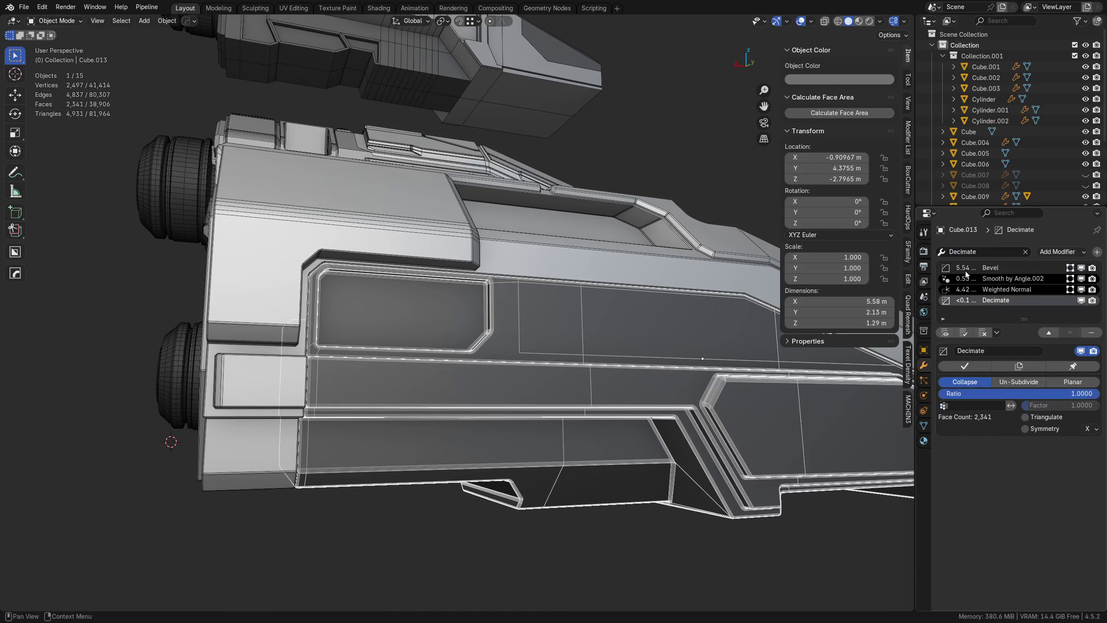
{"action": "left_click", "coordinate": [1072, 382]}
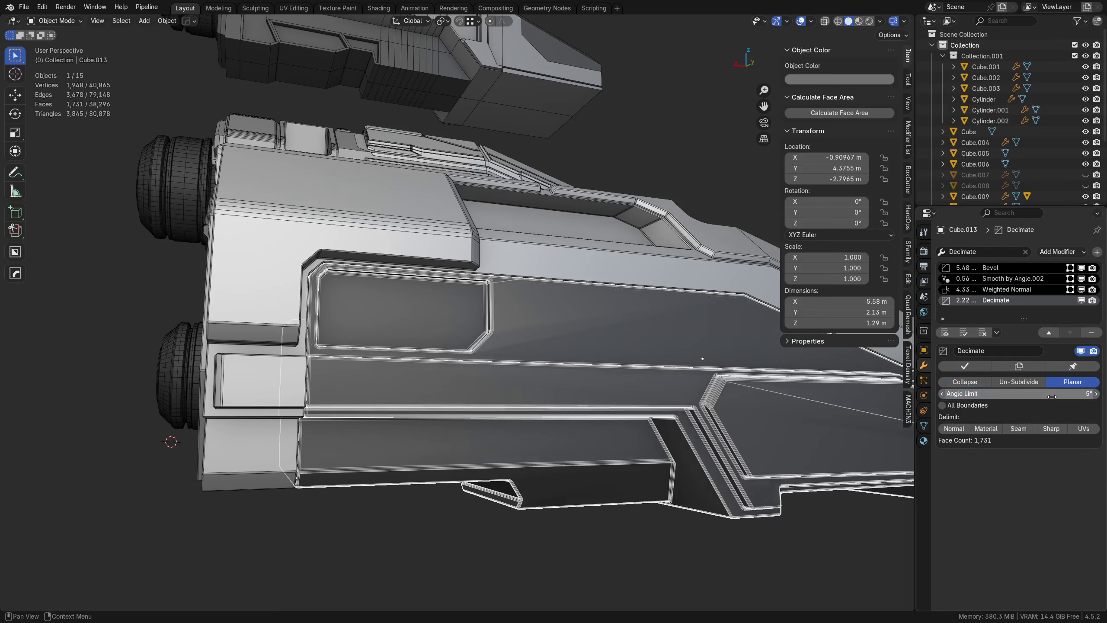
Step: Set Cube.013's Decimate angle limit to 0.05° and place the modifier between Bevel and Smooth by Angle
{"action": "double_click", "coordinate": [1053, 394]}
{"action": "type", "text": "0.05"}
{"action": "key", "text": "Return"}
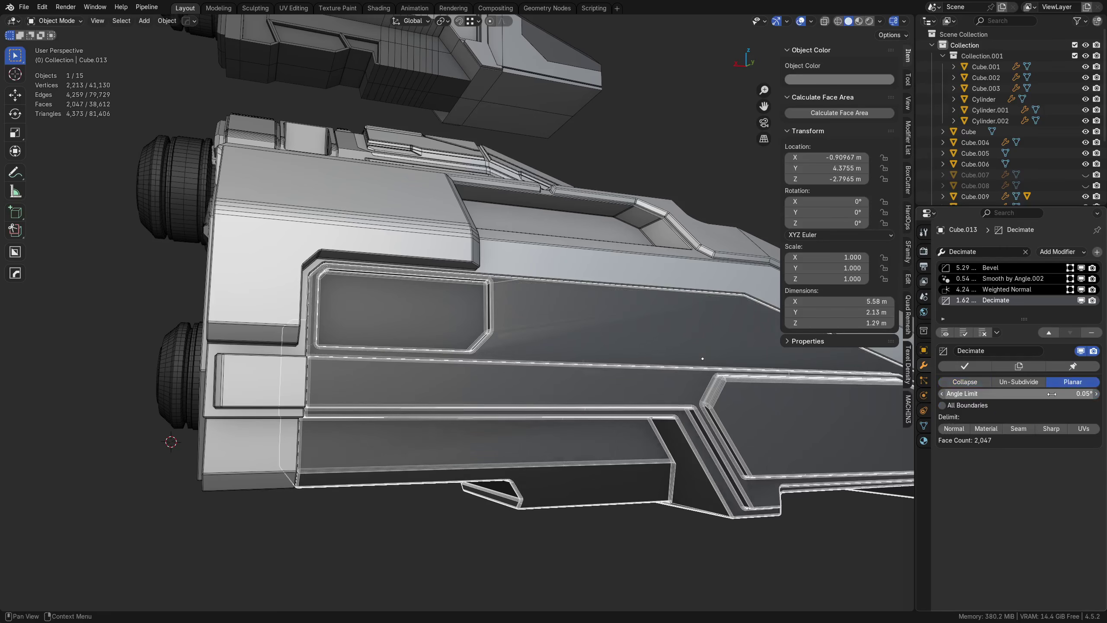
{"action": "left_click", "coordinate": [1047, 333]}
{"action": "left_click", "coordinate": [1047, 333]}
{"action": "left_click", "coordinate": [689, 557]}
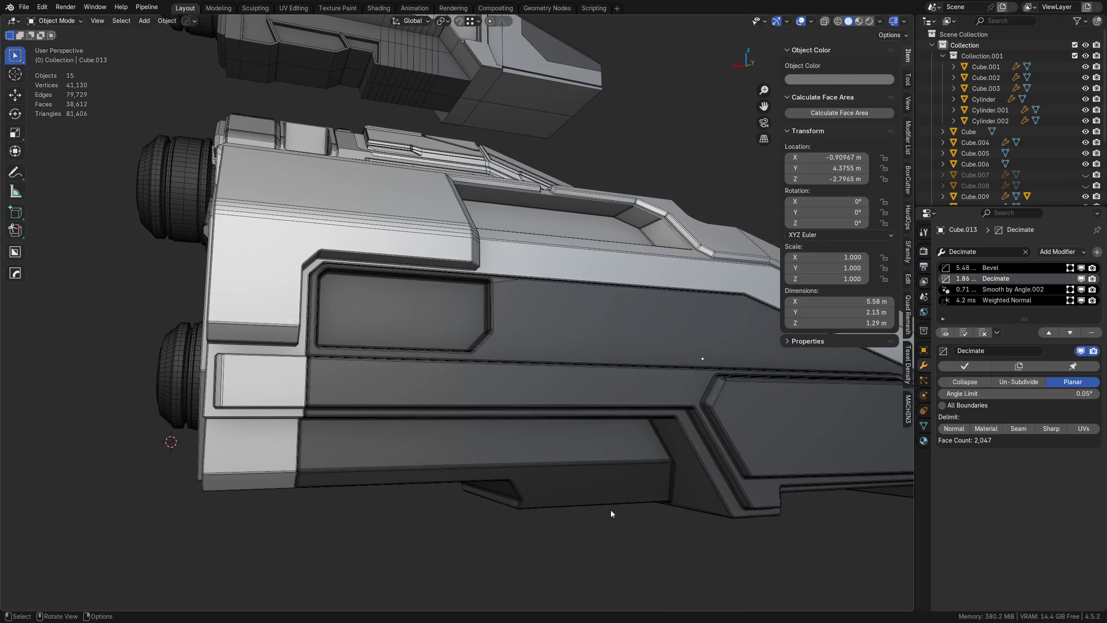
Step: Examine the topology of the decimated hull parts from several angles and distances
{"action": "scroll", "coordinate": [507, 416], "scroll_direction": "down", "scroll_amount": 3}
{"action": "middle_click_drag", "start_coordinate": [507, 416], "coordinate": [583, 427]}
{"action": "scroll", "coordinate": [583, 427], "scroll_direction": "up", "scroll_amount": 3}
{"action": "middle_click_drag", "start_coordinate": [574, 371], "coordinate": [571, 362]}
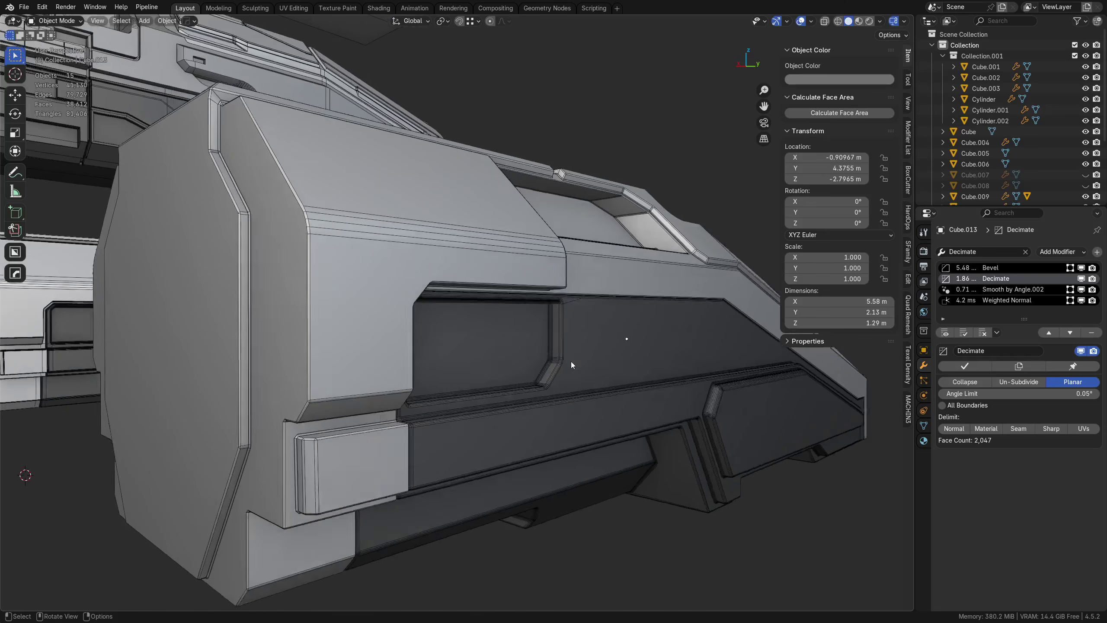
{"action": "scroll", "coordinate": [571, 362], "scroll_direction": "up", "scroll_amount": 5}
{"action": "scroll", "coordinate": [589, 417], "scroll_direction": "down", "scroll_amount": 4}
{"action": "middle_click_drag", "start_coordinate": [588, 417], "coordinate": [536, 362]}
{"action": "scroll", "coordinate": [601, 402], "scroll_direction": "down", "scroll_amount": 2}
{"action": "scroll", "coordinate": [536, 395], "scroll_direction": "up", "scroll_amount": 3}
{"action": "scroll", "coordinate": [535, 391], "scroll_direction": "down", "scroll_amount": 6}
Step: Try raising Cube.013's Bevel modifier to 6 segments with both hull parts selected and the wireframe hidden
{"action": "left_click", "coordinate": [468, 307]}
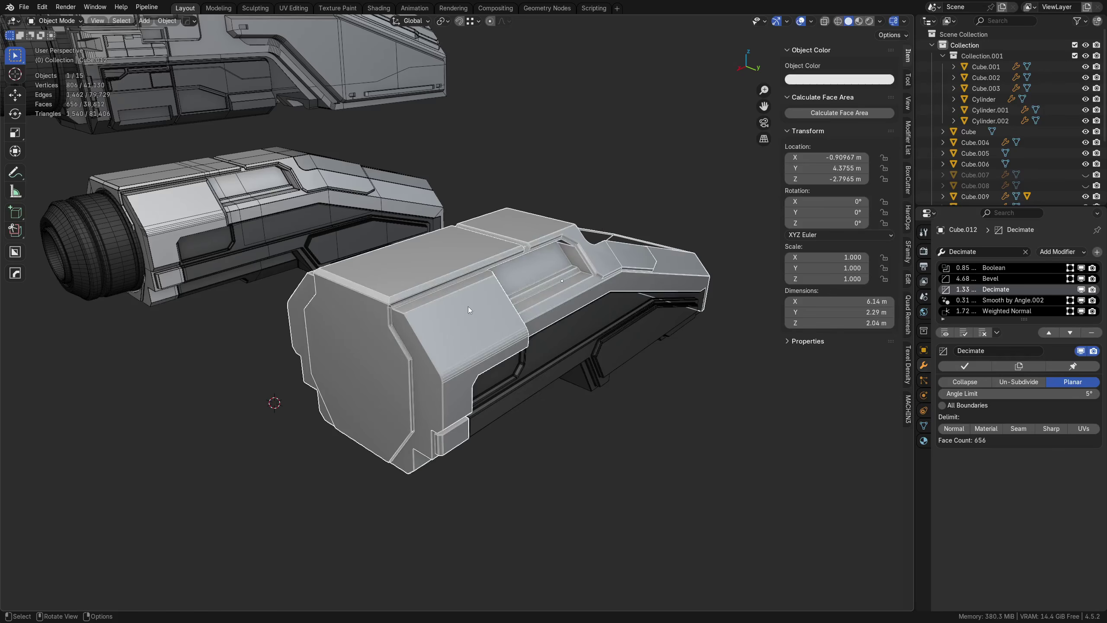
{"action": "left_click", "coordinate": [548, 362], "text": "shift"}
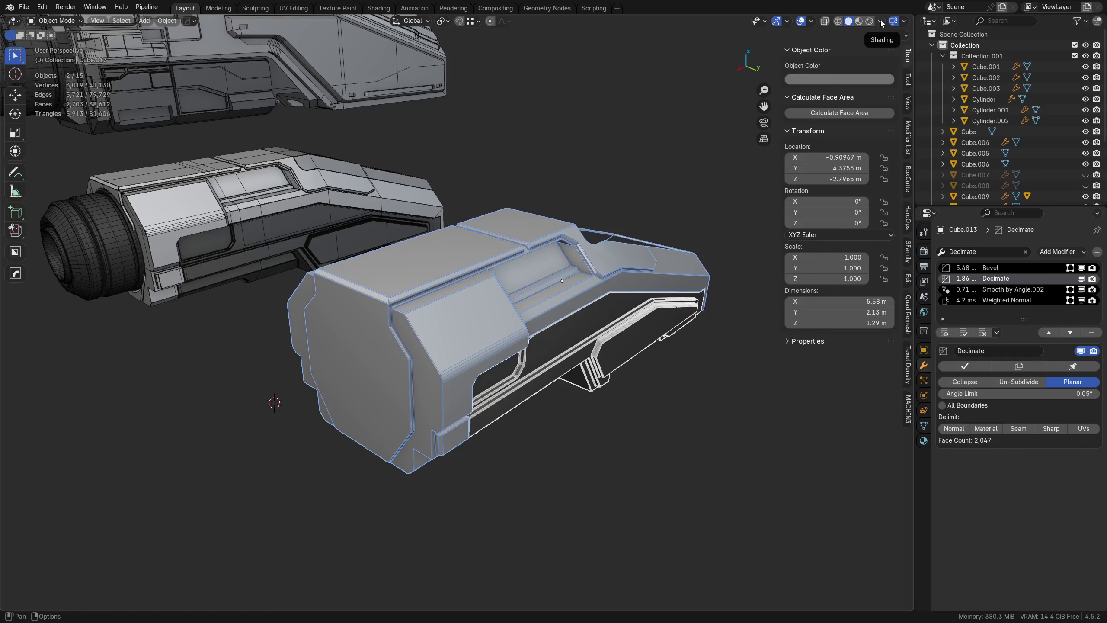
{"action": "left_click", "coordinate": [1012, 268]}
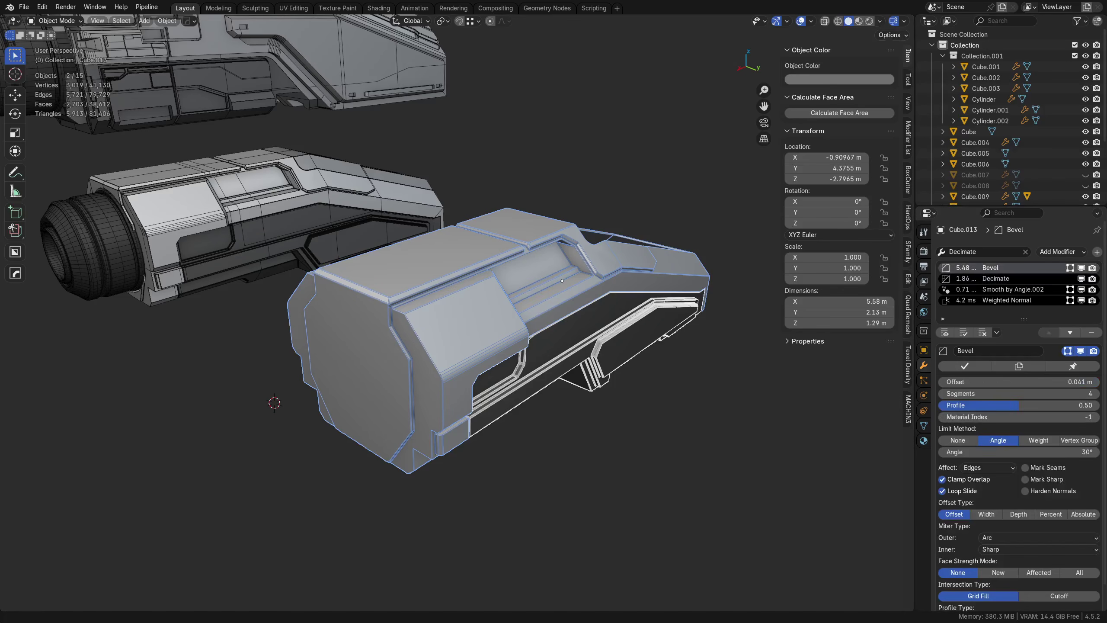
{"action": "left_click", "coordinate": [1096, 394]}
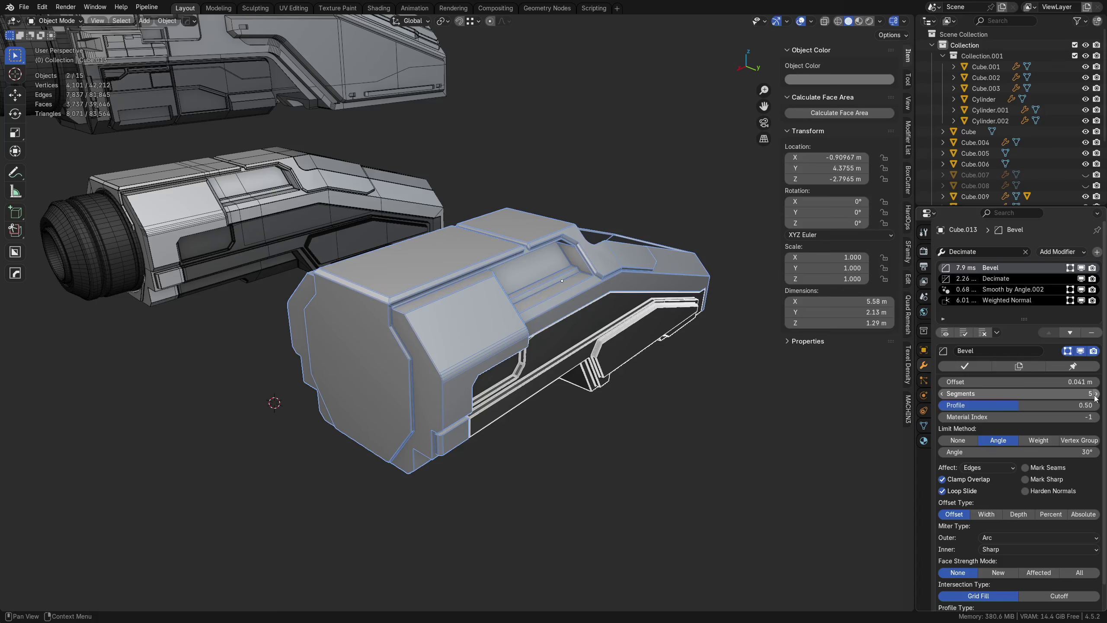
{"action": "left_click", "coordinate": [577, 473]}
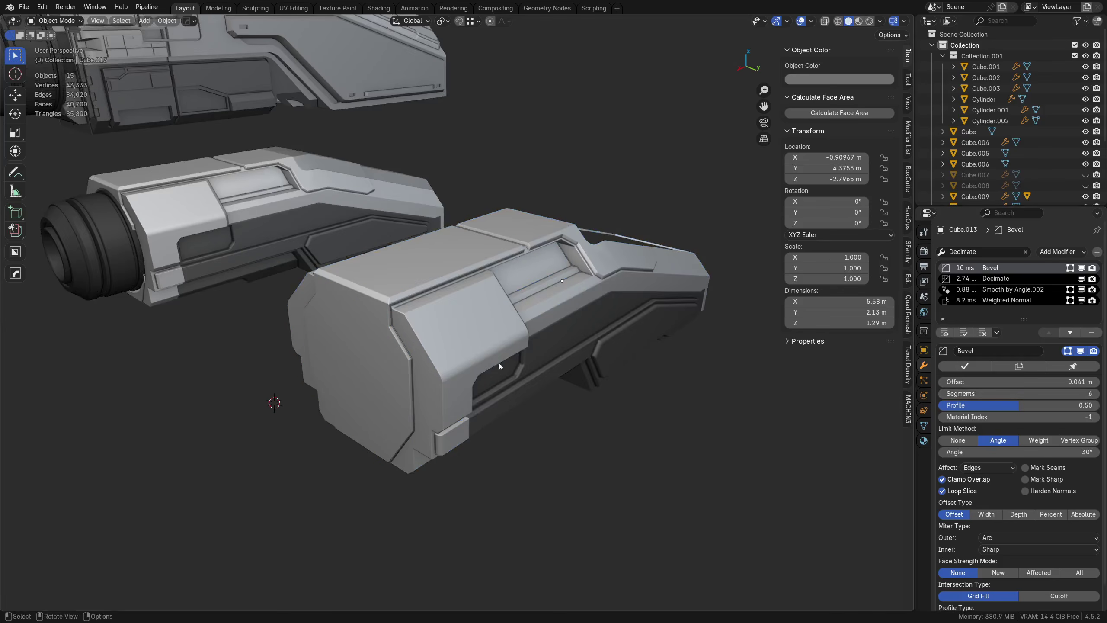
Step: Undo the bevel segment increase and deselect the hull parts
{"action": "scroll", "coordinate": [499, 362], "scroll_direction": "up", "scroll_amount": 3}
{"action": "key", "text": "ctrl+z"}
{"action": "key", "text": "ctrl+z"}
{"action": "key", "text": "ctrl+z"}
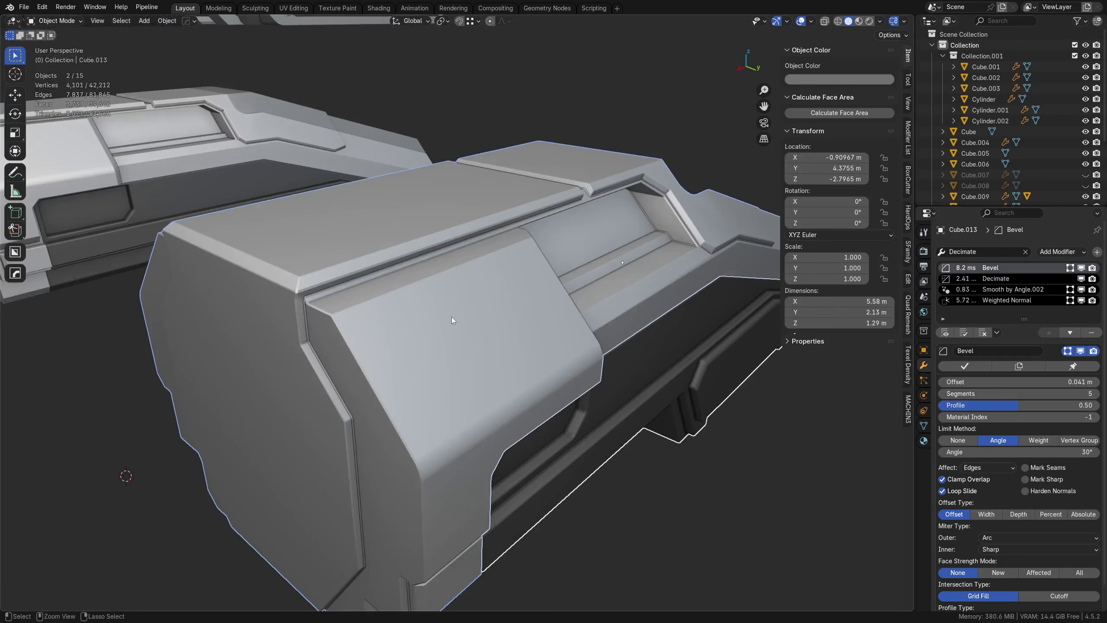
{"action": "scroll", "coordinate": [791, 402], "scroll_direction": "down", "scroll_amount": 5}
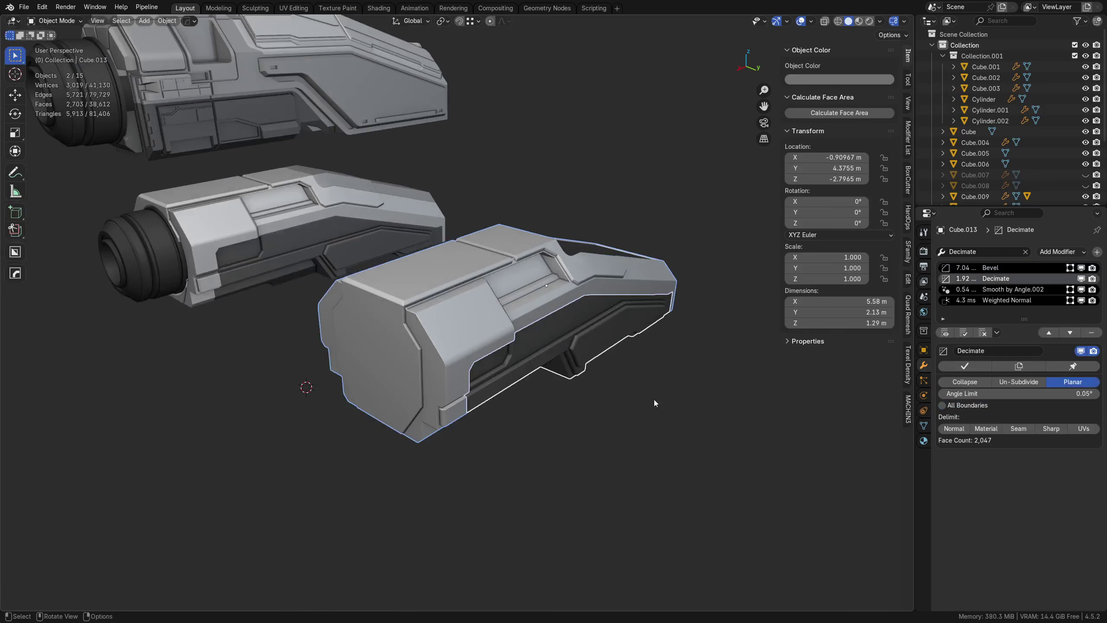
{"action": "key", "text": "ctrl+z"}
{"action": "mouse_move", "coordinate": [639, 403]}
{"action": "middle_mouse_down"}
{"action": "mouse_move", "coordinate": [636, 417]}
{"action": "mouse_move", "coordinate": [547, 420]}
{"action": "mouse_move", "coordinate": [665, 410]}
{"action": "mouse_move", "coordinate": [620, 409]}
{"action": "middle_mouse_up"}
{"action": "left_click", "coordinate": [539, 410]}
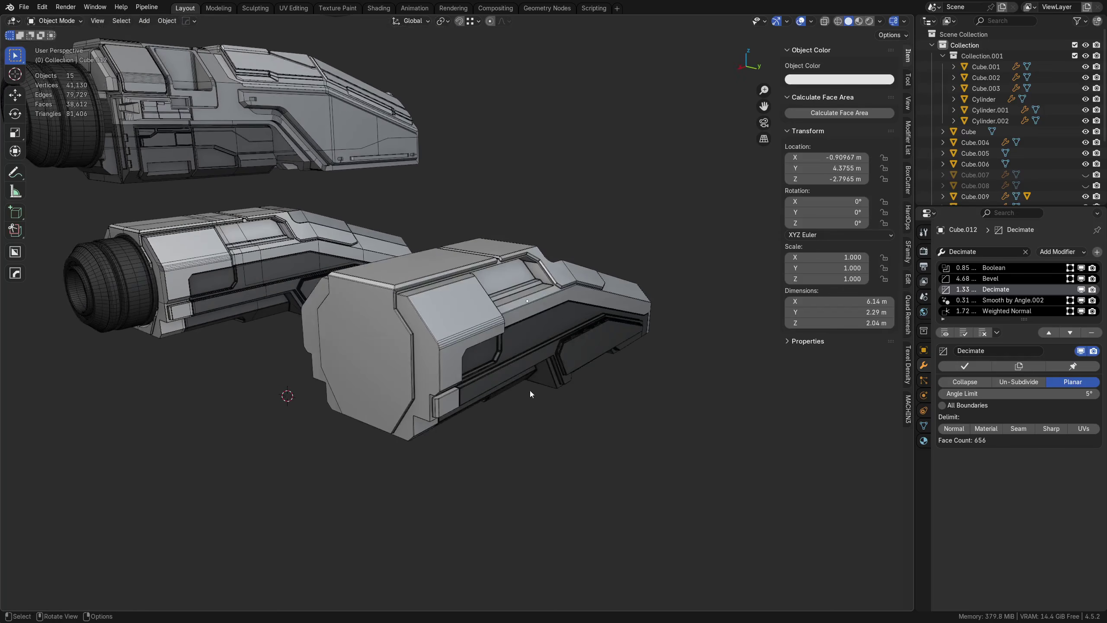
Step: Delete the Bevel, Decimate and Boolean modifiers from Cube.012
{"action": "left_click", "coordinate": [496, 332]}
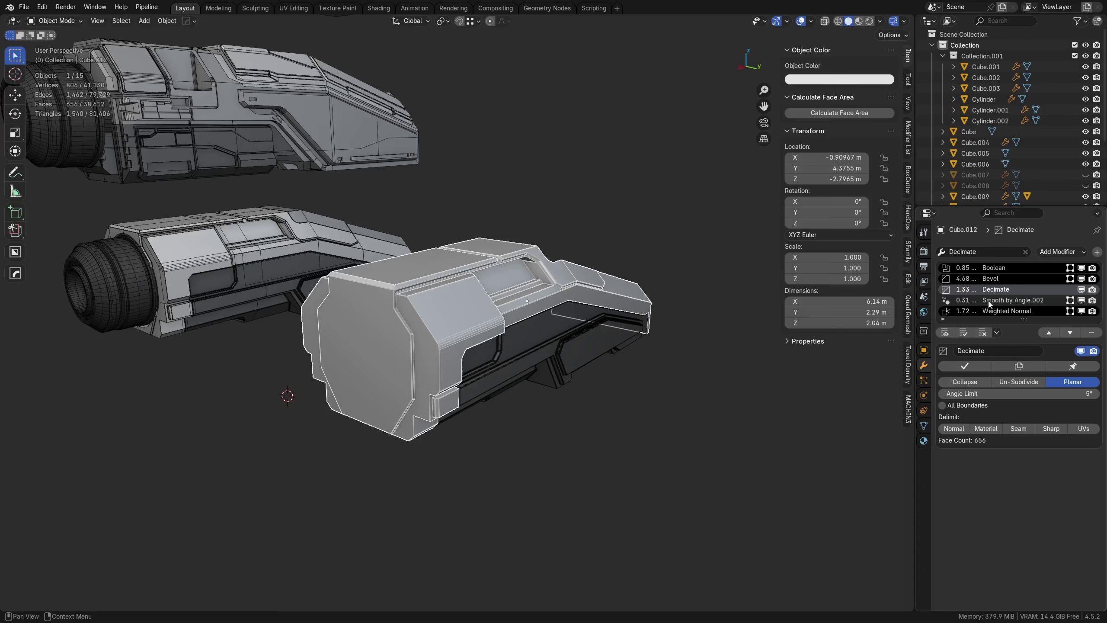
{"action": "left_click", "coordinate": [1014, 266]}
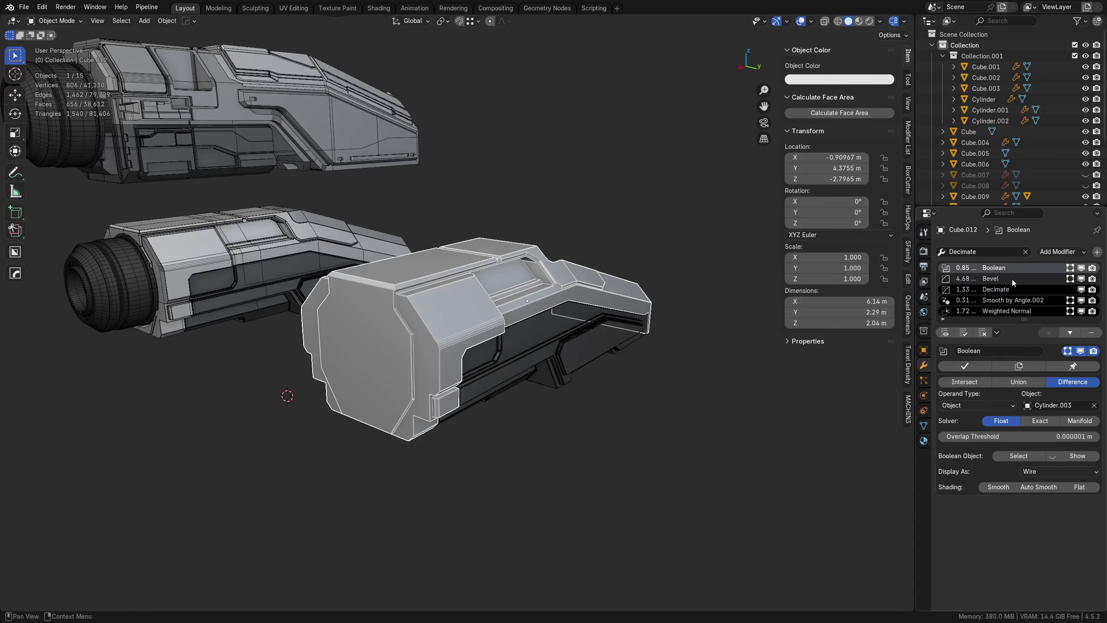
{"action": "left_click", "coordinate": [1012, 279]}
{"action": "left_click", "coordinate": [1029, 268]}
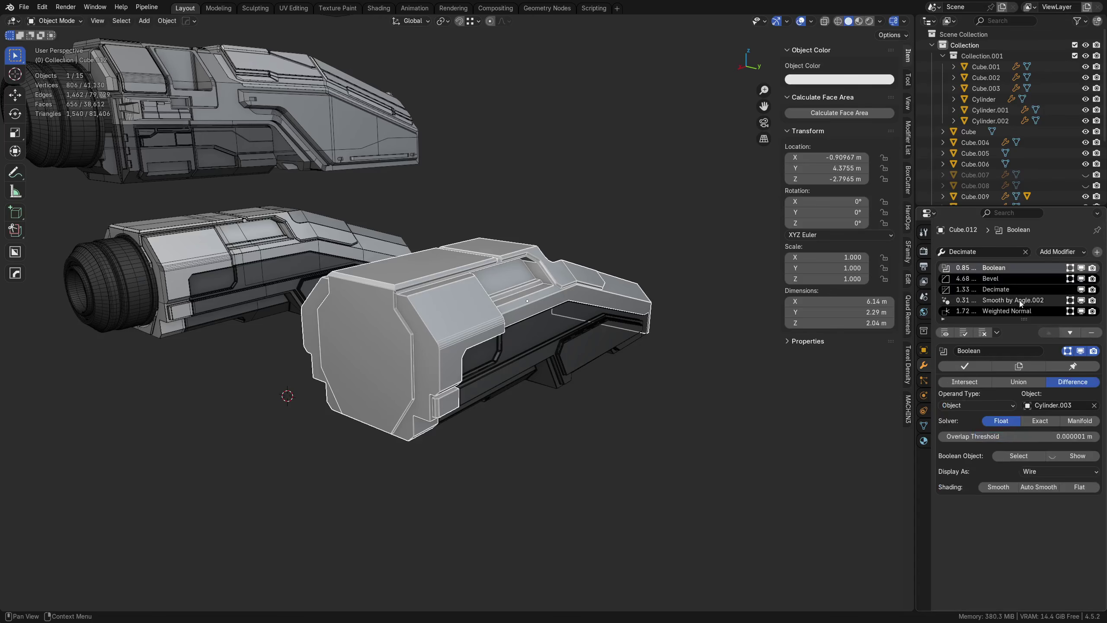
{"action": "left_click", "coordinate": [1033, 279]}
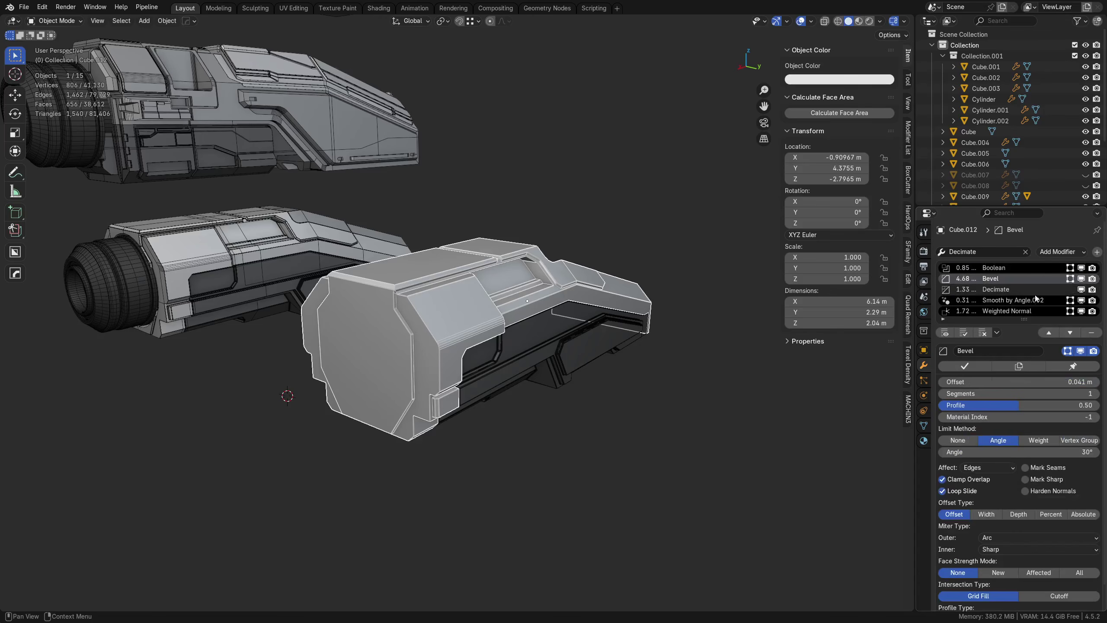
{"action": "left_click", "coordinate": [1092, 333]}
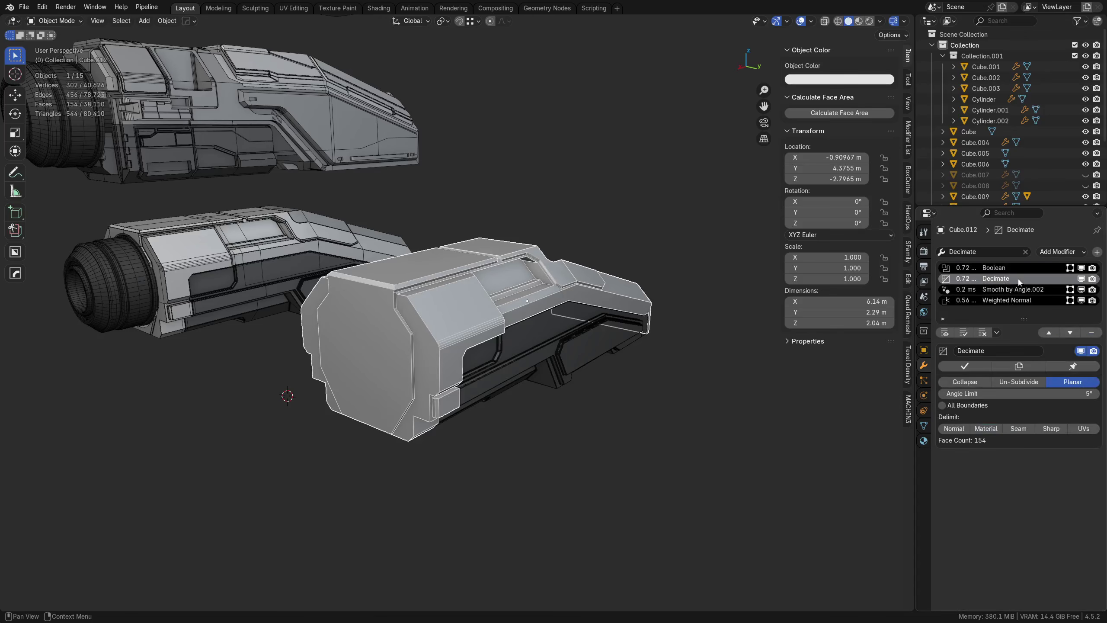
{"action": "left_click", "coordinate": [1092, 333]}
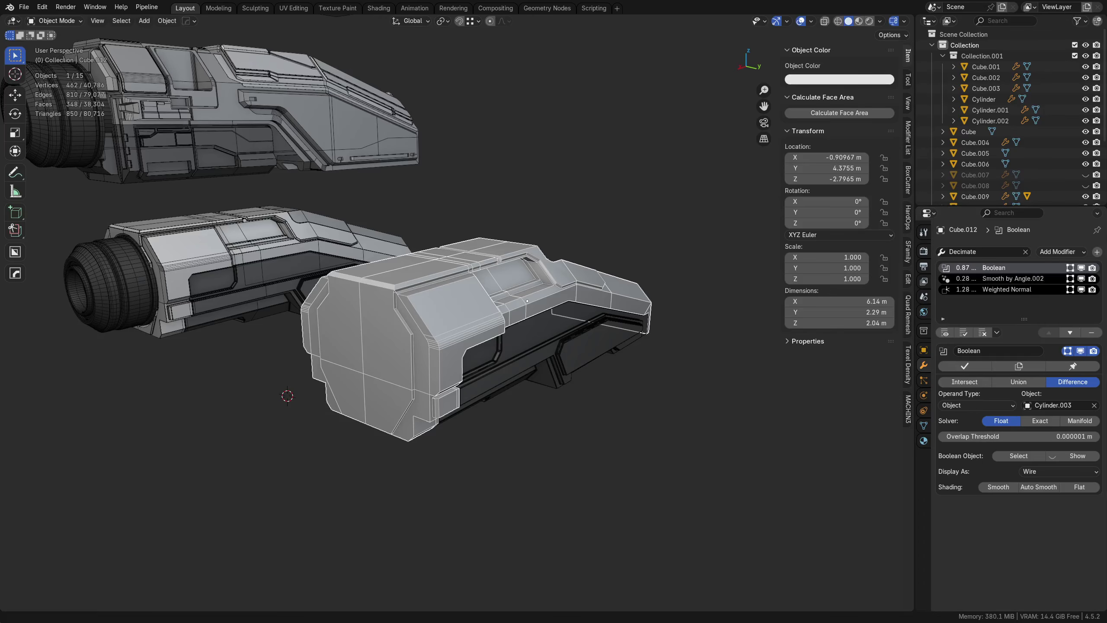
{"action": "left_click", "coordinate": [1093, 333]}
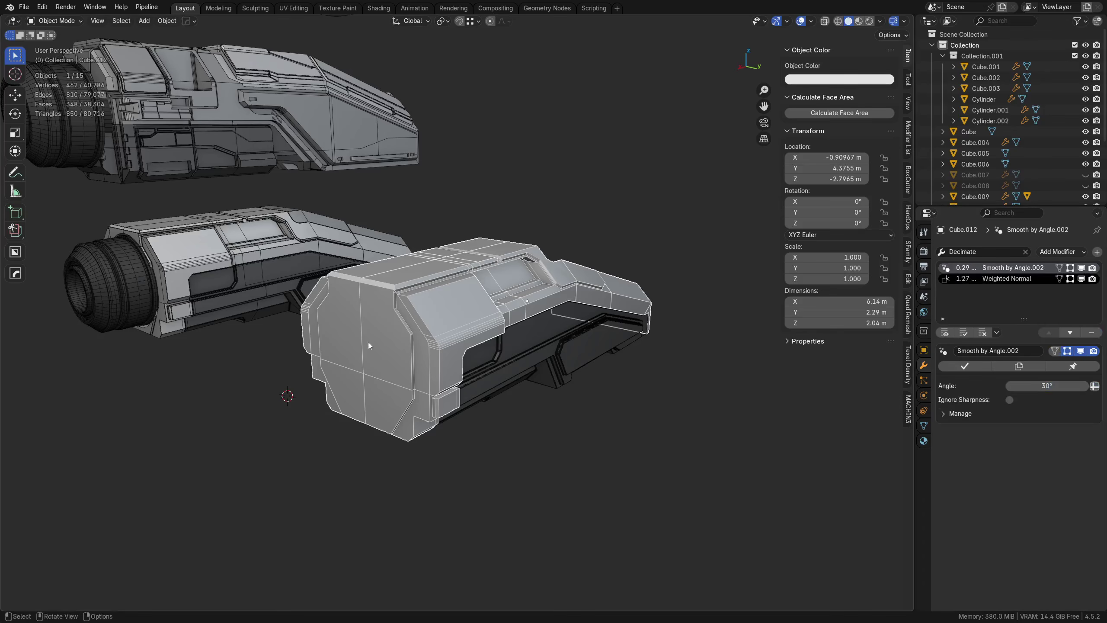
Step: Delete Cube.012's Weighted Normal modifier, keeping only Smooth by Angle
{"action": "left_click", "coordinate": [1020, 277]}
{"action": "left_click", "coordinate": [1022, 272]}
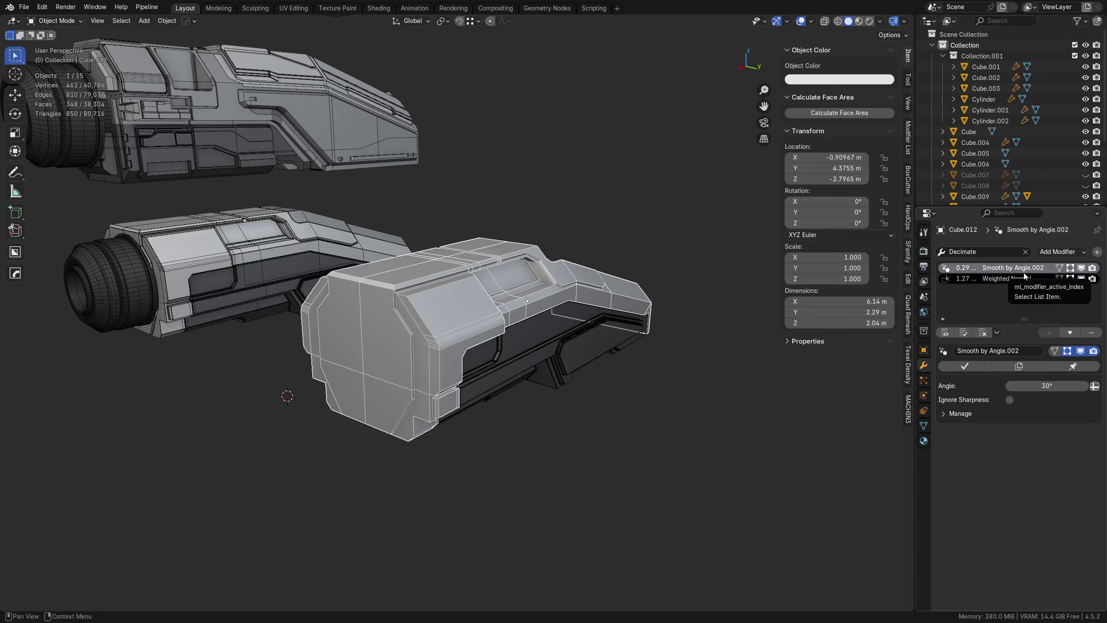
{"action": "left_click", "coordinate": [1020, 278]}
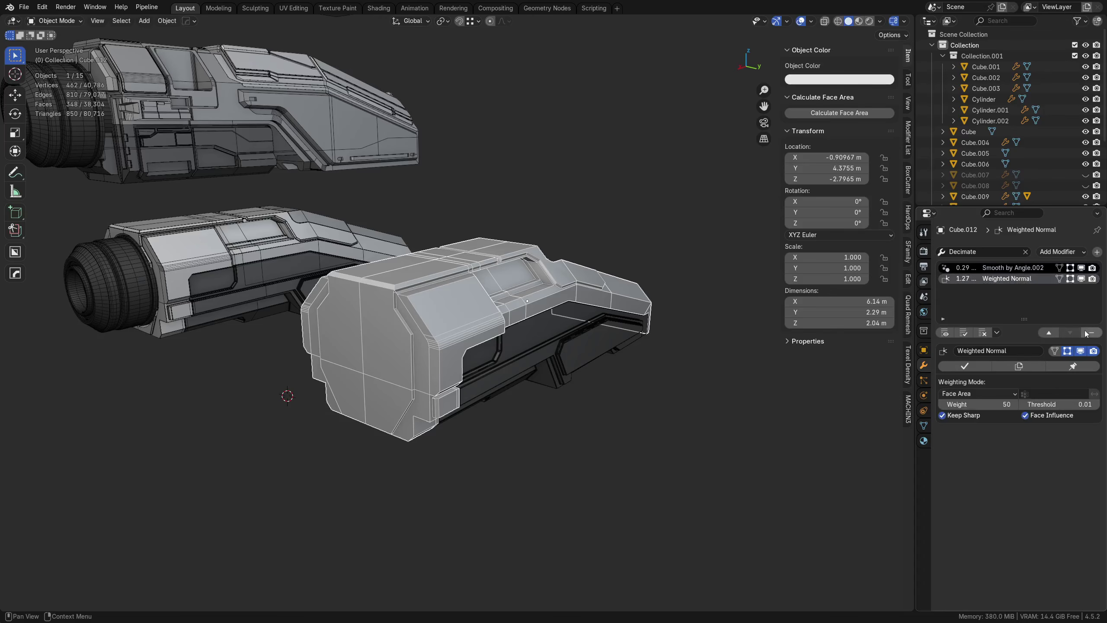
{"action": "left_click", "coordinate": [1023, 267]}
Step: Select Cube.012 and examine its wireframe up close around the upper front corner
{"action": "left_click", "coordinate": [424, 290]}
{"action": "middle_click", "coordinate": [424, 290], "text": "alt"}
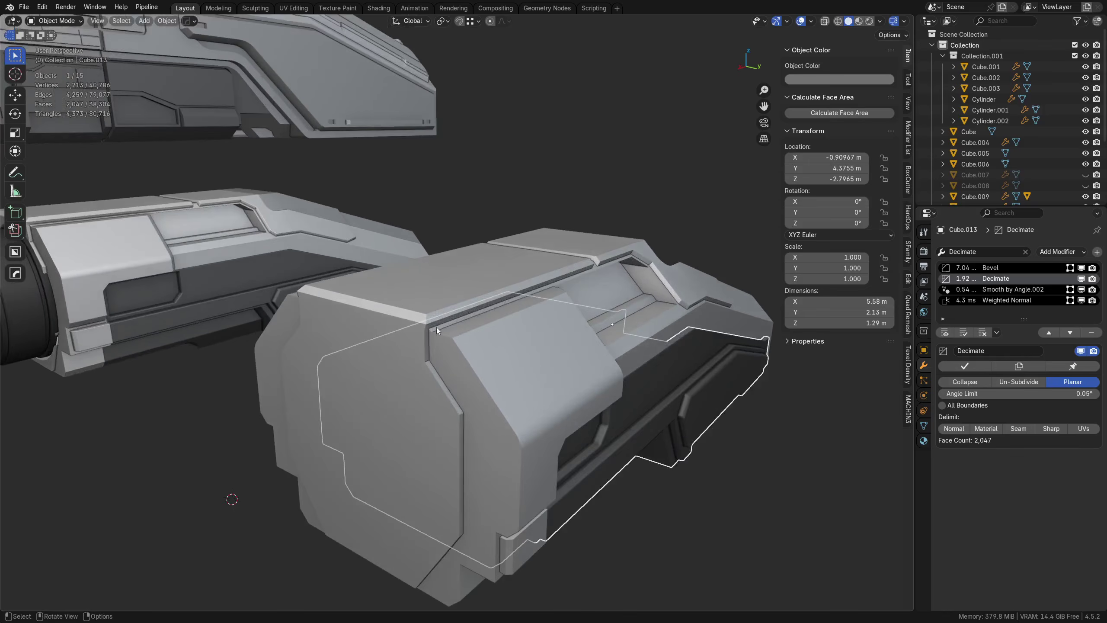
{"action": "left_click", "coordinate": [437, 325]}
{"action": "scroll", "coordinate": [444, 316], "scroll_direction": "up", "scroll_amount": 5}
{"action": "key", "text": "shift+w"}
{"action": "middle_click_drag", "start_coordinate": [429, 334], "coordinate": [507, 341]}
Step: Enable Use Normals Splitting in the Quad Remesher settings for Cube.012 and reset the remesher's settings
{"action": "left_click", "coordinate": [910, 359]}
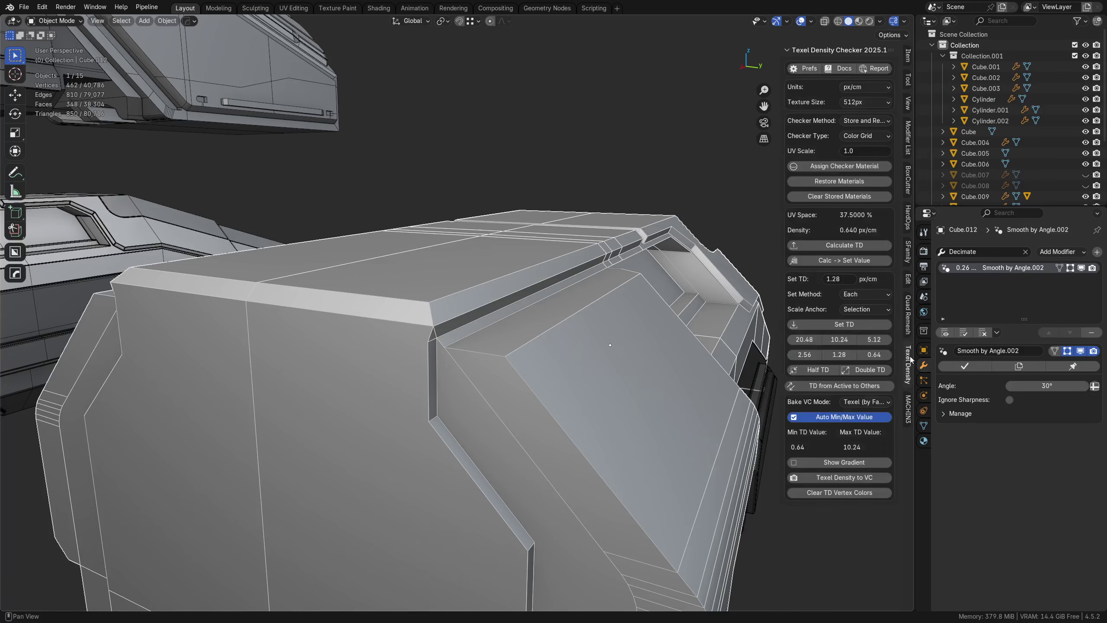
{"action": "left_click", "coordinate": [910, 316]}
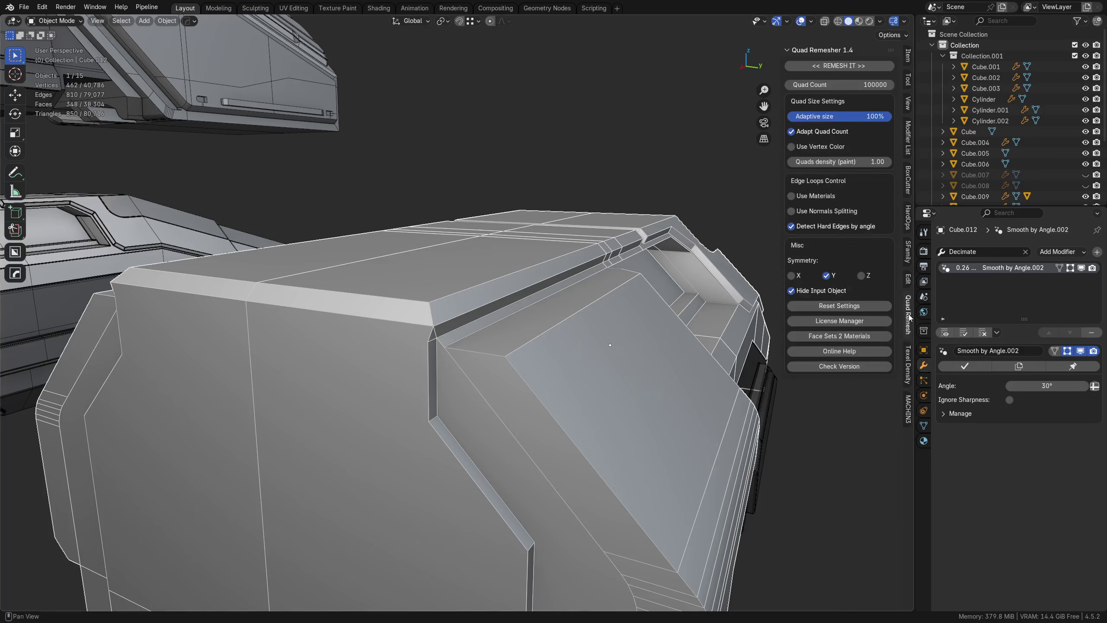
{"action": "left_click", "coordinate": [835, 212]}
{"action": "scroll", "coordinate": [745, 220], "scroll_direction": "down", "scroll_amount": 4}
{"action": "middle_click_drag", "start_coordinate": [758, 222], "coordinate": [535, 360]}
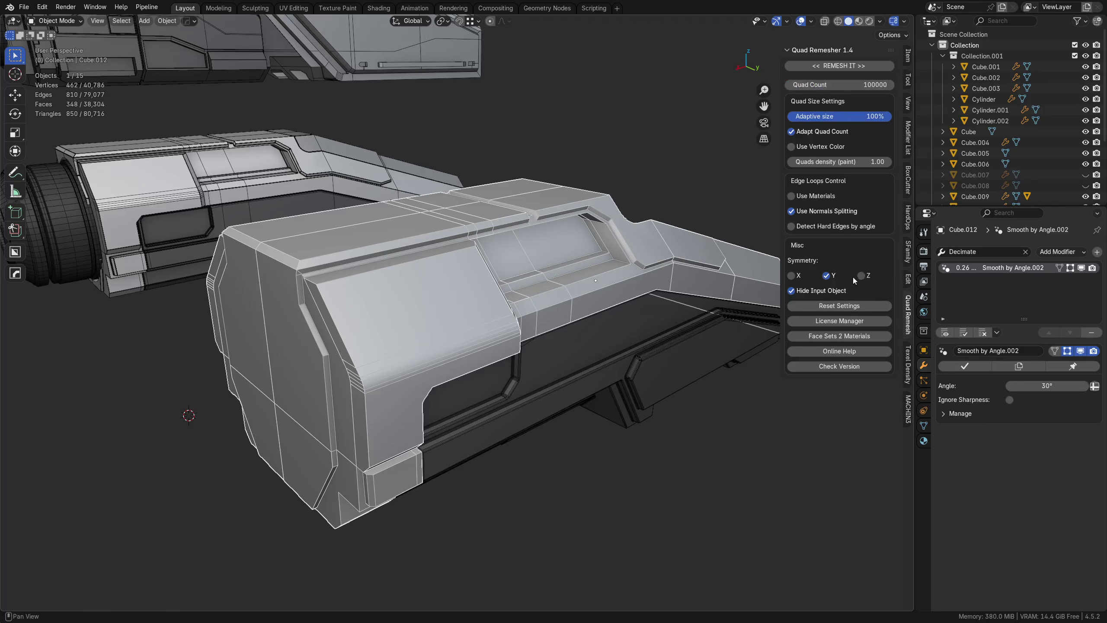
{"action": "left_click", "coordinate": [839, 305]}
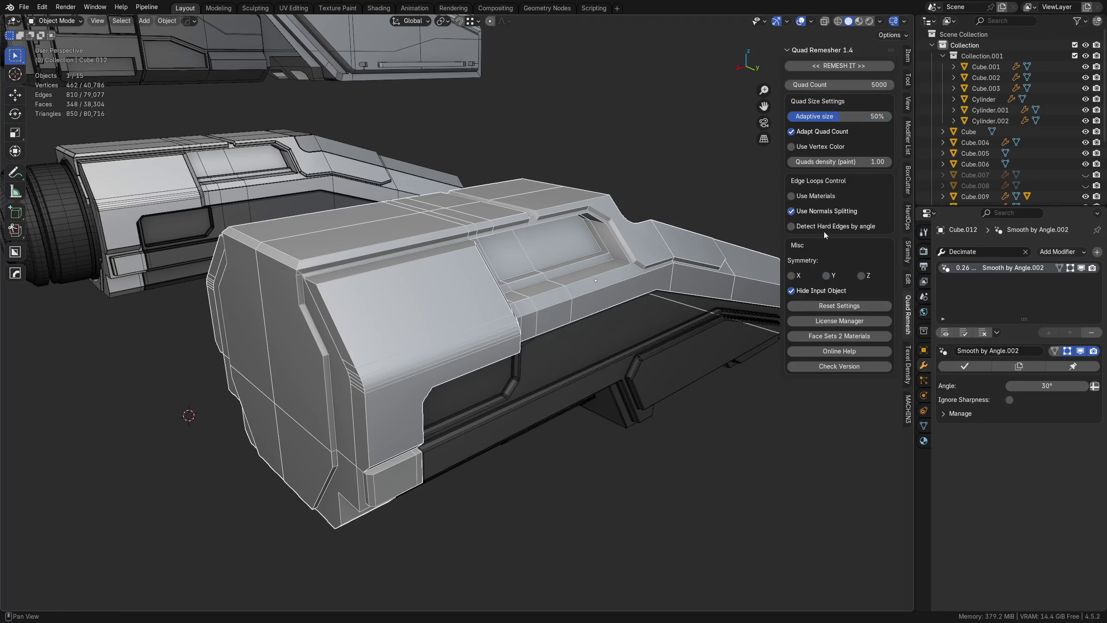
Step: Try remeshing Cube.012 with a quad count of 5000 and check the upper front corner, undoing the remesh
{"action": "middle_click_drag", "start_coordinate": [422, 321], "coordinate": [631, 267]}
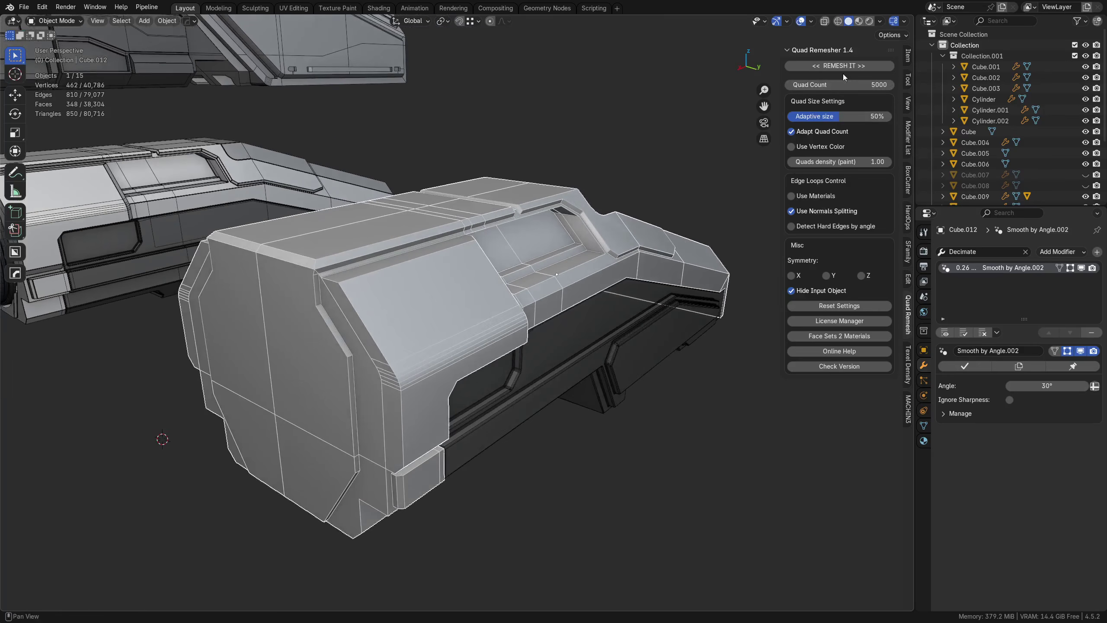
{"action": "left_click", "coordinate": [855, 69]}
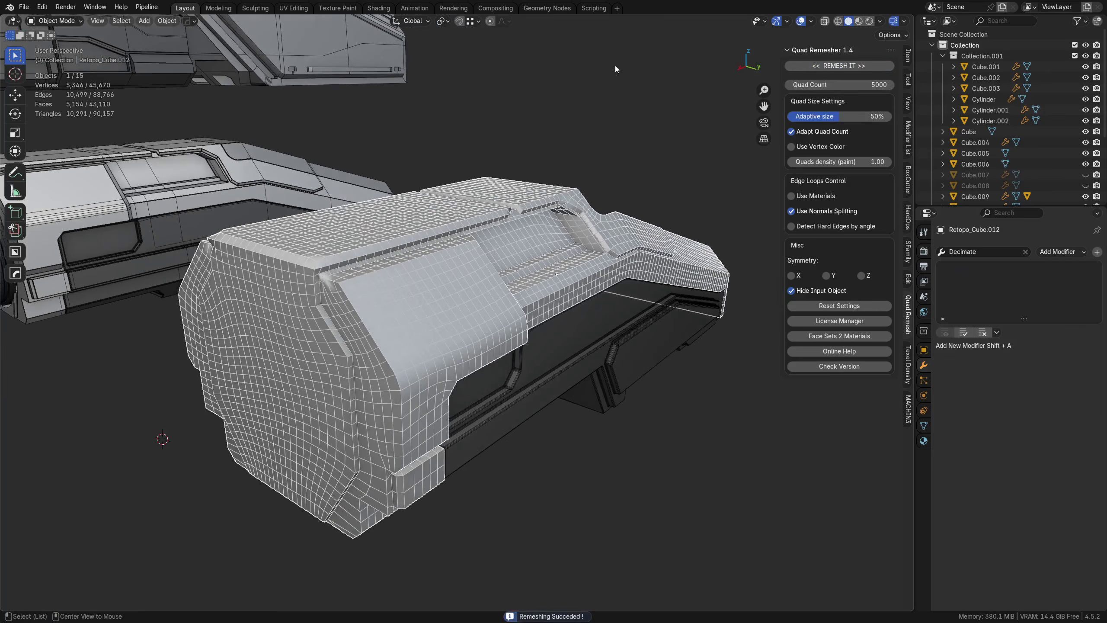
{"action": "middle_click", "coordinate": [348, 291], "text": "alt"}
{"action": "scroll", "coordinate": [431, 328], "scroll_direction": "up", "scroll_amount": 4}
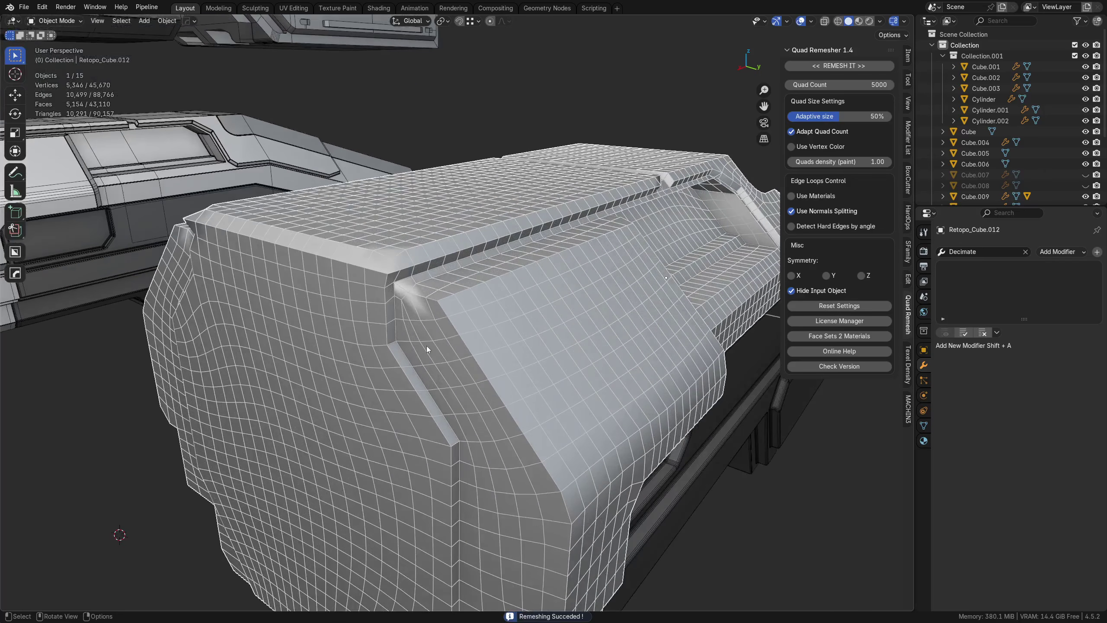
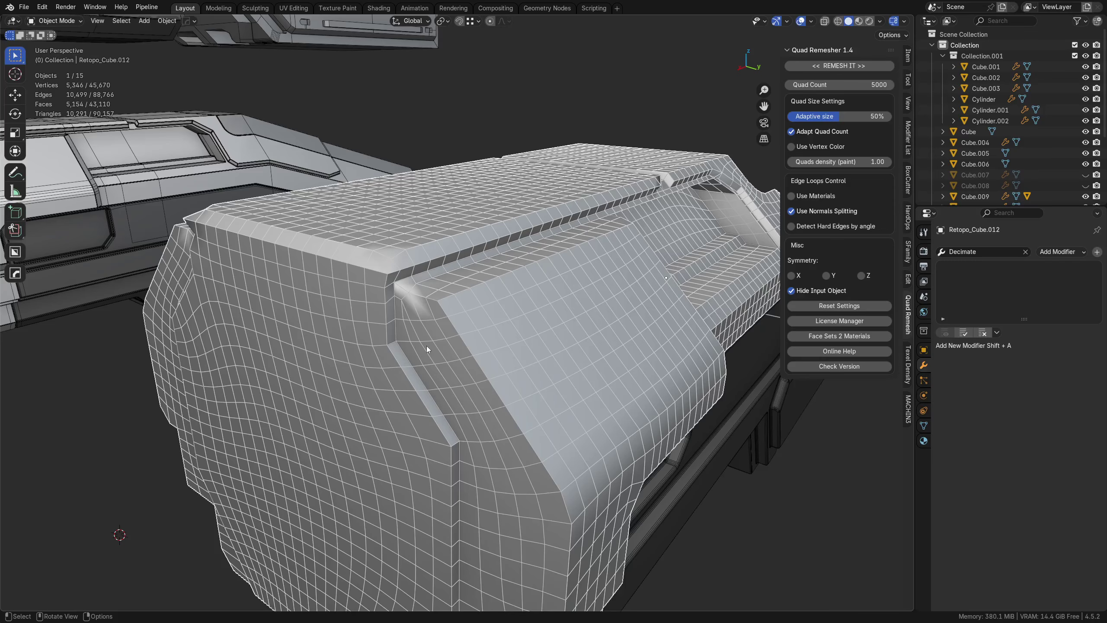
{"action": "key", "text": "ctrl+z"}
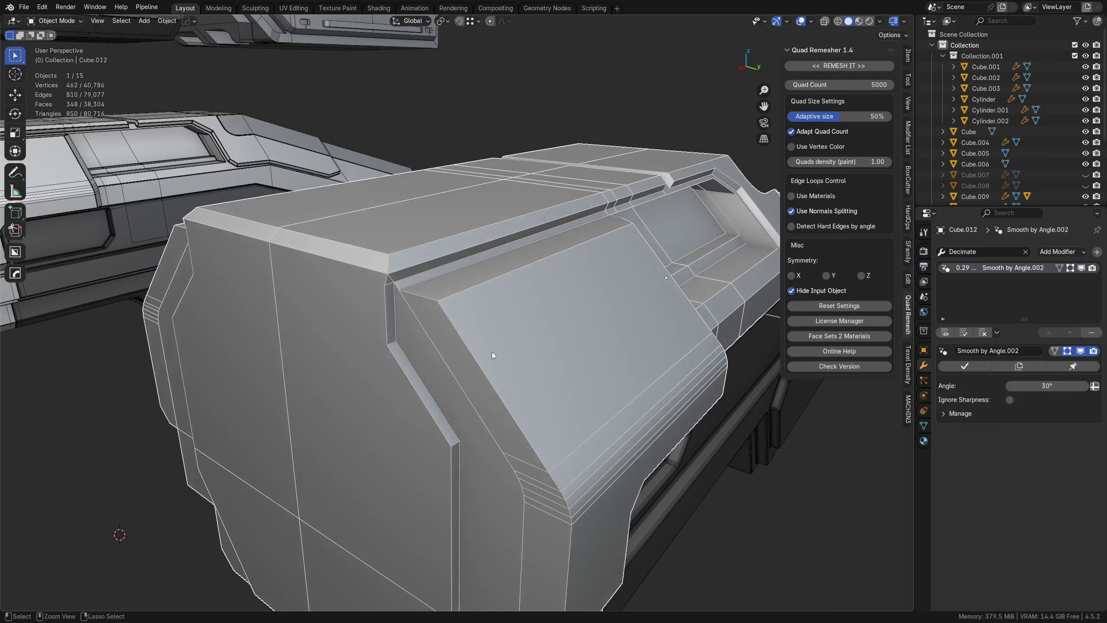
Step: Enable Y symmetry in the remesher settings and apply Cube.012's scale and rotation
{"action": "middle_click_drag", "start_coordinate": [500, 371], "coordinate": [557, 350]}
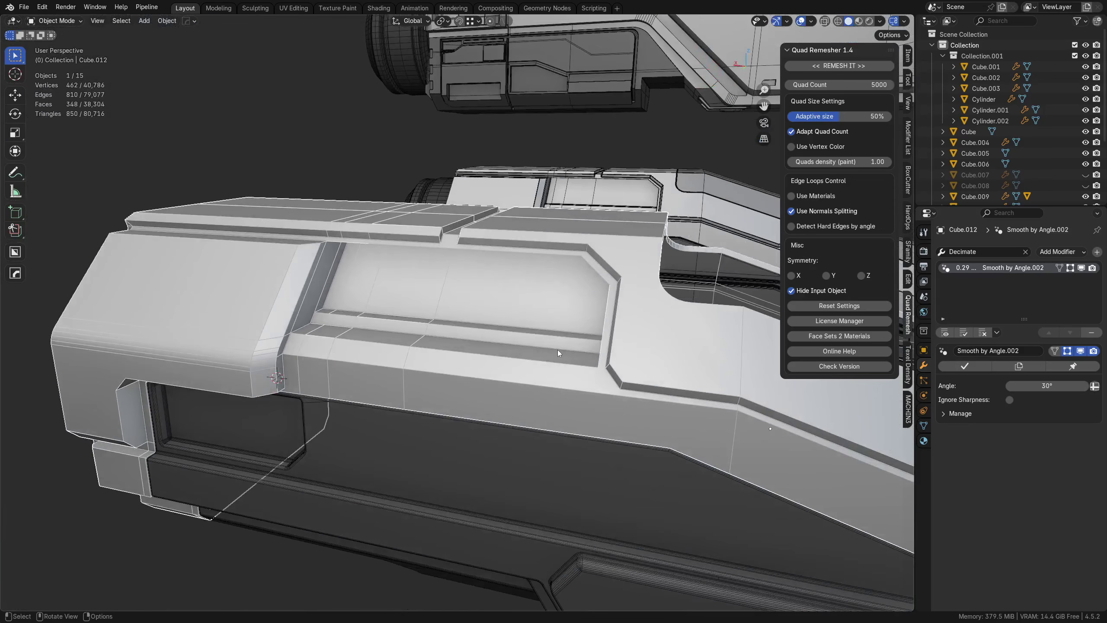
{"action": "left_click", "coordinate": [834, 275]}
{"action": "middle_click_drag", "start_coordinate": [654, 301], "coordinate": [469, 350]}
{"action": "key", "text": "ctrl+a"}
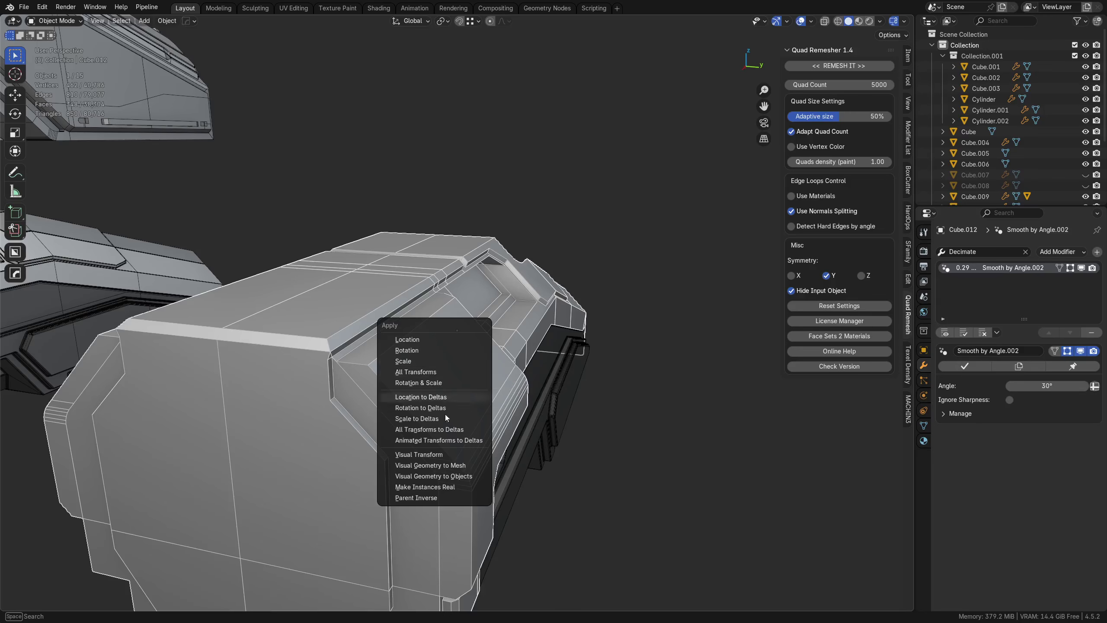
{"action": "left_click", "coordinate": [438, 363]}
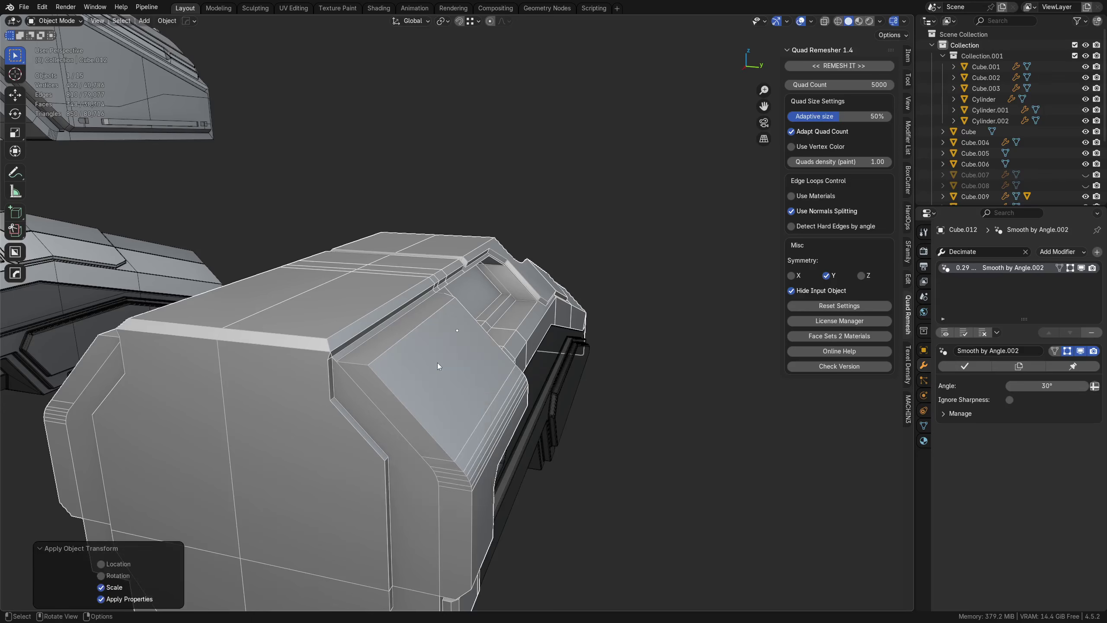
{"action": "key", "text": "ctrl+a"}
{"action": "left_click", "coordinate": [422, 353]}
{"action": "middle_click_drag", "start_coordinate": [421, 353], "coordinate": [511, 359]}
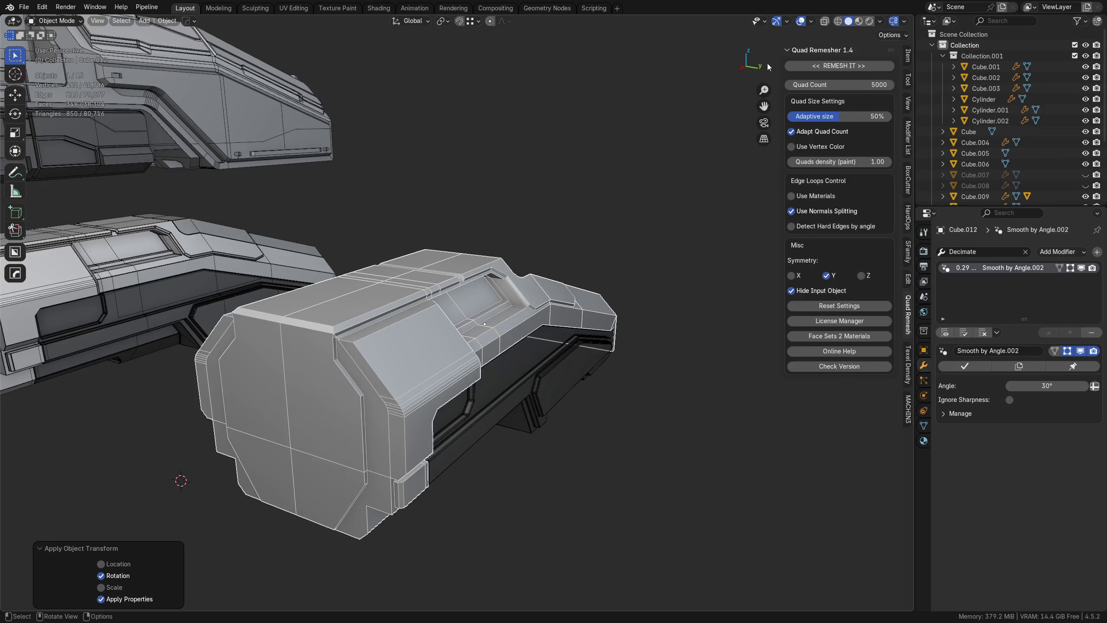
Step: Set the remesher's adaptive size to 100% for Cube.012
{"action": "middle_click_drag", "start_coordinate": [557, 339], "coordinate": [513, 281]}
{"action": "key", "text": "shift+w"}
{"action": "middle_click_drag", "start_coordinate": [367, 374], "coordinate": [565, 353]}
{"action": "key", "text": "shift+w"}
{"action": "mouse_move", "coordinate": [849, 117]}
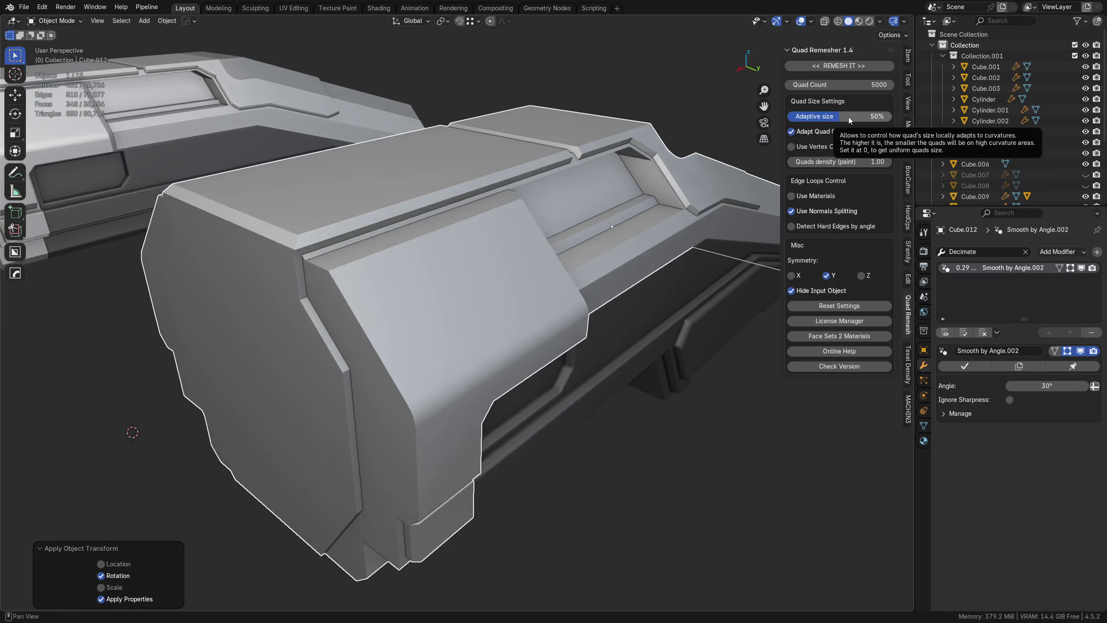
{"action": "left_click_drag", "start_coordinate": [840, 116], "coordinate": [891, 116]}
{"action": "key", "text": "shift+w"}
Step: Try remeshing Cube.012 with 5000 quads, Y symmetry and full adaptive size, inspect the topology and undo it
{"action": "left_click", "coordinate": [833, 65]}
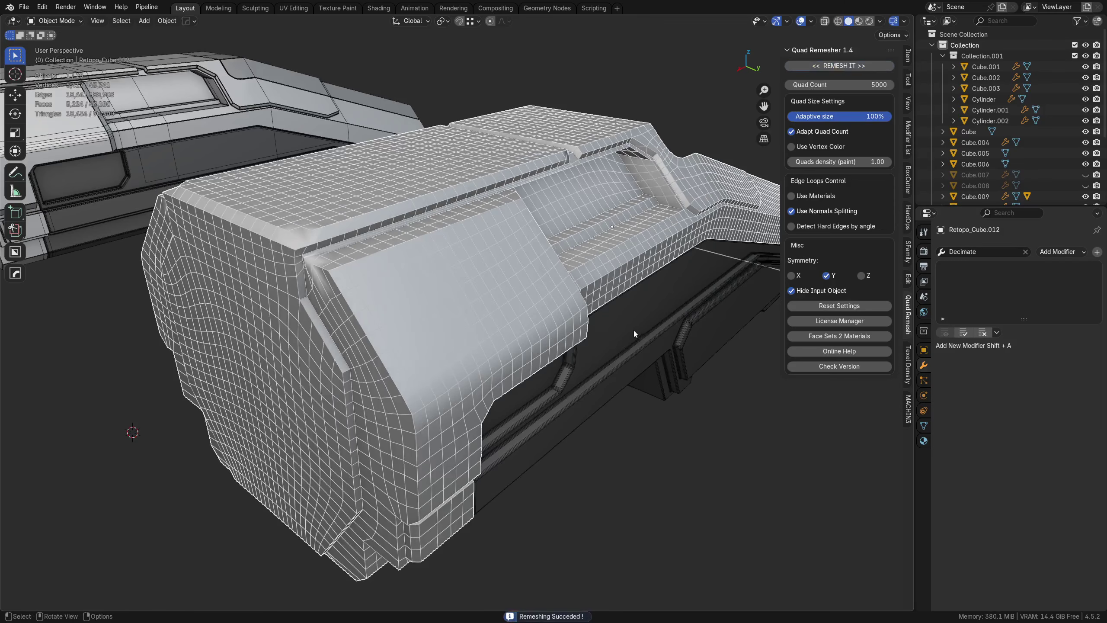
{"action": "middle_click_drag", "start_coordinate": [633, 330], "coordinate": [516, 367]}
{"action": "scroll", "coordinate": [516, 366], "scroll_direction": "down", "scroll_amount": 7}
{"action": "middle_click_drag", "start_coordinate": [277, 362], "coordinate": [501, 338]}
{"action": "scroll", "coordinate": [616, 403], "scroll_direction": "down", "scroll_amount": 5}
{"action": "middle_click_drag", "start_coordinate": [616, 406], "coordinate": [477, 364]}
{"action": "scroll", "coordinate": [476, 365], "scroll_direction": "up", "scroll_amount": 1}
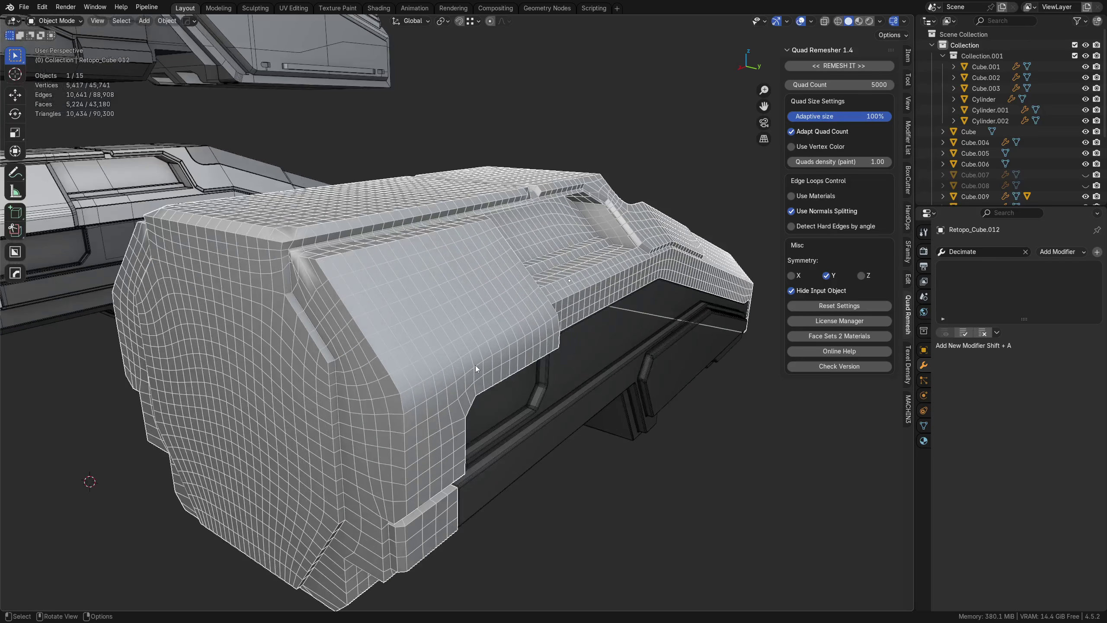
{"action": "key", "text": "ctrl+z"}
Step: Raise the remesher's quad count to 20000
{"action": "left_click", "coordinate": [812, 85]}
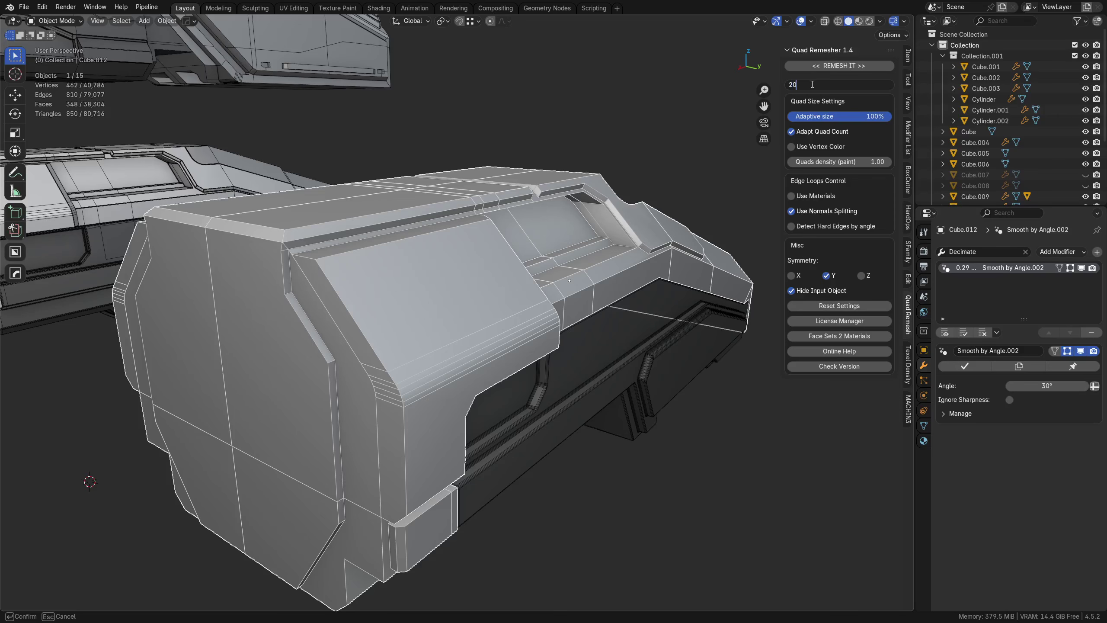
{"action": "type", "text": "20000"}
{"action": "key", "text": "Return"}
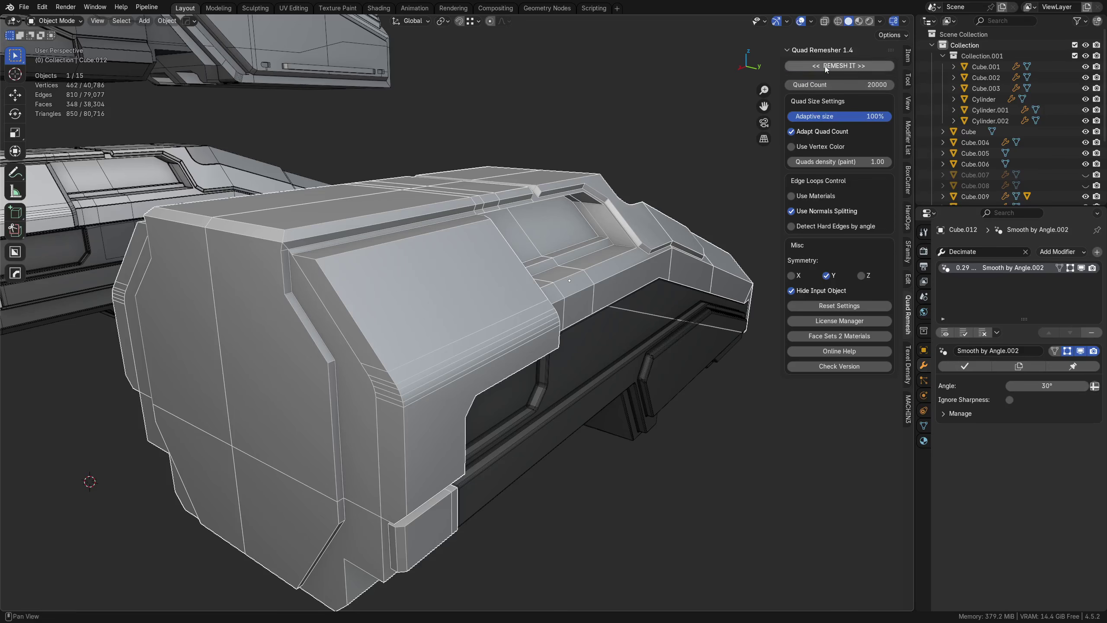
Step: Try remeshing Cube.012 with 20000 quads and inspect the upper front corner and the side window recess
{"action": "left_click", "coordinate": [825, 66]}
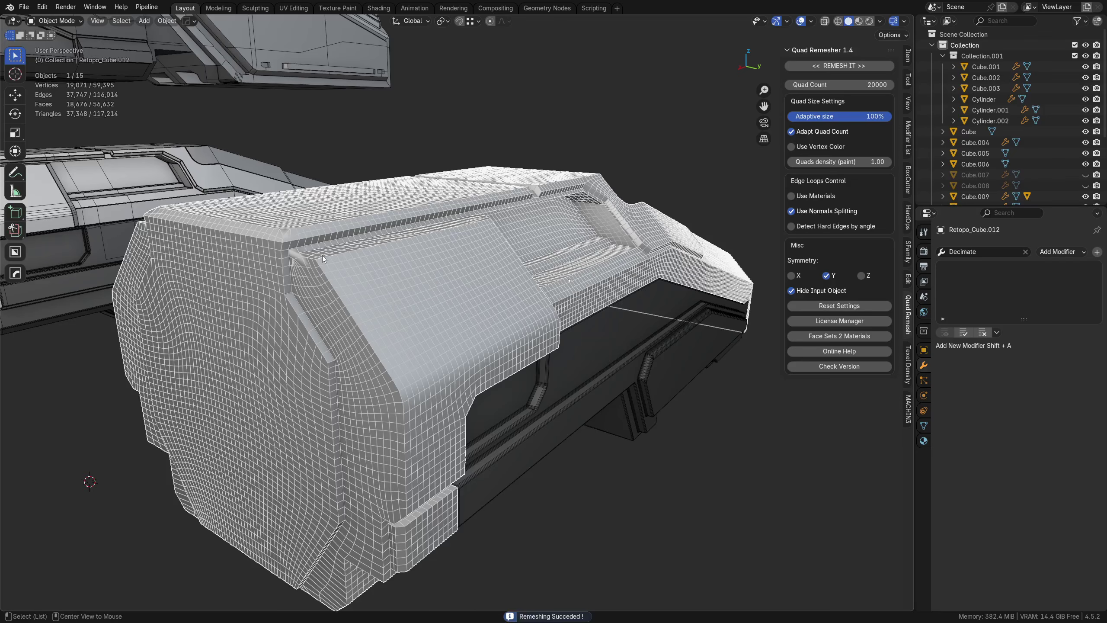
{"action": "middle_click", "coordinate": [322, 256], "text": "alt"}
{"action": "scroll", "coordinate": [444, 329], "scroll_direction": "up", "scroll_amount": 8}
{"action": "middle_click", "coordinate": [328, 340], "text": "alt"}
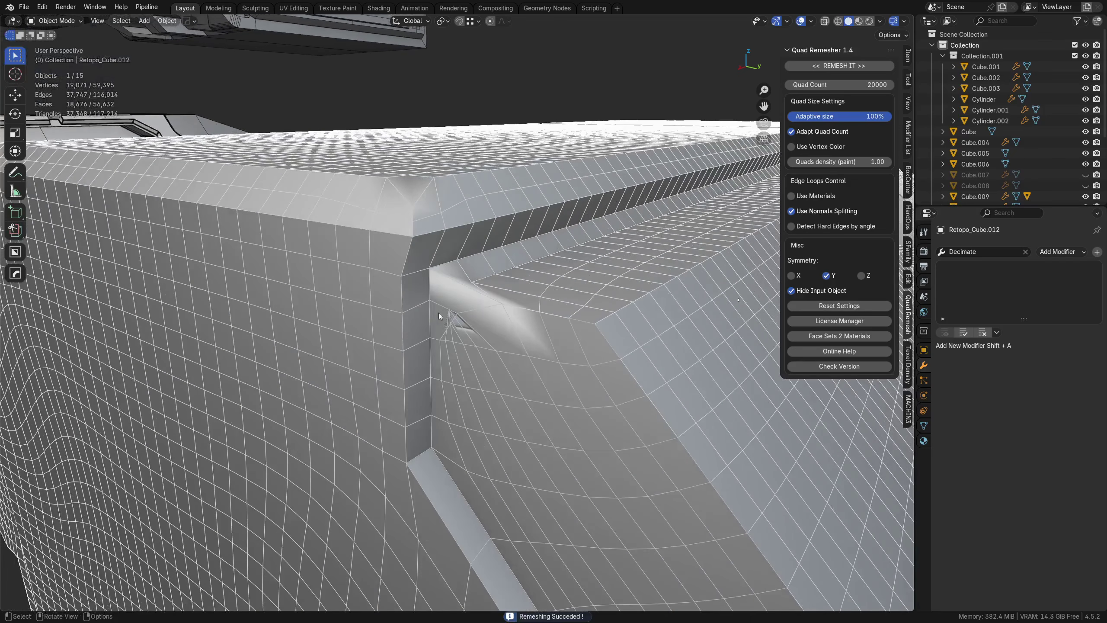
{"action": "scroll", "coordinate": [600, 345], "scroll_direction": "down", "scroll_amount": 4}
{"action": "middle_click", "coordinate": [659, 284], "text": "alt"}
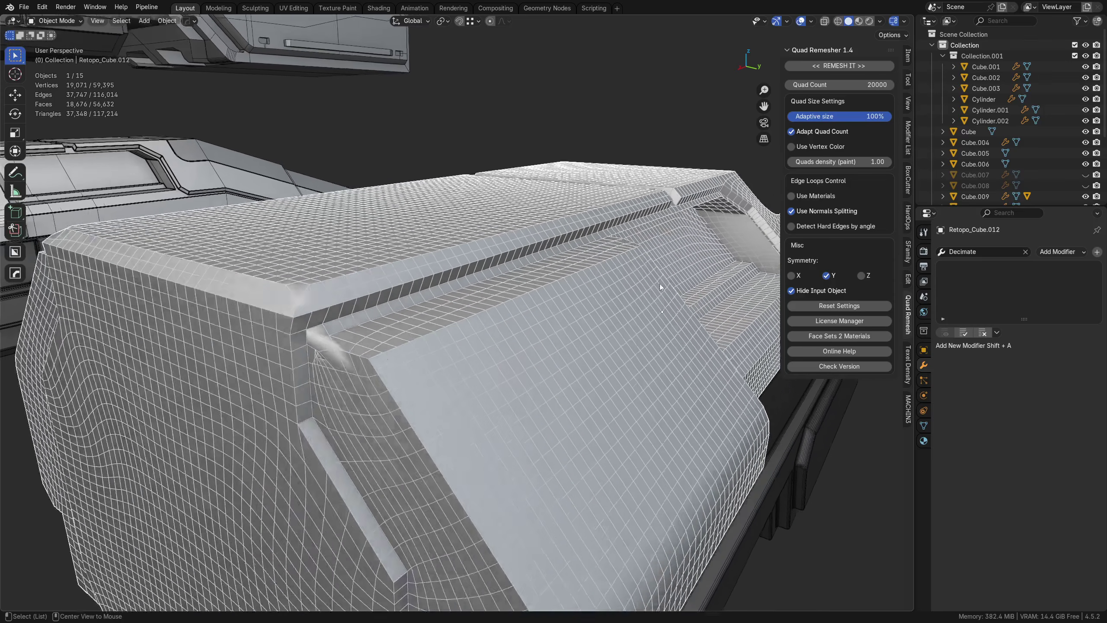
{"action": "middle_click", "coordinate": [650, 298], "text": "alt"}
{"action": "middle_click_drag", "start_coordinate": [650, 298], "coordinate": [451, 194]}
{"action": "middle_click", "coordinate": [452, 195], "text": "alt"}
{"action": "scroll", "coordinate": [505, 355], "scroll_direction": "up", "scroll_amount": 4}
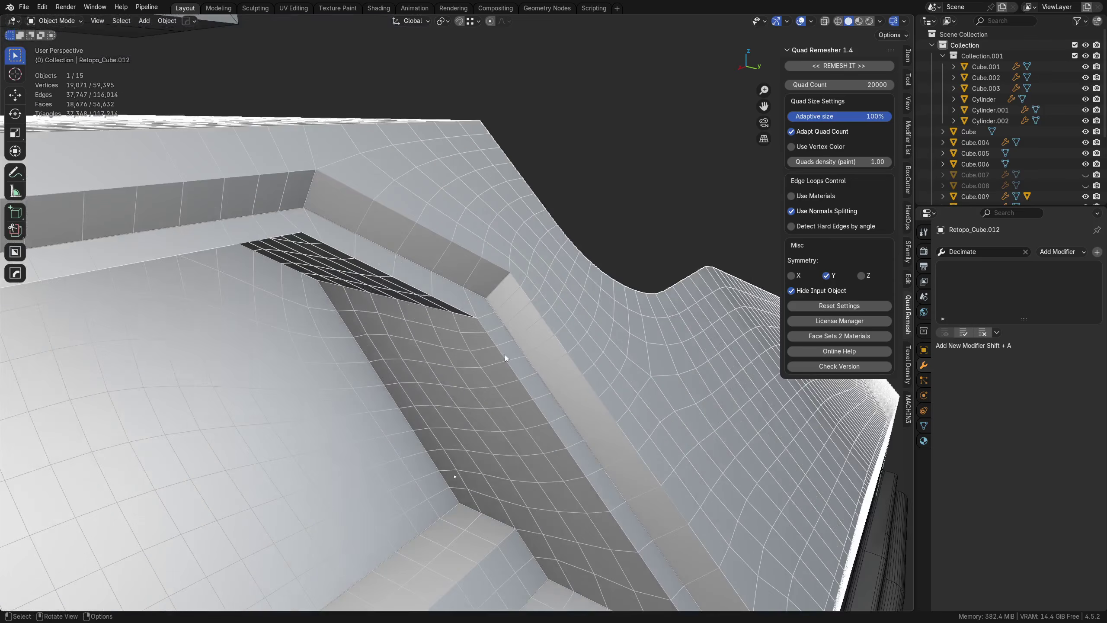
{"action": "middle_click_drag", "start_coordinate": [505, 356], "coordinate": [451, 353]}
{"action": "scroll", "coordinate": [450, 372], "scroll_direction": "down", "scroll_amount": 5}
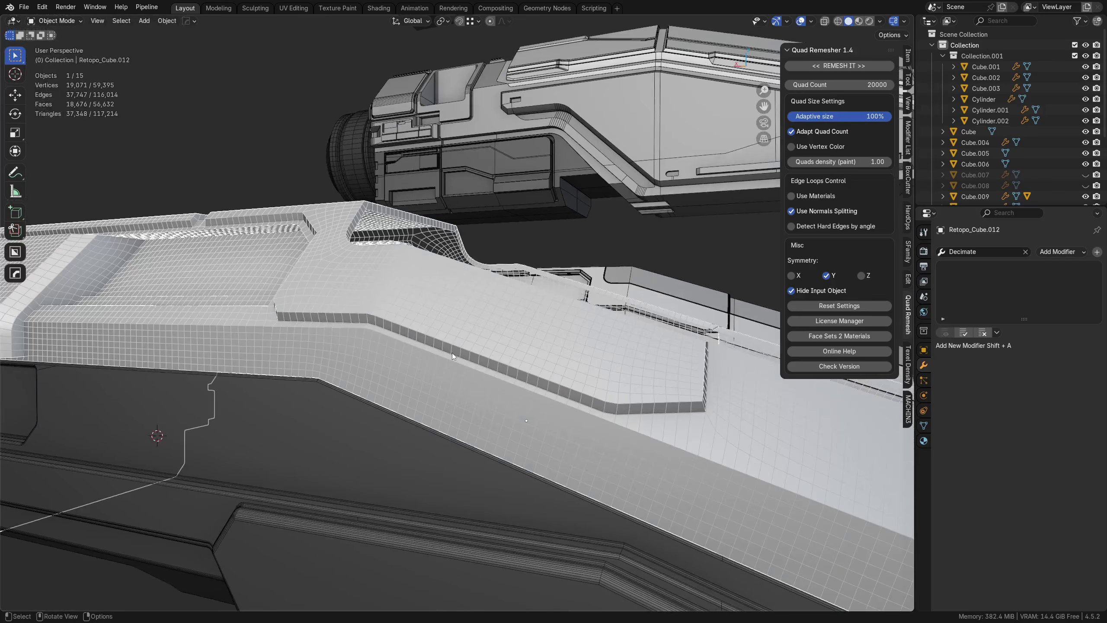
Step: Examine the remeshed hull's quad flow around the open rear end and the lower edge of the front face
{"action": "middle_click", "coordinate": [568, 395], "text": "alt"}
{"action": "scroll", "coordinate": [303, 355], "scroll_direction": "down", "scroll_amount": 4}
{"action": "middle_click_drag", "start_coordinate": [422, 392], "coordinate": [539, 422]}
{"action": "middle_click", "coordinate": [538, 422], "text": "alt"}
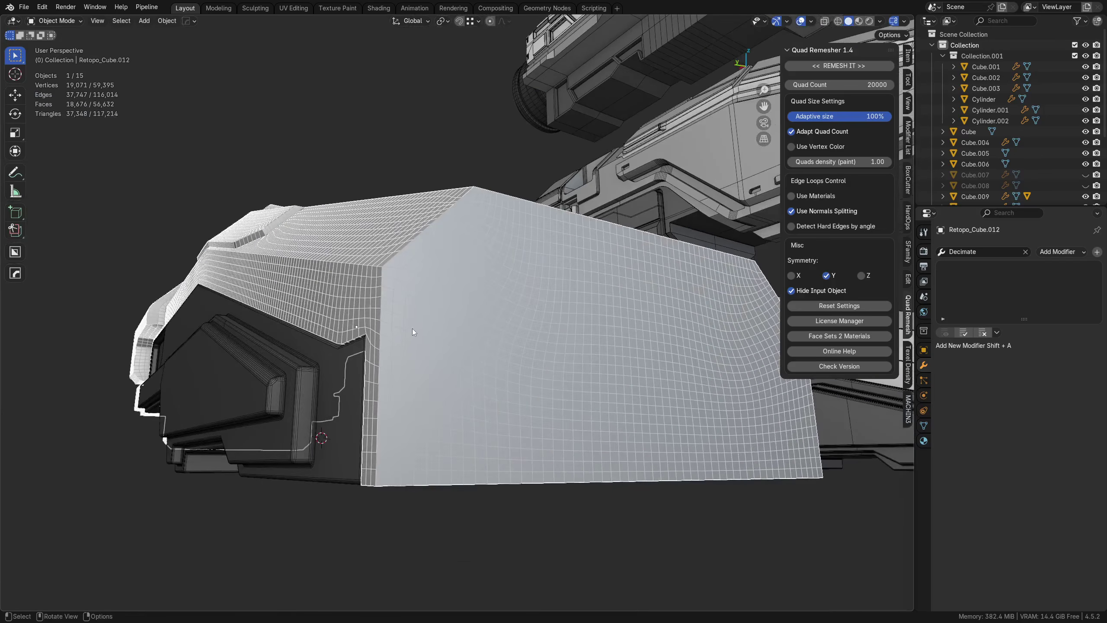
{"action": "middle_click_drag", "start_coordinate": [412, 331], "coordinate": [491, 428]}
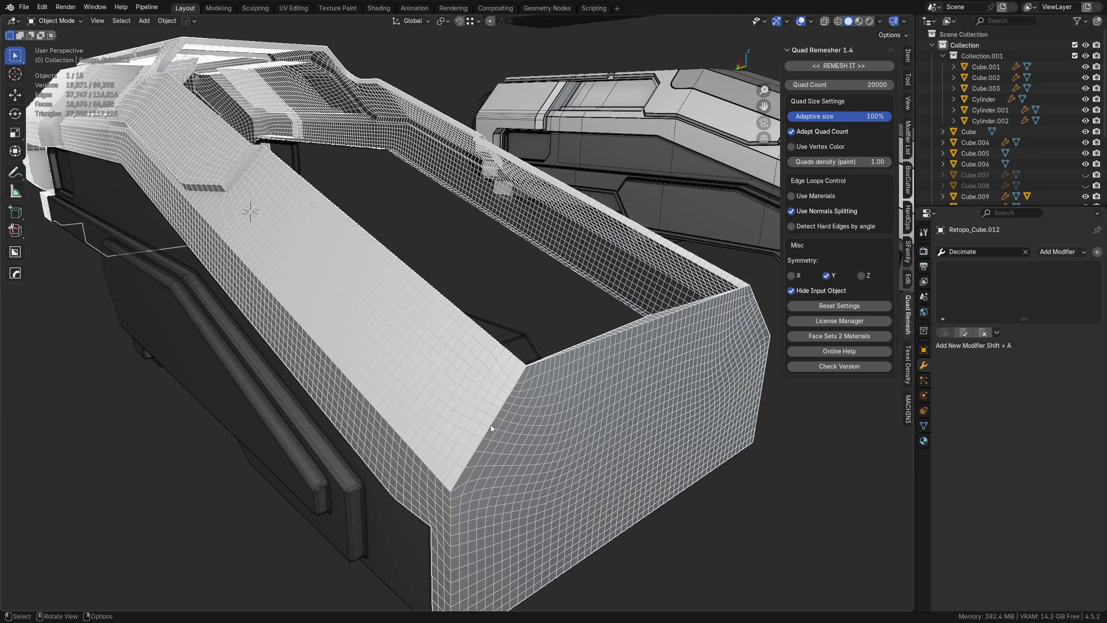
{"action": "middle_click", "coordinate": [139, 130], "text": "alt"}
{"action": "middle_click_drag", "start_coordinate": [429, 380], "coordinate": [435, 432]}
{"action": "middle_click", "coordinate": [376, 418], "text": "alt"}
{"action": "scroll", "coordinate": [481, 330], "scroll_direction": "up", "scroll_amount": 2}
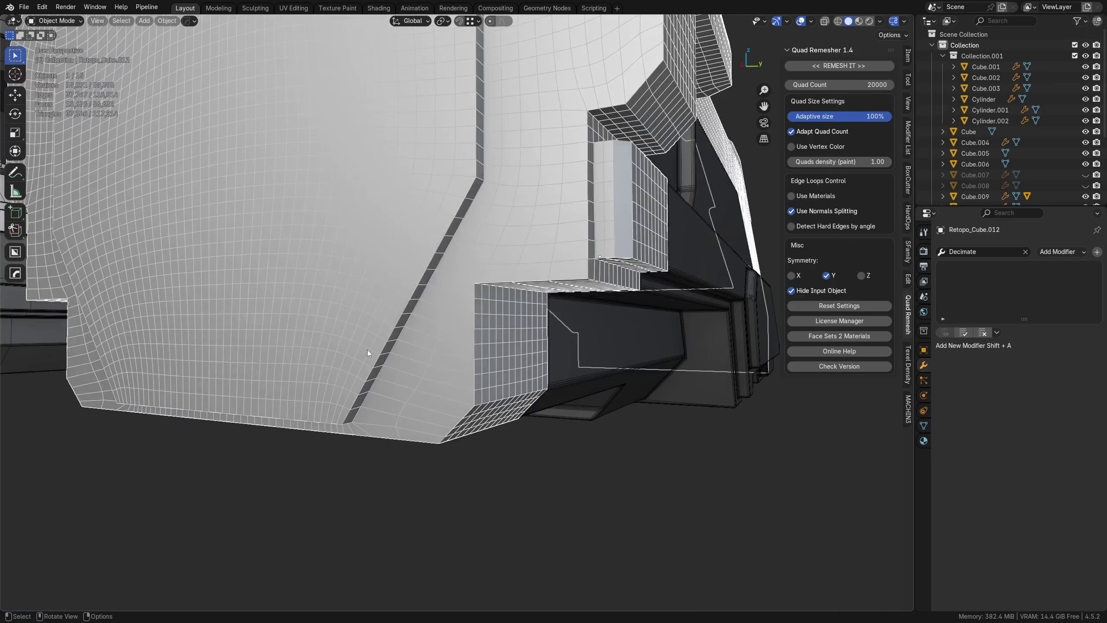
{"action": "middle_click_drag", "start_coordinate": [368, 350], "coordinate": [507, 406]}
{"action": "key", "text": "alt+a"}
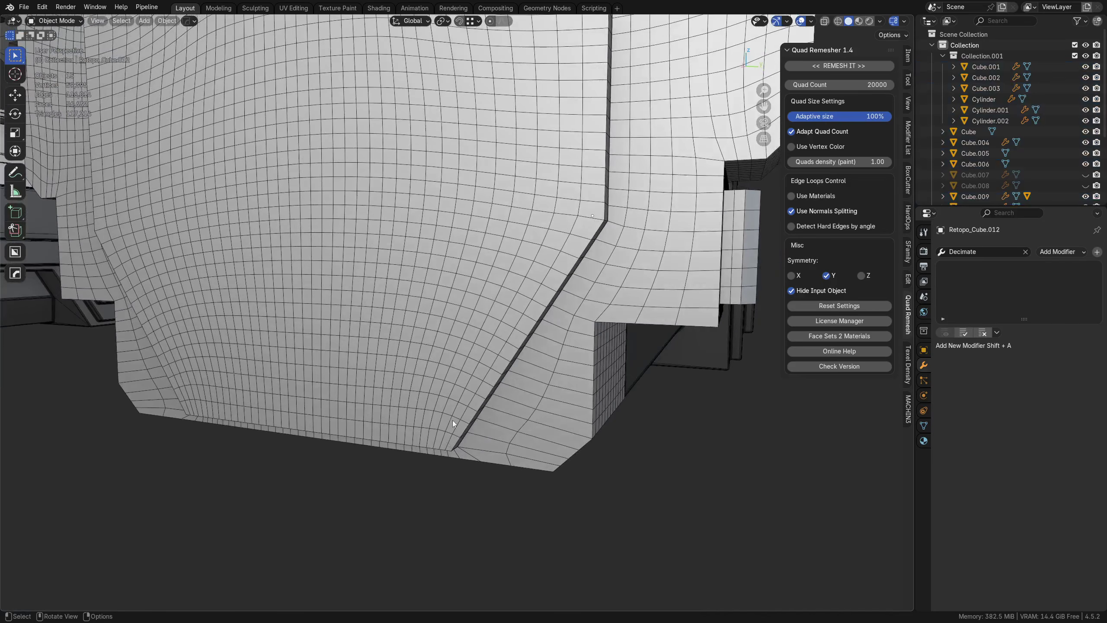
{"action": "middle_click_drag", "start_coordinate": [320, 418], "coordinate": [457, 391]}
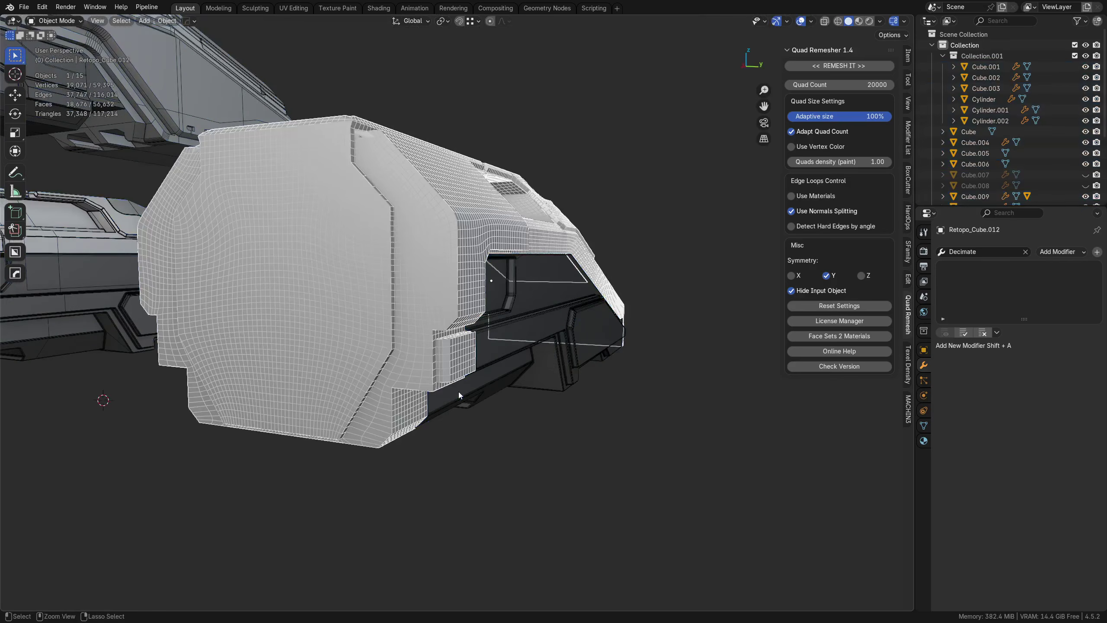
Step: Undo the 20000-quad remesh to return to the original Cube.012
{"action": "key", "text": "a"}
{"action": "key", "text": "ctrl+z"}
{"action": "key", "text": "ctrl+z"}
{"action": "key", "text": "ctrl+z"}
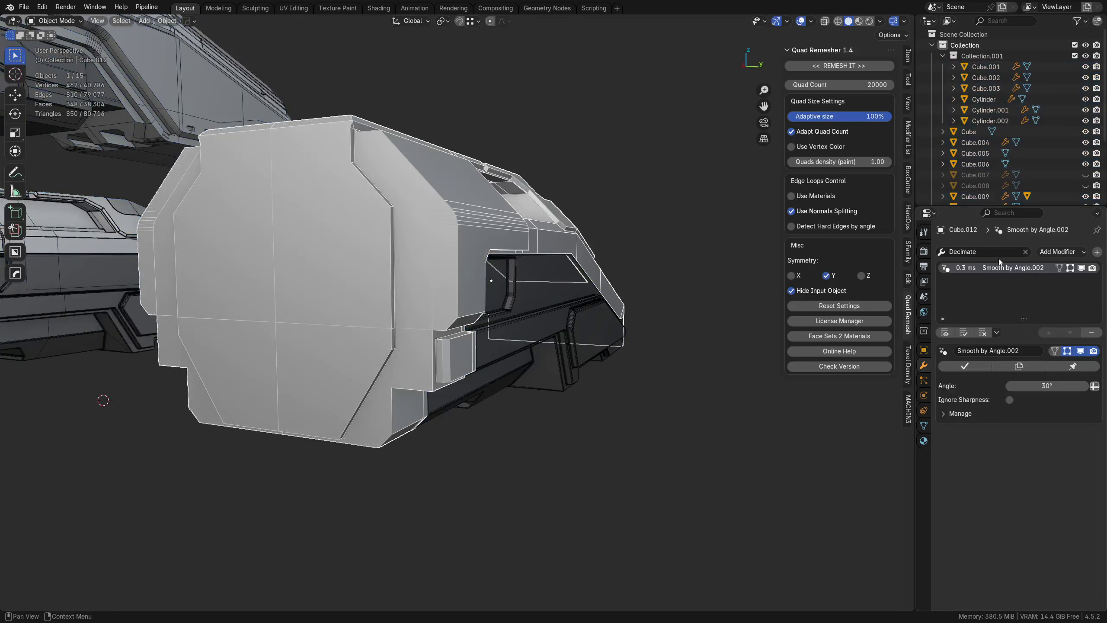
Step: Add a Bevel modifier with 3 segments to Cube.012
{"action": "left_click", "coordinate": [976, 252]}
{"action": "type", "text": "bevel"}
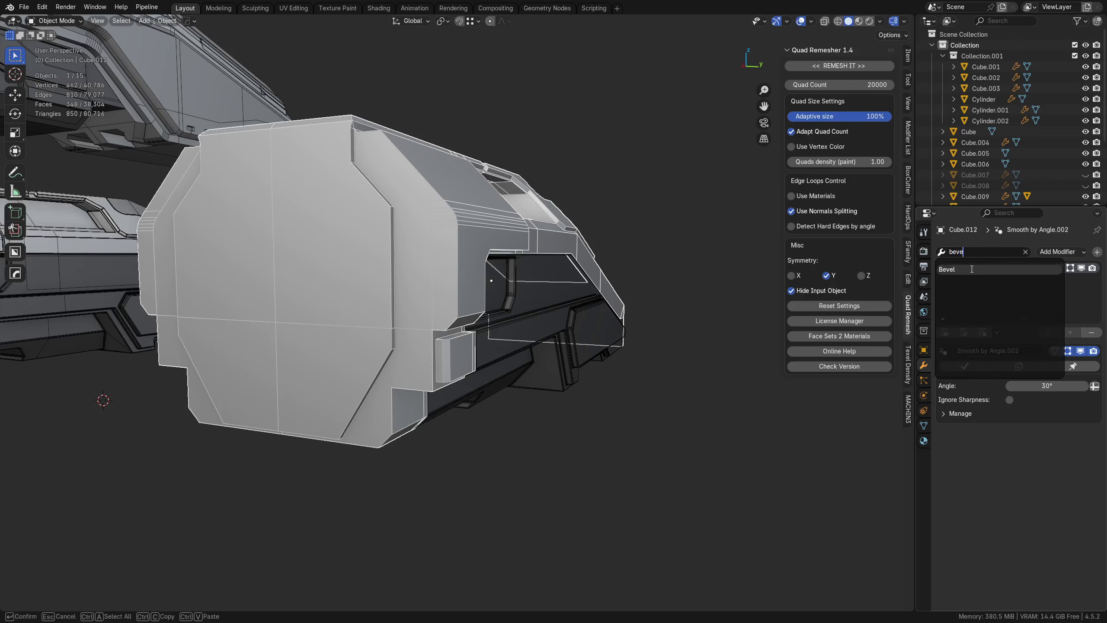
{"action": "key", "text": "Return"}
{"action": "scroll", "coordinate": [435, 410], "scroll_direction": "up", "scroll_amount": 4}
{"action": "middle_click", "coordinate": [435, 407], "text": "alt"}
{"action": "scroll", "coordinate": [491, 334], "scroll_direction": "up", "scroll_amount": 5}
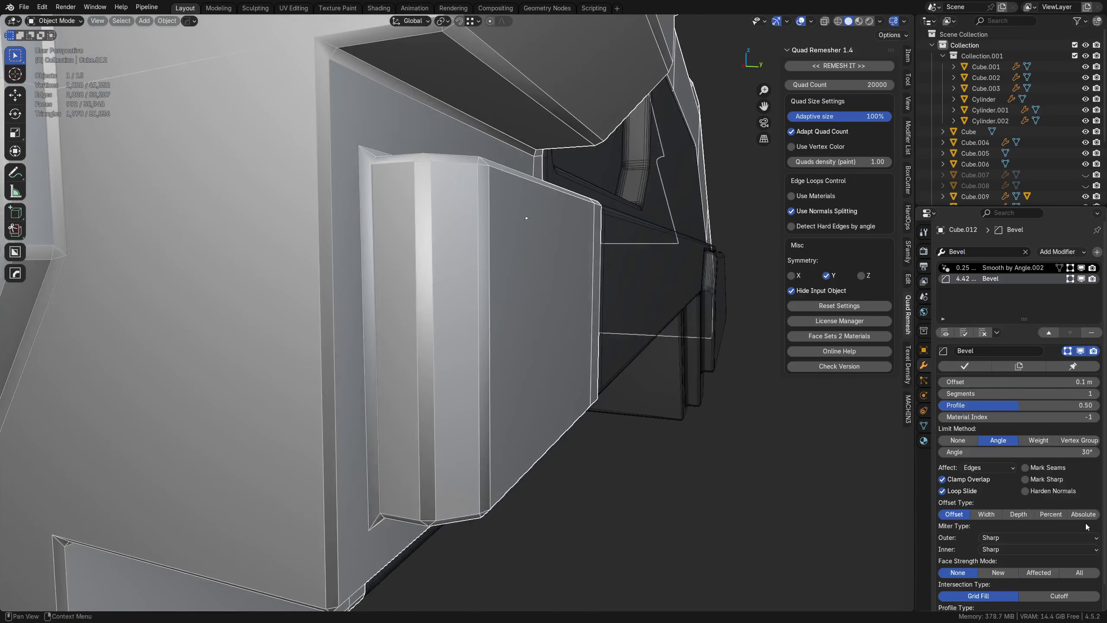
{"action": "left_click", "coordinate": [1096, 393]}
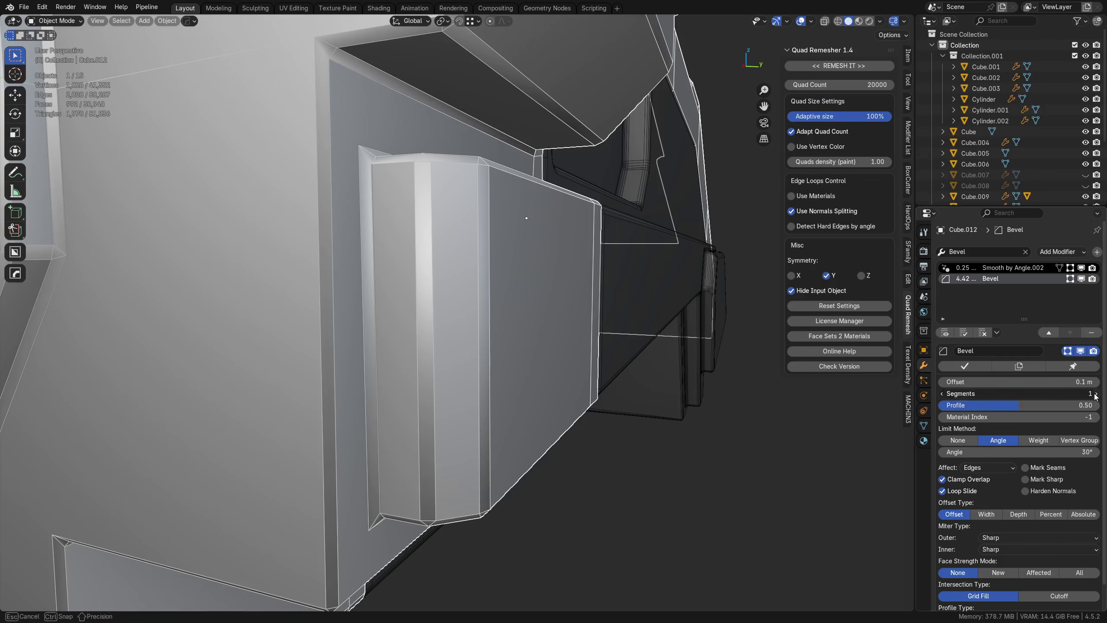
{"action": "left_click", "coordinate": [1096, 393]}
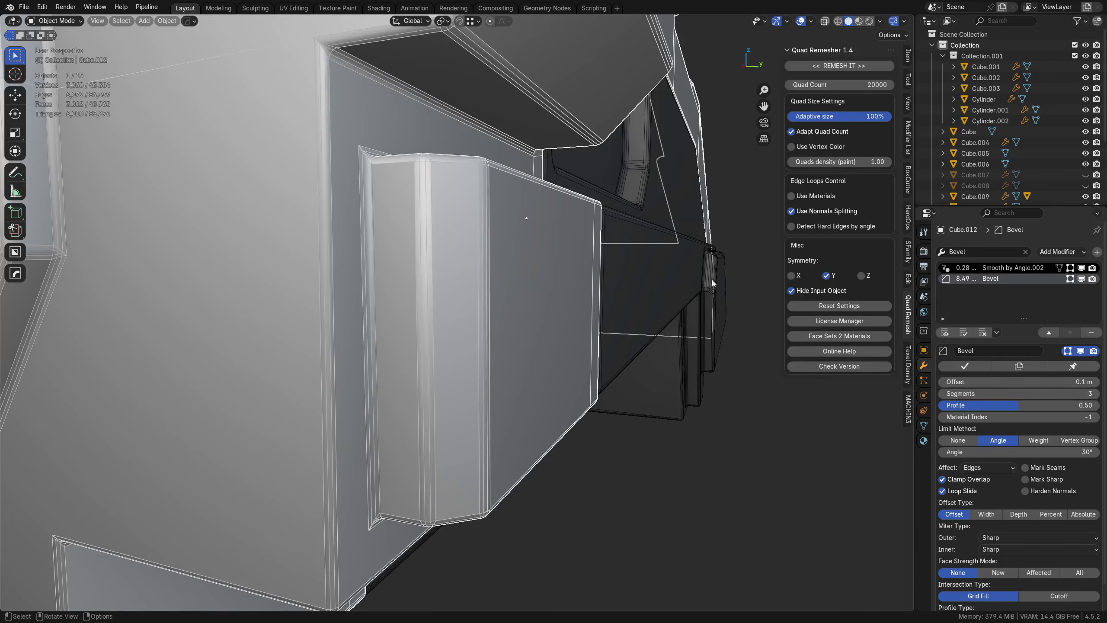
Step: Remesh the bevelled Cube.012 with 20000 quads and inspect the topology along its front corners and side window recess
{"action": "left_click", "coordinate": [826, 66]}
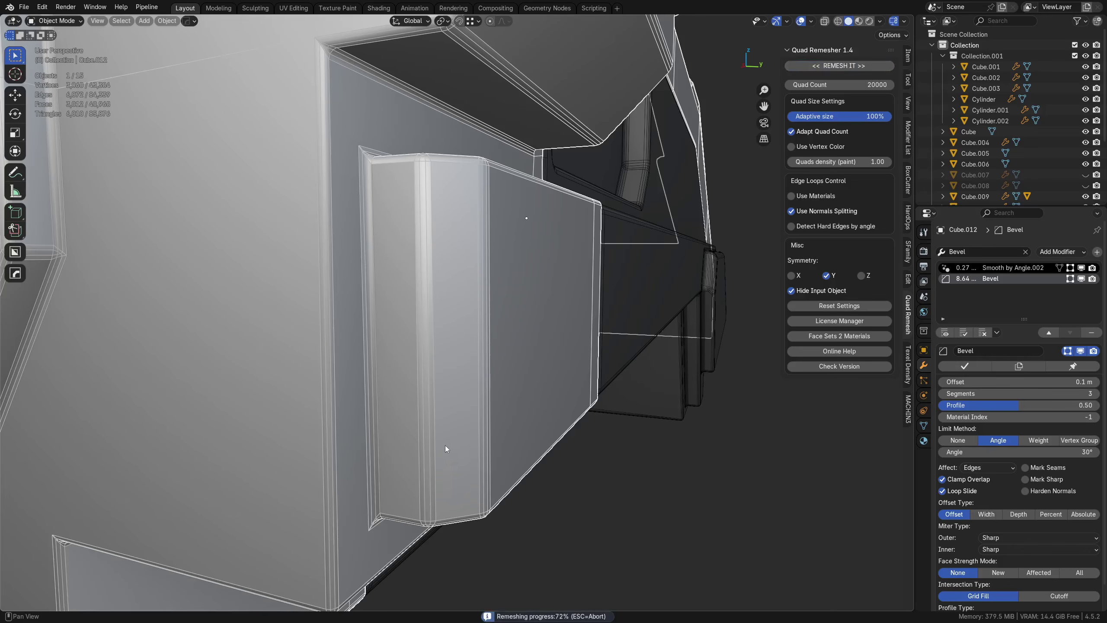
{"action": "scroll", "coordinate": [445, 438], "scroll_direction": "down", "scroll_amount": 4}
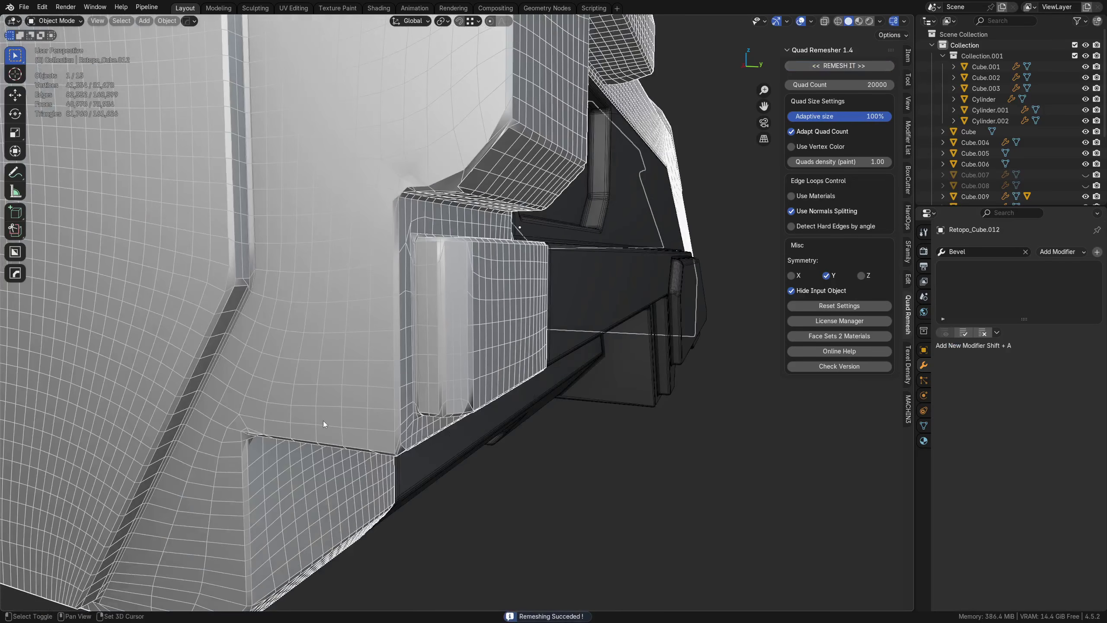
{"action": "middle_click_drag", "start_coordinate": [485, 224], "coordinate": [419, 244], "text": "ctrl"}
{"action": "middle_click_drag", "start_coordinate": [419, 244], "coordinate": [317, 174], "text": "shift"}
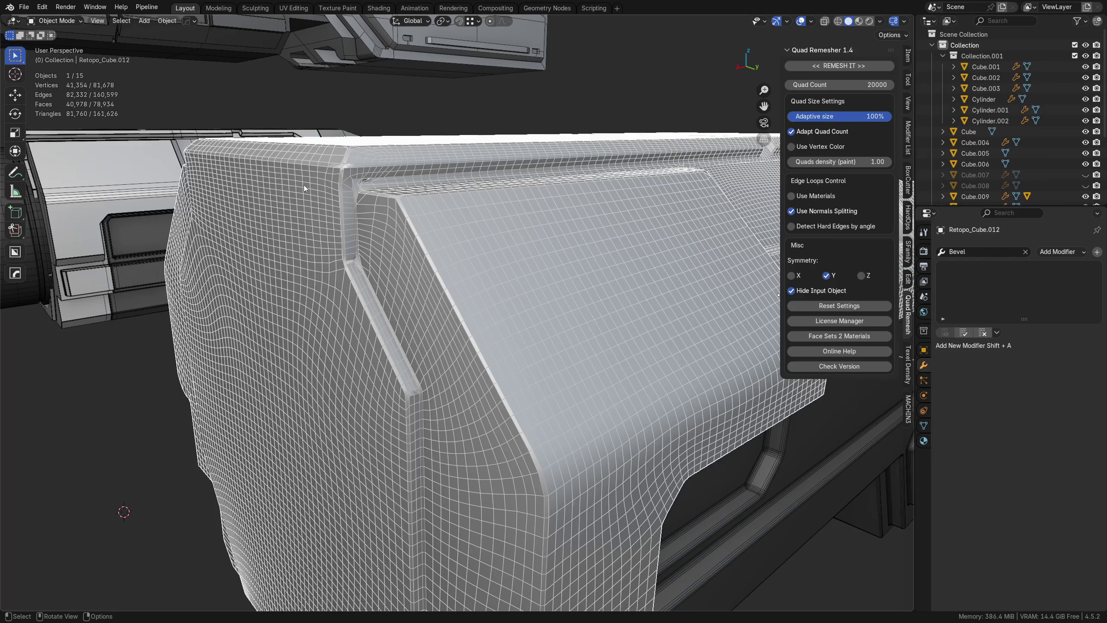
{"action": "scroll", "coordinate": [323, 329], "scroll_direction": "down", "scroll_amount": 5}
{"action": "middle_click_drag", "start_coordinate": [392, 357], "coordinate": [511, 370]}
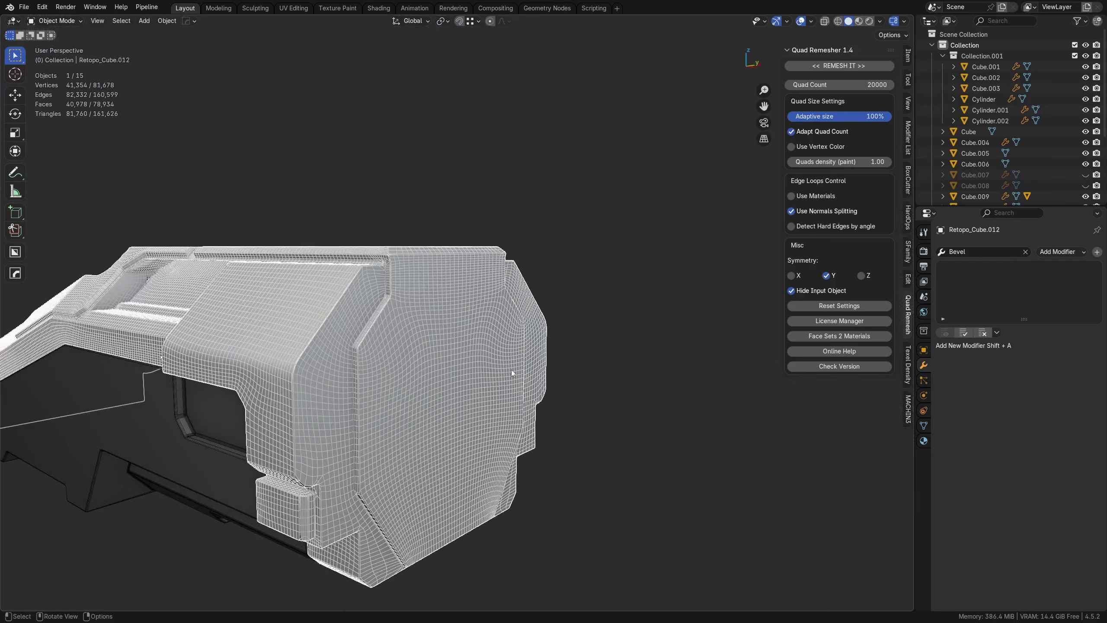
{"action": "middle_click_drag", "start_coordinate": [405, 314], "coordinate": [611, 345]}
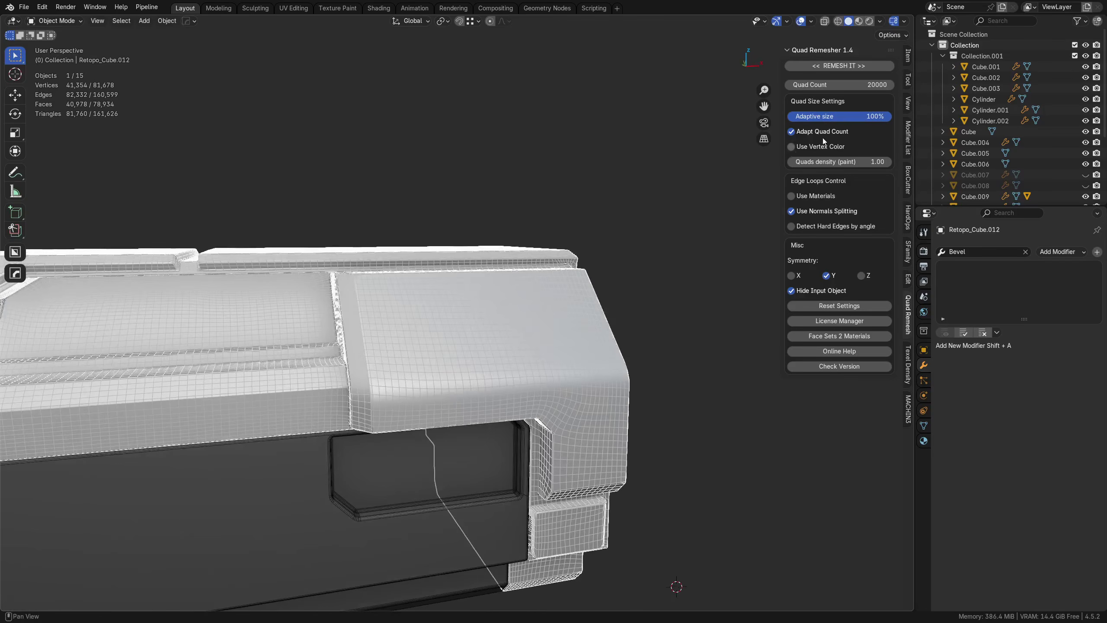
{"action": "middle_click_drag", "start_coordinate": [436, 393], "coordinate": [748, 327], "text": "shift"}
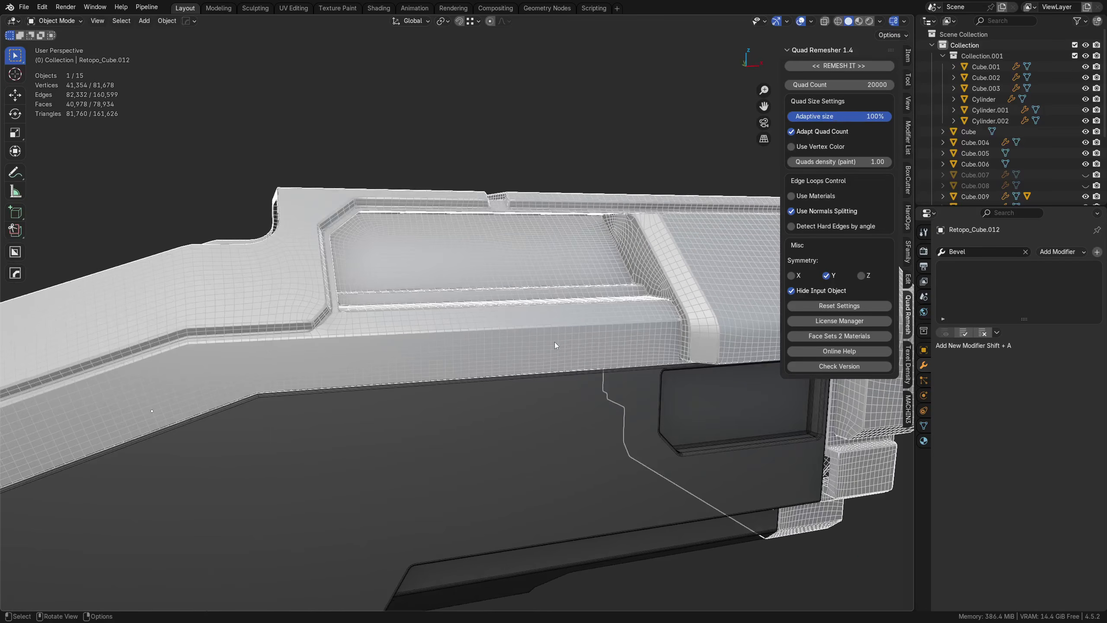
Step: Undo the bevelled 20000-quad remesh and remove the Bevel modifier from Cube.012
{"action": "key", "text": "a"}
{"action": "key", "text": "a"}
{"action": "middle_click_drag", "start_coordinate": [600, 311], "coordinate": [554, 338]}
{"action": "key", "text": "ctrl+z"}
{"action": "key", "text": "ctrl+z"}
{"action": "key", "text": "ctrl+z"}
{"action": "key", "text": "ctrl+z"}
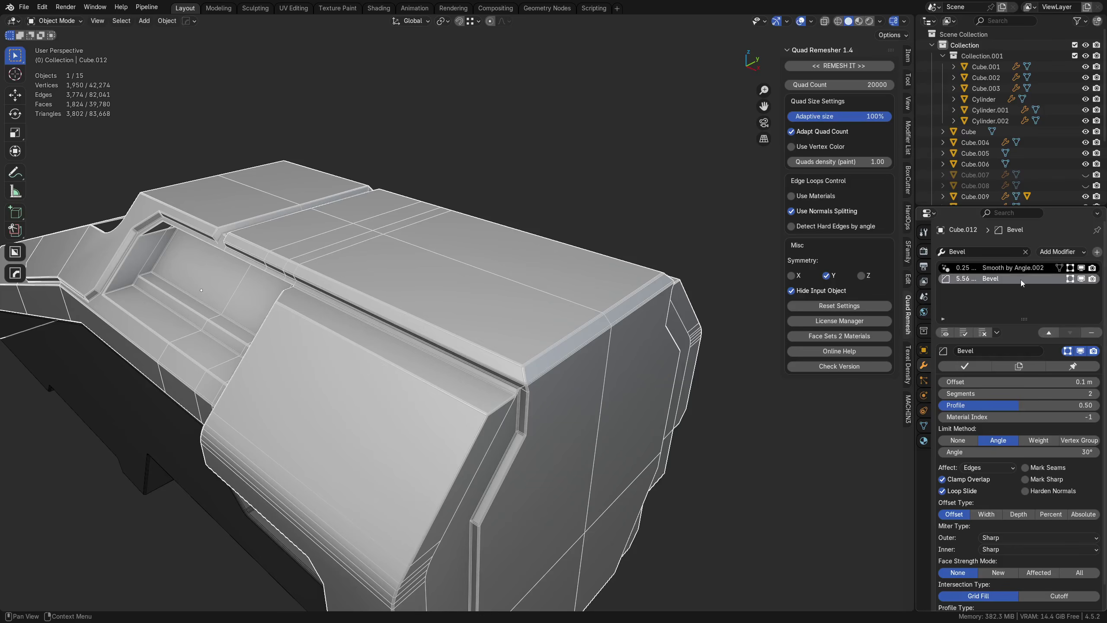
{"action": "left_click", "coordinate": [1091, 333]}
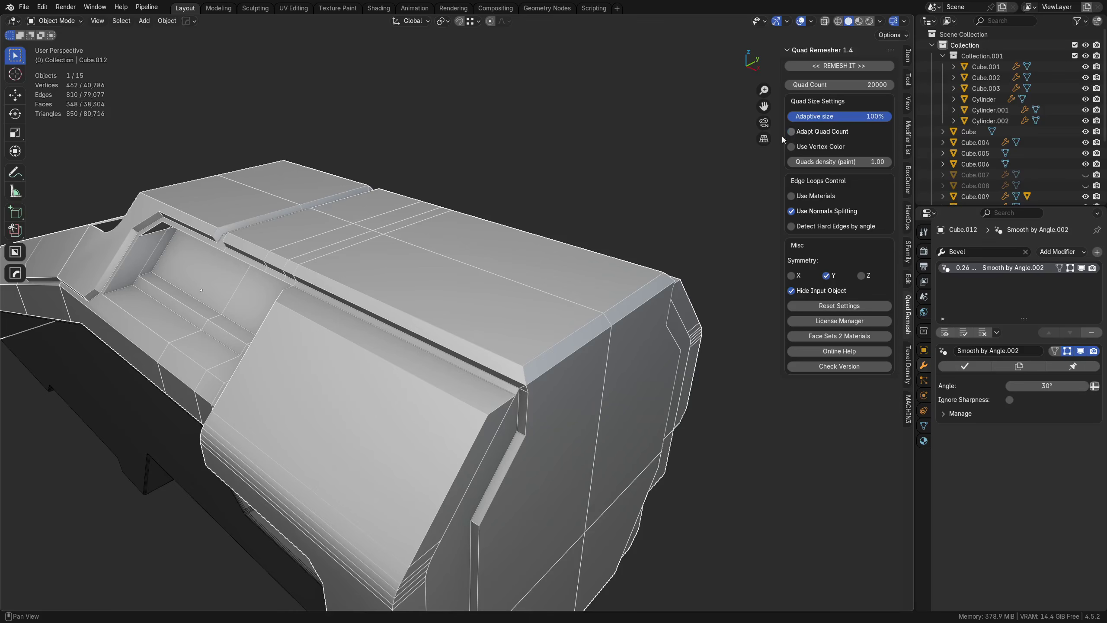
Step: Remesh the unbevelled Cube.012 with Adapt Quad Count off and a quad count of 100000
{"action": "left_click", "coordinate": [808, 86]}
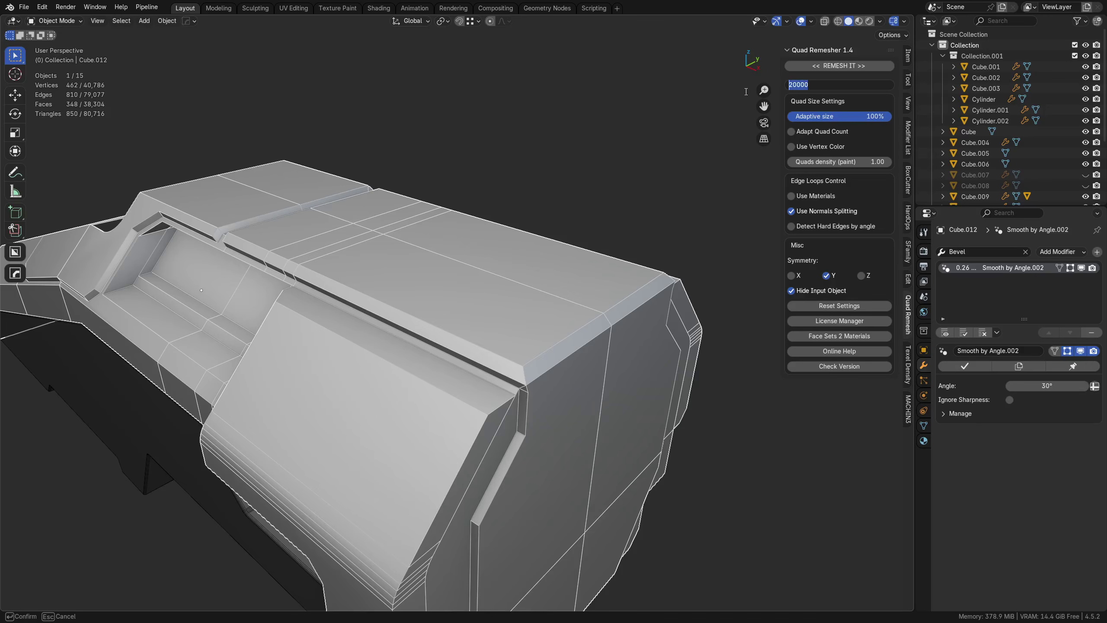
{"action": "type", "text": "1"}
{"action": "key", "text": "Return"}
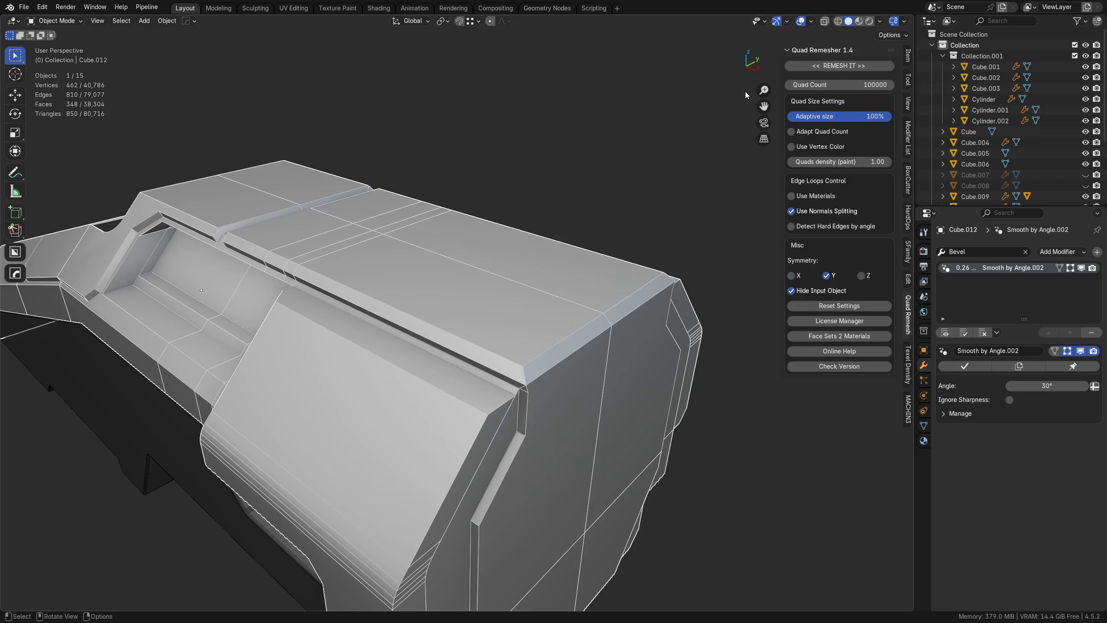
{"action": "left_click", "coordinate": [839, 65]}
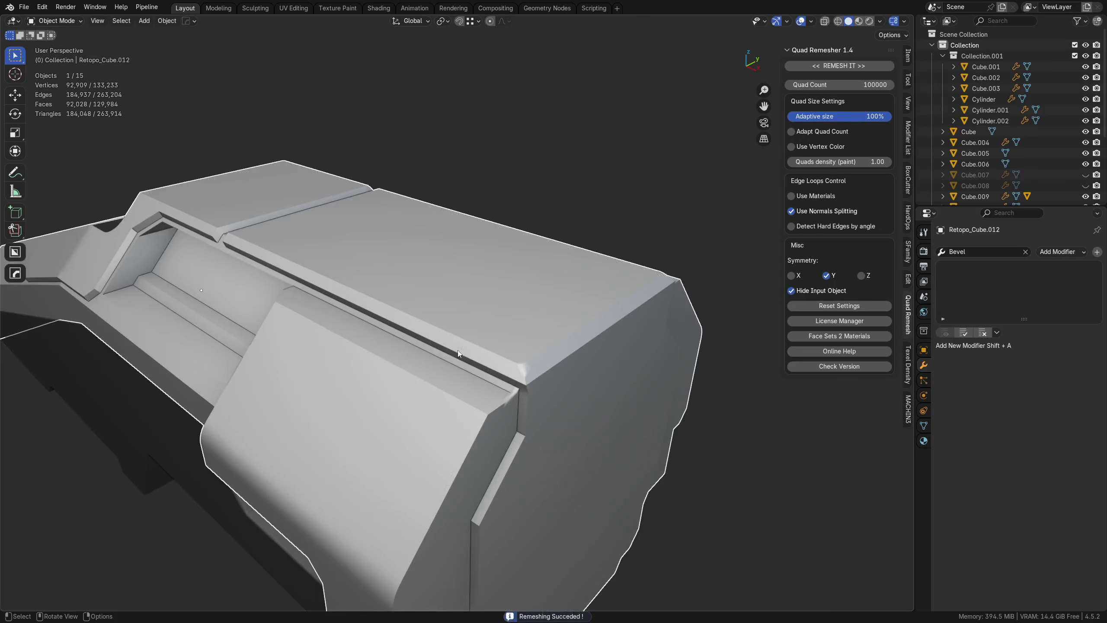
Step: Examine the 100000-quad remesh's edge flow around the front face's upper corner and adjoining groove, in Object and Edit Mode
{"action": "scroll", "coordinate": [500, 348], "scroll_direction": "down", "scroll_amount": 3}
{"action": "key", "text": "shift+z"}
{"action": "scroll", "coordinate": [500, 348], "scroll_direction": "up", "scroll_amount": 4}
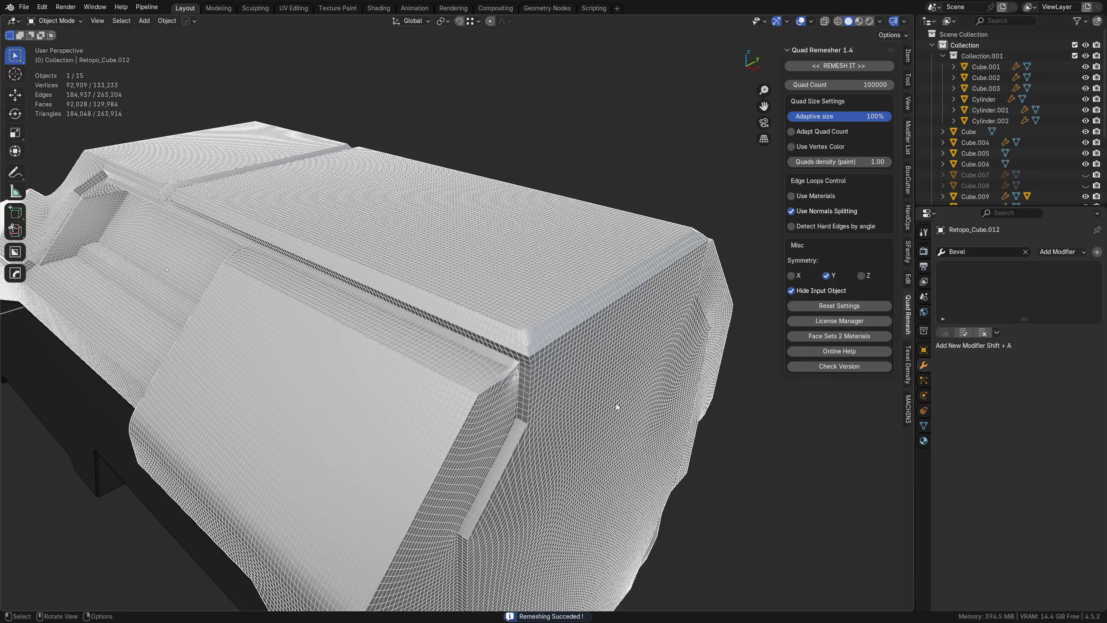
{"action": "middle_click_drag", "start_coordinate": [618, 408], "coordinate": [522, 413]}
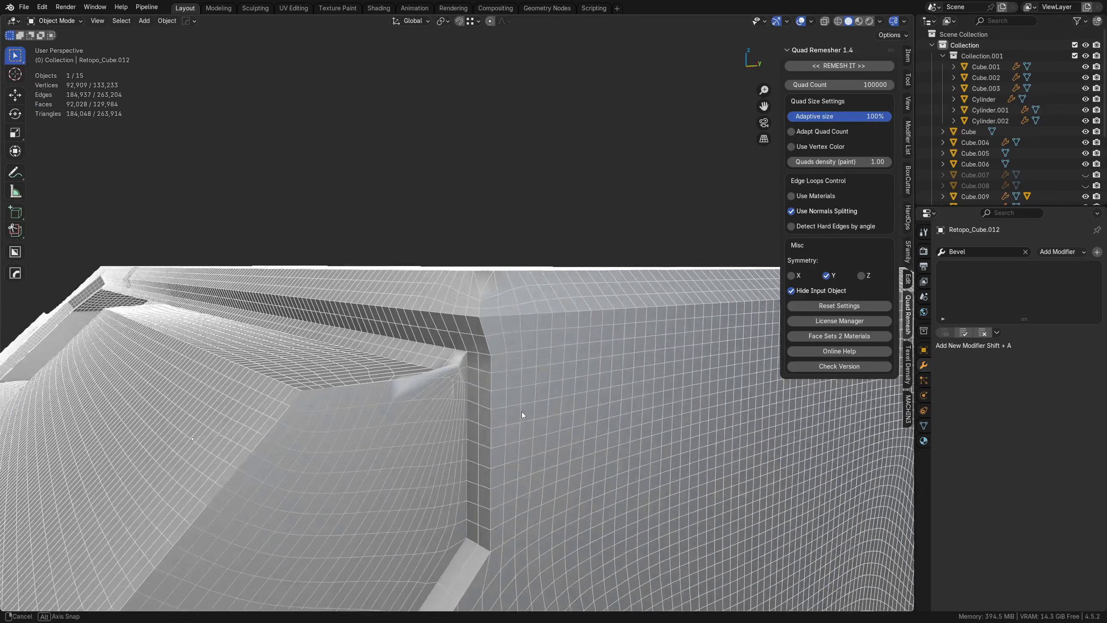
{"action": "scroll", "coordinate": [510, 402], "scroll_direction": "up", "scroll_amount": 5}
{"action": "scroll", "coordinate": [497, 436], "scroll_direction": "down", "scroll_amount": 4}
{"action": "middle_click_drag", "start_coordinate": [458, 460], "coordinate": [479, 304]}
{"action": "key", "text": "Tab"}
{"action": "scroll", "coordinate": [479, 304], "scroll_direction": "down", "scroll_amount": 12}
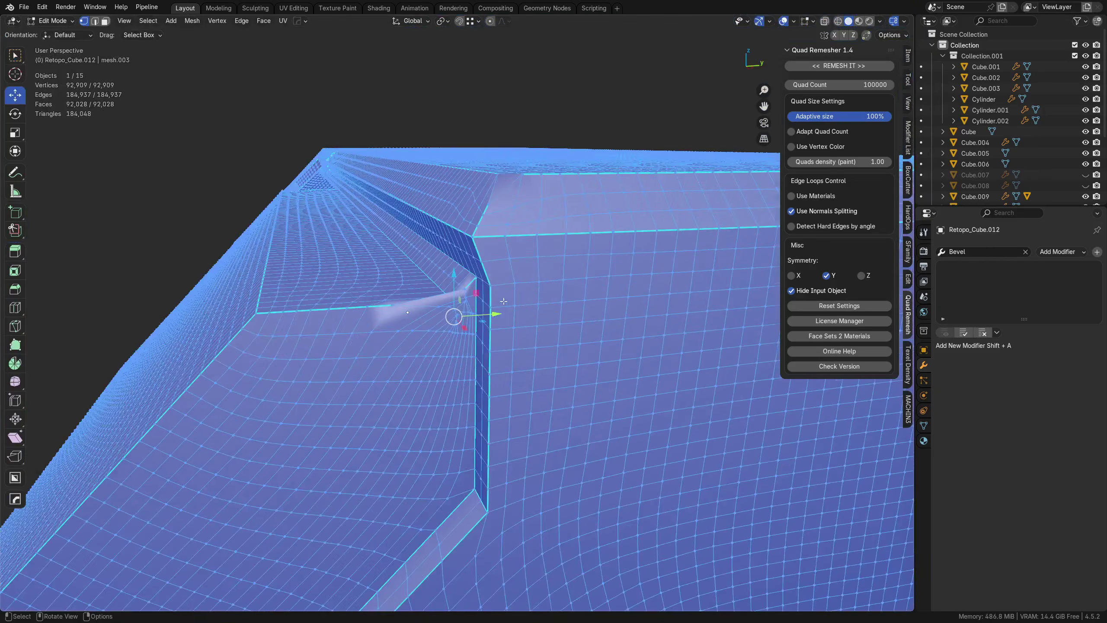
Step: Return to Object Mode and smooth Retopo_Cube.012 with a Subdivision modifier at viewport level 2
{"action": "middle_click_drag", "start_coordinate": [602, 377], "coordinate": [354, 391]}
{"action": "scroll", "coordinate": [410, 357], "scroll_direction": "down", "scroll_amount": 3}
{"action": "scroll", "coordinate": [463, 382], "scroll_direction": "up", "scroll_amount": 2}
{"action": "middle_click_drag", "start_coordinate": [397, 325], "coordinate": [403, 418], "text": "shift"}
{"action": "key", "text": "Tab"}
{"action": "left_click", "coordinate": [404, 375]}
{"action": "middle_click_drag", "start_coordinate": [404, 375], "coordinate": [525, 380]}
{"action": "key", "text": "ctrl+1"}
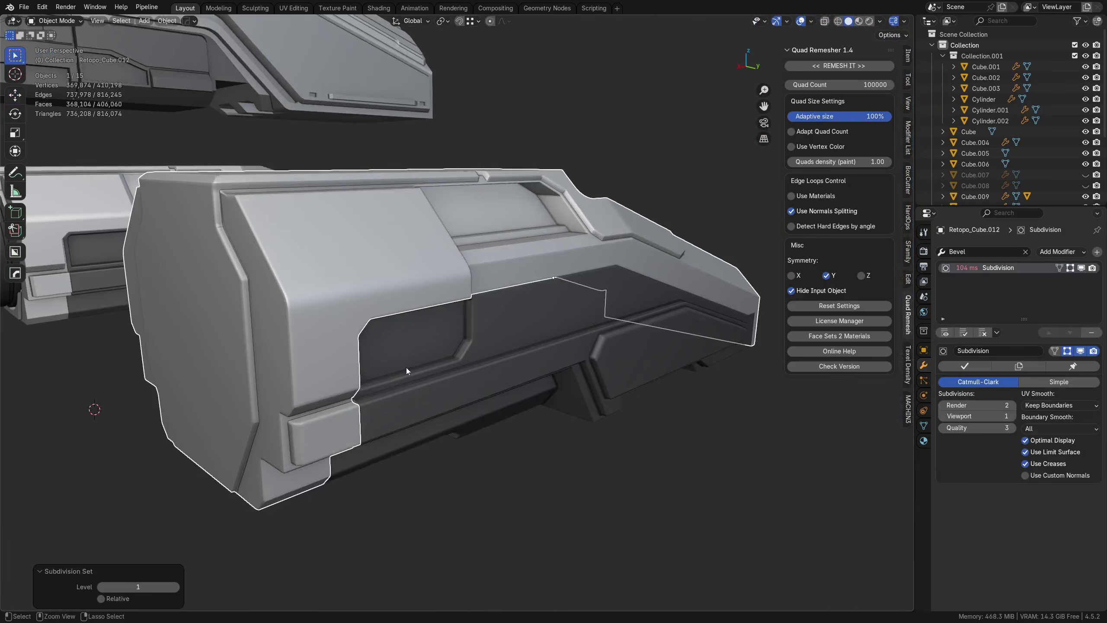
{"action": "key", "text": "ctrl+2"}
{"action": "middle_click_drag", "start_coordinate": [277, 352], "coordinate": [428, 391], "text": "shift"}
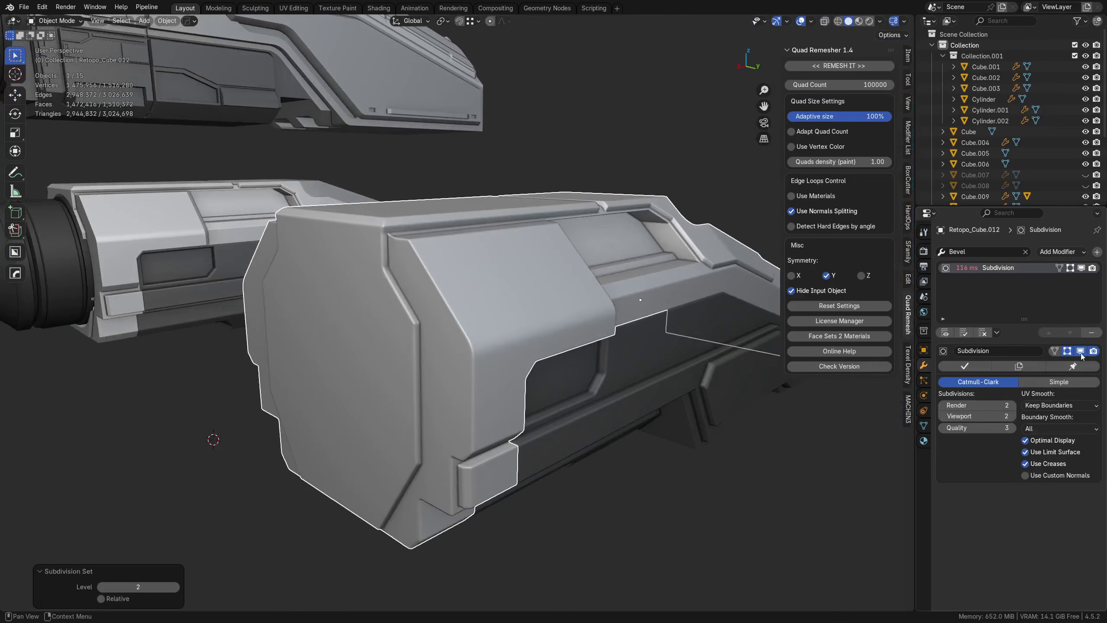
Step: Inspect the subdivided hull's surface shading with and without wireframe, closing in on the recessed front corner
{"action": "scroll", "coordinate": [398, 304], "scroll_direction": "up", "scroll_amount": 3}
{"action": "scroll", "coordinate": [397, 304], "scroll_direction": "down", "scroll_amount": 4}
{"action": "key", "text": "shift+w"}
{"action": "middle_click_drag", "start_coordinate": [541, 334], "coordinate": [595, 339]}
{"action": "key", "text": "shift+w"}
{"action": "middle_click_drag", "start_coordinate": [491, 325], "coordinate": [526, 371]}
{"action": "scroll", "coordinate": [402, 298], "scroll_direction": "up", "scroll_amount": 5}
{"action": "scroll", "coordinate": [414, 325], "scroll_direction": "up", "scroll_amount": 3}
{"action": "middle_click_drag", "start_coordinate": [413, 325], "coordinate": [486, 343], "text": "shift"}
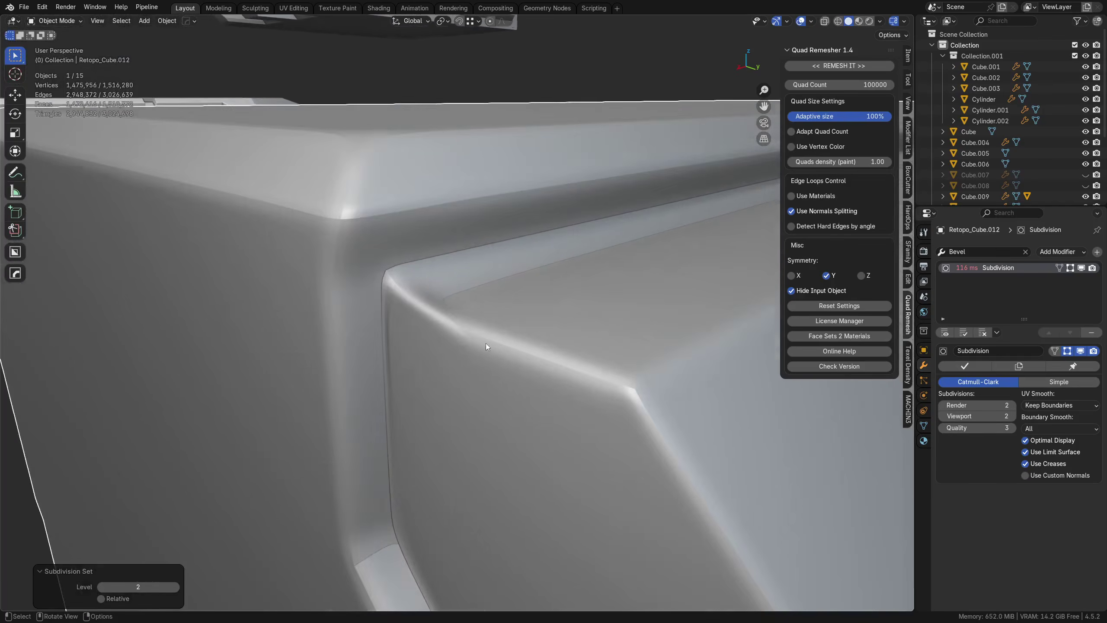
{"action": "scroll", "coordinate": [486, 343], "scroll_direction": "up", "scroll_amount": 2}
Step: Turn off the Subdivision modifier's Edit Mode display and select the patch of faces around the recessed front corner
{"action": "key", "text": "Tab"}
{"action": "left_click", "coordinate": [414, 334]}
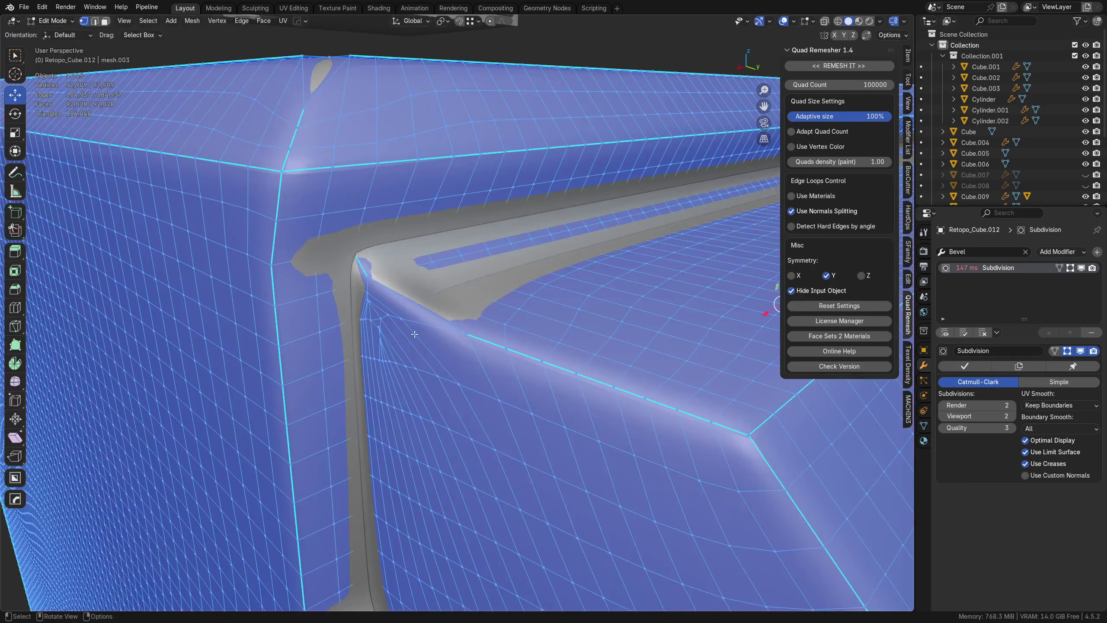
{"action": "left_click", "coordinate": [1068, 351]}
{"action": "left_click", "coordinate": [382, 341]}
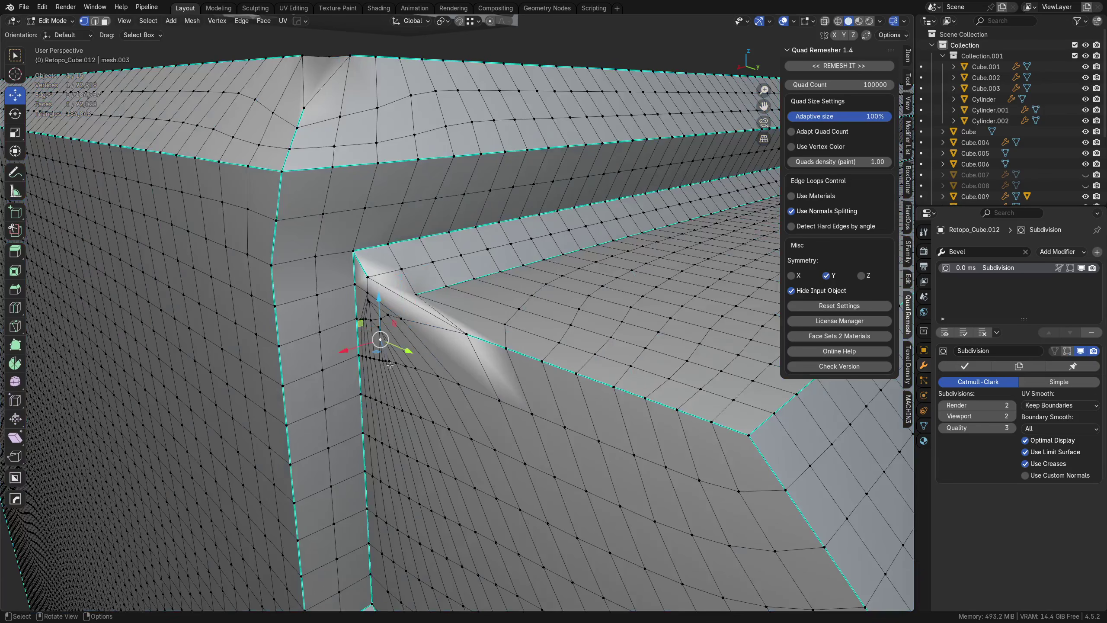
{"action": "key", "text": "3"}
{"action": "left_click", "coordinate": [467, 282], "text": "ctrl+shift"}
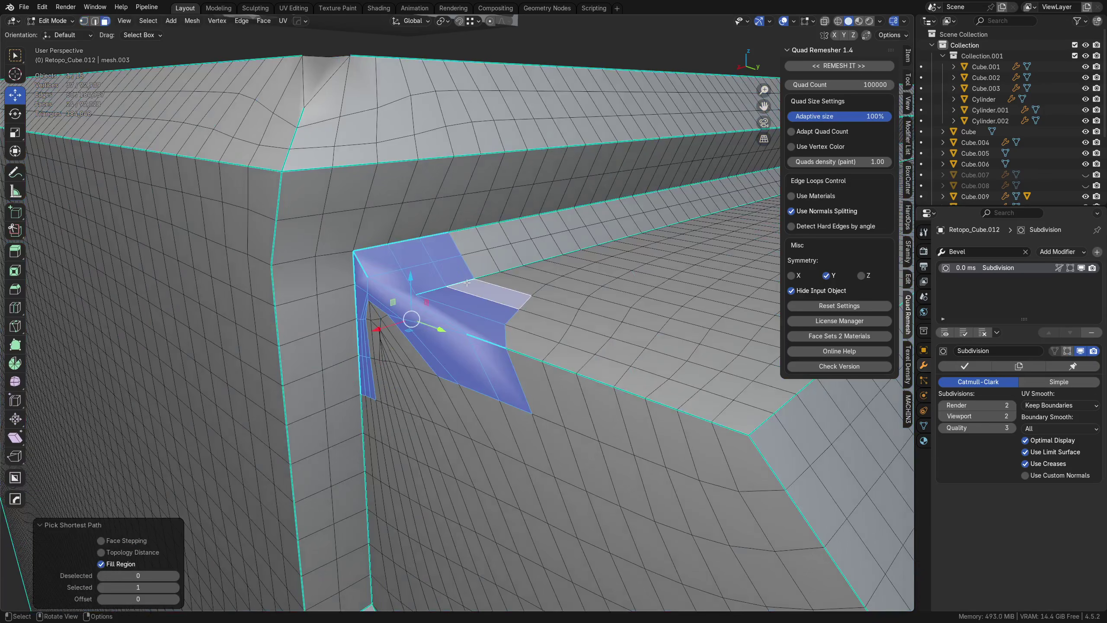
{"action": "key", "text": "Tab"}
{"action": "left_click", "coordinate": [547, 352]}
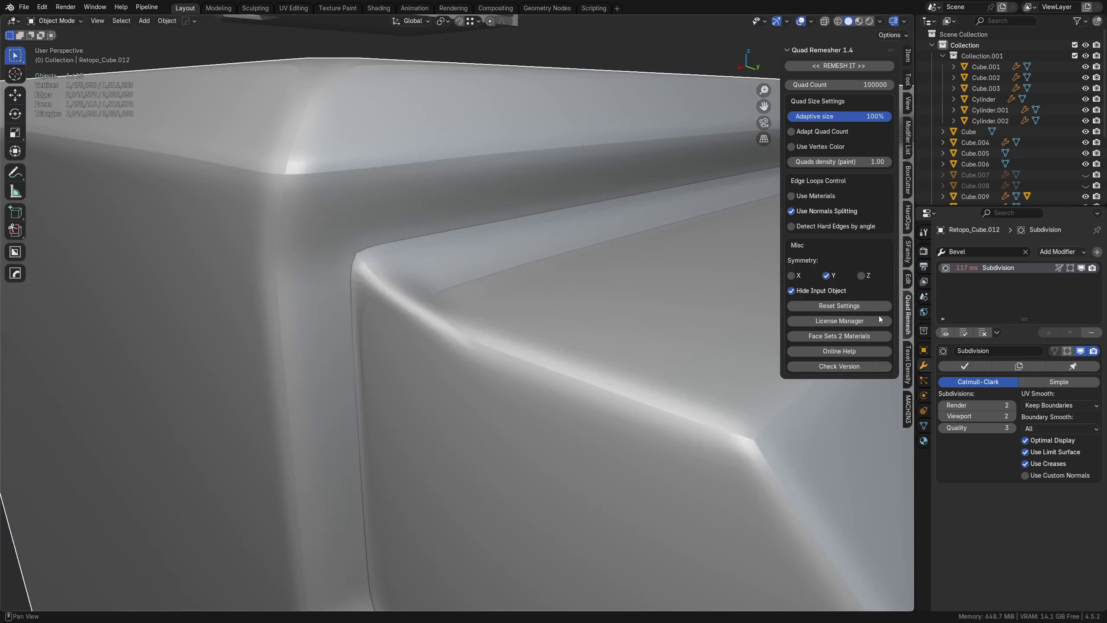
Step: Delete the subdivided Retopo_Cube.012 and reveal all hidden objects
{"action": "scroll", "coordinate": [578, 370], "scroll_direction": "down", "scroll_amount": 15}
{"action": "middle_click_drag", "start_coordinate": [630, 406], "coordinate": [612, 386], "text": "shift"}
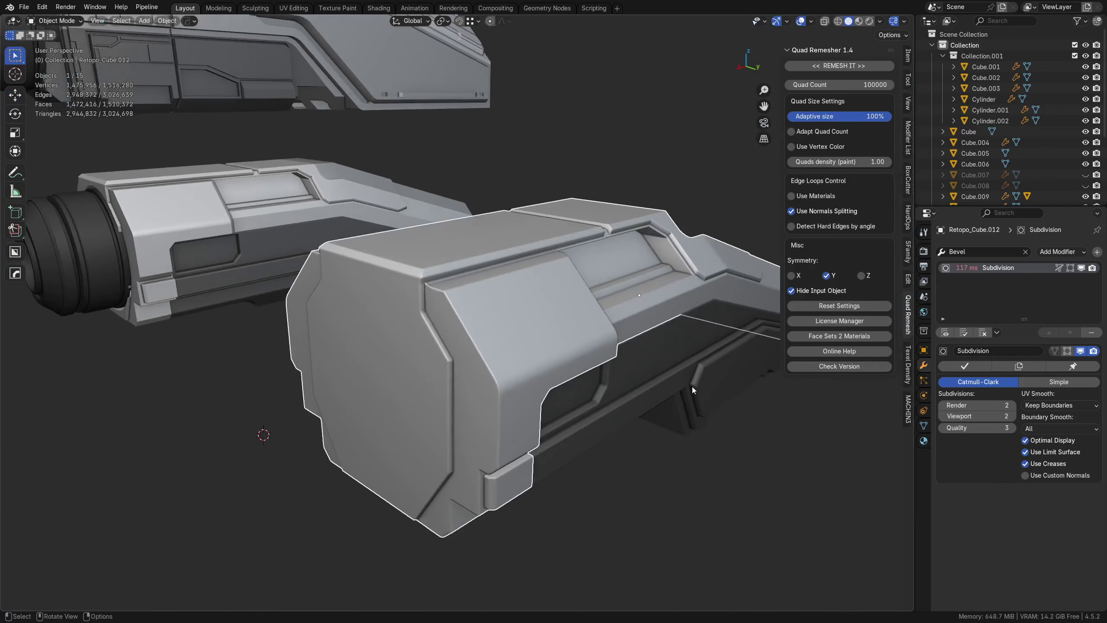
{"action": "key", "text": "x"}
{"action": "left_click", "coordinate": [610, 404]}
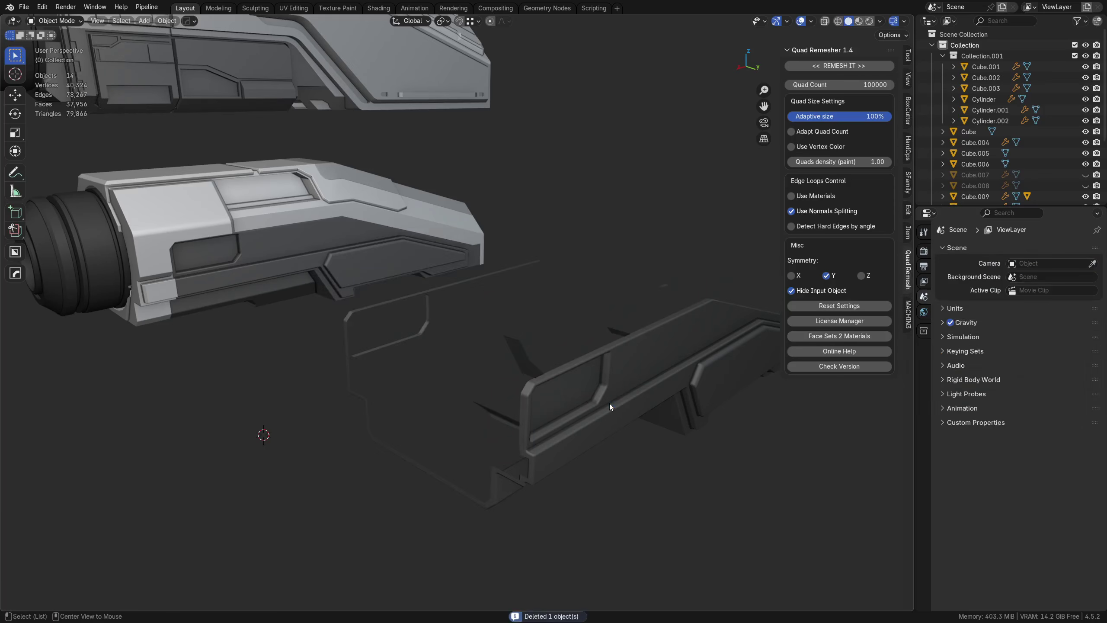
{"action": "key", "text": "alt+h"}
Step: Remesh Cube.012 with a quad count of 500000, keeping Y symmetry, with the wireframe overlay shown
{"action": "left_click", "coordinate": [522, 399]}
{"action": "key", "text": "g"}
{"action": "right_click", "coordinate": [580, 261]}
{"action": "key", "text": "shift+w"}
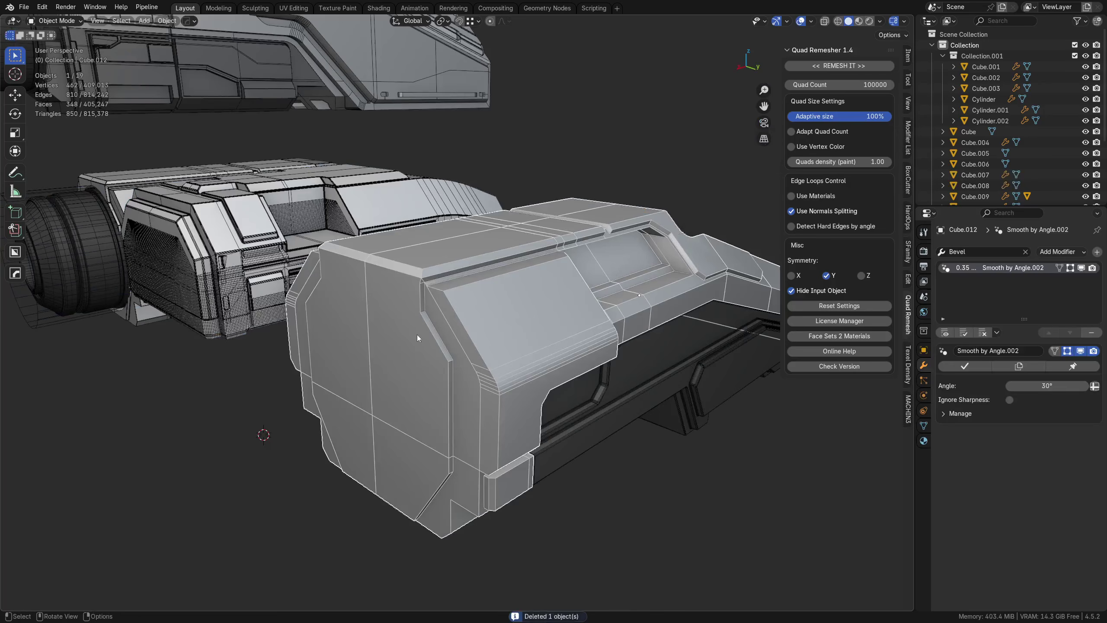
{"action": "scroll", "coordinate": [429, 333], "scroll_direction": "up", "scroll_amount": 2}
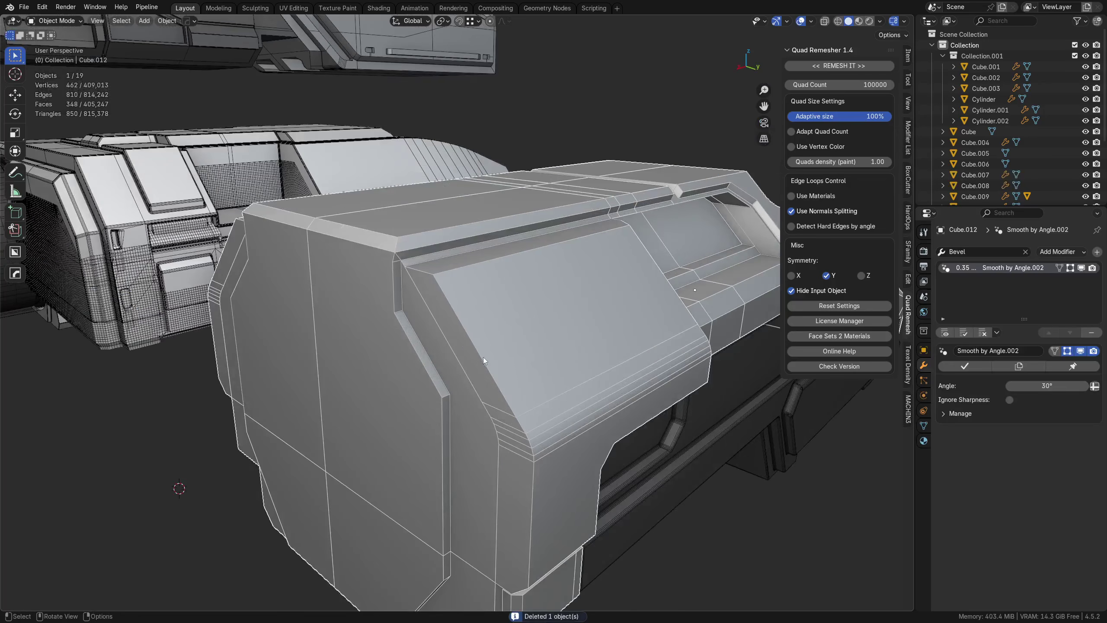
{"action": "left_click", "coordinate": [839, 80]}
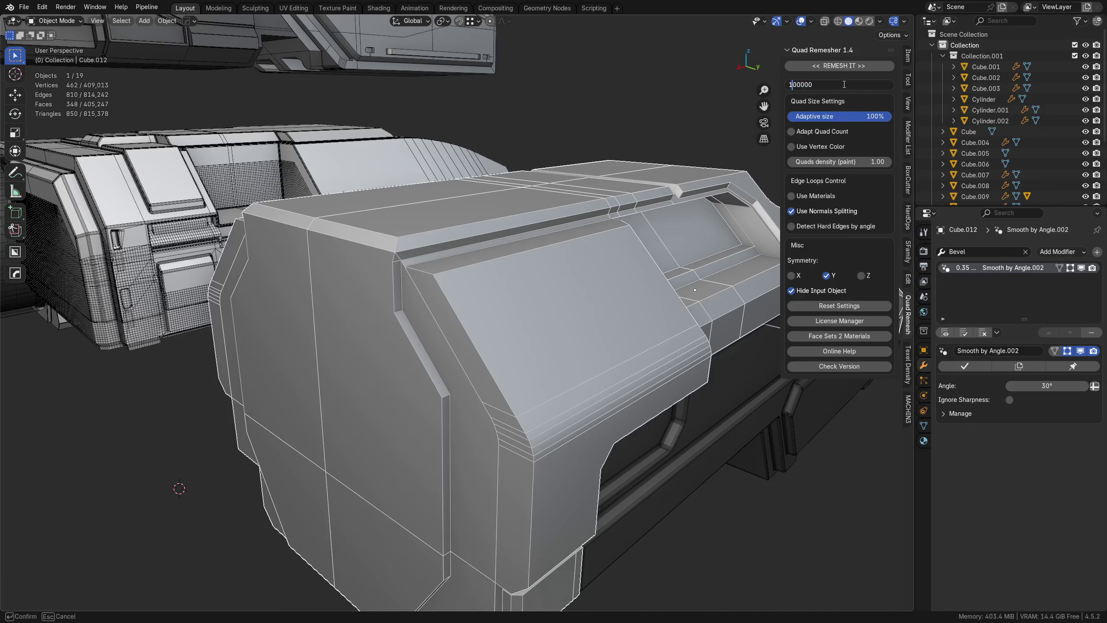
{"action": "type", "text": "5"}
{"action": "key", "text": "Return"}
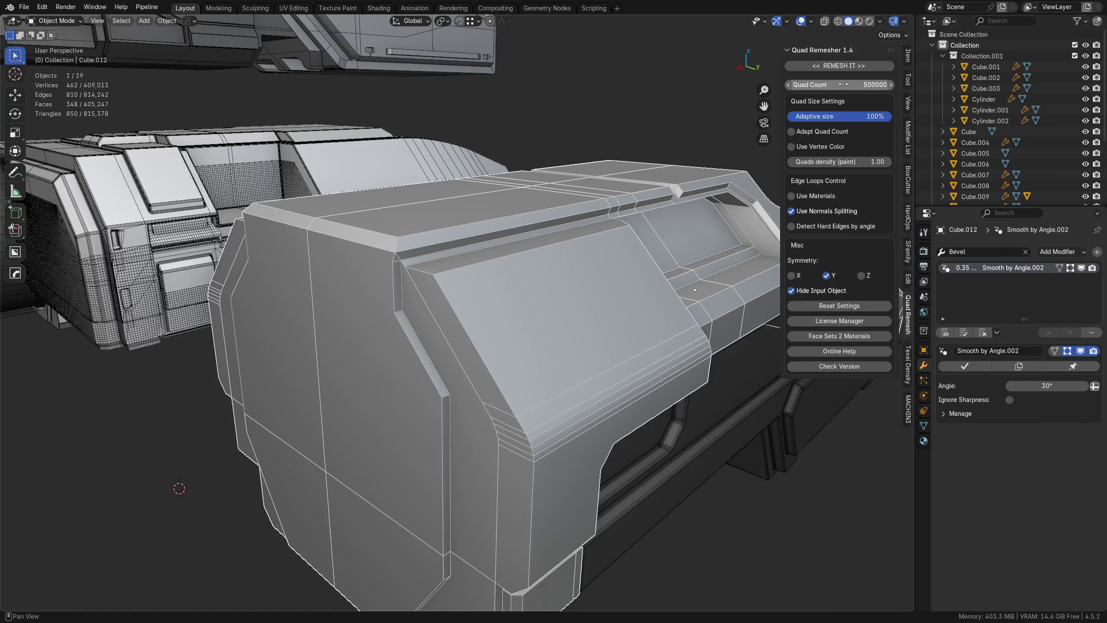
{"action": "left_click", "coordinate": [857, 67]}
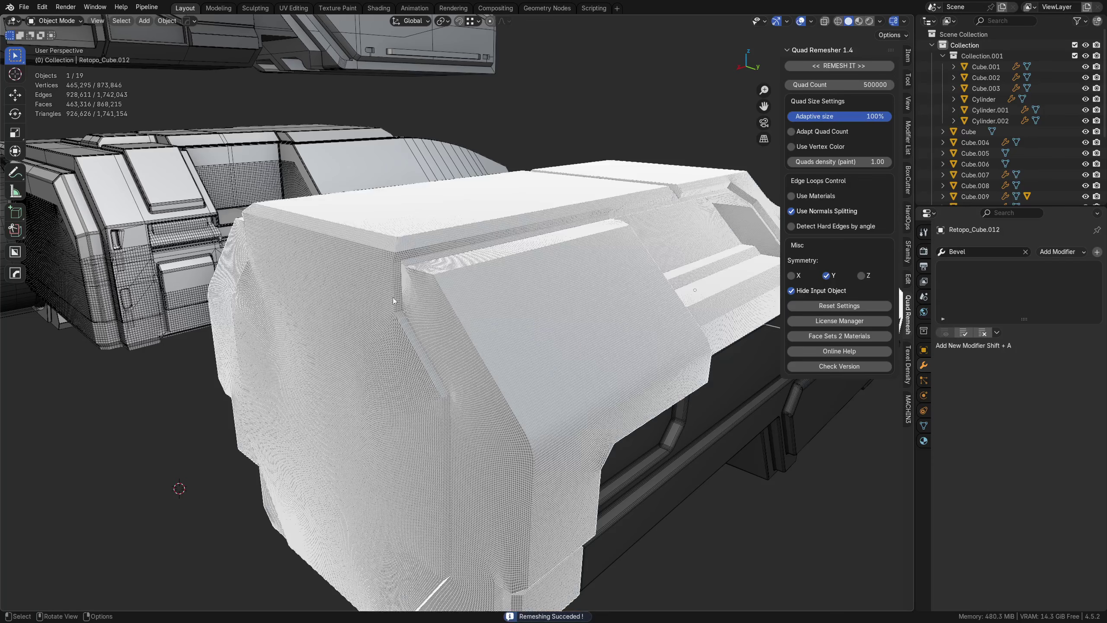
Step: Undo the Y-symmetric remesh and remesh Cube.012 at 500000 quads with symmetry turned off
{"action": "middle_click_drag", "start_coordinate": [422, 287], "coordinate": [534, 347], "text": "shift"}
{"action": "scroll", "coordinate": [534, 346], "scroll_direction": "up", "scroll_amount": 4}
{"action": "key", "text": "ctrl+z"}
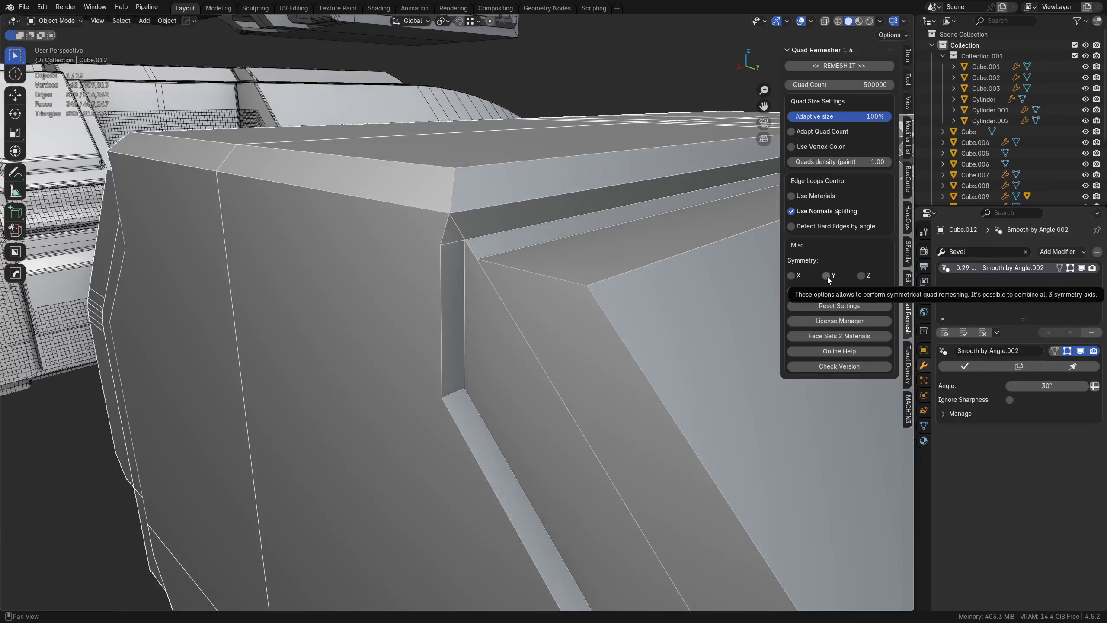
{"action": "middle_click_drag", "start_coordinate": [440, 298], "coordinate": [736, 186]}
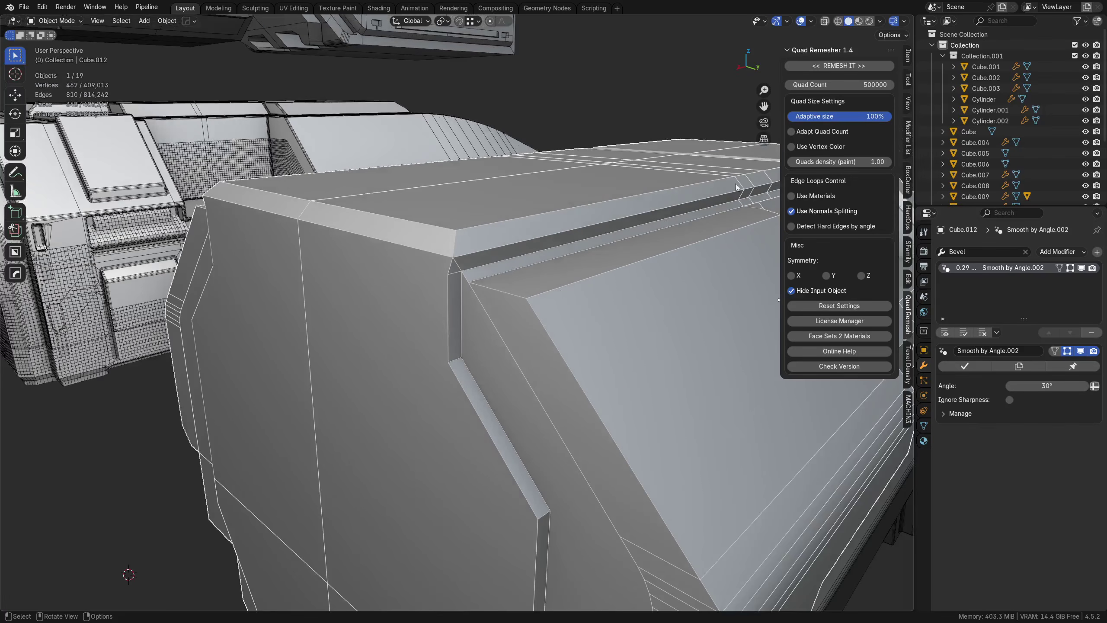
{"action": "left_click", "coordinate": [844, 69]}
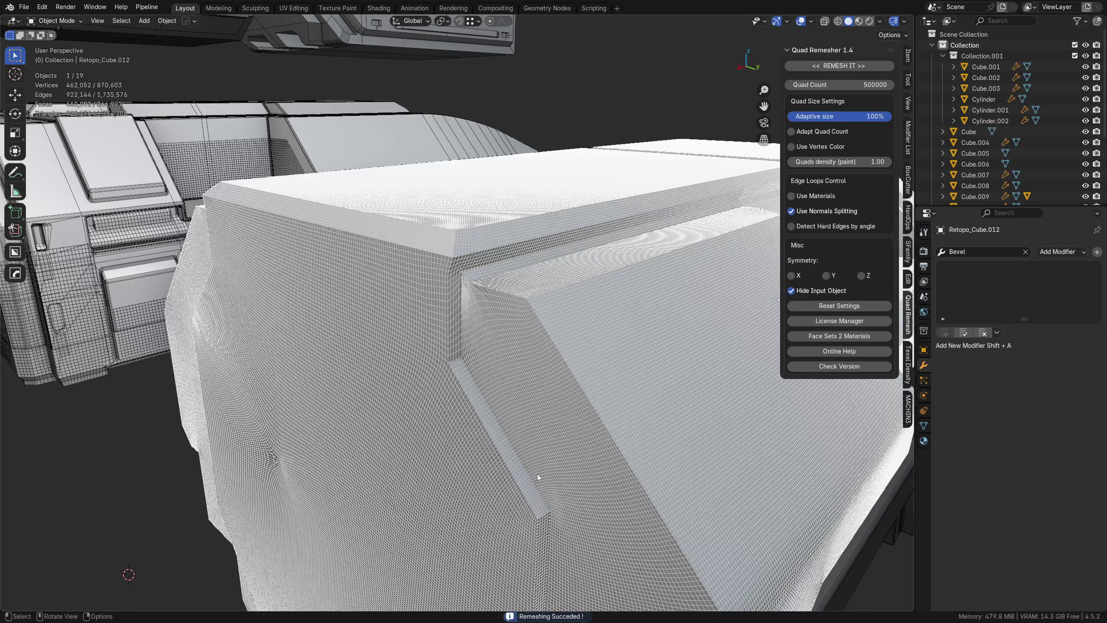
Step: Inspect the non-symmetric 500000-quad mesh around the front corner, with and without wireframe
{"action": "middle_click_drag", "start_coordinate": [537, 474], "coordinate": [367, 340]}
{"action": "scroll", "coordinate": [493, 298], "scroll_direction": "up", "scroll_amount": 3}
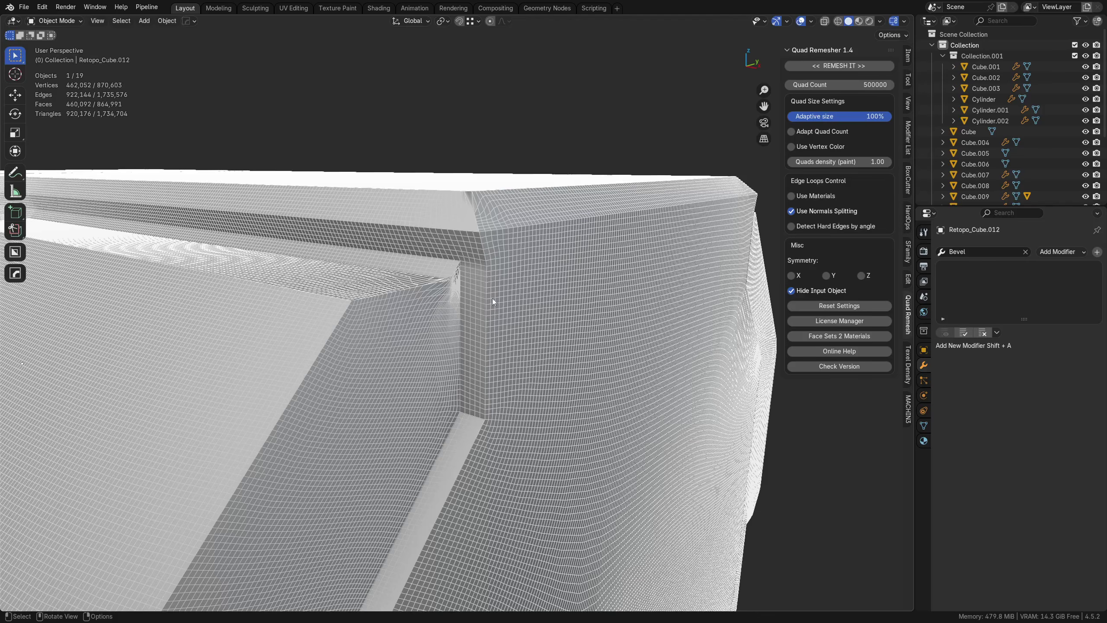
{"action": "scroll", "coordinate": [492, 298], "scroll_direction": "up", "scroll_amount": 3}
{"action": "middle_click_drag", "start_coordinate": [492, 298], "coordinate": [464, 316]}
{"action": "scroll", "coordinate": [473, 317], "scroll_direction": "down", "scroll_amount": 8}
{"action": "key", "text": "shift+z"}
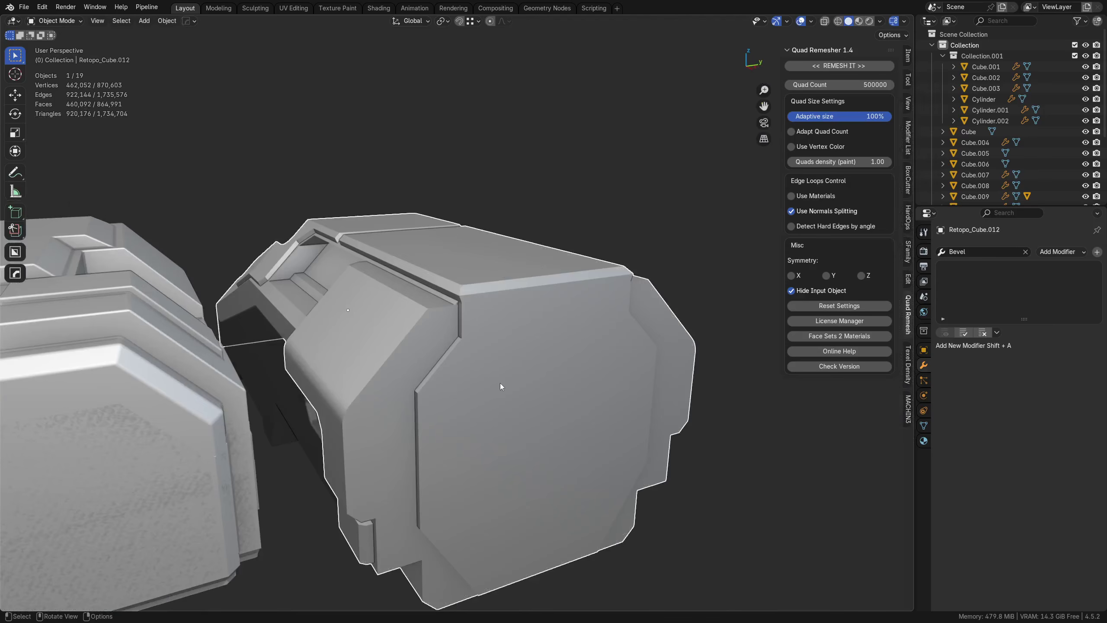
Step: Examine the dense remesh's front face and side in Edit Mode, then return to Object Mode
{"action": "middle_click_drag", "start_coordinate": [500, 386], "coordinate": [457, 366]}
{"action": "key", "text": "ctrl+Tab"}
{"action": "left_click", "coordinate": [551, 384]}
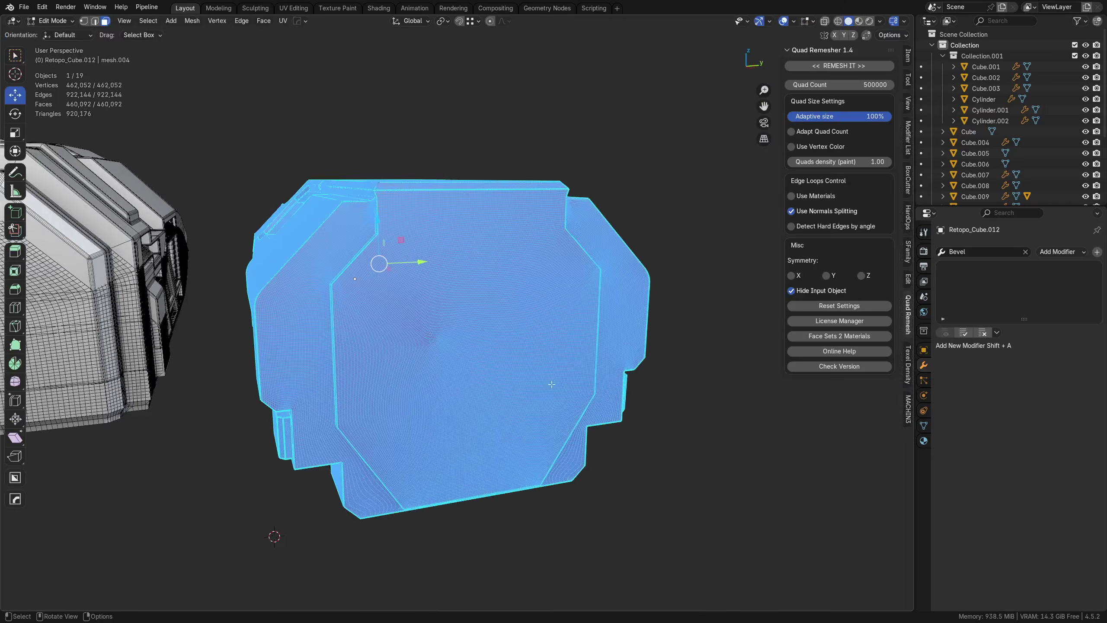
{"action": "middle_click_drag", "start_coordinate": [551, 384], "coordinate": [460, 389]}
{"action": "key", "text": "ctrl+Tab"}
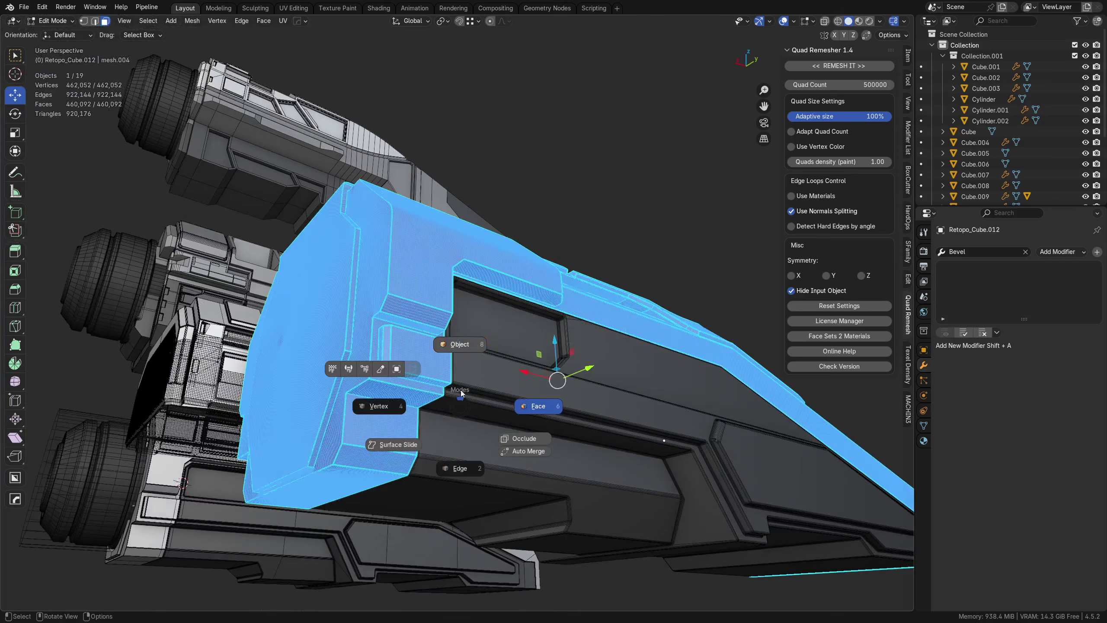
{"action": "left_click", "coordinate": [467, 362]}
Step: Inspect the dense remesh's wireframe topology in and around the side window recess
{"action": "key", "text": "shift+z"}
{"action": "middle_click_drag", "start_coordinate": [579, 295], "coordinate": [386, 320]}
{"action": "scroll", "coordinate": [534, 289], "scroll_direction": "up", "scroll_amount": 6}
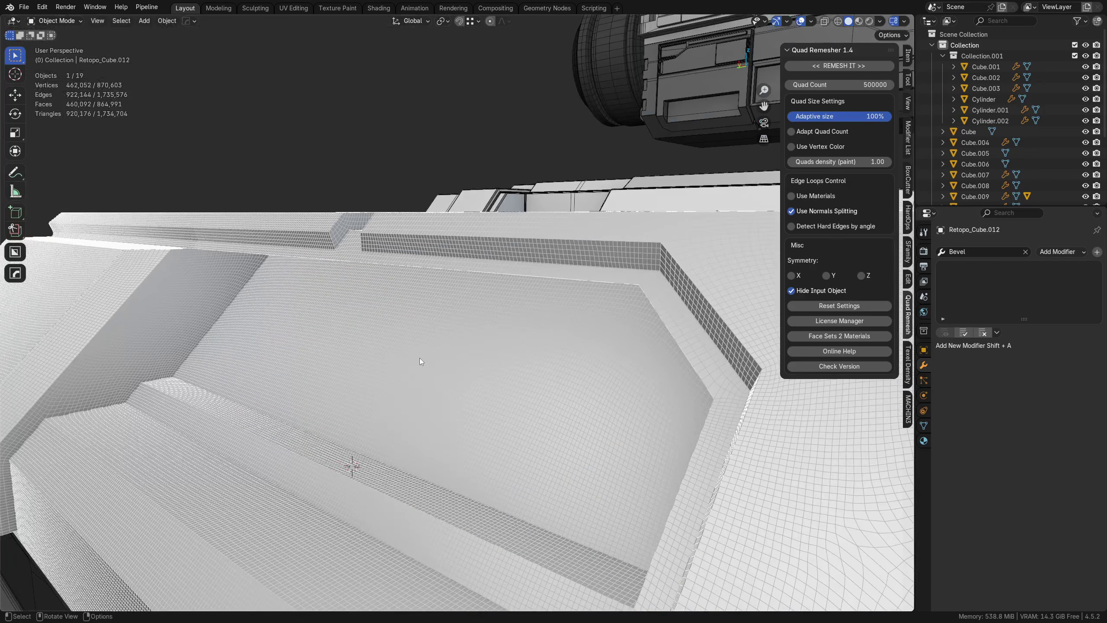
{"action": "middle_click_drag", "start_coordinate": [420, 359], "coordinate": [583, 351]}
{"action": "scroll", "coordinate": [473, 417], "scroll_direction": "down", "scroll_amount": 4}
{"action": "scroll", "coordinate": [443, 366], "scroll_direction": "up", "scroll_amount": 7}
{"action": "scroll", "coordinate": [443, 368], "scroll_direction": "down", "scroll_amount": 6}
{"action": "scroll", "coordinate": [443, 369], "scroll_direction": "down", "scroll_amount": 4}
Step: Disable the Bevel, Decimate and Weighted Normal modifiers in the viewport for the lower hull part Cube.013
{"action": "left_click", "coordinate": [564, 327]}
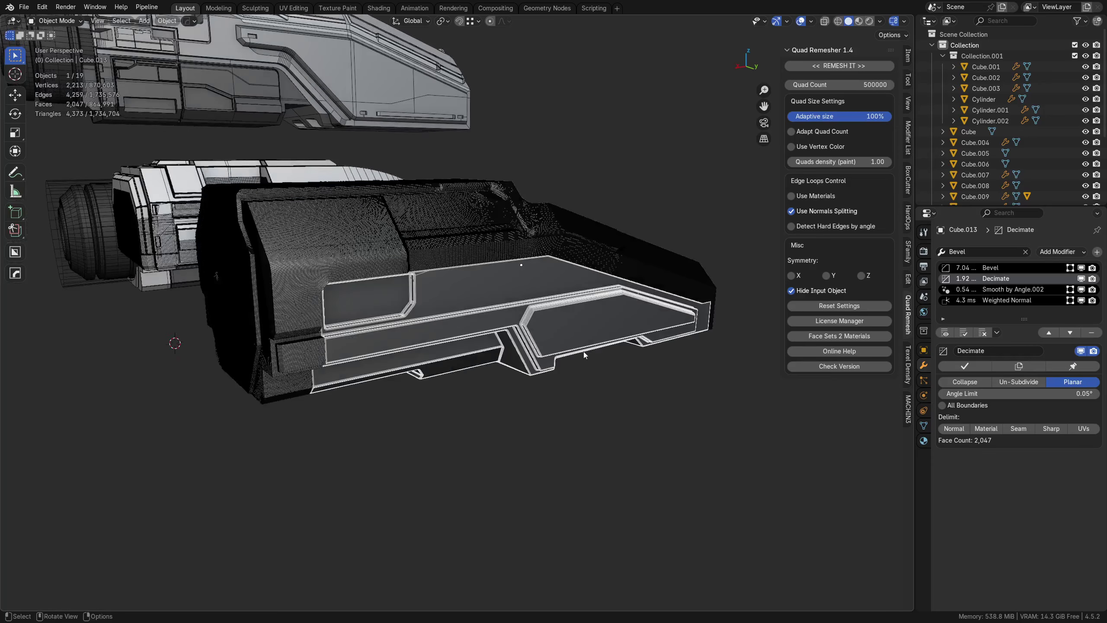
{"action": "left_click", "coordinate": [1082, 268]}
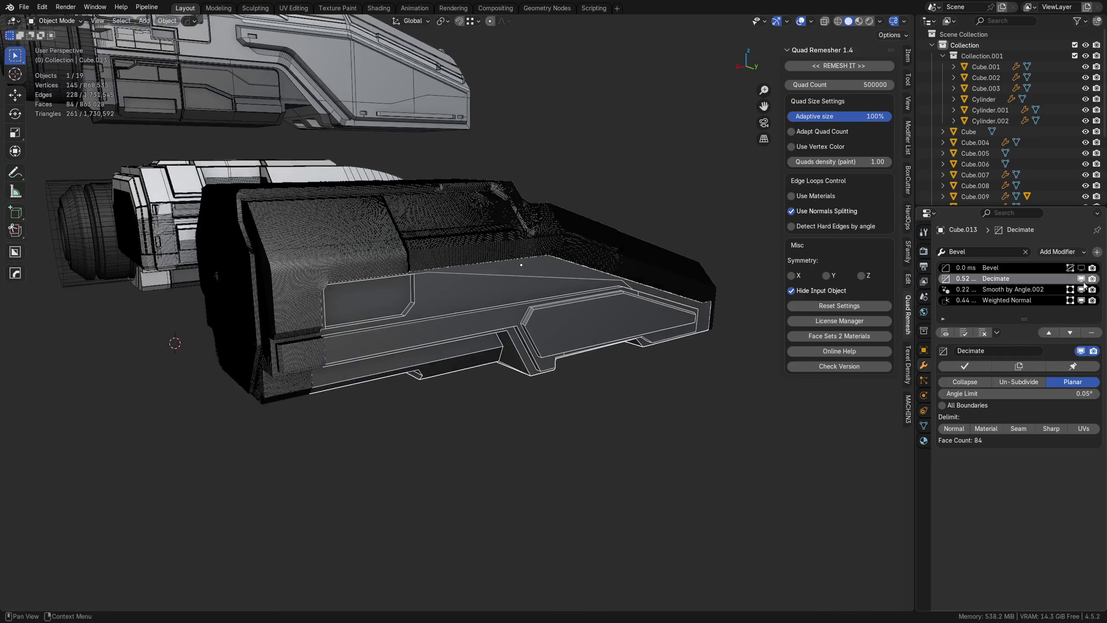
{"action": "left_click", "coordinate": [1082, 279]}
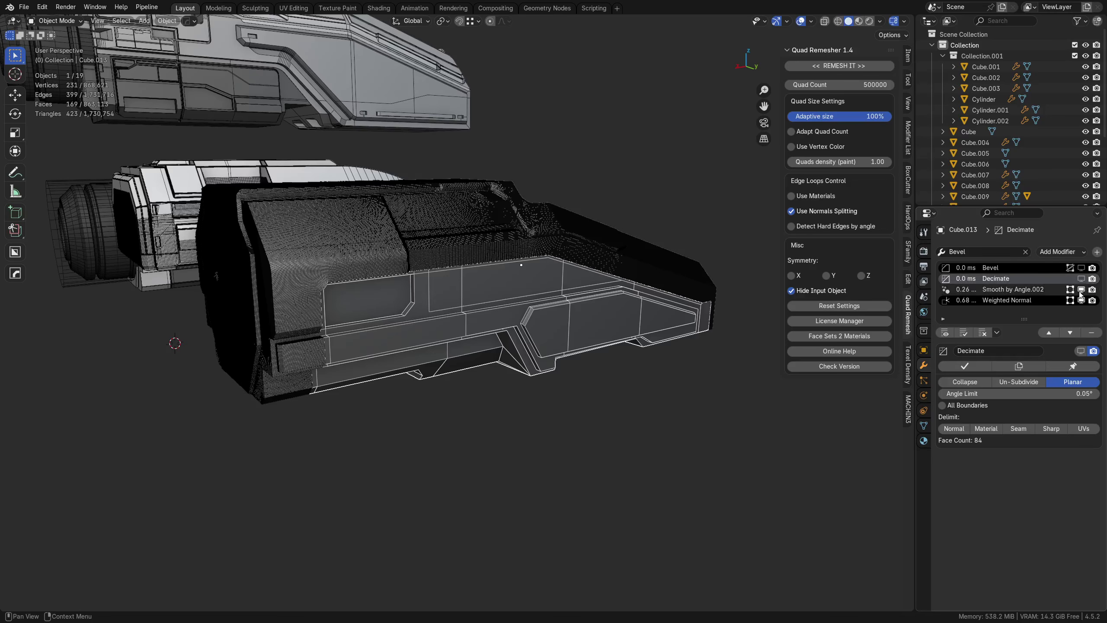
{"action": "left_click", "coordinate": [1082, 300]}
Step: Remesh Cube.013 with Quad Remesher at 500000 quads without symmetry
{"action": "scroll", "coordinate": [603, 336], "scroll_direction": "up", "scroll_amount": 3}
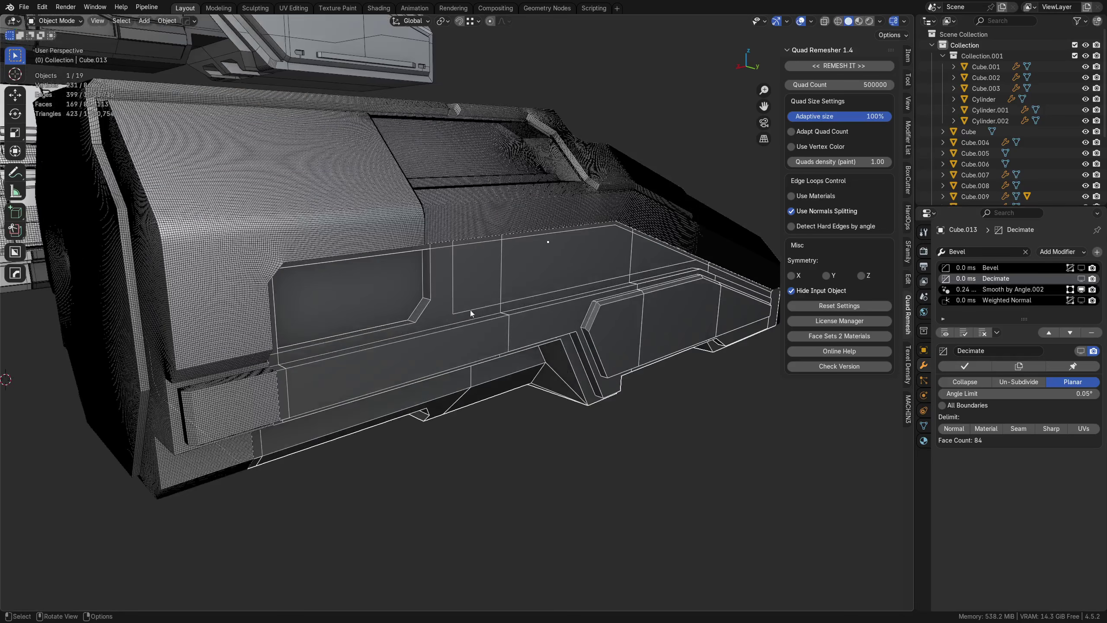
{"action": "middle_click_drag", "start_coordinate": [471, 311], "coordinate": [498, 314], "text": "shift"}
{"action": "left_click", "coordinate": [819, 66]}
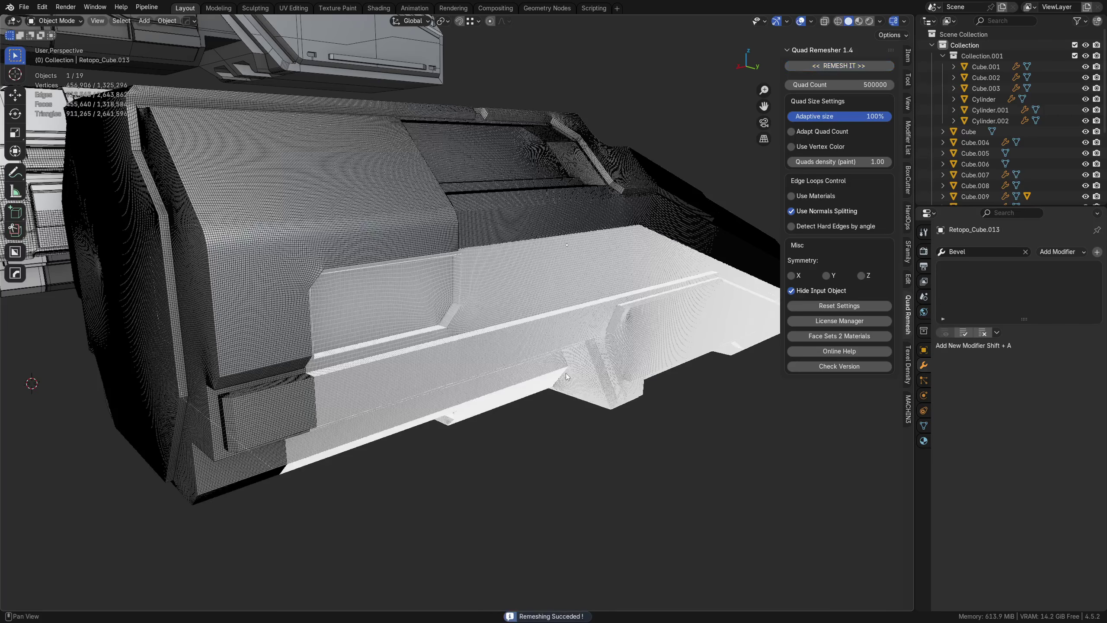
Step: Delete the original parts Cube.007 and Cube.008 of the middle hull copy
{"action": "scroll", "coordinate": [506, 320], "scroll_direction": "down", "scroll_amount": 4}
{"action": "middle_click_drag", "start_coordinate": [505, 320], "coordinate": [465, 305]}
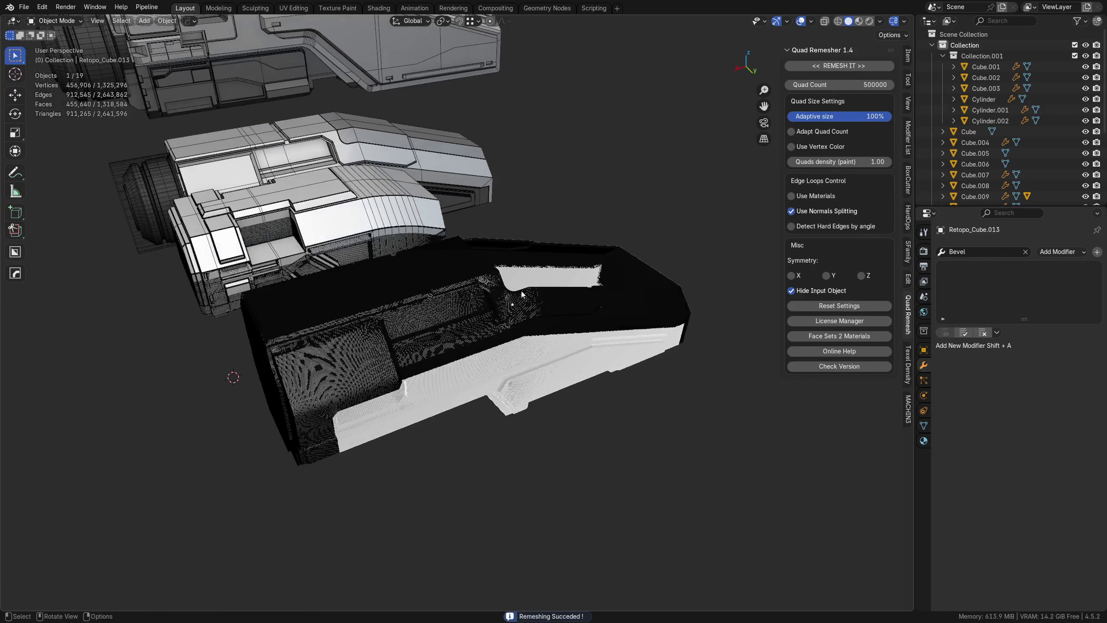
{"action": "left_click", "coordinate": [349, 186]}
{"action": "middle_click_drag", "start_coordinate": [528, 231], "coordinate": [516, 311]}
{"action": "mouse_move", "coordinate": [450, 293]}
{"action": "middle_mouse_down"}
{"action": "mouse_move", "coordinate": [502, 307]}
{"action": "mouse_move", "coordinate": [526, 221]}
{"action": "mouse_move", "coordinate": [522, 162]}
{"action": "mouse_move", "coordinate": [529, 170]}
{"action": "mouse_move", "coordinate": [403, 250]}
{"action": "mouse_move", "coordinate": [488, 290]}
{"action": "mouse_move", "coordinate": [407, 291]}
{"action": "mouse_move", "coordinate": [427, 277]}
{"action": "middle_mouse_up"}
{"action": "key", "text": "g"}
{"action": "right_click", "coordinate": [516, 207]}
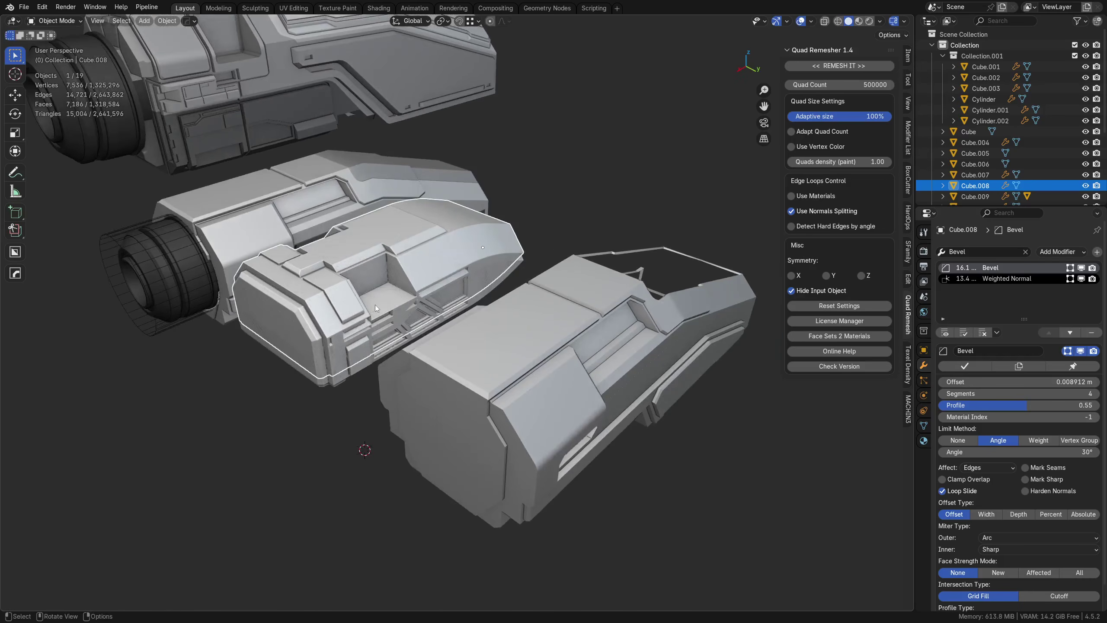
{"action": "middle_click_drag", "start_coordinate": [351, 371], "coordinate": [379, 363]}
{"action": "left_click", "coordinate": [439, 306], "text": "shift"}
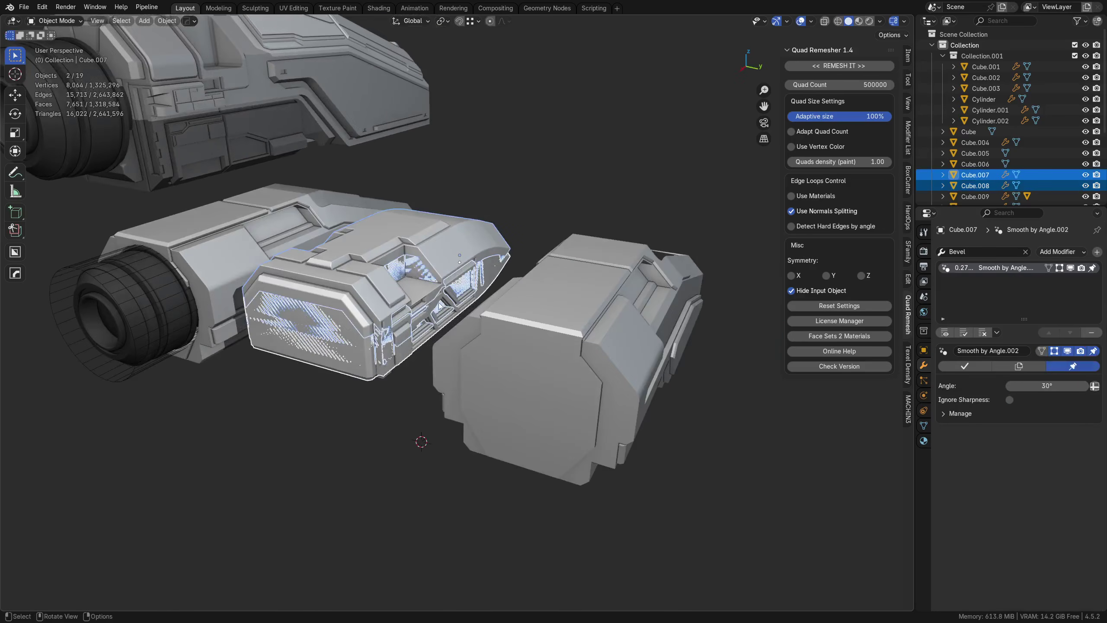
{"action": "key", "text": "x"}
{"action": "left_click", "coordinate": [418, 312]}
Step: Delete the remaining remeshed part Retopo_Cube.007 from the middle hull copy
{"action": "left_click", "coordinate": [396, 320]}
{"action": "key", "text": "x"}
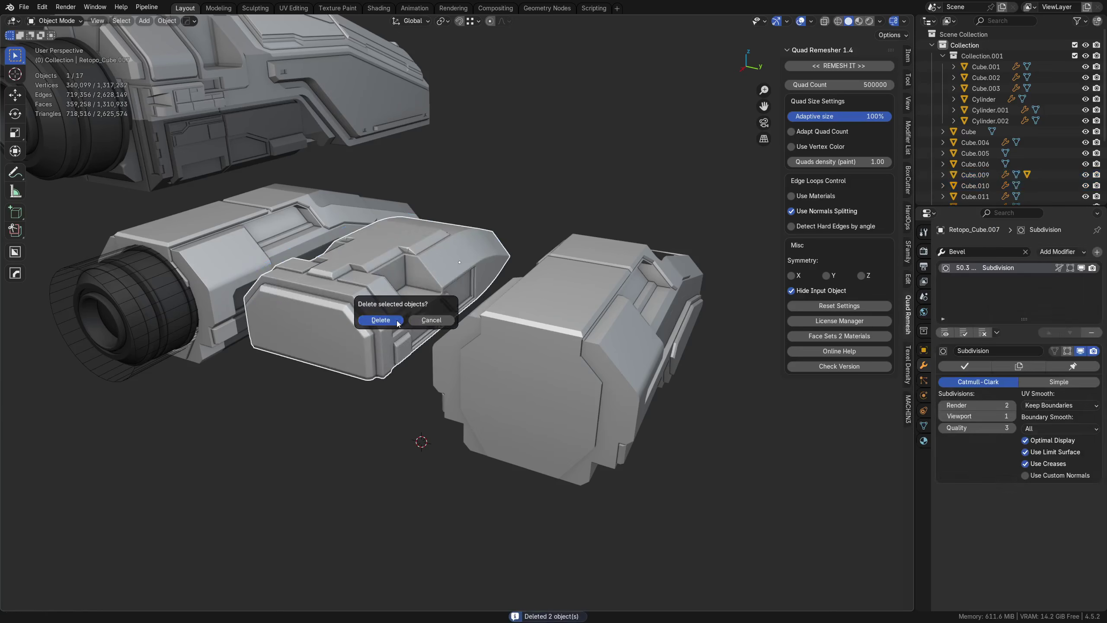
{"action": "left_click", "coordinate": [381, 320]}
Step: Duplicate the rear hull's upper nose panel along the Y axis and place it on the remeshed hull in front
{"action": "scroll", "coordinate": [396, 320], "scroll_direction": "down", "scroll_amount": 5}
{"action": "middle_click_drag", "start_coordinate": [396, 320], "coordinate": [362, 256]}
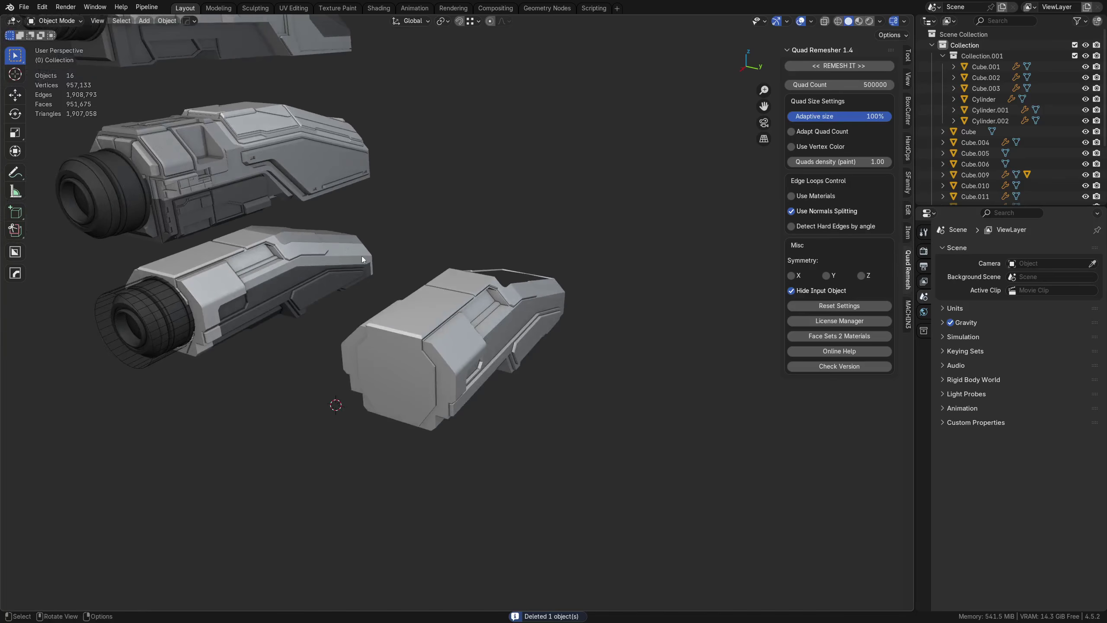
{"action": "left_click", "coordinate": [362, 256]}
{"action": "key", "text": "shift+d"}
{"action": "key", "text": "x"}
{"action": "key", "text": "y"}
{"action": "left_click", "coordinate": [473, 302]}
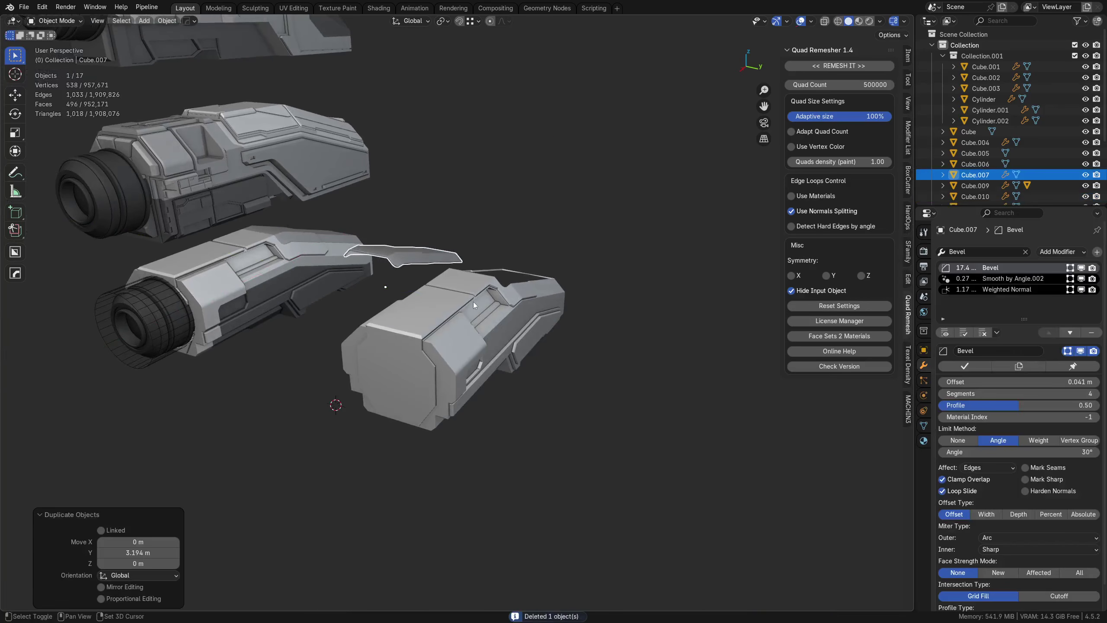
{"action": "left_click", "coordinate": [481, 283], "text": "shift"}
{"action": "key", "text": "alt+a"}
{"action": "left_click", "coordinate": [503, 272]}
Step: Disable the nose panel's Bevel modifier in the viewport, try remeshing the panel at 500000 quads, and undo that remesh
{"action": "scroll", "coordinate": [504, 272], "scroll_direction": "up", "scroll_amount": 8}
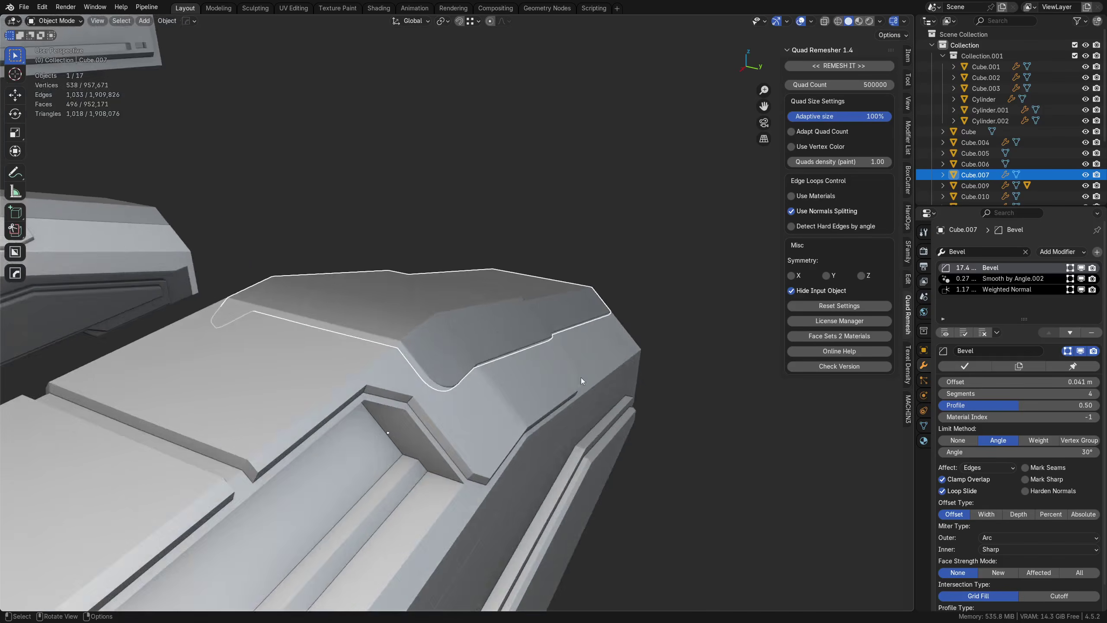
{"action": "middle_click_drag", "start_coordinate": [582, 377], "coordinate": [459, 348]}
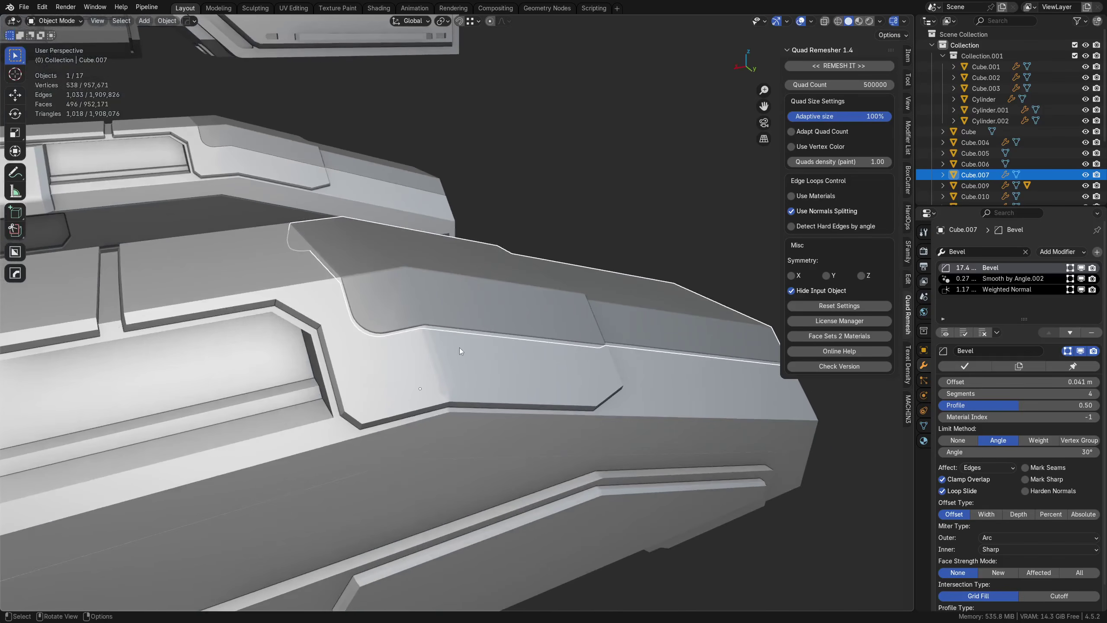
{"action": "left_click", "coordinate": [1081, 267]}
{"action": "left_click", "coordinate": [849, 69]}
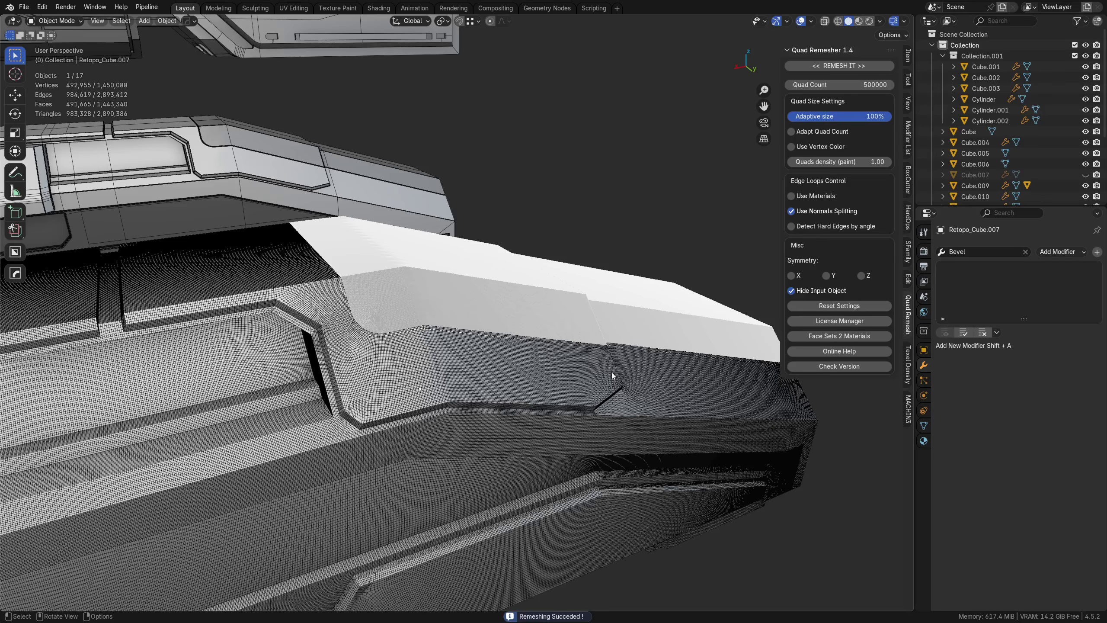
{"action": "key", "text": "ctrl+z"}
Step: Set the quad count to 100000 and remesh the nose panel Cube.007 with Quad Remesher
{"action": "left_click", "coordinate": [790, 85]}
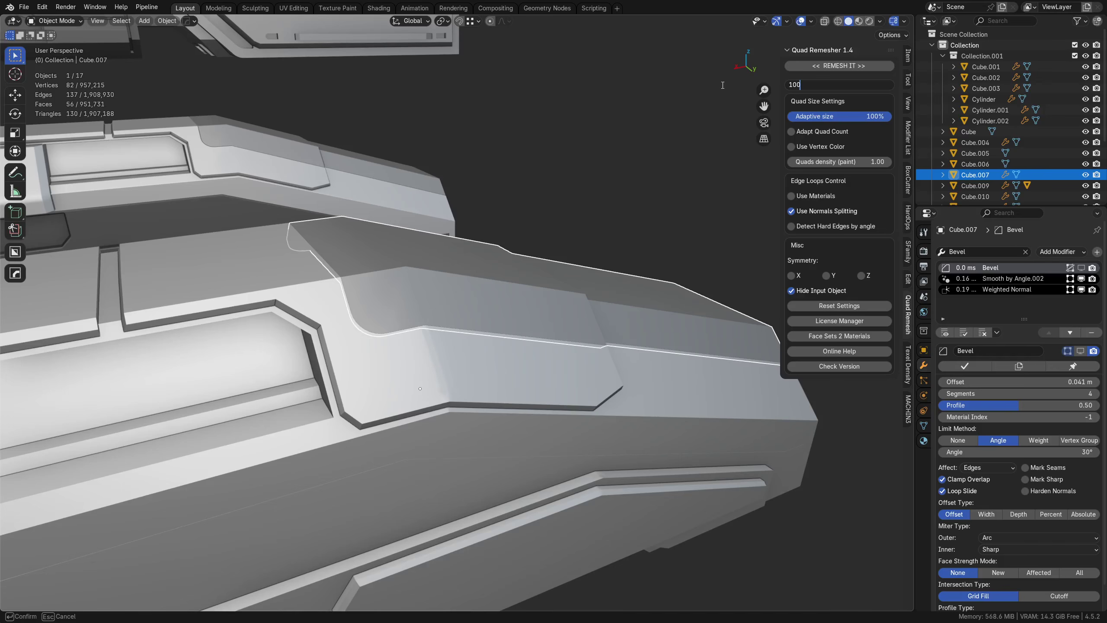
{"action": "type", "text": "00"}
{"action": "key", "text": "Return"}
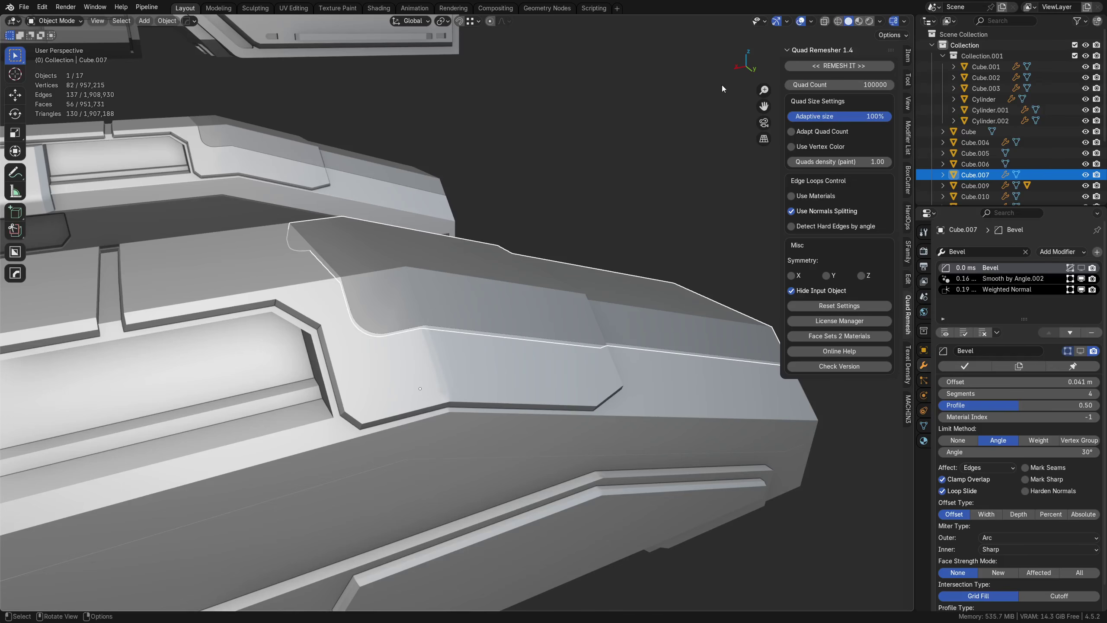
{"action": "left_click", "coordinate": [839, 65]}
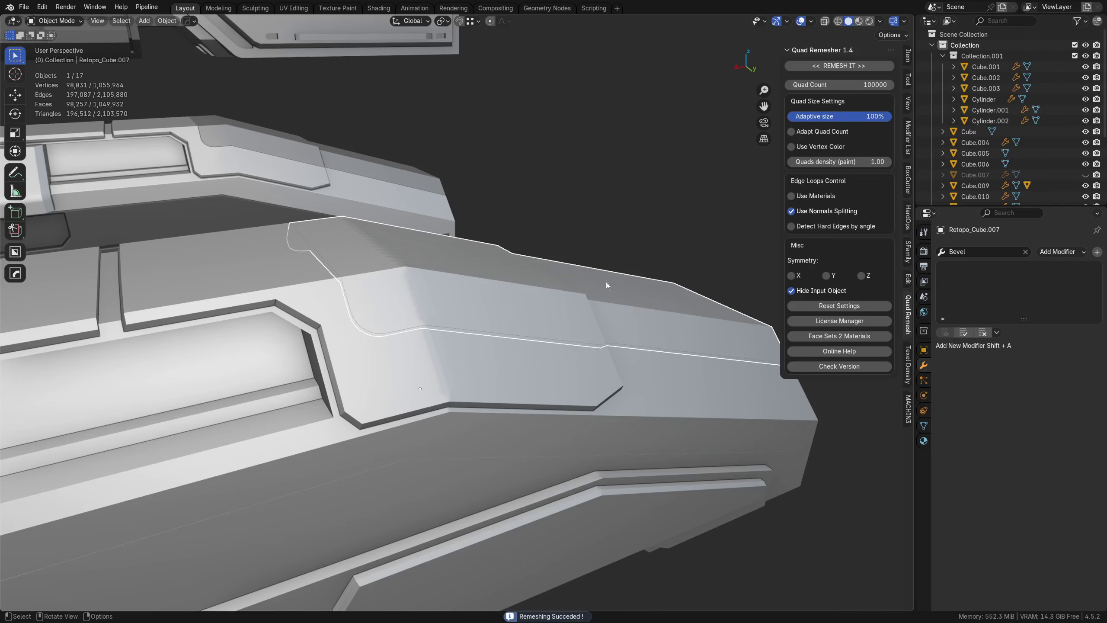
Step: Compare the remeshed nose panel's wireframe density and shading with the surrounding hull
{"action": "key", "text": "shift+z"}
{"action": "key", "text": "a"}
{"action": "key", "text": "a"}
{"action": "middle_click_drag", "start_coordinate": [529, 336], "coordinate": [452, 374]}
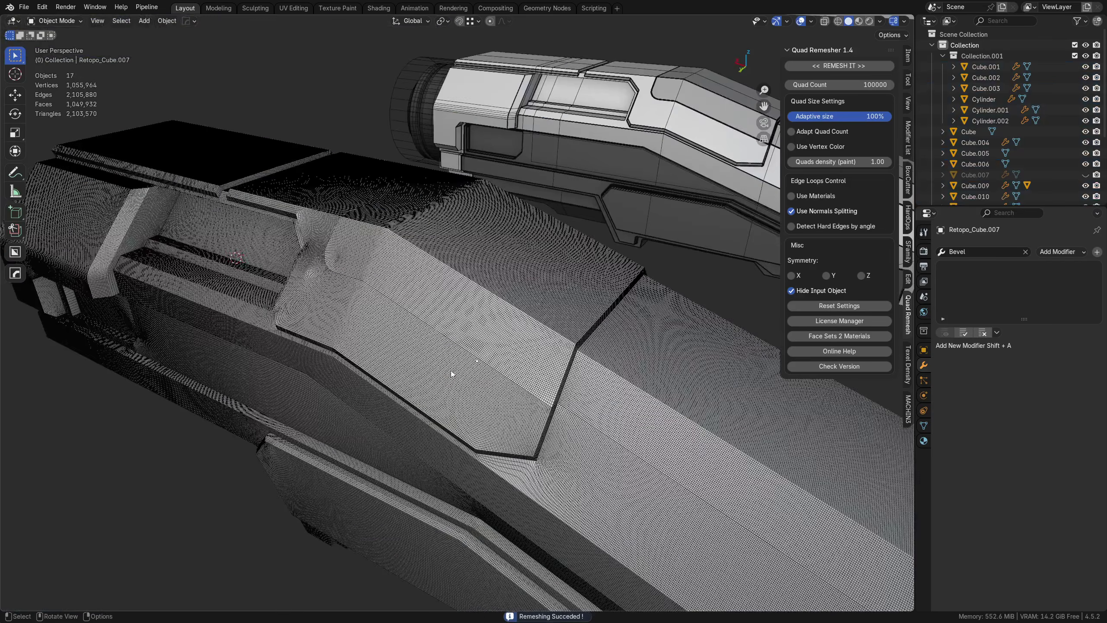
{"action": "left_click", "coordinate": [453, 376]}
{"action": "scroll", "coordinate": [591, 376], "scroll_direction": "up", "scroll_amount": 3}
{"action": "key", "text": "shift+z"}
{"action": "middle_click_drag", "start_coordinate": [578, 381], "coordinate": [582, 370]}
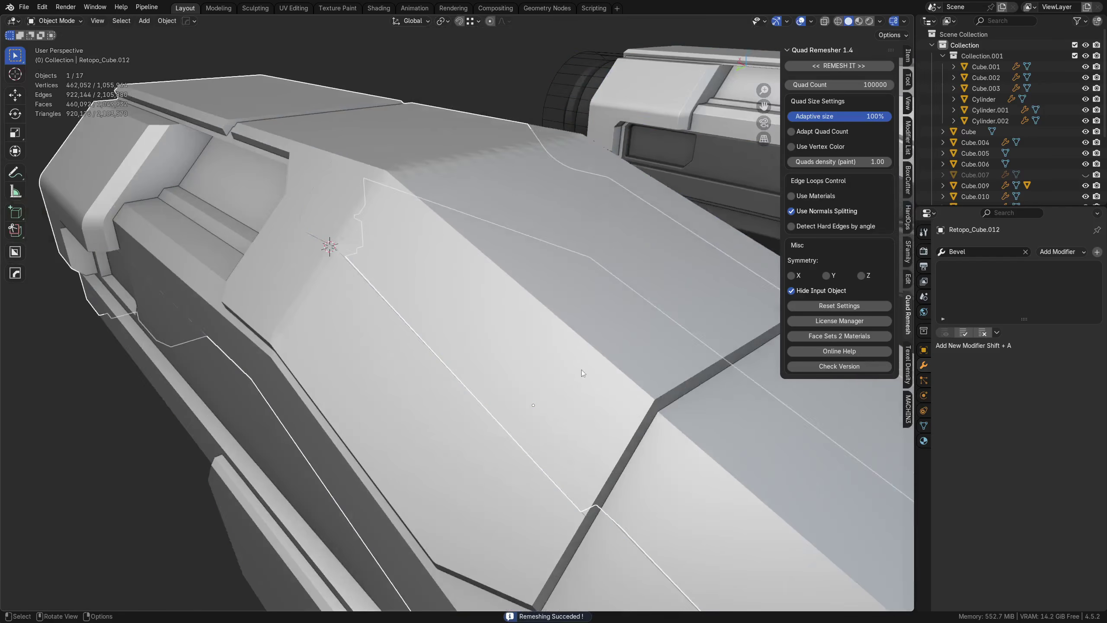
Step: Examine the shading and wireframe along the remeshed nose panel's upper bend at close range
{"action": "key", "text": "a"}
{"action": "key", "text": "a"}
{"action": "scroll", "coordinate": [523, 313], "scroll_direction": "down", "scroll_amount": 3}
{"action": "mouse_move", "coordinate": [458, 347]}
{"action": "middle_mouse_down"}
{"action": "mouse_move", "coordinate": [430, 362]}
{"action": "mouse_move", "coordinate": [455, 349]}
{"action": "middle_mouse_up"}
{"action": "scroll", "coordinate": [320, 238], "scroll_direction": "up", "scroll_amount": 3}
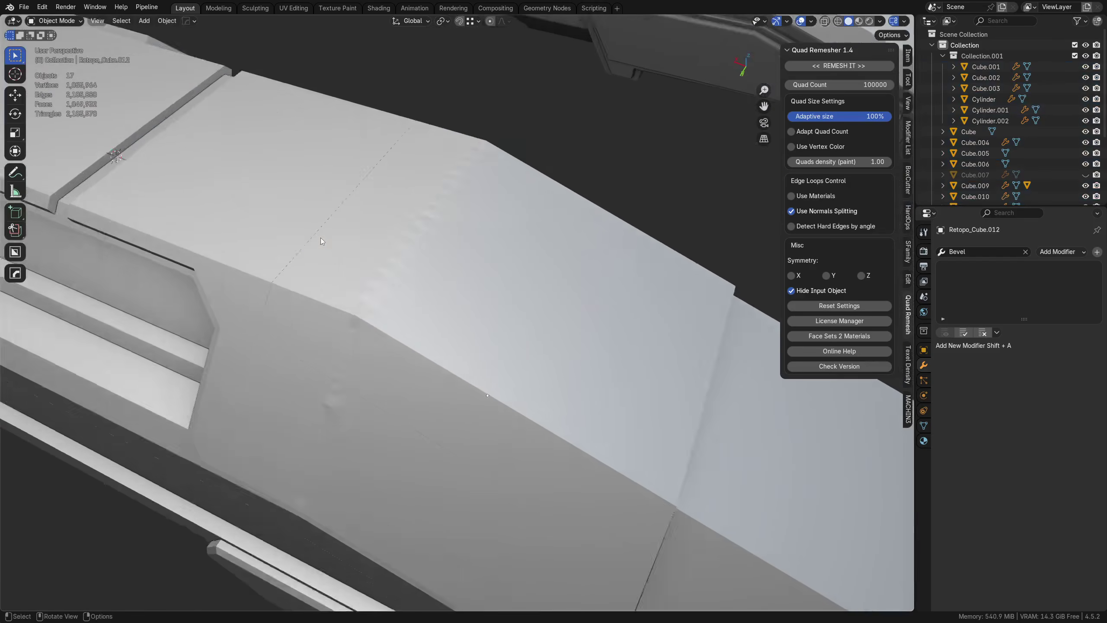
{"action": "scroll", "coordinate": [321, 238], "scroll_direction": "up", "scroll_amount": 2}
{"action": "key", "text": "shift+z"}
{"action": "key", "text": "a"}
{"action": "key", "text": "alt+a"}
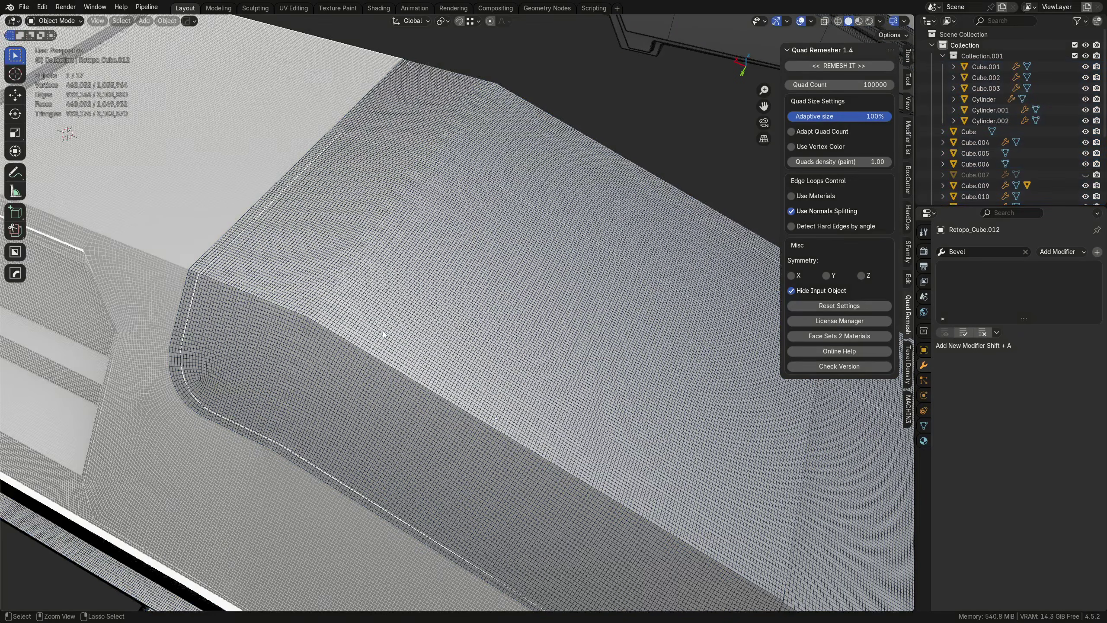
{"action": "key", "text": "a"}
{"action": "left_click", "coordinate": [379, 329]}
Step: Undo the nose panel's remesh and mark the edge loop across Cube.007's front bend as sharp
{"action": "key", "text": "ctrl+z"}
{"action": "key", "text": "Tab"}
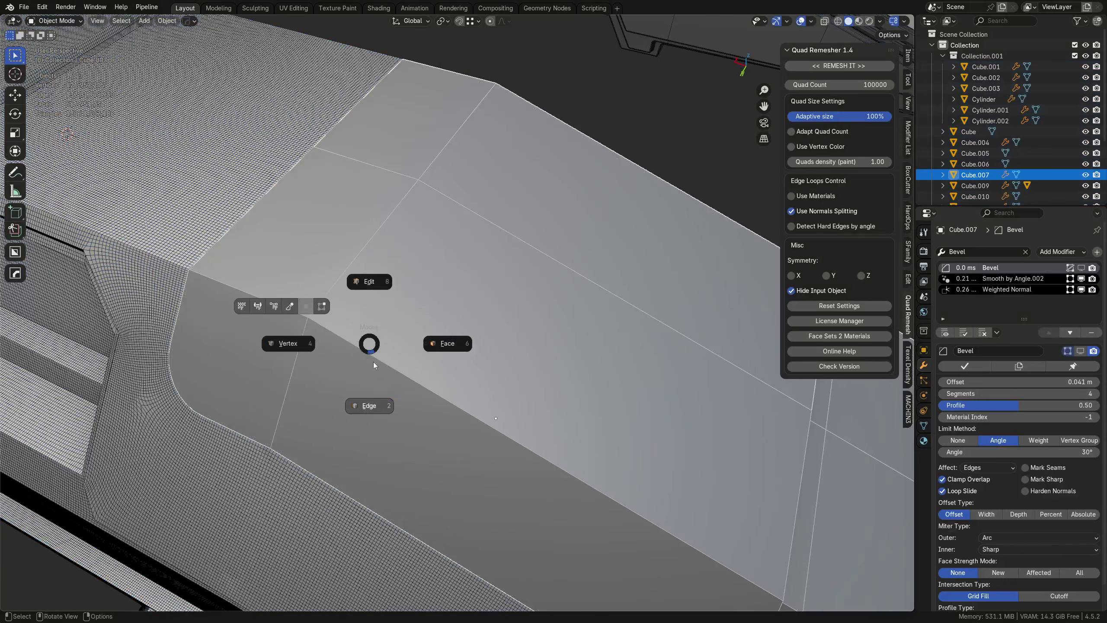
{"action": "middle_click_drag", "start_coordinate": [374, 394], "coordinate": [454, 369]}
{"action": "scroll", "coordinate": [454, 369], "scroll_direction": "up", "scroll_amount": 3}
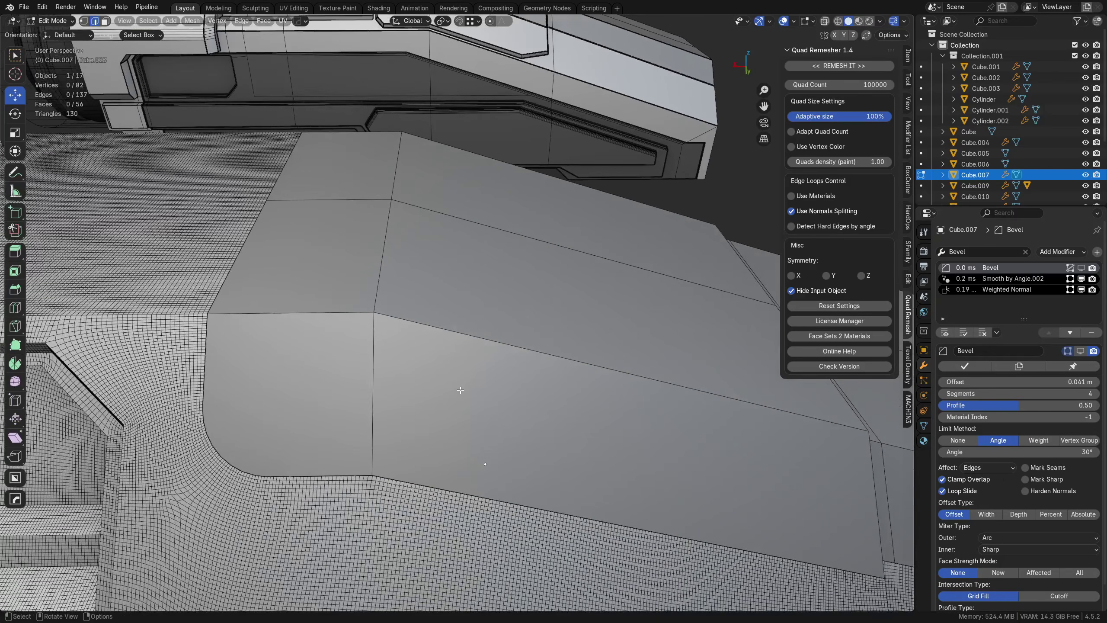
{"action": "key", "text": "Tab"}
{"action": "left_click", "coordinate": [445, 455]}
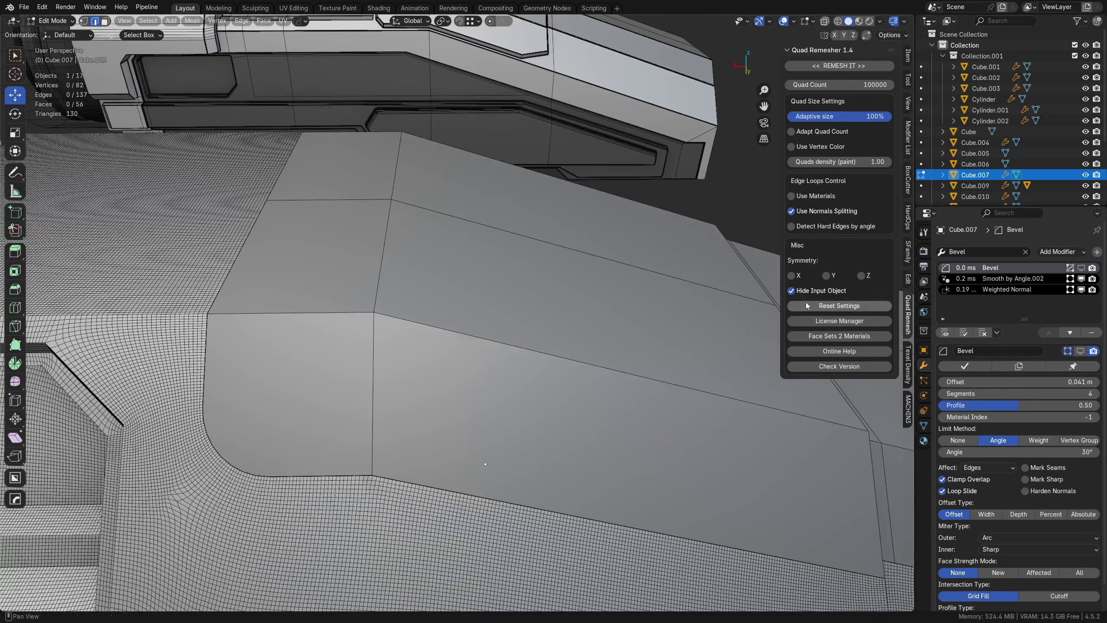
{"action": "left_click", "coordinate": [367, 381], "text": "alt"}
{"action": "key", "text": "ctrl+e"}
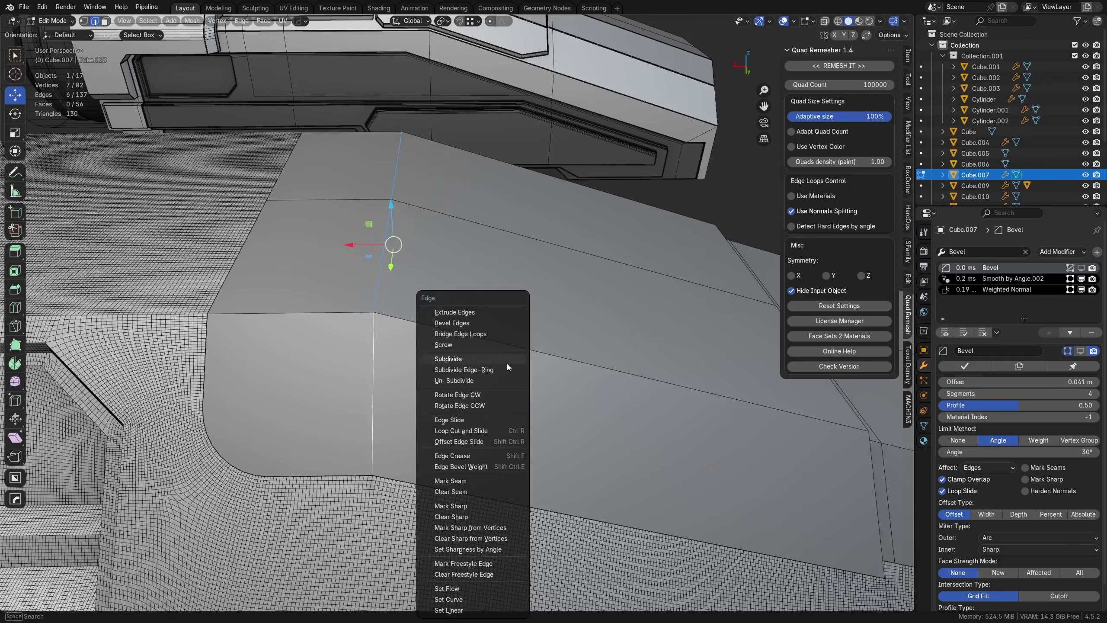
{"action": "left_click", "coordinate": [478, 511]}
Step: Return Cube.007 to Object Mode and remesh it with Quad Remesher at 100000 quads
{"action": "middle_click_drag", "start_coordinate": [478, 489], "coordinate": [471, 406]}
{"action": "key", "text": "Tab"}
{"action": "left_click", "coordinate": [477, 368]}
{"action": "middle_click_drag", "start_coordinate": [478, 368], "coordinate": [549, 355]}
{"action": "left_click", "coordinate": [839, 65]}
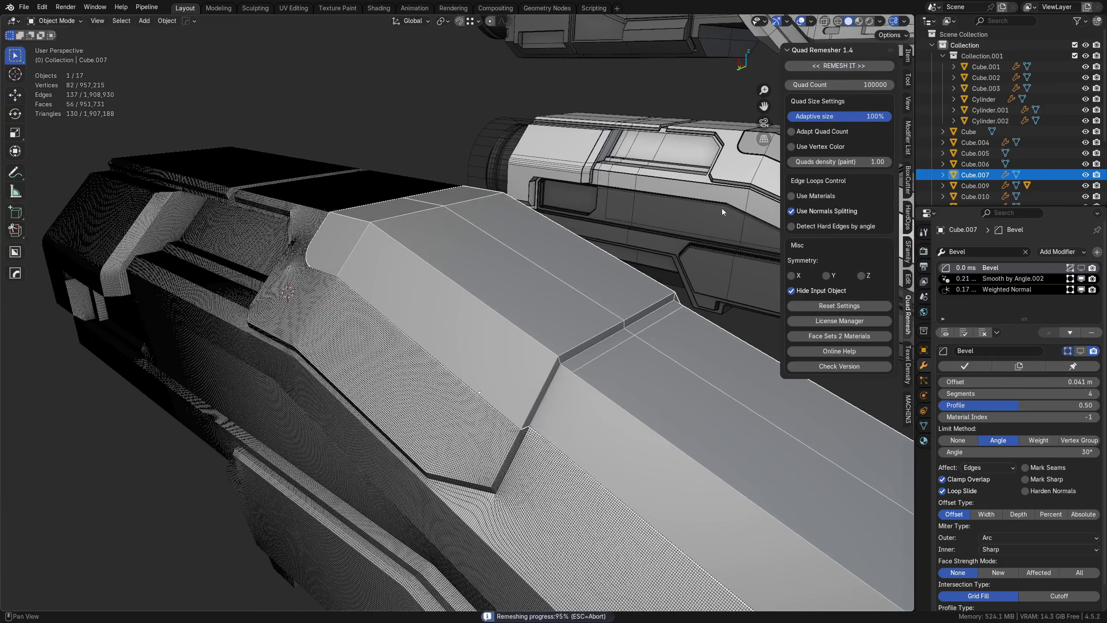
Step: Inspect the shading of the newly remeshed nose panel along its sharp bend with the wireframe hidden
{"action": "key", "text": "shift+w"}
{"action": "middle_click_drag", "start_coordinate": [427, 222], "coordinate": [535, 306]}
{"action": "middle_click_drag", "start_coordinate": [461, 303], "coordinate": [453, 427]}
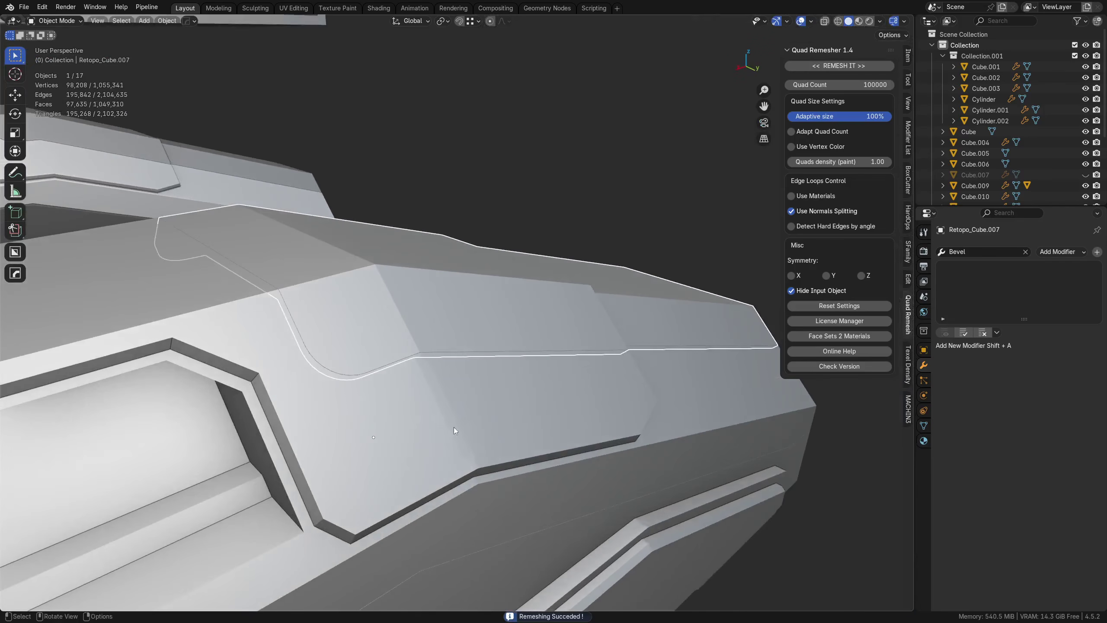
{"action": "key", "text": "a"}
{"action": "key", "text": "a"}
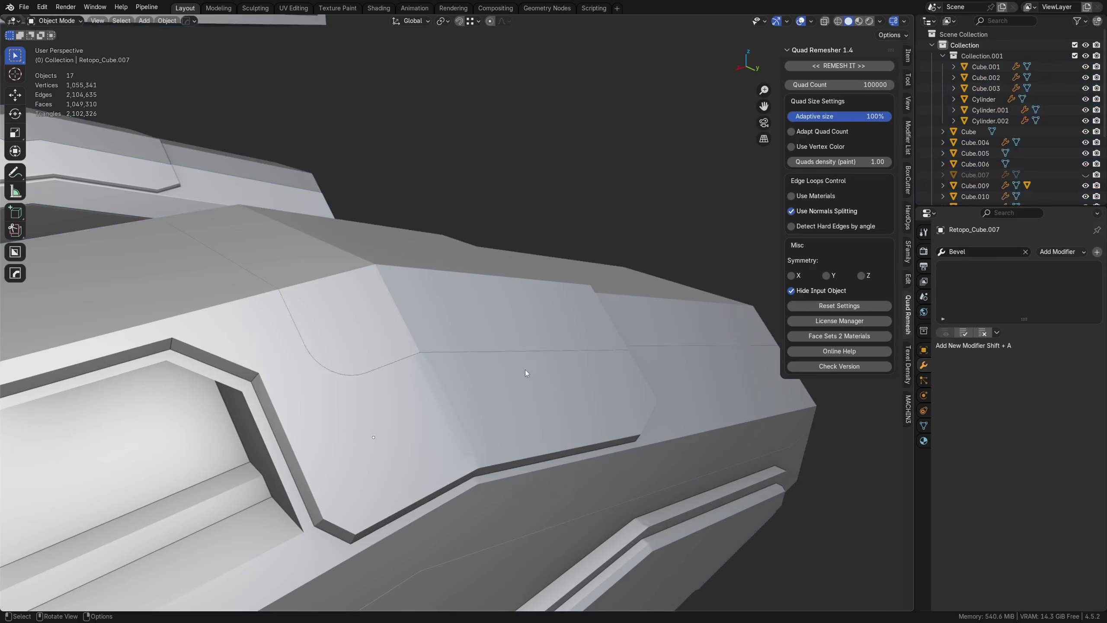
{"action": "scroll", "coordinate": [525, 370], "scroll_direction": "down", "scroll_amount": 4}
{"action": "middle_click_drag", "start_coordinate": [525, 369], "coordinate": [659, 331]}
{"action": "middle_click_drag", "start_coordinate": [516, 339], "coordinate": [491, 328]}
Step: Add level 1 Subdivision modifiers to Retopo_Cube.012, Retopo_Cube.013 and Retopo_Cube.007
{"action": "left_click", "coordinate": [491, 327]}
{"action": "scroll", "coordinate": [491, 327], "scroll_direction": "down", "scroll_amount": 6}
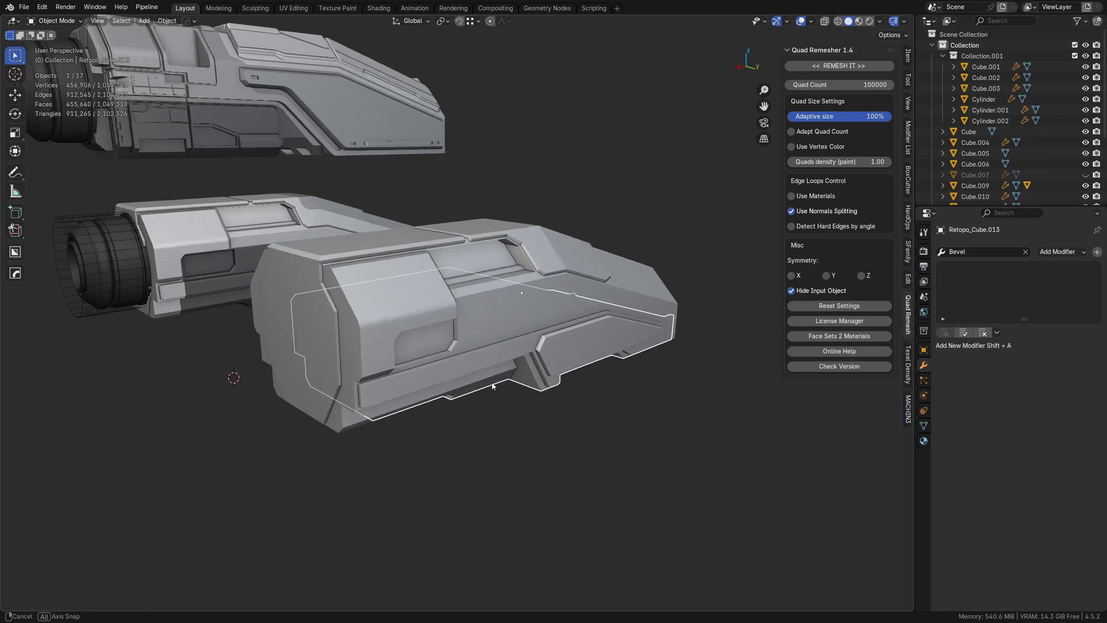
{"action": "left_click", "coordinate": [400, 323]}
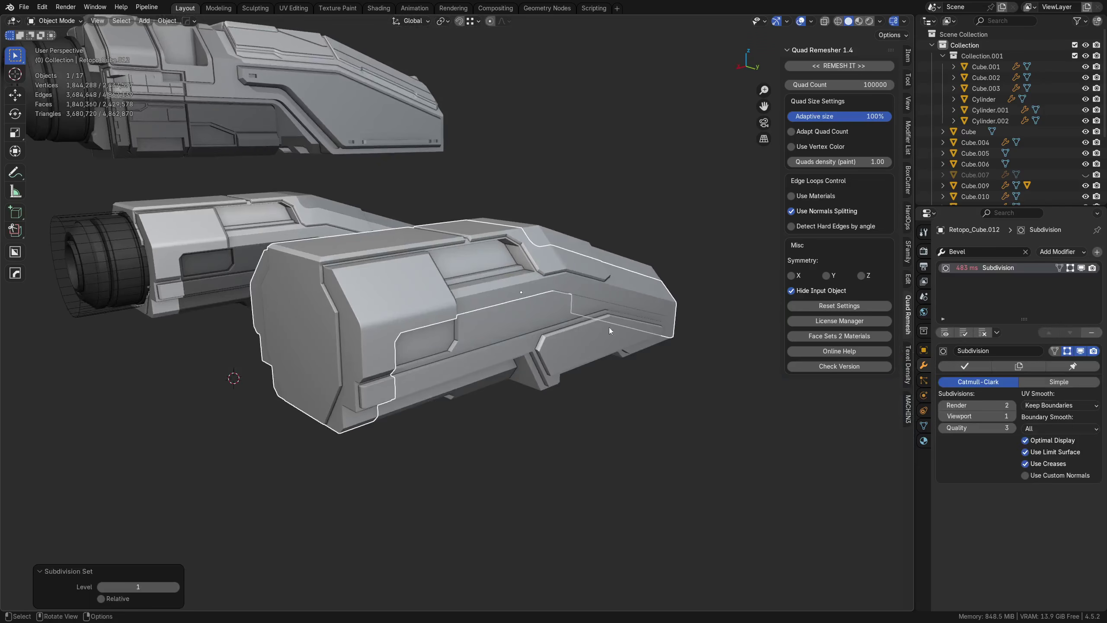
{"action": "scroll", "coordinate": [458, 362], "scroll_direction": "up", "scroll_amount": 2}
{"action": "key", "text": "ctrl+1"}
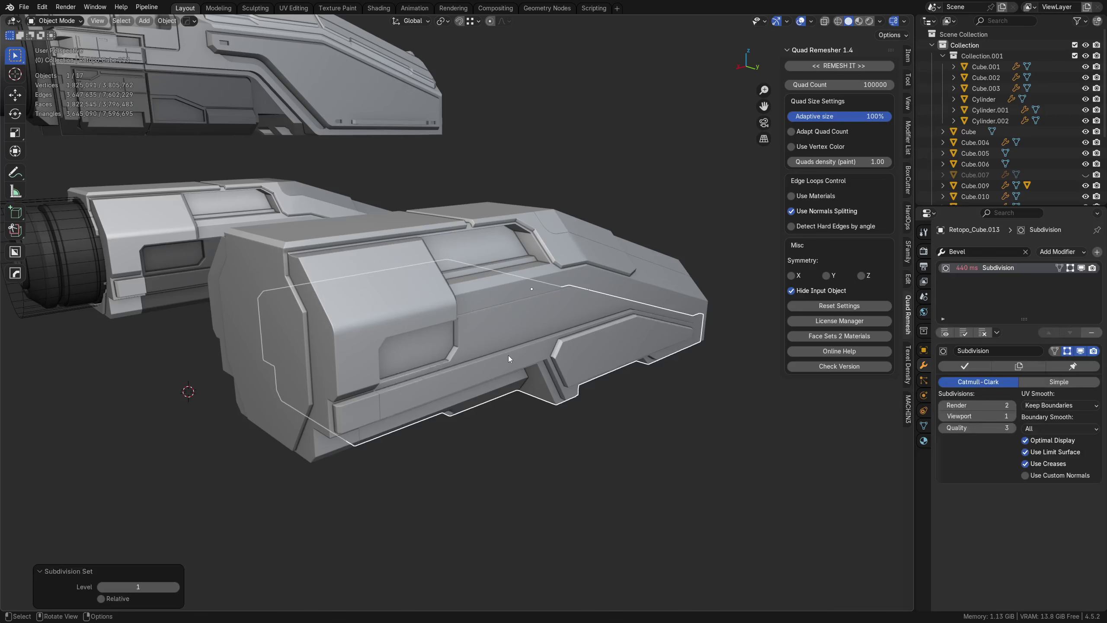
{"action": "left_click", "coordinate": [569, 255]}
{"action": "key", "text": "ctrl+1"}
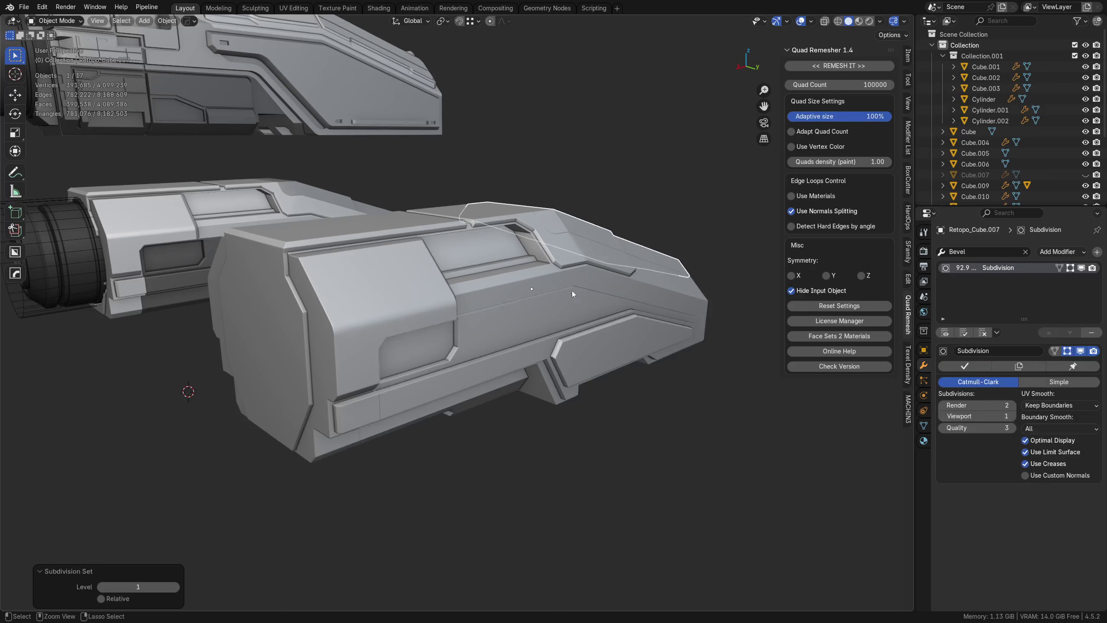
Step: Examine the subdivided hull's wireframe and shading around the rounded side panel and its recess
{"action": "scroll", "coordinate": [523, 365], "scroll_direction": "up", "scroll_amount": 2}
{"action": "key", "text": "shift+w"}
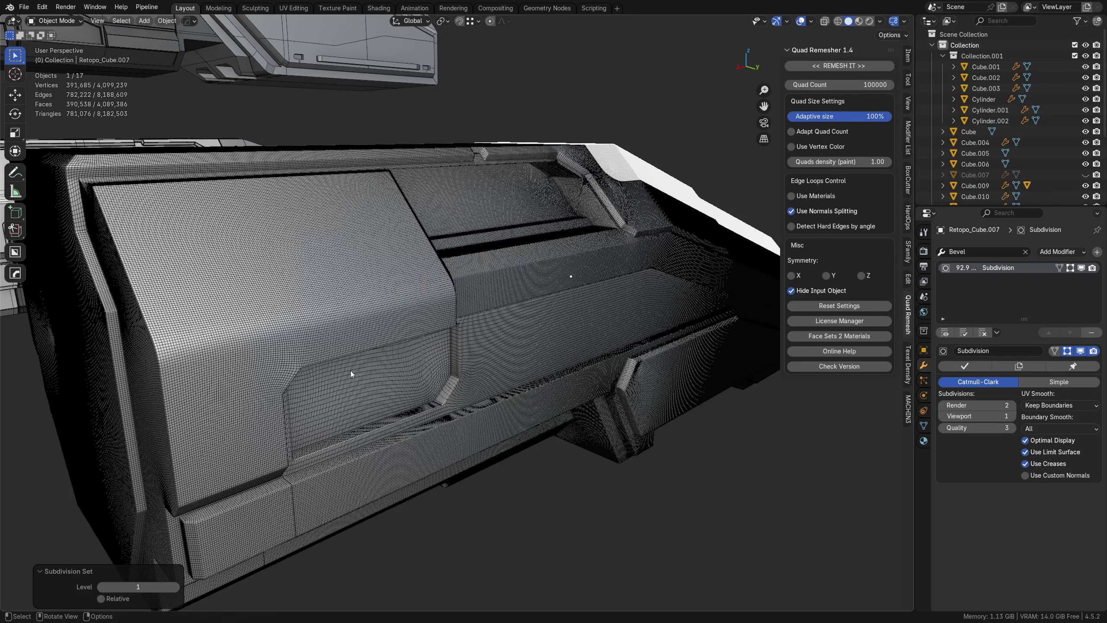
{"action": "middle_click_drag", "start_coordinate": [250, 354], "coordinate": [324, 345], "text": "shift"}
{"action": "scroll", "coordinate": [324, 345], "scroll_direction": "down", "scroll_amount": 1}
{"action": "scroll", "coordinate": [349, 349], "scroll_direction": "up", "scroll_amount": 2}
{"action": "key", "text": "shift+z"}
{"action": "scroll", "coordinate": [488, 406], "scroll_direction": "up", "scroll_amount": 4}
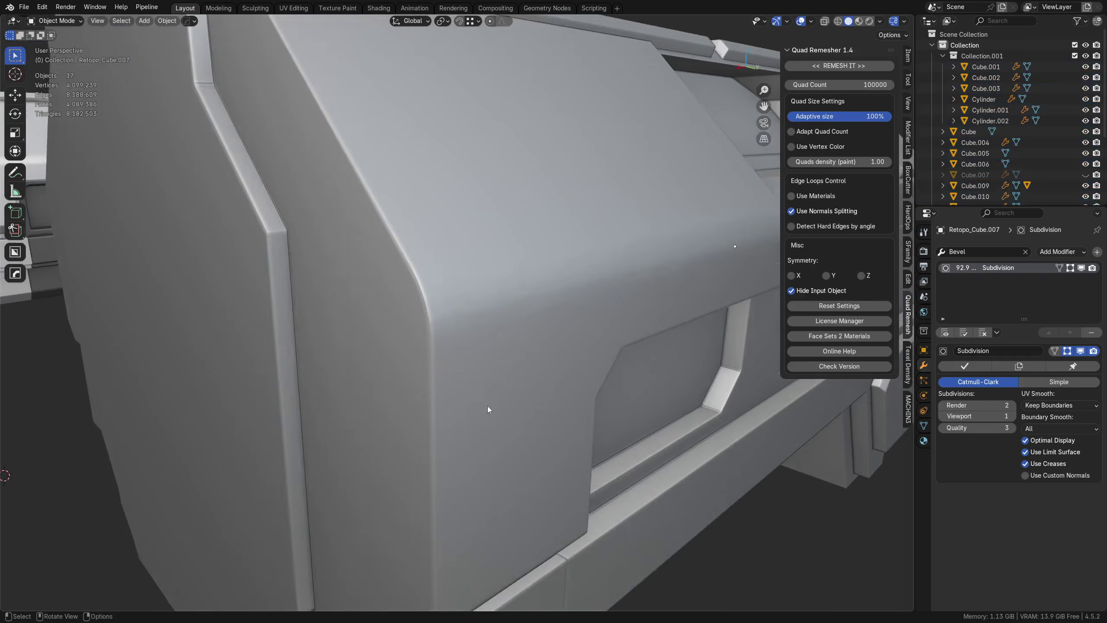
{"action": "middle_click_drag", "start_coordinate": [543, 367], "coordinate": [527, 385]}
Step: Put Retopo_Cube.007 in Sculpt Mode, set the Relax Slide brush radius to 180 px, and remove its Subdivision modifier
{"action": "key", "text": "Tab"}
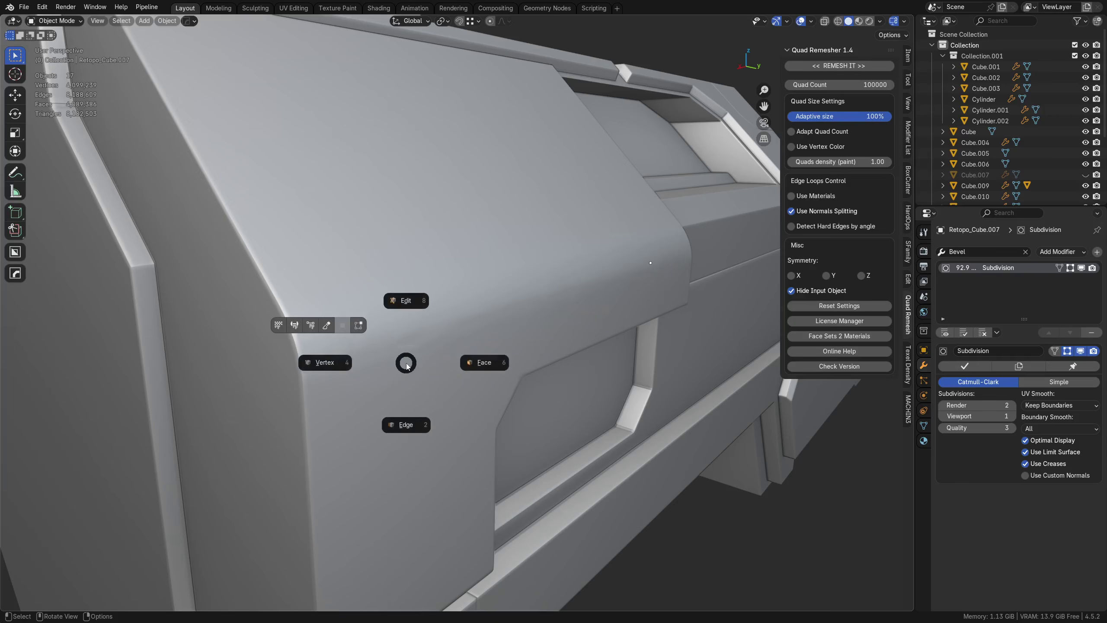
{"action": "left_click", "coordinate": [326, 325]}
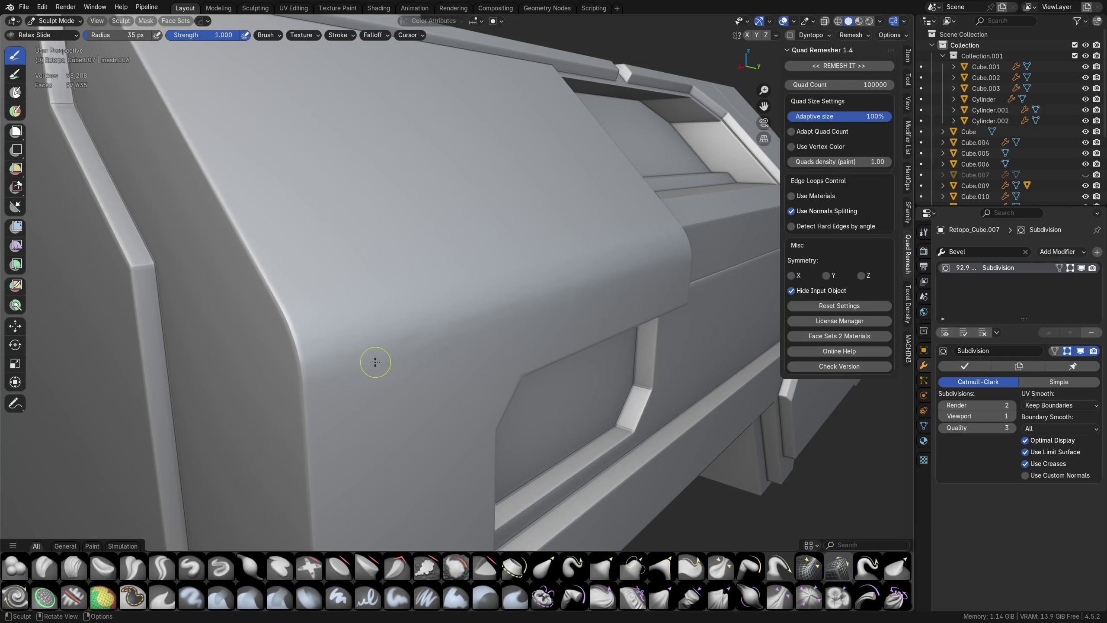
{"action": "key", "text": "f"}
{"action": "left_click", "coordinate": [426, 362]}
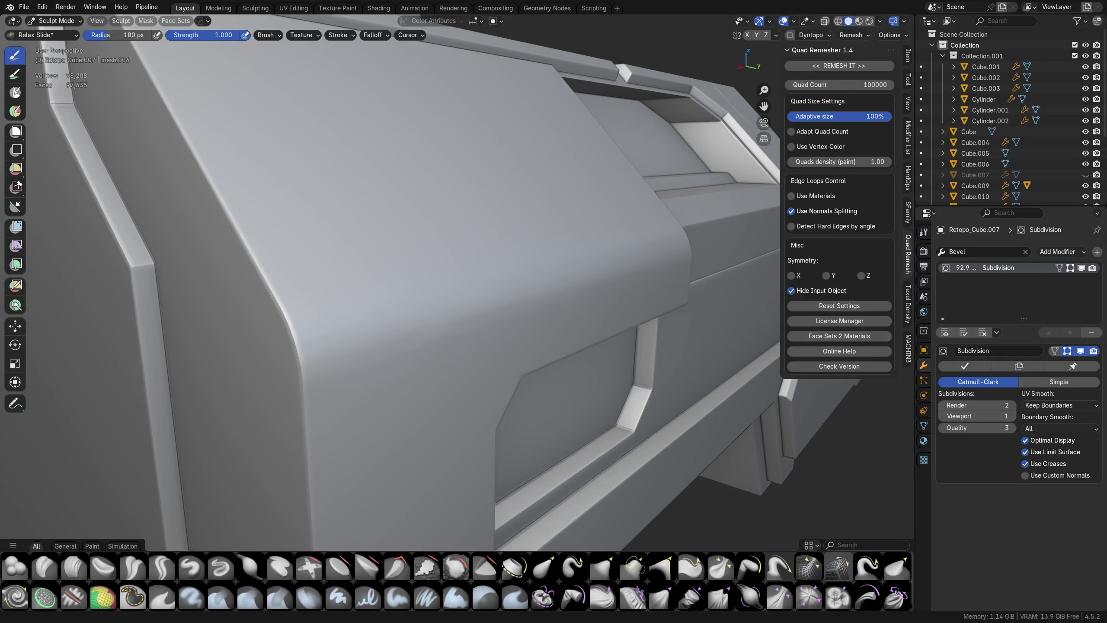
{"action": "left_click", "coordinate": [1097, 333]}
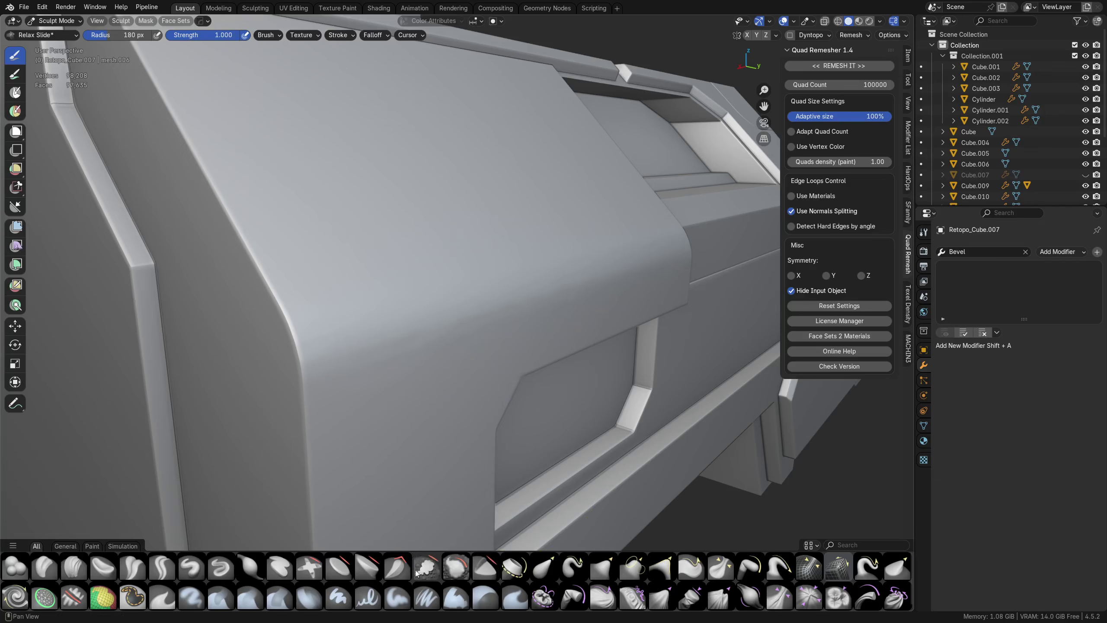
Step: Pick the Smooth brush, set its strength to 0.370, and try smoothing across the rounded side panel's bend
{"action": "left_click", "coordinate": [453, 566]}
{"action": "key", "text": "shift+f"}
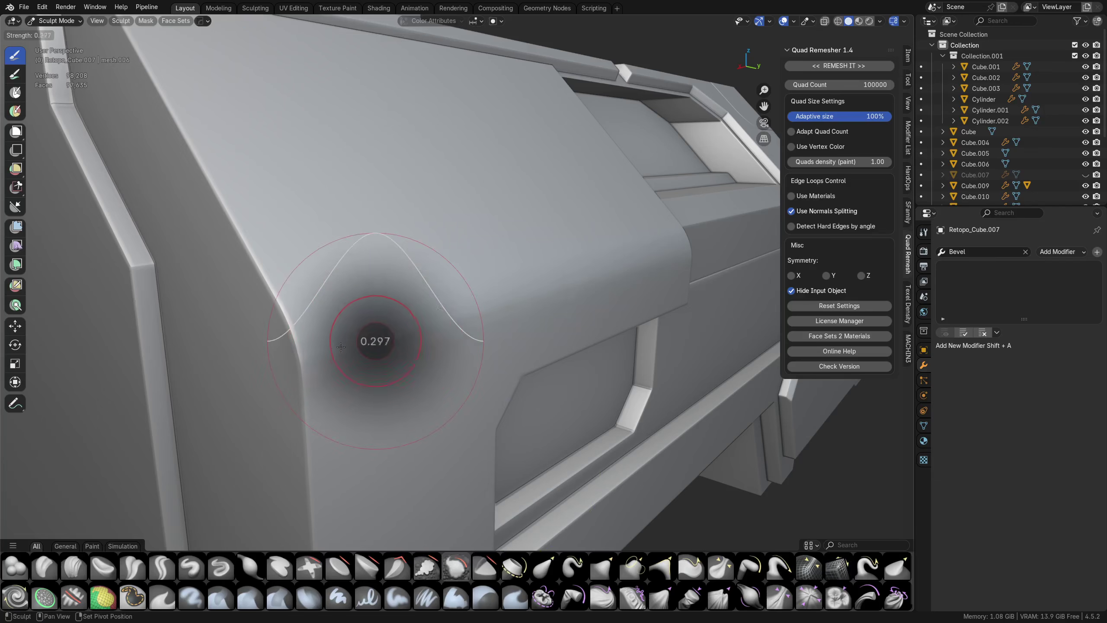
{"action": "left_click", "coordinate": [341, 347]}
{"action": "left_click_drag", "start_coordinate": [356, 348], "coordinate": [383, 341], "text": "shift"}
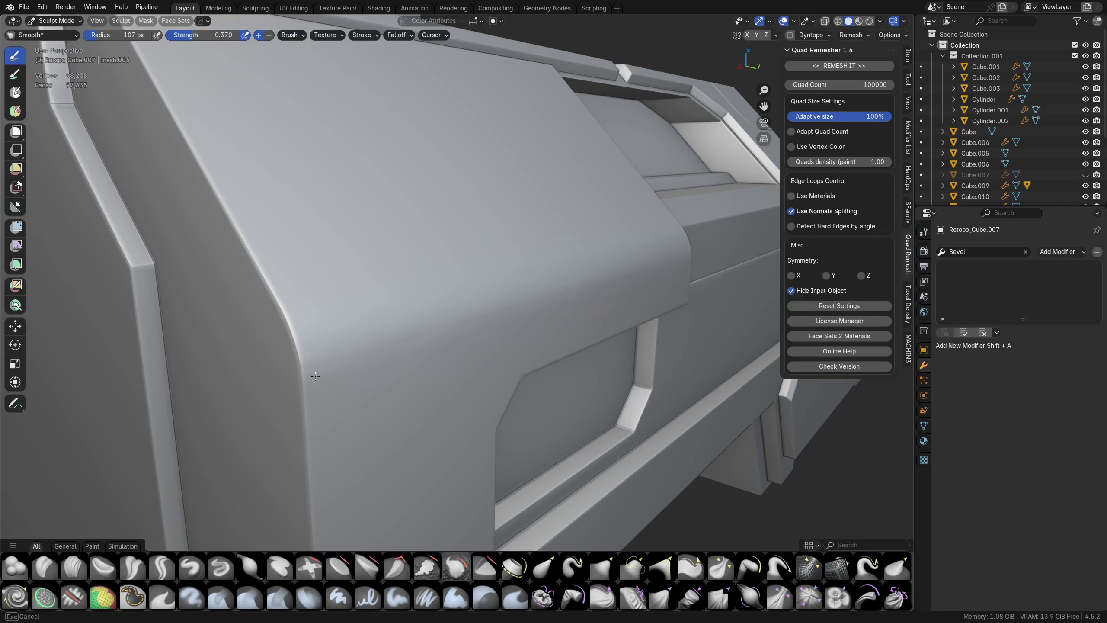
Step: Switch sculpting to Retopo_Cube.012, remove its Subdivision modifier, and smooth the shading along the rounded bend above the recess
{"action": "key", "text": "alt+q"}
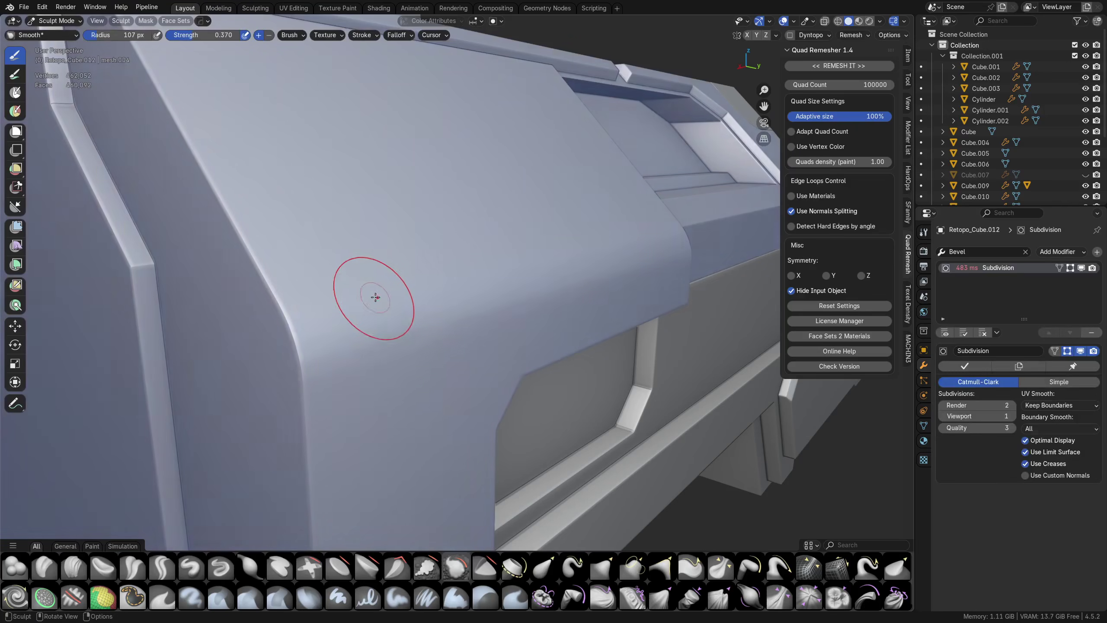
{"action": "left_click_drag", "start_coordinate": [375, 298], "coordinate": [339, 361]}
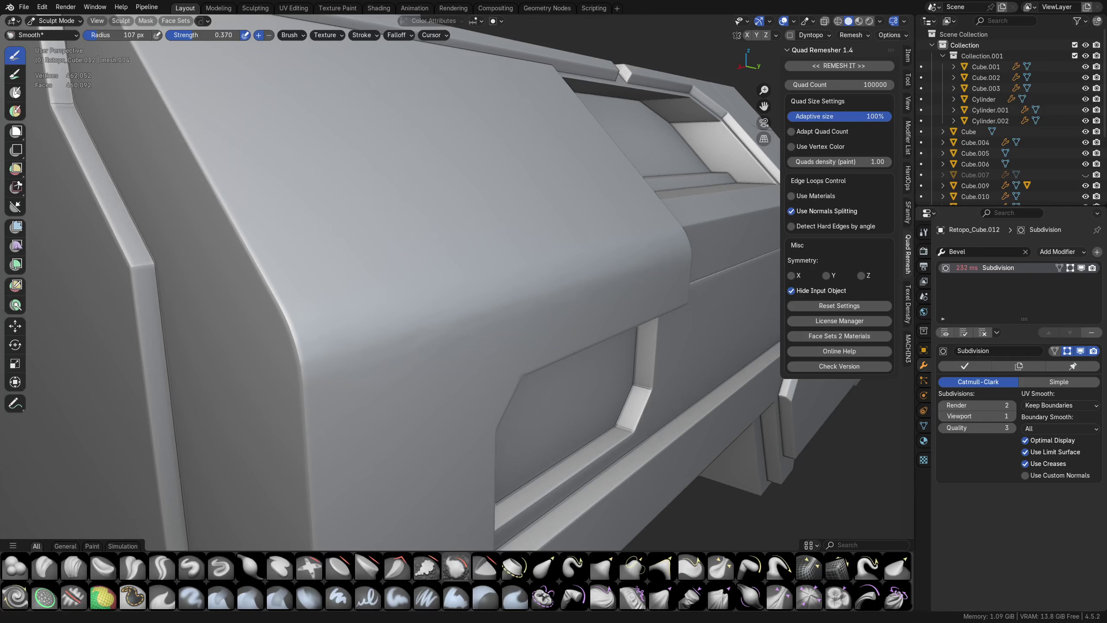
{"action": "left_click", "coordinate": [1092, 333]}
{"action": "left_click_drag", "start_coordinate": [452, 396], "coordinate": [346, 338]}
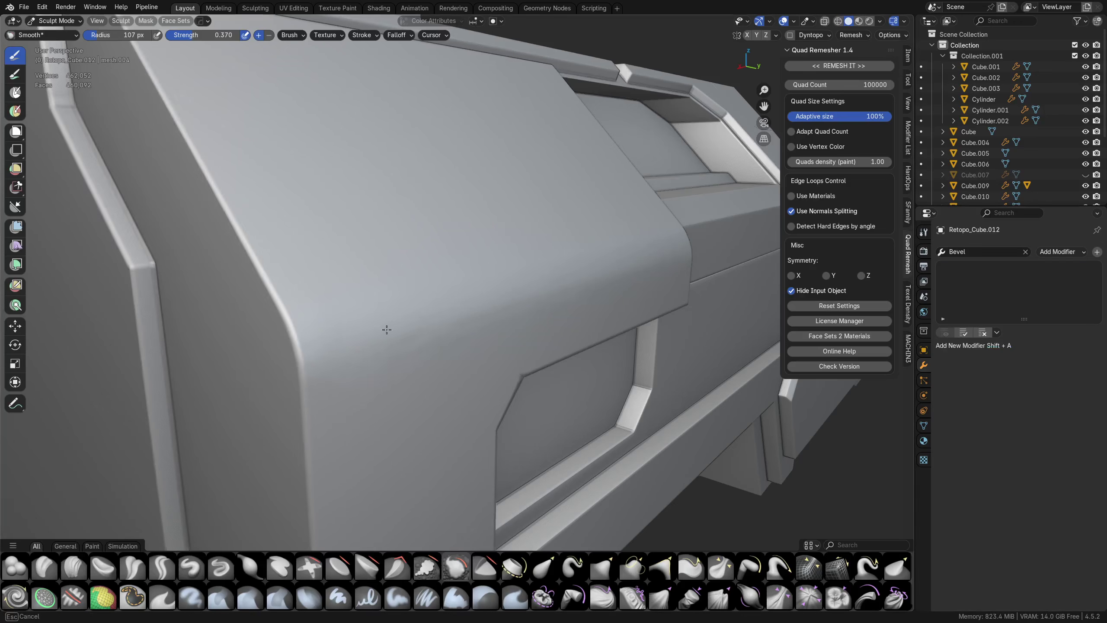
{"action": "left_click_drag", "start_coordinate": [612, 282], "coordinate": [498, 305]}
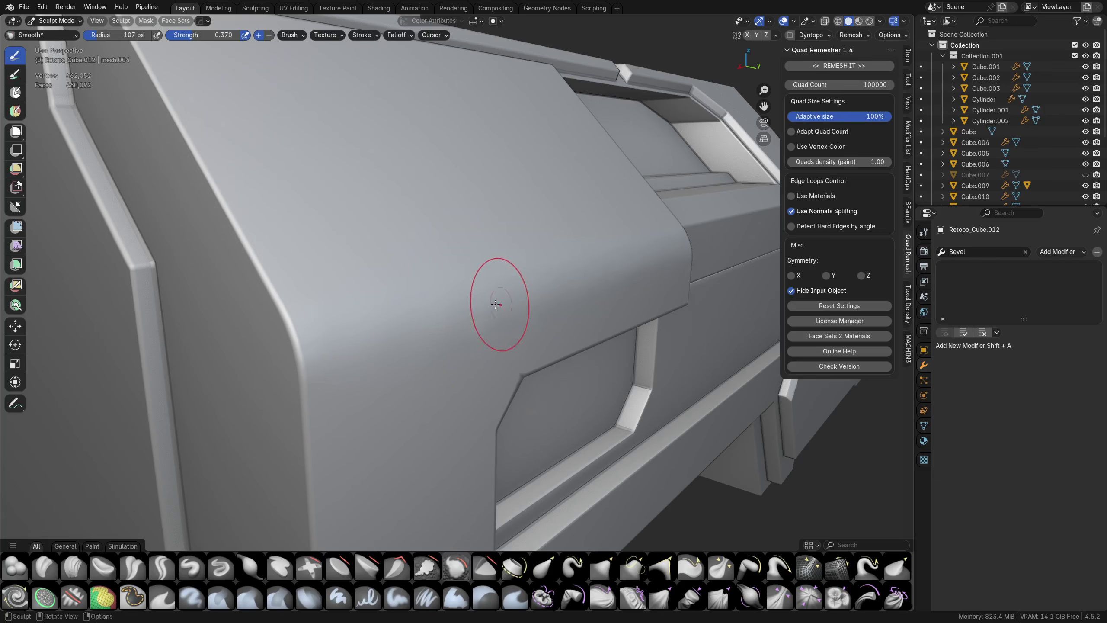
Step: Set the Relax Slide brush radius to 81 px and relax the topology along the full length of Retopo_Cube.012's bend
{"action": "left_click", "coordinate": [839, 572]}
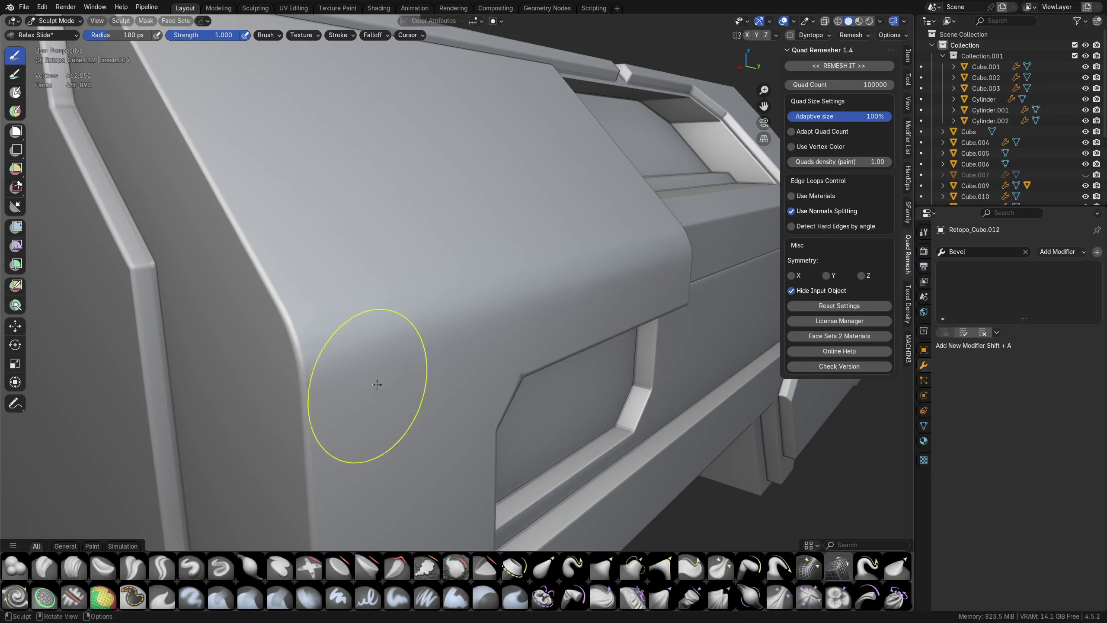
{"action": "key", "text": "f"}
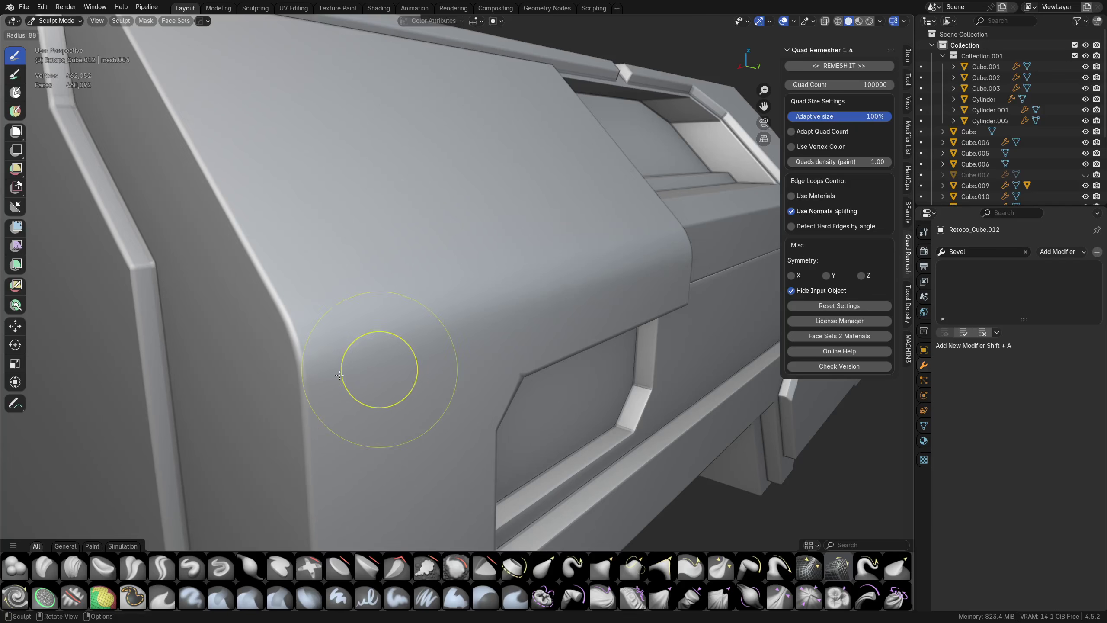
{"action": "left_click", "coordinate": [331, 362]}
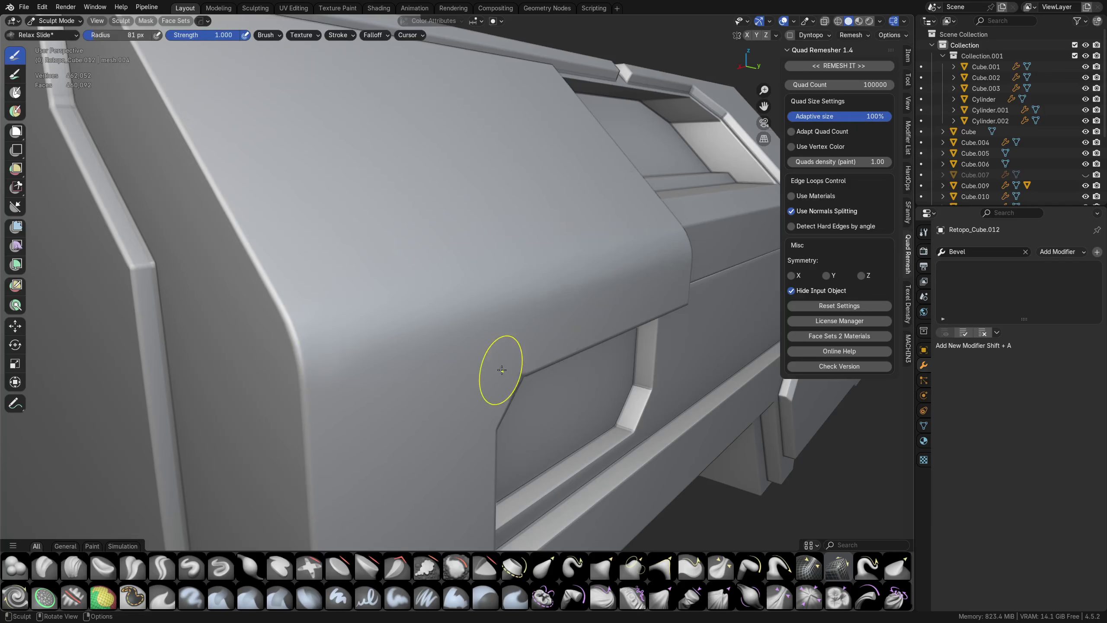
{"action": "middle_click_drag", "start_coordinate": [502, 369], "coordinate": [568, 345]}
{"action": "key", "text": "shift+z"}
{"action": "mouse_move", "coordinate": [277, 347]}
{"action": "left_mouse_down"}
{"action": "mouse_move", "coordinate": [364, 347]}
{"action": "mouse_move", "coordinate": [116, 358]}
{"action": "mouse_move", "coordinate": [572, 338]}
{"action": "mouse_move", "coordinate": [255, 331]}
{"action": "mouse_move", "coordinate": [209, 305]}
{"action": "mouse_move", "coordinate": [687, 298]}
{"action": "left_mouse_up"}
{"action": "scroll", "coordinate": [336, 397], "scroll_direction": "down", "scroll_amount": 2}
{"action": "key", "text": "shift+z"}
{"action": "middle_click_drag", "start_coordinate": [336, 396], "coordinate": [504, 385]}
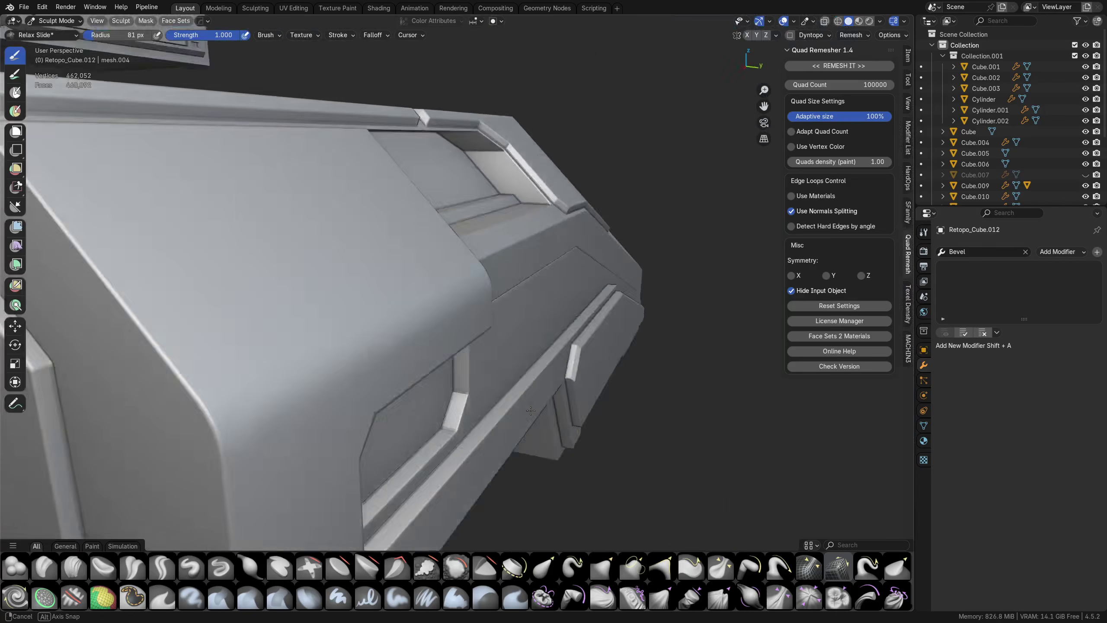
{"action": "scroll", "coordinate": [504, 385], "scroll_direction": "down", "scroll_amount": 3}
{"action": "scroll", "coordinate": [504, 385], "scroll_direction": "up", "scroll_amount": 2}
Step: Return to Object Mode, deselect the hull, and set the viewport MatCap to the multicolored normal-map style
{"action": "mouse_move", "coordinate": [484, 253]}
{"action": "middle_mouse_down"}
{"action": "mouse_move", "coordinate": [510, 350]}
{"action": "mouse_move", "coordinate": [603, 308]}
{"action": "mouse_move", "coordinate": [482, 336]}
{"action": "mouse_move", "coordinate": [351, 299]}
{"action": "mouse_move", "coordinate": [403, 351]}
{"action": "mouse_move", "coordinate": [394, 367]}
{"action": "mouse_move", "coordinate": [819, 8]}
{"action": "middle_mouse_up"}
{"action": "scroll", "coordinate": [403, 351], "scroll_direction": "up", "scroll_amount": 2}
{"action": "key", "text": "Tab"}
{"action": "left_click", "coordinate": [408, 320]}
{"action": "scroll", "coordinate": [405, 325], "scroll_direction": "down", "scroll_amount": 3}
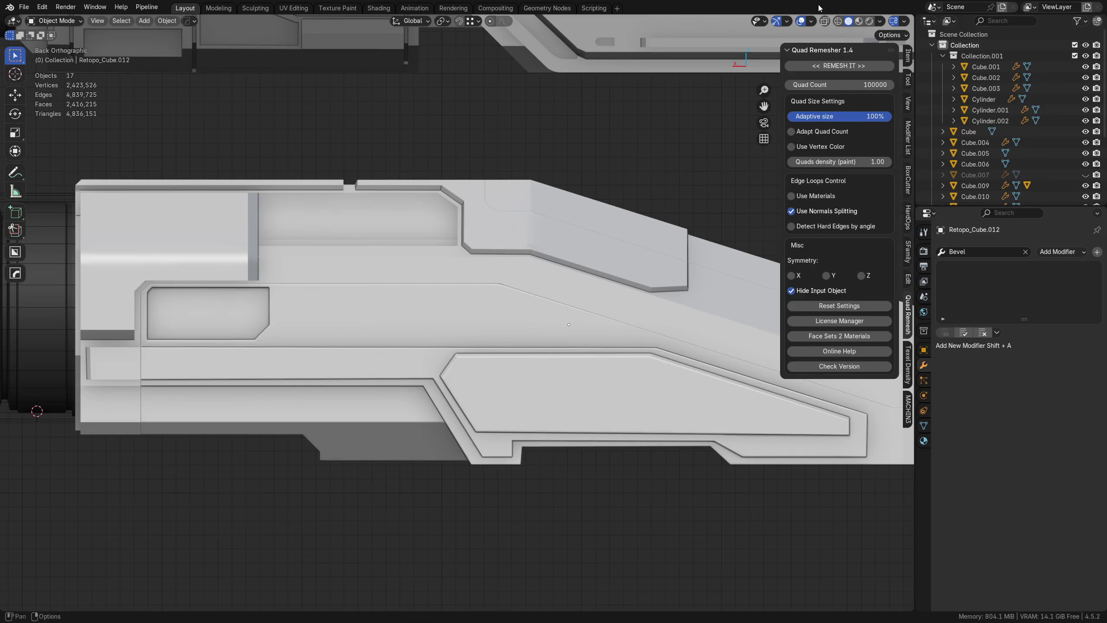
{"action": "left_click", "coordinate": [880, 21]}
{"action": "left_click", "coordinate": [898, 112]}
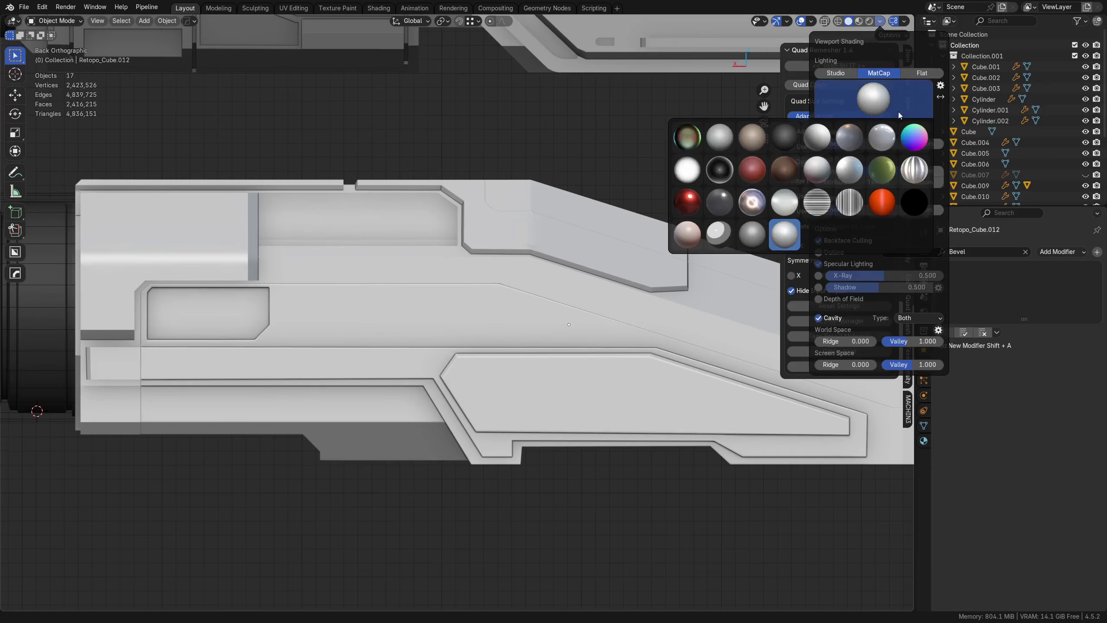
{"action": "left_click", "coordinate": [911, 143]}
Step: Put Retopo_Cube.012 in Sculpt Mode and soften its edges with a Smooth mesh filter at strength 1.000
{"action": "mouse_move", "coordinate": [225, 321]}
{"action": "middle_mouse_down"}
{"action": "mouse_move", "coordinate": [414, 409]}
{"action": "mouse_move", "coordinate": [397, 343]}
{"action": "middle_mouse_up"}
{"action": "left_click", "coordinate": [429, 378]}
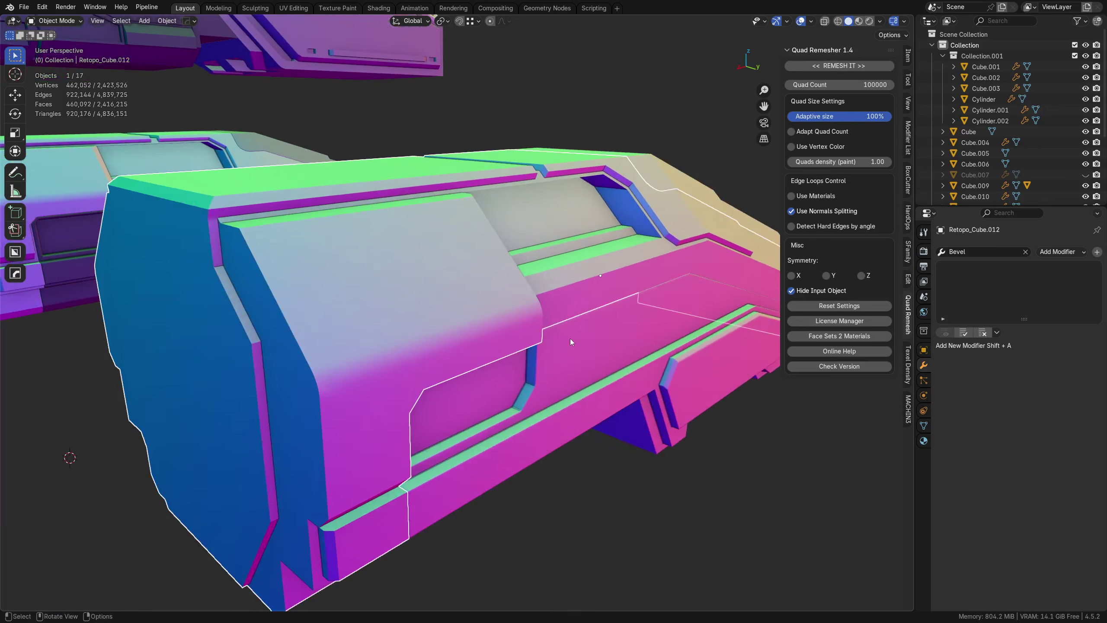
{"action": "key", "text": "Tab"}
{"action": "left_click", "coordinate": [381, 309]}
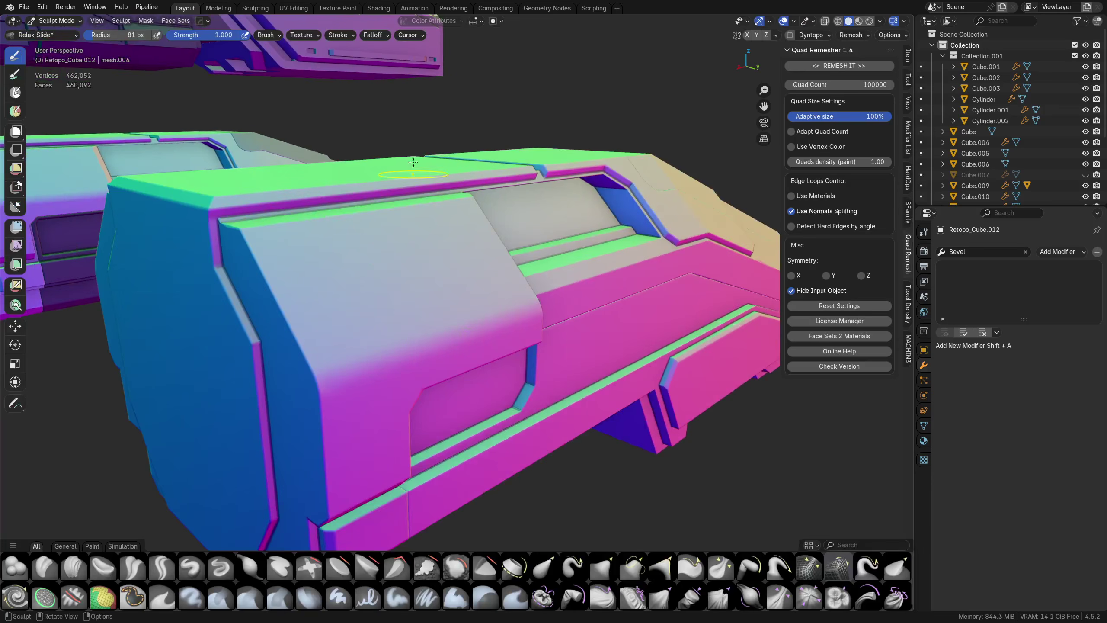
{"action": "left_click", "coordinate": [492, 21]}
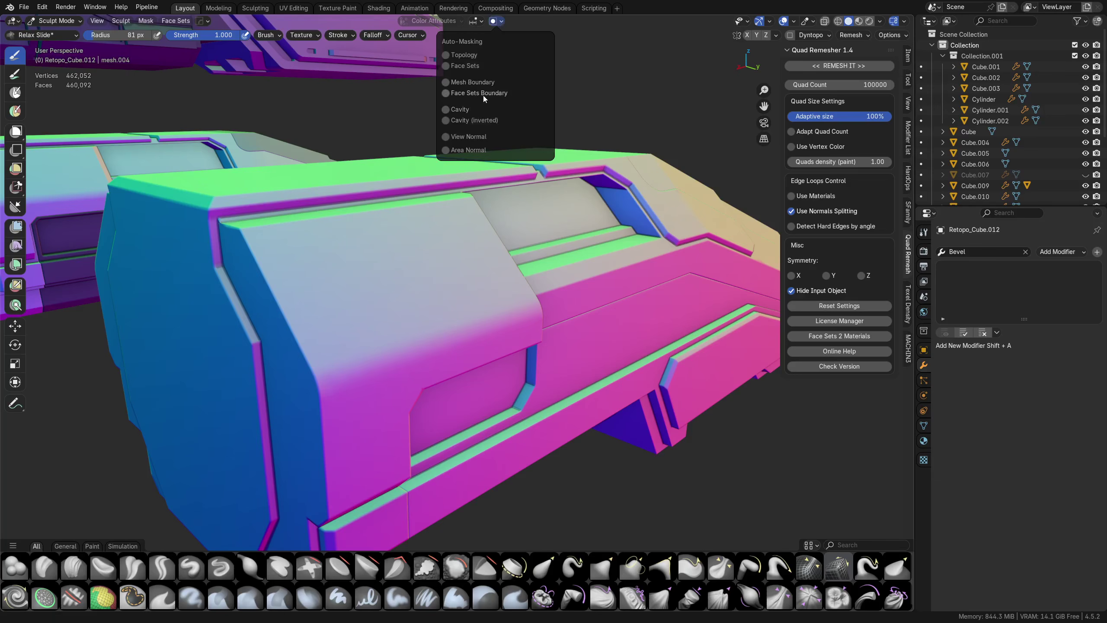
{"action": "left_click", "coordinate": [16, 226]}
{"action": "left_click", "coordinate": [68, 35]}
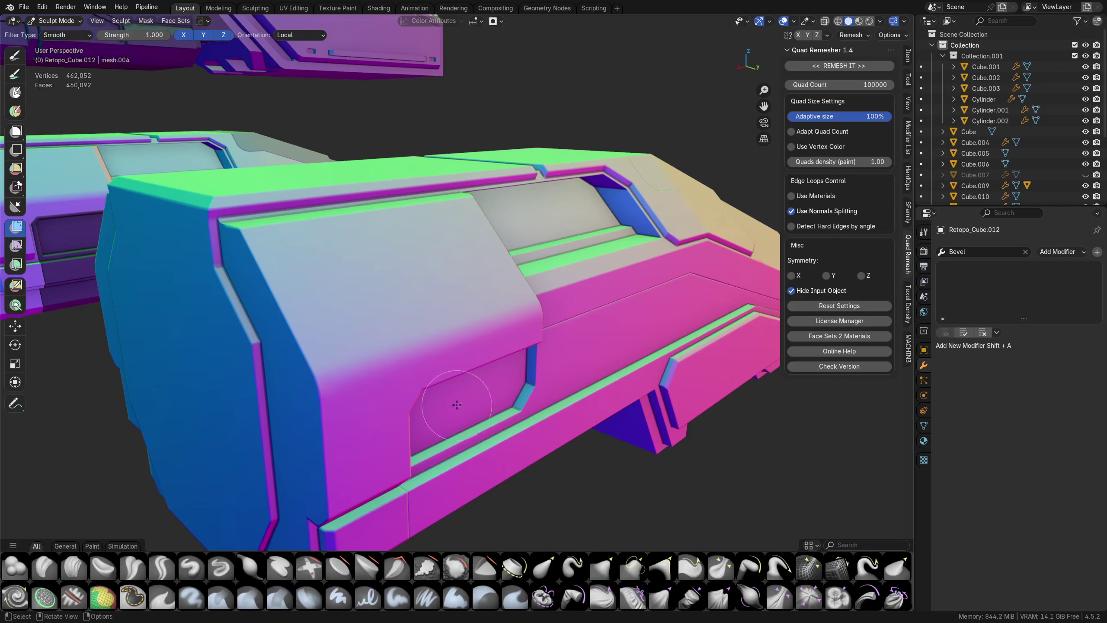
{"action": "scroll", "coordinate": [457, 405], "scroll_direction": "up", "scroll_amount": 2}
{"action": "middle_click_drag", "start_coordinate": [283, 366], "coordinate": [329, 343], "text": "shift"}
{"action": "left_click_drag", "start_coordinate": [329, 344], "coordinate": [415, 342]}
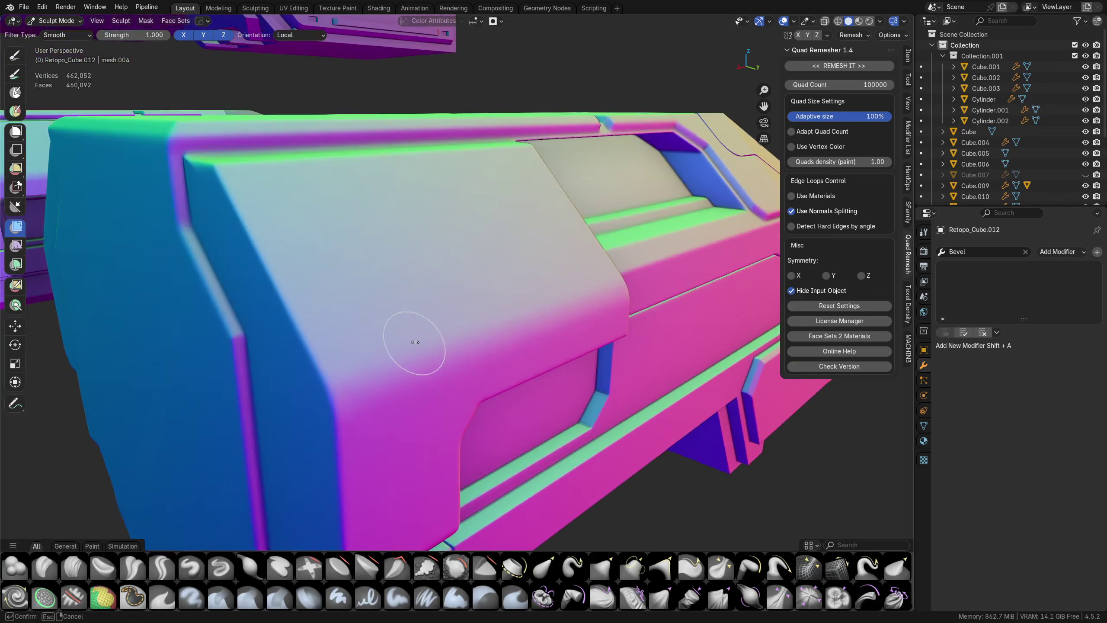
Step: Switch to Retopo_Cube.013, soften its edges with the Smooth mesh filter, and remove its Subdivision modifier
{"action": "middle_click_drag", "start_coordinate": [539, 446], "coordinate": [374, 290], "text": "shift"}
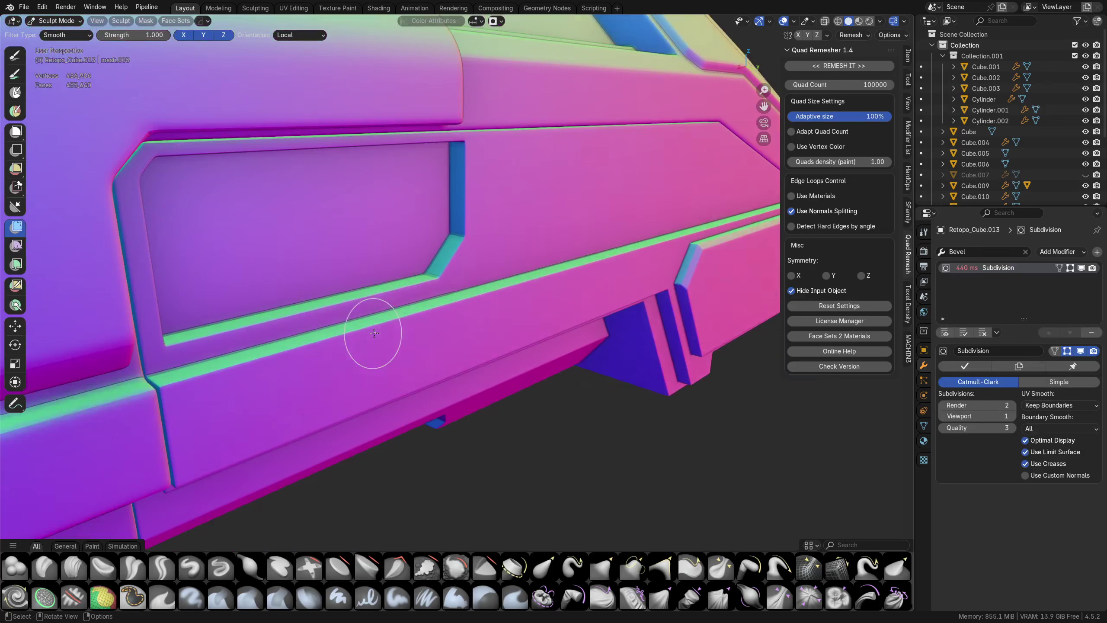
{"action": "left_click_drag", "start_coordinate": [355, 323], "coordinate": [380, 322]}
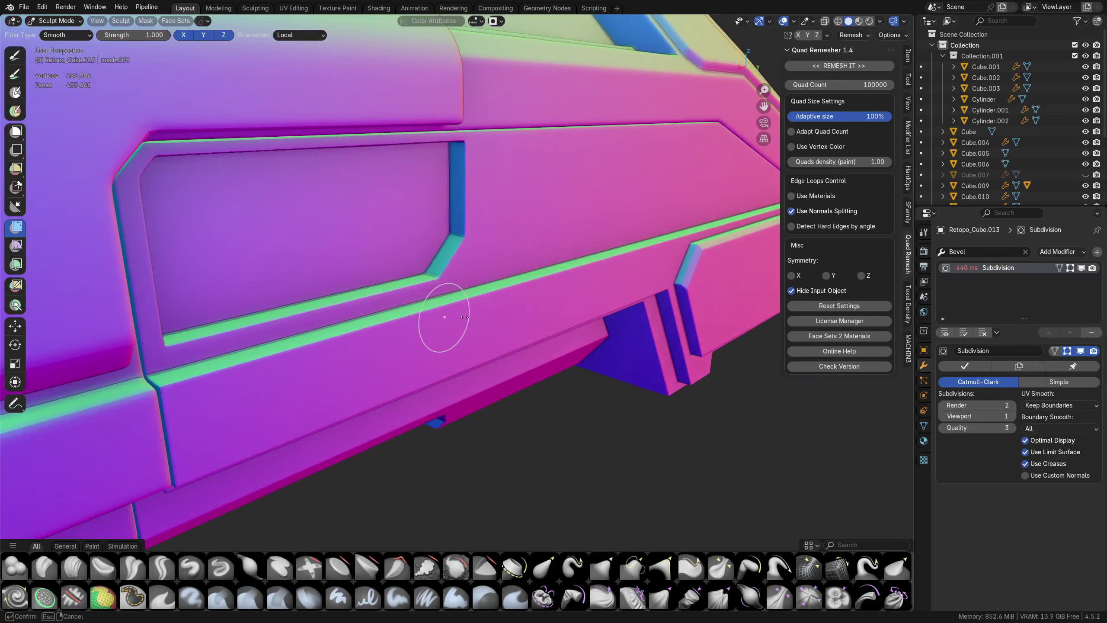
{"action": "left_click_drag", "start_coordinate": [465, 317], "coordinate": [597, 336]}
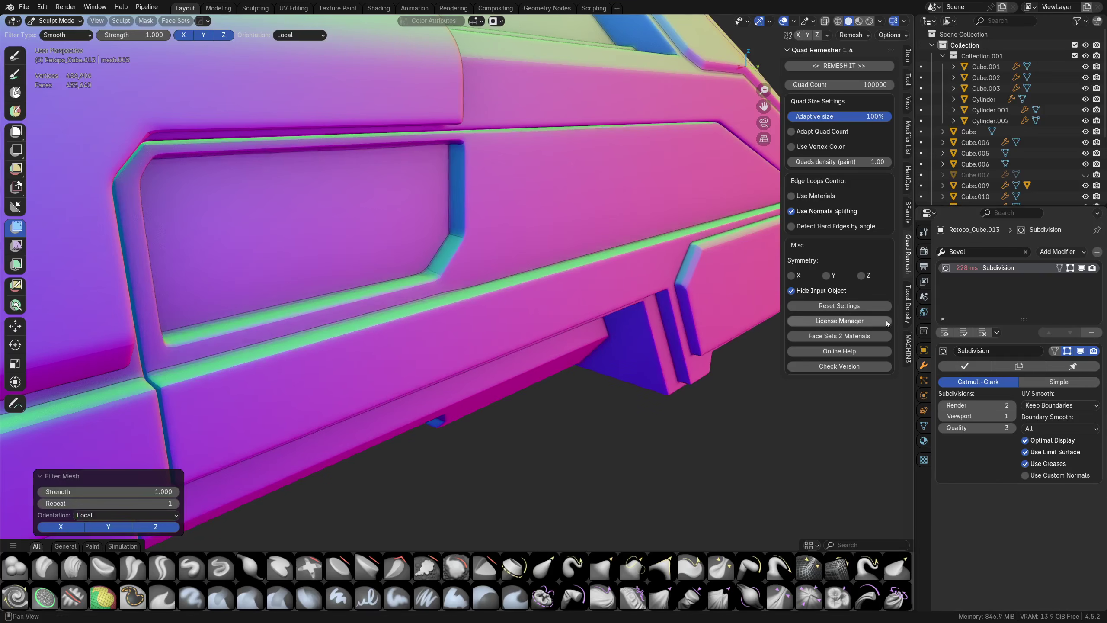
{"action": "left_click", "coordinate": [1092, 333]}
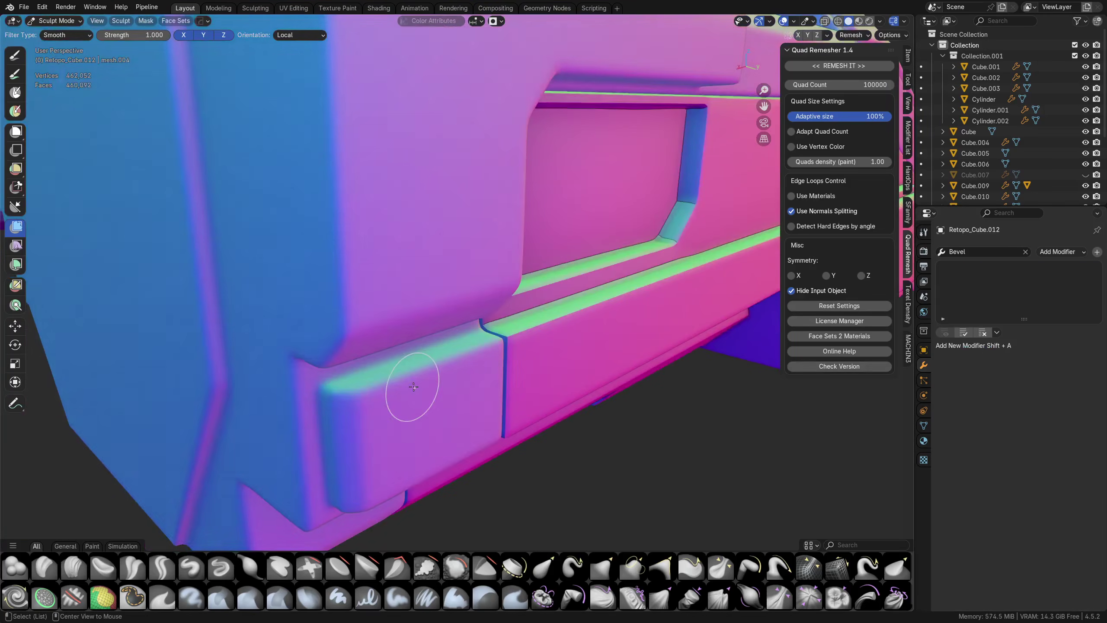
Step: Soften Retopo_Cube.007, the nose panel, with the Smooth mesh filter and return to Object Mode
{"action": "scroll", "coordinate": [414, 387], "scroll_direction": "down", "scroll_amount": 3}
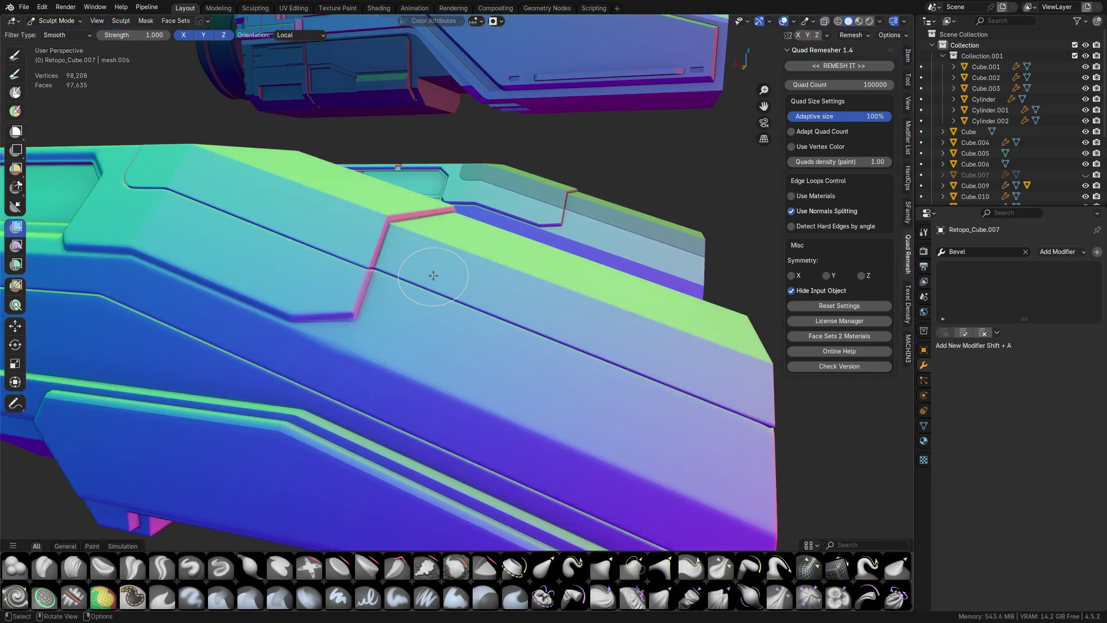
{"action": "left_click_drag", "start_coordinate": [438, 275], "coordinate": [472, 273]}
{"action": "key", "text": "Tab"}
Step: Add level 1 Subdivision modifiers to the smoothed parts Retopo_Cube.012, Retopo_Cube.007 and Retopo_Cube.013
{"action": "left_click", "coordinate": [469, 214]}
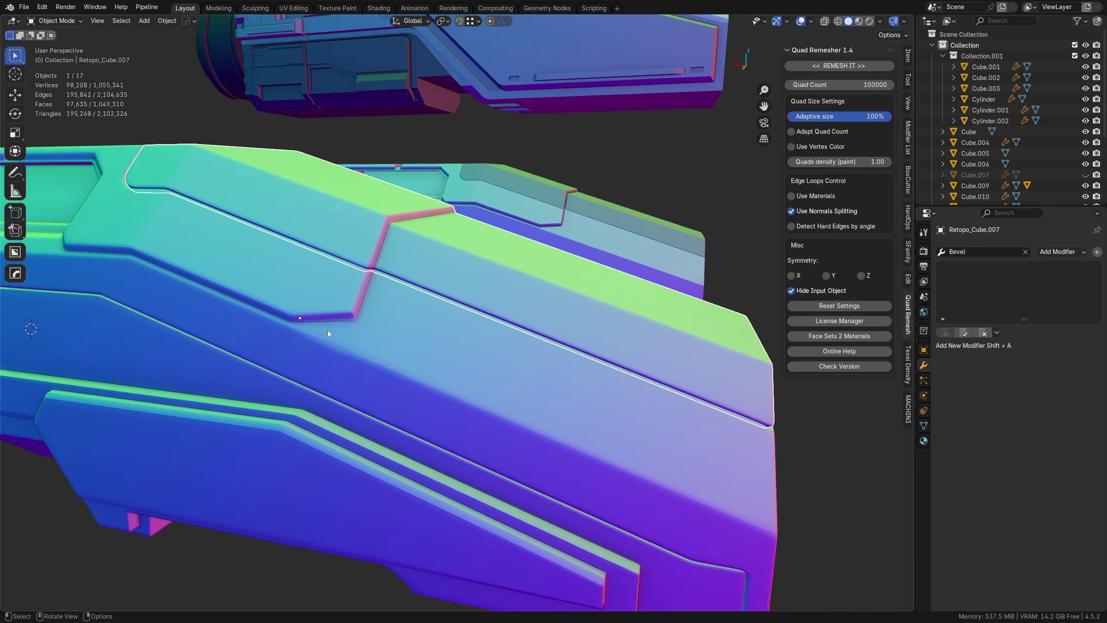
{"action": "scroll", "coordinate": [327, 331], "scroll_direction": "down", "scroll_amount": 3}
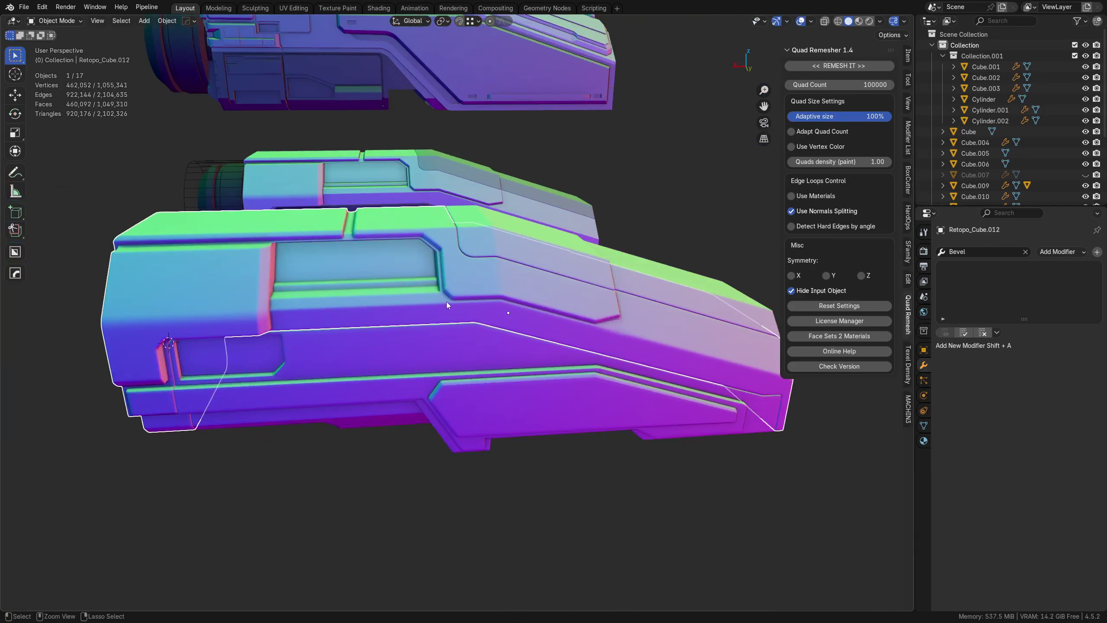
{"action": "key", "text": "ctrl+1"}
{"action": "left_click", "coordinate": [510, 251]}
{"action": "key", "text": "ctrl+1"}
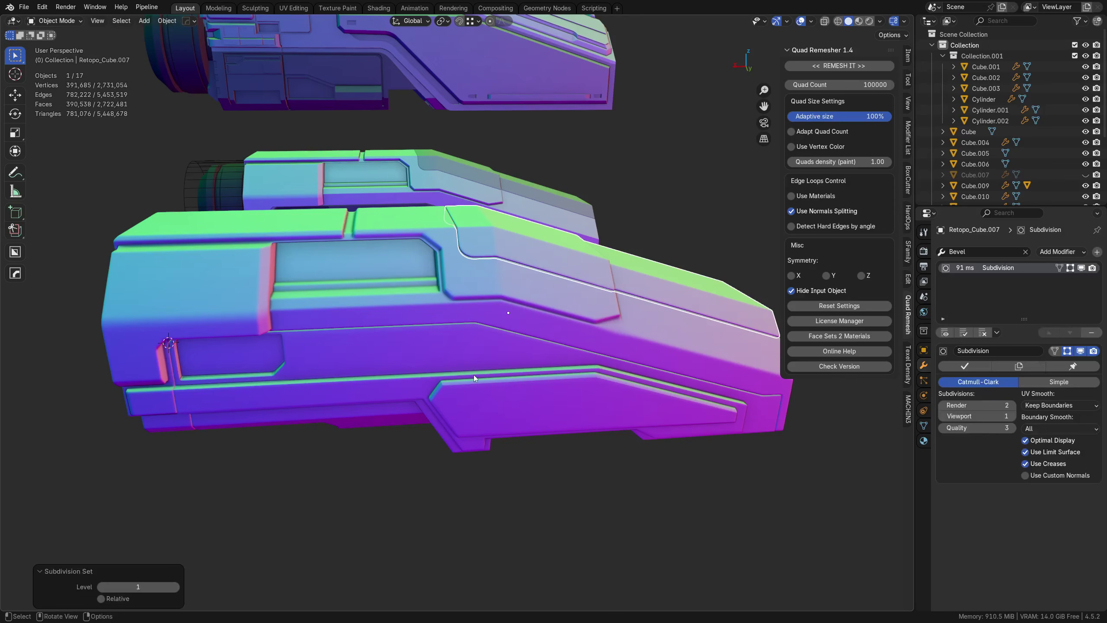
{"action": "left_click", "coordinate": [475, 378]}
{"action": "key", "text": "ctrl+1"}
Step: Examine the softened edges of the complete hull with and without the wireframe
{"action": "key", "text": "a"}
{"action": "key", "text": "a"}
{"action": "key", "text": "shift+z"}
{"action": "middle_click_drag", "start_coordinate": [394, 438], "coordinate": [478, 331]}
{"action": "key", "text": "shift+z"}
{"action": "scroll", "coordinate": [425, 345], "scroll_direction": "up", "scroll_amount": 4}
{"action": "scroll", "coordinate": [557, 322], "scroll_direction": "down", "scroll_amount": 1}
{"action": "scroll", "coordinate": [479, 331], "scroll_direction": "down", "scroll_amount": 5}
Step: From the back view, select the three retopologized parts and move them about -6.76 m in X and 4.28 m in Z
{"action": "middle_click_drag", "start_coordinate": [568, 316], "coordinate": [466, 458]}
{"action": "left_click", "coordinate": [529, 270]}
{"action": "left_click", "coordinate": [547, 265], "text": "shift"}
{"action": "left_click", "coordinate": [549, 373], "text": "shift"}
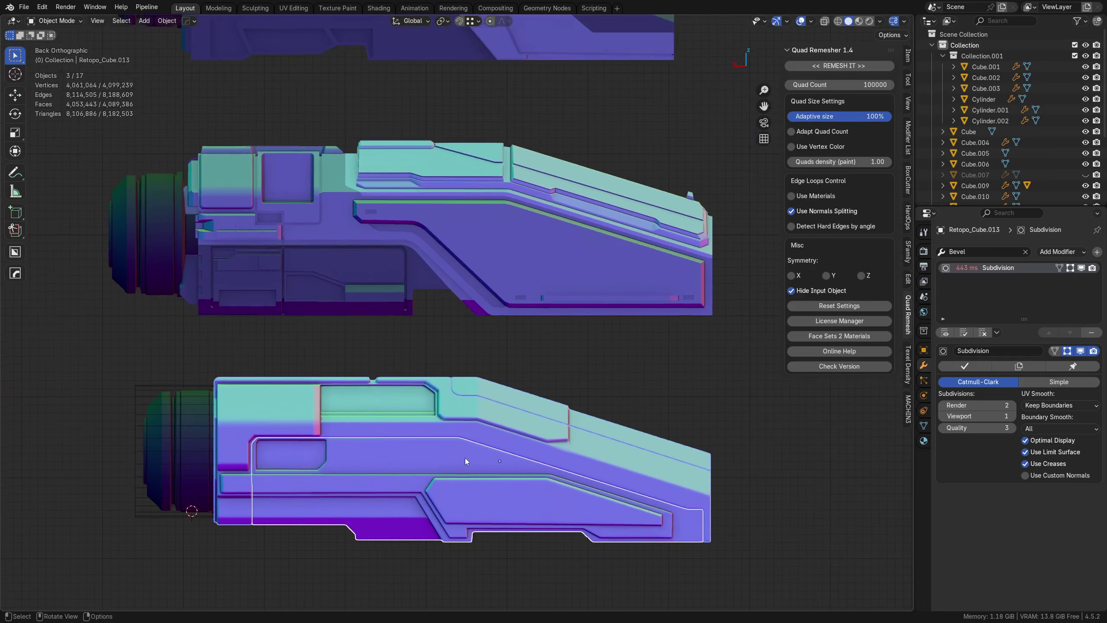
{"action": "key", "text": "g"}
{"action": "right_click", "coordinate": [489, 291]}
{"action": "middle_click_drag", "start_coordinate": [473, 410], "coordinate": [262, 371]}
{"action": "key", "text": "g"}
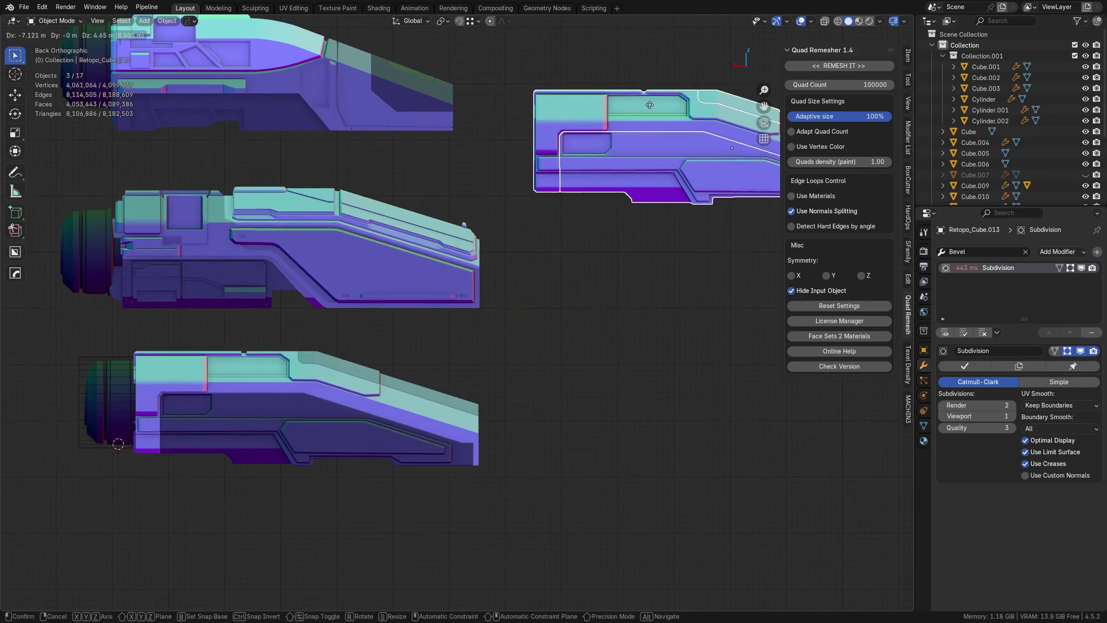
{"action": "left_click", "coordinate": [629, 125]}
Step: Set the solid shading's object color to Material and expand the viewport to full screen
{"action": "left_click", "coordinate": [880, 20]}
{"action": "left_click", "coordinate": [836, 171]}
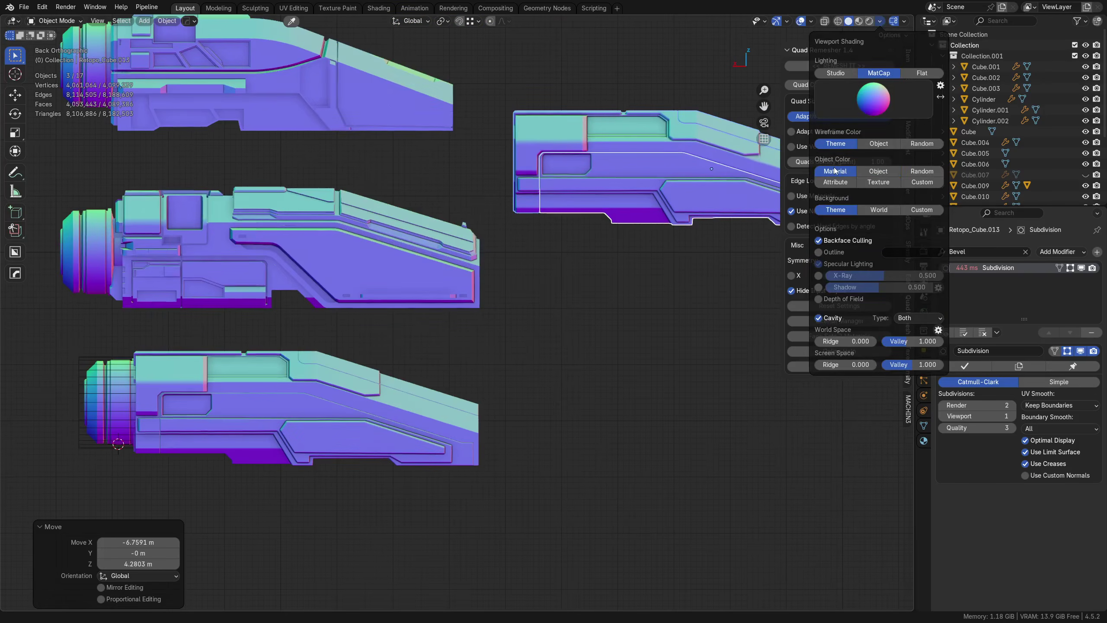
{"action": "middle_click_drag", "start_coordinate": [348, 279], "coordinate": [414, 431], "text": "shift"}
{"action": "key", "text": "ctrl+alt+space"}
Step: Move the three selected parts about 7.33 m in X and 3.88 m in Z, above the uppermost hull
{"action": "middle_click_drag", "start_coordinate": [622, 361], "coordinate": [775, 477], "text": "shift"}
{"action": "scroll", "coordinate": [463, 339], "scroll_direction": "up", "scroll_amount": 3}
{"action": "scroll", "coordinate": [462, 336], "scroll_direction": "down", "scroll_amount": 2}
{"action": "key", "text": "g"}
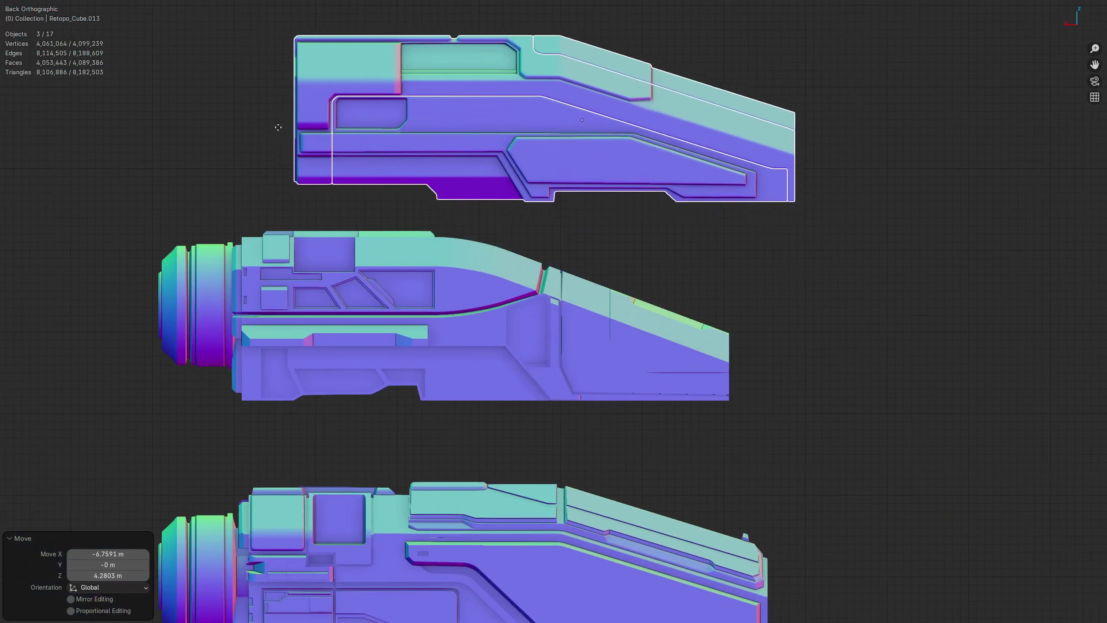
{"action": "left_click", "coordinate": [201, 147]}
Step: Nudge the three parts about -0.077 m in X and -0.072 m in Z, closer to the hull below for comparison
{"action": "scroll", "coordinate": [360, 317], "scroll_direction": "up", "scroll_amount": 3}
{"action": "key", "text": "shift+z"}
{"action": "key", "text": "shift+z"}
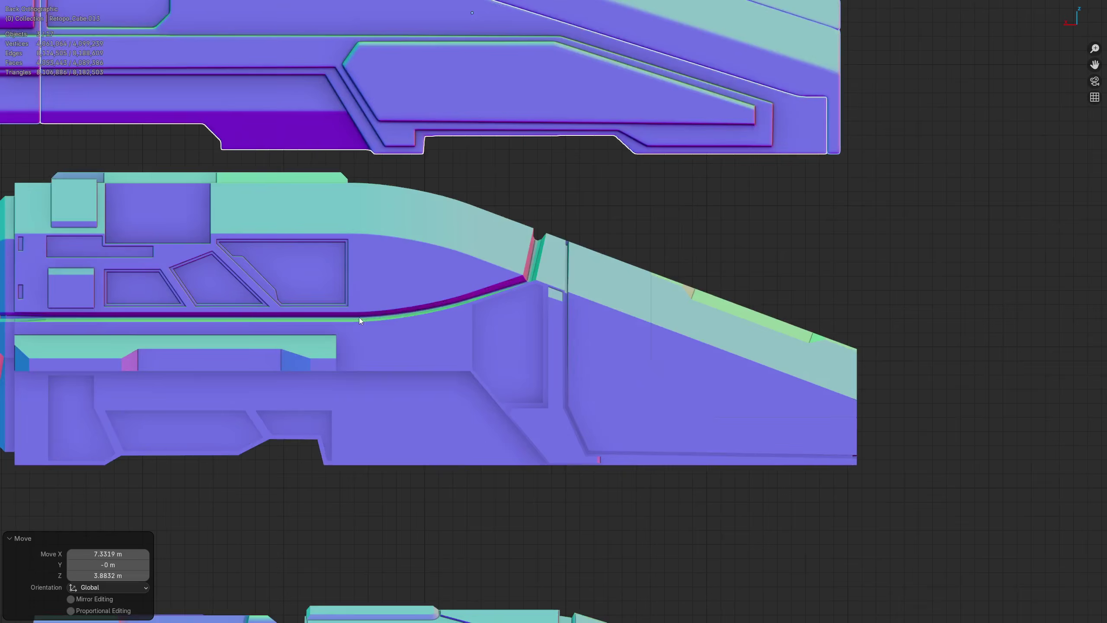
{"action": "middle_click_drag", "start_coordinate": [359, 317], "coordinate": [661, 417], "text": "shift"}
{"action": "scroll", "coordinate": [628, 393], "scroll_direction": "up", "scroll_amount": 2}
{"action": "scroll", "coordinate": [607, 295], "scroll_direction": "up", "scroll_amount": 2}
{"action": "key", "text": "g"}
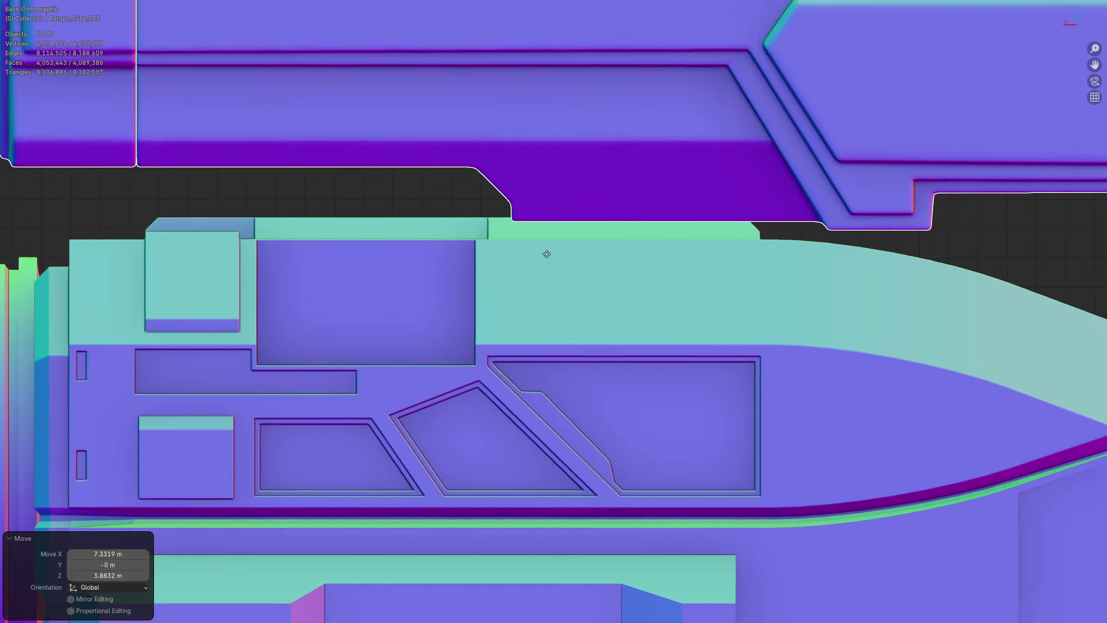
{"action": "left_click", "coordinate": [553, 226]}
Step: Move the three selected parts about -6.91 m in X and -5.84 m in Z, beside the column of original hulls
{"action": "scroll", "coordinate": [554, 226], "scroll_direction": "down", "scroll_amount": 3}
{"action": "middle_click_drag", "start_coordinate": [777, 292], "coordinate": [521, 393], "text": "shift"}
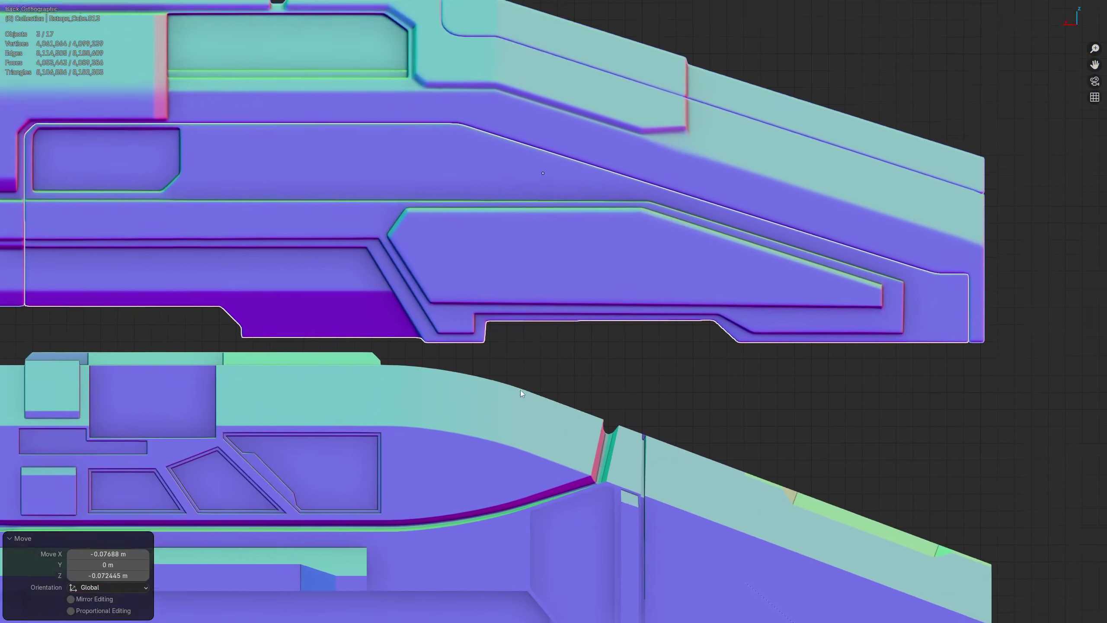
{"action": "scroll", "coordinate": [560, 343], "scroll_direction": "down", "scroll_amount": 3}
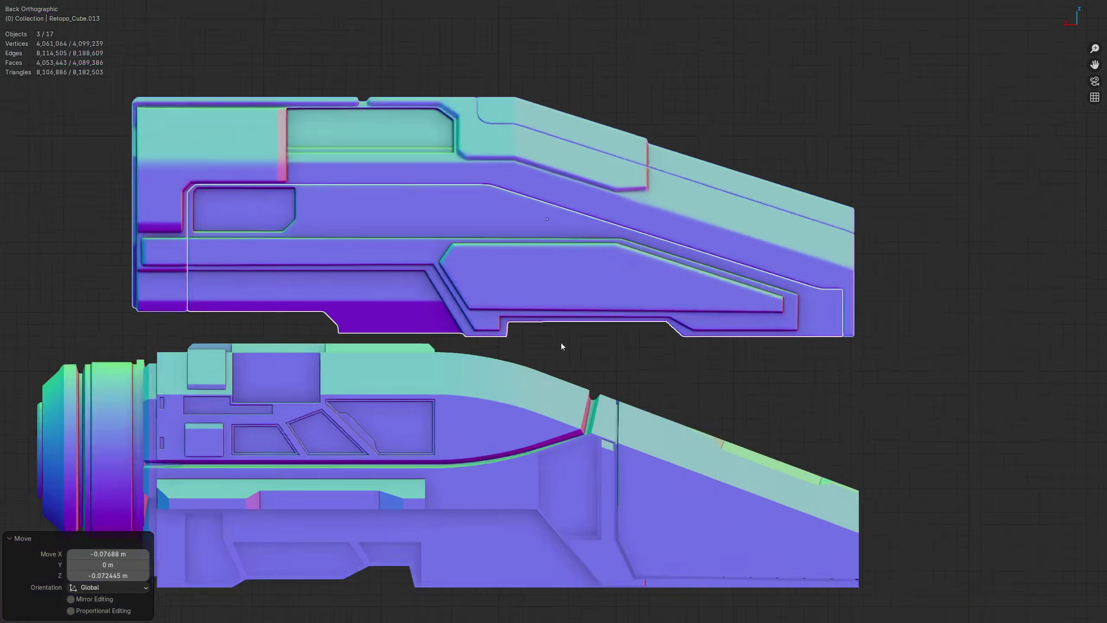
{"action": "middle_click_drag", "start_coordinate": [529, 619], "coordinate": [490, 84], "text": "shift"}
{"action": "key", "text": "g"}
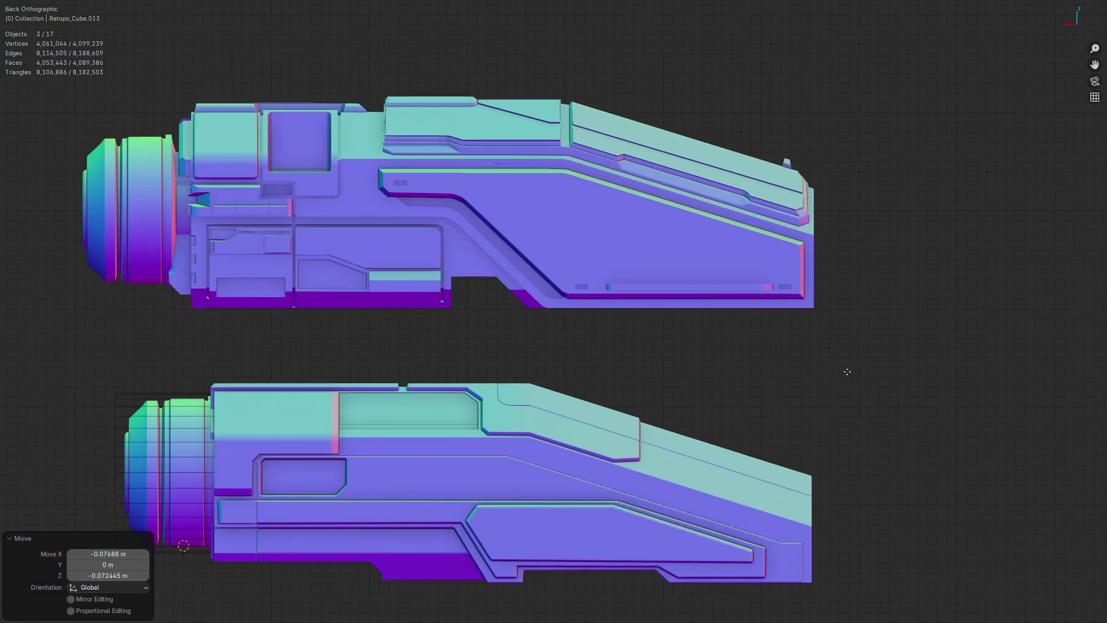
{"action": "scroll", "coordinate": [602, 306], "scroll_direction": "down", "scroll_amount": 6}
{"action": "middle_click_drag", "start_coordinate": [602, 306], "coordinate": [511, 276], "text": "shift"}
{"action": "key", "text": "g"}
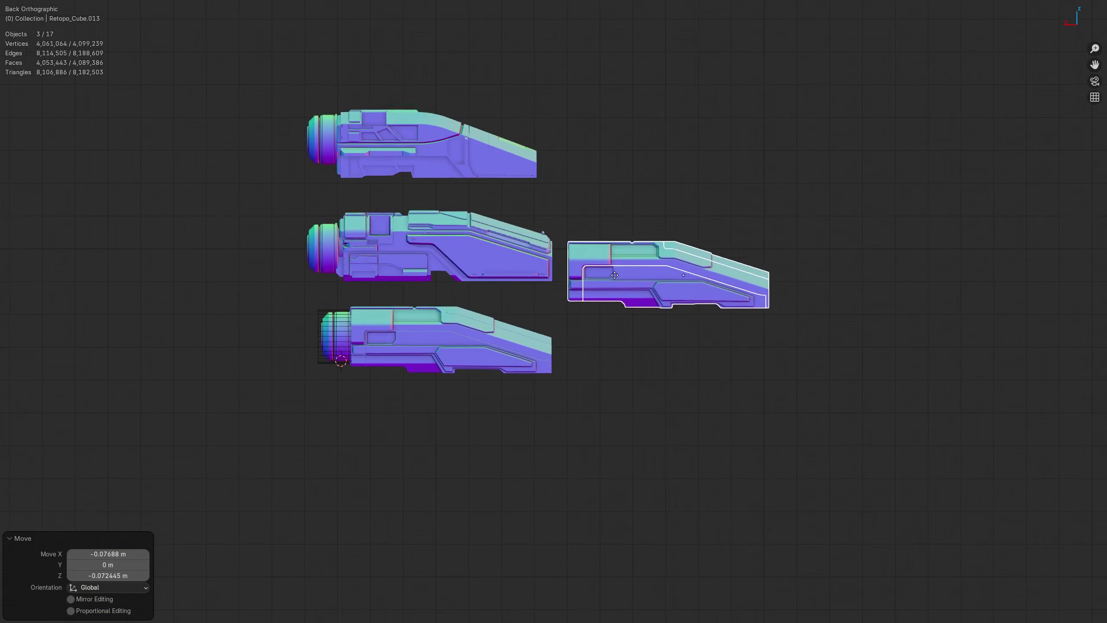
{"action": "left_click", "coordinate": [527, 297]}
Step: Move the three parts about -0.33 m in X and -2.72 m in Z, beside the lowest original hull
{"action": "scroll", "coordinate": [527, 296], "scroll_direction": "up", "scroll_amount": 5}
{"action": "scroll", "coordinate": [519, 292], "scroll_direction": "down", "scroll_amount": 5}
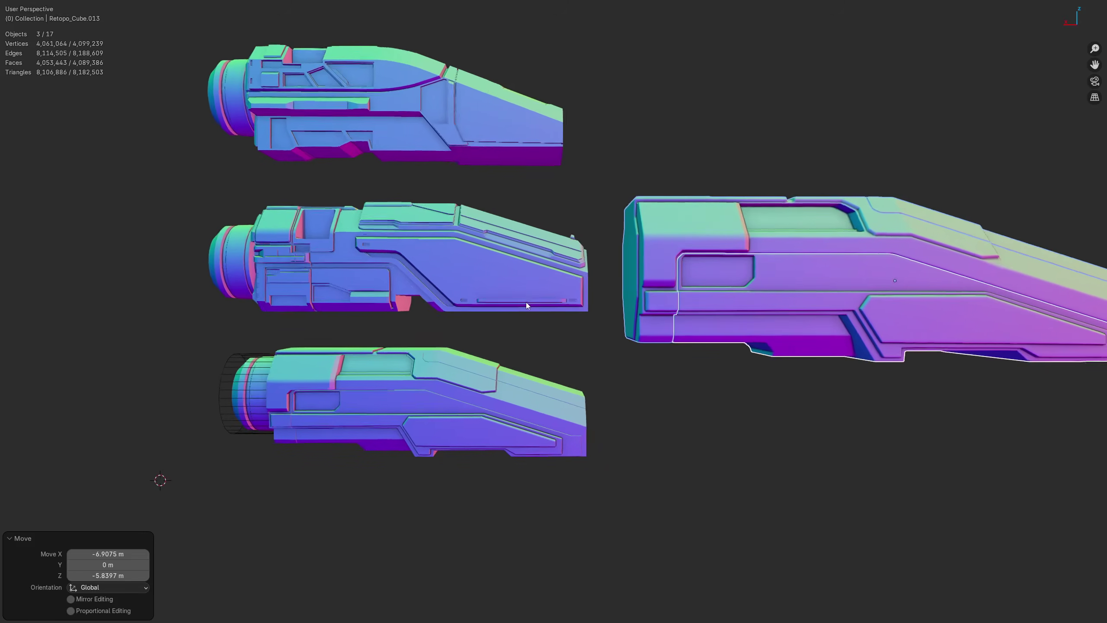
{"action": "scroll", "coordinate": [526, 302], "scroll_direction": "up", "scroll_amount": 5}
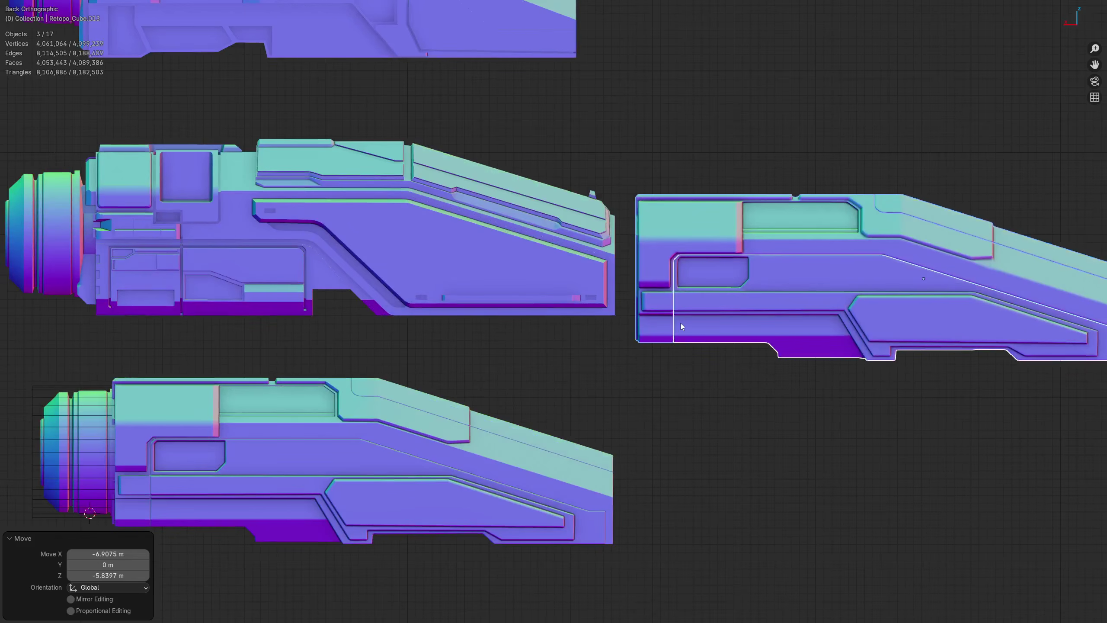
{"action": "key", "text": "g"}
{"action": "left_click", "coordinate": [707, 543]}
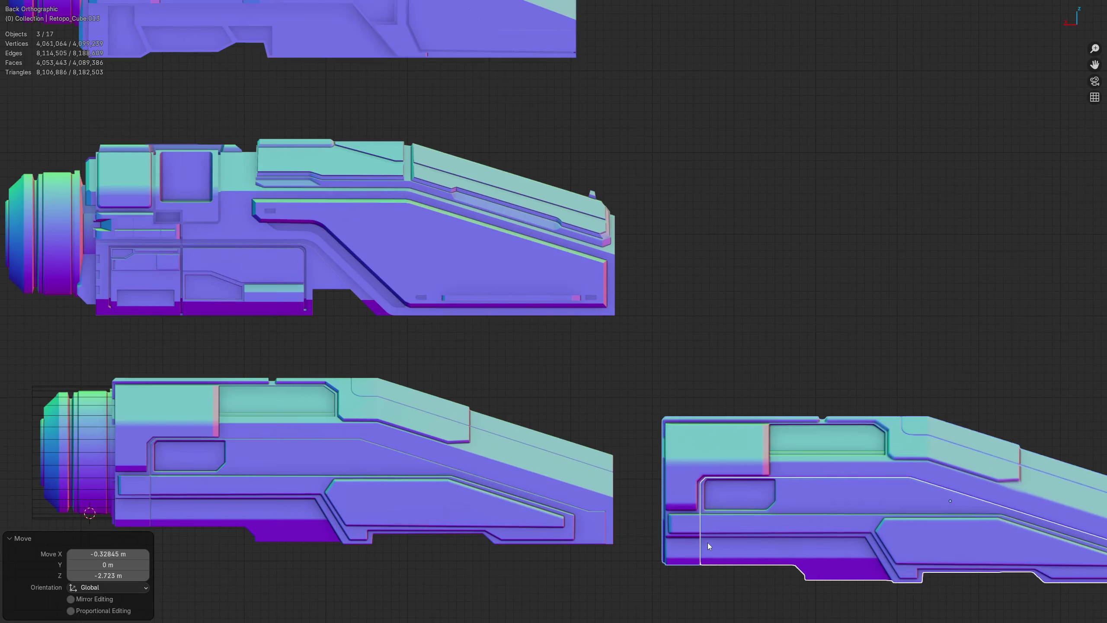
{"action": "middle_click_drag", "start_coordinate": [704, 535], "coordinate": [693, 364], "text": "shift"}
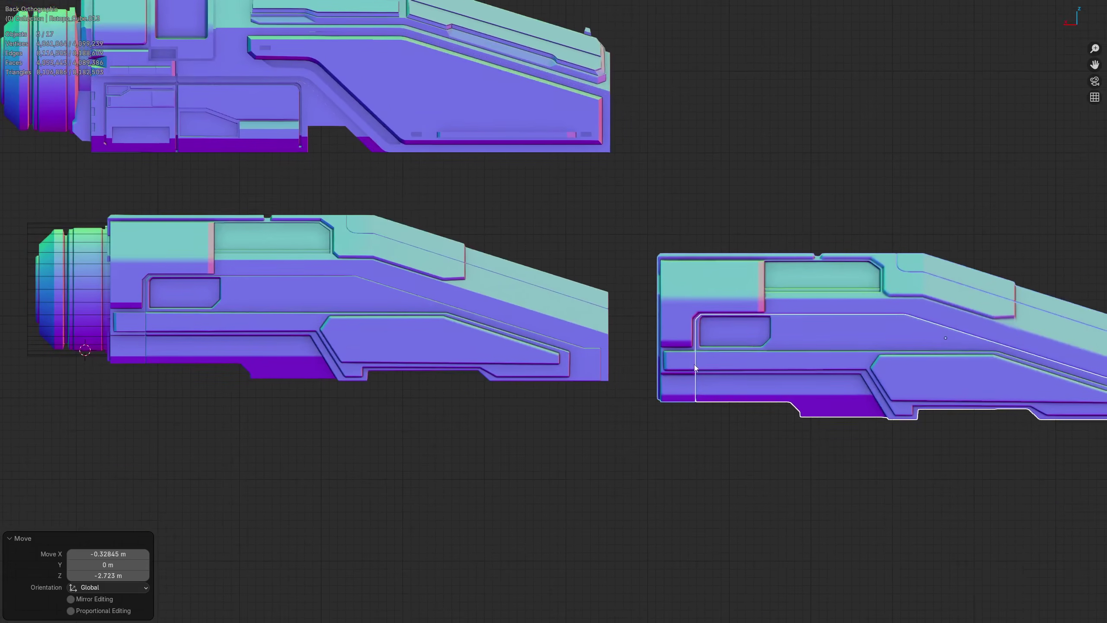
Step: Check the lowest hull's edge bevels up close, reselect the three retopologized parts and move them about 0.36 m in X and 0.76 m in Z
{"action": "left_click", "coordinate": [719, 230]}
{"action": "key", "text": "shift+w"}
{"action": "scroll", "coordinate": [419, 262], "scroll_direction": "up", "scroll_amount": 10}
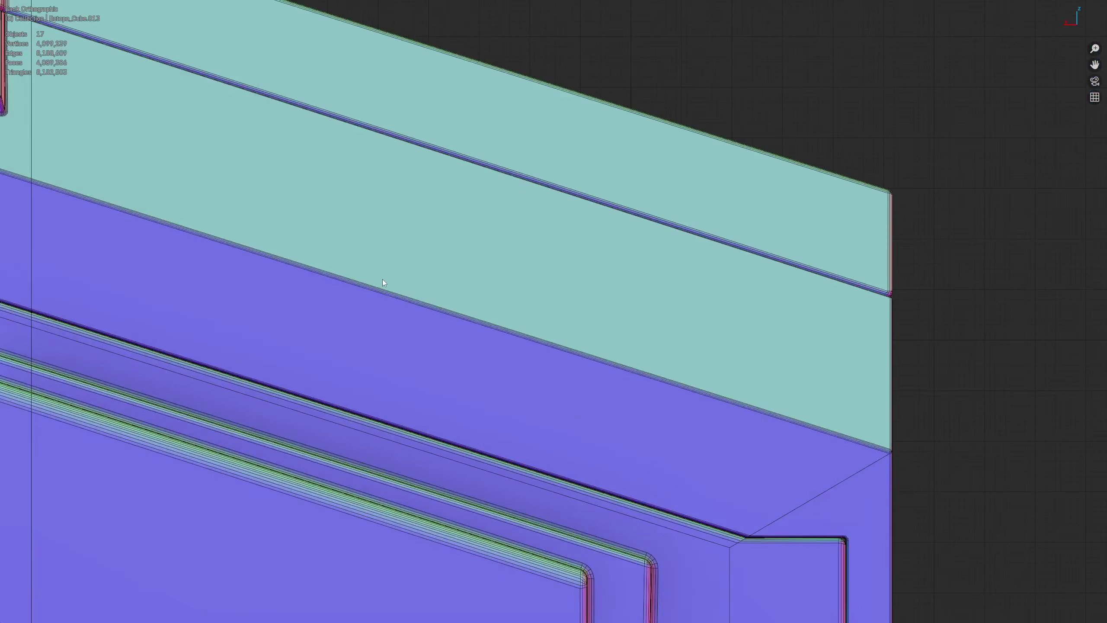
{"action": "scroll", "coordinate": [382, 278], "scroll_direction": "down", "scroll_amount": 10}
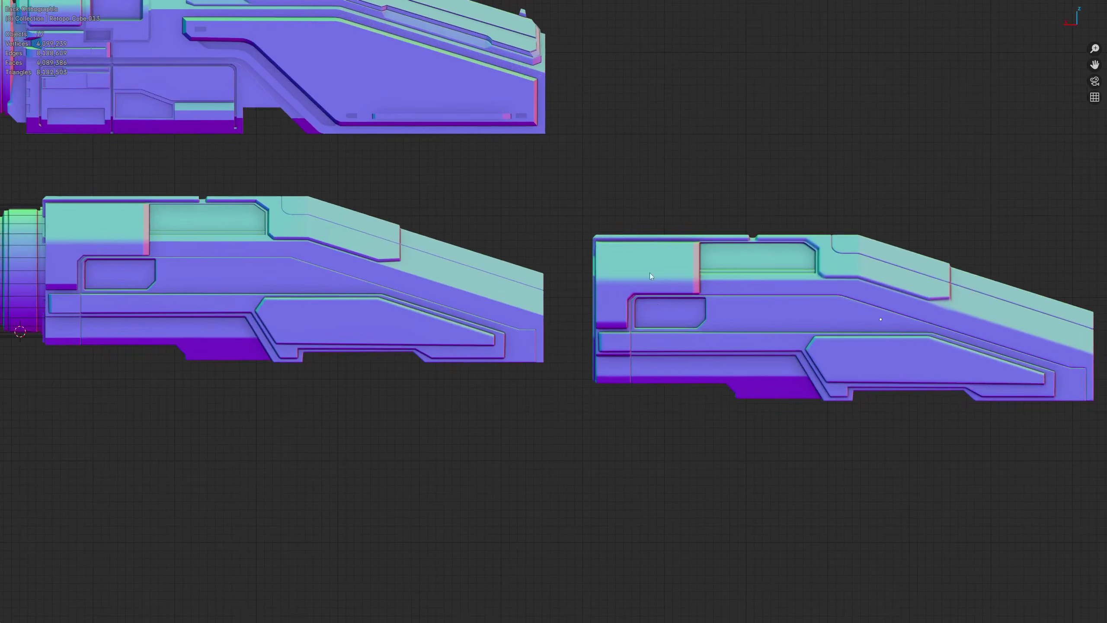
{"action": "left_click_drag", "start_coordinate": [613, 198], "coordinate": [912, 397]}
{"action": "key", "text": "g"}
{"action": "left_click", "coordinate": [708, 239]}
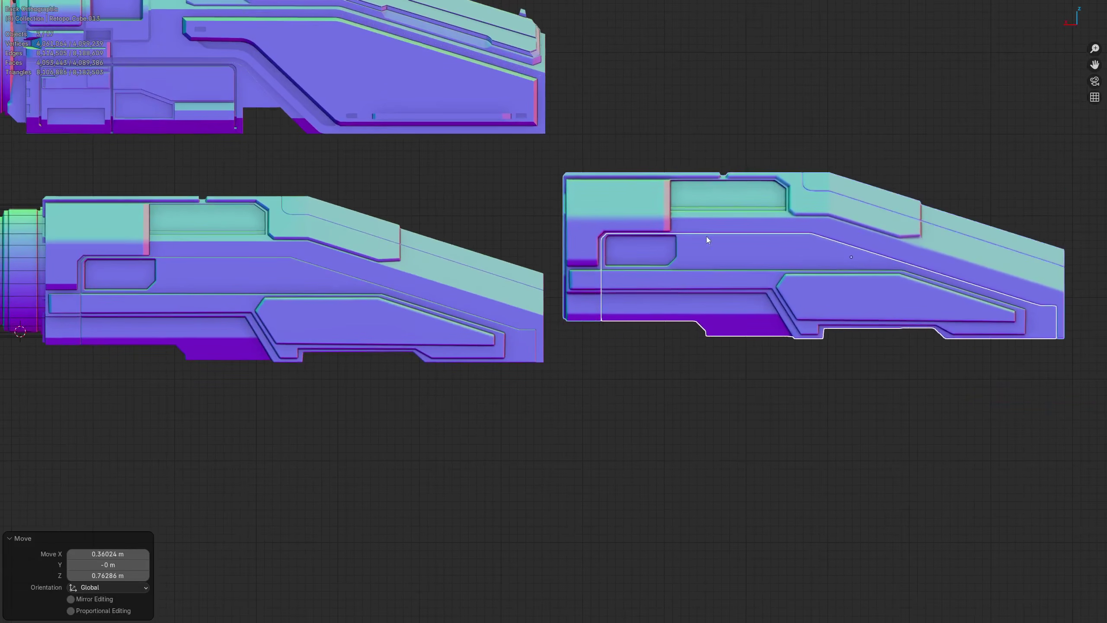
{"action": "middle_click_drag", "start_coordinate": [619, 297], "coordinate": [718, 311], "text": "shift"}
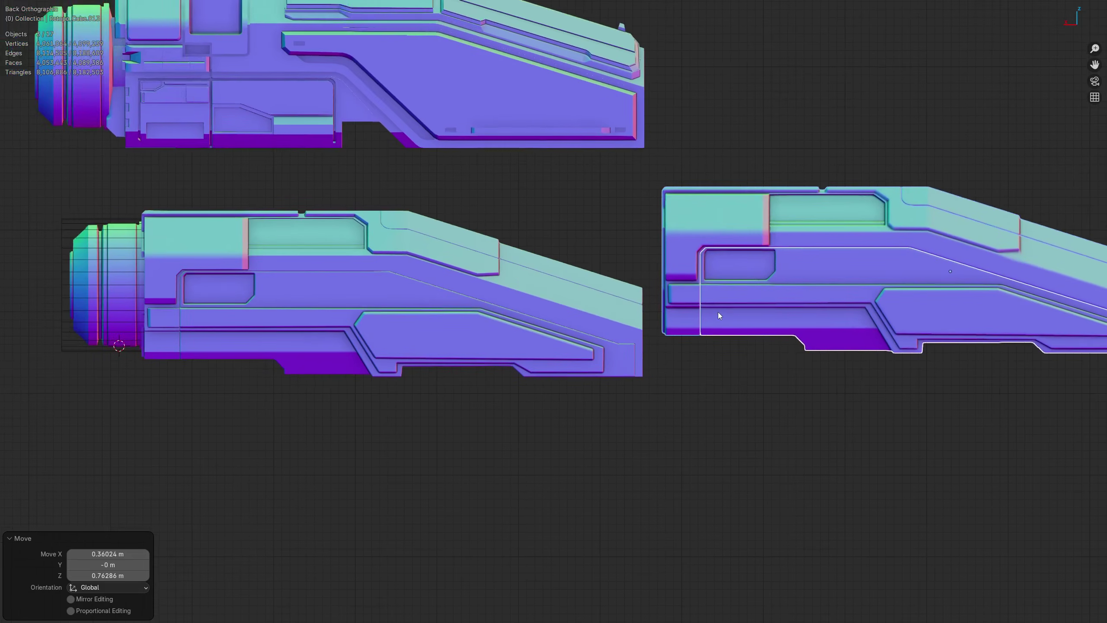
Step: Reselect the three retopologized parts and move them about 6.48 m in X and -2.44 m in Z, directly below the lowest original hull
{"action": "left_click", "coordinate": [405, 246]}
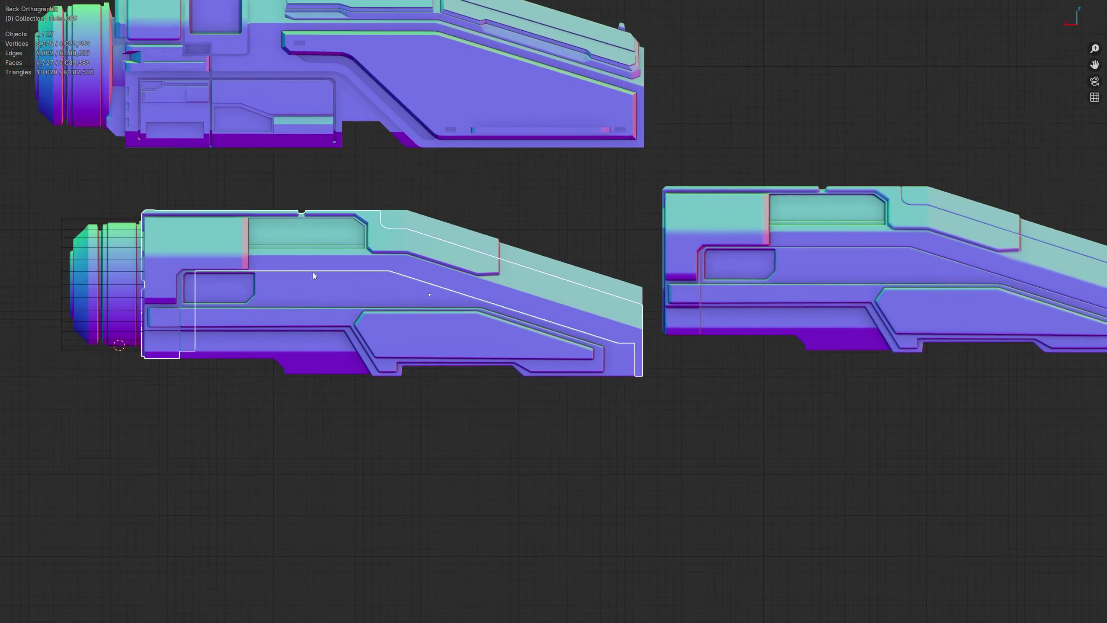
{"action": "key", "text": "shift+z"}
{"action": "key", "text": "shift+z"}
{"action": "left_click_drag", "start_coordinate": [803, 106], "coordinate": [989, 396]}
{"action": "key", "text": "g"}
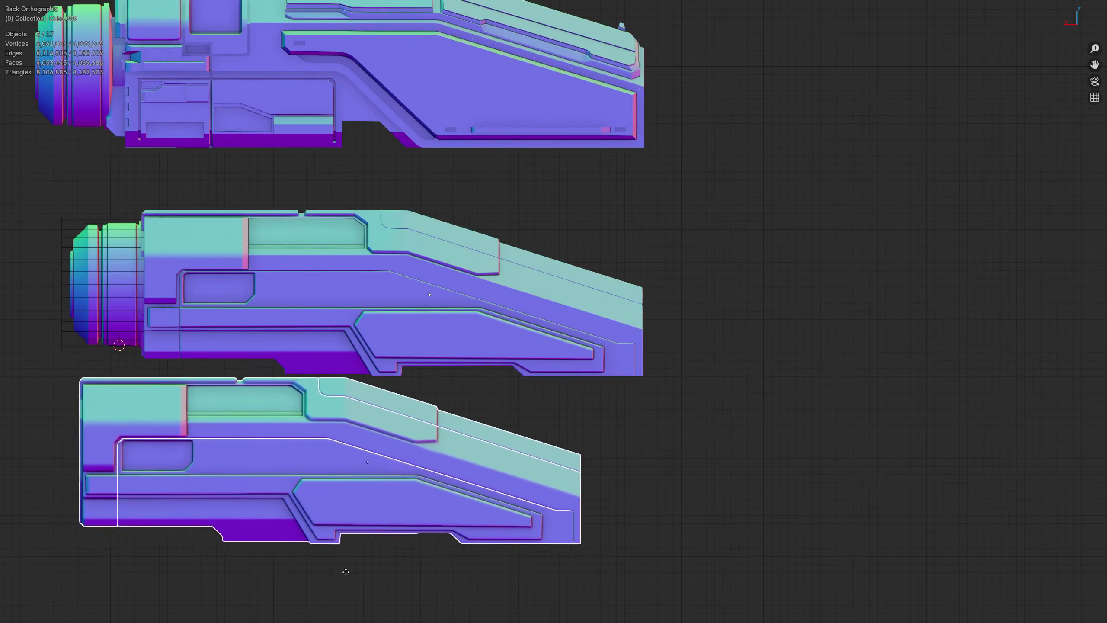
{"action": "left_click", "coordinate": [393, 581]}
Step: Compare the edge softness and panel details of the retopologized hull with the original hull directly above it
{"action": "scroll", "coordinate": [567, 404], "scroll_direction": "up", "scroll_amount": 4}
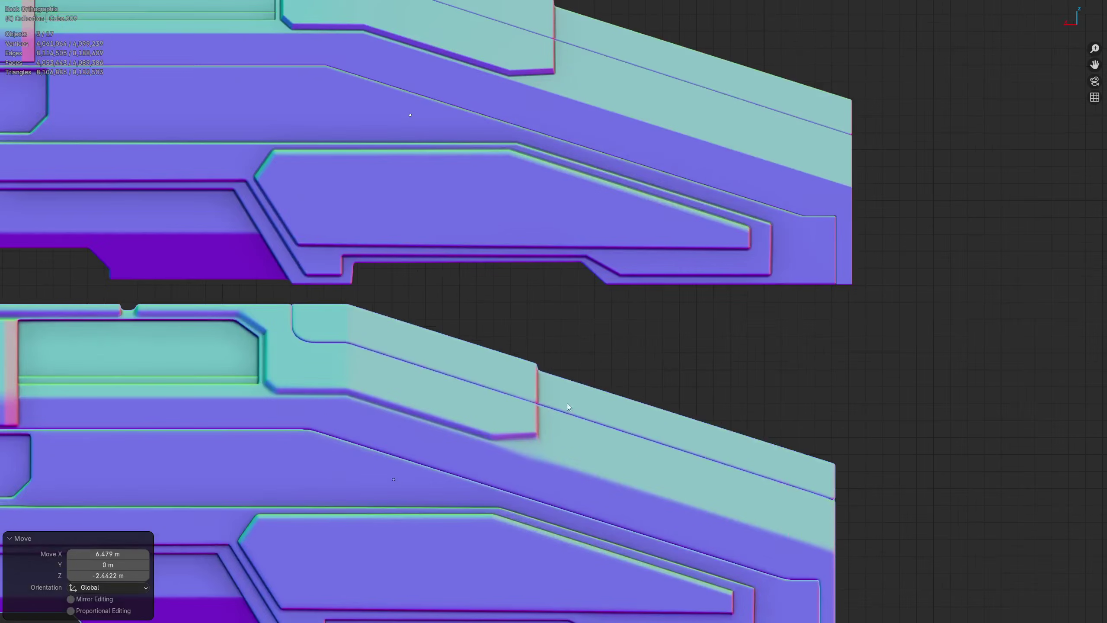
{"action": "middle_click_drag", "start_coordinate": [567, 403], "coordinate": [609, 299], "text": "shift"}
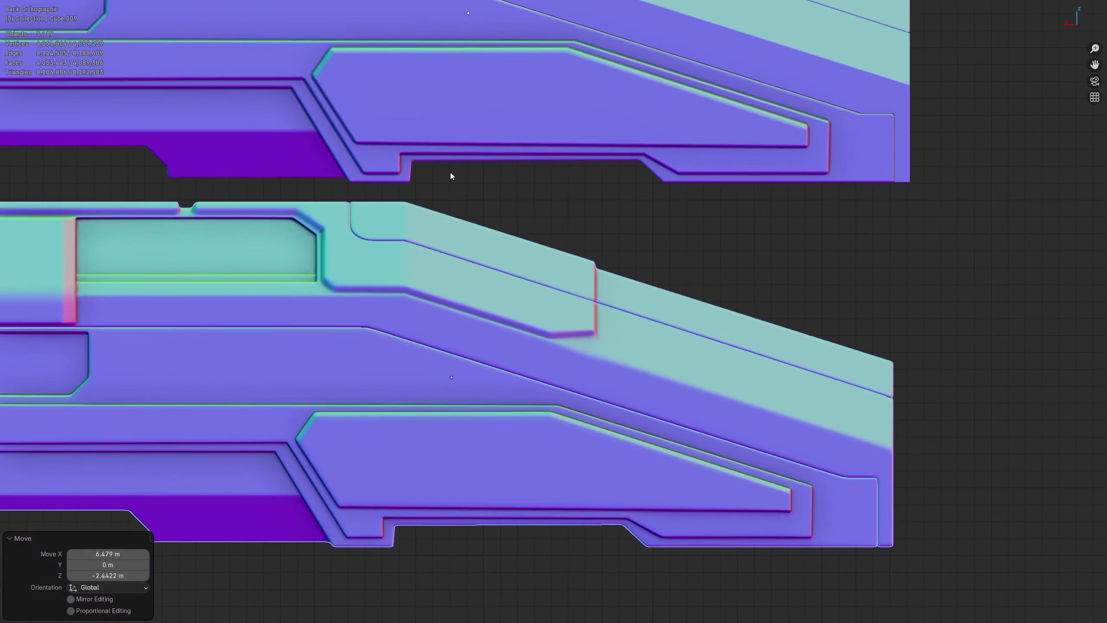
{"action": "middle_click_drag", "start_coordinate": [447, 163], "coordinate": [479, 272], "text": "shift"}
{"action": "middle_click_drag", "start_coordinate": [526, 317], "coordinate": [702, 392], "text": "shift"}
{"action": "middle_click_drag", "start_coordinate": [603, 281], "coordinate": [637, 335], "text": "shift"}
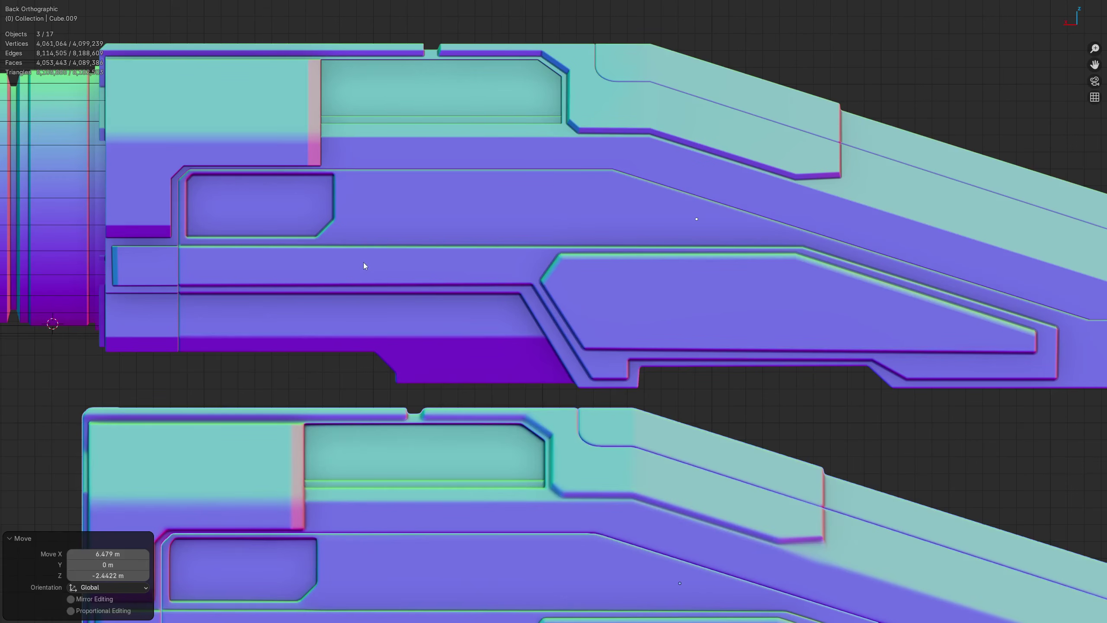
{"action": "scroll", "coordinate": [363, 263], "scroll_direction": "down", "scroll_amount": 2}
{"action": "middle_click_drag", "start_coordinate": [593, 474], "coordinate": [508, 369], "text": "shift"}
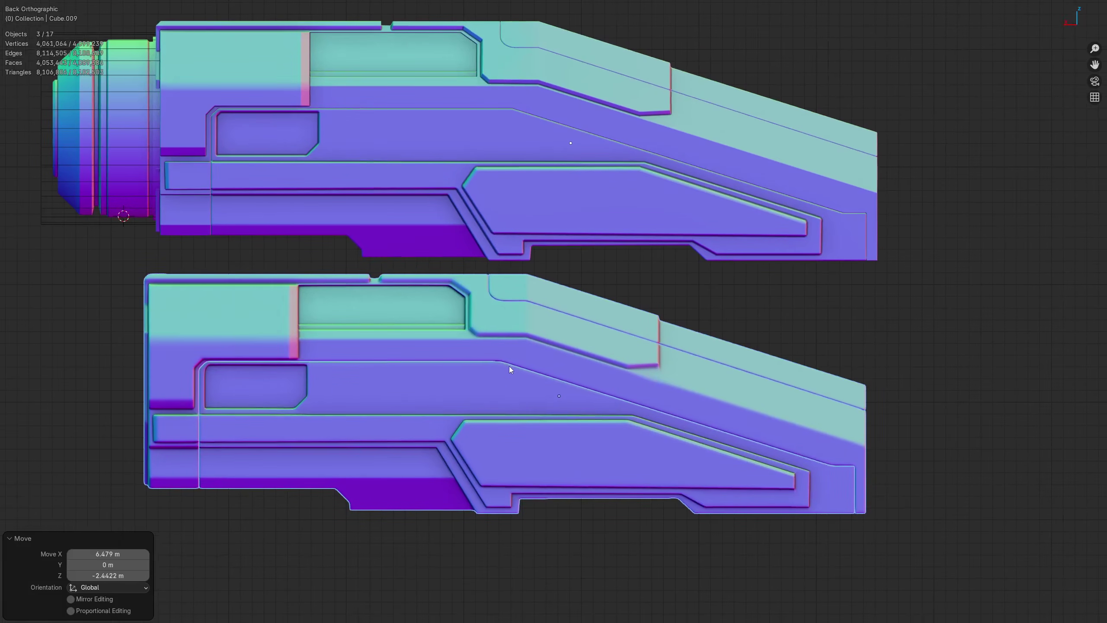
{"action": "key", "text": "g"}
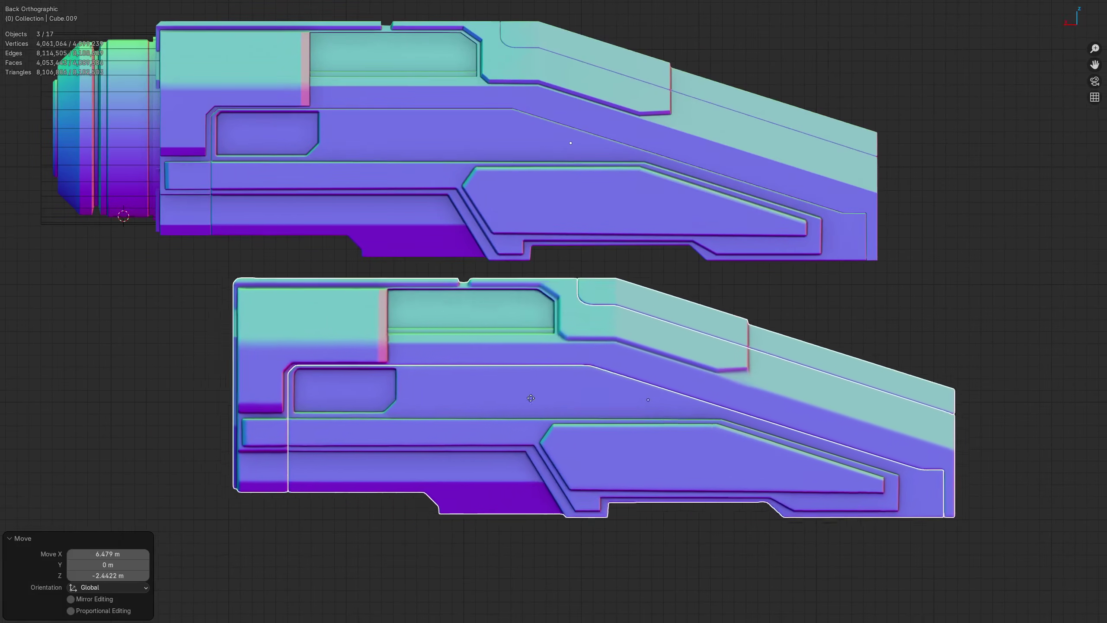
{"action": "right_click", "coordinate": [532, 398]}
Step: Reselect the three retopologized parts and move them about -0.3 m in X and -0.68 m in Z, farther from the original hull
{"action": "left_click", "coordinate": [316, 94]}
{"action": "left_click", "coordinate": [588, 365]}
{"action": "scroll", "coordinate": [588, 365], "scroll_direction": "down", "scroll_amount": 4}
{"action": "left_click_drag", "start_coordinate": [275, 455], "coordinate": [701, 328]}
{"action": "key", "text": "g"}
{"action": "left_click", "coordinate": [718, 365]}
Step: Enter Sculpt Mode on the retopologized part, bring back the full interface and choose the Scrape/Fill brush
{"action": "middle_click_drag", "start_coordinate": [421, 353], "coordinate": [475, 373]}
{"action": "scroll", "coordinate": [468, 372], "scroll_direction": "up", "scroll_amount": 6}
{"action": "key", "text": "ctrl+Tab"}
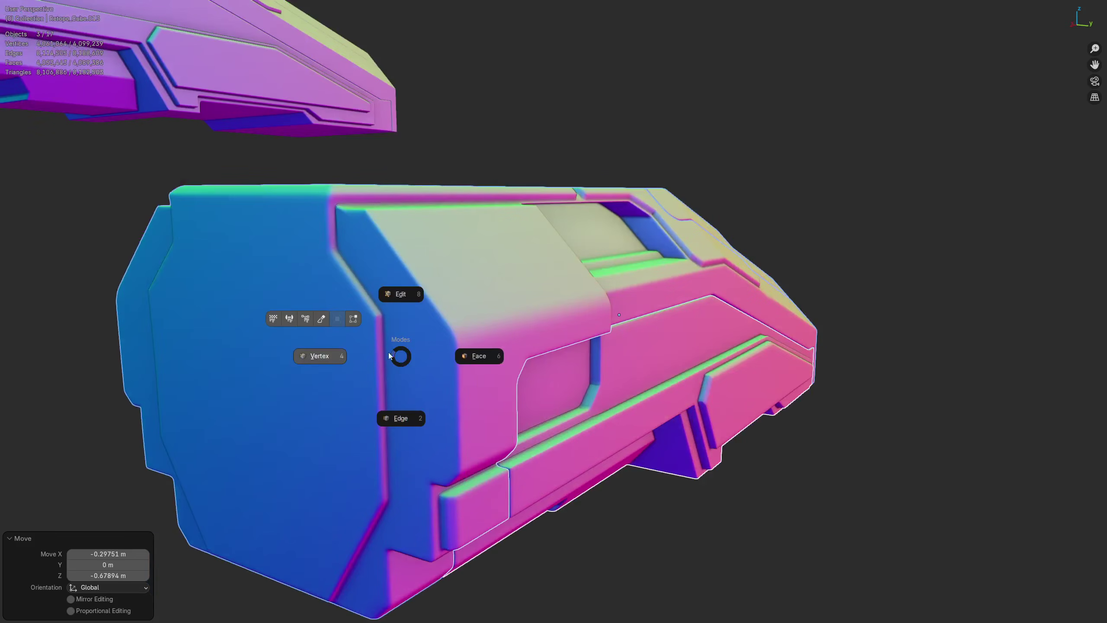
{"action": "left_click", "coordinate": [322, 318]}
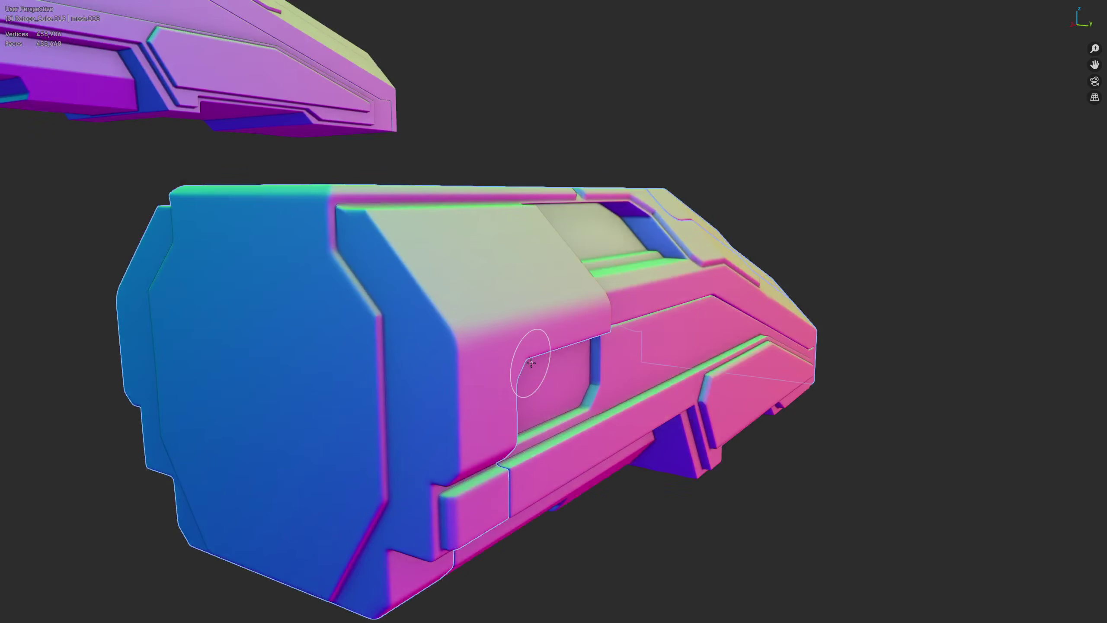
{"action": "key", "text": "ctrl+alt+space"}
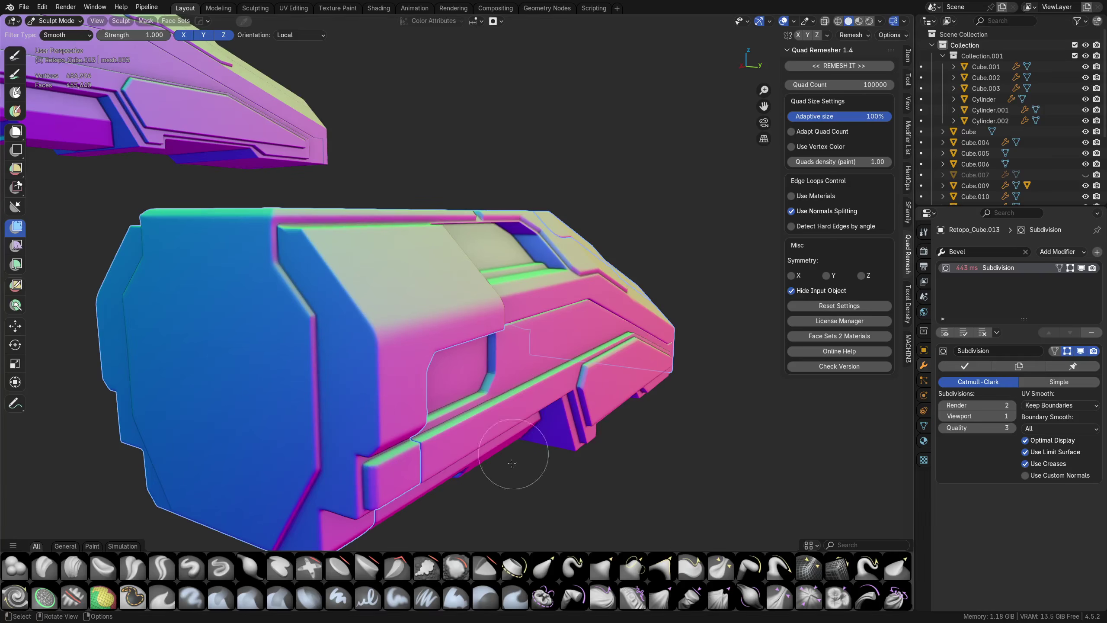
{"action": "left_click", "coordinate": [445, 571]}
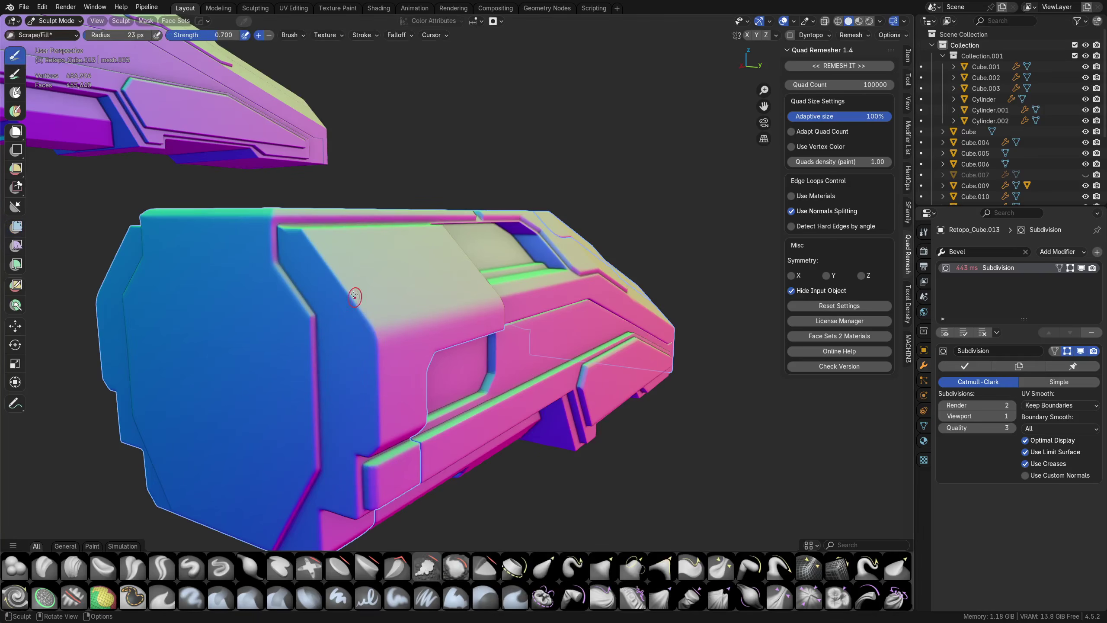
Step: Set the Scrape/Fill brush radius to 36 px and try a stroke along the slanted edge at the hull's flat end
{"action": "scroll", "coordinate": [354, 303], "scroll_direction": "up", "scroll_amount": 2}
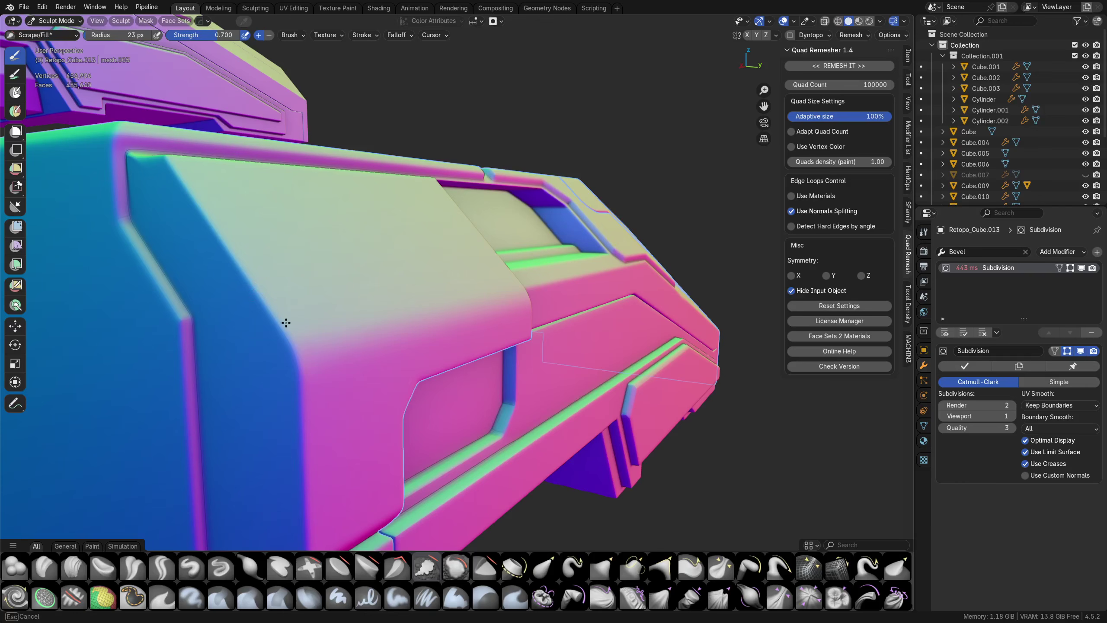
{"action": "left_click", "coordinate": [901, 35]}
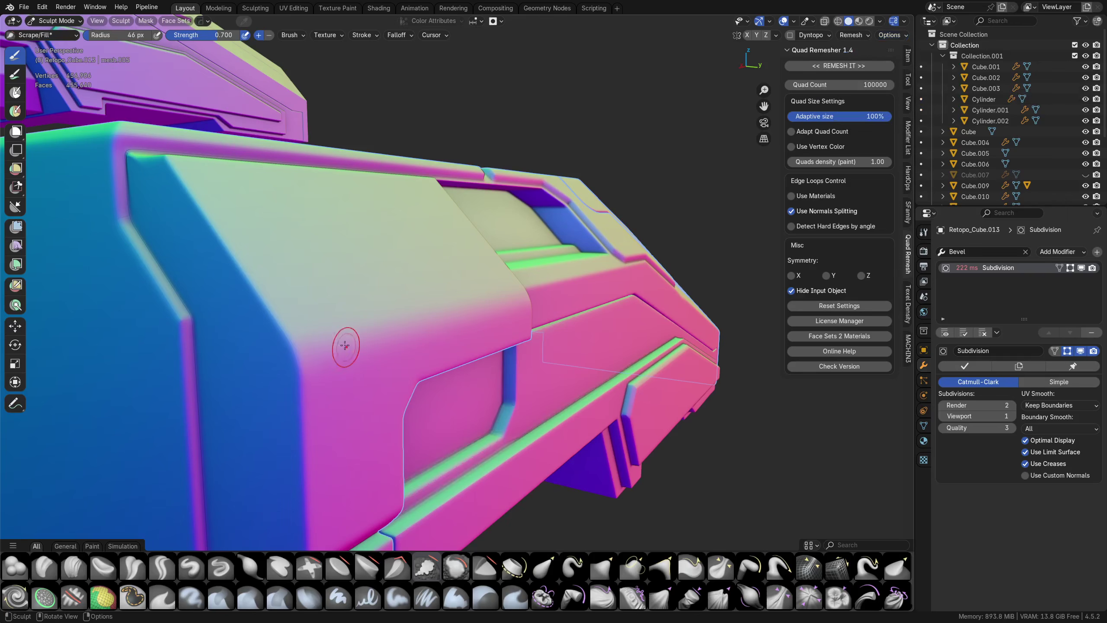
{"action": "key", "text": "f"}
{"action": "left_click", "coordinate": [273, 322]}
{"action": "middle_click_drag", "start_coordinate": [293, 310], "coordinate": [361, 324], "text": "shift"}
{"action": "key", "text": "f"}
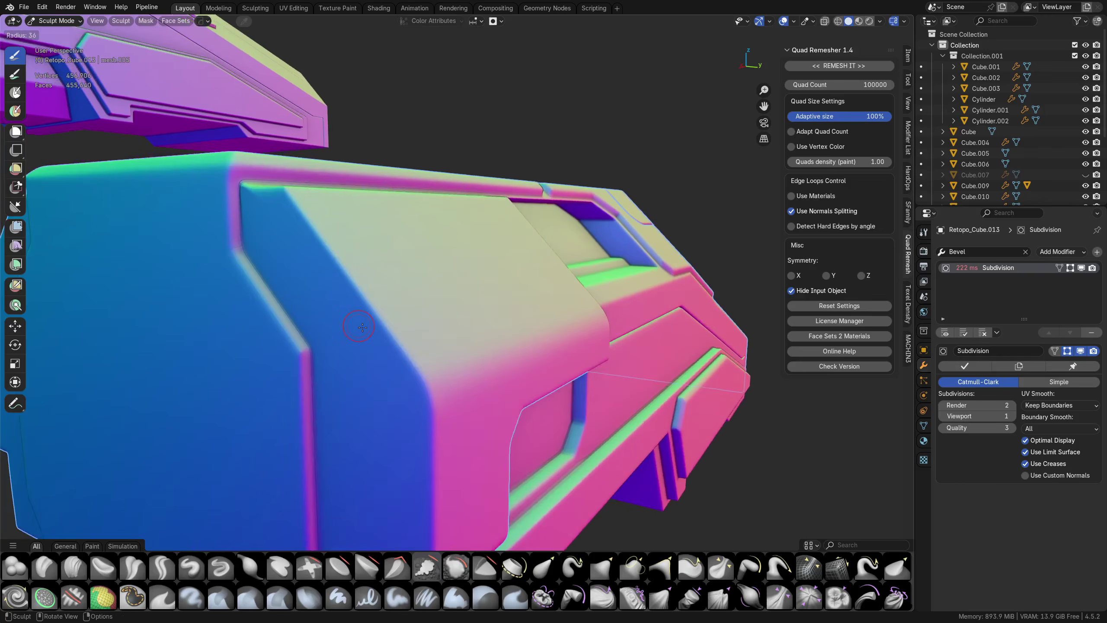
{"action": "left_click", "coordinate": [361, 324]}
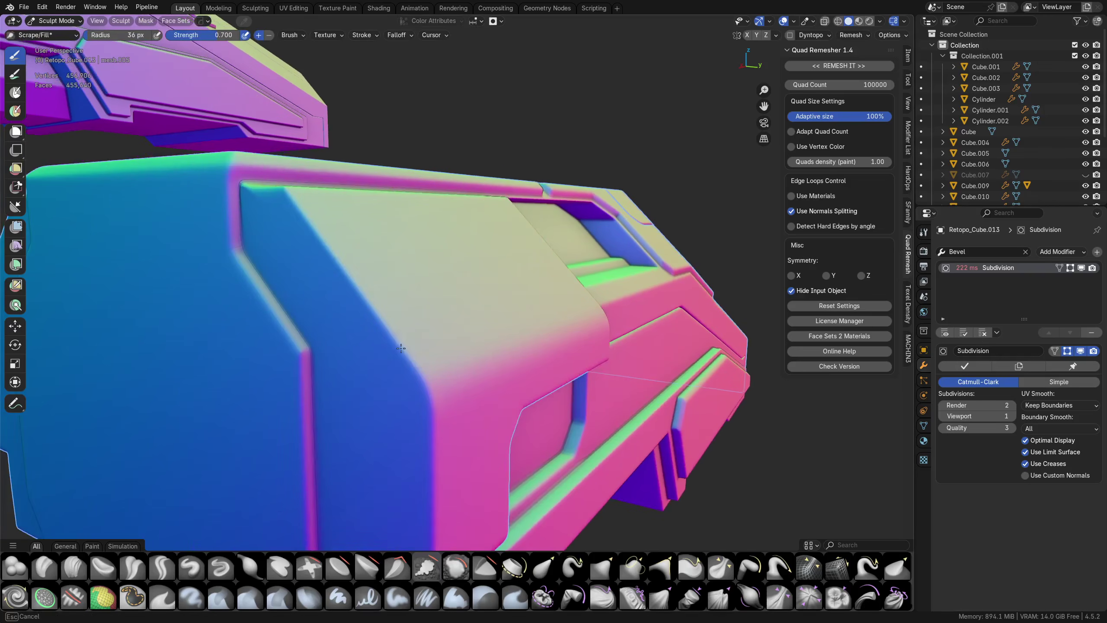
{"action": "left_click_drag", "start_coordinate": [405, 353], "coordinate": [395, 342]}
Step: Display the wireframe, set the brush strength to 1.000 and radius to about 74 px, and try another stroke on the slanted edge
{"action": "key", "text": "shift+z"}
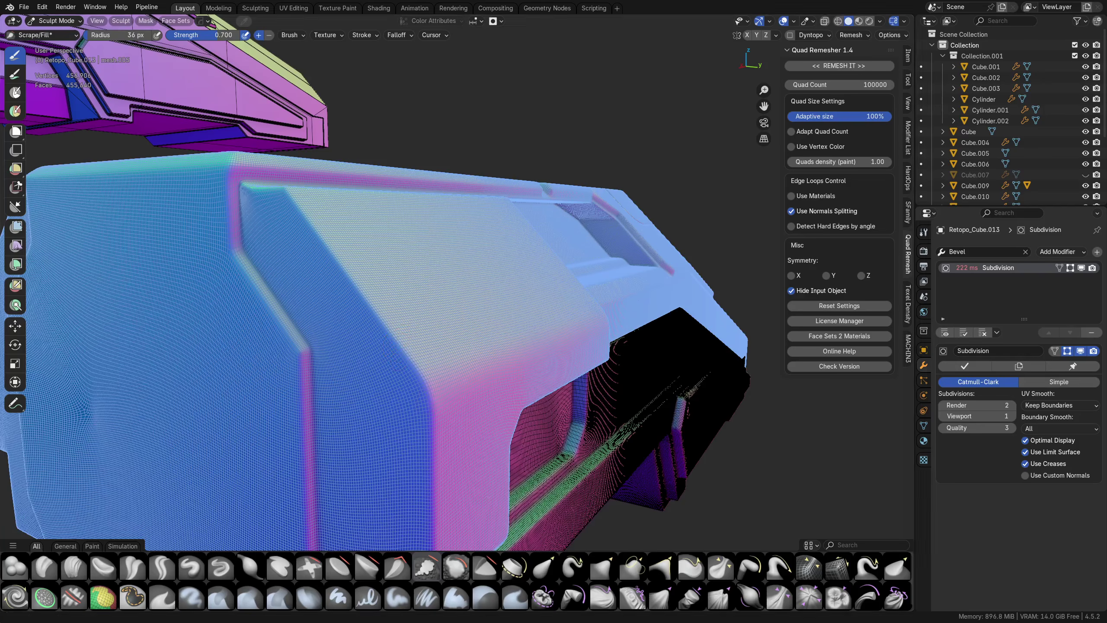
{"action": "key", "text": "shift+f"}
{"action": "left_click", "coordinate": [419, 352]}
{"action": "key", "text": "f"}
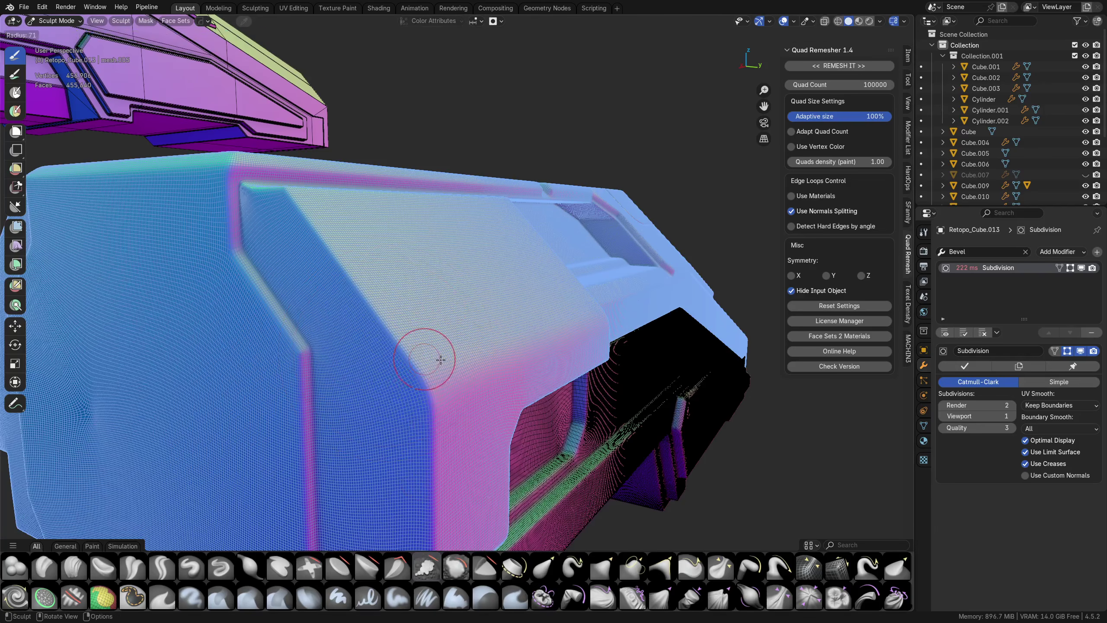
{"action": "left_click", "coordinate": [456, 360]}
{"action": "left_click_drag", "start_coordinate": [391, 341], "coordinate": [393, 348]}
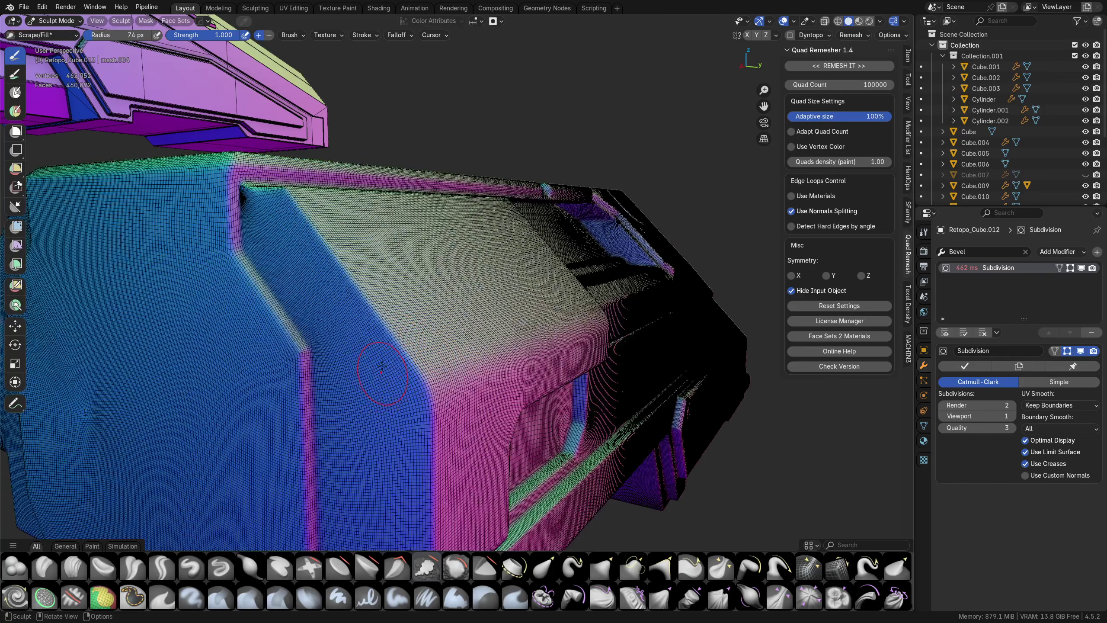
Step: Undo the last stroke, reduce the brush radius to 54 px and scrape the slanted edge again
{"action": "scroll", "coordinate": [393, 346], "scroll_direction": "up", "scroll_amount": 4}
{"action": "key", "text": "ctrl+z"}
{"action": "scroll", "coordinate": [419, 325], "scroll_direction": "down", "scroll_amount": 2}
{"action": "key", "text": "bracketleft"}
{"action": "key", "text": "bracketleft"}
{"action": "key", "text": "bracketleft"}
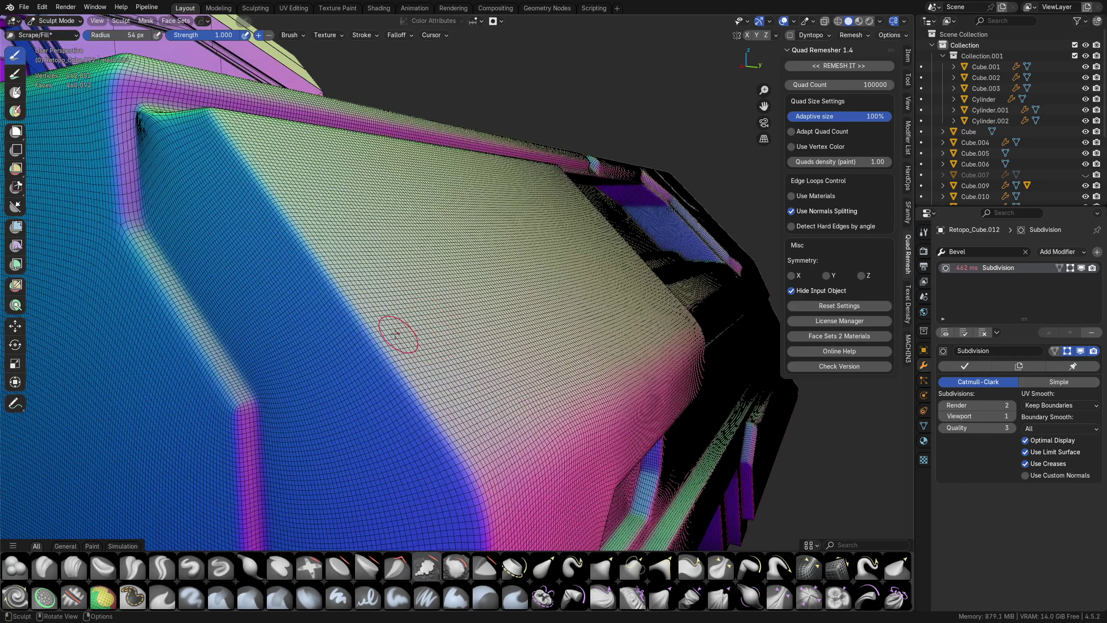
{"action": "left_click_drag", "start_coordinate": [432, 417], "coordinate": [435, 419]}
{"action": "scroll", "coordinate": [408, 378], "scroll_direction": "down", "scroll_amount": 3}
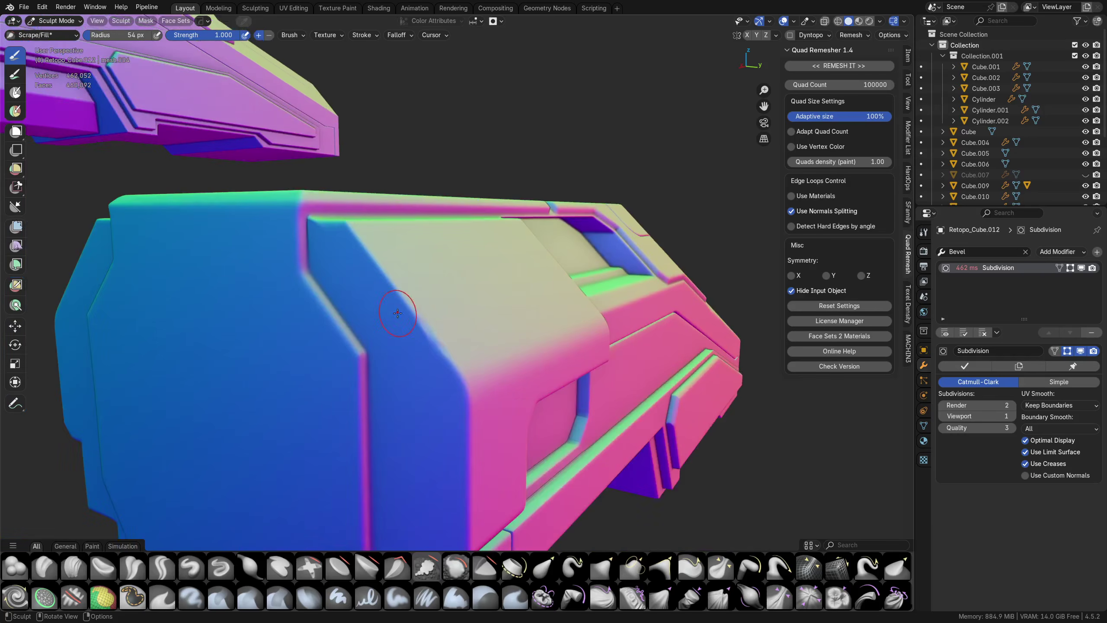
Step: Scrape the slanted edge near the hull's flat end and lower the brush strength to 0.442
{"action": "scroll", "coordinate": [393, 297], "scroll_direction": "up", "scroll_amount": 1}
{"action": "left_click_drag", "start_coordinate": [385, 301], "coordinate": [382, 298]}
{"action": "key", "text": "shift+f"}
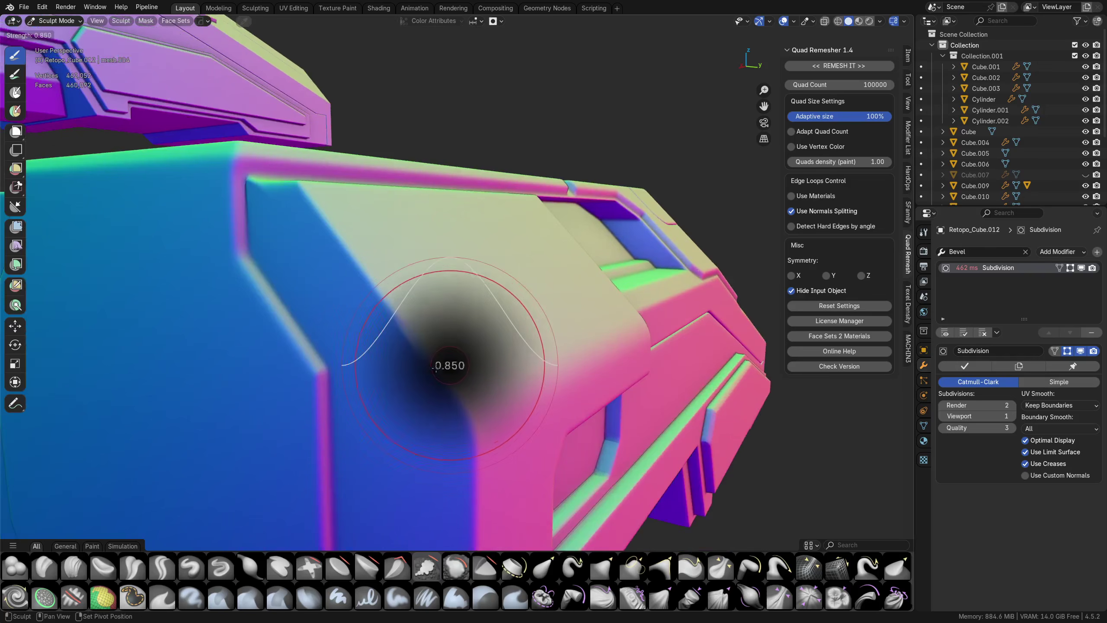
{"action": "left_click", "coordinate": [400, 372]}
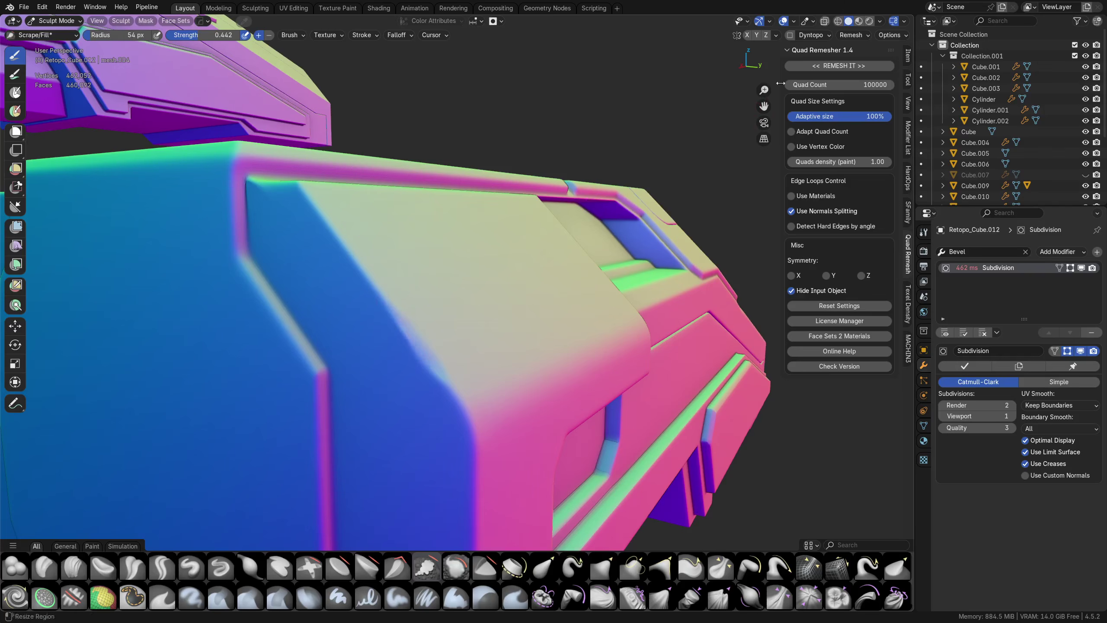
Step: Switch the viewport's normal-colored MatCap to a light gray one
{"action": "left_click", "coordinate": [882, 21]}
{"action": "left_click", "coordinate": [873, 98]}
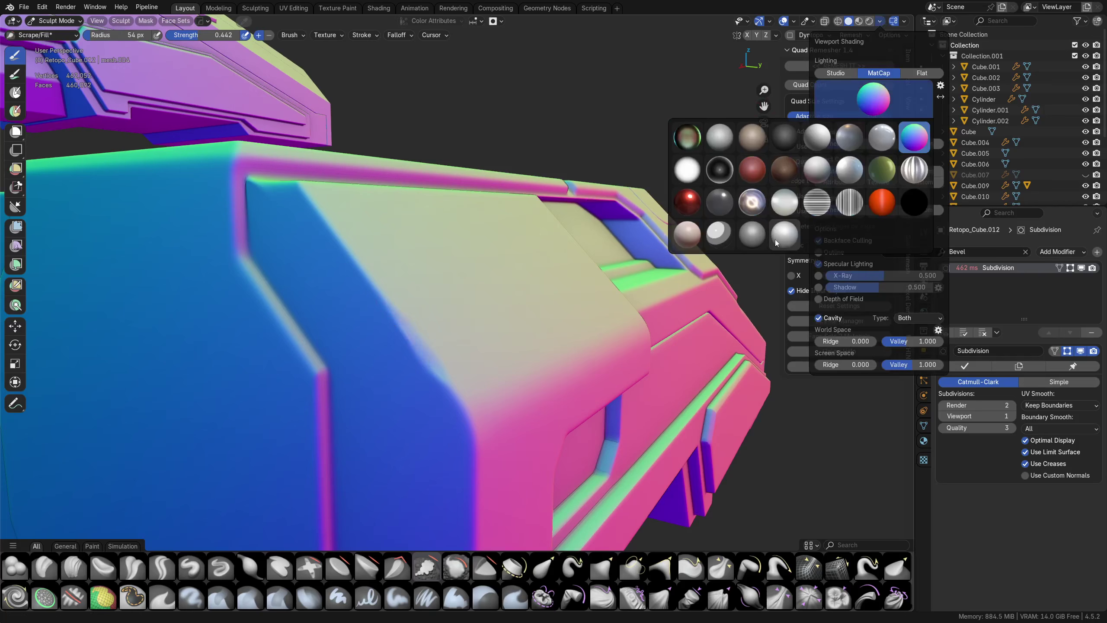
{"action": "left_click", "coordinate": [778, 239]}
{"action": "left_click", "coordinate": [881, 22]}
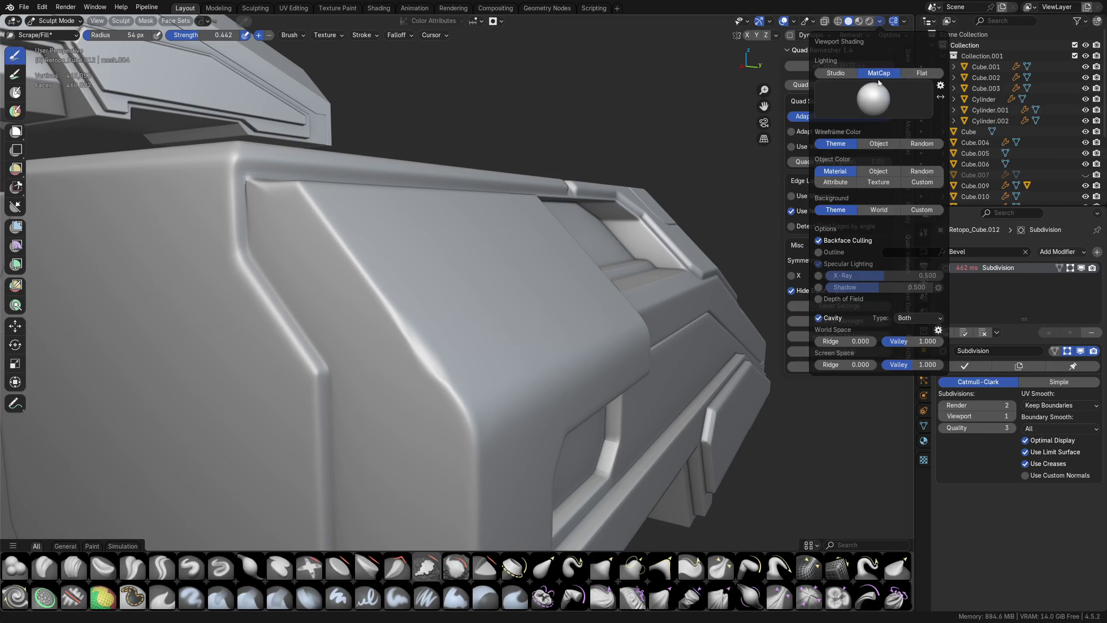
Step: Scrape the vertical edge directly below the slanted edge at the hull's flat end
{"action": "mouse_move", "coordinate": [440, 288]}
{"action": "middle_mouse_down"}
{"action": "mouse_move", "coordinate": [384, 390]}
{"action": "mouse_move", "coordinate": [365, 302]}
{"action": "middle_mouse_up"}
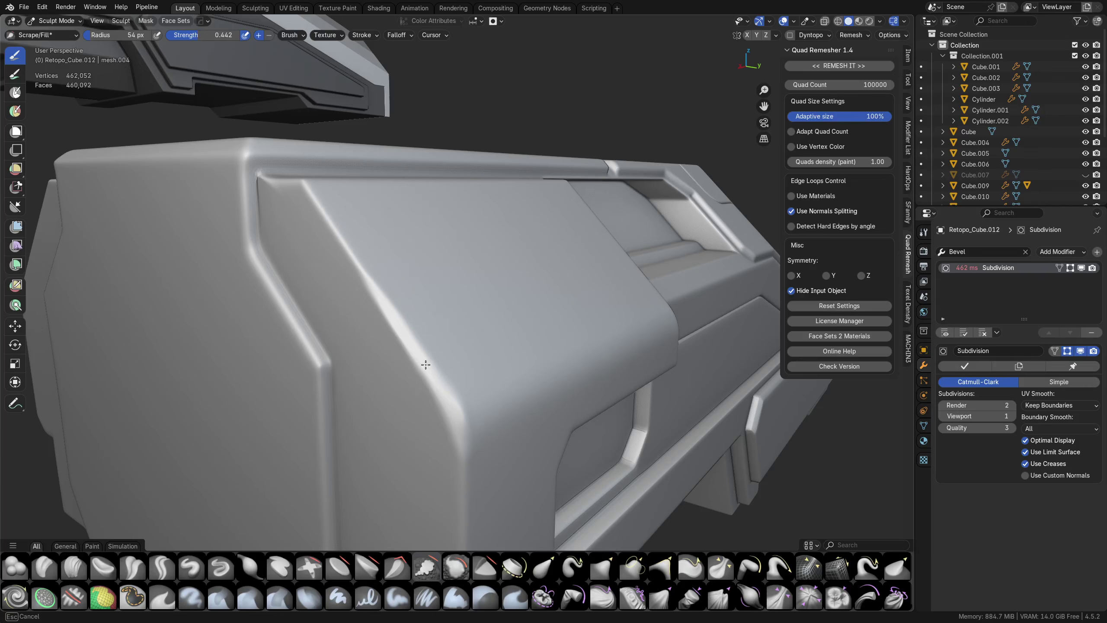
{"action": "mouse_move", "coordinate": [472, 407]}
{"action": "middle_mouse_down"}
{"action": "mouse_move", "coordinate": [462, 361]}
{"action": "mouse_move", "coordinate": [433, 374]}
{"action": "middle_mouse_up"}
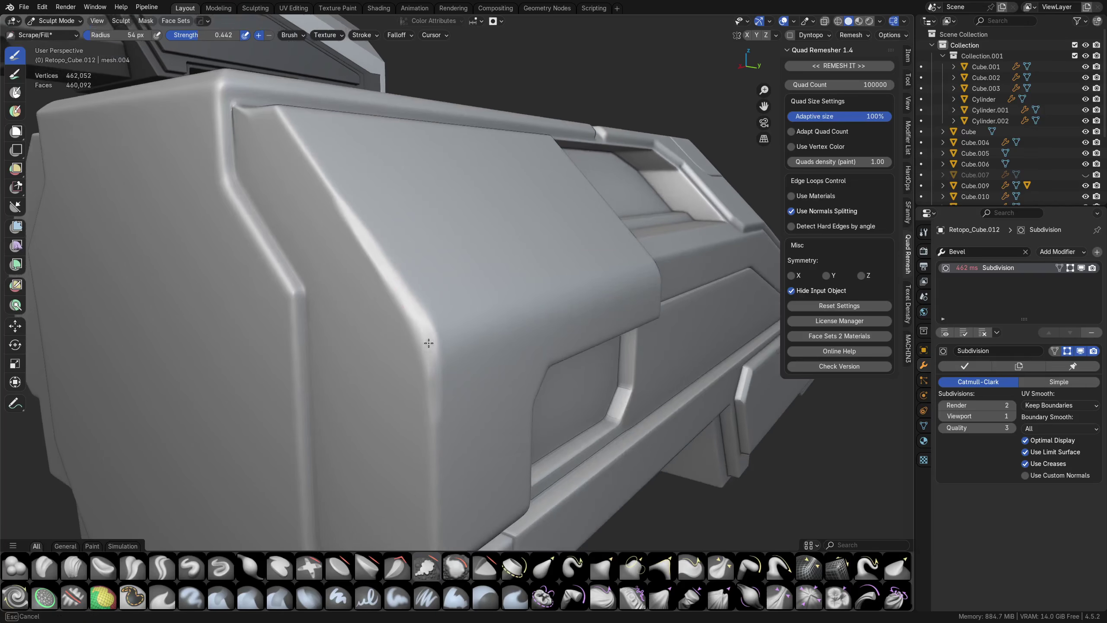
{"action": "left_click_drag", "start_coordinate": [440, 399], "coordinate": [437, 417]}
{"action": "scroll", "coordinate": [459, 398], "scroll_direction": "down", "scroll_amount": 3}
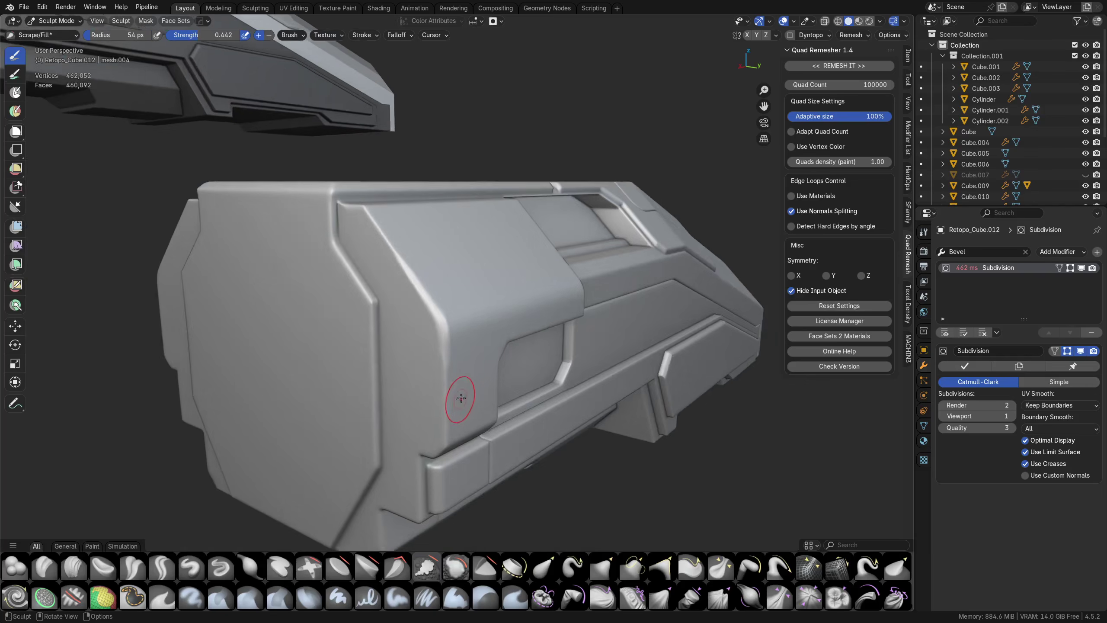
Step: Examine the scraped edges, stepped side panels and top seams of the hull from several angles
{"action": "middle_click_drag", "start_coordinate": [459, 398], "coordinate": [387, 375]}
{"action": "middle_click_drag", "start_coordinate": [506, 348], "coordinate": [525, 362]}
{"action": "scroll", "coordinate": [526, 361], "scroll_direction": "up", "scroll_amount": 4}
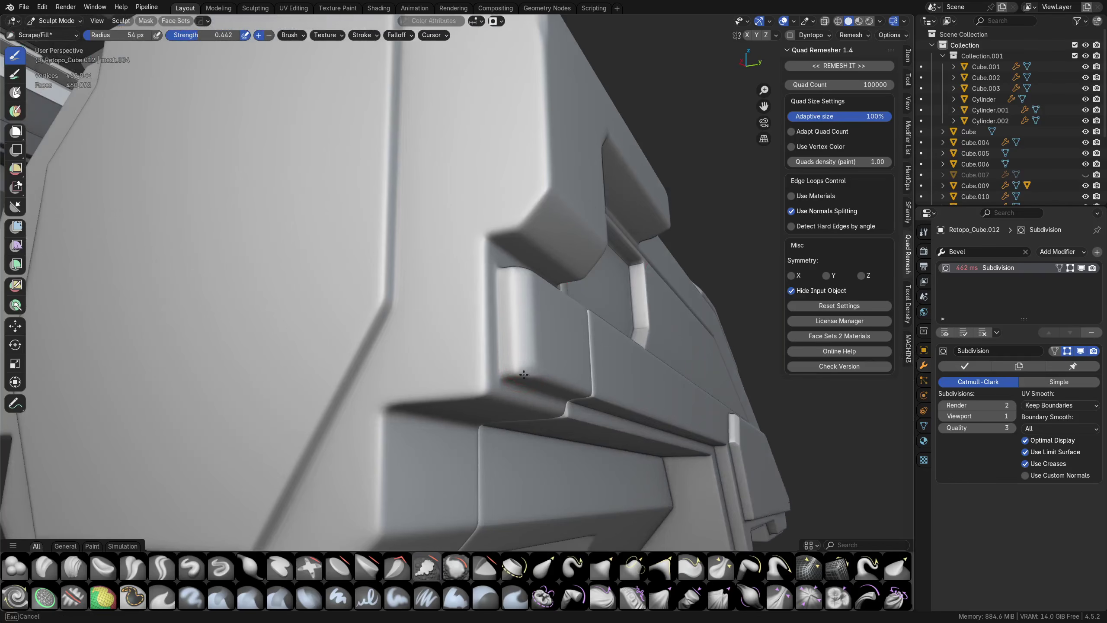
{"action": "scroll", "coordinate": [377, 332], "scroll_direction": "down", "scroll_amount": 4}
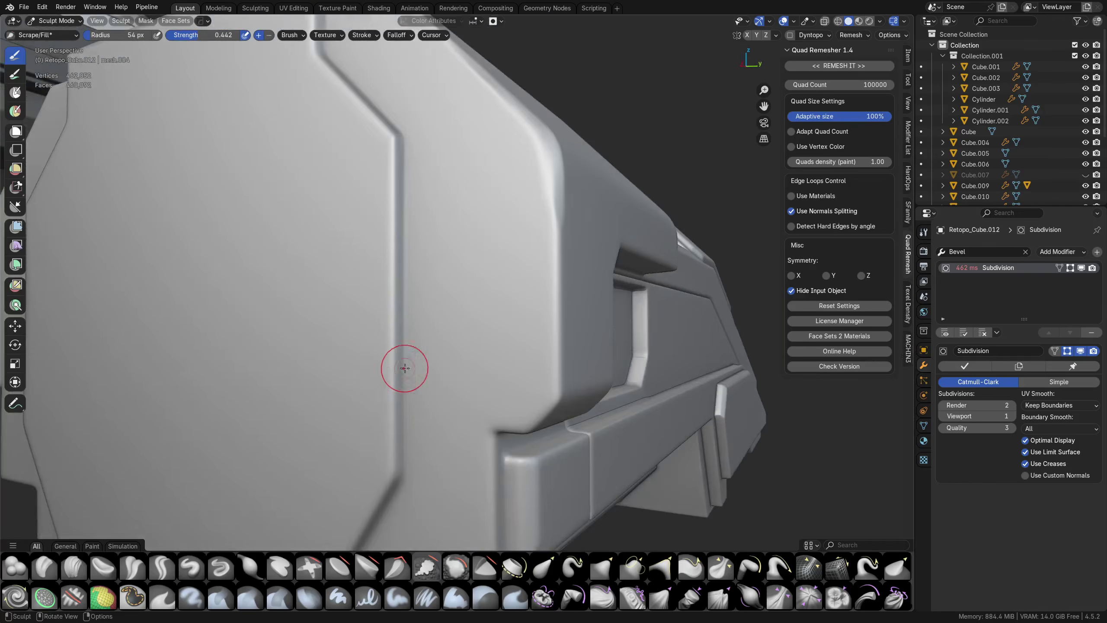
{"action": "middle_click_drag", "start_coordinate": [403, 366], "coordinate": [467, 388]}
{"action": "scroll", "coordinate": [467, 388], "scroll_direction": "up", "scroll_amount": 3}
{"action": "middle_click_drag", "start_coordinate": [406, 428], "coordinate": [435, 385], "text": "shift"}
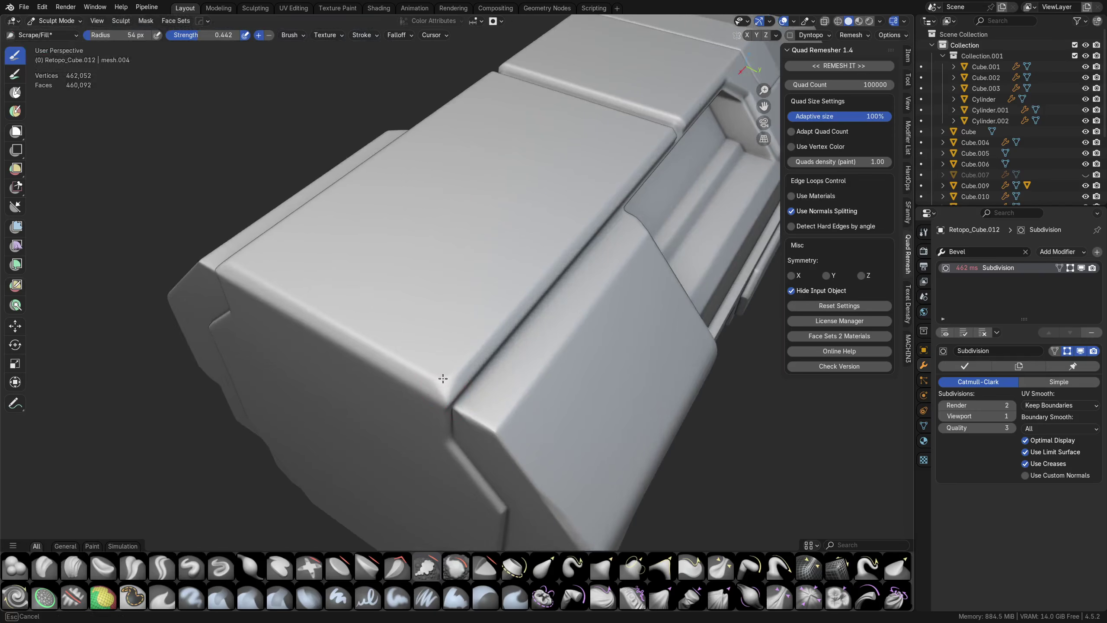
{"action": "scroll", "coordinate": [443, 378], "scroll_direction": "down", "scroll_amount": 5}
{"action": "middle_click_drag", "start_coordinate": [443, 379], "coordinate": [491, 325]}
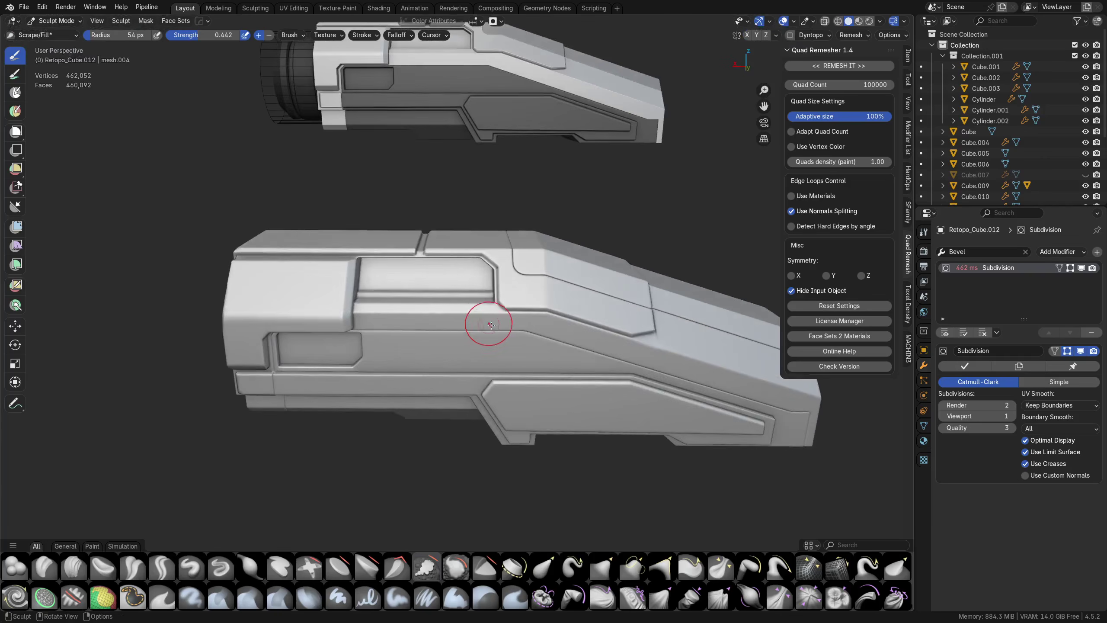
Step: Switch from sculpting to Object Mode and deselect the hull
{"action": "key", "text": "ctrl+Tab"}
{"action": "scroll", "coordinate": [476, 349], "scroll_direction": "down", "scroll_amount": 4}
{"action": "left_click", "coordinate": [449, 375]}
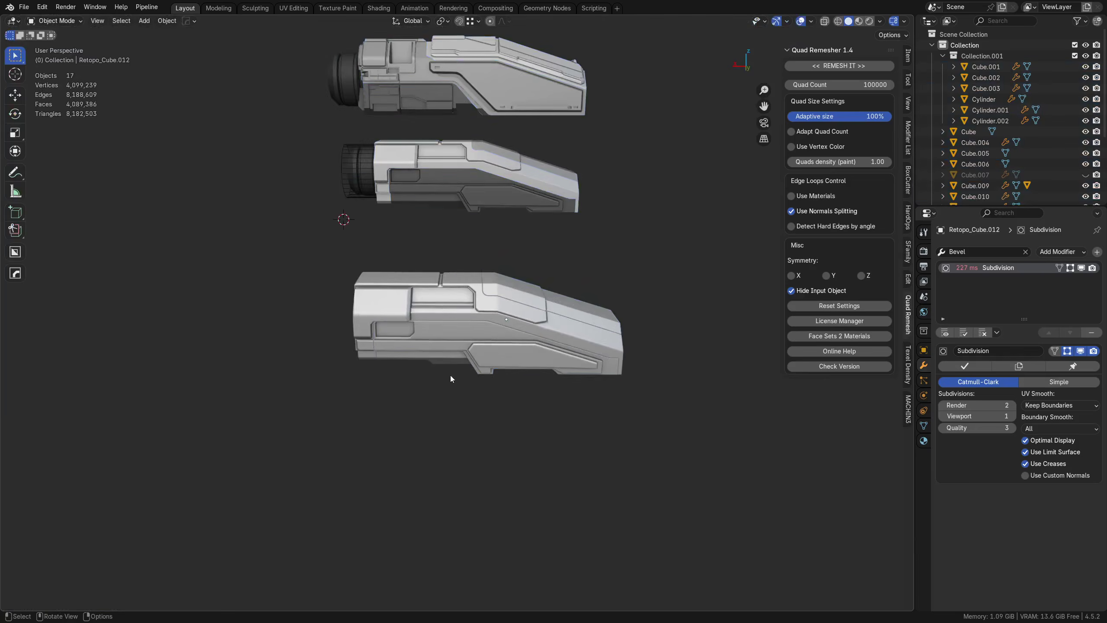
Step: Examine the mesh density and soft edges along the hull's panel seams and tapered end, with and without the wireframe
{"action": "middle_click_drag", "start_coordinate": [450, 376], "coordinate": [527, 348]}
{"action": "scroll", "coordinate": [507, 352], "scroll_direction": "up", "scroll_amount": 3}
{"action": "scroll", "coordinate": [492, 311], "scroll_direction": "up", "scroll_amount": 9}
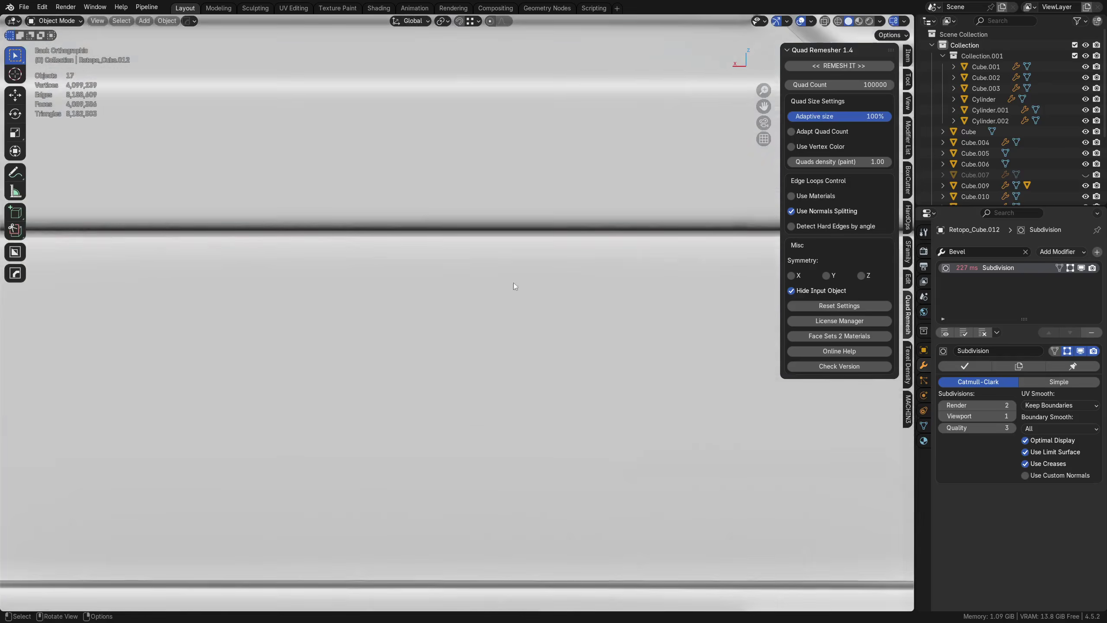
{"action": "scroll", "coordinate": [443, 302], "scroll_direction": "up", "scroll_amount": 6}
{"action": "middle_click_drag", "start_coordinate": [514, 282], "coordinate": [375, 307], "text": "shift"}
{"action": "key", "text": "shift+z"}
{"action": "scroll", "coordinate": [362, 250], "scroll_direction": "down", "scroll_amount": 10}
{"action": "scroll", "coordinate": [131, 301], "scroll_direction": "up", "scroll_amount": 9}
{"action": "scroll", "coordinate": [375, 311], "scroll_direction": "up", "scroll_amount": 4}
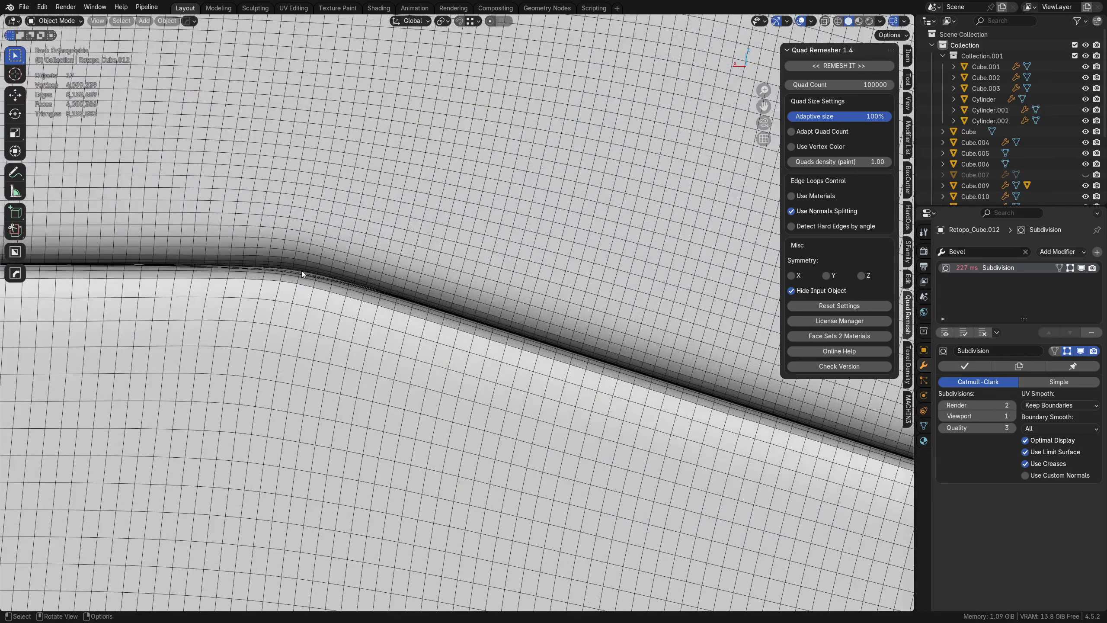
{"action": "scroll", "coordinate": [283, 270], "scroll_direction": "down", "scroll_amount": 12}
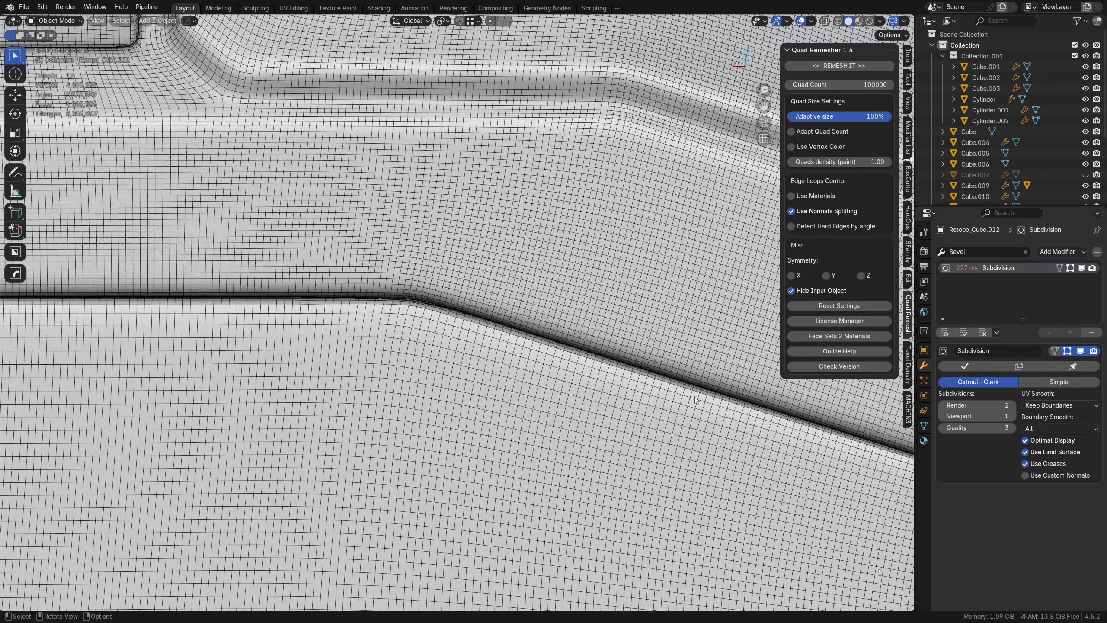
{"action": "scroll", "coordinate": [383, 364], "scroll_direction": "up", "scroll_amount": 12}
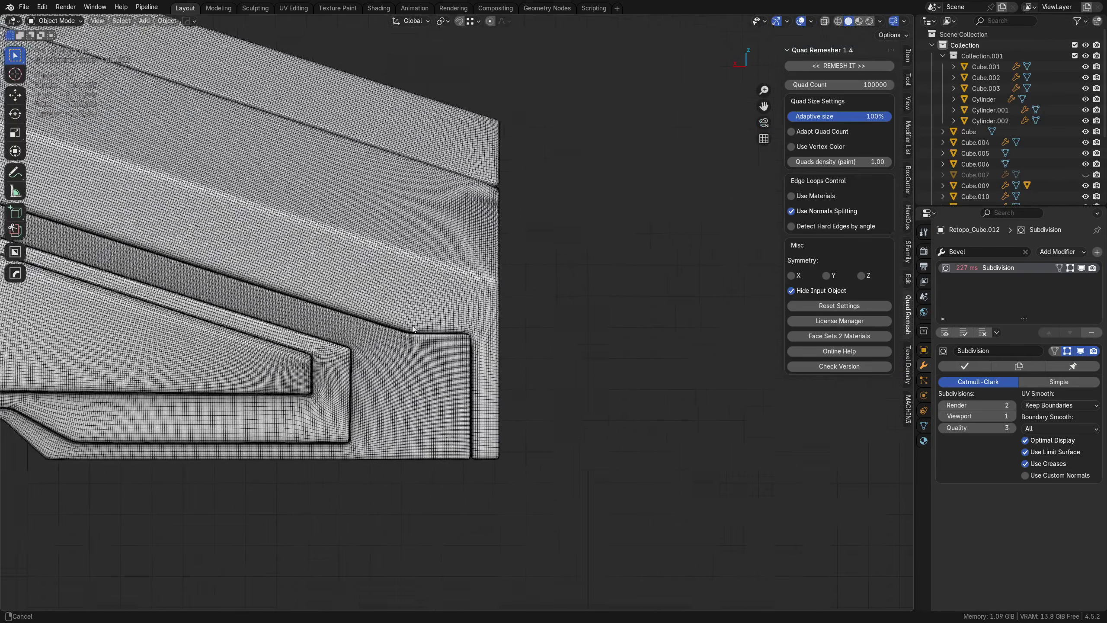
{"action": "scroll", "coordinate": [448, 336], "scroll_direction": "down", "scroll_amount": 10}
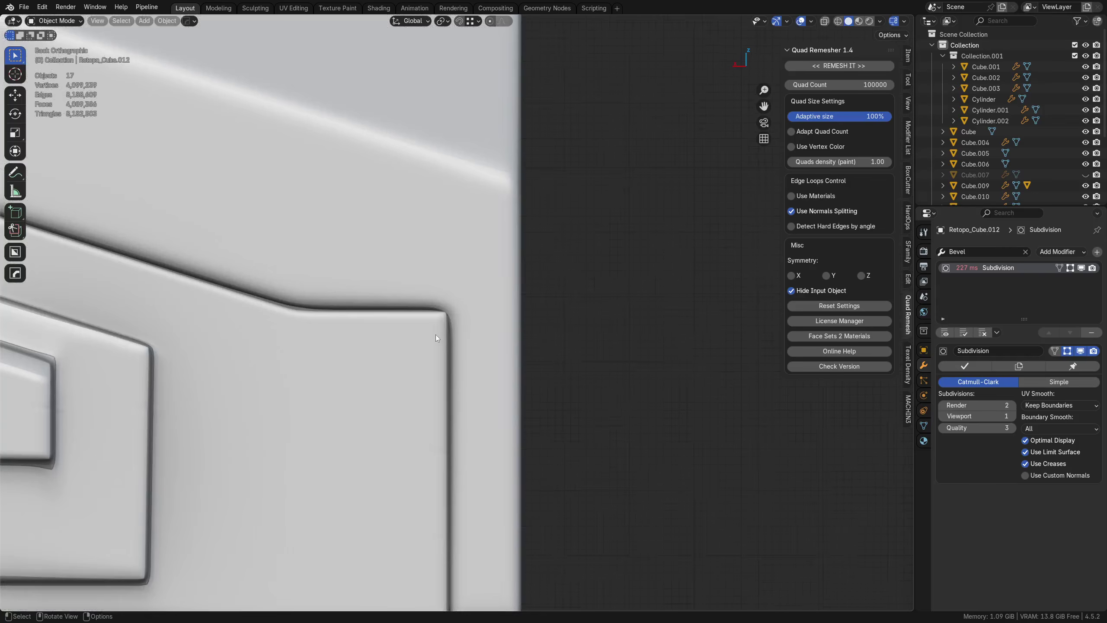
{"action": "mouse_move", "coordinate": [265, 301]}
{"action": "middle_mouse_down"}
{"action": "mouse_move", "coordinate": [388, 359]}
{"action": "mouse_move", "coordinate": [434, 372]}
{"action": "mouse_move", "coordinate": [449, 358]}
{"action": "middle_mouse_up"}
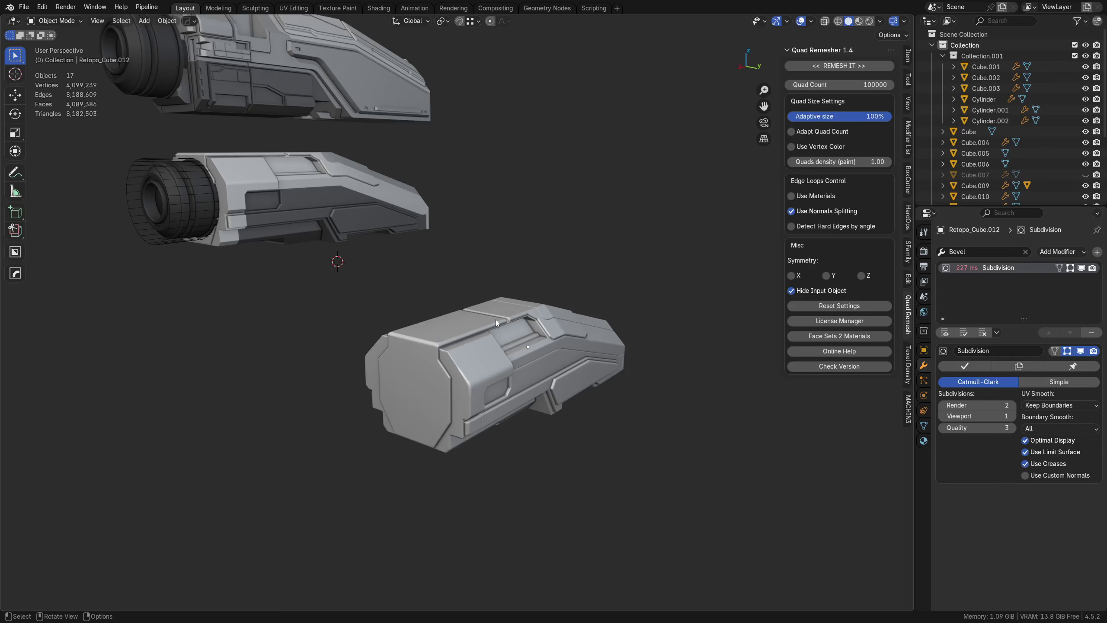
Step: Copy the object color of the original lower hull part to its retopologized counterpart
{"action": "left_click", "coordinate": [313, 207]}
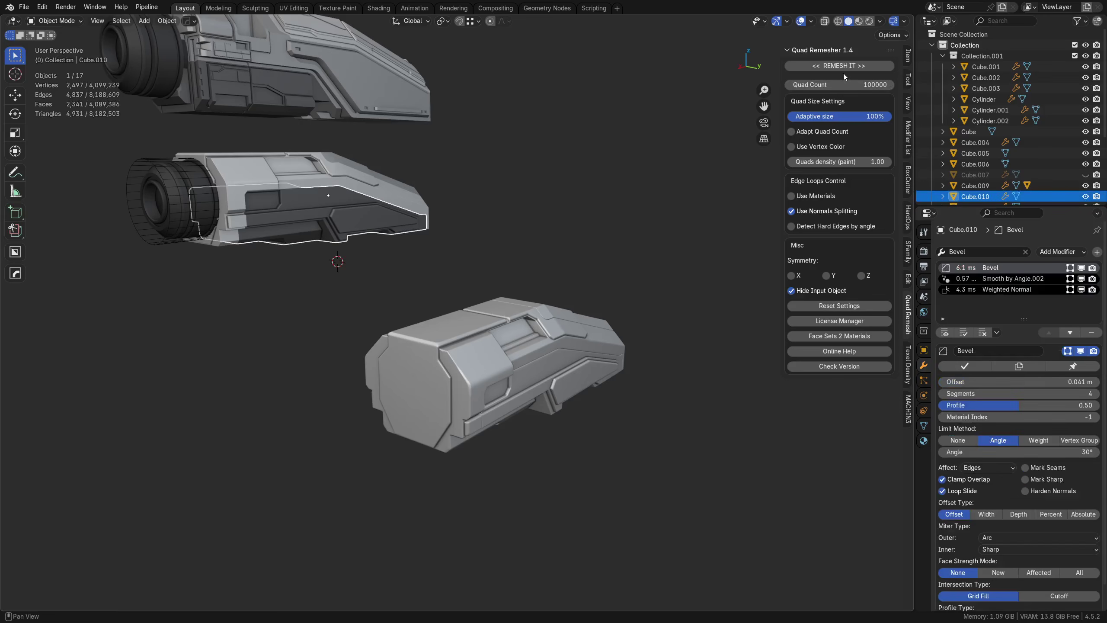
{"action": "left_click", "coordinate": [909, 54]}
{"action": "left_click", "coordinate": [537, 399]}
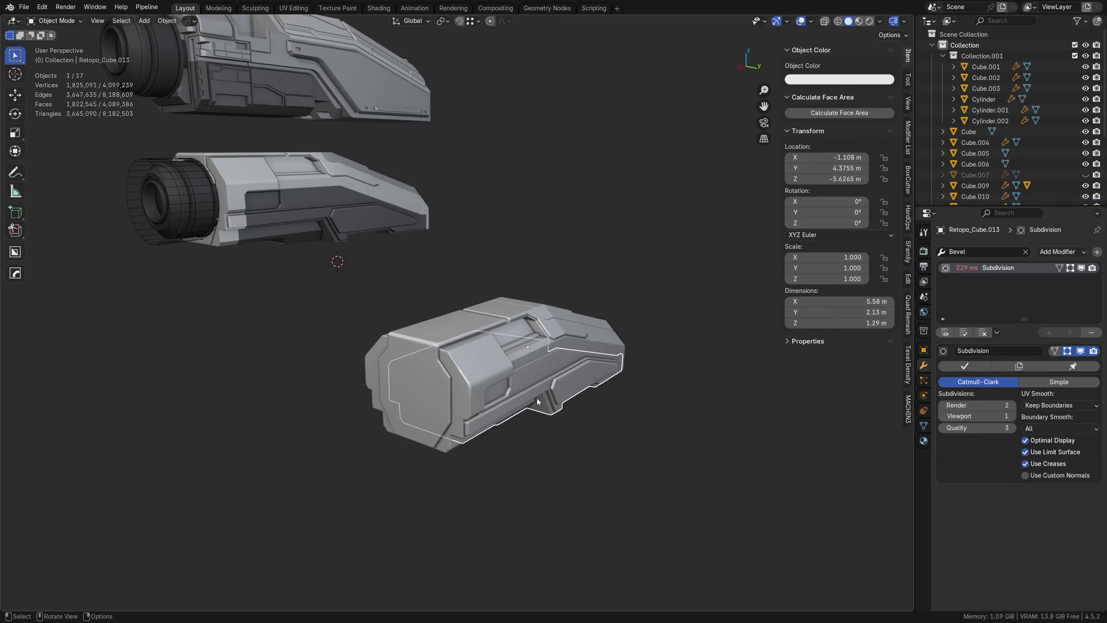
Step: Copy the object colors of the original main shell and top armor plate to their retopologized counterparts
{"action": "left_click", "coordinate": [296, 173]}
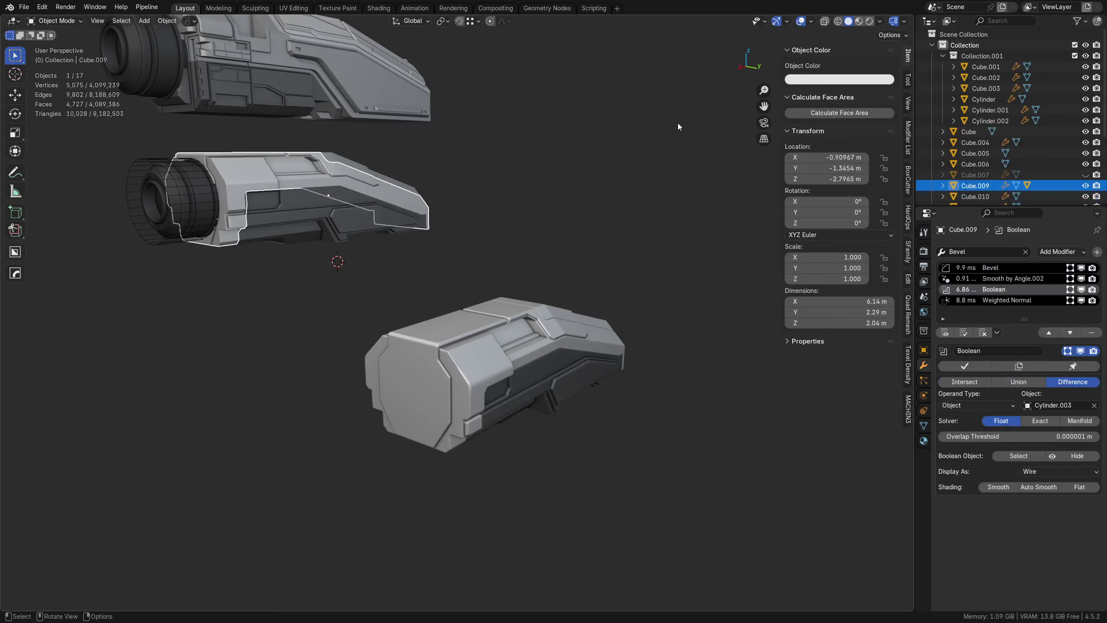
{"action": "left_click", "coordinate": [571, 334]}
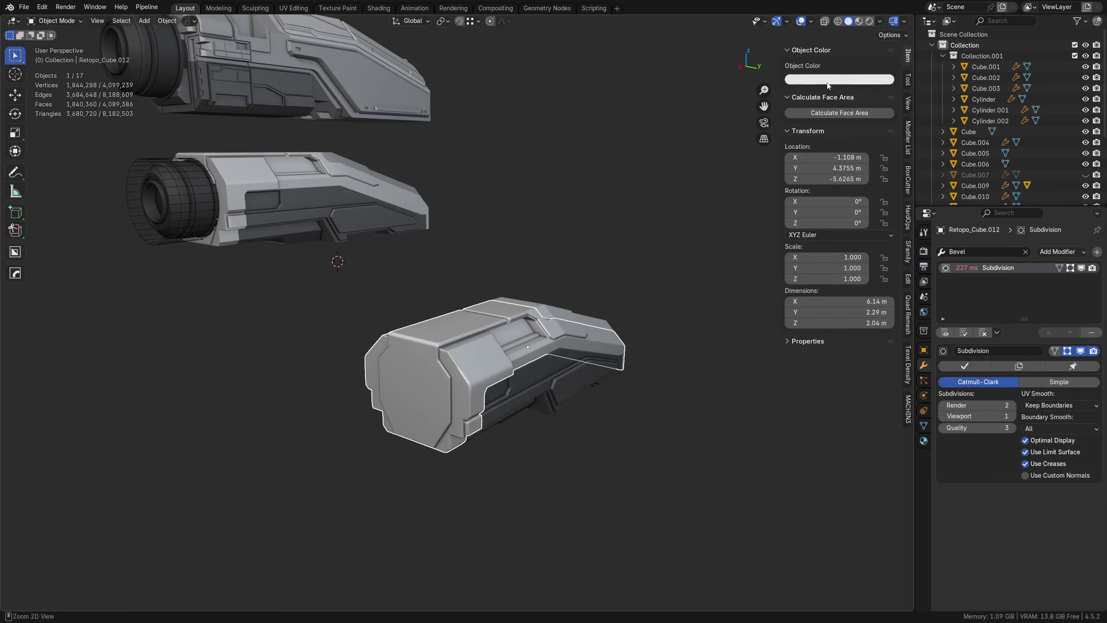
{"action": "middle_click_drag", "start_coordinate": [434, 148], "coordinate": [399, 154]}
{"action": "left_click", "coordinate": [432, 132]}
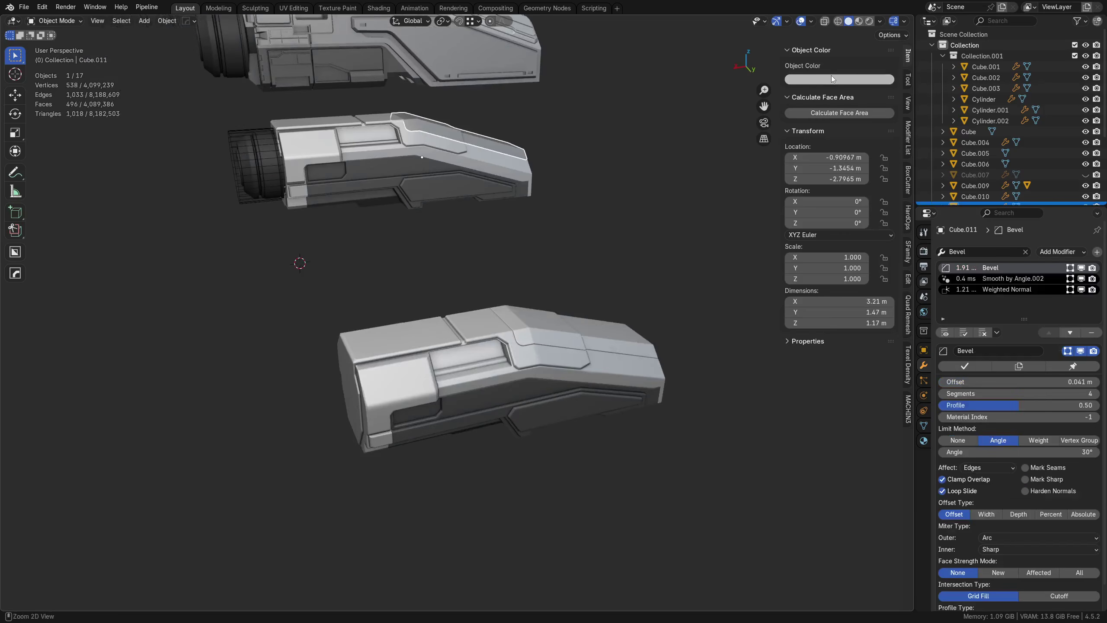
{"action": "left_click", "coordinate": [548, 349]}
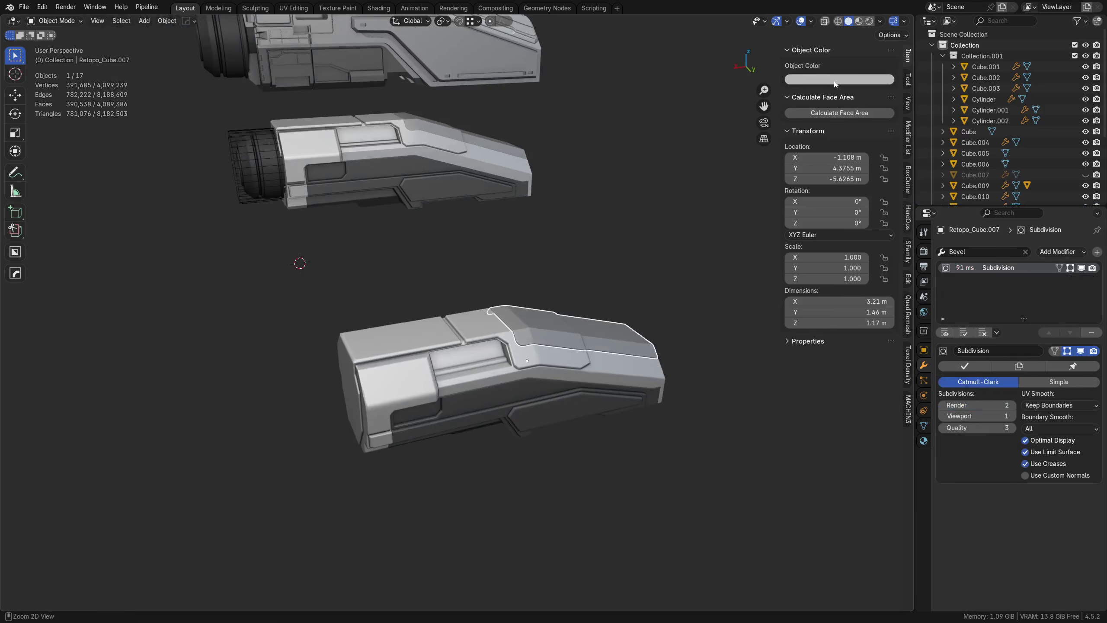
Step: Move the three retopologized parts together about -5.69 m in Y and 0.60 m in Z, beneath the original hull, and deselect everything
{"action": "left_click", "coordinate": [601, 237]}
{"action": "left_click", "coordinate": [547, 322]}
{"action": "left_click", "coordinate": [450, 390], "text": "shift"}
{"action": "left_click", "coordinate": [482, 425], "text": "shift"}
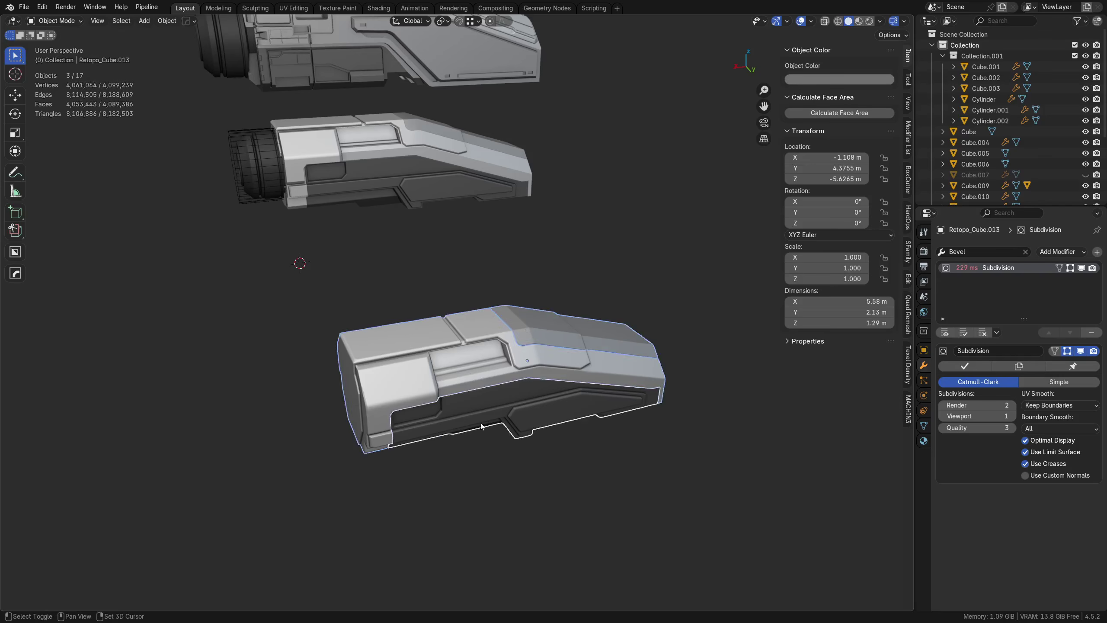
{"action": "middle_click_drag", "start_coordinate": [482, 425], "coordinate": [691, 341]}
{"action": "key", "text": "g"}
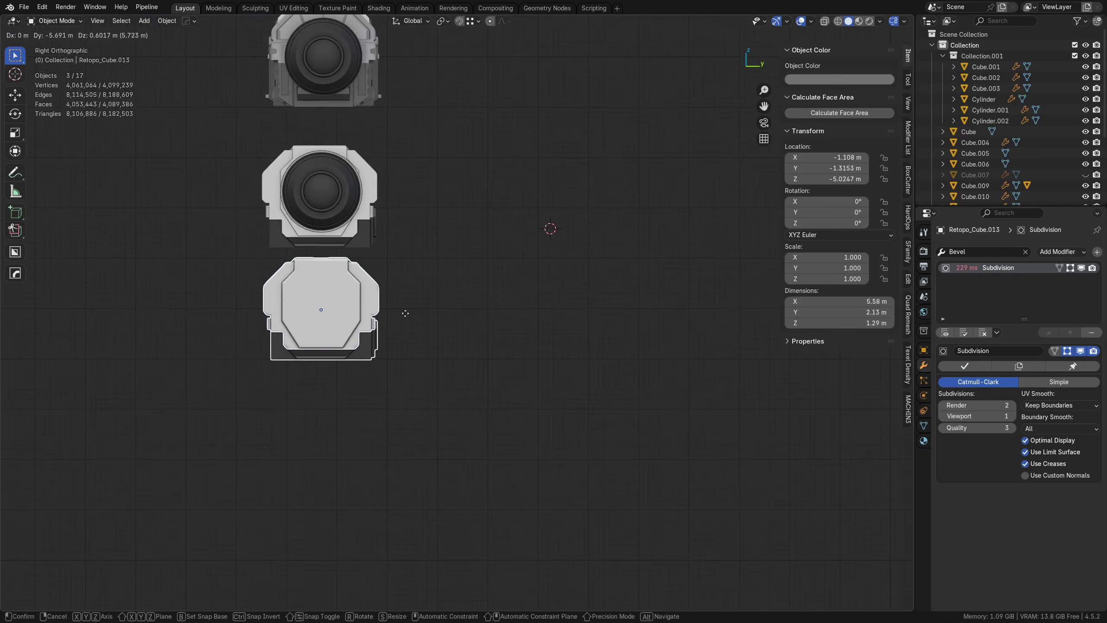
{"action": "left_click", "coordinate": [405, 309]}
{"action": "key", "text": "a"}
{"action": "key", "text": "a"}
{"action": "middle_click_drag", "start_coordinate": [524, 308], "coordinate": [484, 343]}
{"action": "scroll", "coordinate": [507, 309], "scroll_direction": "down", "scroll_amount": 2}
{"action": "left_click", "coordinate": [412, 438]}
{"action": "key", "text": "g"}
{"action": "right_click", "coordinate": [411, 438]}
{"action": "left_click", "coordinate": [444, 449]}
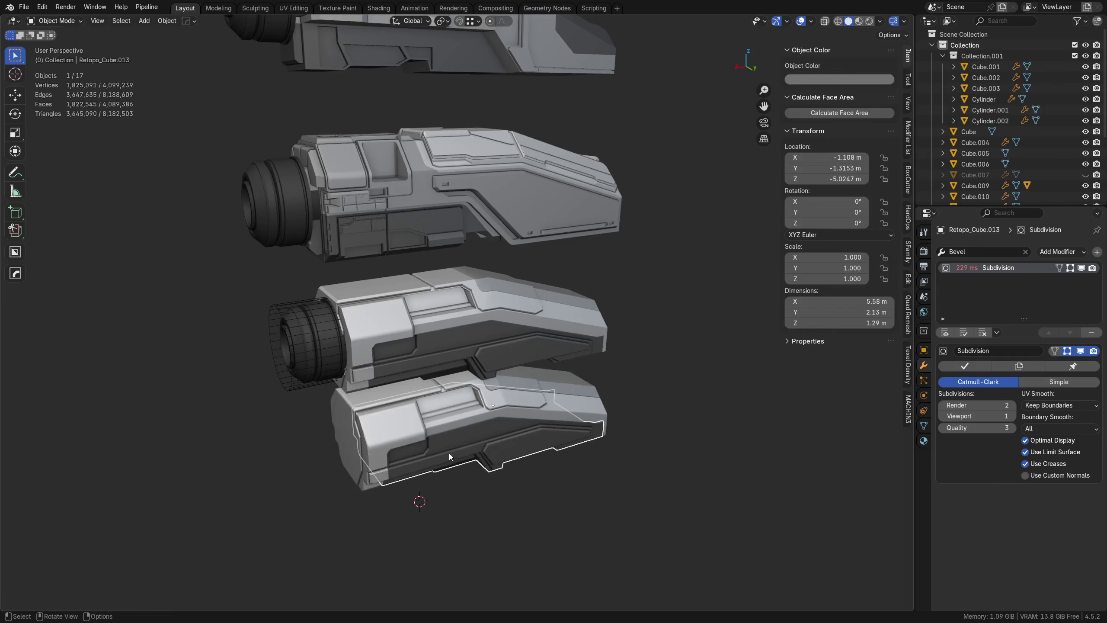
Step: Examine the flat end and lower side panels of the retopologized hull up close from below
{"action": "middle_click_drag", "start_coordinate": [515, 420], "coordinate": [553, 495], "text": "alt"}
{"action": "scroll", "coordinate": [528, 398], "scroll_direction": "down", "scroll_amount": 5}
{"action": "middle_click_drag", "start_coordinate": [504, 175], "coordinate": [527, 366]}
{"action": "scroll", "coordinate": [448, 355], "scroll_direction": "up", "scroll_amount": 4}
{"action": "scroll", "coordinate": [447, 352], "scroll_direction": "up", "scroll_amount": 5}
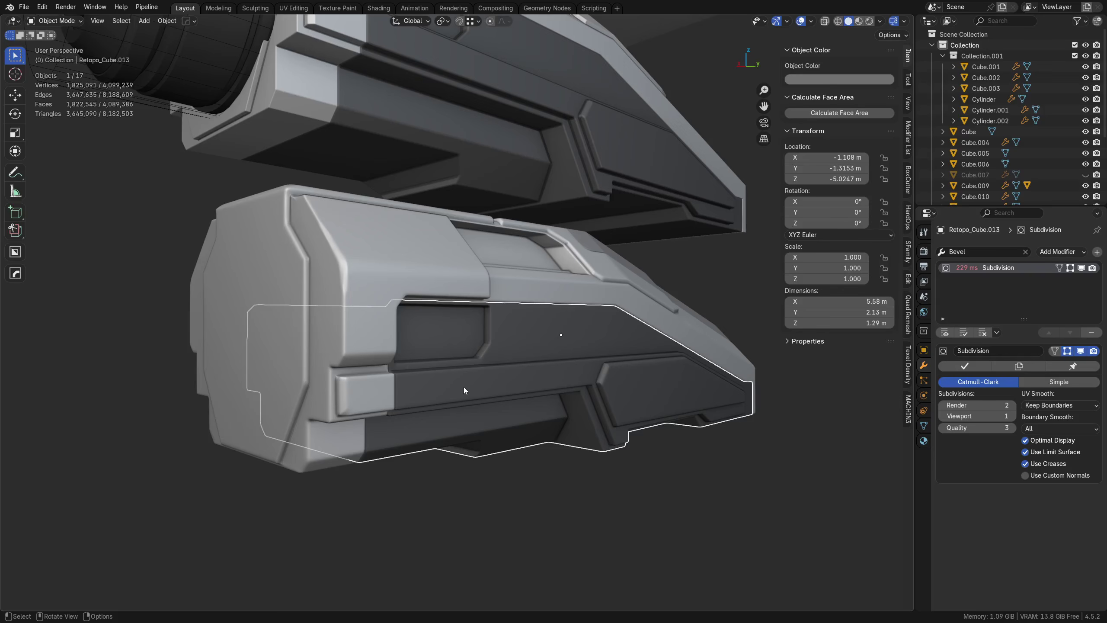
{"action": "key", "text": "g"}
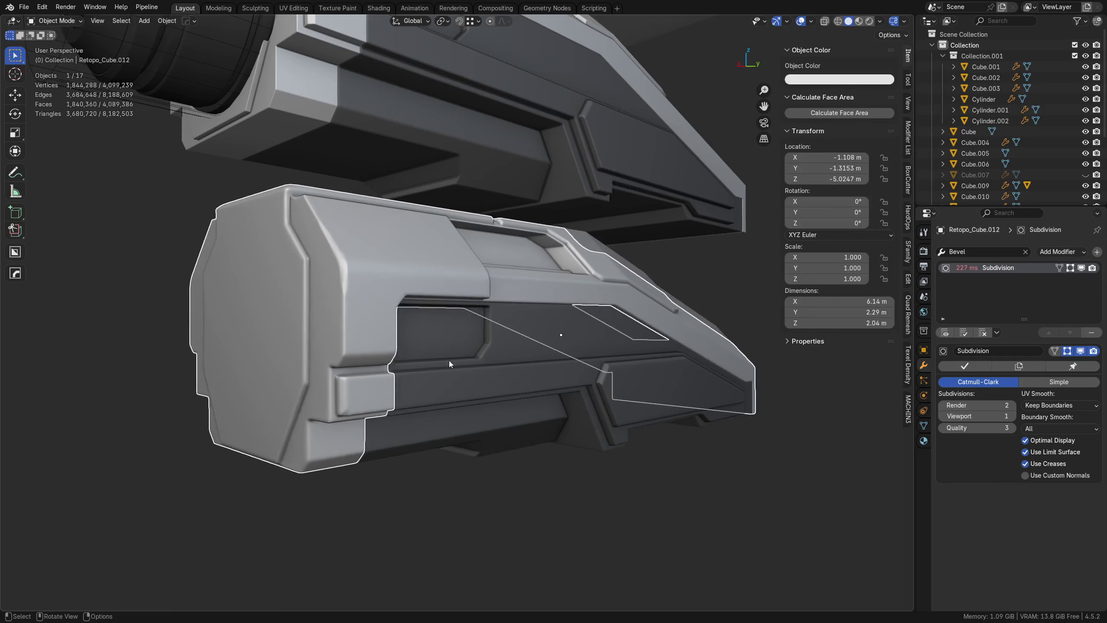
{"action": "left_click", "coordinate": [460, 372]}
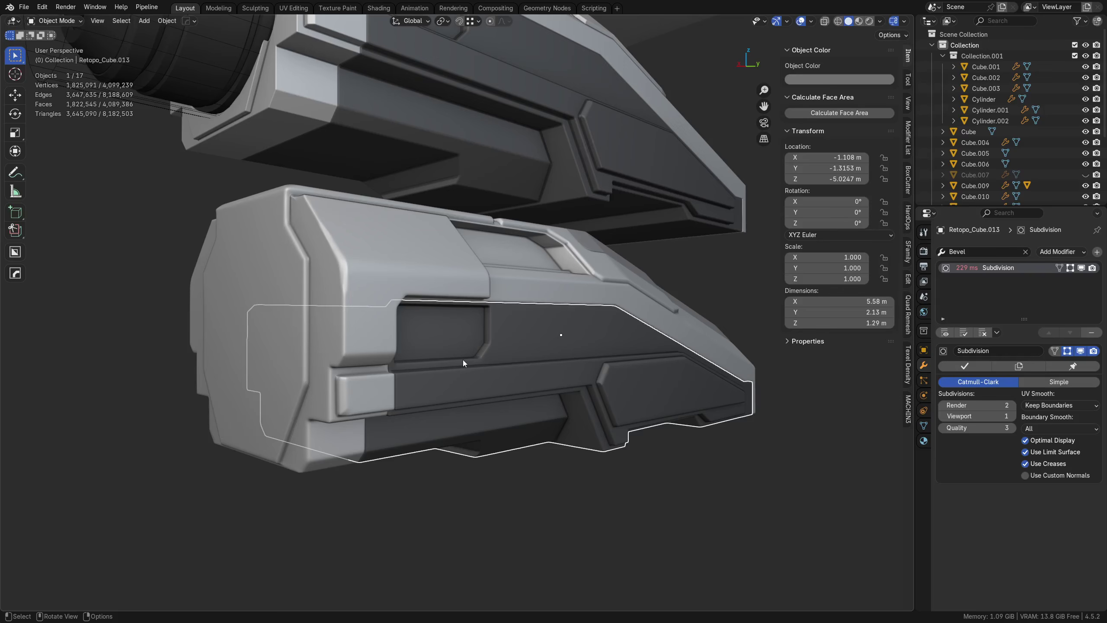
{"action": "left_click", "coordinate": [558, 528]}
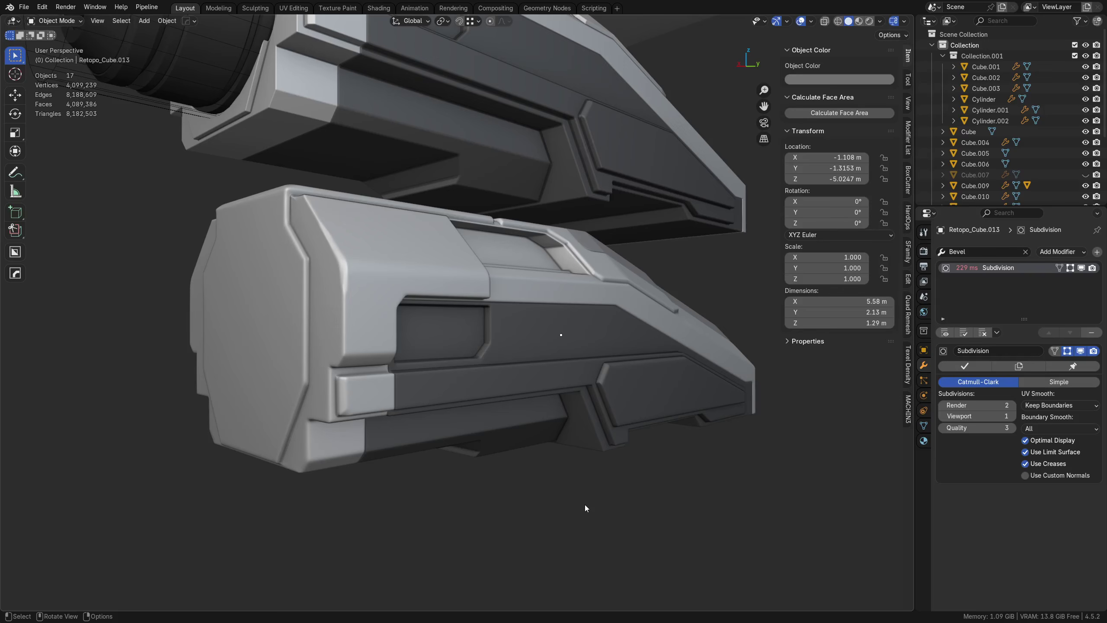
{"action": "left_click", "coordinate": [495, 413]}
{"action": "key", "text": "g"}
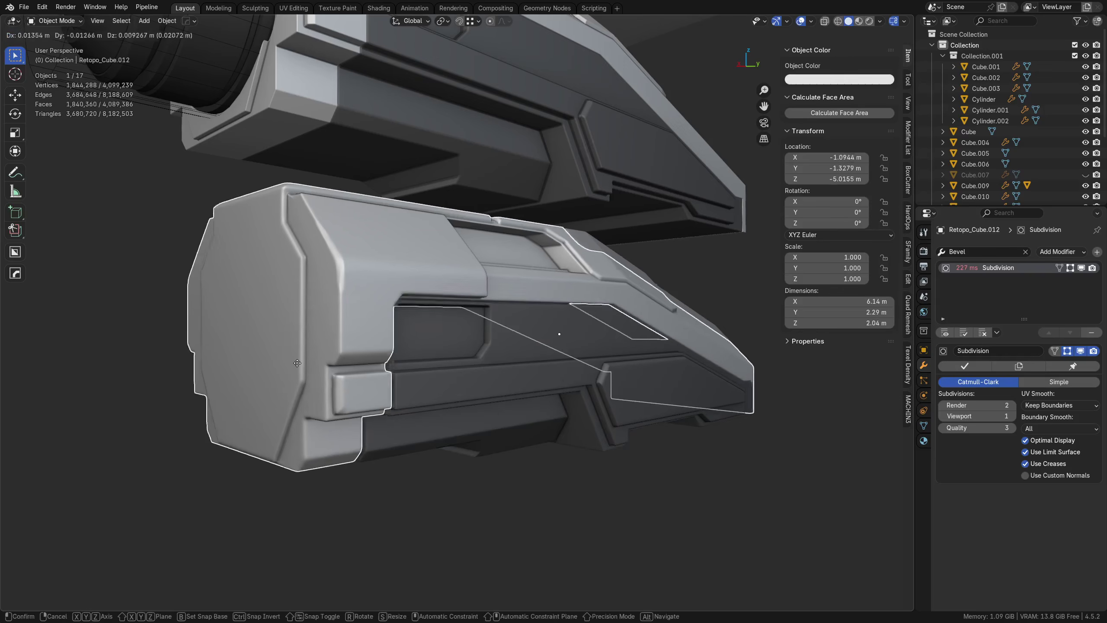
{"action": "right_click", "coordinate": [297, 363]}
{"action": "middle_click_drag", "start_coordinate": [533, 410], "coordinate": [453, 435], "text": "shift"}
{"action": "key", "text": "a"}
{"action": "key", "text": "alt+a"}
{"action": "scroll", "coordinate": [447, 304], "scroll_direction": "down", "scroll_amount": 1}
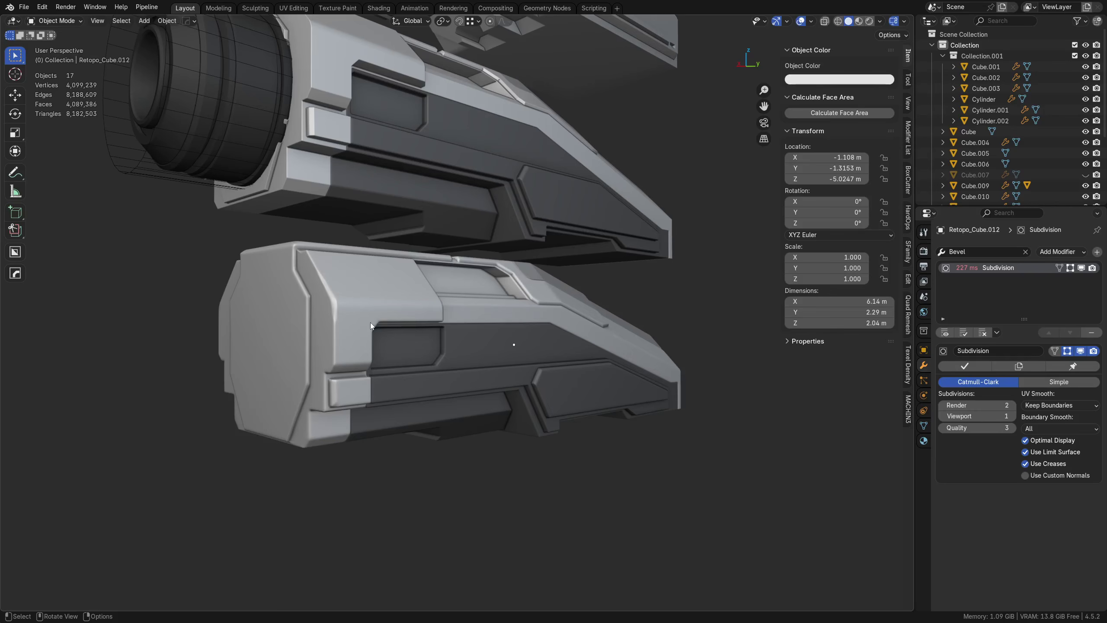
Step: In back view, select the retopologized main shell, lower part and top plate and move them together -0.19166 m along Z
{"action": "left_click", "coordinate": [371, 322]}
{"action": "key", "text": "ctrl+KP_1"}
{"action": "key", "text": "g"}
{"action": "key", "text": "z"}
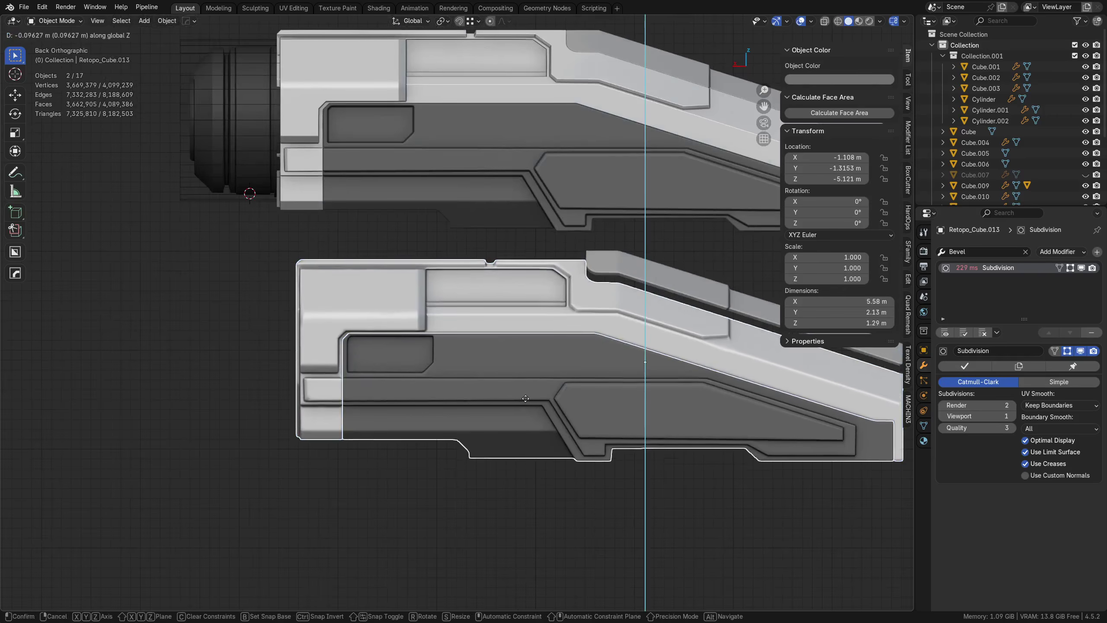
{"action": "right_click", "coordinate": [530, 407]}
{"action": "left_click", "coordinate": [660, 273], "text": "shift"}
{"action": "key", "text": "g"}
{"action": "key", "text": "z"}
{"action": "left_click", "coordinate": [665, 340]}
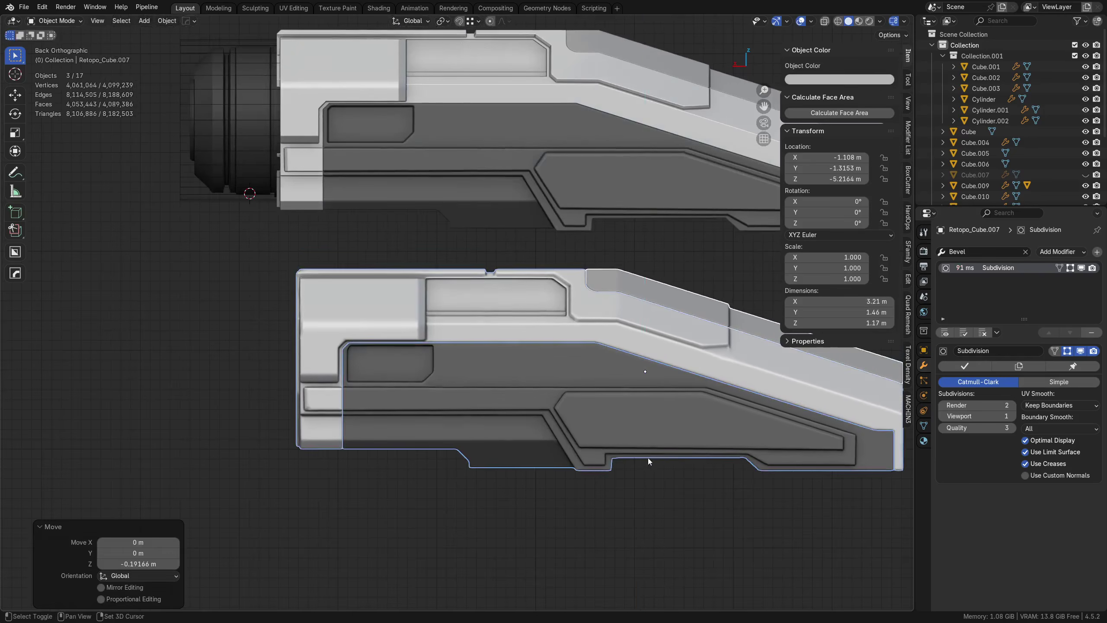
Step: Hide the wireframe cutter cylinder around the original hull's thruster and view all hull versions stacked together
{"action": "left_click", "coordinate": [244, 343]}
{"action": "scroll", "coordinate": [244, 343], "scroll_direction": "down", "scroll_amount": 3}
{"action": "middle_click_drag", "start_coordinate": [337, 339], "coordinate": [463, 345]}
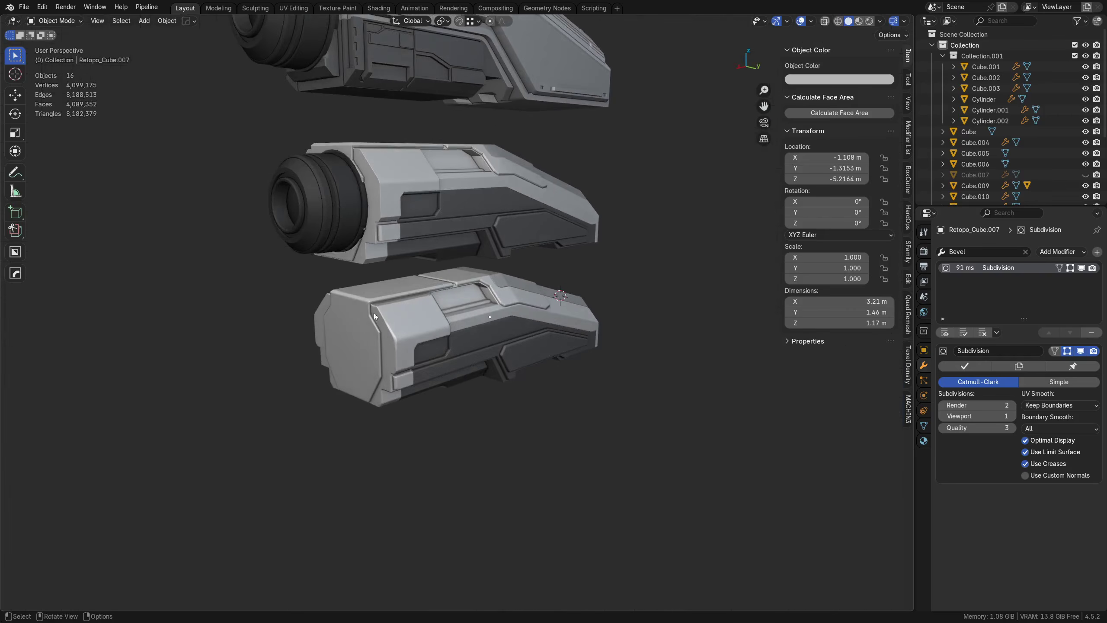
{"action": "middle_click_drag", "start_coordinate": [498, 266], "coordinate": [486, 384], "text": "shift"}
{"action": "scroll", "coordinate": [523, 371], "scroll_direction": "down", "scroll_amount": 1}
{"action": "middle_click_drag", "start_coordinate": [565, 360], "coordinate": [509, 435]}
{"action": "scroll", "coordinate": [323, 122], "scroll_direction": "up", "scroll_amount": 2}
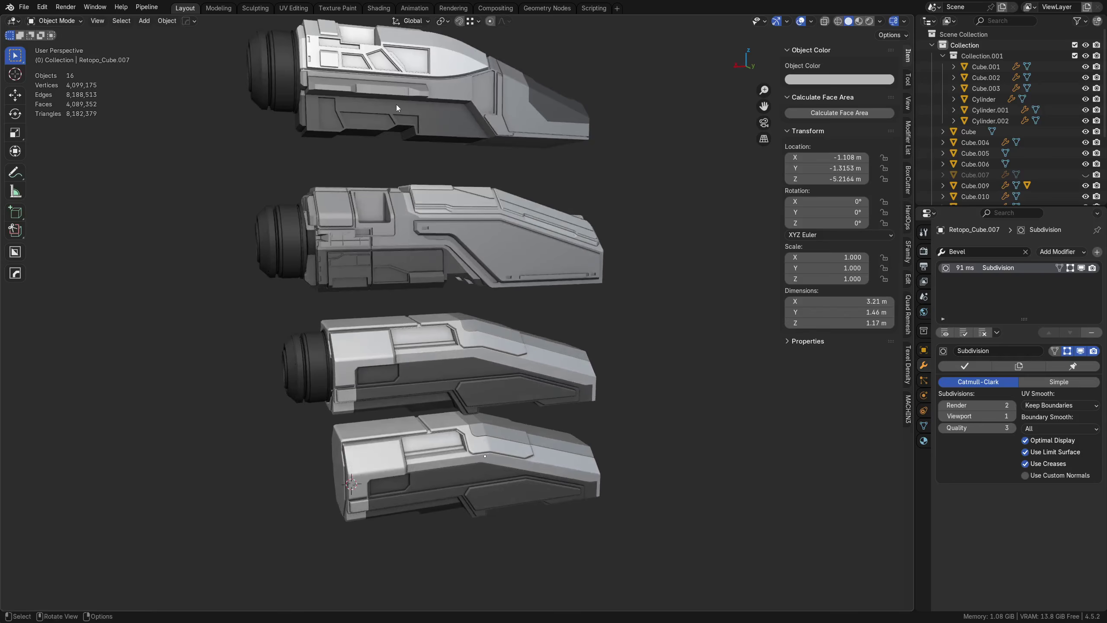
Step: Compare the stacked hull versions, selecting a part of each and ending close up on the retopologized main shell
{"action": "left_click", "coordinate": [425, 257]}
{"action": "left_click", "coordinate": [413, 369]}
{"action": "left_click", "coordinate": [417, 469]}
{"action": "middle_click_drag", "start_coordinate": [424, 470], "coordinate": [450, 327], "text": "shift"}
{"action": "scroll", "coordinate": [440, 349], "scroll_direction": "up", "scroll_amount": 8}
{"action": "scroll", "coordinate": [400, 426], "scroll_direction": "down", "scroll_amount": 10}
{"action": "middle_click_drag", "start_coordinate": [436, 91], "coordinate": [435, 192], "text": "shift"}
{"action": "left_click", "coordinate": [427, 181]}
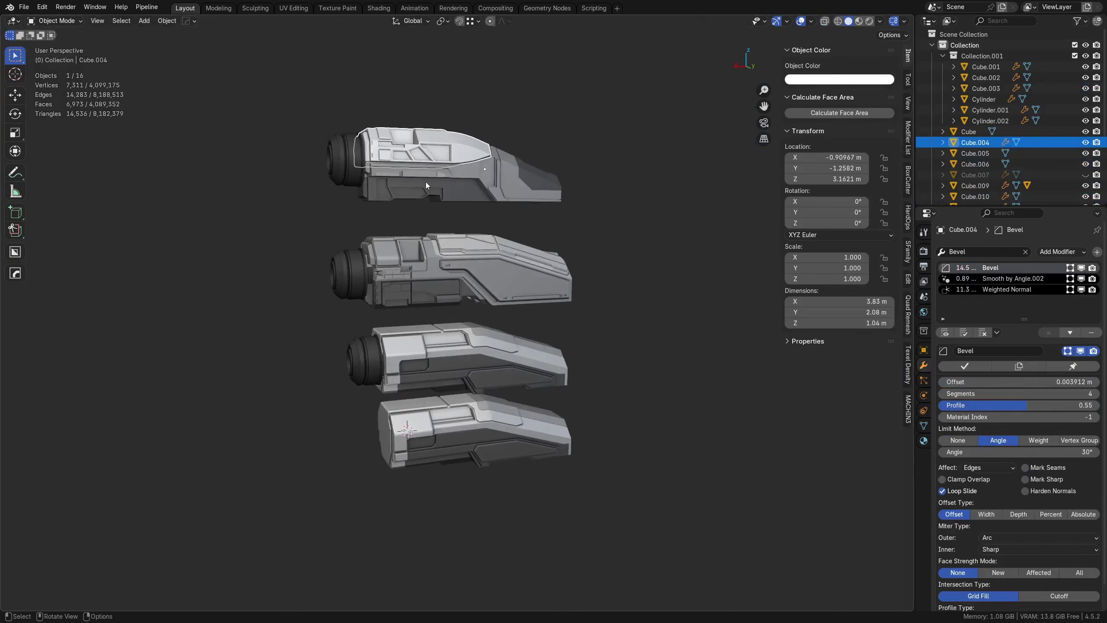
{"action": "left_click", "coordinate": [417, 256]}
{"action": "middle_click_drag", "start_coordinate": [488, 457], "coordinate": [543, 355], "text": "shift"}
{"action": "left_click", "coordinate": [471, 354]}
{"action": "scroll", "coordinate": [425, 298], "scroll_direction": "up", "scroll_amount": 6}
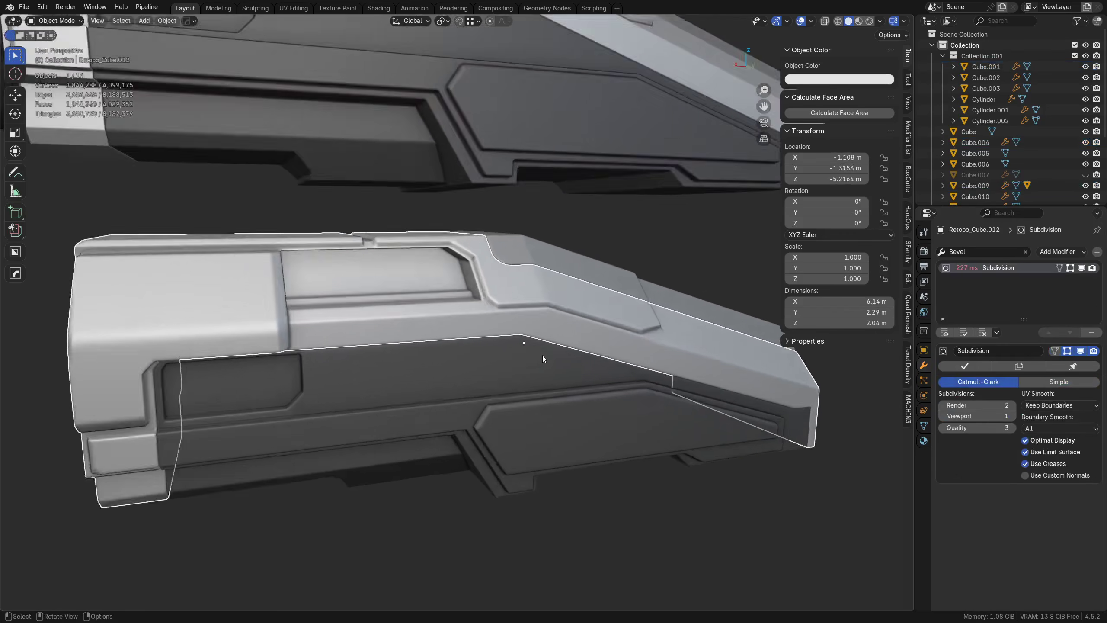
Step: Clear the selection, show the wireframe and examine the retopologized hull's mesh flow on its lower side panels and flat end
{"action": "scroll", "coordinate": [522, 370], "scroll_direction": "up", "scroll_amount": 3}
{"action": "scroll", "coordinate": [525, 393], "scroll_direction": "down", "scroll_amount": 2}
{"action": "key", "text": "alt+a"}
{"action": "middle_click_drag", "start_coordinate": [529, 459], "coordinate": [477, 409], "text": "shift"}
{"action": "scroll", "coordinate": [478, 408], "scroll_direction": "up", "scroll_amount": 4}
{"action": "key", "text": "shift+z"}
{"action": "scroll", "coordinate": [387, 385], "scroll_direction": "up", "scroll_amount": 1}
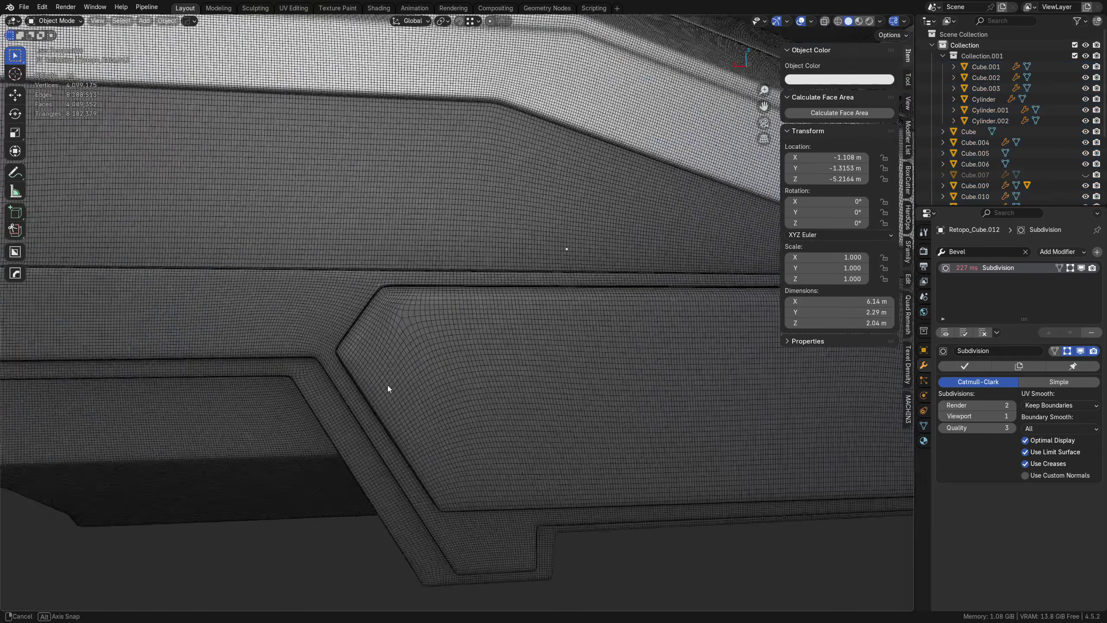
{"action": "middle_click_drag", "start_coordinate": [388, 385], "coordinate": [556, 375]}
{"action": "scroll", "coordinate": [555, 375], "scroll_direction": "down", "scroll_amount": 5}
{"action": "middle_click_drag", "start_coordinate": [432, 356], "coordinate": [493, 283]}
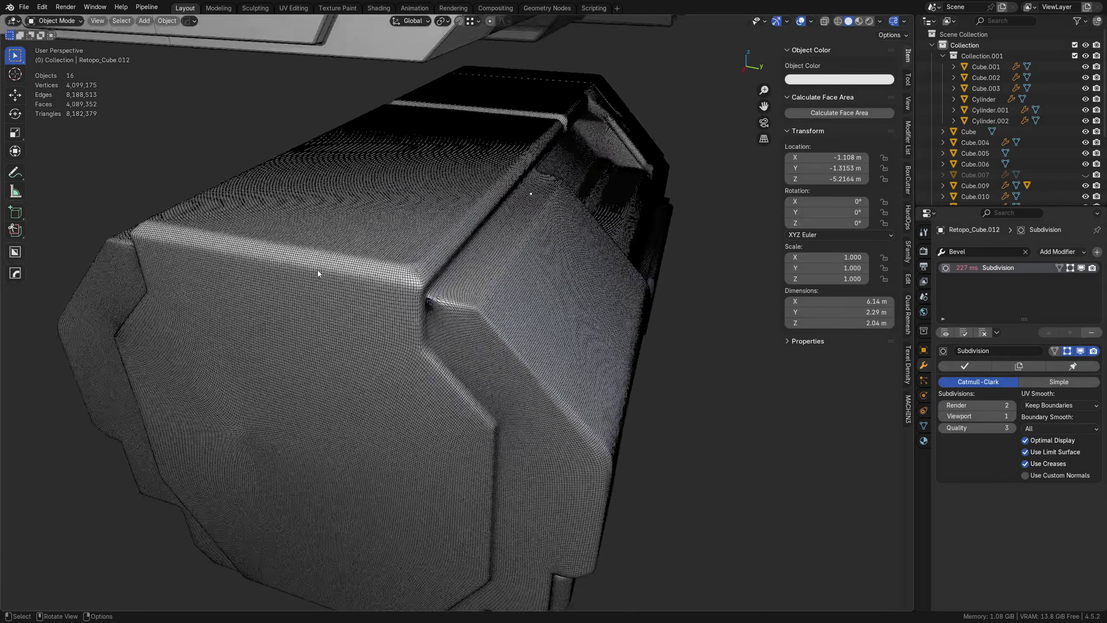
Step: Examine the retopologized shell's wireframe around the recessed corner where the flat end meets the side
{"action": "scroll", "coordinate": [426, 335], "scroll_direction": "up", "scroll_amount": 5}
{"action": "middle_click_drag", "start_coordinate": [426, 351], "coordinate": [458, 304]}
{"action": "scroll", "coordinate": [457, 304], "scroll_direction": "up", "scroll_amount": 3}
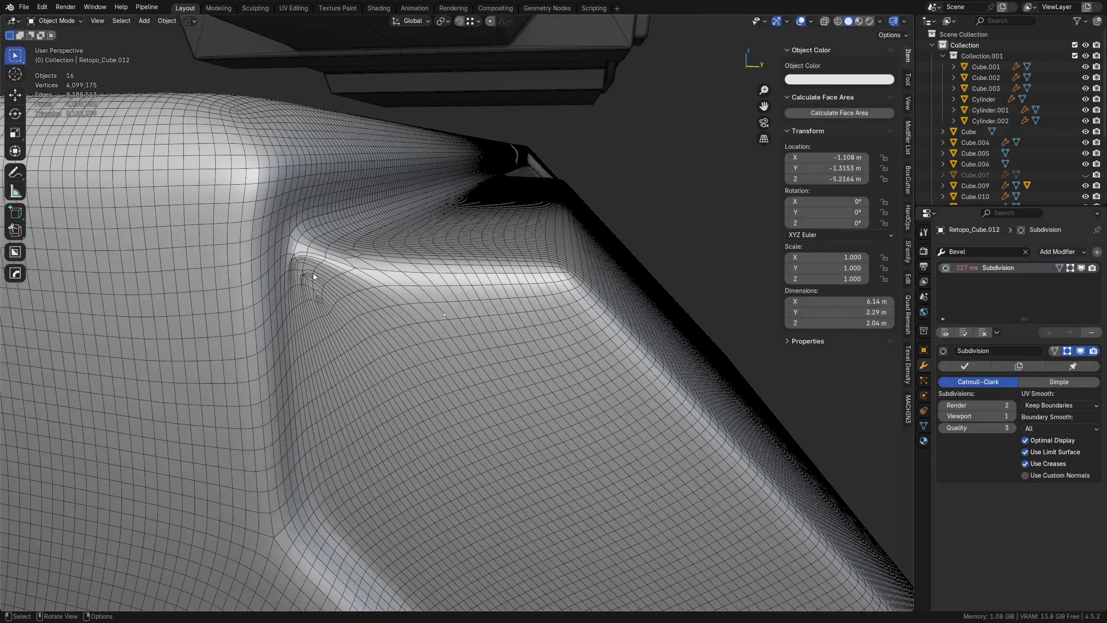
{"action": "middle_click_drag", "start_coordinate": [314, 282], "coordinate": [434, 317]}
{"action": "scroll", "coordinate": [443, 387], "scroll_direction": "up", "scroll_amount": 8}
{"action": "middle_click", "coordinate": [234, 551], "text": "alt"}
{"action": "scroll", "coordinate": [428, 381], "scroll_direction": "down", "scroll_amount": 4}
Step: Inspect the original main shell's topology at the same recessed corner in Edit Mode, and return to Object Mode
{"action": "left_click", "coordinate": [437, 379]}
{"action": "key", "text": "Tab"}
{"action": "left_click", "coordinate": [417, 382]}
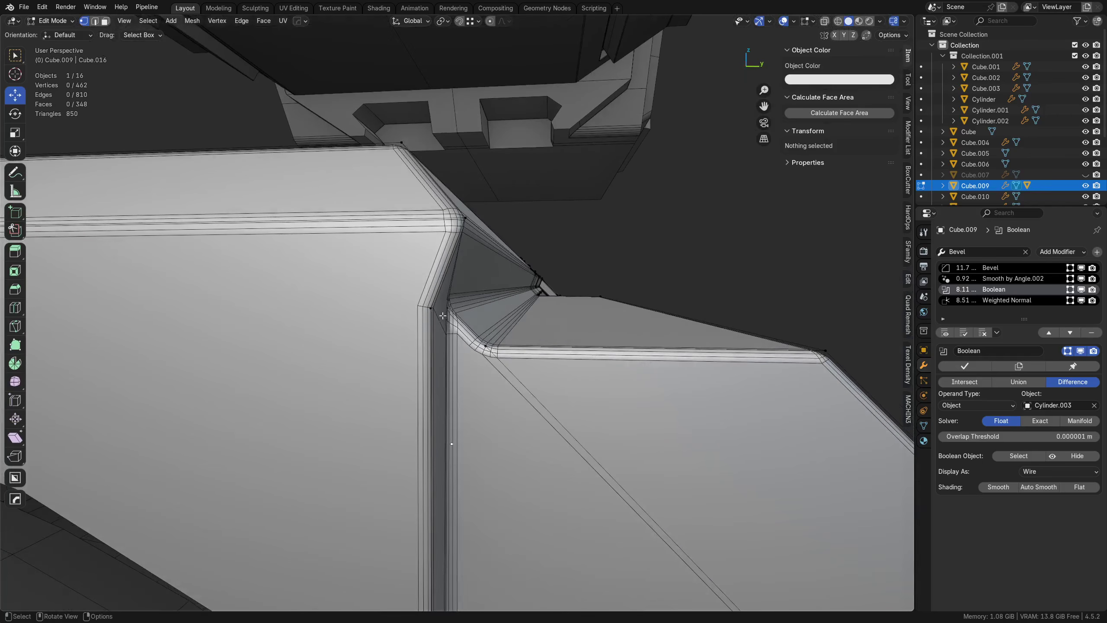
{"action": "middle_click_drag", "start_coordinate": [595, 386], "coordinate": [452, 315]}
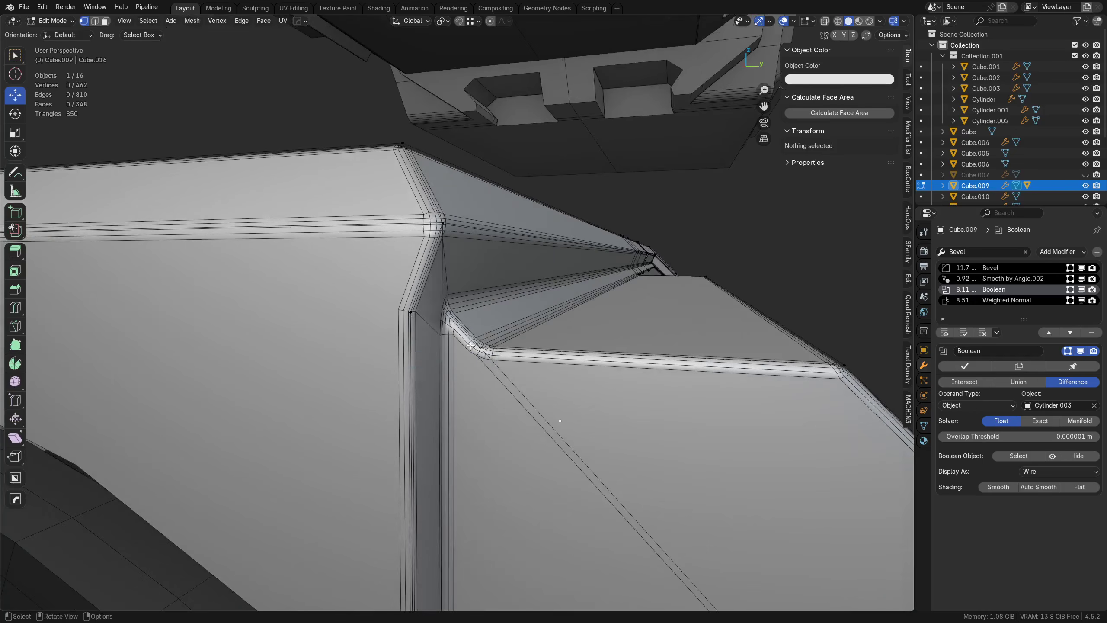
{"action": "middle_click_drag", "start_coordinate": [457, 380], "coordinate": [471, 309]}
{"action": "scroll", "coordinate": [491, 420], "scroll_direction": "down", "scroll_amount": 4}
{"action": "key", "text": "Tab"}
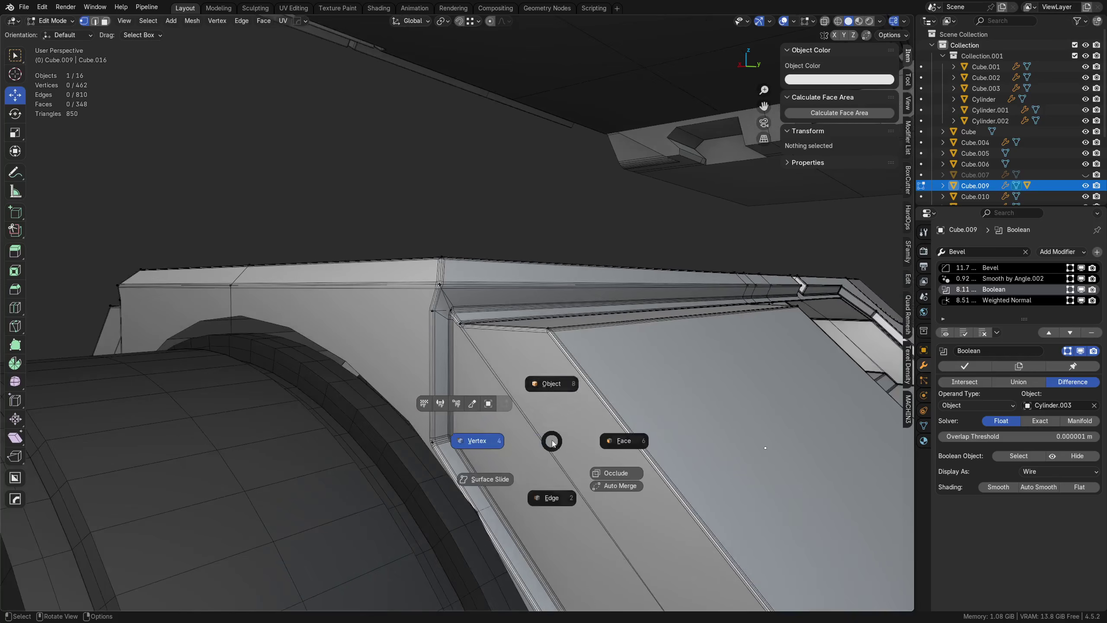
{"action": "left_click", "coordinate": [562, 361]}
Step: Select the retopologized main shell and examine how its dense mesh flows around the matching recessed corner
{"action": "key", "text": "alt+a"}
{"action": "scroll", "coordinate": [573, 427], "scroll_direction": "down", "scroll_amount": 5}
{"action": "middle_click_drag", "start_coordinate": [561, 498], "coordinate": [481, 159], "text": "shift"}
{"action": "left_click", "coordinate": [413, 398]}
{"action": "scroll", "coordinate": [414, 398], "scroll_direction": "up", "scroll_amount": 4}
{"action": "scroll", "coordinate": [443, 357], "scroll_direction": "up", "scroll_amount": 2}
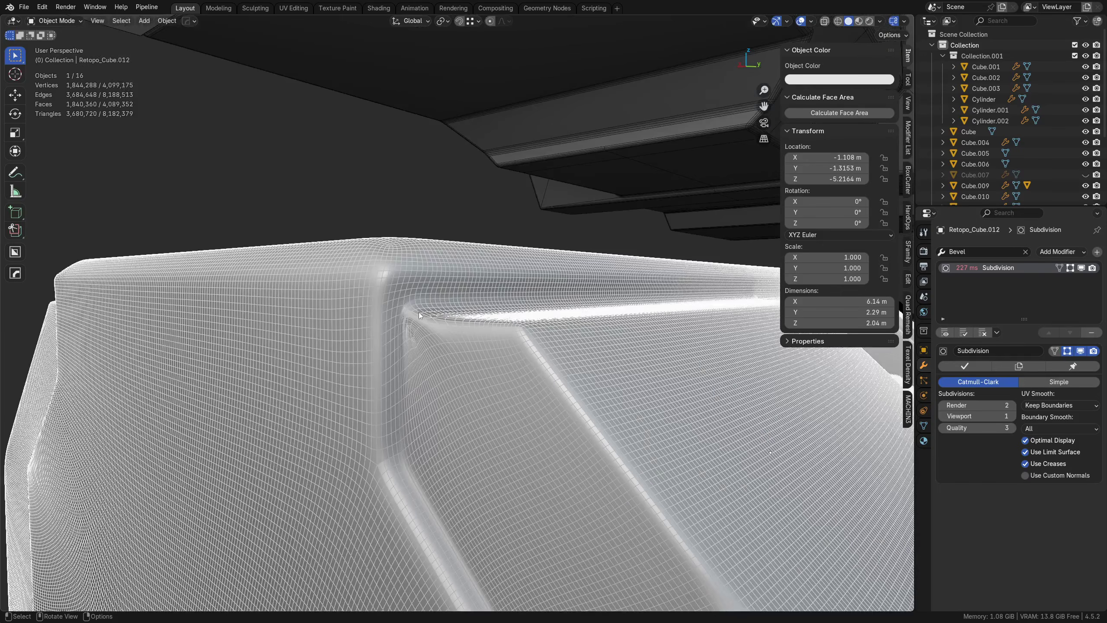
{"action": "middle_click_drag", "start_coordinate": [412, 322], "coordinate": [447, 303]}
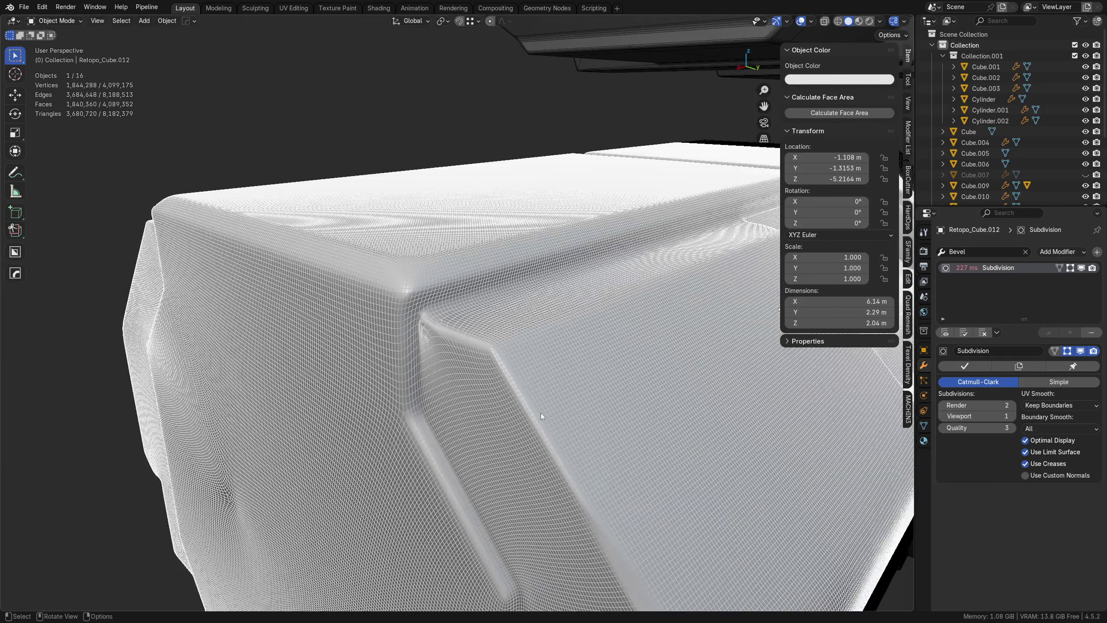
Step: Hide the wireframe display and review all four stacked hull versions, checking the lowest hull's separate parts
{"action": "scroll", "coordinate": [545, 422], "scroll_direction": "down", "scroll_amount": 4}
{"action": "middle_click_drag", "start_coordinate": [545, 423], "coordinate": [469, 431], "text": "shift"}
{"action": "key", "text": "a"}
{"action": "key", "text": "a"}
{"action": "key", "text": "shift+w"}
{"action": "middle_click_drag", "start_coordinate": [461, 355], "coordinate": [542, 465]}
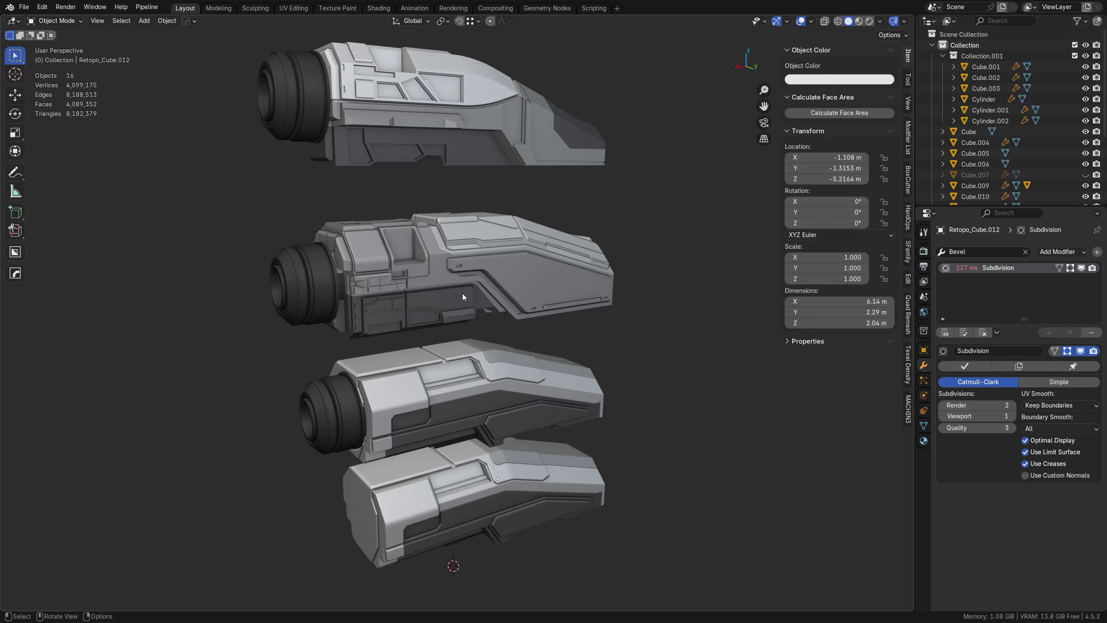
{"action": "left_click", "coordinate": [527, 477]}
{"action": "left_click", "coordinate": [524, 501]}
{"action": "key", "text": "a"}
{"action": "key", "text": "a"}
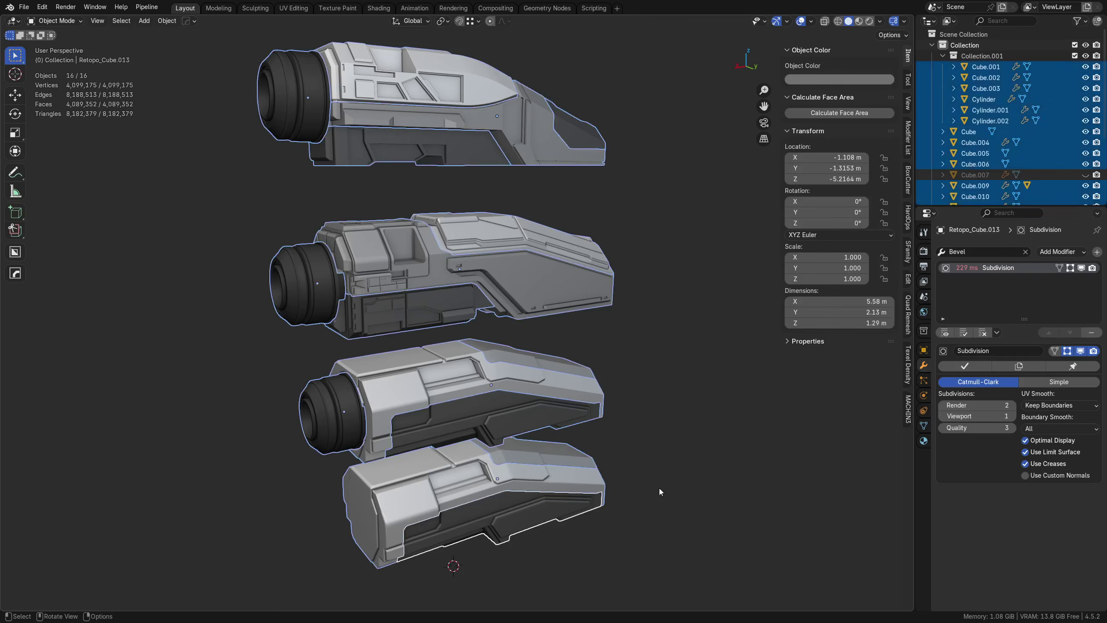
{"action": "left_click", "coordinate": [414, 112]}
{"action": "left_click", "coordinate": [414, 70]}
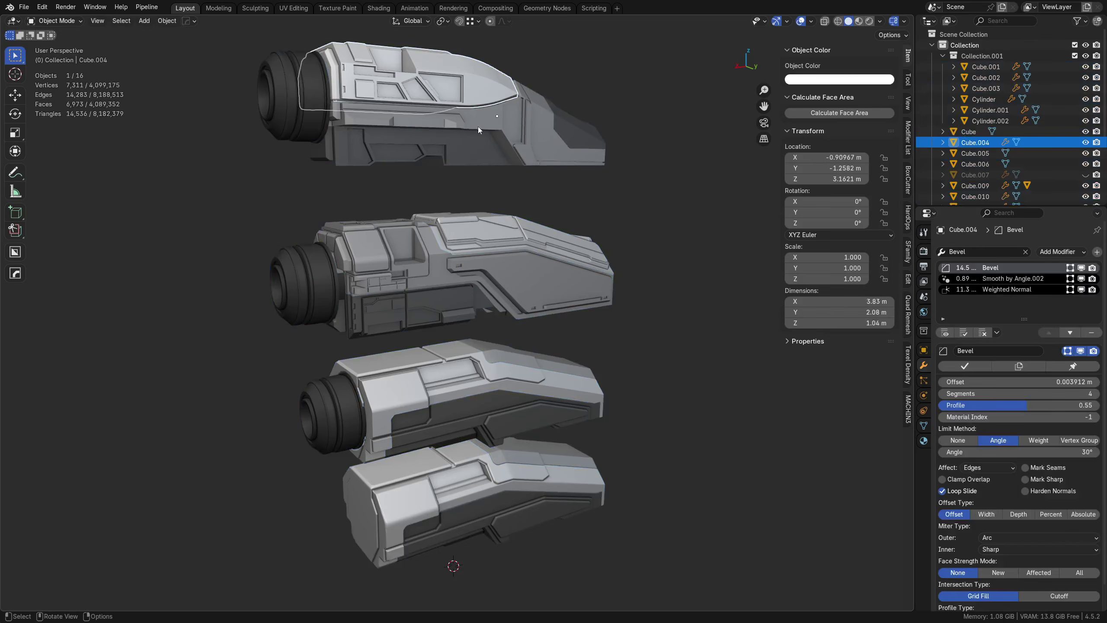
{"action": "key", "text": "g"}
{"action": "right_click", "coordinate": [463, 123]}
{"action": "mouse_move", "coordinate": [577, 397]}
{"action": "middle_mouse_down"}
{"action": "mouse_move", "coordinate": [604, 408]}
{"action": "mouse_move", "coordinate": [592, 395]}
{"action": "middle_mouse_up"}
{"action": "left_click", "coordinate": [355, 395]}
{"action": "key", "text": "g"}
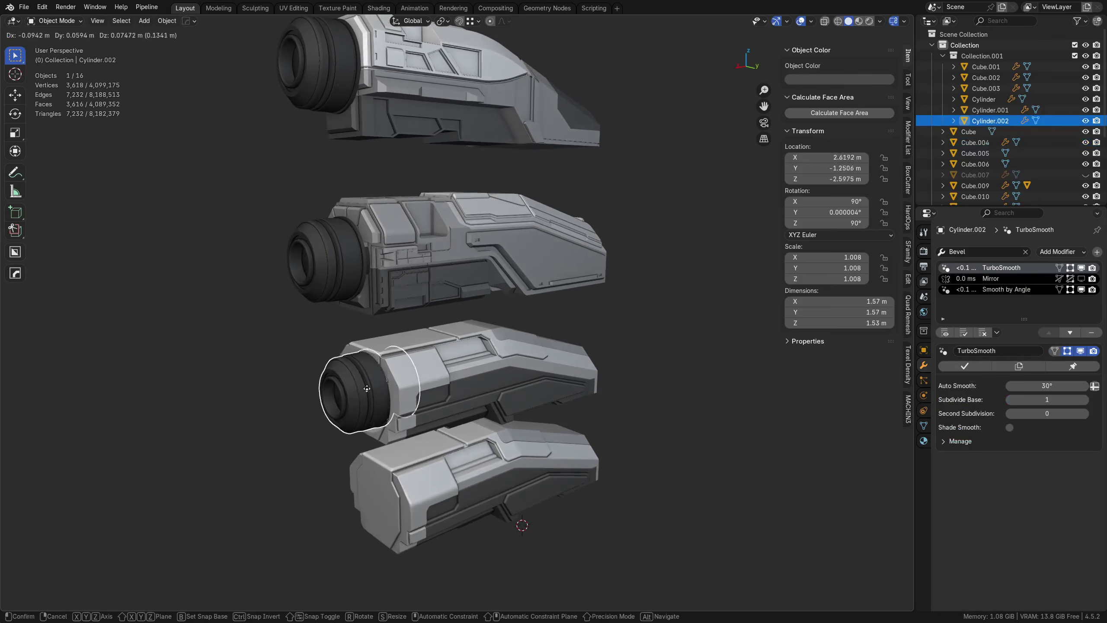
{"action": "right_click", "coordinate": [367, 389]}
{"action": "left_click", "coordinate": [334, 257]}
{"action": "left_click", "coordinate": [429, 286]}
{"action": "key", "text": "g"}
{"action": "right_click", "coordinate": [537, 269]}
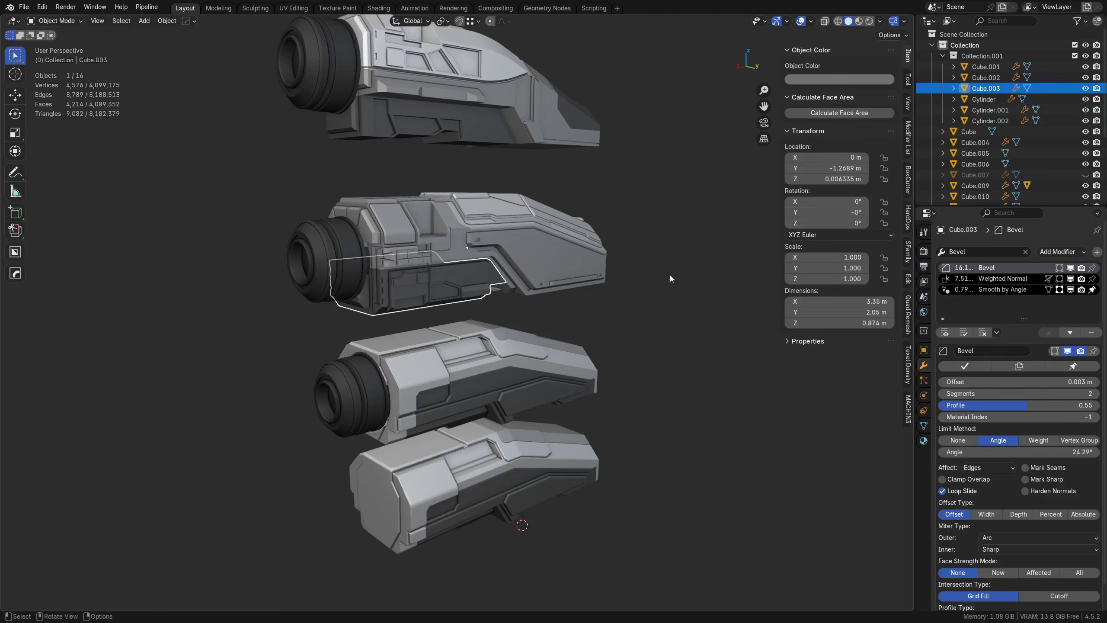
{"action": "left_click", "coordinate": [669, 288]}
{"action": "middle_click_drag", "start_coordinate": [664, 338], "coordinate": [642, 369]}
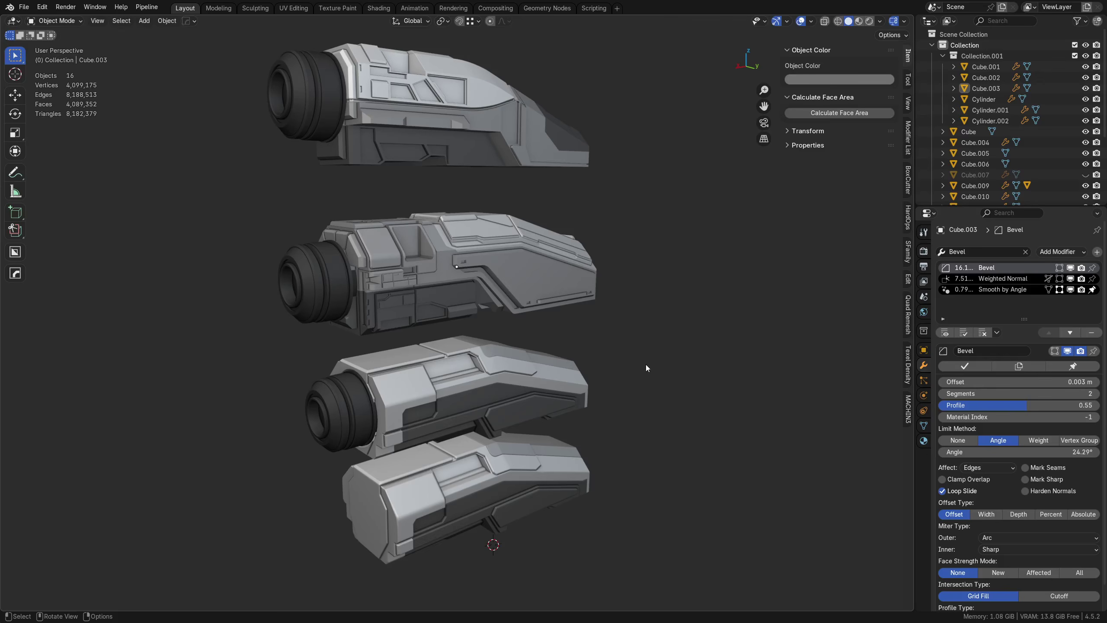